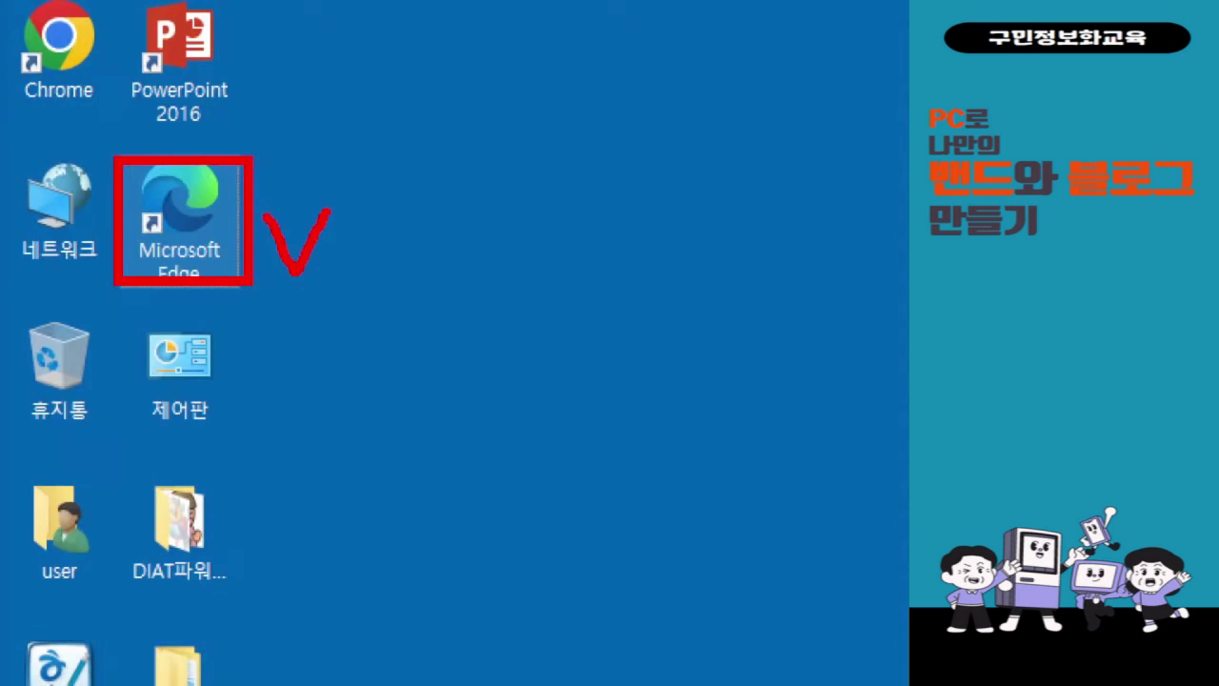
- Launch Microsoft Edge and load band.us from the 밴드 bookmark
double_click(179, 215)
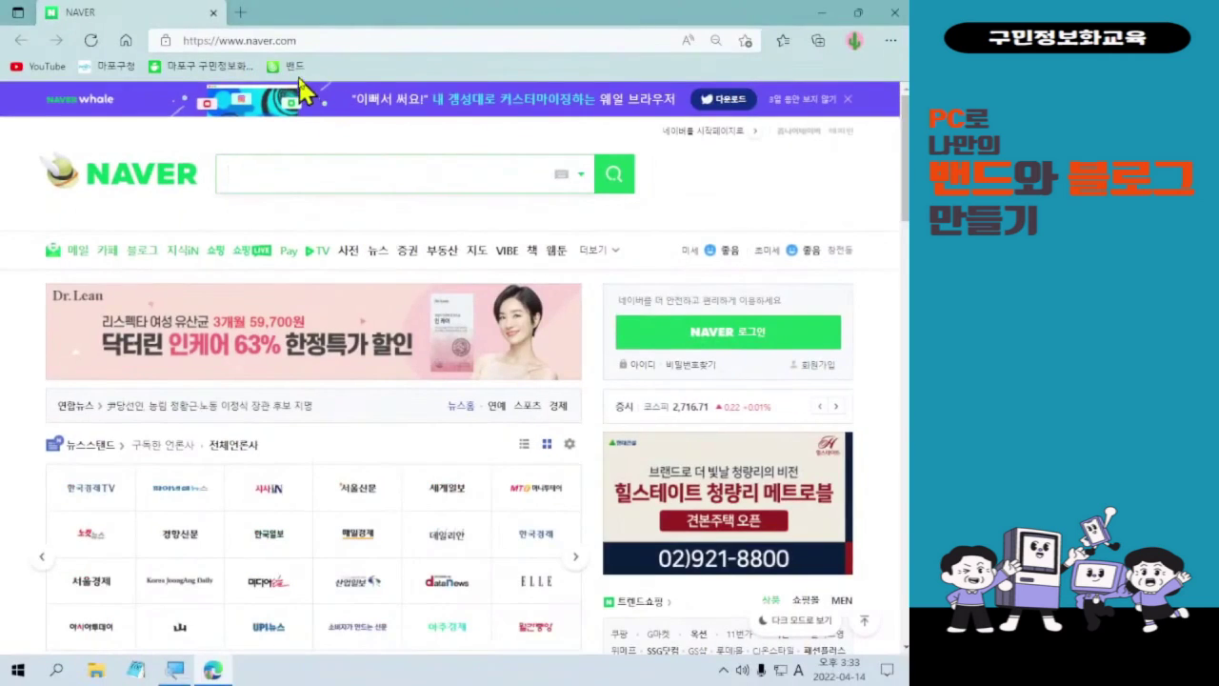
click(572, 132)
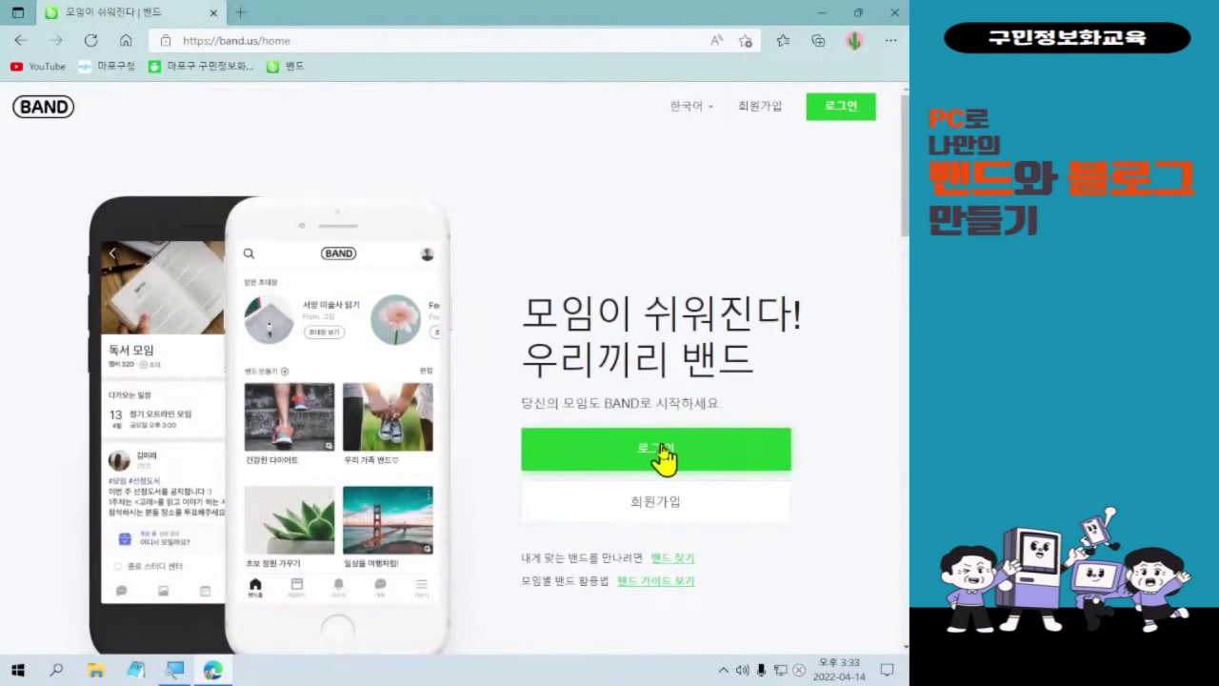
- Sign in to BAND via 네이버로 로그인 using the Naver account ID and password
click(664, 460)
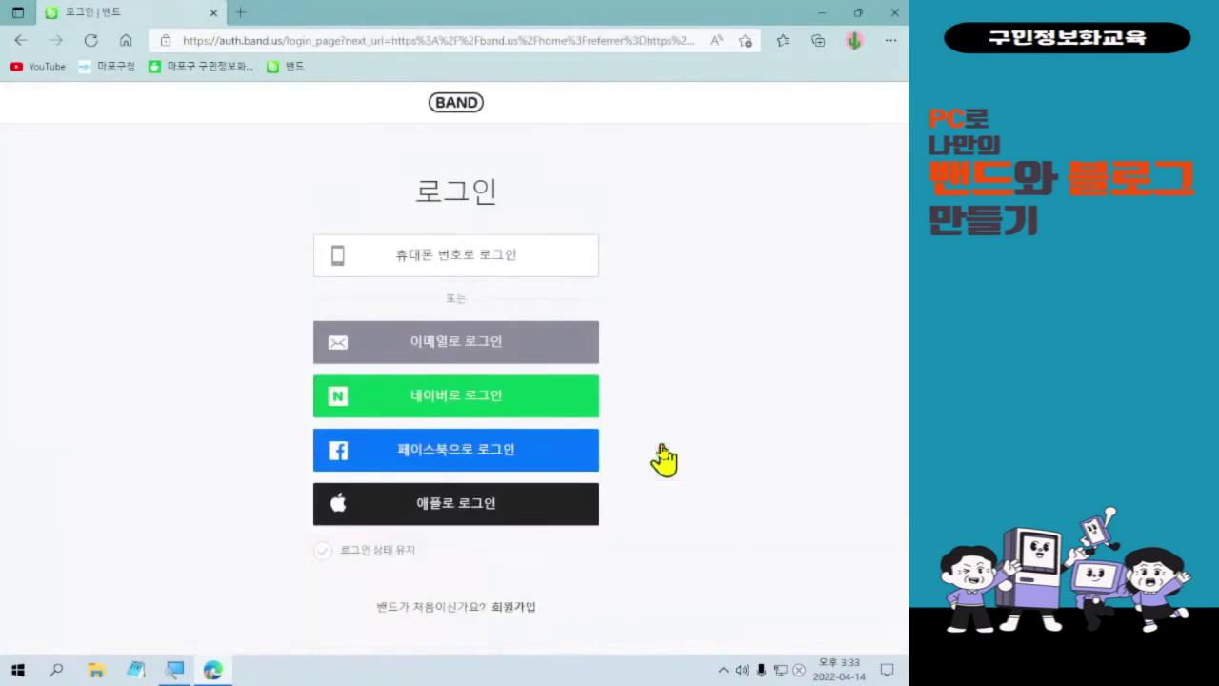
click(438, 396)
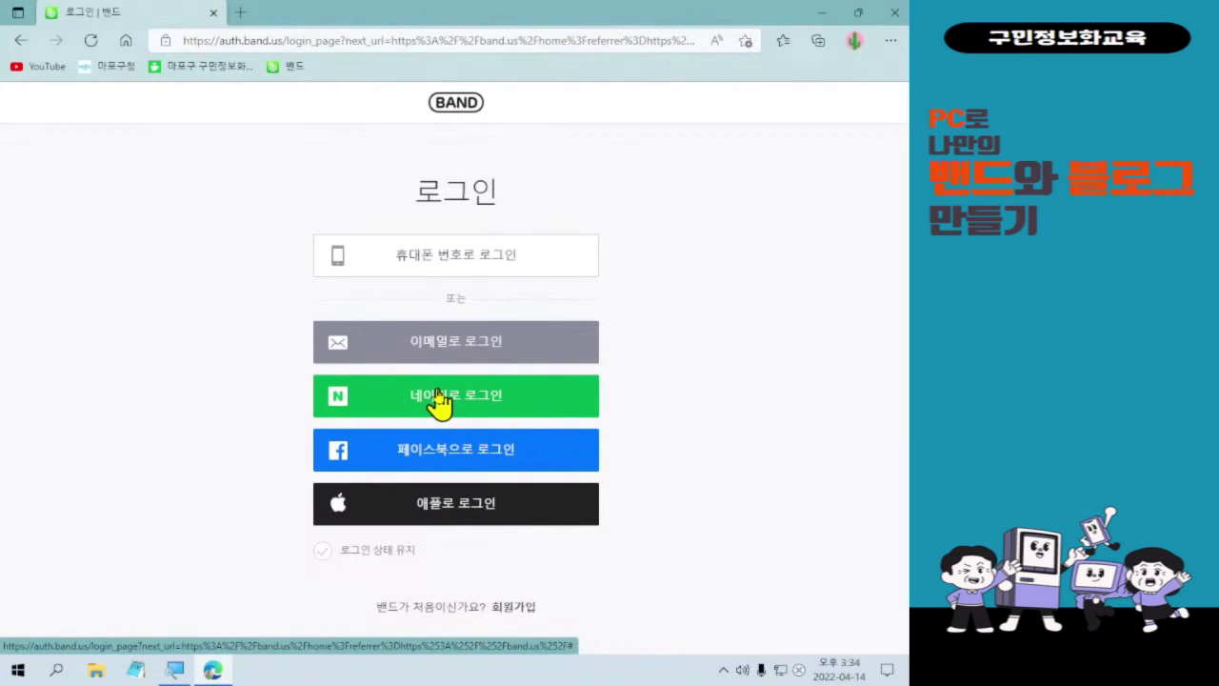
click(438, 400)
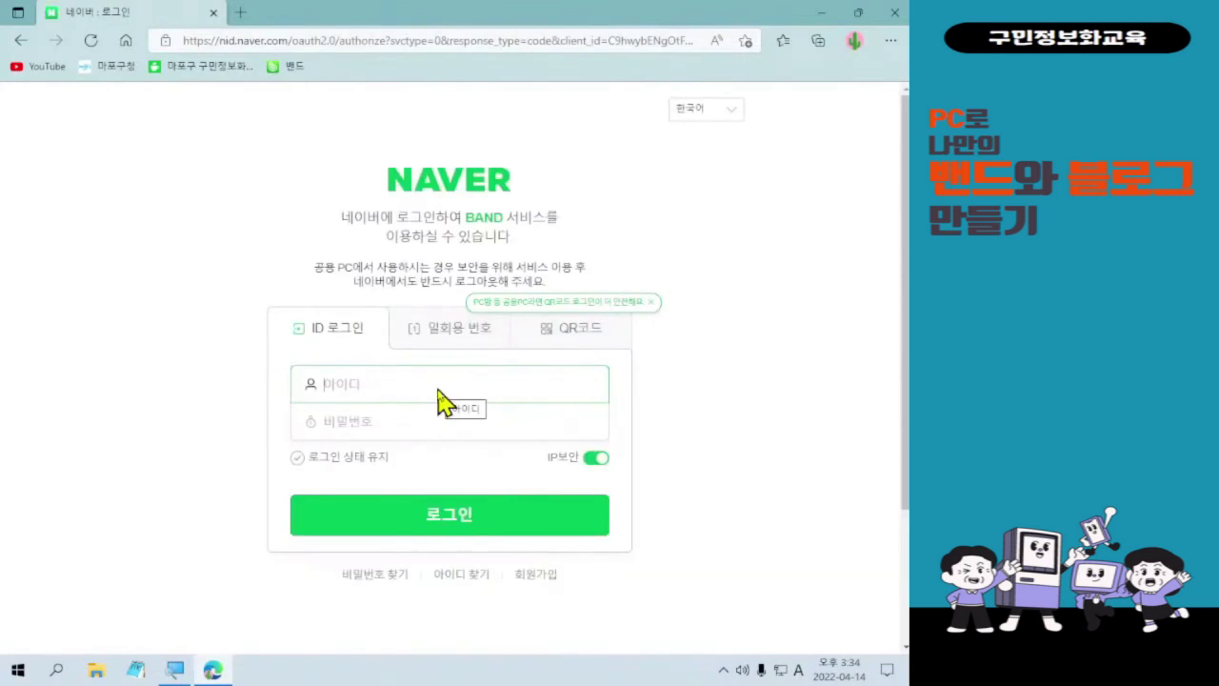
click(435, 402)
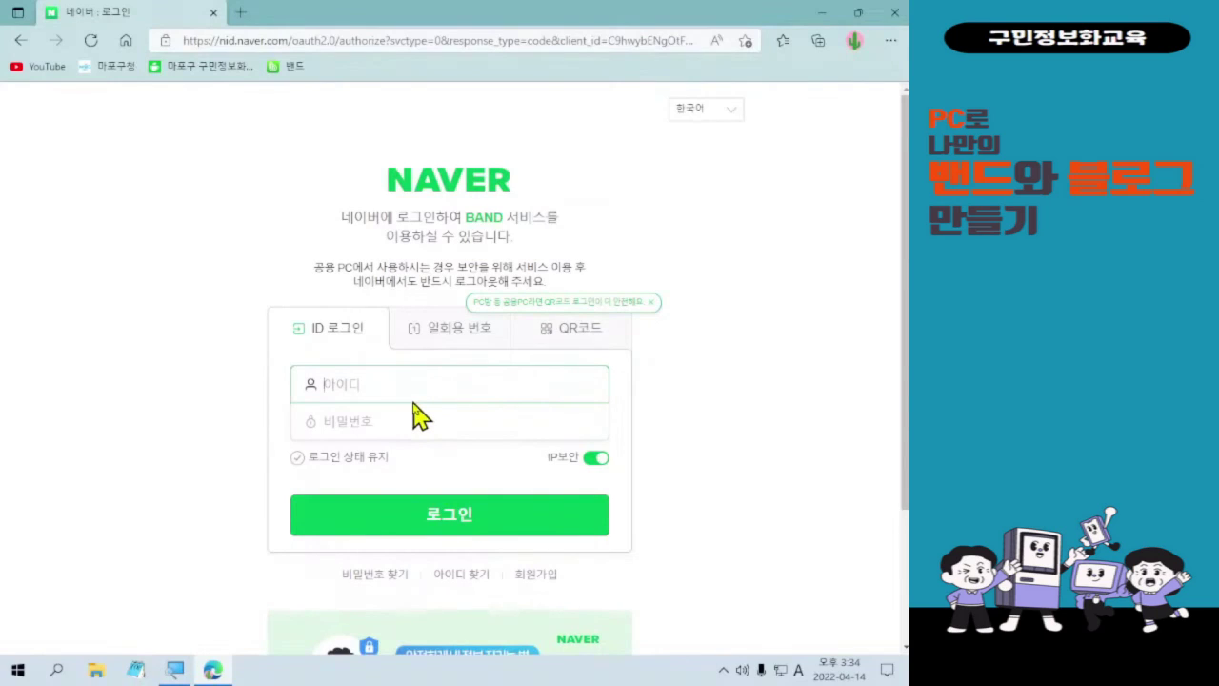
click(419, 420)
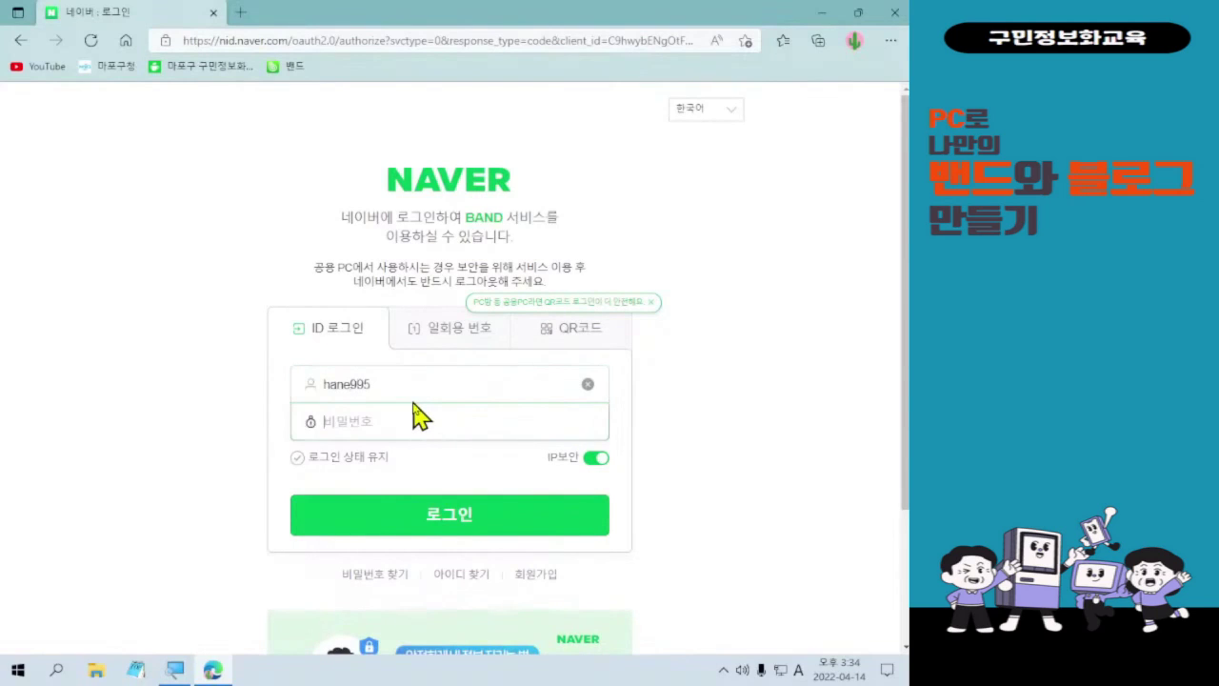
text(•••••••••)
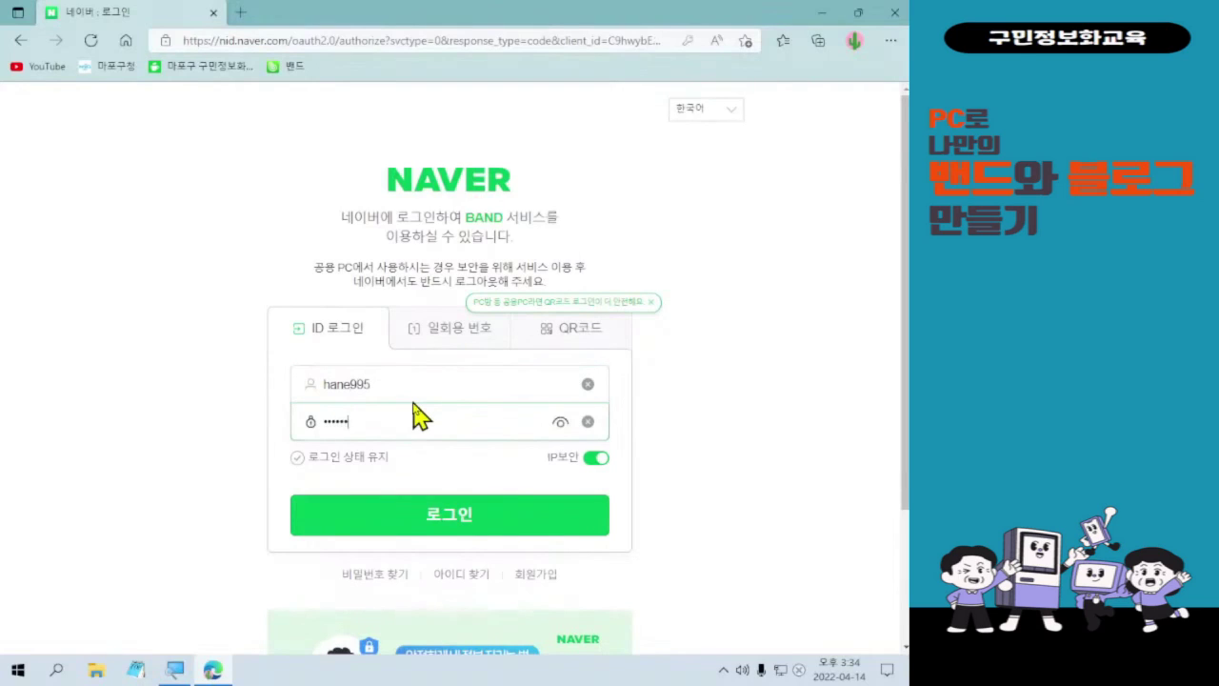
text(•)
click(456, 522)
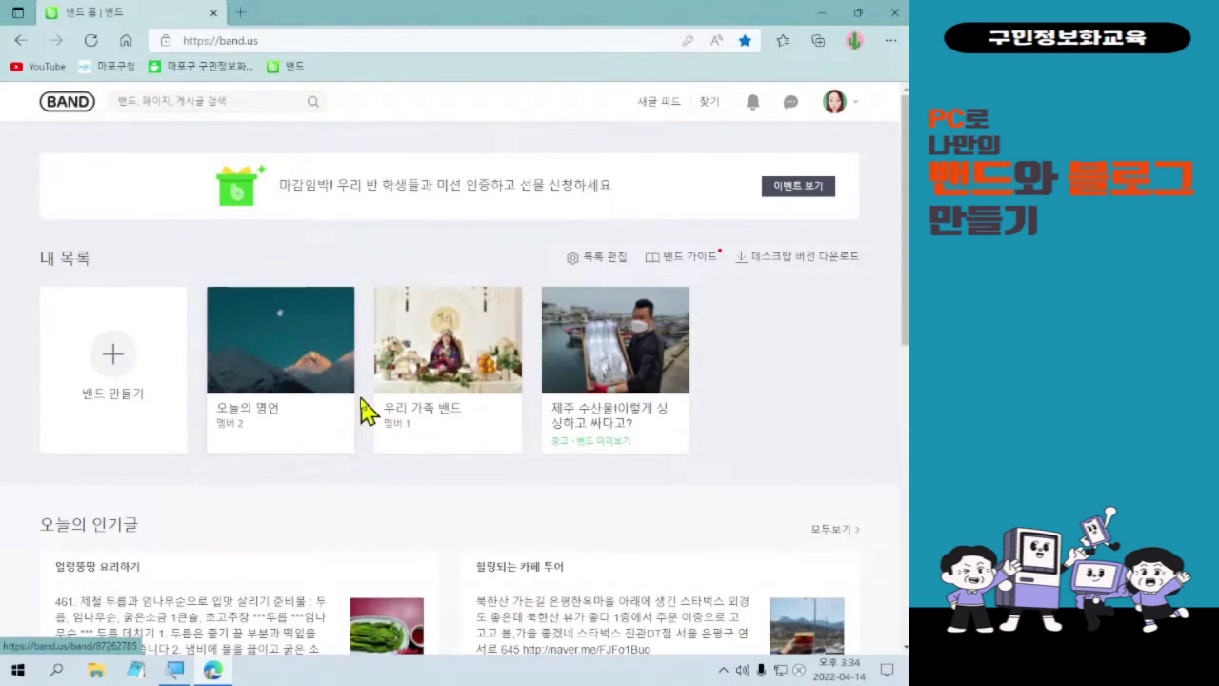
- Open the 오늘의 명언 band card from 내 목록
click(333, 339)
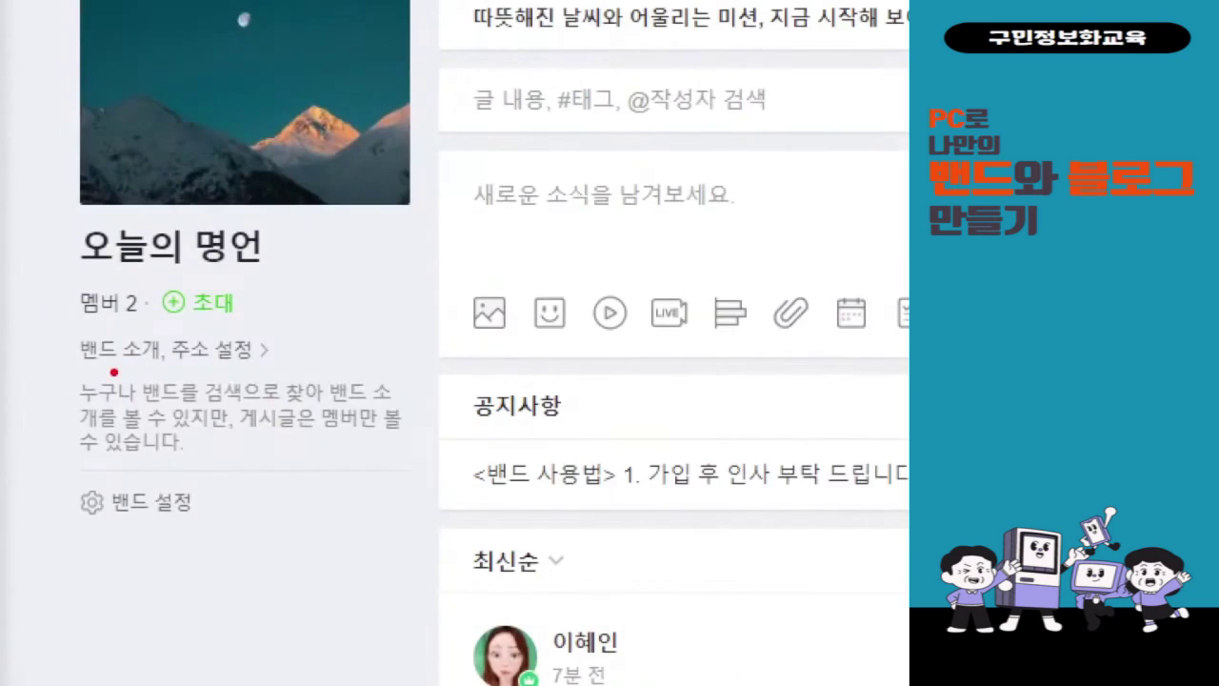
mouse_move(57, 328)
mouse_down()
mouse_move(267, 395)
mouse_move(310, 386)
mouse_up()
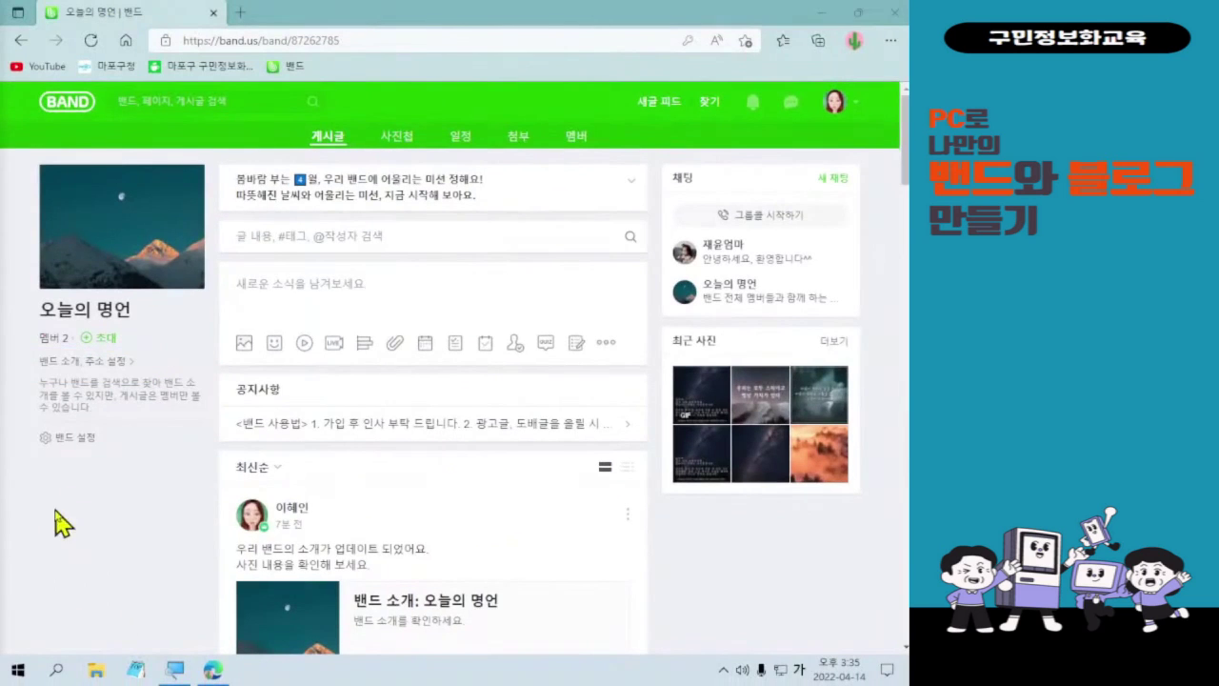
- Upload the flower photo from Downloads to the 밴드 소개 intro and save it
click(69, 366)
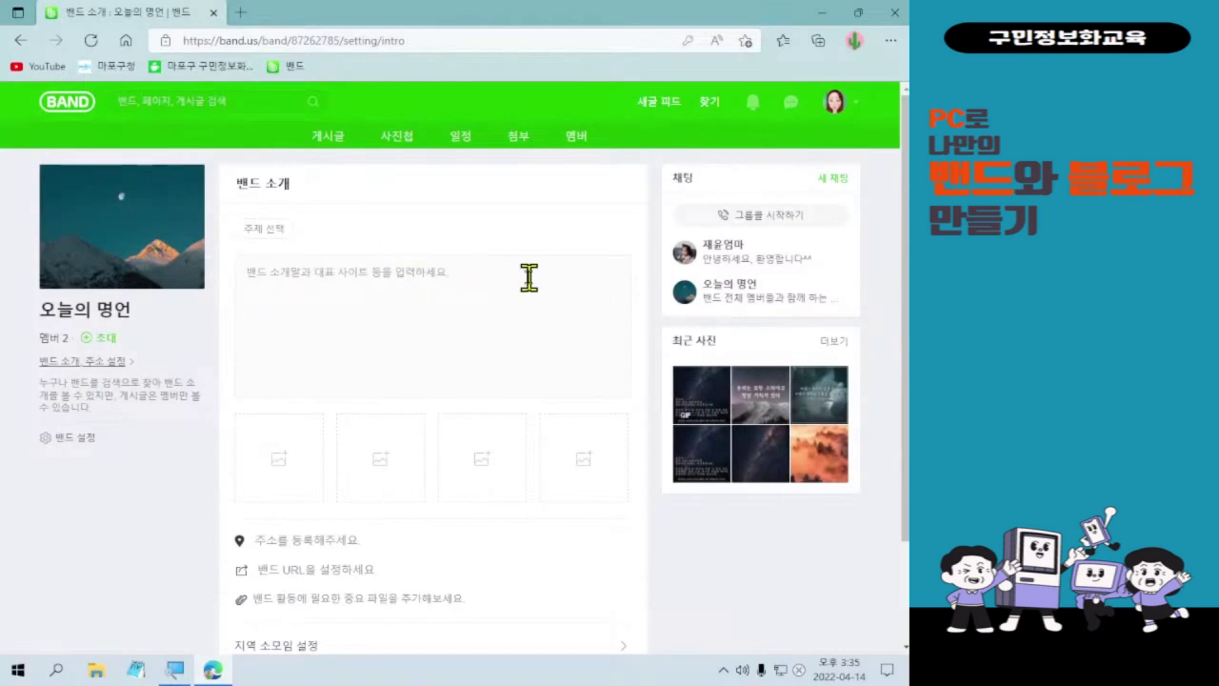
click(290, 495)
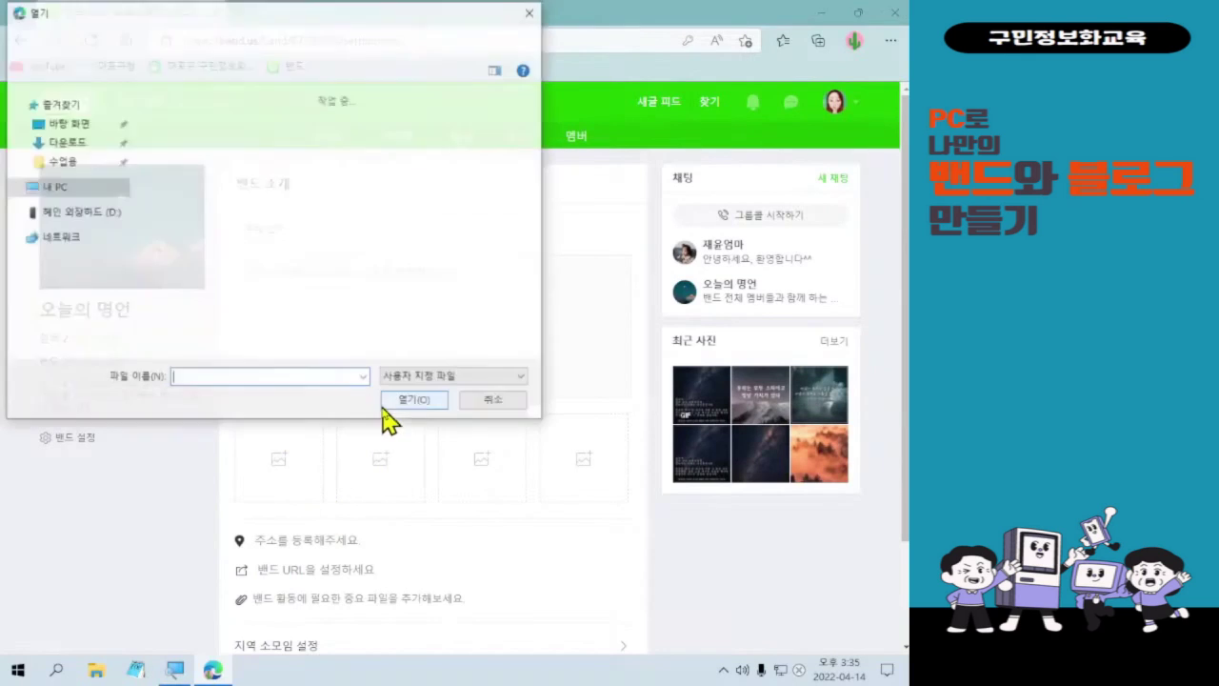
click(210, 174)
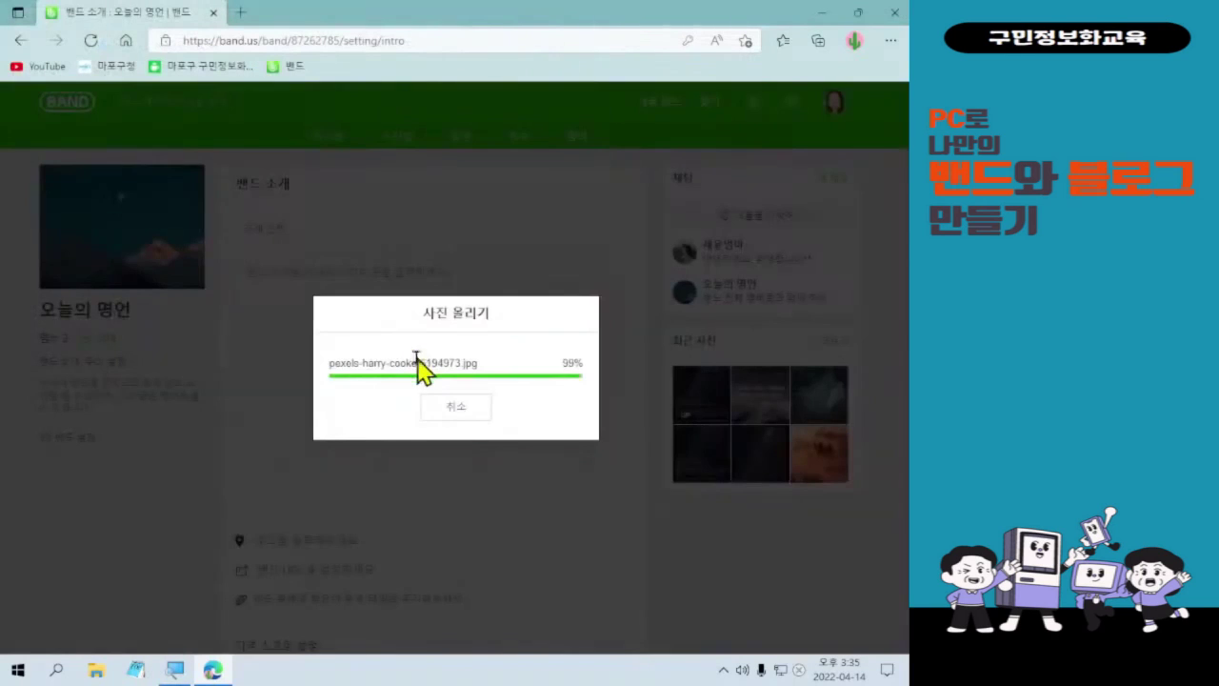
scroll(509, 533, down, 2)
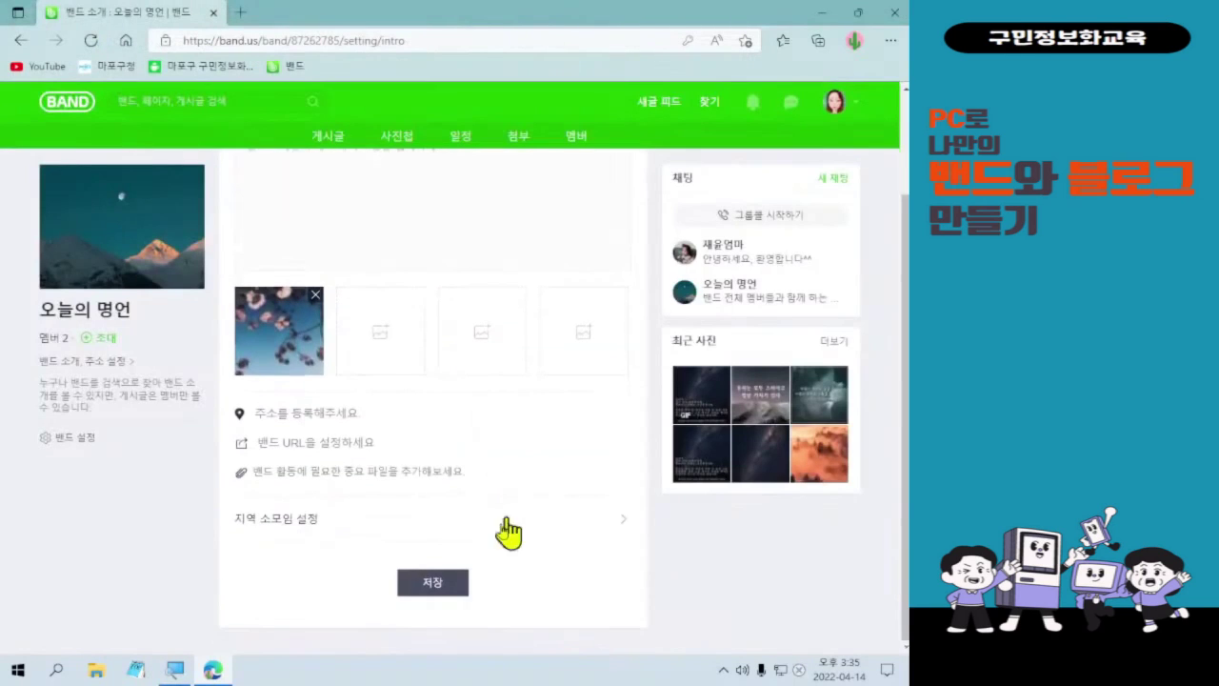
click(448, 585)
click(534, 141)
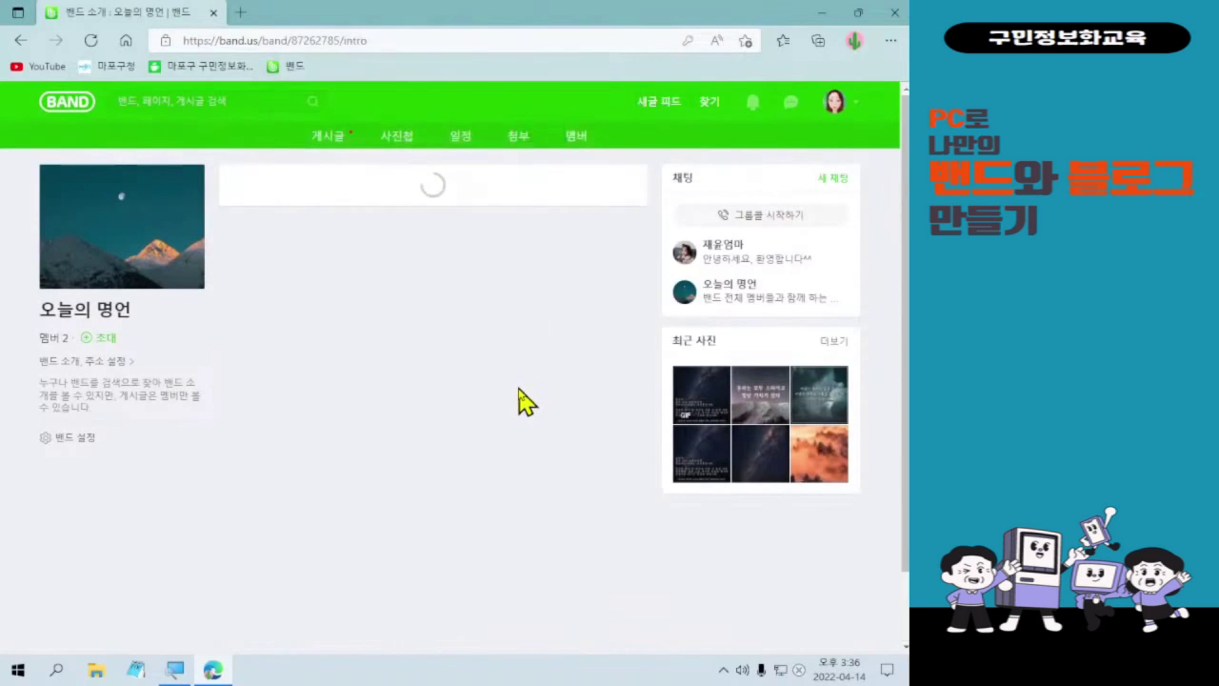
- Review the saved 오늘의 명언 intro page showing the flower photo
click(93, 374)
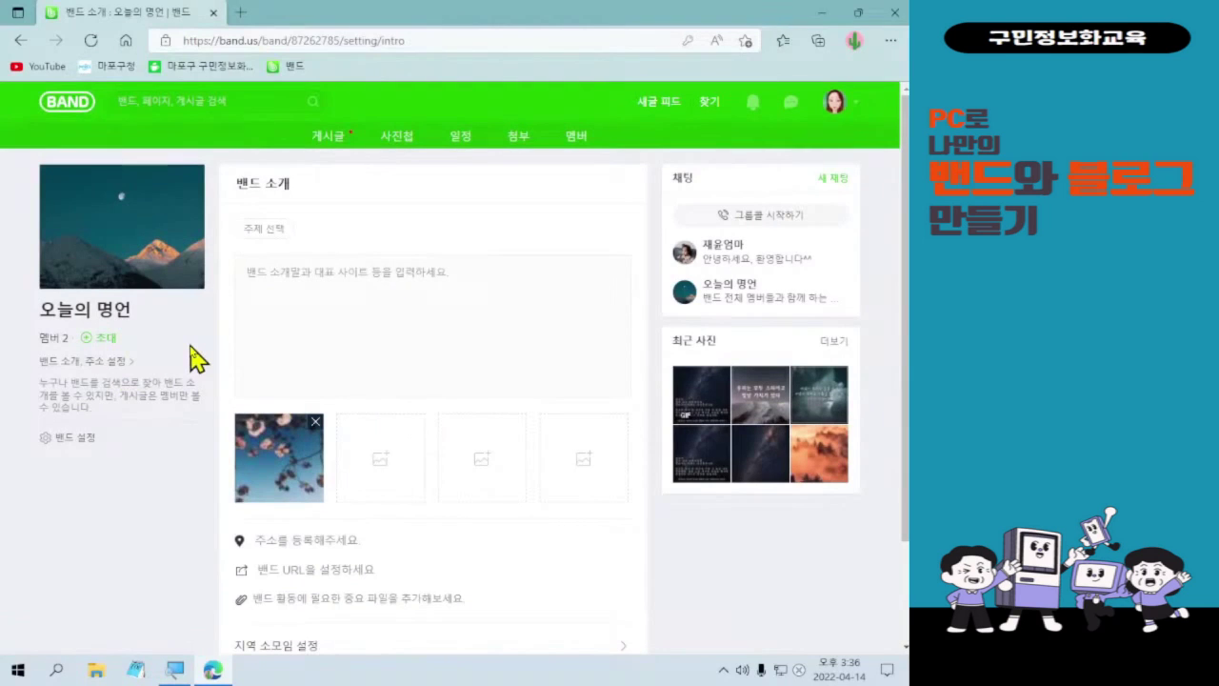
click(19, 40)
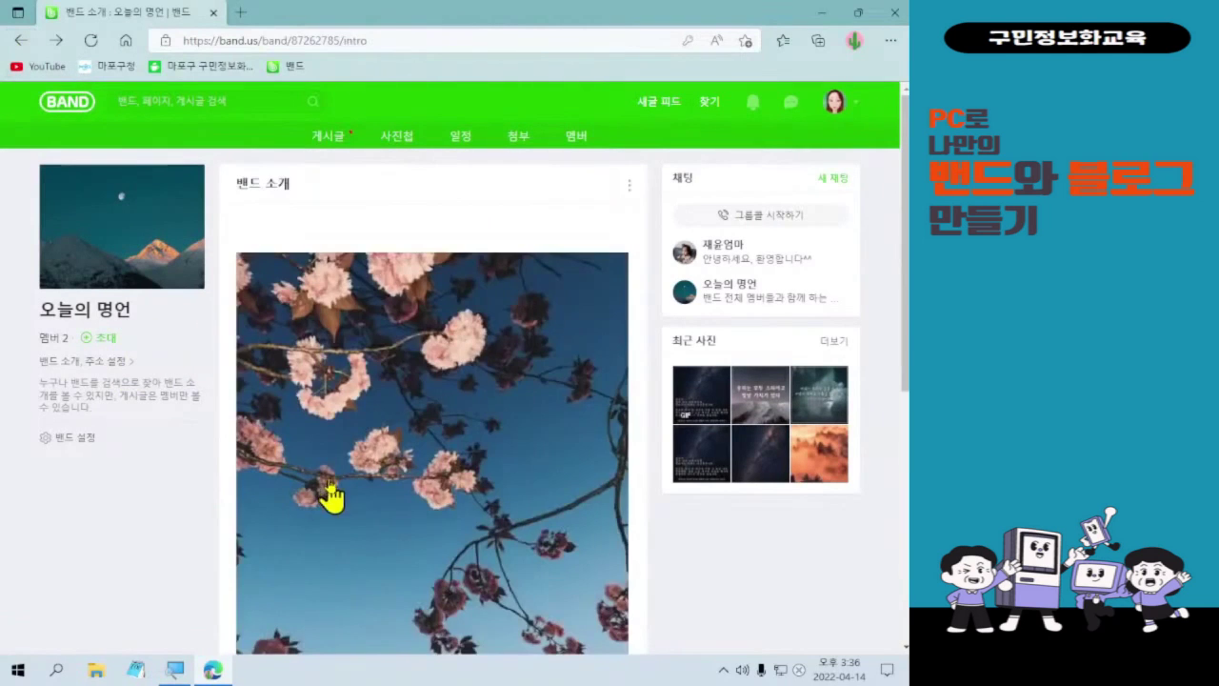
scroll(484, 476, down, 5)
scroll(481, 485, up, 3)
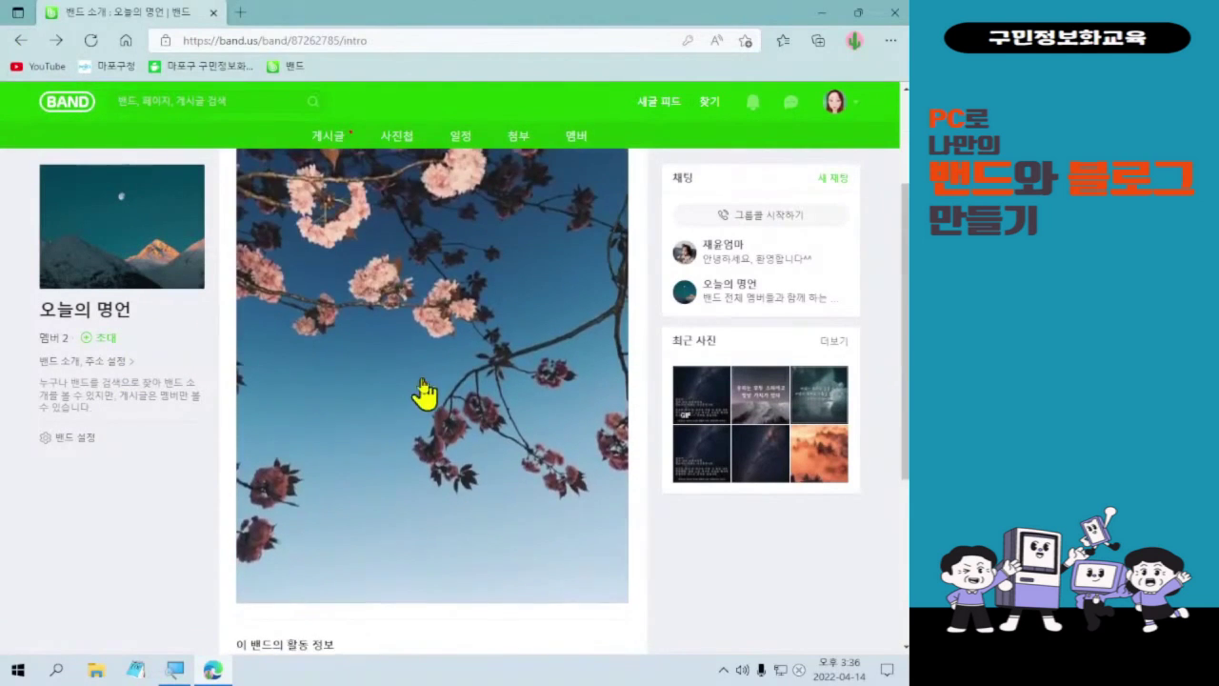
scroll(424, 394, up, 2)
scroll(476, 498, down, 1)
scroll(481, 493, down, 4)
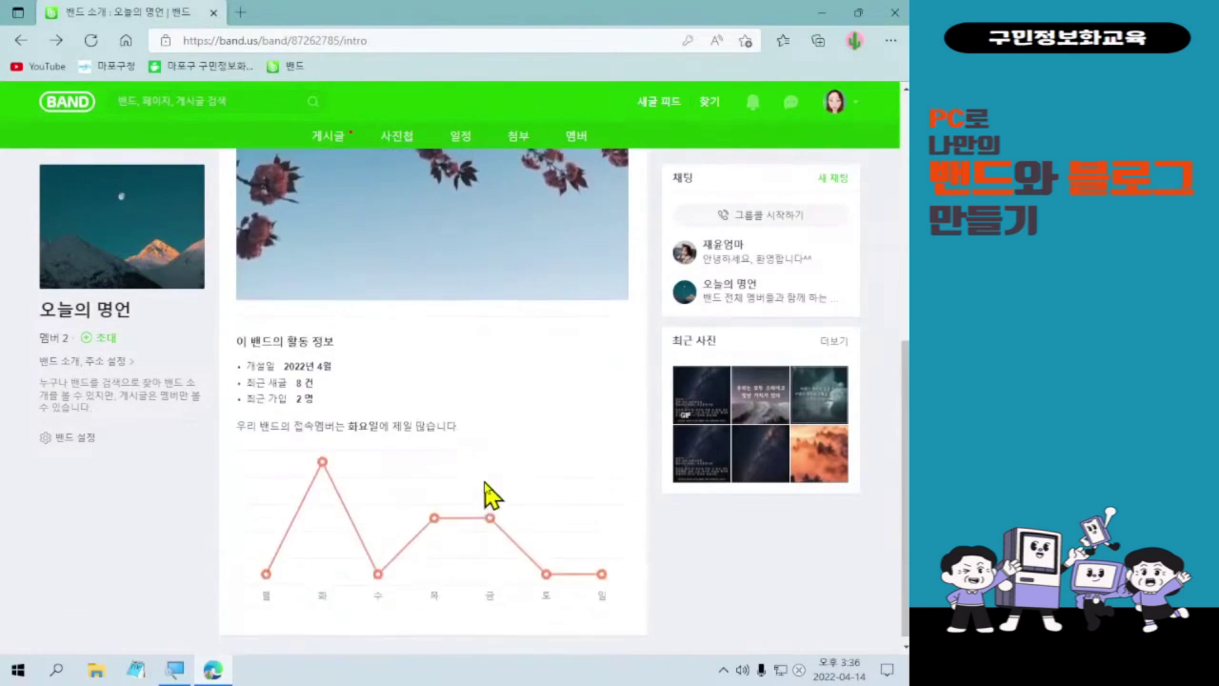
scroll(485, 495, up, 4)
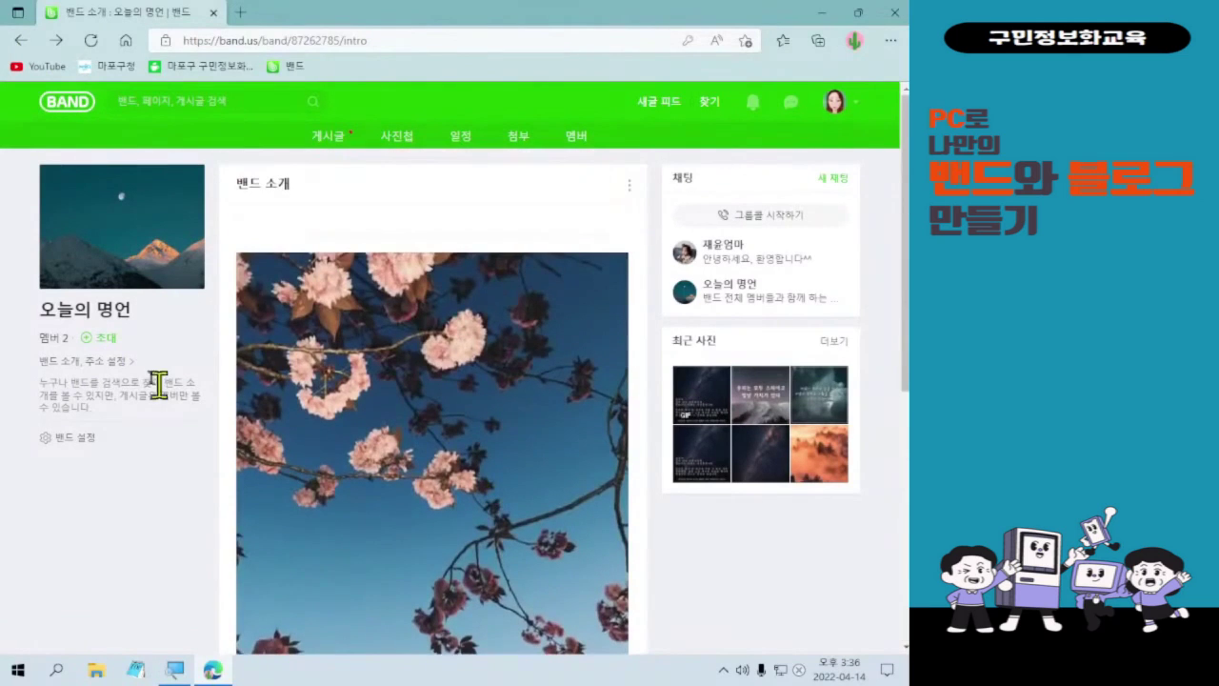
- Reopen the intro editor, remove the flower photo, and minimize Edge to the desktop
click(48, 362)
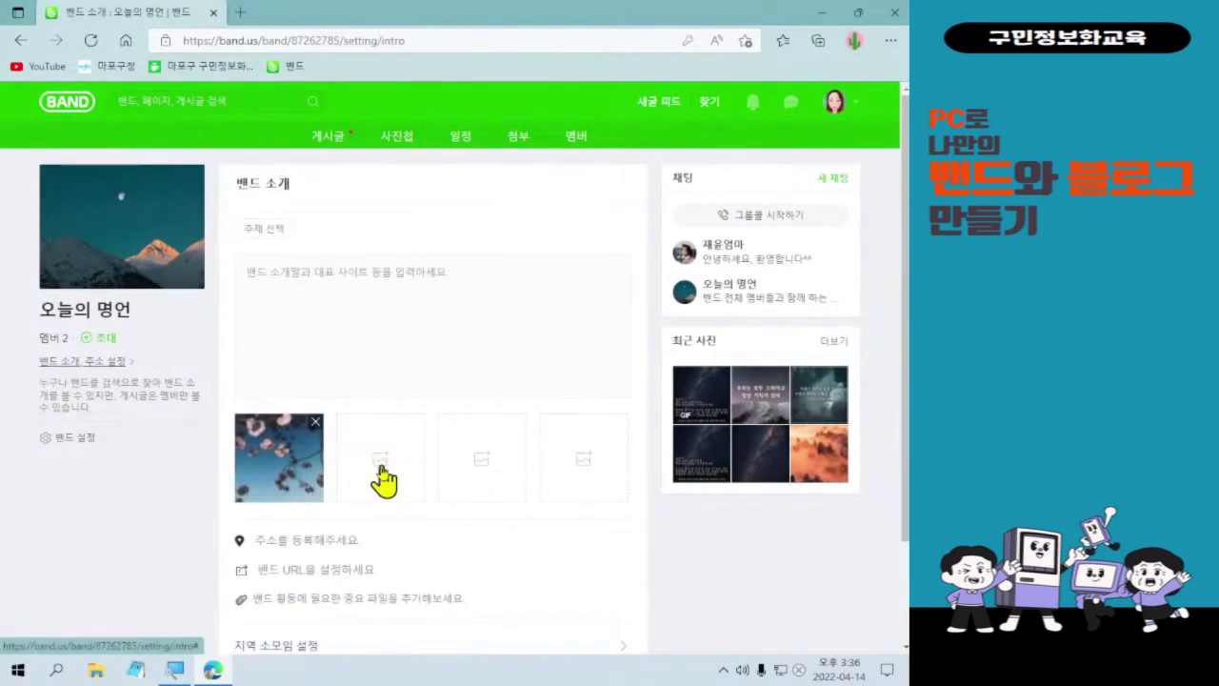
click(316, 425)
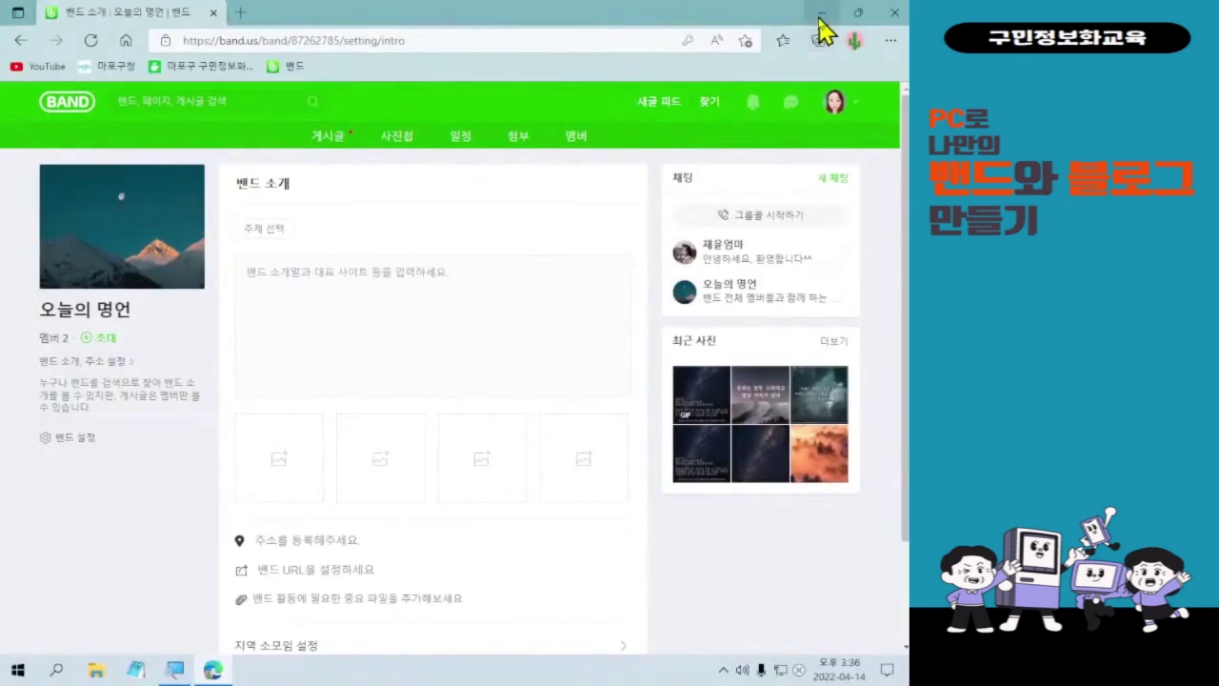
click(731, 26)
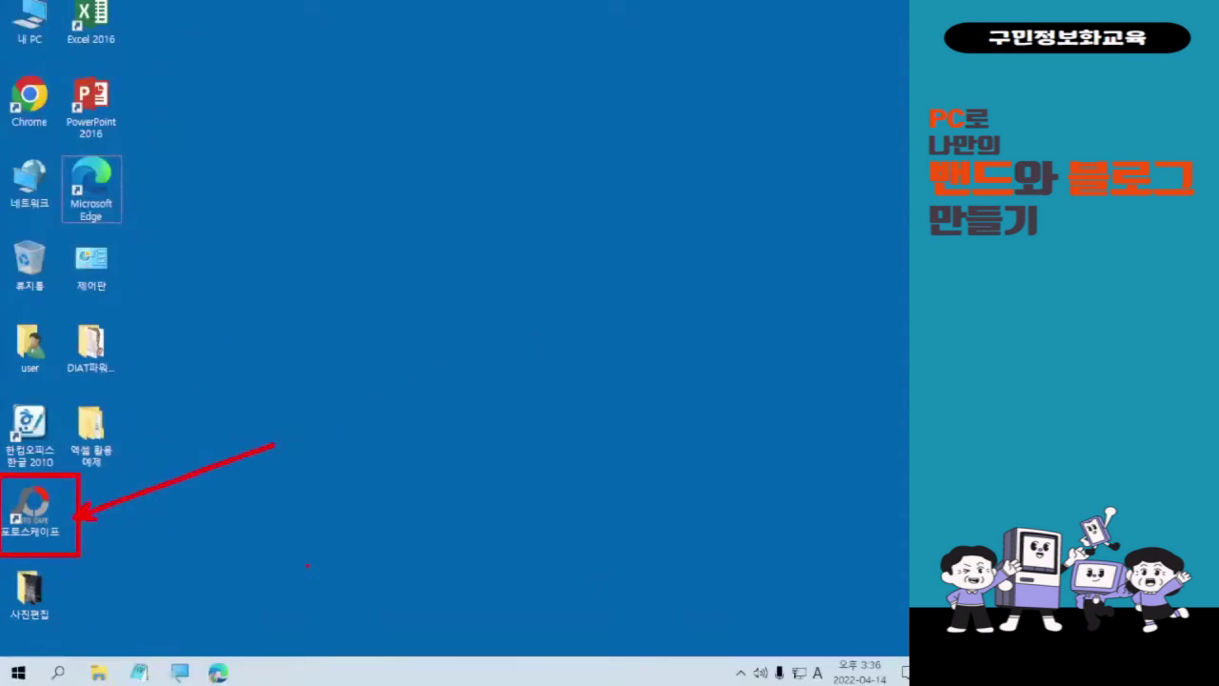
- Launch PhotoScape and load pexels-harry-cooke-6194973.jpg into the 사진편집 editor
double_click(32, 512)
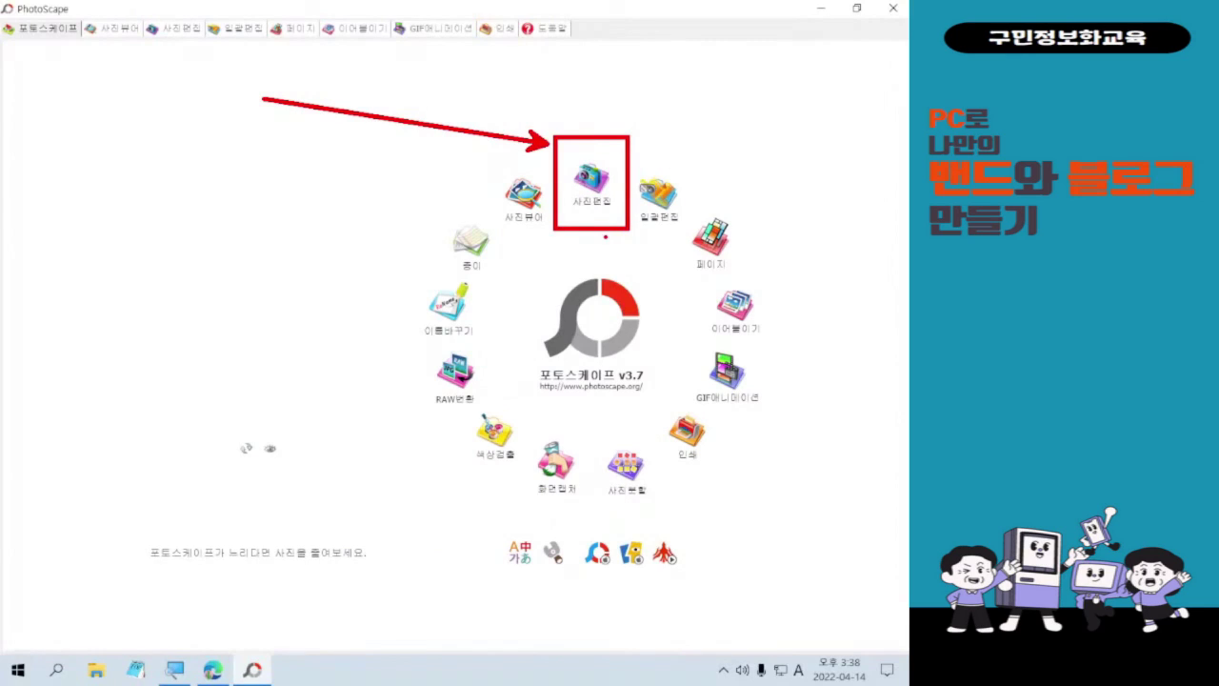
click(592, 181)
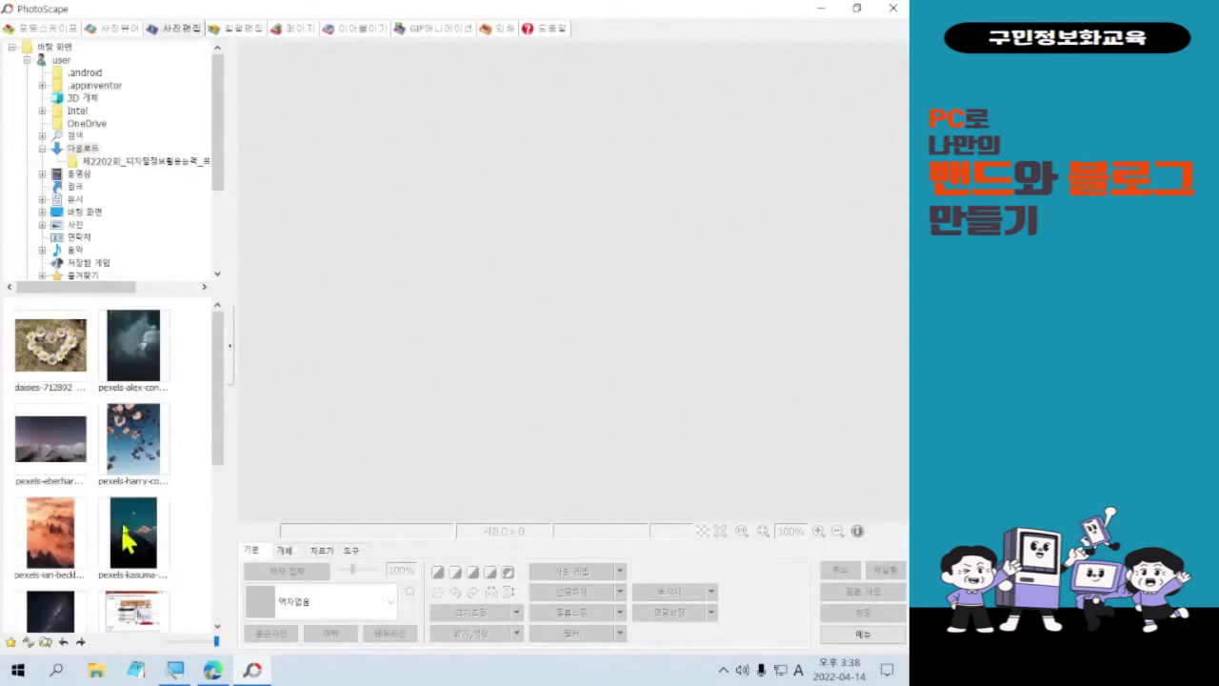
mouse_move(220, 429)
mouse_down()
mouse_move(212, 489)
mouse_move(219, 441)
mouse_up()
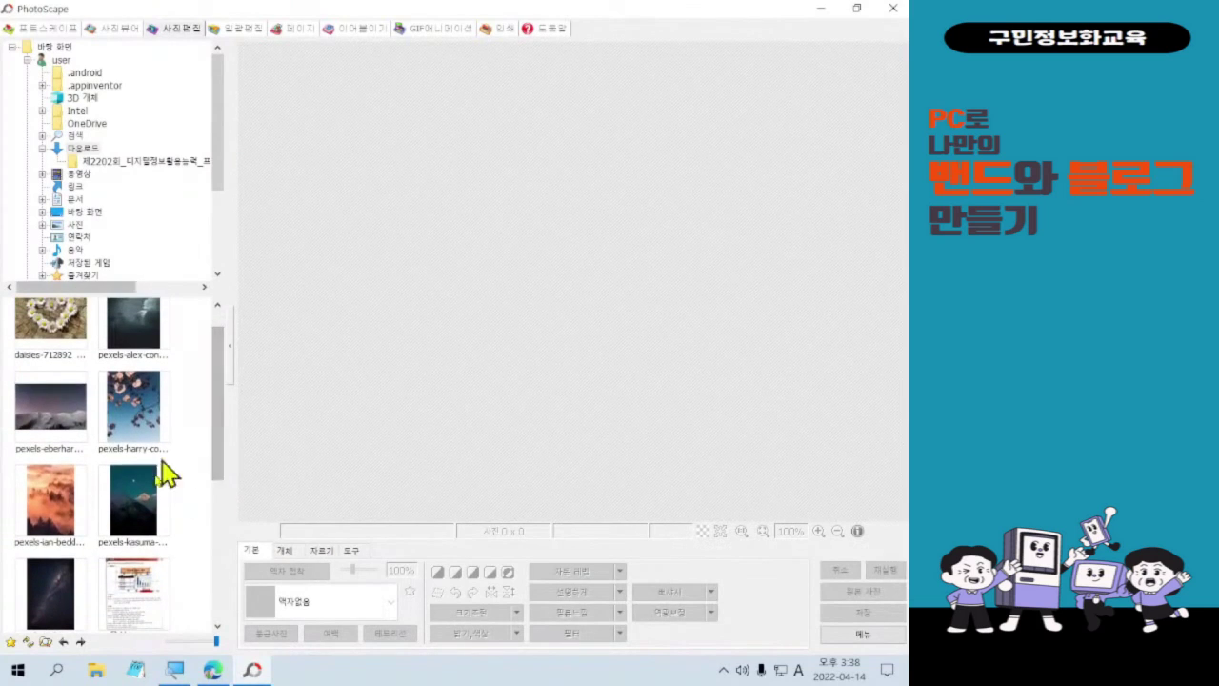
click(150, 419)
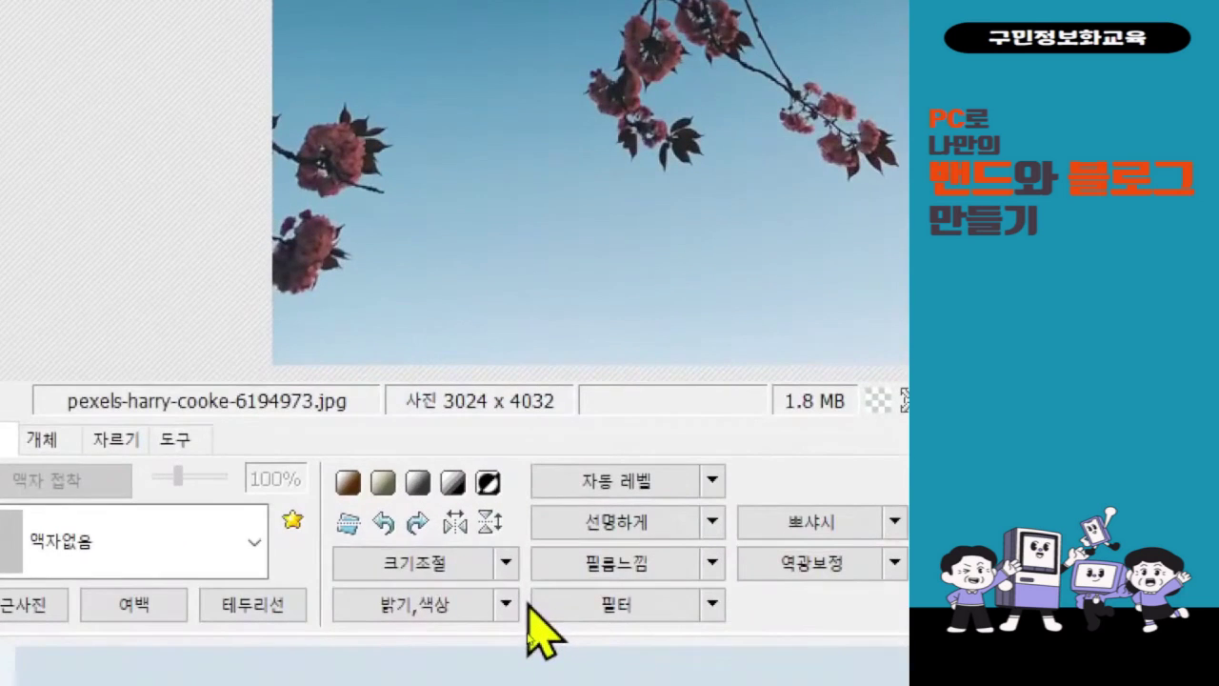
- Apply the 긴축 줄이기 : 740 px (네이버블로그-대) resize preset to the photo
click(505, 564)
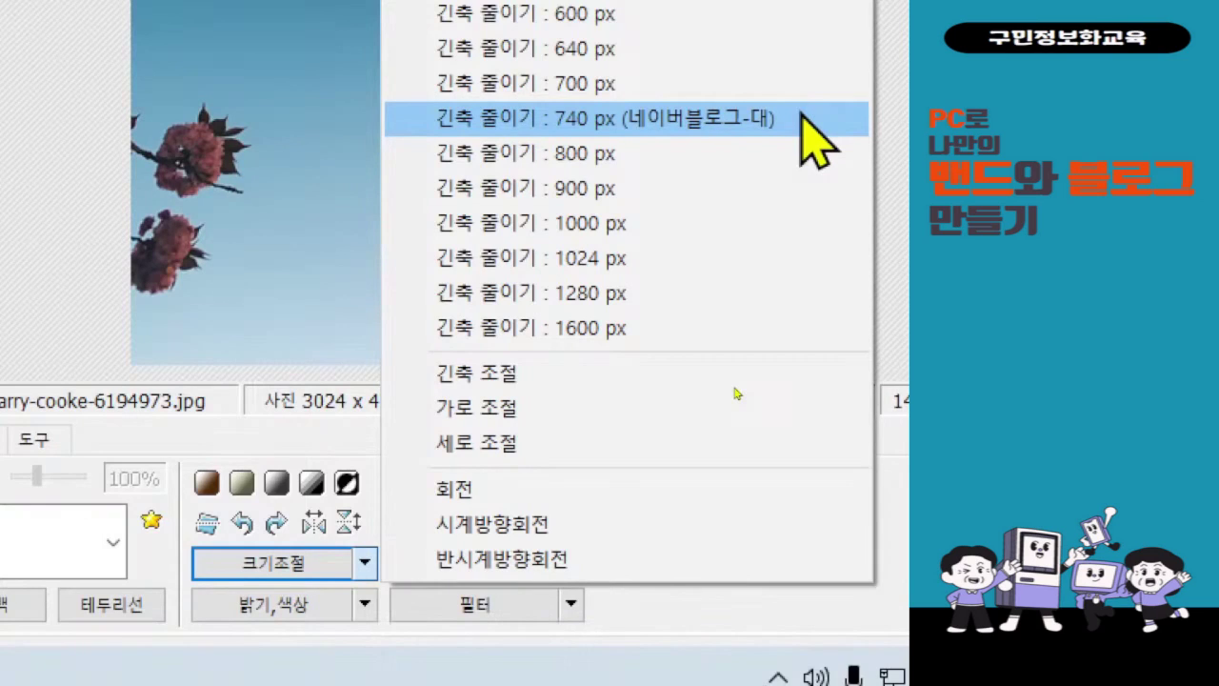
click(808, 134)
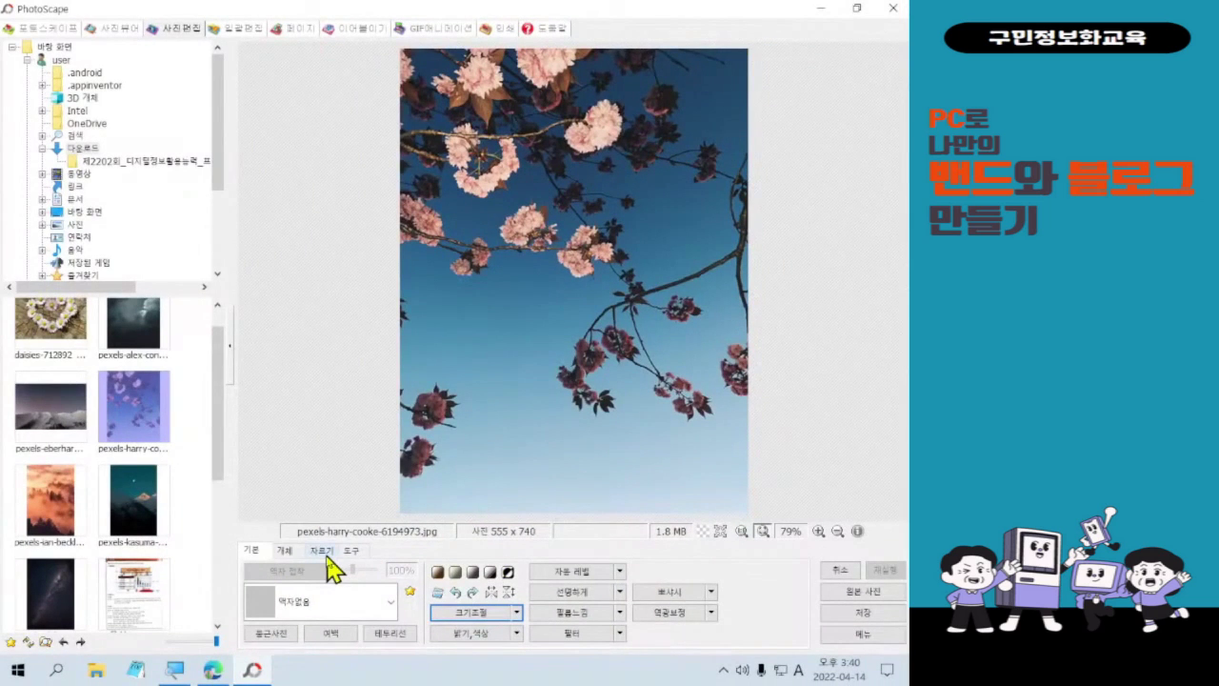
- Show the 자르기 crop tools and their list of crop shapes and ratios
click(327, 556)
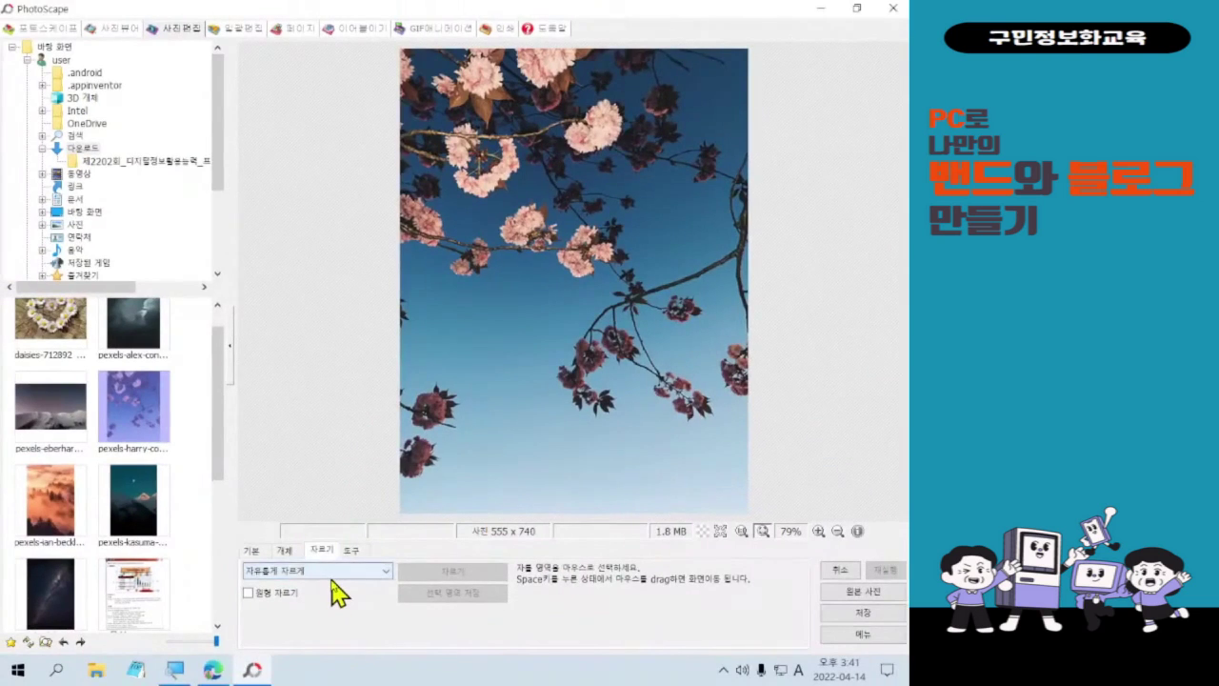
click(333, 572)
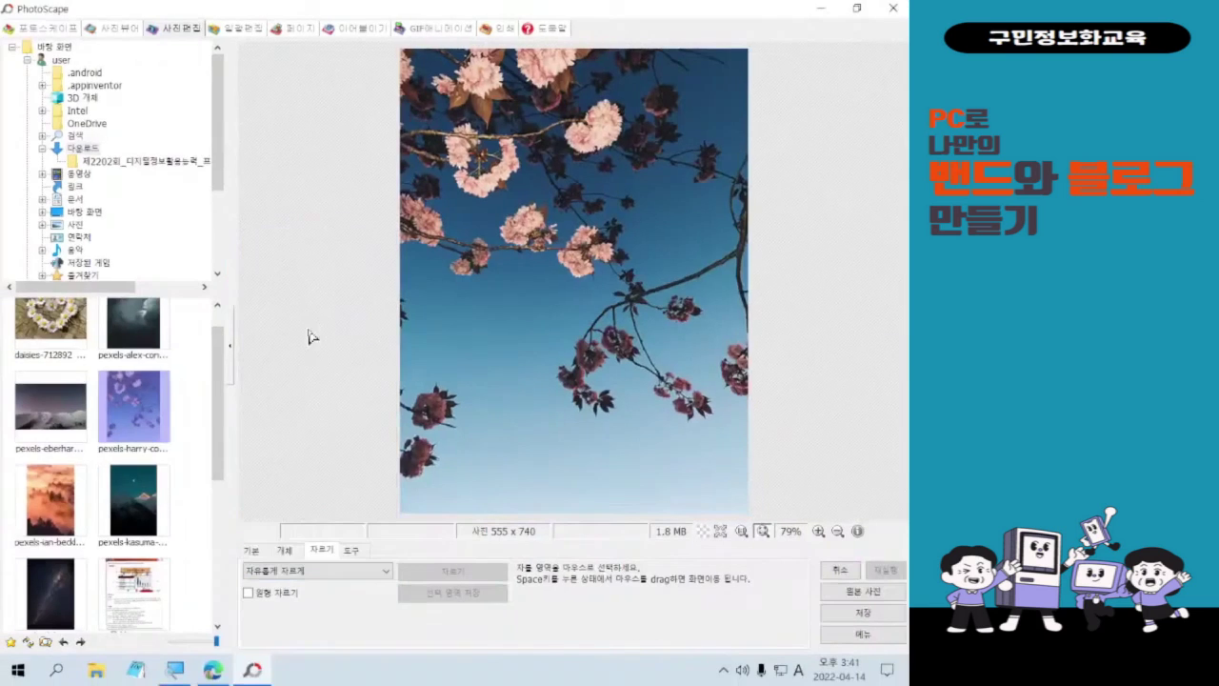
- Crop the photo to a 1:1 square (555 x 555) over its blossom-filled top
click(310, 572)
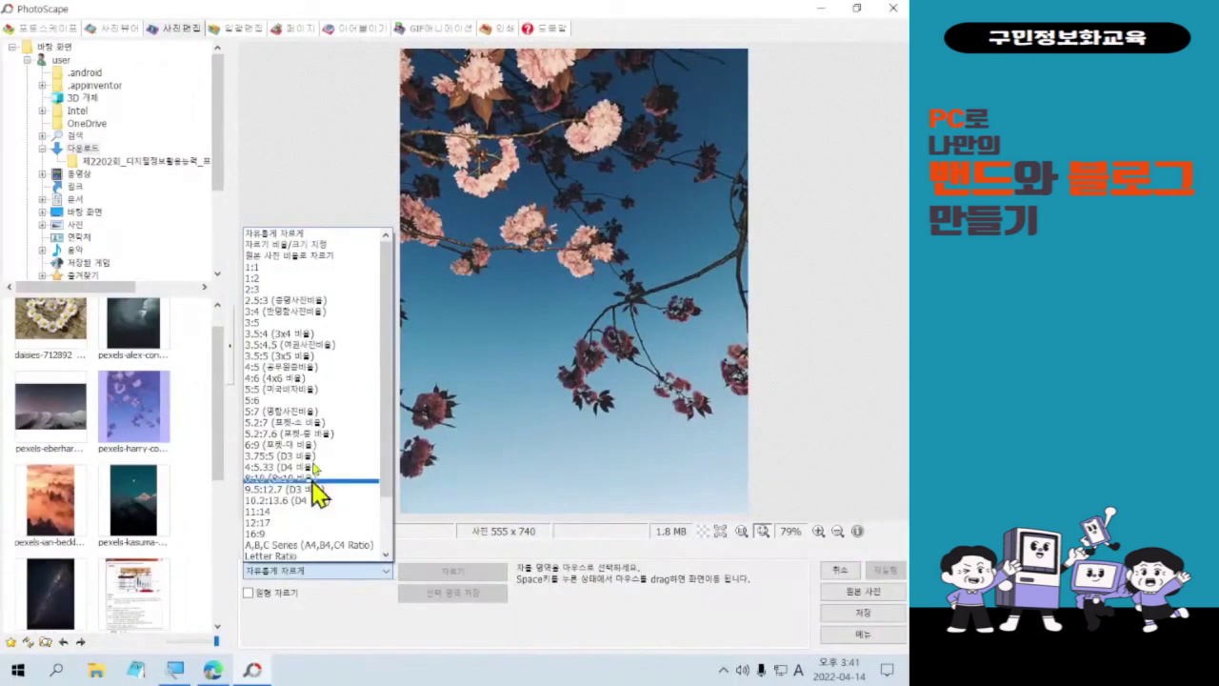
click(315, 268)
drag(399, 77, 773, 466)
drag(595, 247, 608, 113)
drag(591, 208, 594, 128)
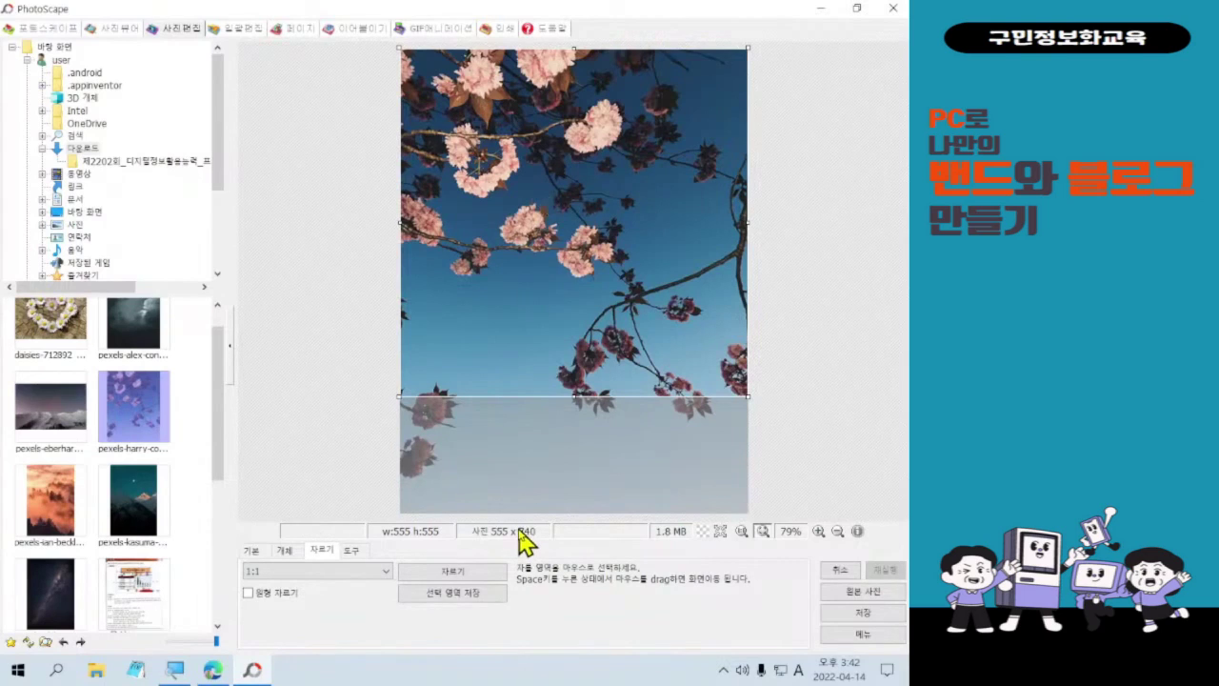
double_click(610, 258)
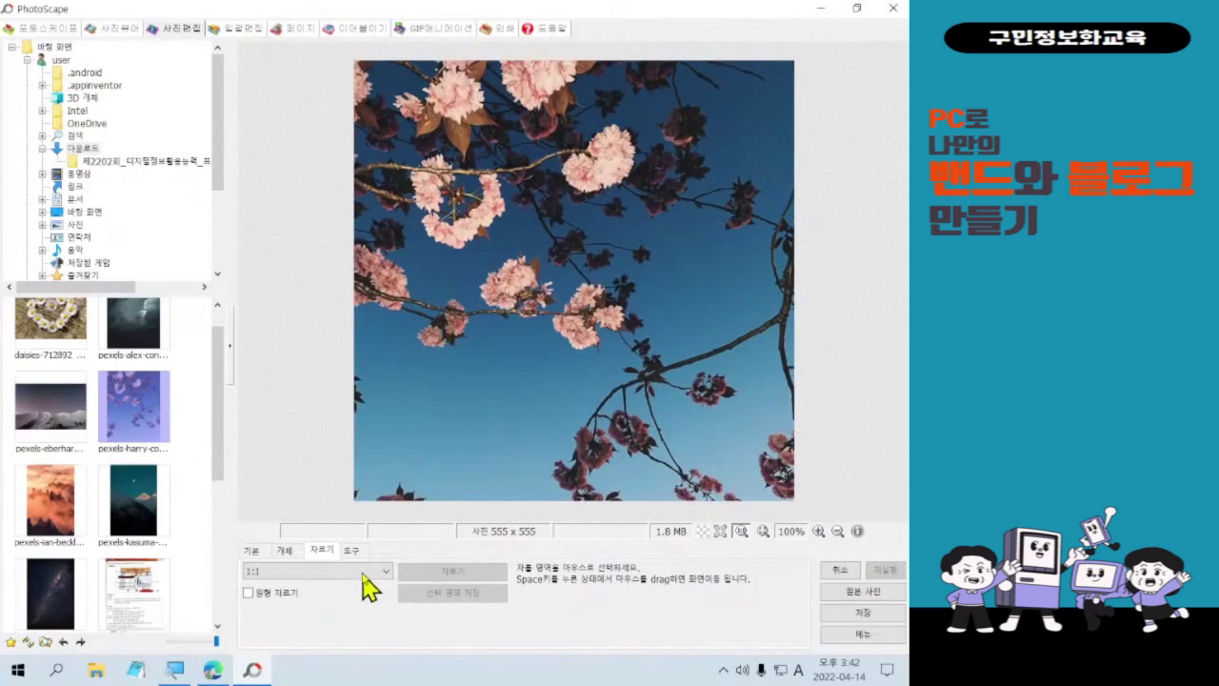
click(284, 550)
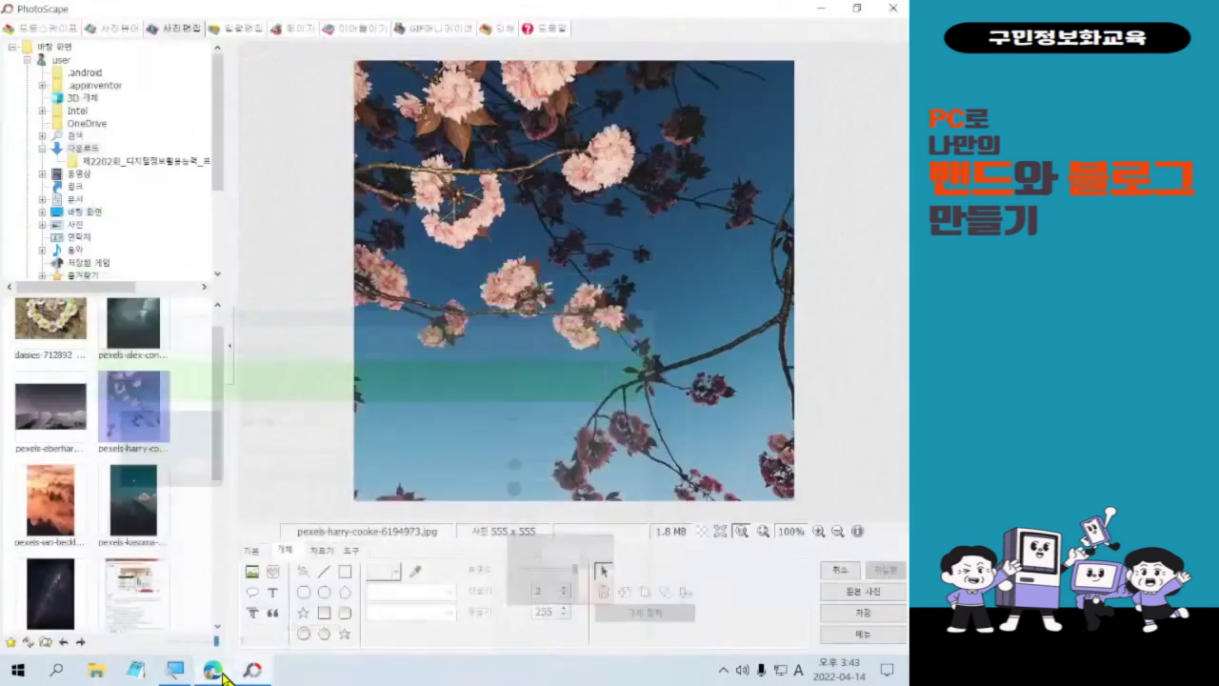
- Pick the text tool to add a caption to the 555 x 555 photo
click(274, 592)
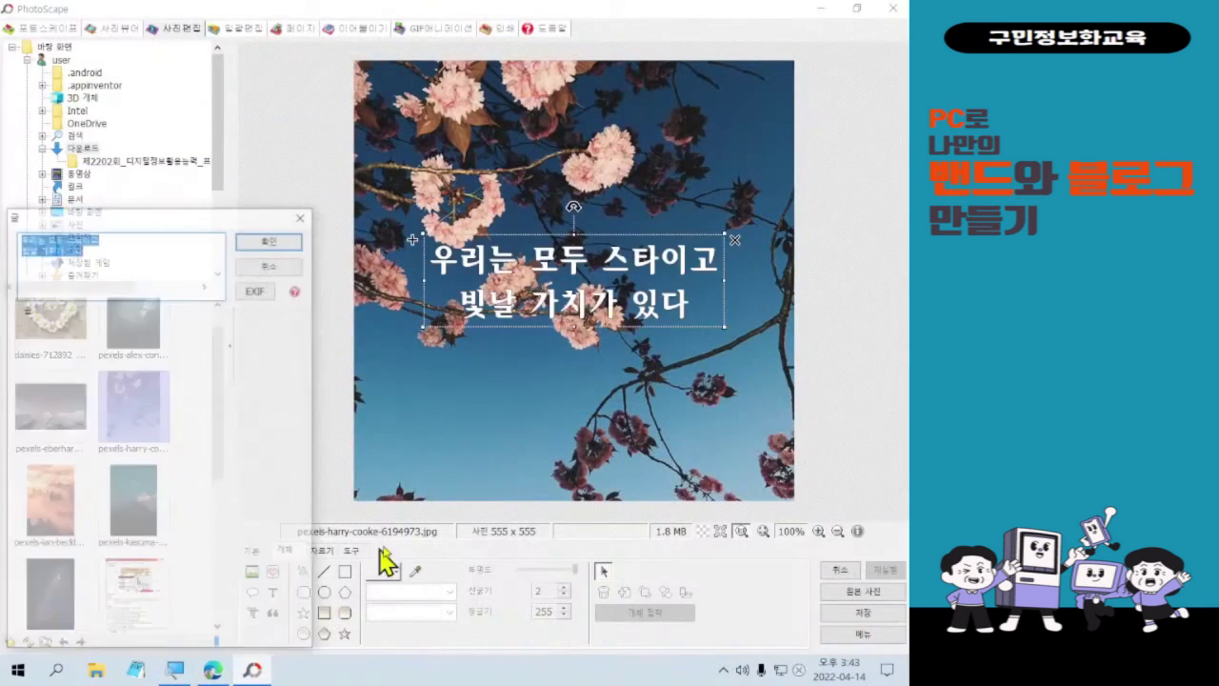
- Add the caption 오늘의 명언 in white 한컴 솔잎 B, size 40, with a black outline
drag(183, 217, 266, 180)
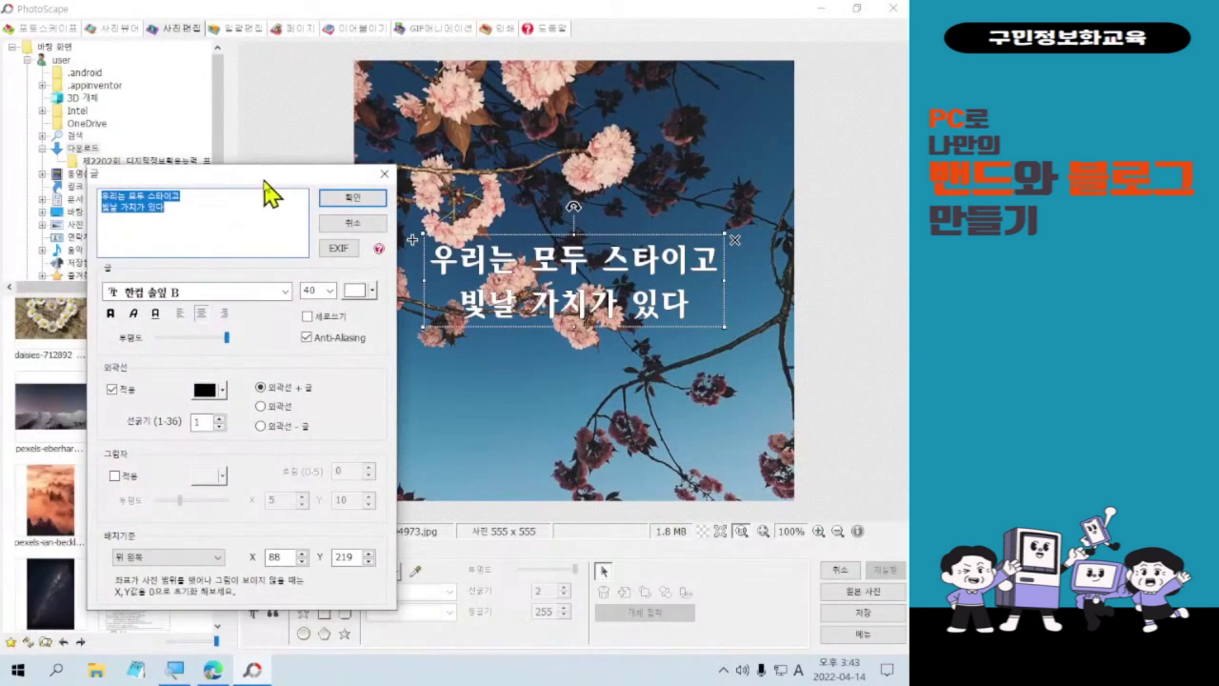
text(dhsmfdml)
key(BackSpace)
key(BackSpace)
key(BackSpace)
key(BackSpace)
key(BackSpace)
key(BackSpace)
key(BackSpace)
key(BackSpace)
key(Hangul)
text(오늘의 명언)
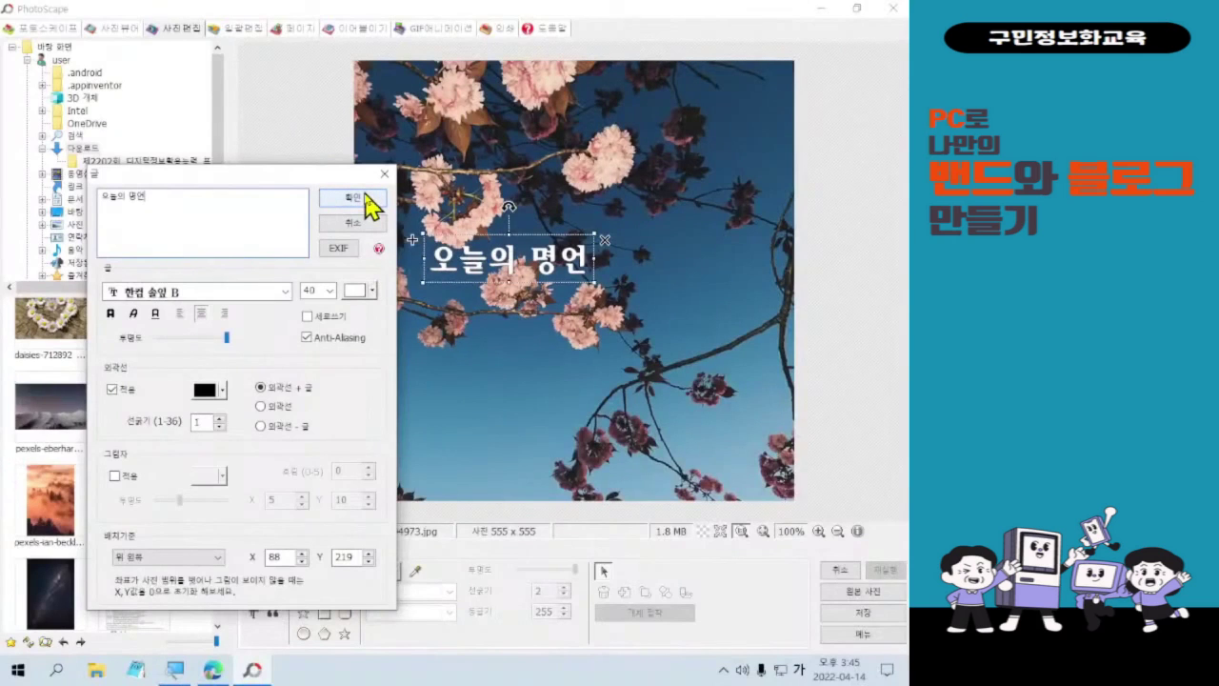
click(370, 204)
- Enlarge the 오늘의 명언 caption to span most of the photo and centre it just above the middle
drag(523, 267, 599, 285)
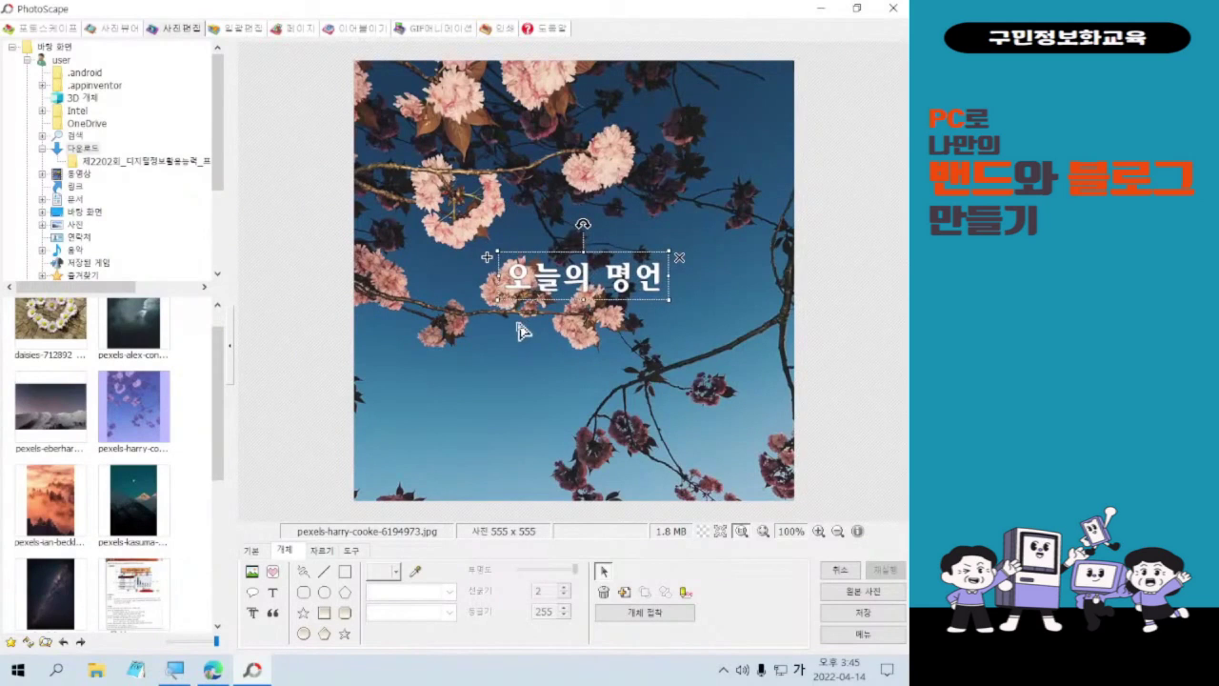
drag(496, 300, 431, 324)
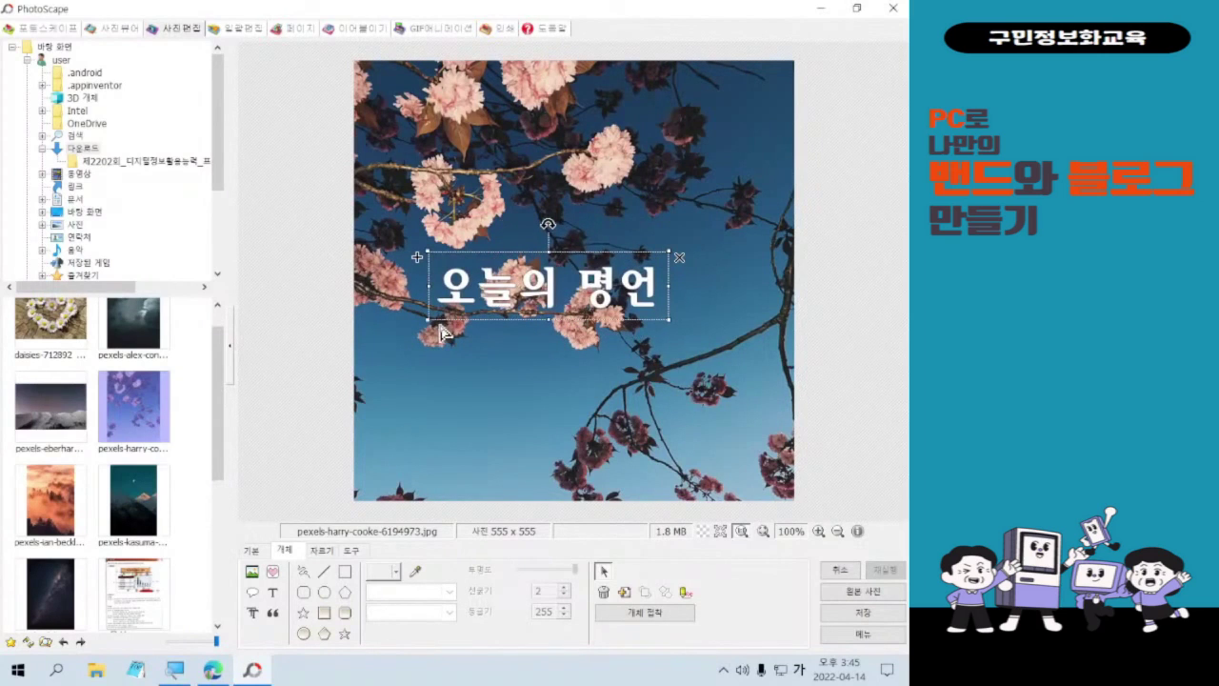
drag(429, 323, 382, 351)
drag(450, 305, 529, 282)
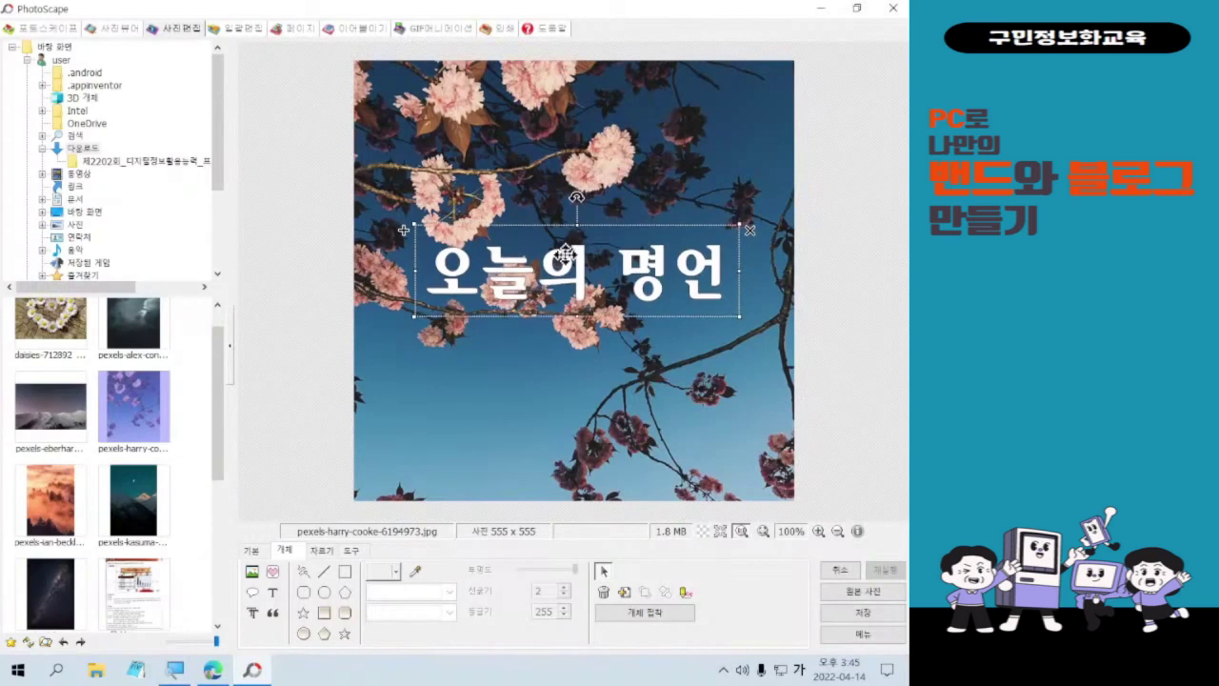
- Raise the caption's 선굵기 outline from 1 to 2 and nudge it slightly down-right
double_click(566, 256)
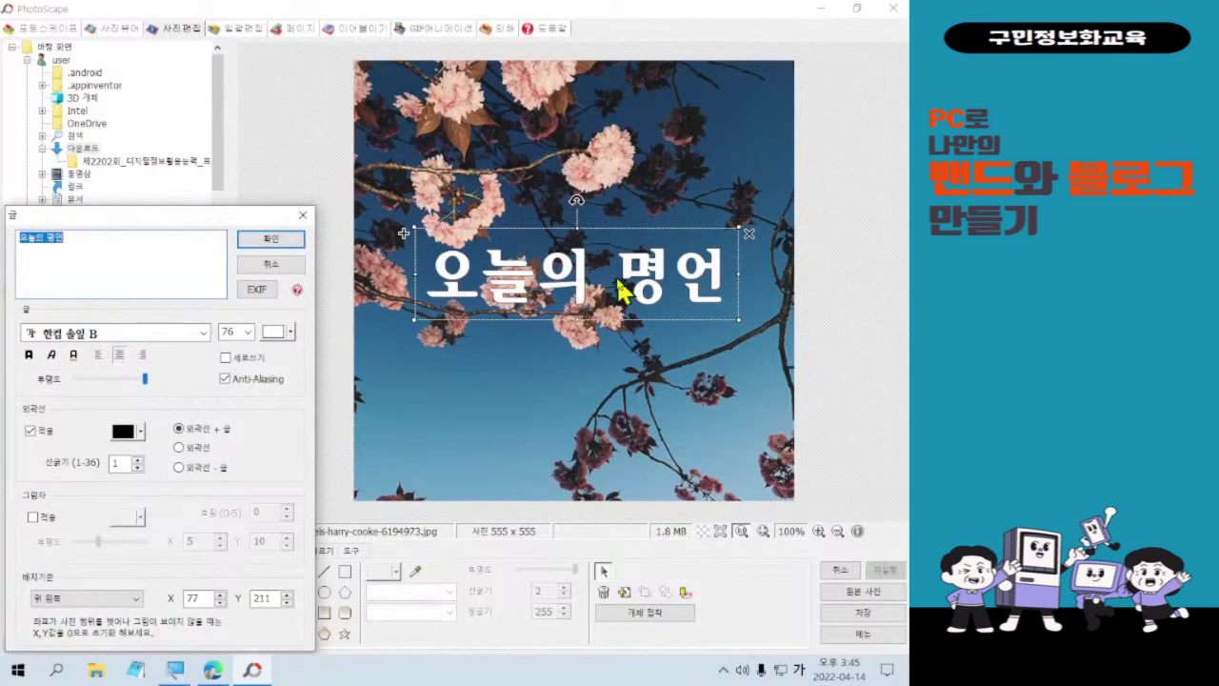
click(138, 458)
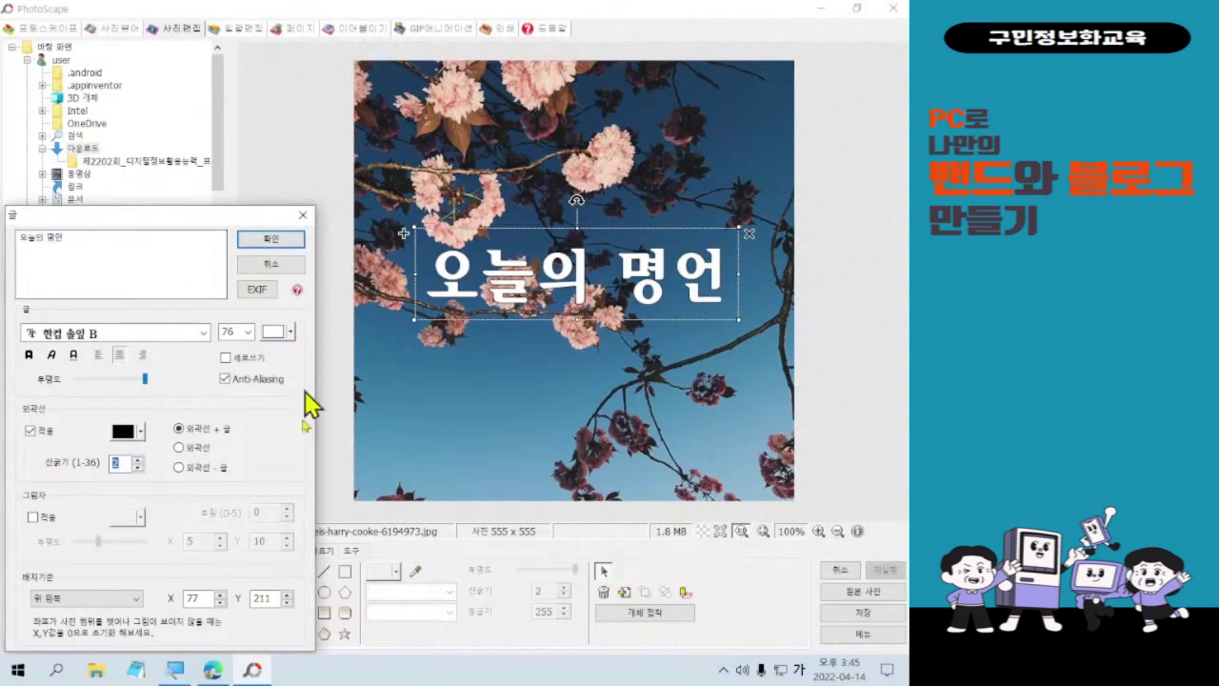
click(295, 243)
mouse_move(589, 275)
mouse_down()
mouse_move(584, 299)
mouse_move(595, 282)
mouse_up()
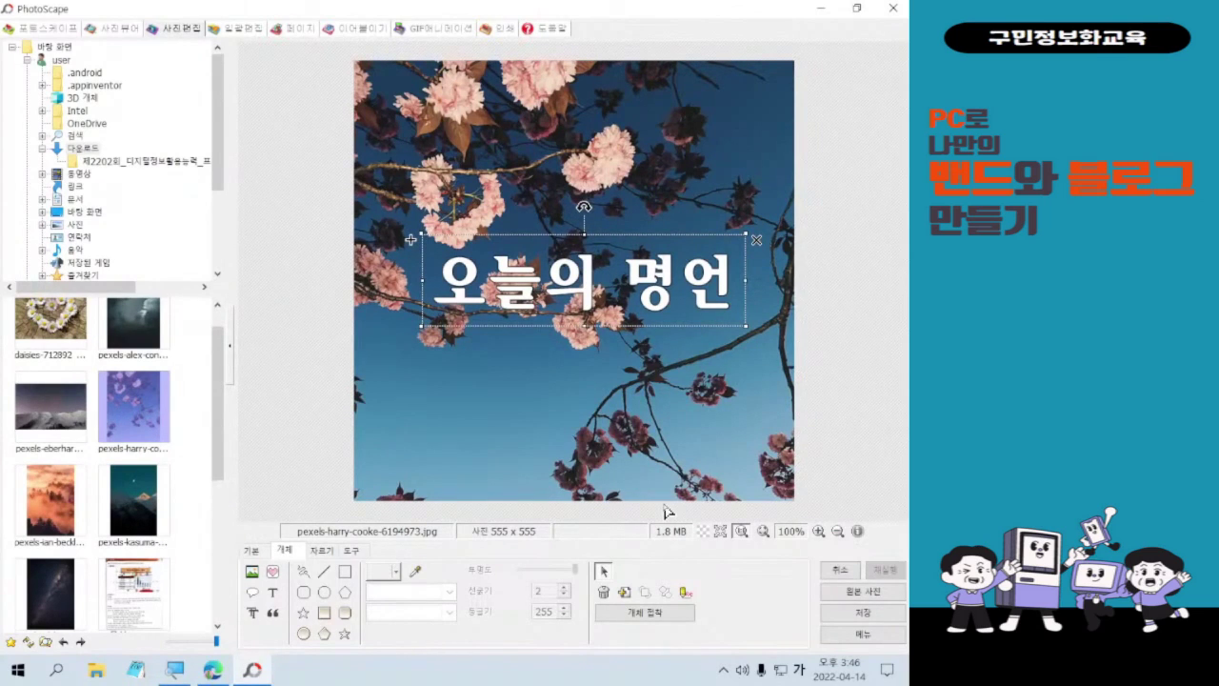
- Nudge the 오늘의 명언 caption a few pixels left and up
drag(611, 276, 597, 267)
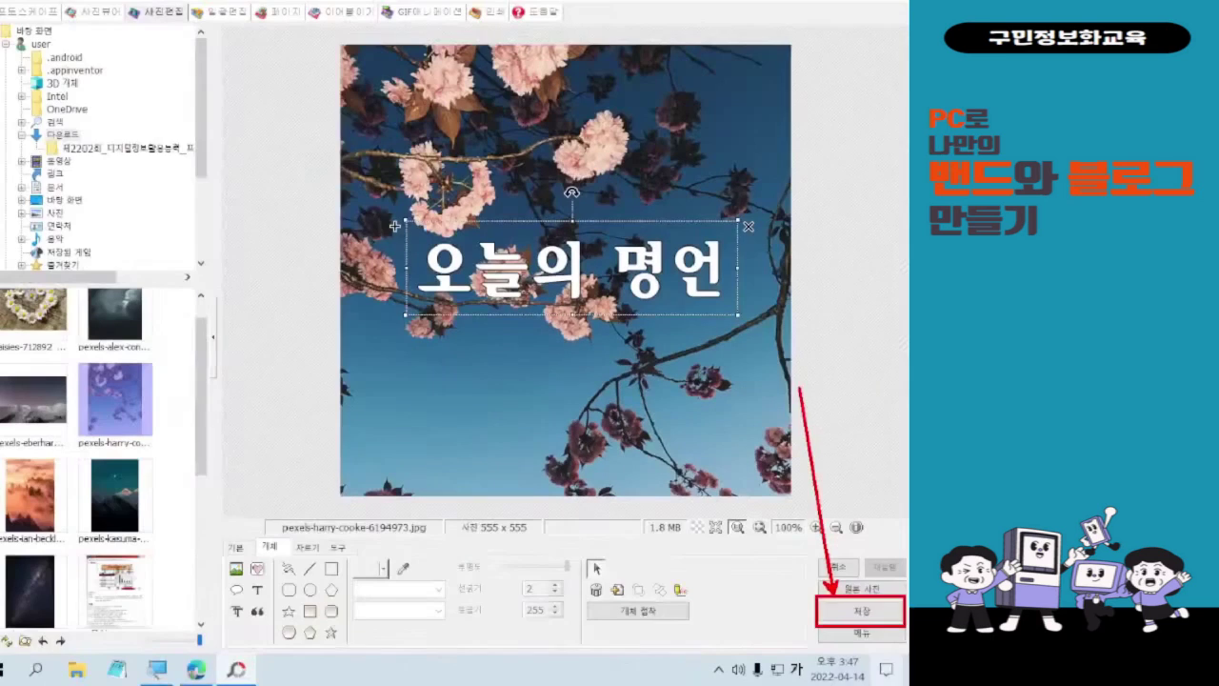
- Open the 저장 options for the edited cherry-blossom photo
click(811, 541)
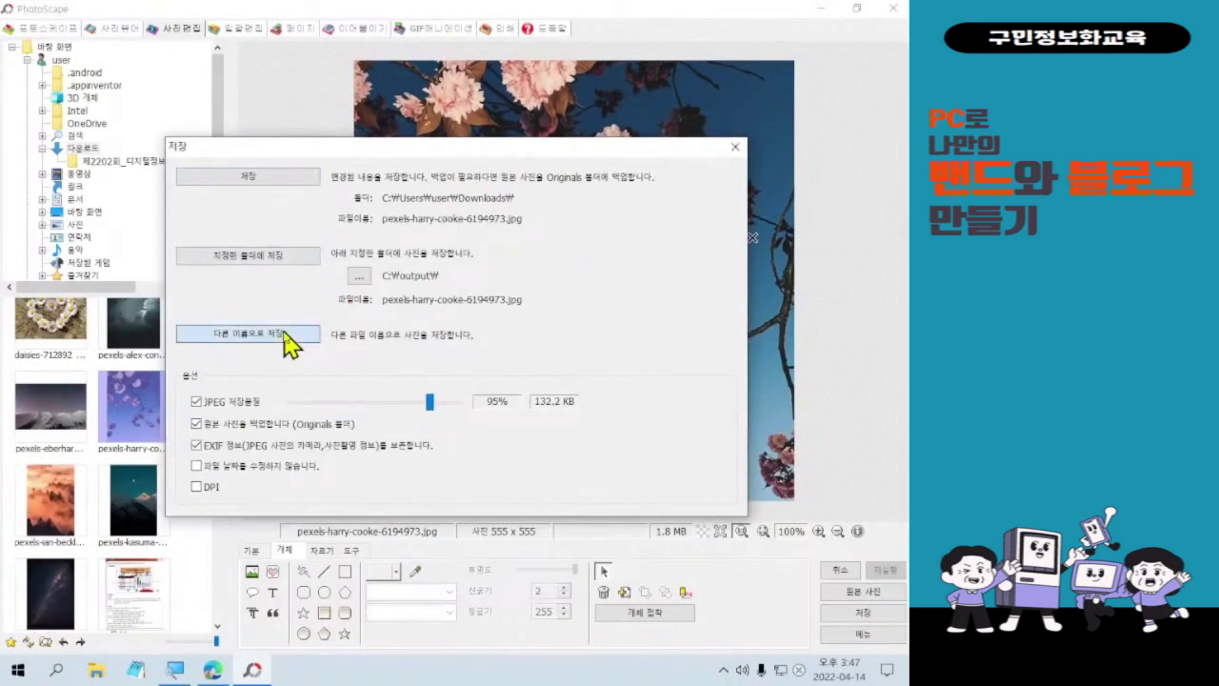
click(302, 416)
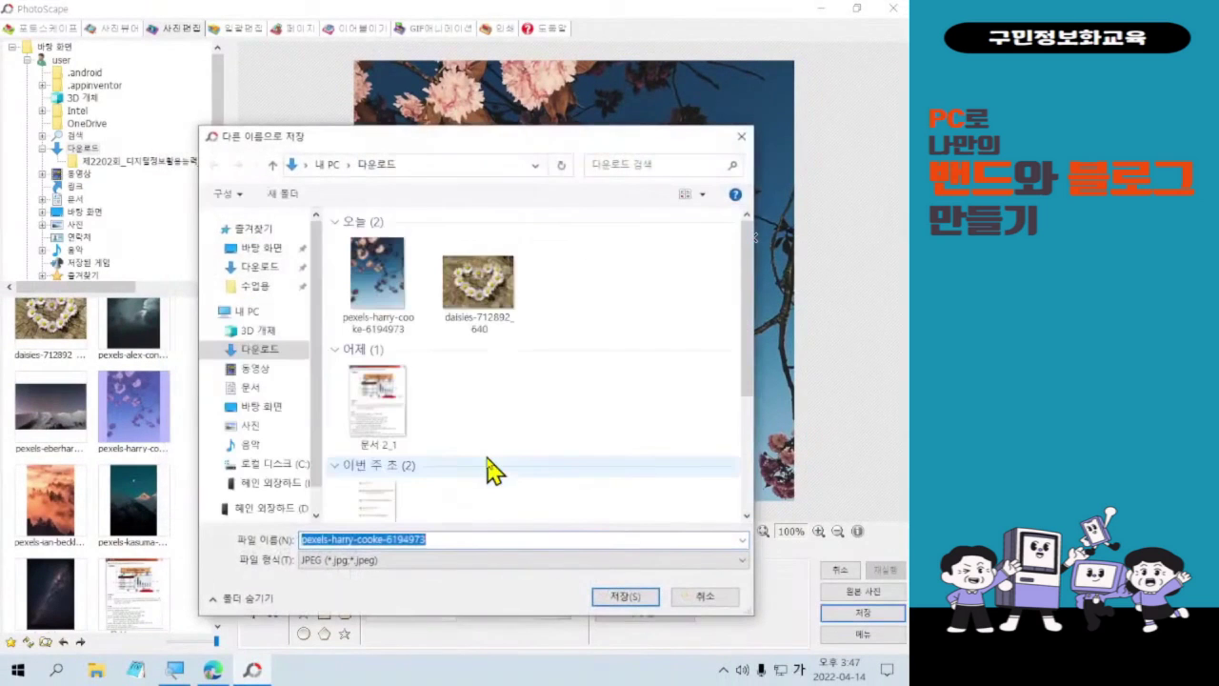
click(271, 408)
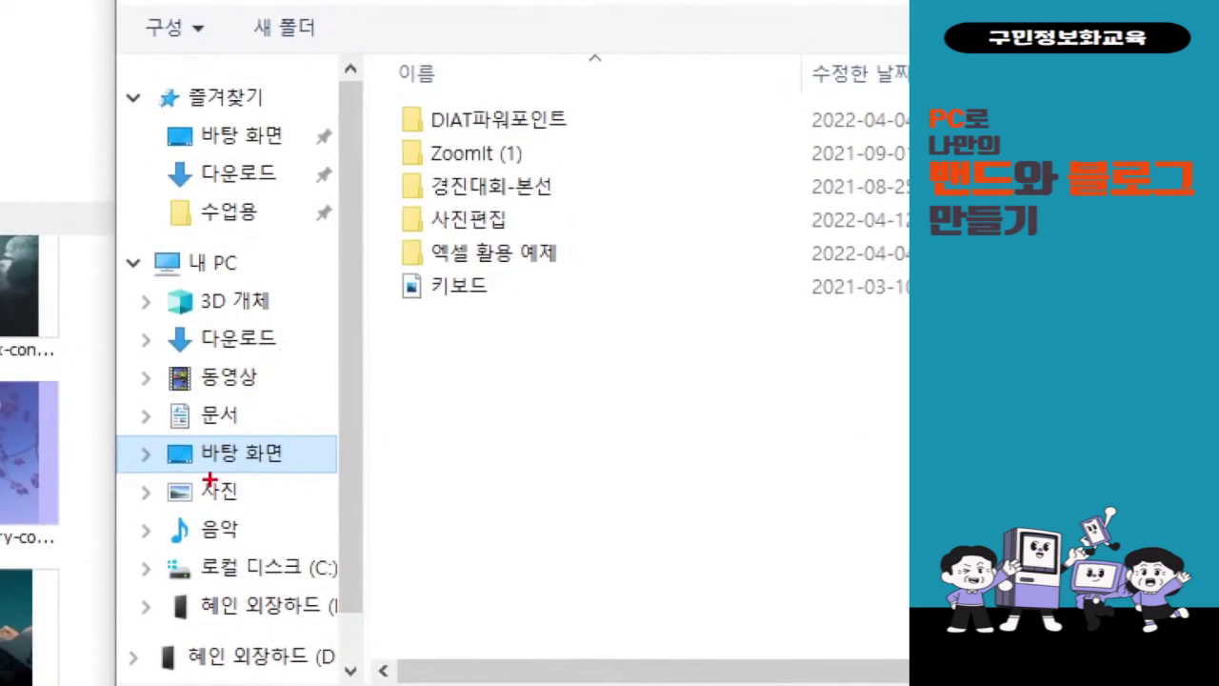
drag(153, 427, 297, 479)
mouse_move(395, 193)
mouse_down()
mouse_move(502, 257)
mouse_move(531, 247)
mouse_up()
mouse_move(407, 255)
mouse_down()
mouse_move(281, 412)
mouse_move(286, 446)
mouse_up()
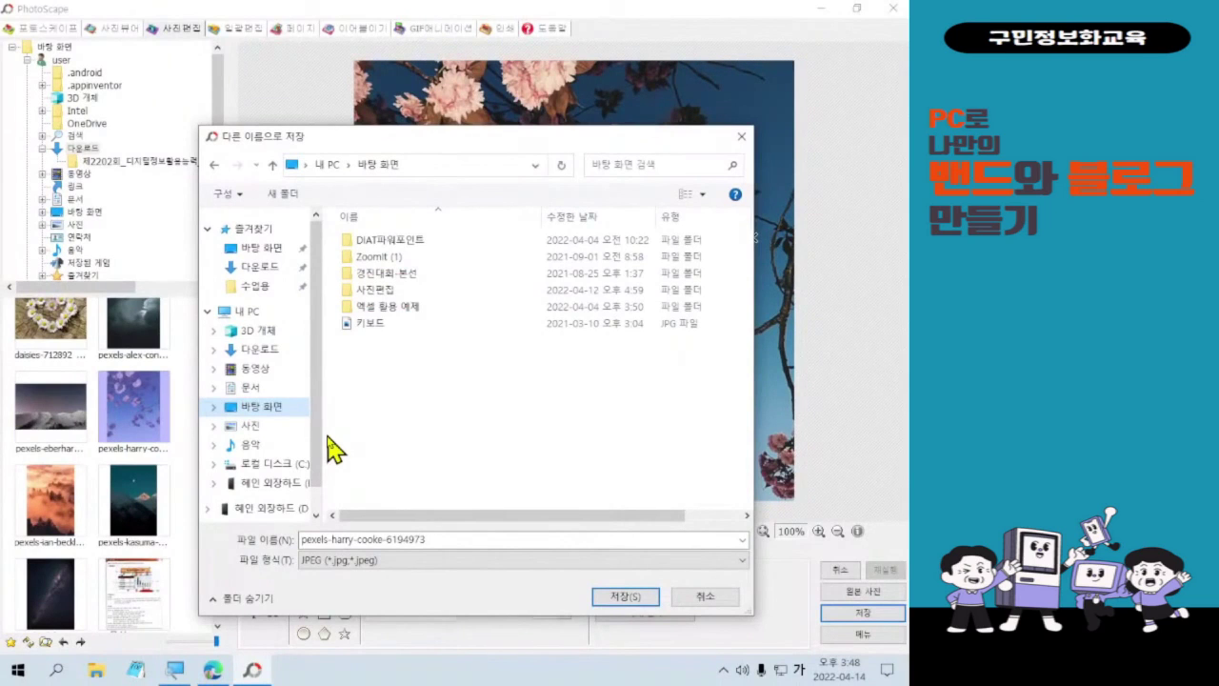
- Set the Save As location to the desktop's 사진편집 folder and the file name to 프로필
double_click(367, 290)
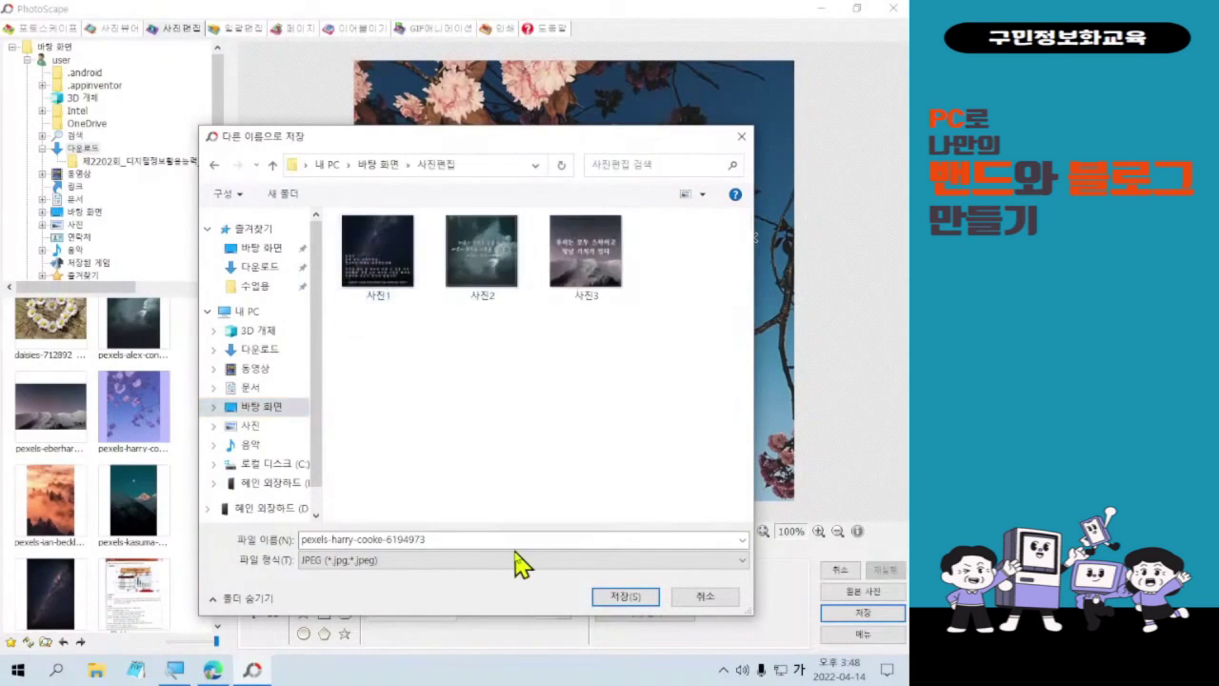
double_click(369, 539)
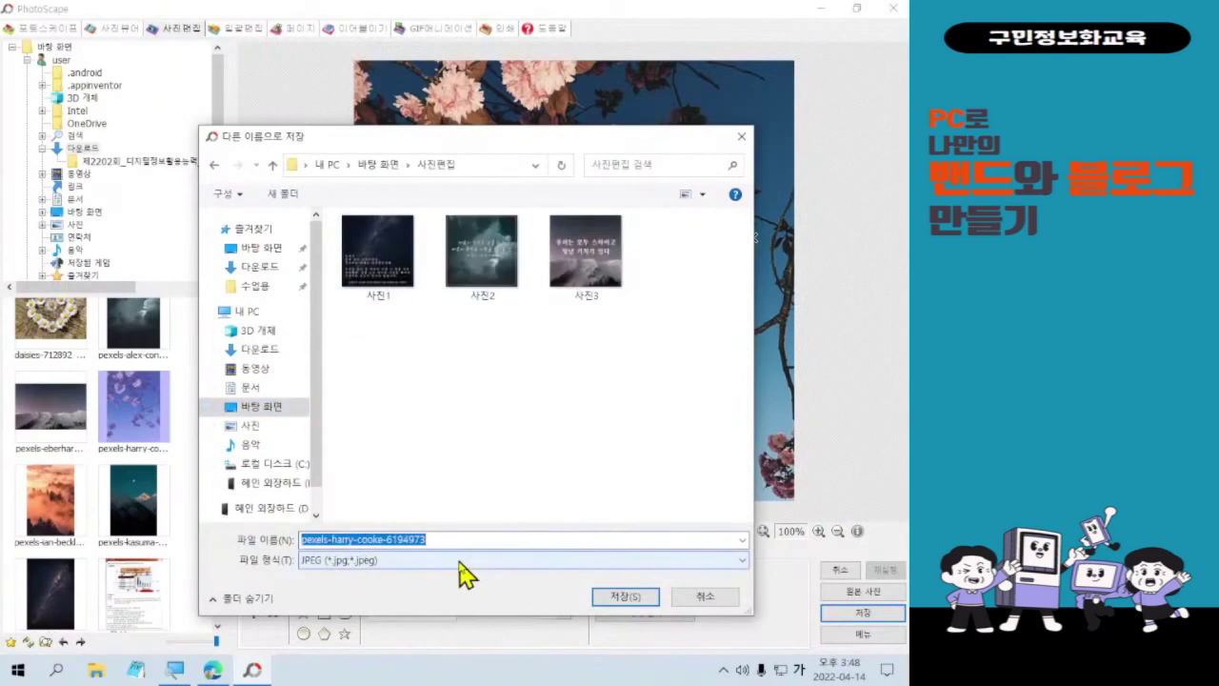
text(프로필)
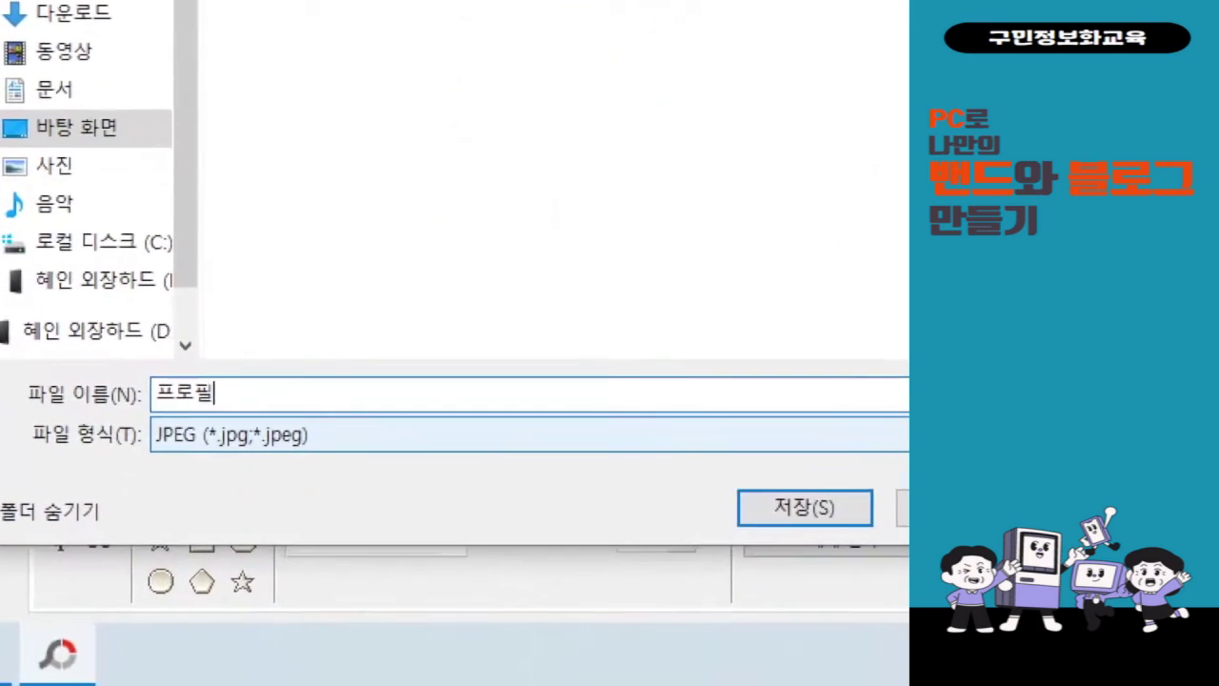
drag(141, 363, 261, 422)
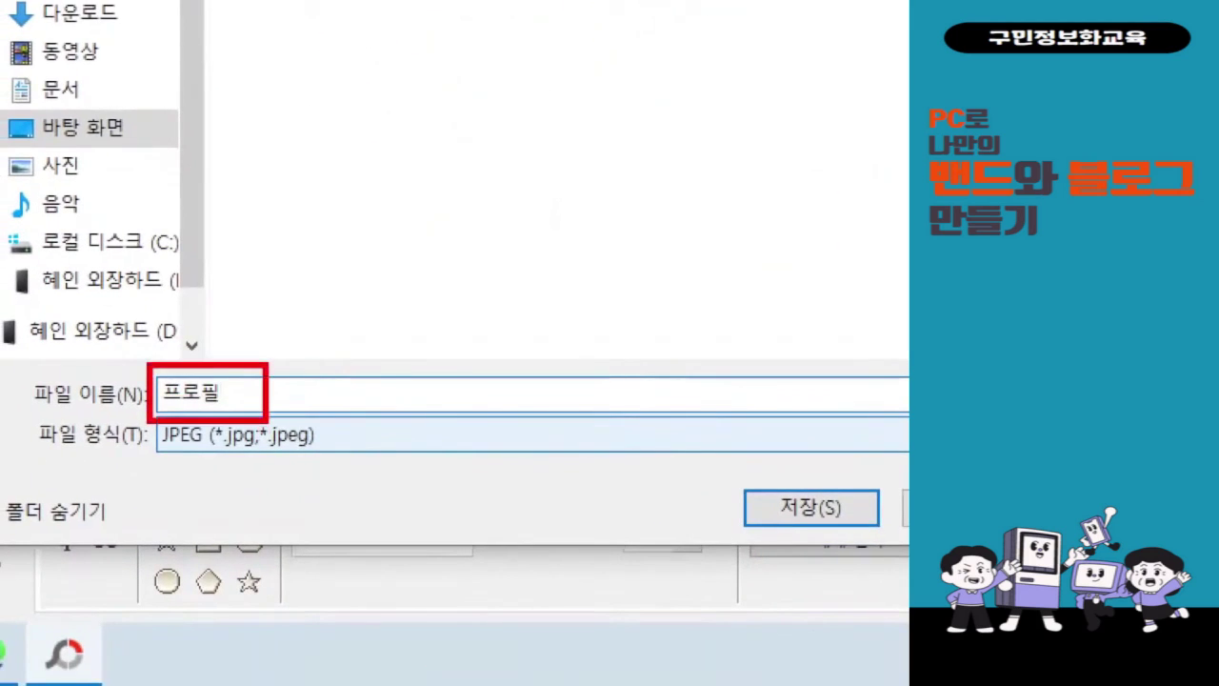
drag(726, 467, 874, 545)
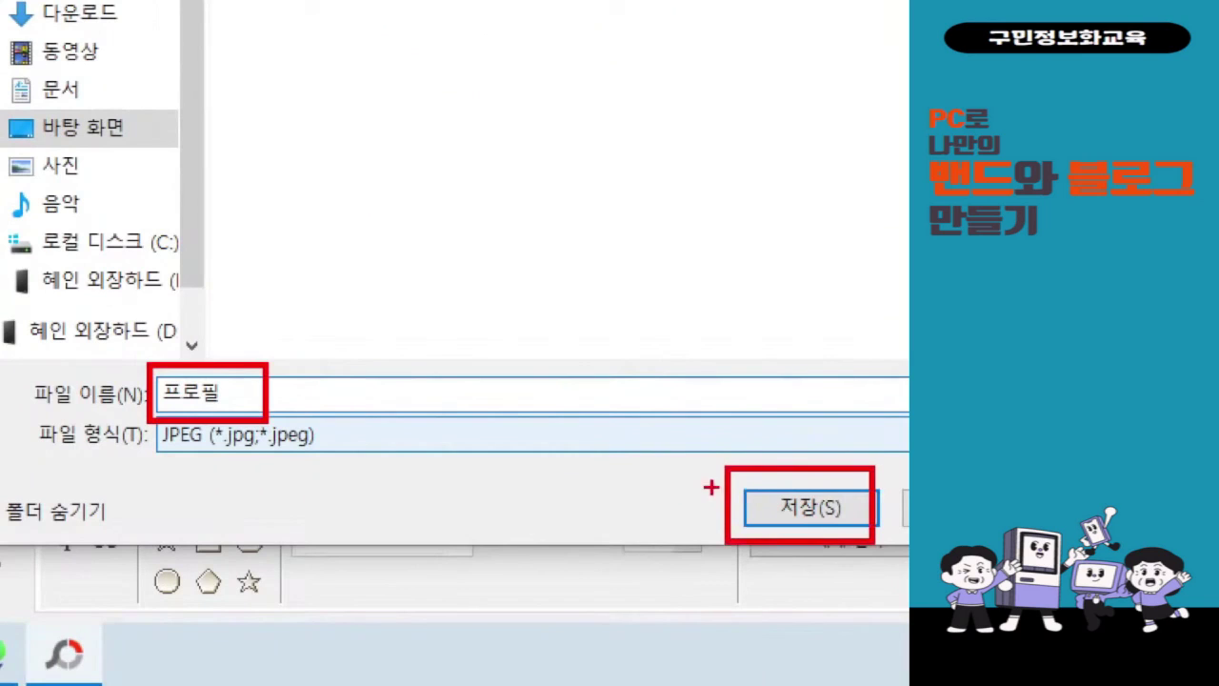
drag(269, 369, 714, 486)
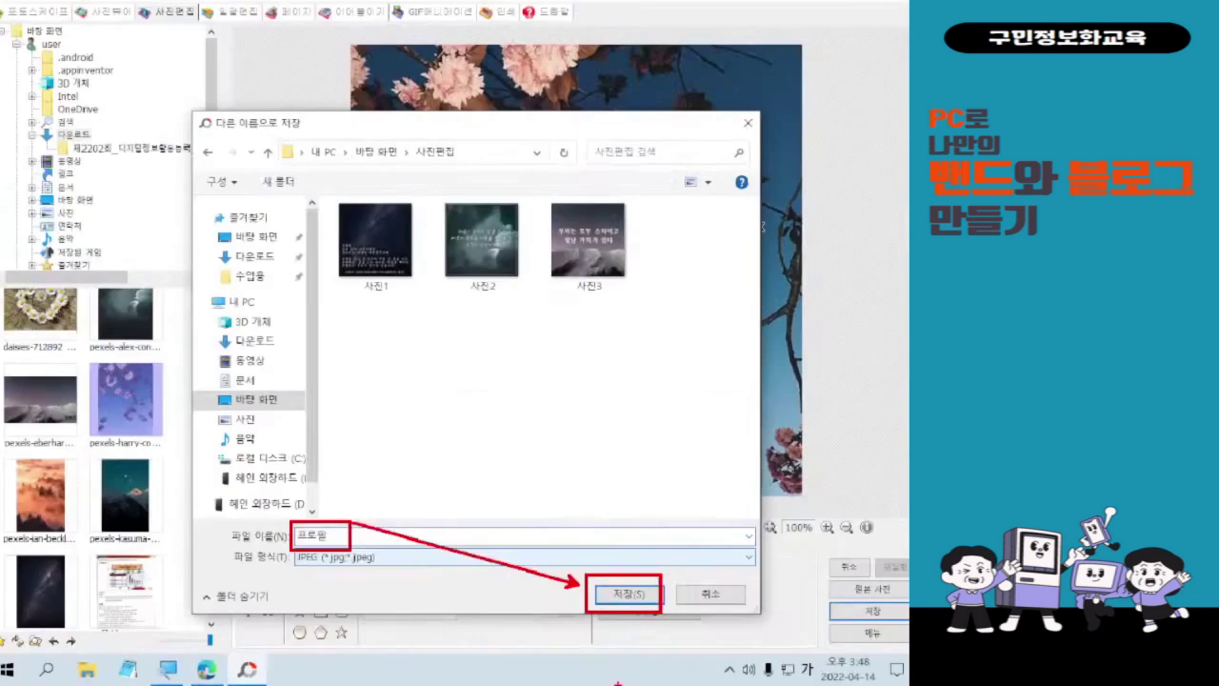
- Save the image as 프로필, close PhotoScape, and bring up the web browser
click(810, 506)
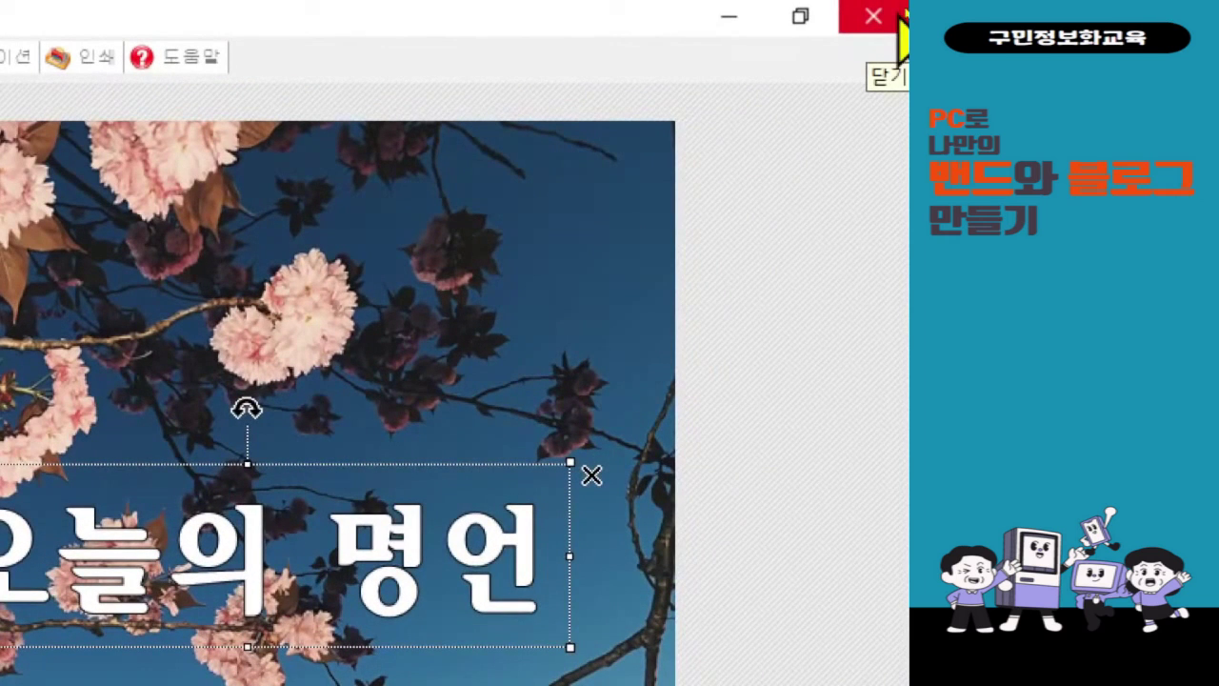
click(900, 21)
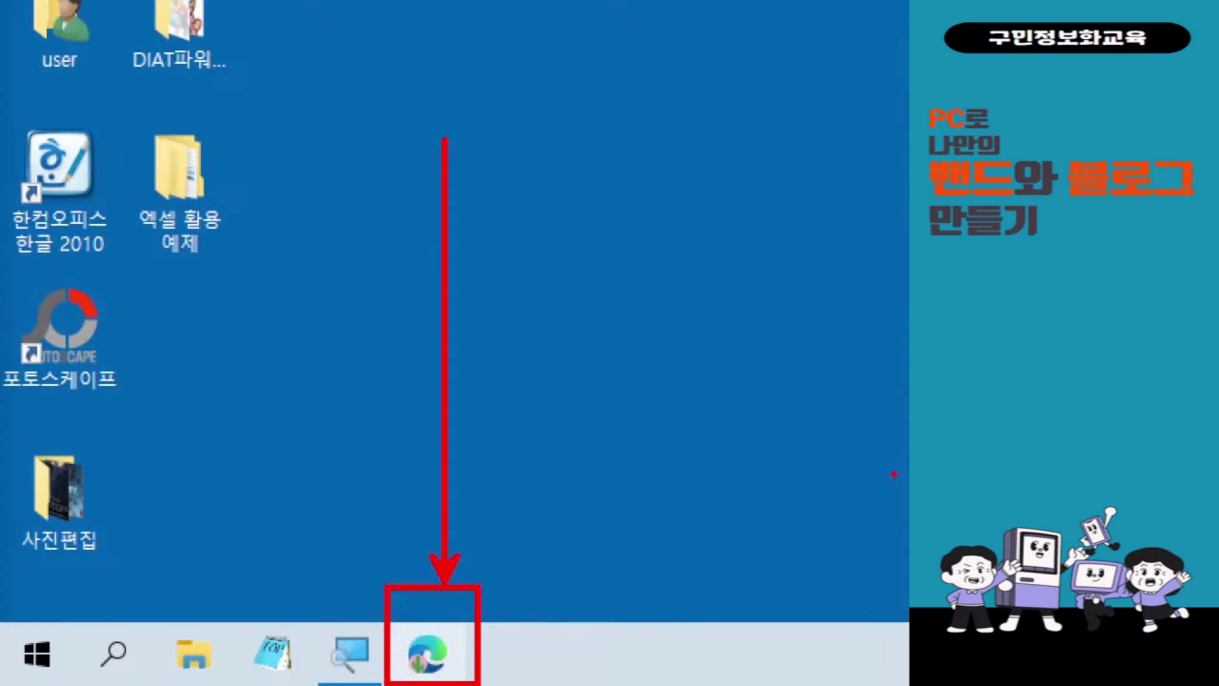
click(427, 651)
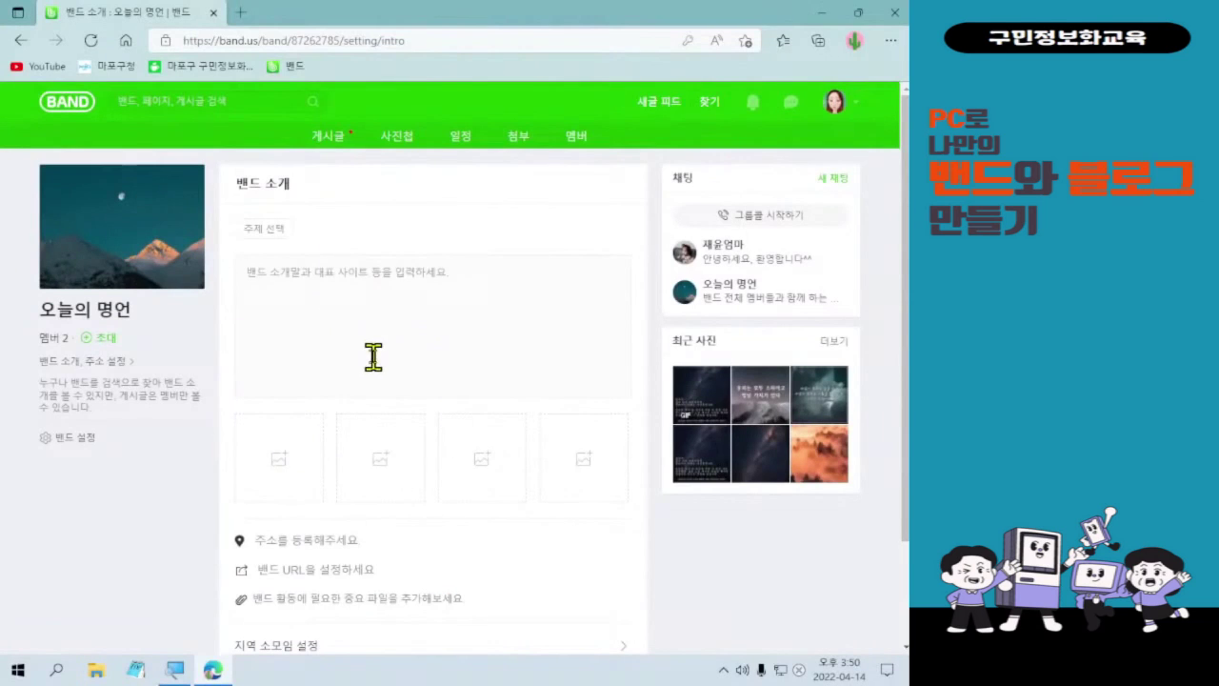
- From BAND home, open the 오늘의 명언 band's 밴드 소개, 주소 설정 page
click(57, 101)
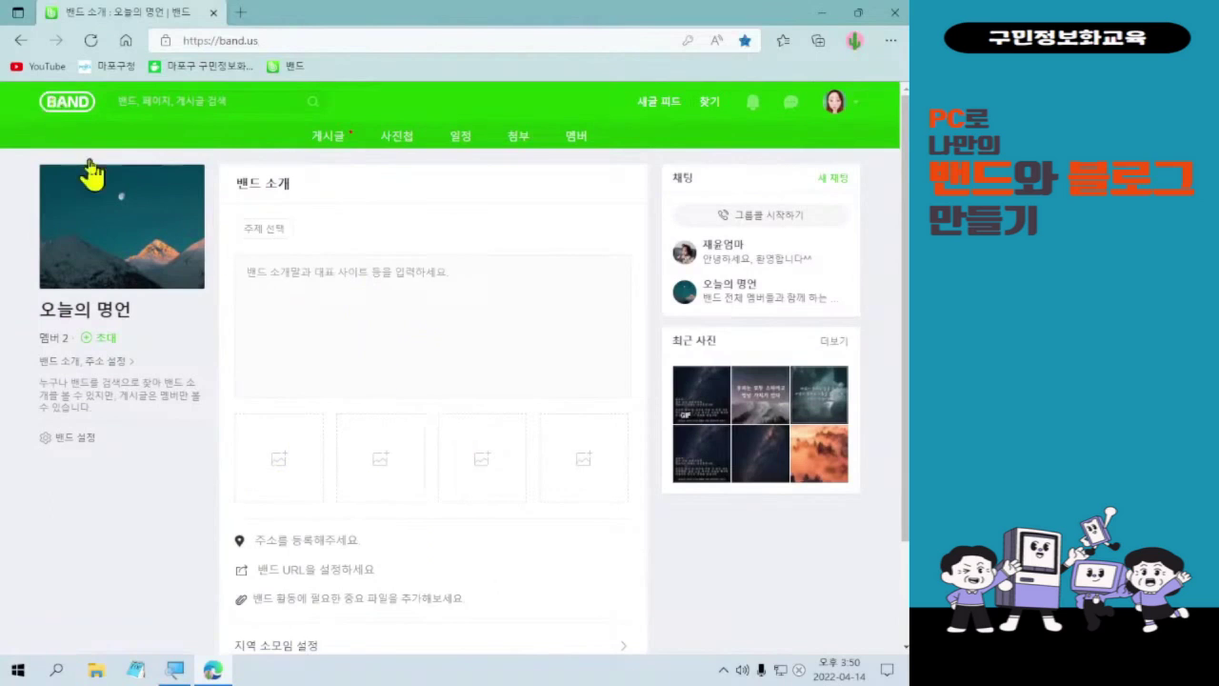
click(286, 375)
click(288, 378)
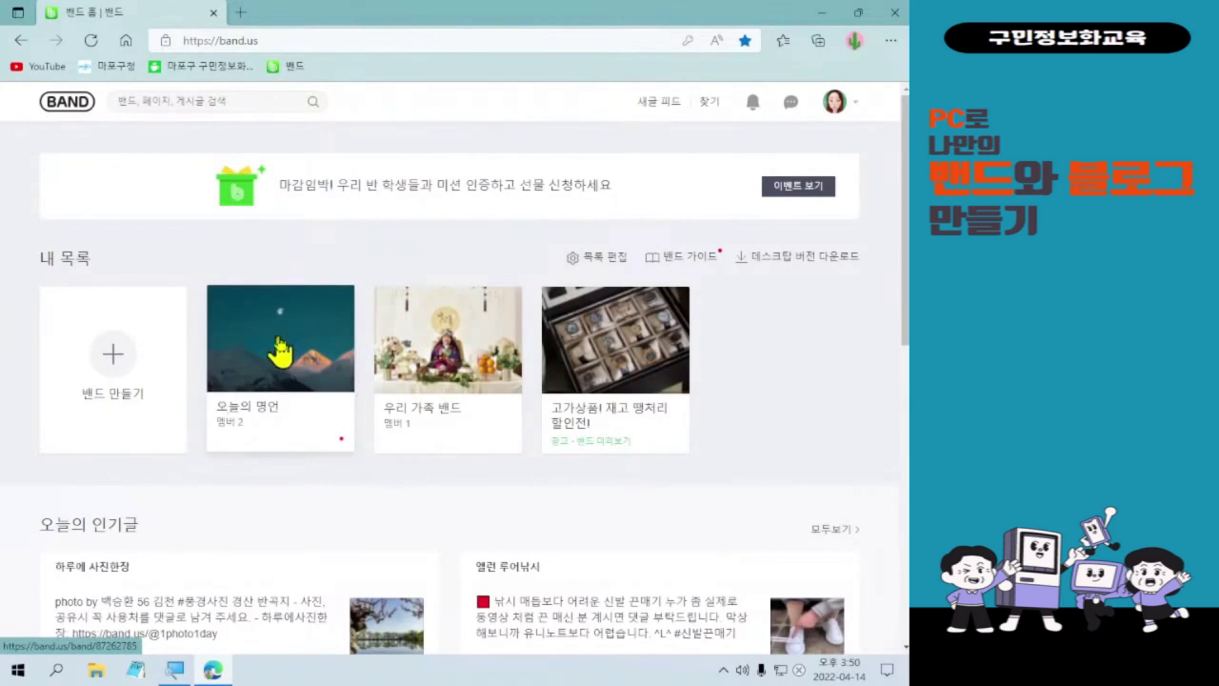
click(247, 357)
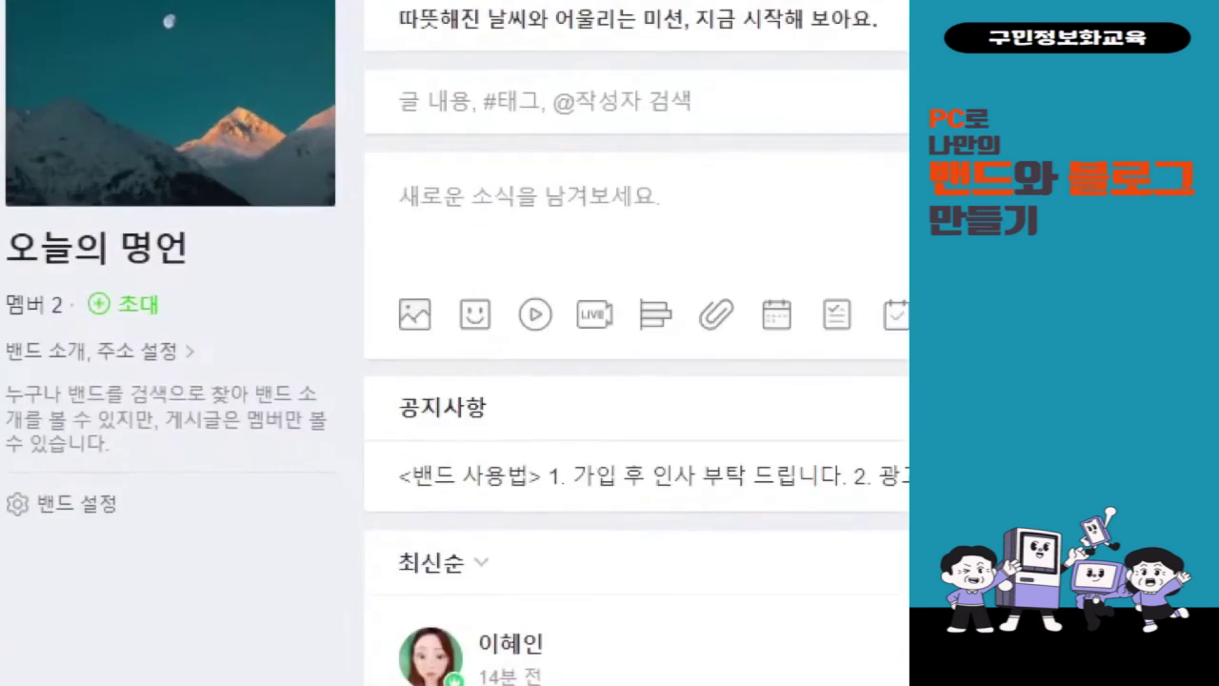
mouse_move(65, 403)
mouse_down()
mouse_move(229, 471)
mouse_move(299, 454)
mouse_up()
mouse_move(312, 391)
mouse_down()
mouse_move(325, 423)
mouse_move(367, 377)
mouse_up()
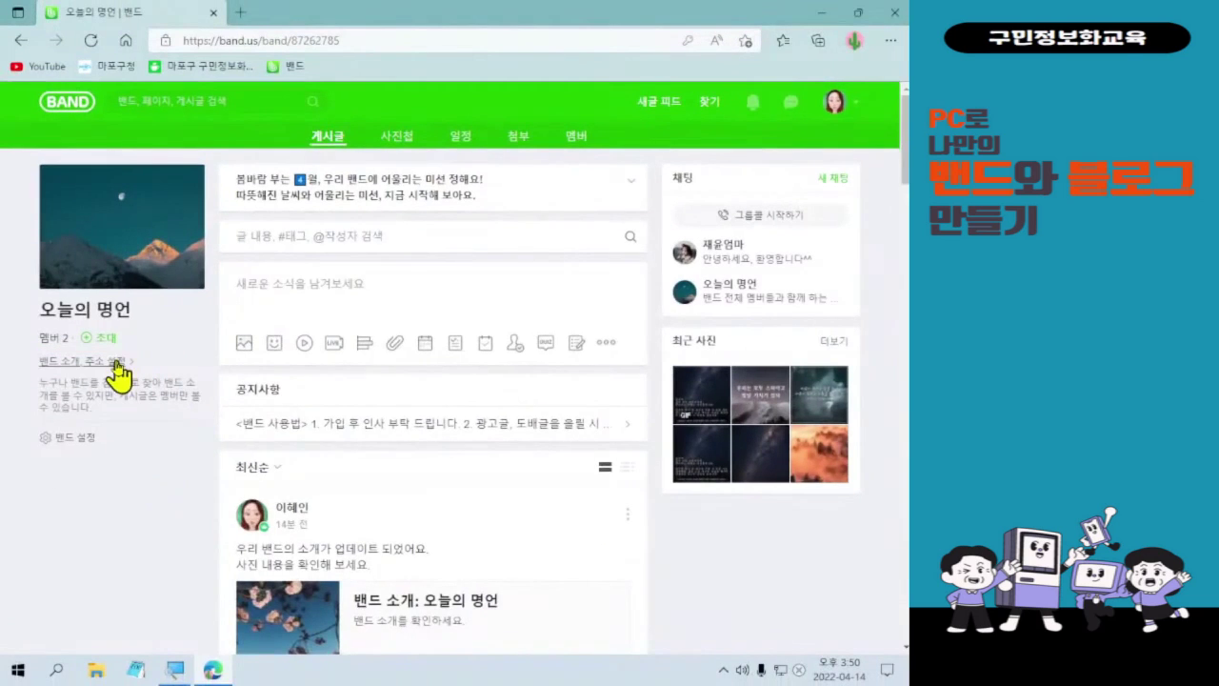
click(114, 362)
click(285, 309)
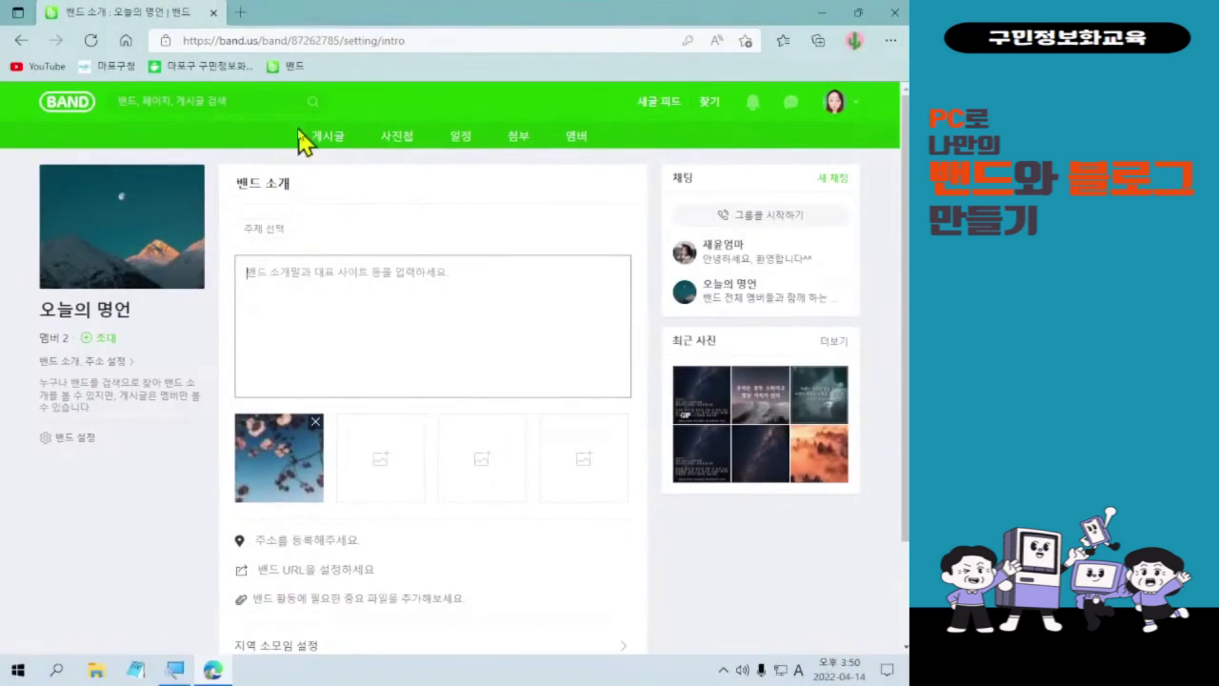
- In the topic picker, choose 취미 > 글쓰기 and 취미 > 취미 as band topics
click(282, 229)
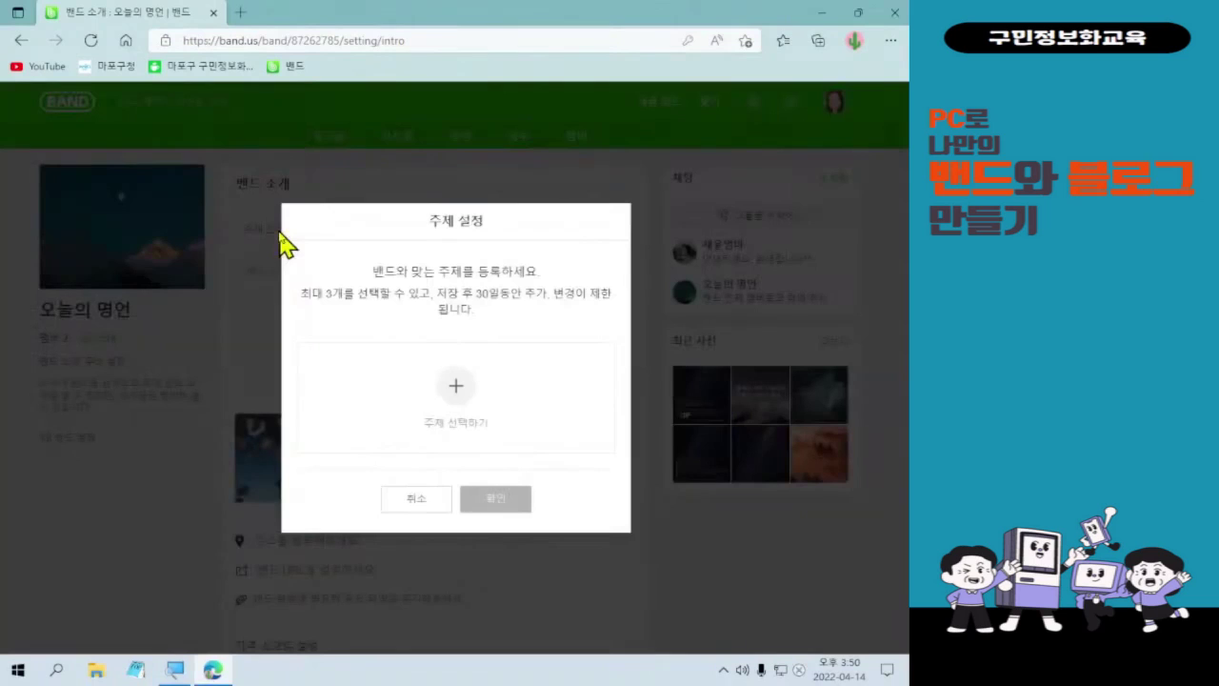
click(458, 384)
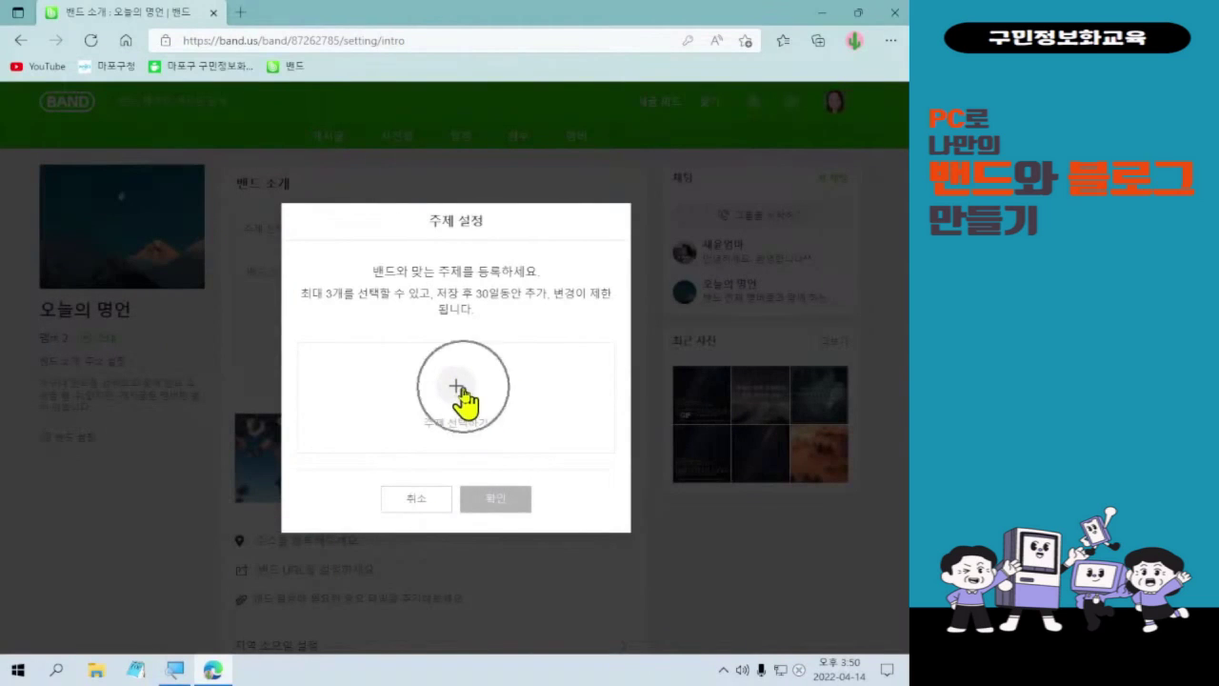
click(458, 387)
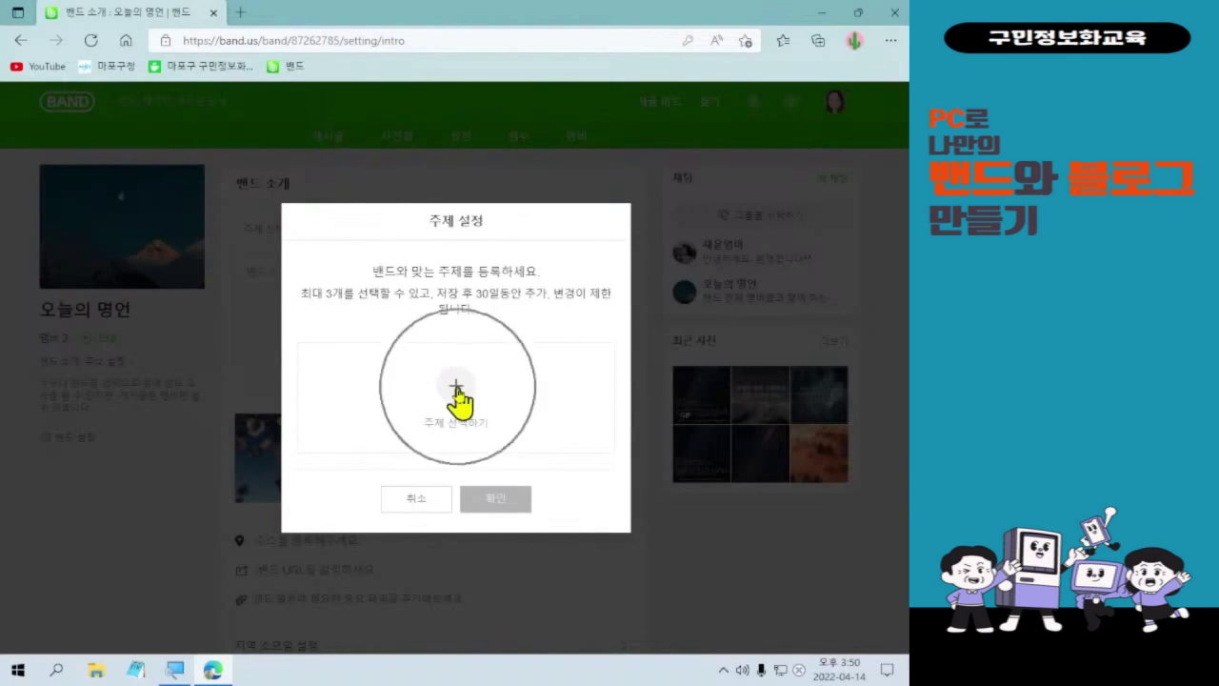
click(459, 387)
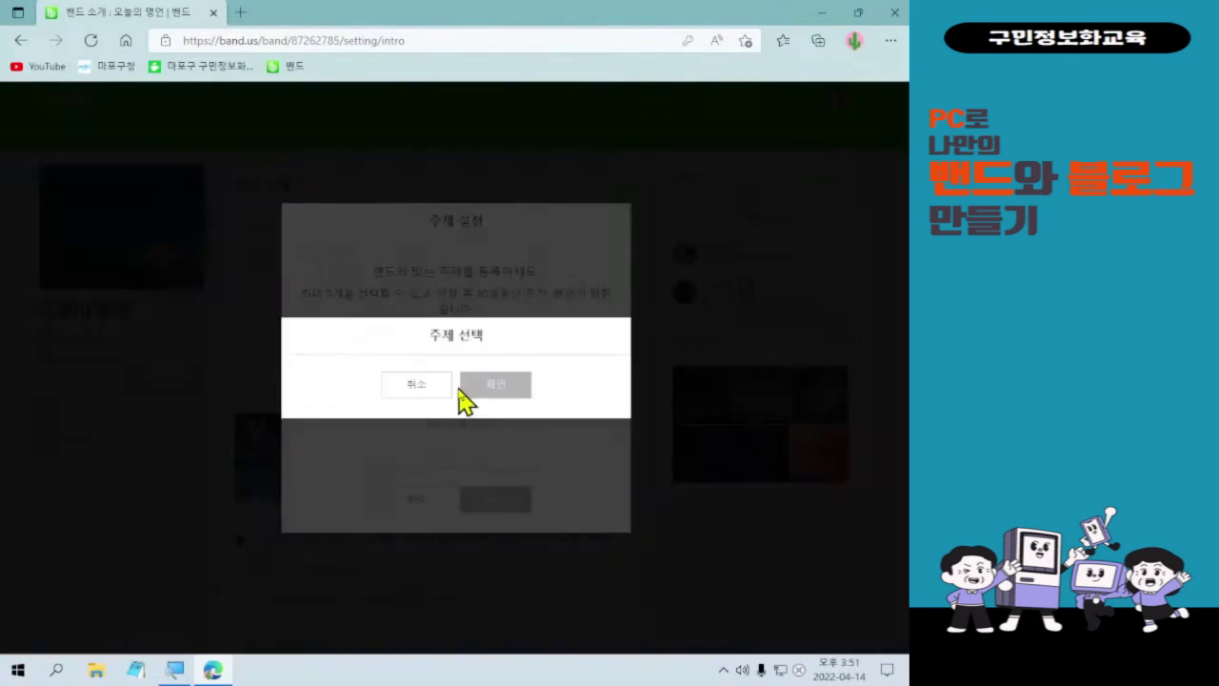
scroll(530, 436, down, 3)
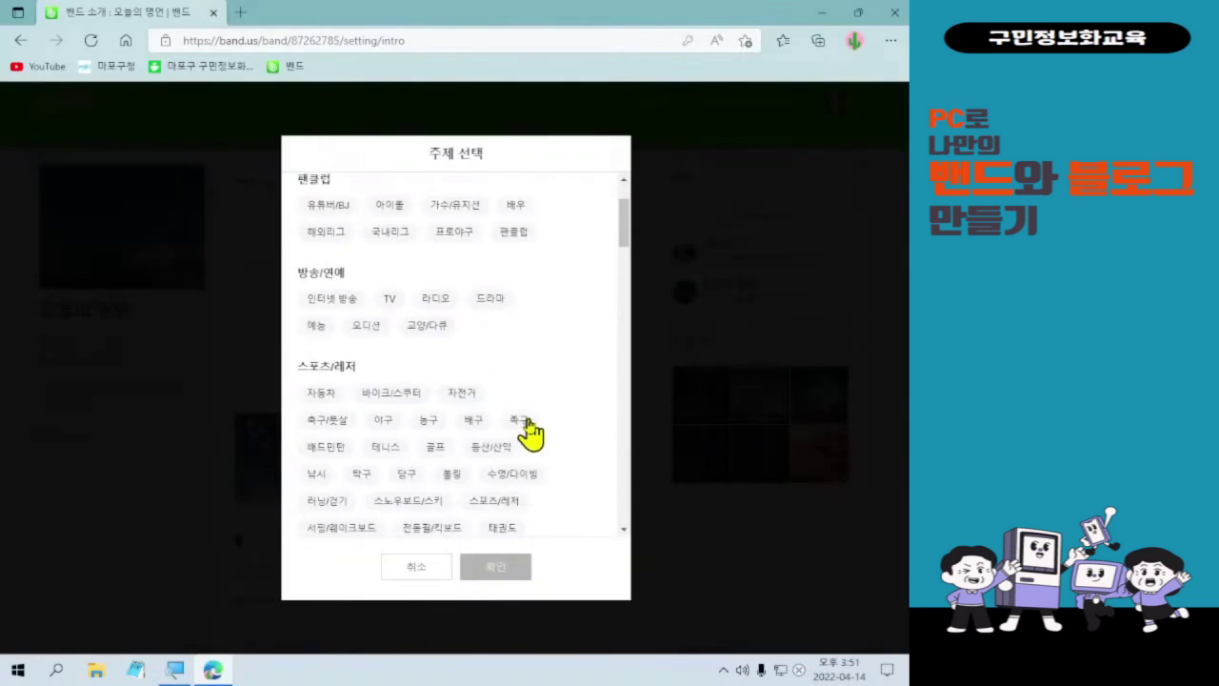
scroll(531, 437, up, 2)
scroll(529, 419, up, 1)
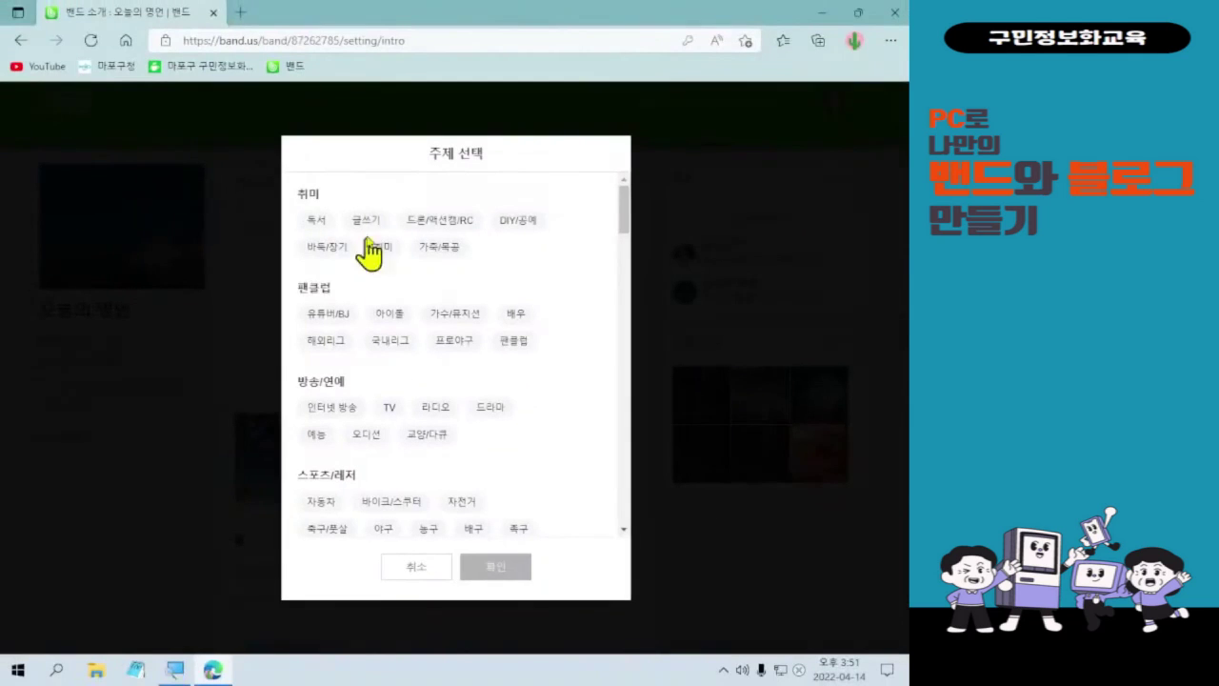
click(269, 213)
click(384, 269)
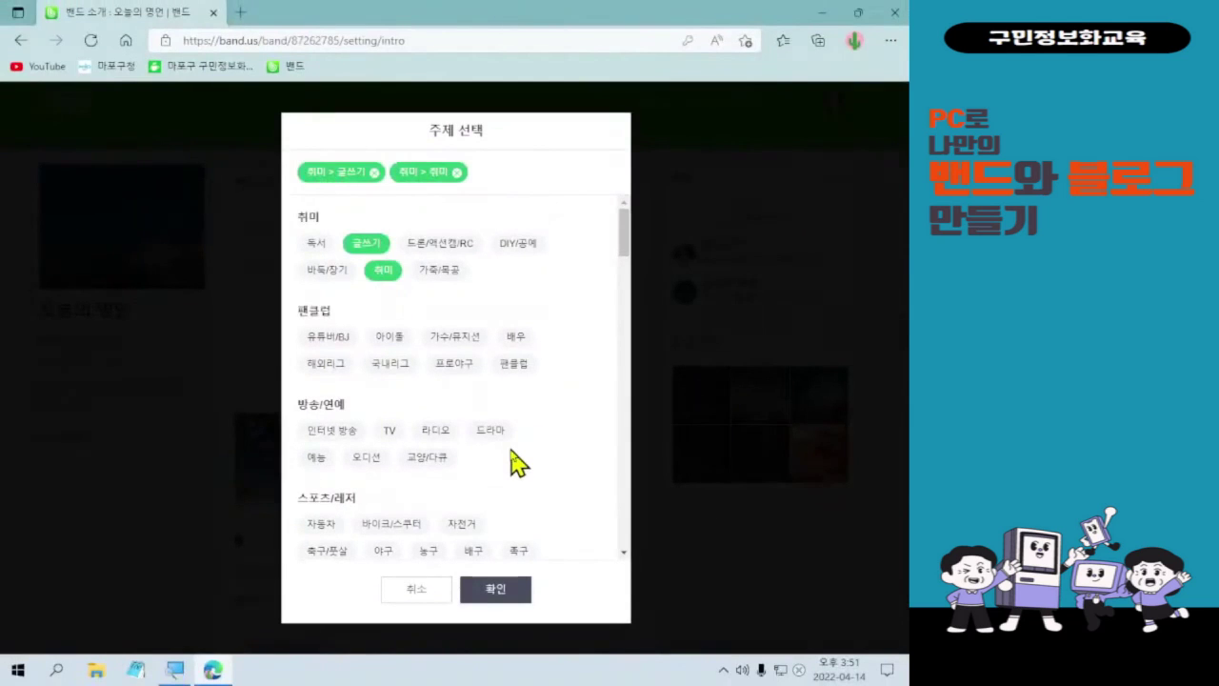
- Scroll down to 교육/공부 and add 교육 as the third topic
scroll(545, 476, down, 5)
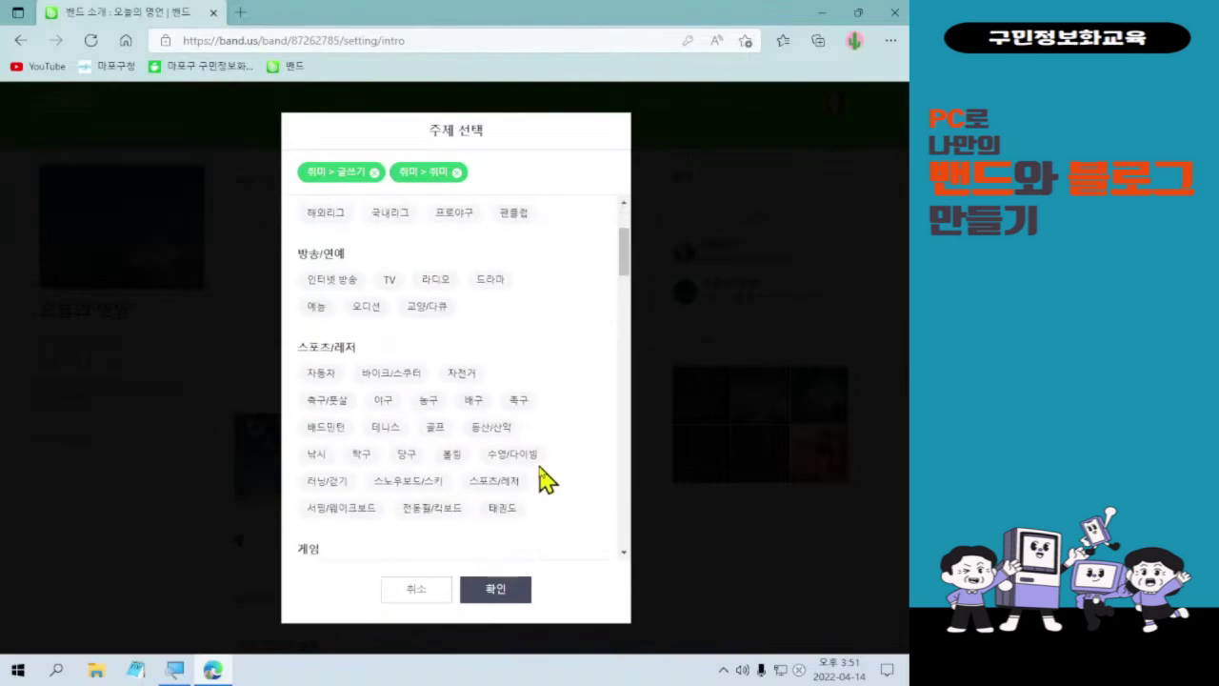
scroll(571, 424, down, 3)
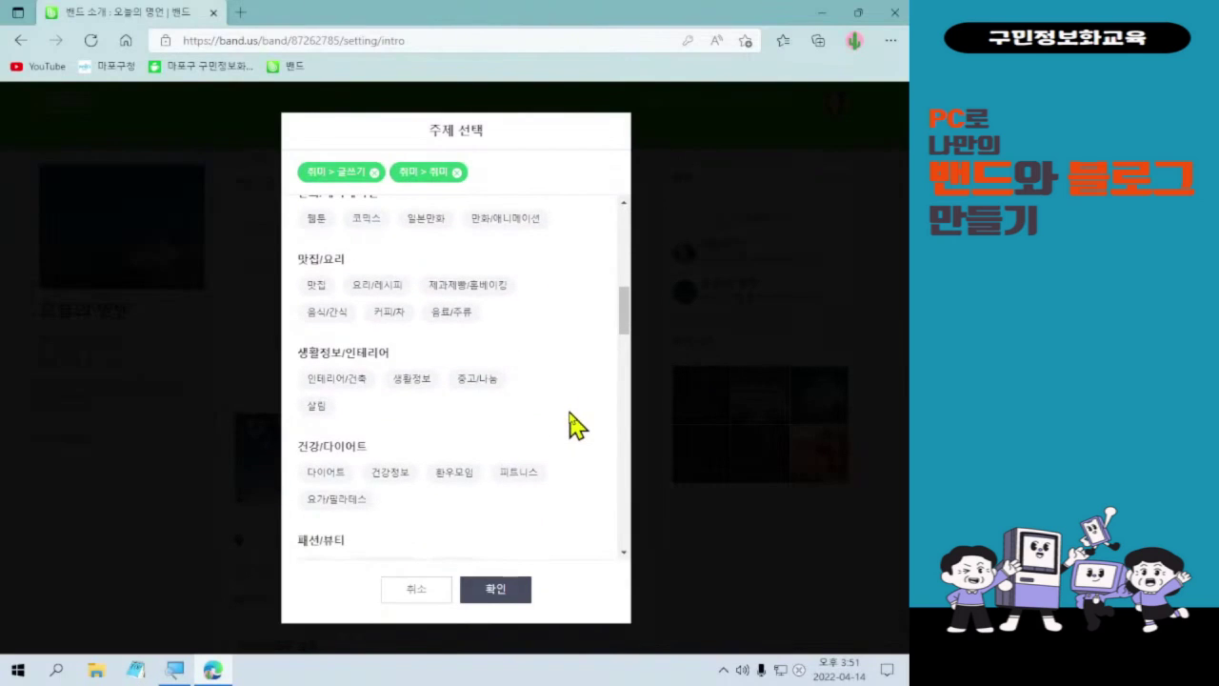
scroll(576, 425, down, 3)
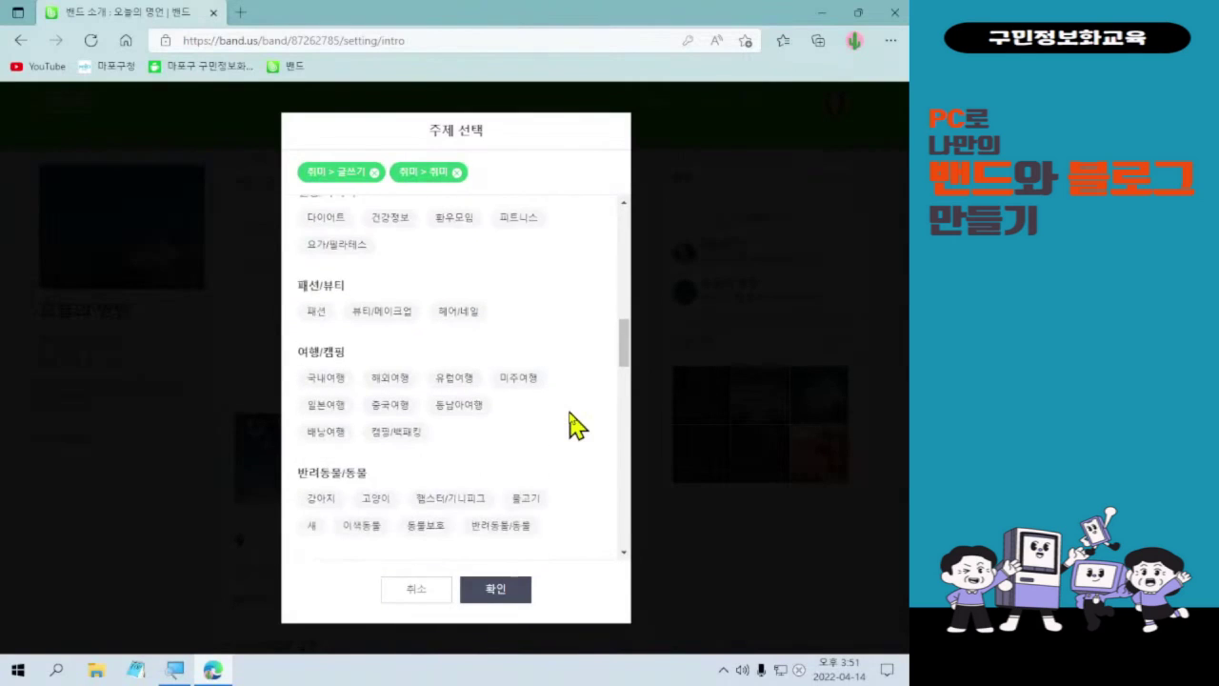
scroll(576, 426, down, 3)
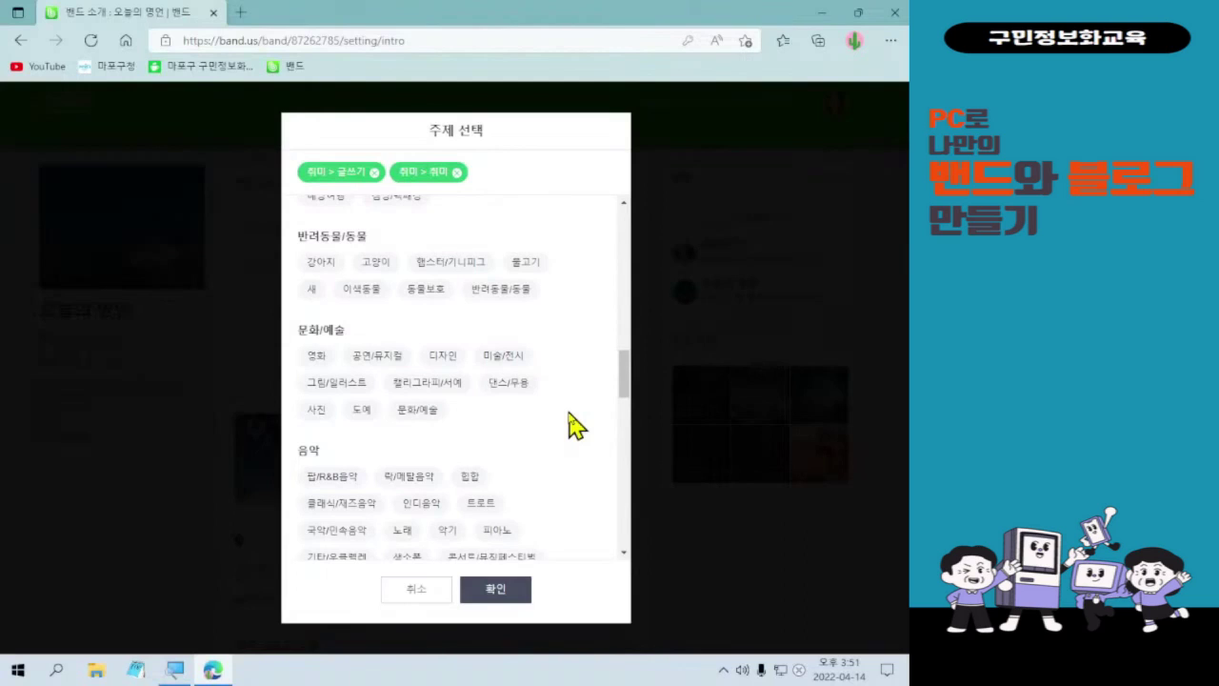
scroll(576, 426, down, 1)
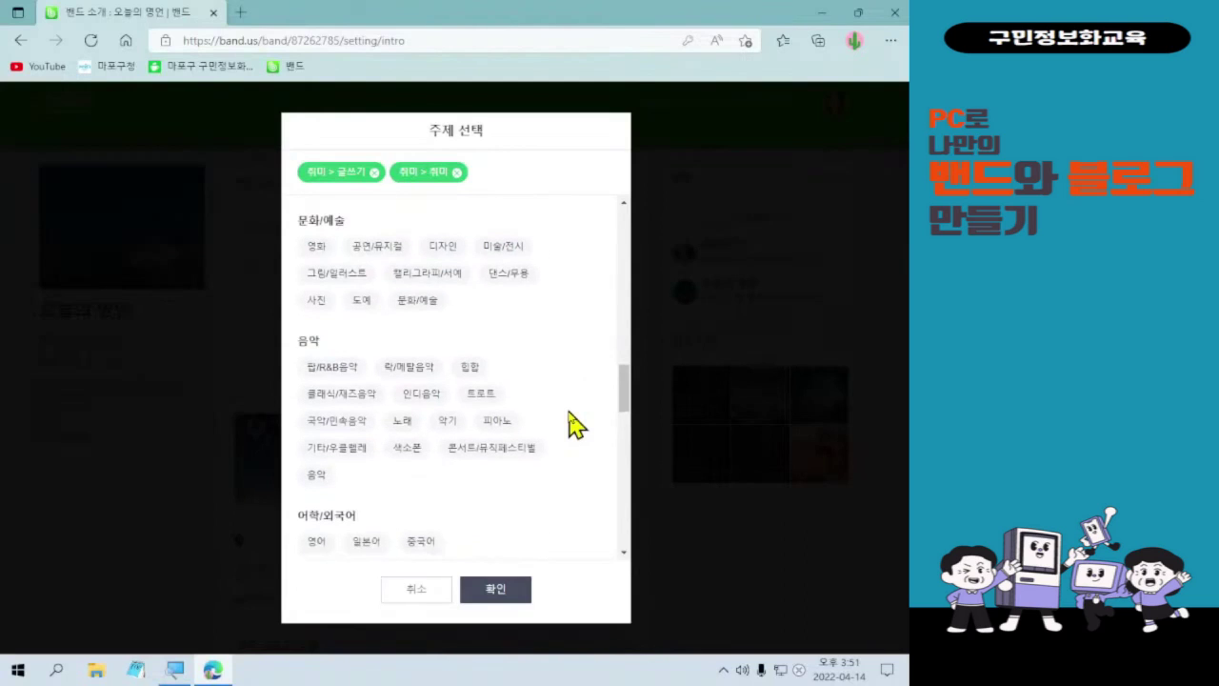
scroll(576, 425, down, 2)
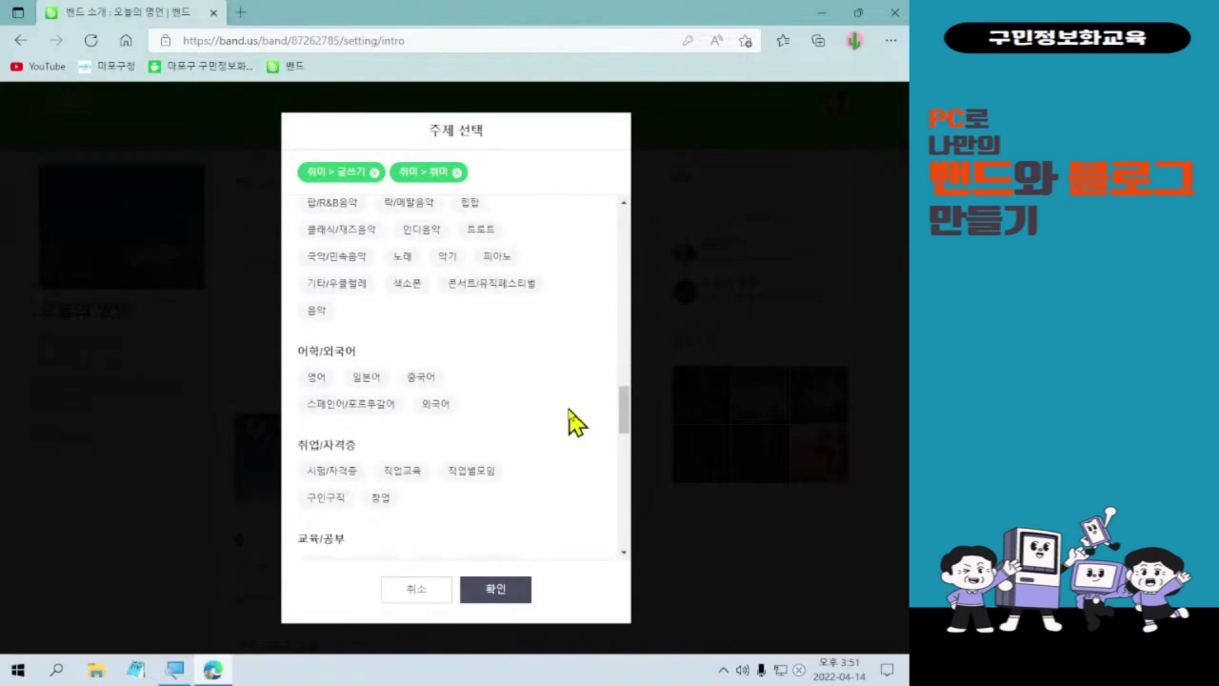
scroll(576, 422, down, 1)
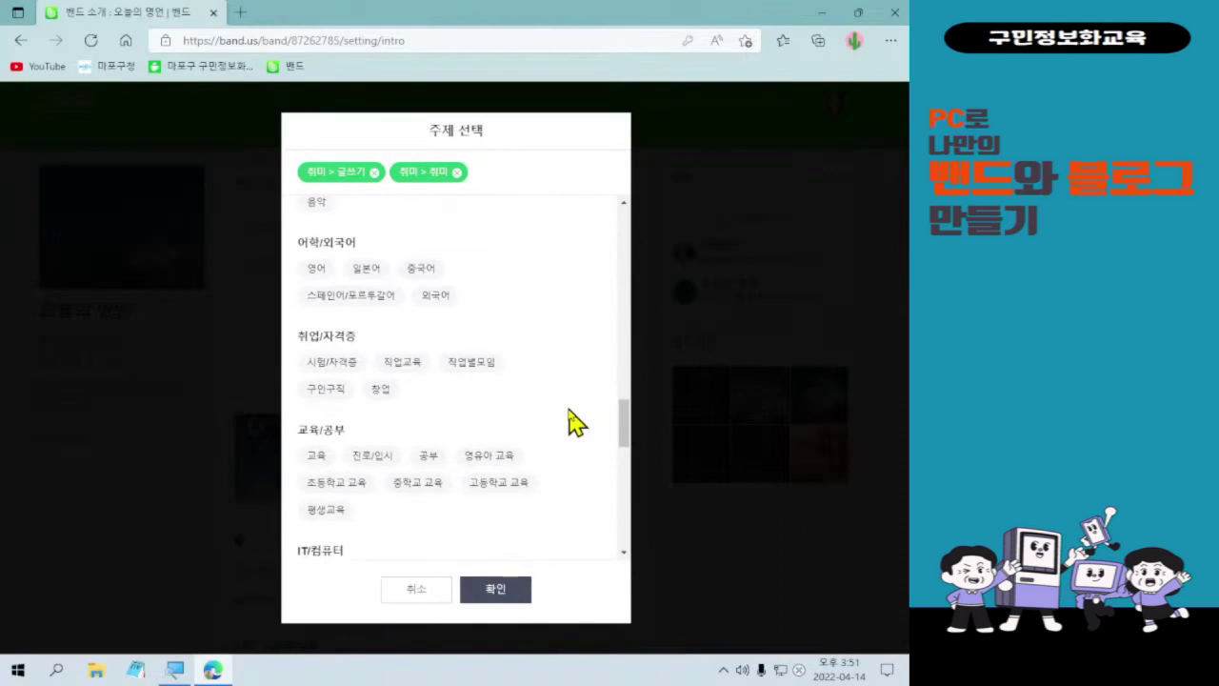
scroll(571, 422, down, 1)
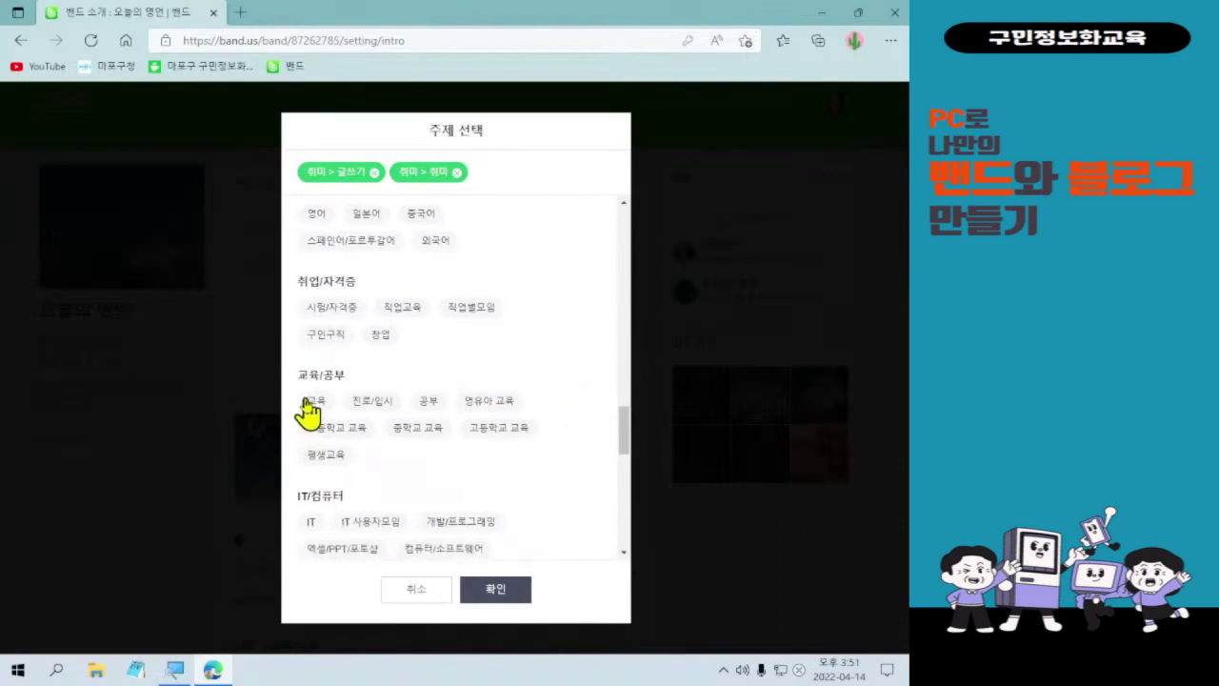
click(312, 403)
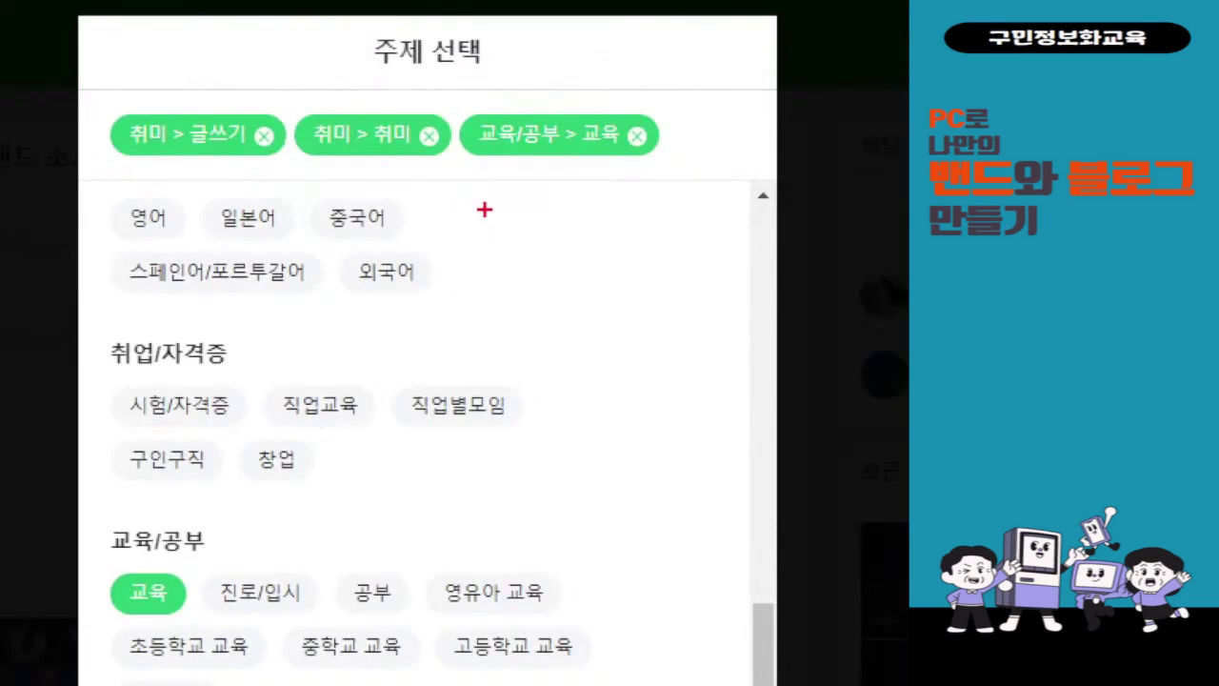
drag(73, 72, 752, 196)
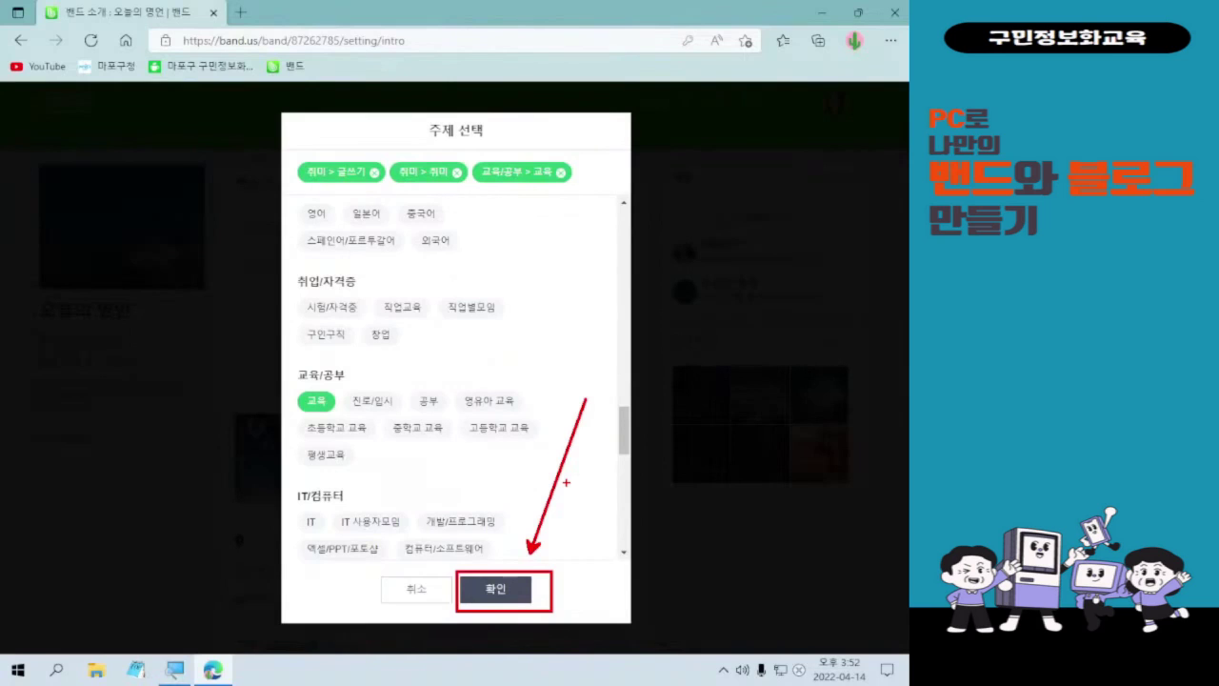
- Confirm the 글쓰기, 취미 and 교육 topics in the picker and the 주제 설정 dialog
click(525, 591)
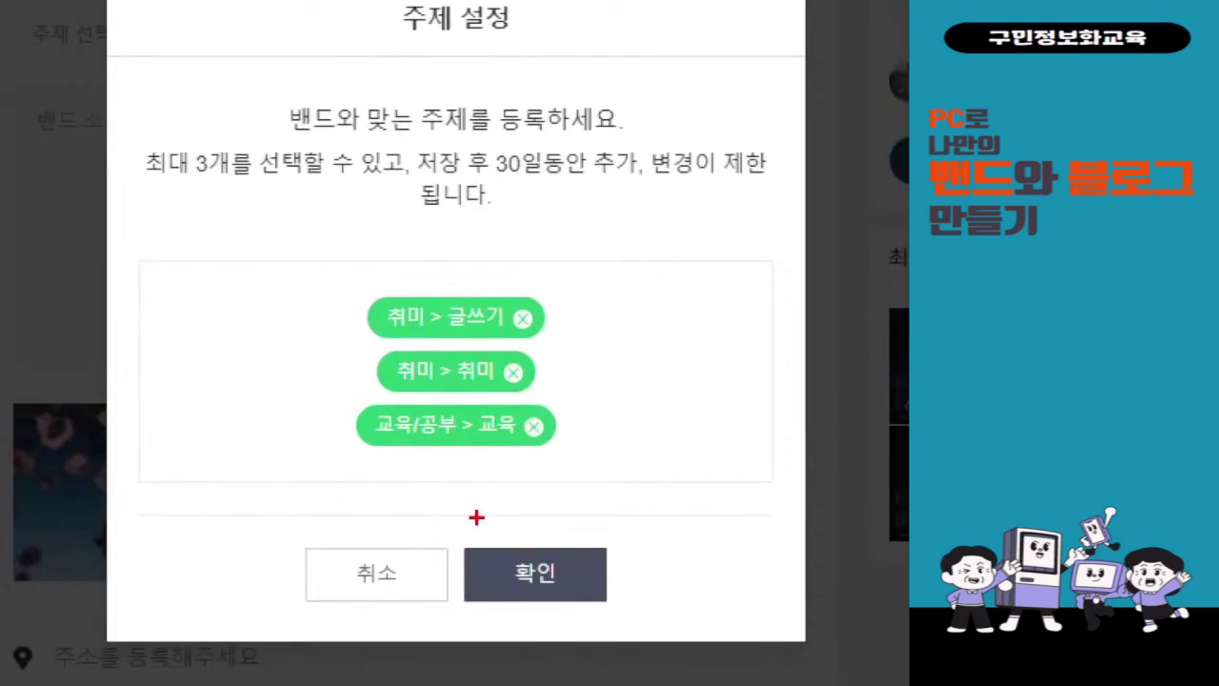
drag(476, 518, 609, 635)
drag(636, 485, 731, 411)
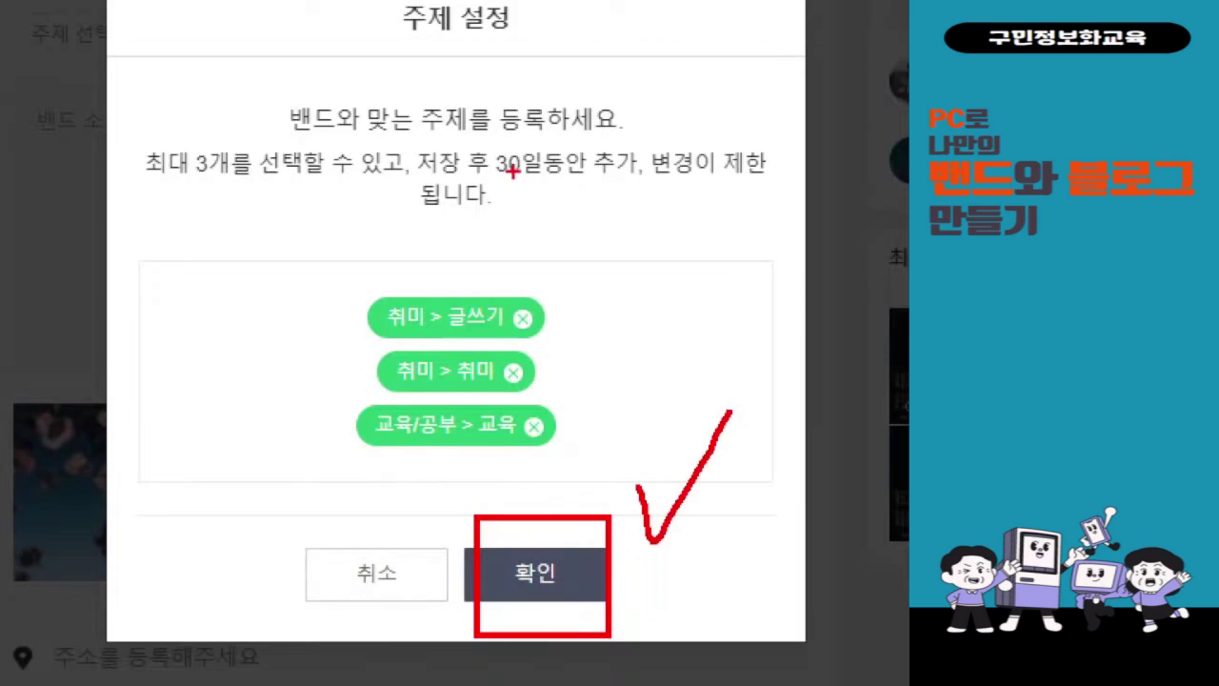
mouse_move(387, 174)
mouse_down()
mouse_move(720, 160)
mouse_move(794, 173)
mouse_up()
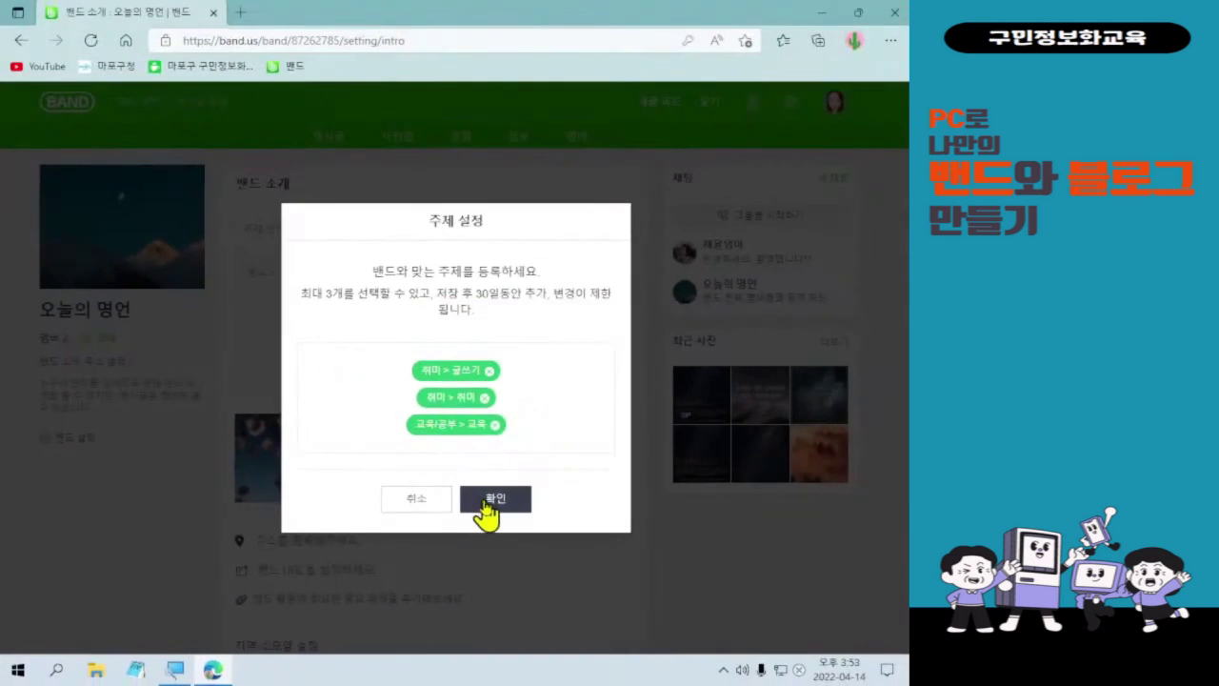
click(536, 572)
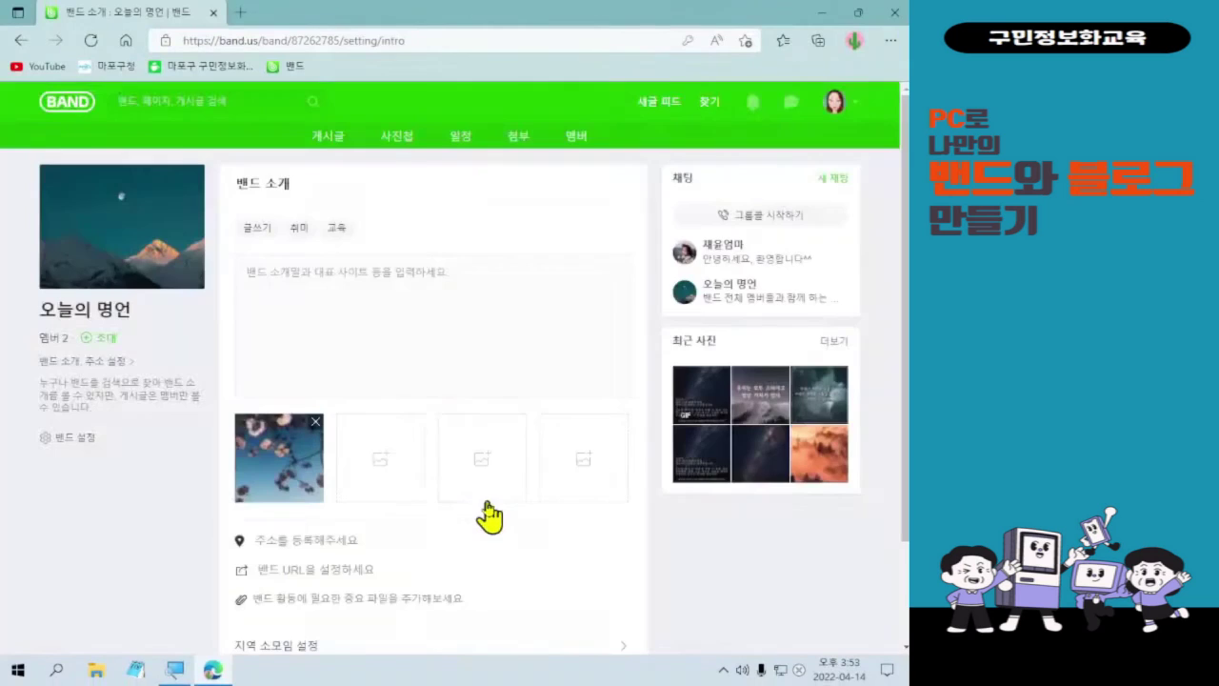
- Type the intro's first line '이 밴드는 하루의 시작을 힘차게 보내기 위해'
click(433, 347)
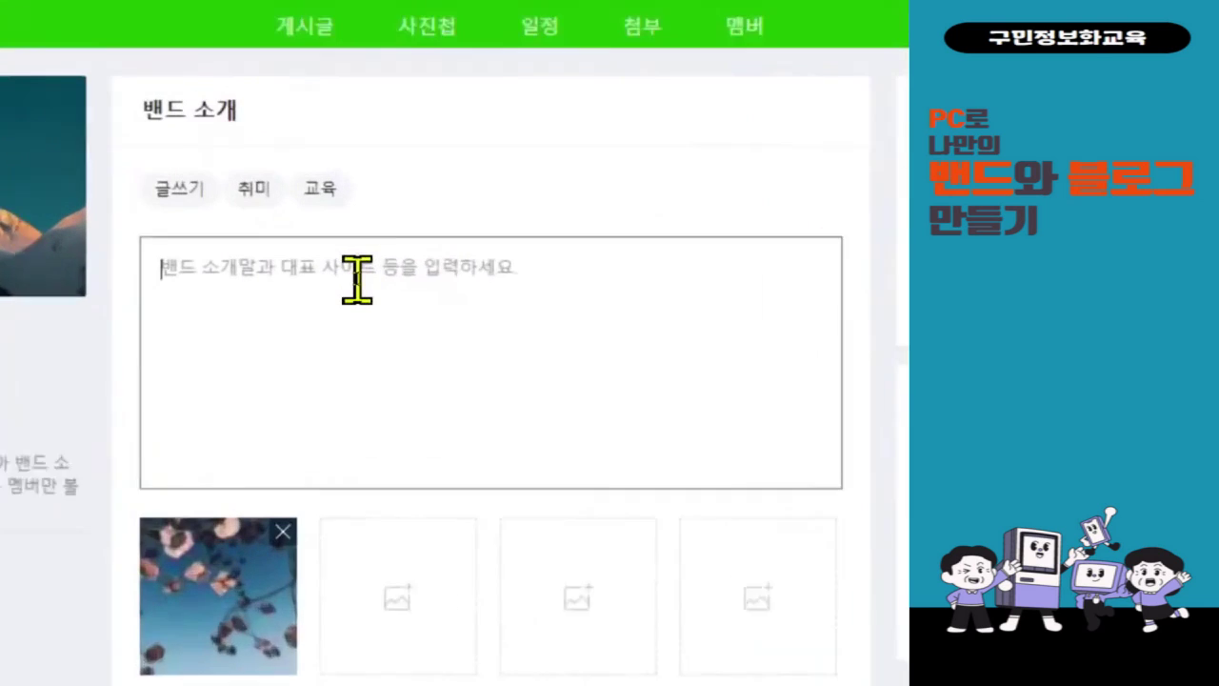
click(358, 279)
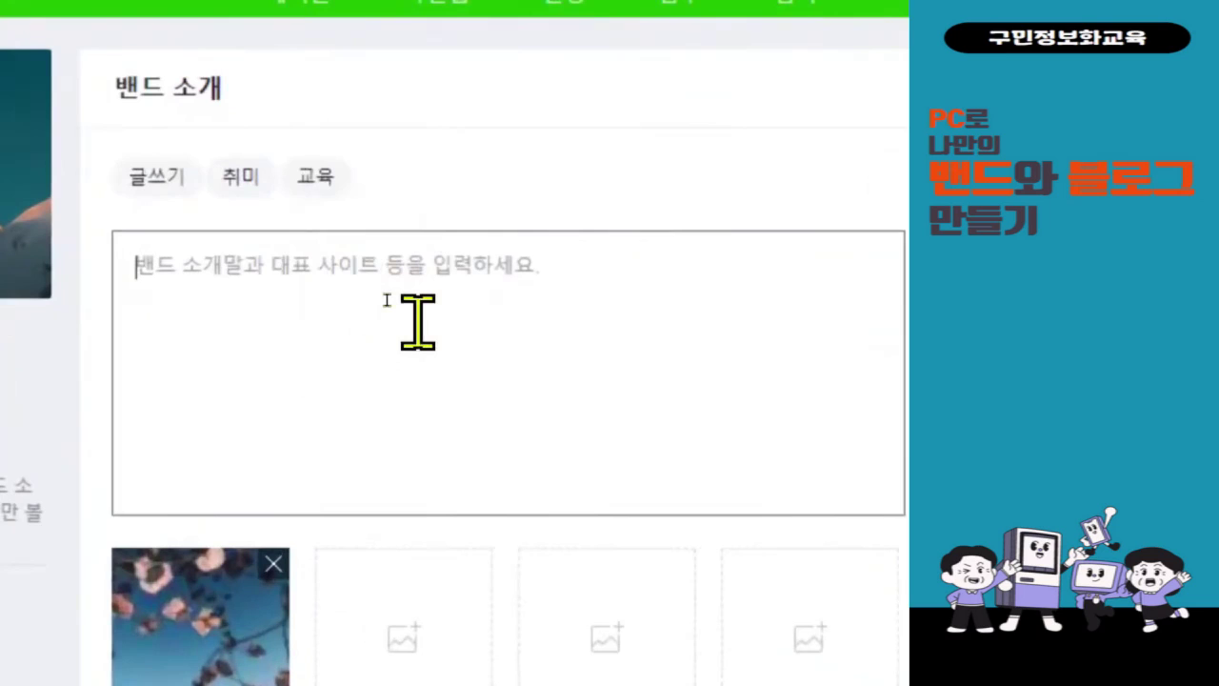
text(dl qo)
key(BackSpace)
key(BackSpace)
key(BackSpace)
key(BackSpace)
key(BackSpace)
text(이)
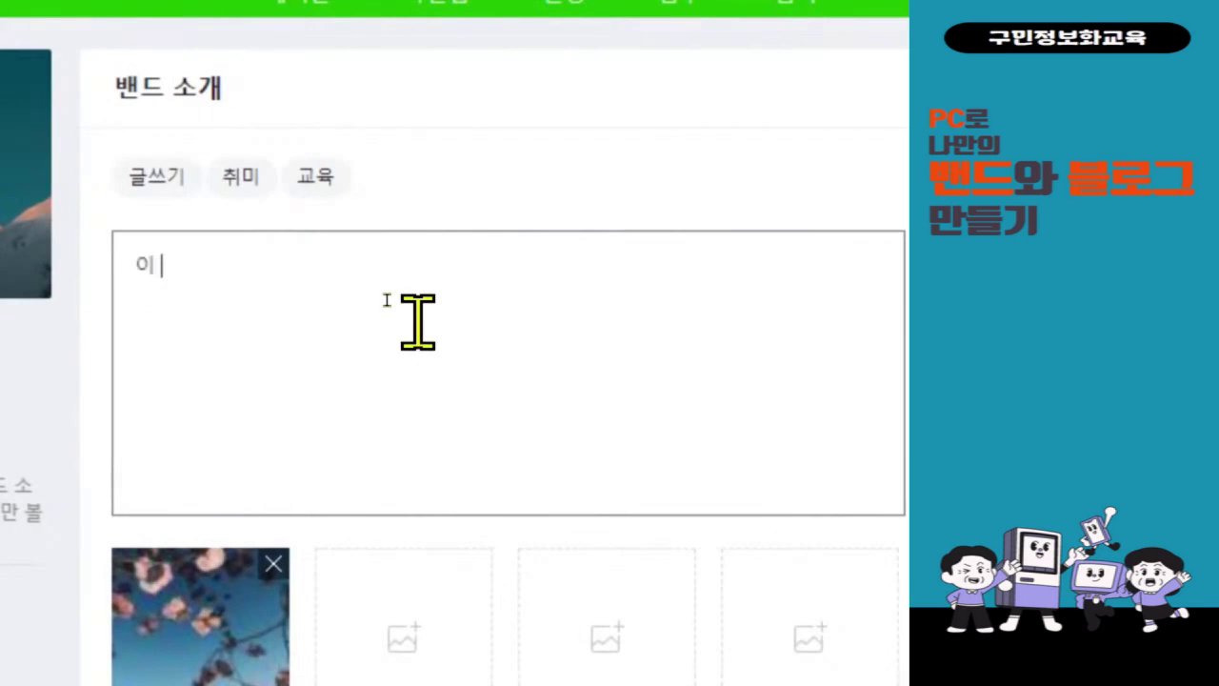
text( 밴드는 )
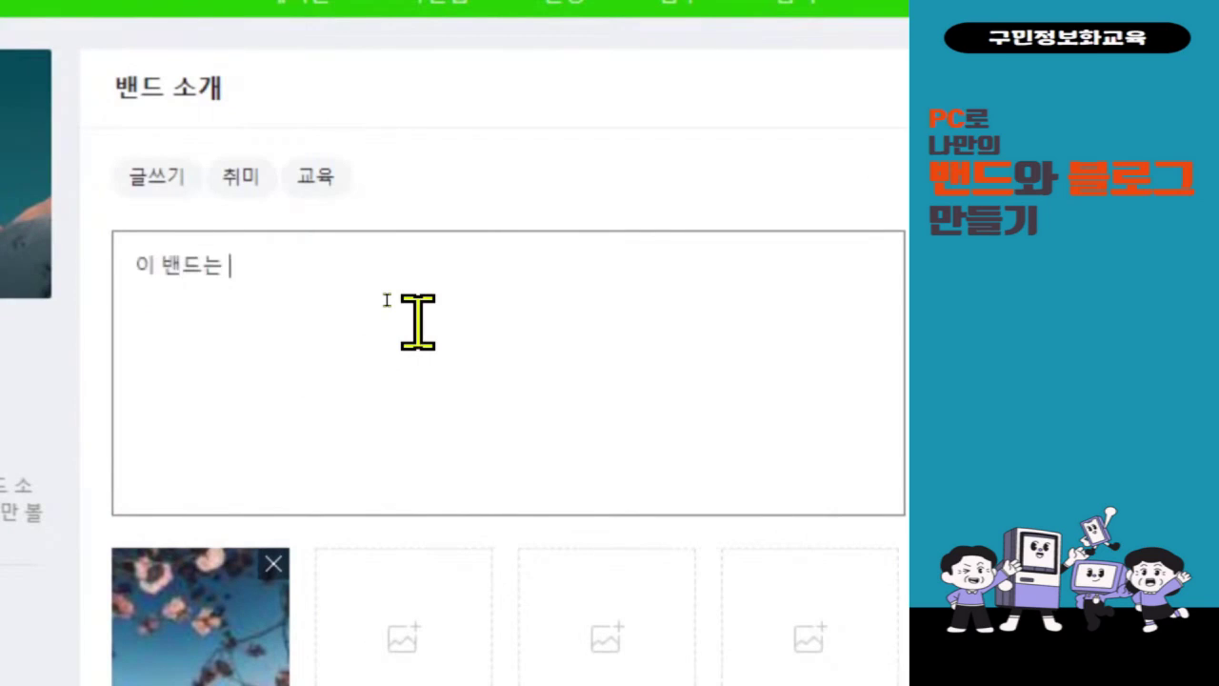
text(하루의 시작)
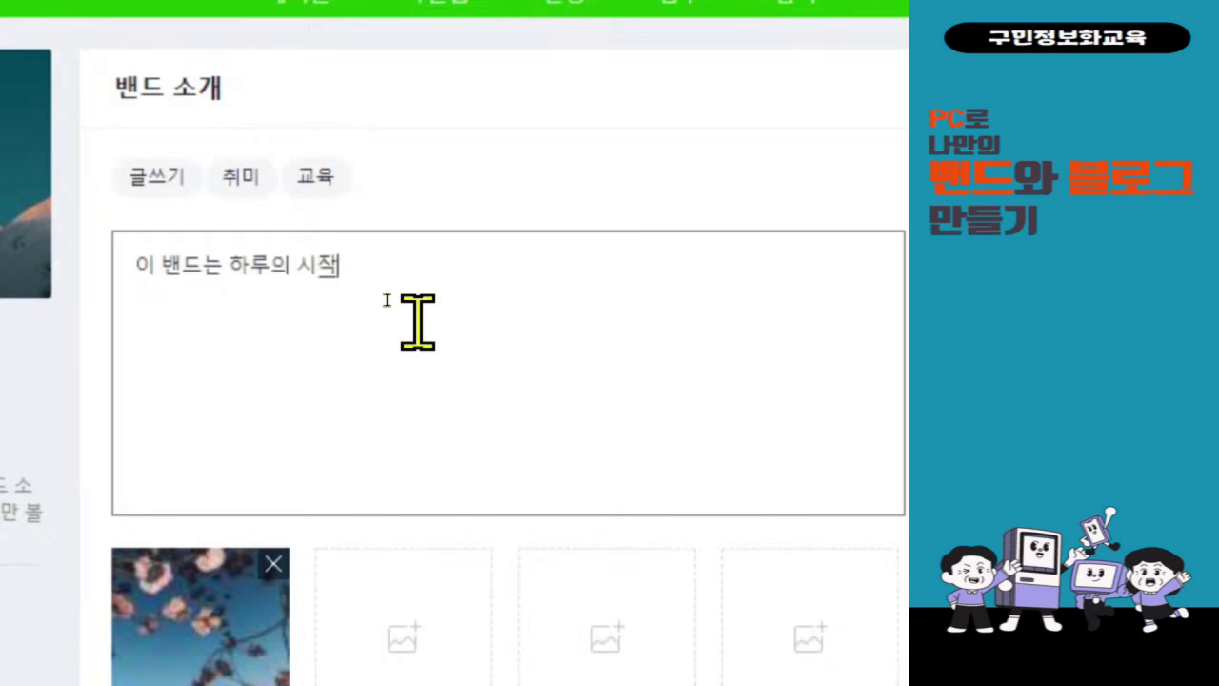
text(을 힘차게 보낸)
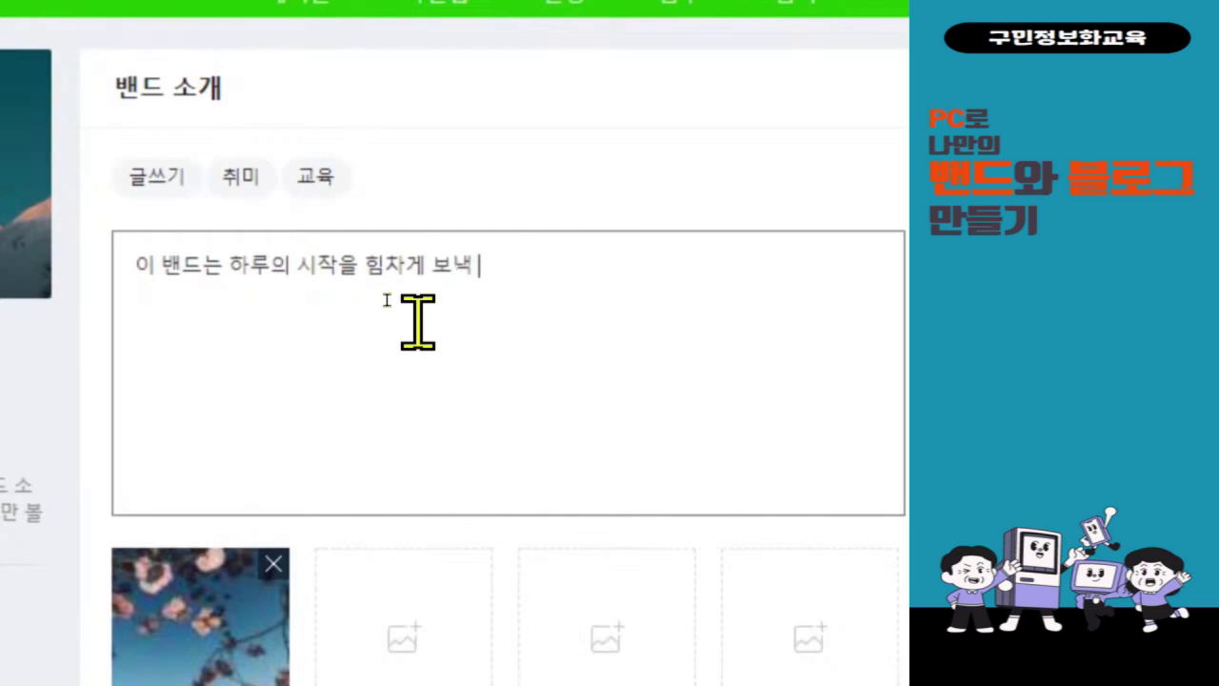
key(BackSpace)
text(기 위해)
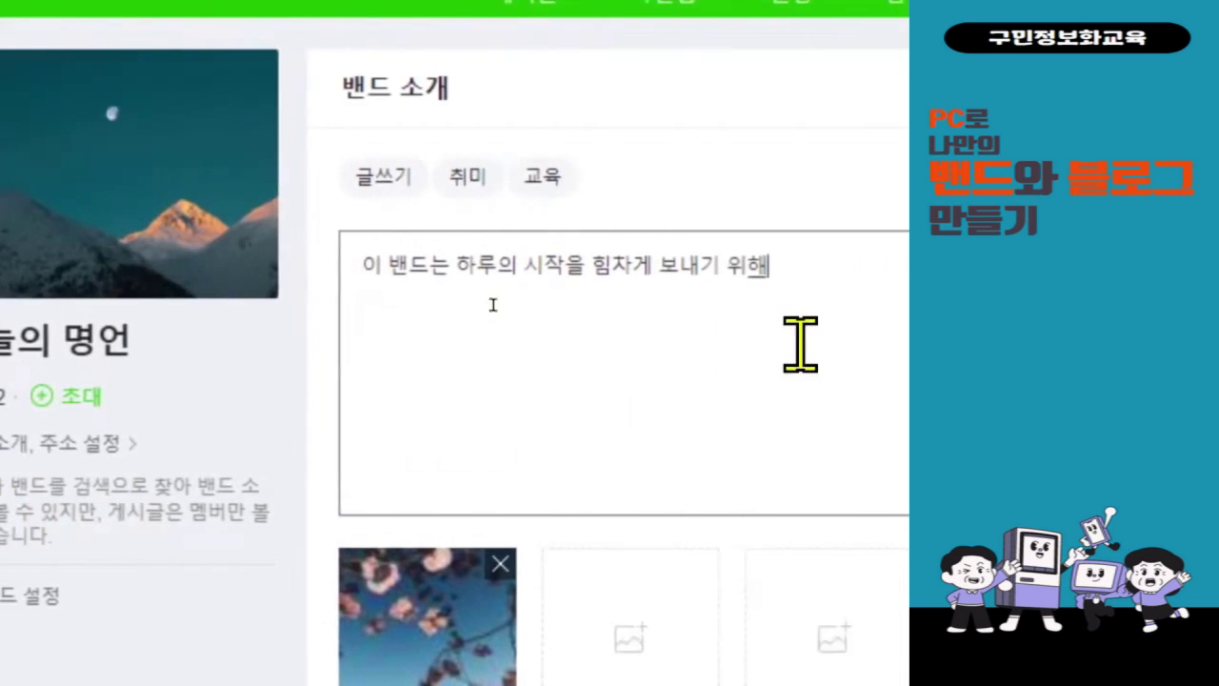
key(Return)
- Add lines '하루에 한나의 명언을 적는 밴드입니다.' and '그 외에도 다양한 글을 올릴 수 있습니다^^'
text(명언을)
key(BackSpace)
key(BackSpace)
key(BackSpace)
key(BackSpace)
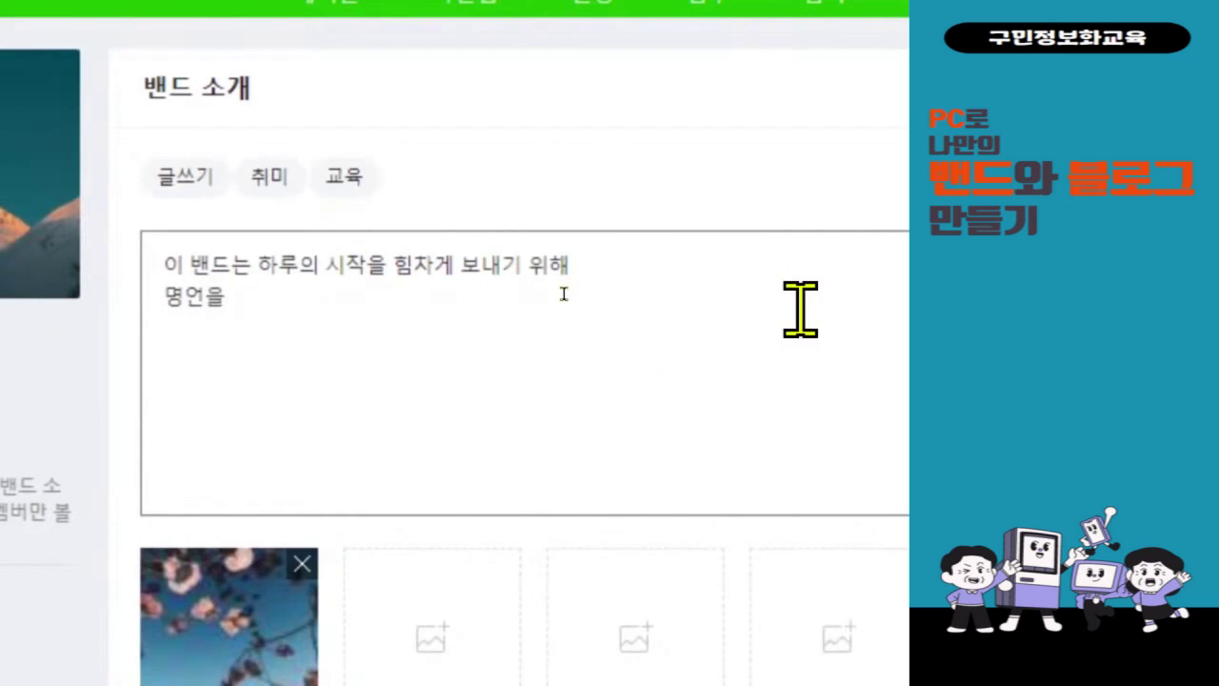
text(하루)
text(에 한)
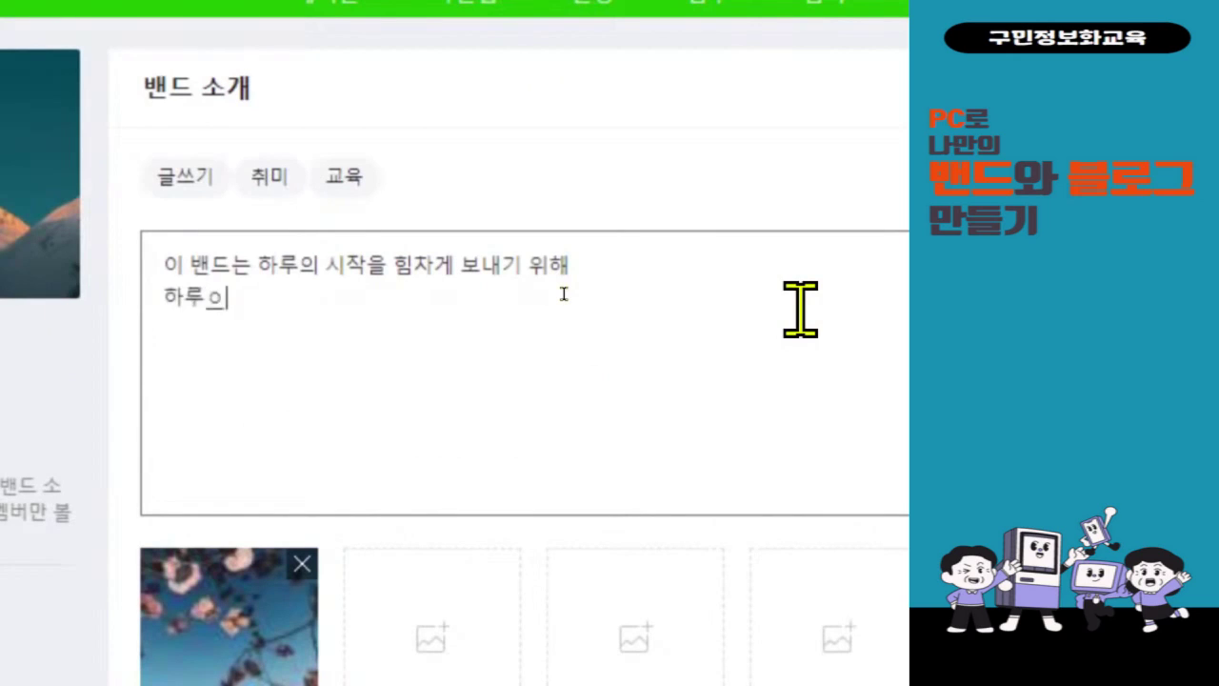
text(나의 명언을 적)
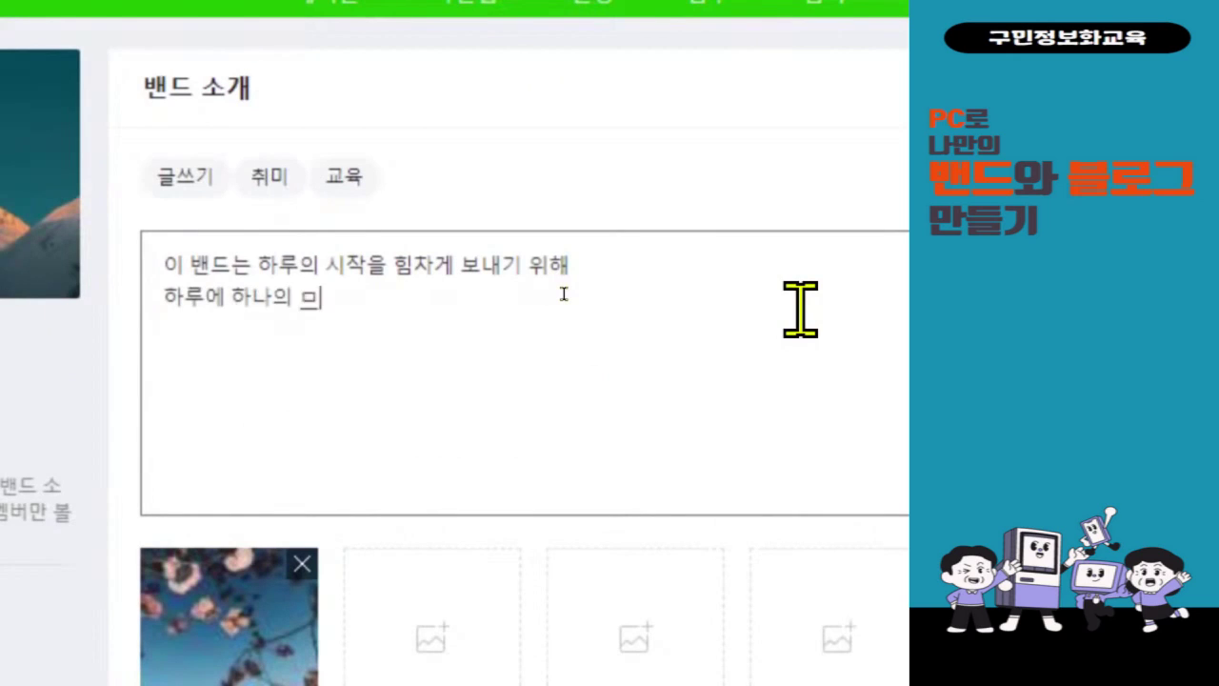
text(는 )
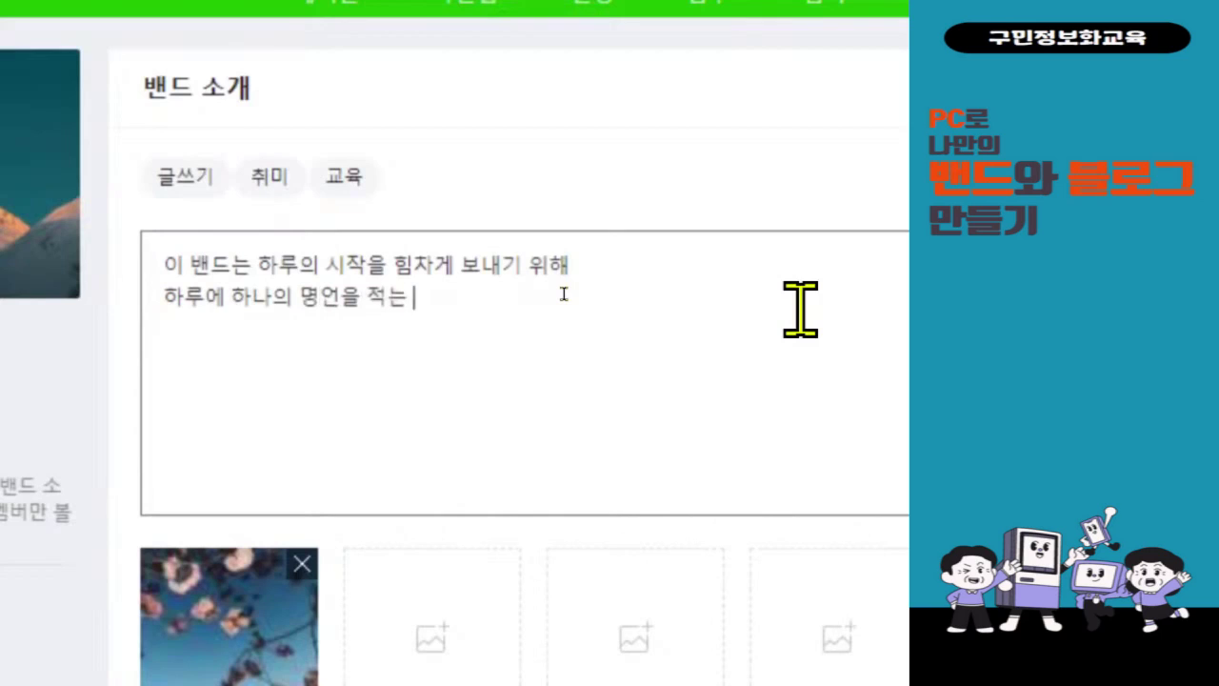
text(밴드입)
key(BackSpace)
key(BackSpace)
text(입니다.)
key(Return)
text(그 외에도 다양한 )
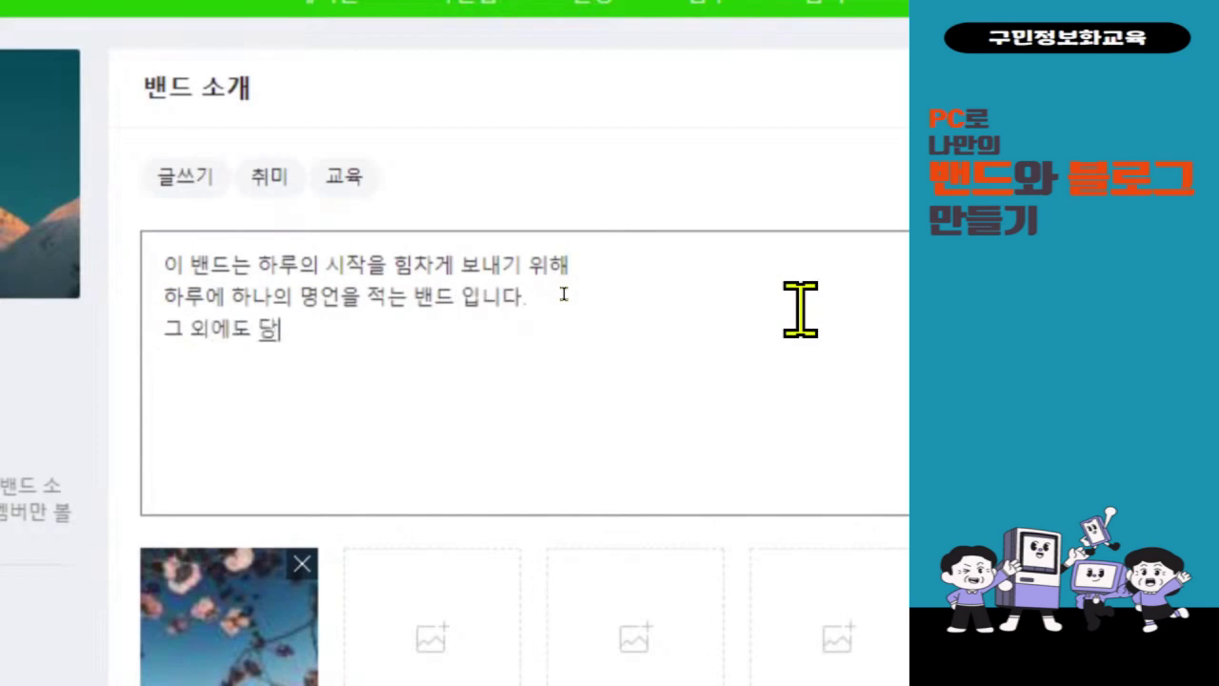
text(글을 )
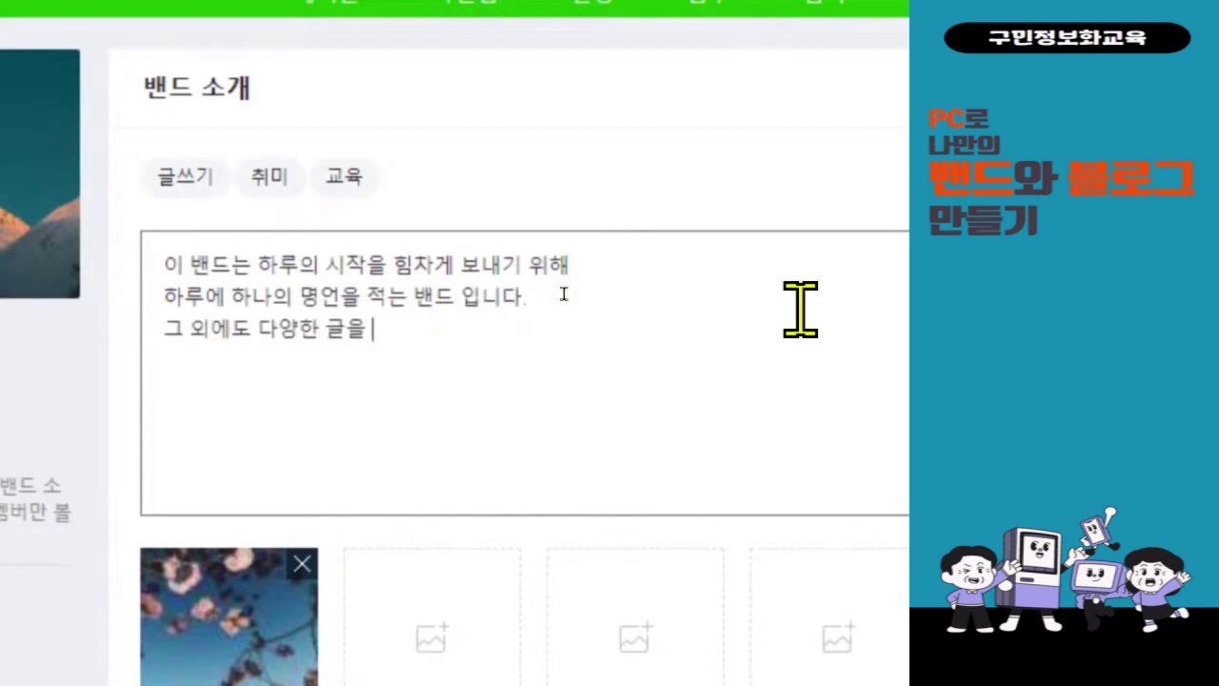
text(올이릴 )
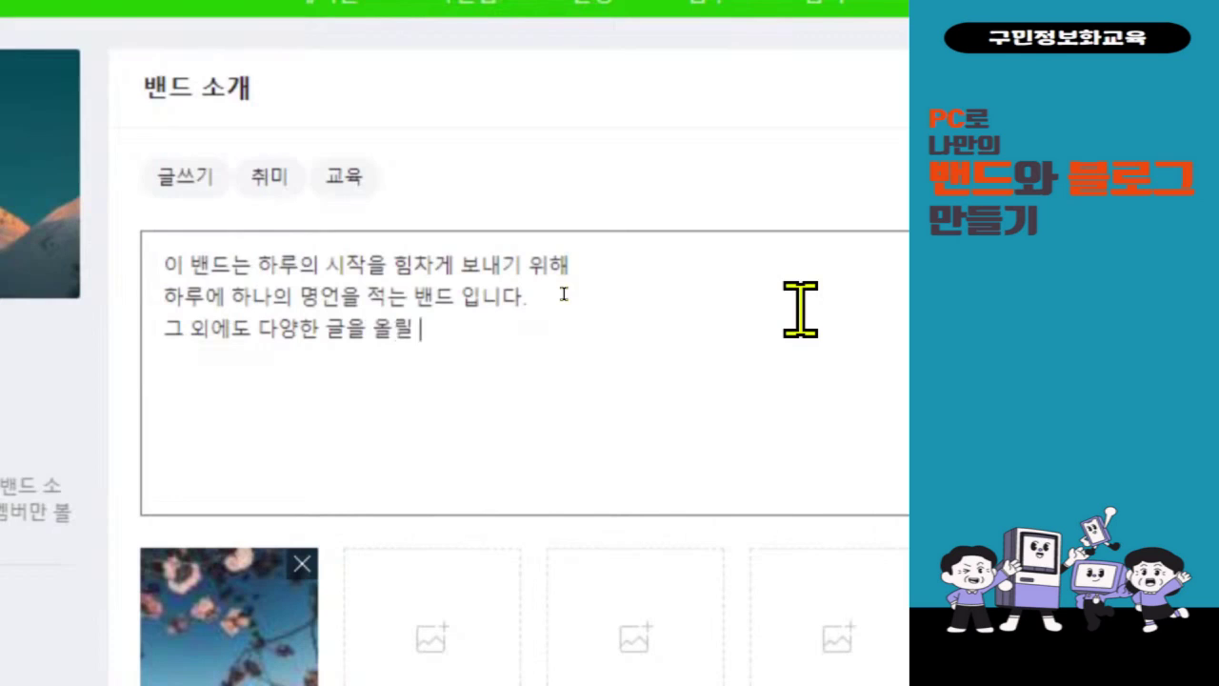
text(수 있스습)
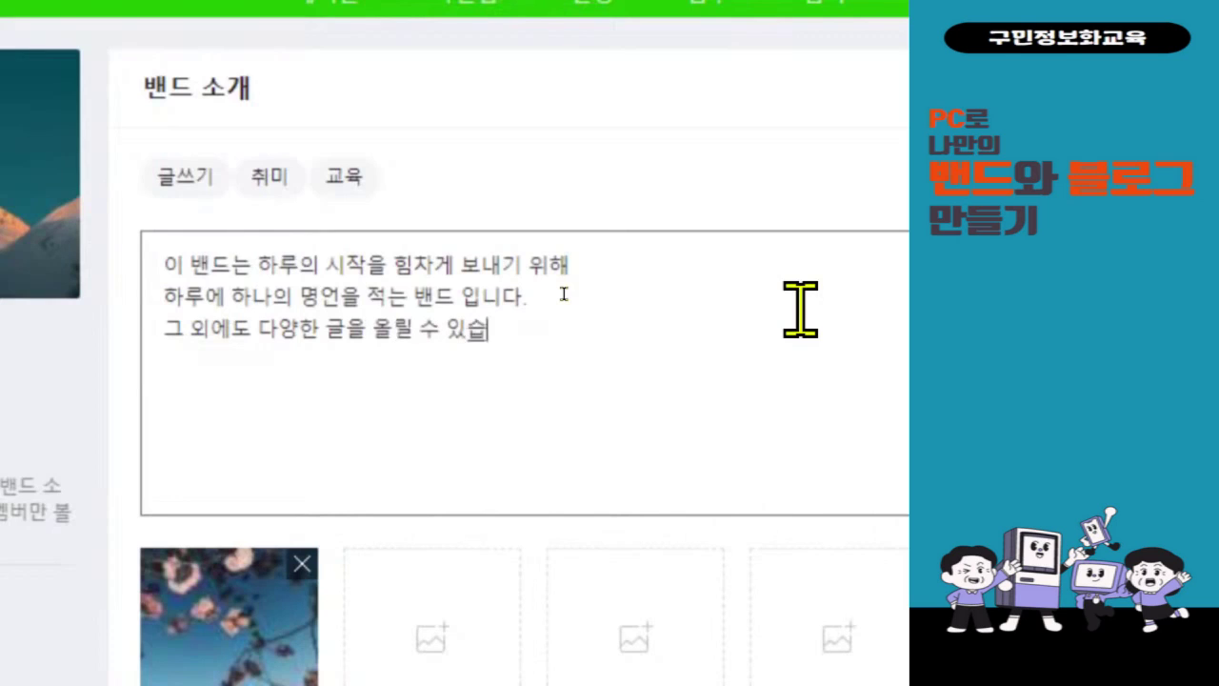
text(니다^^)
key(Return)
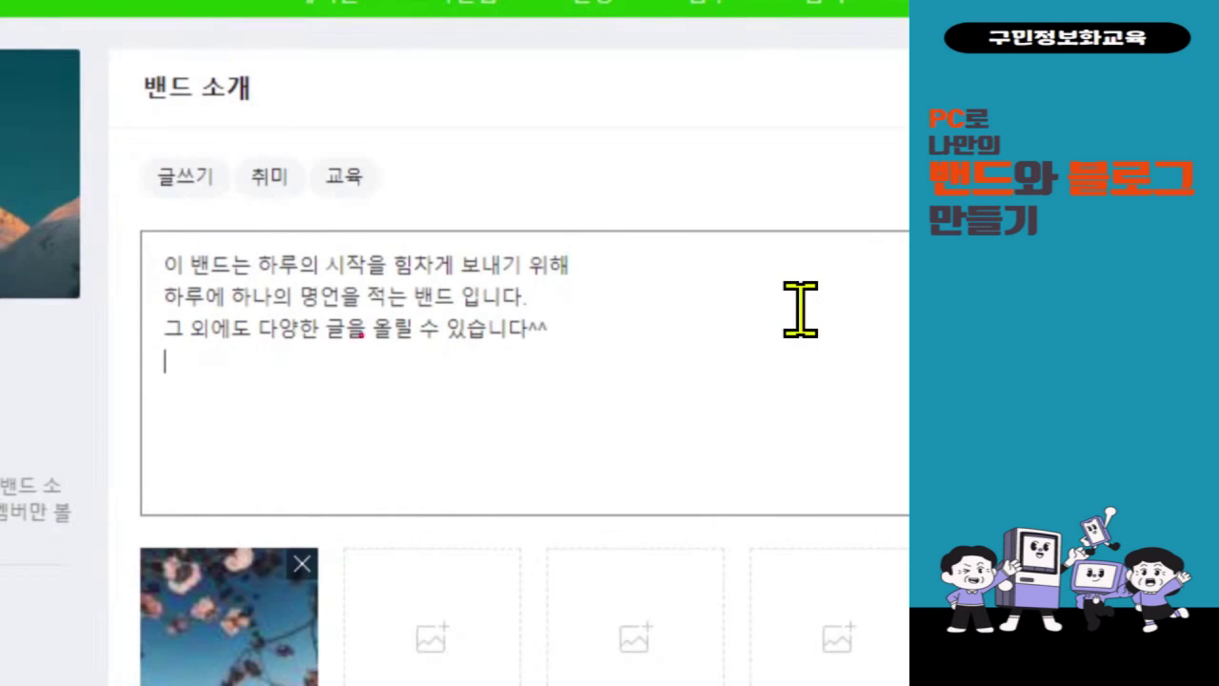
mouse_move(119, 219)
mouse_down()
mouse_move(411, 337)
mouse_move(624, 376)
mouse_up()
mouse_move(664, 174)
mouse_down()
mouse_move(678, 213)
mouse_move(716, 171)
mouse_up()
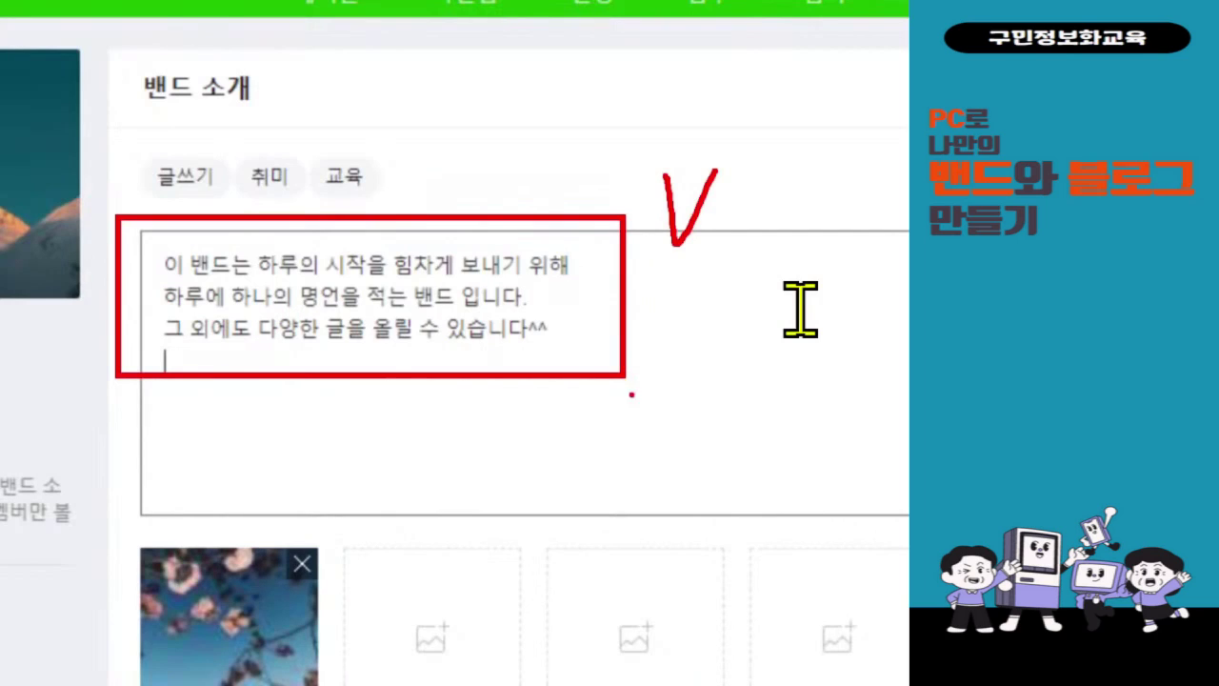
scroll(272, 632, down, 2)
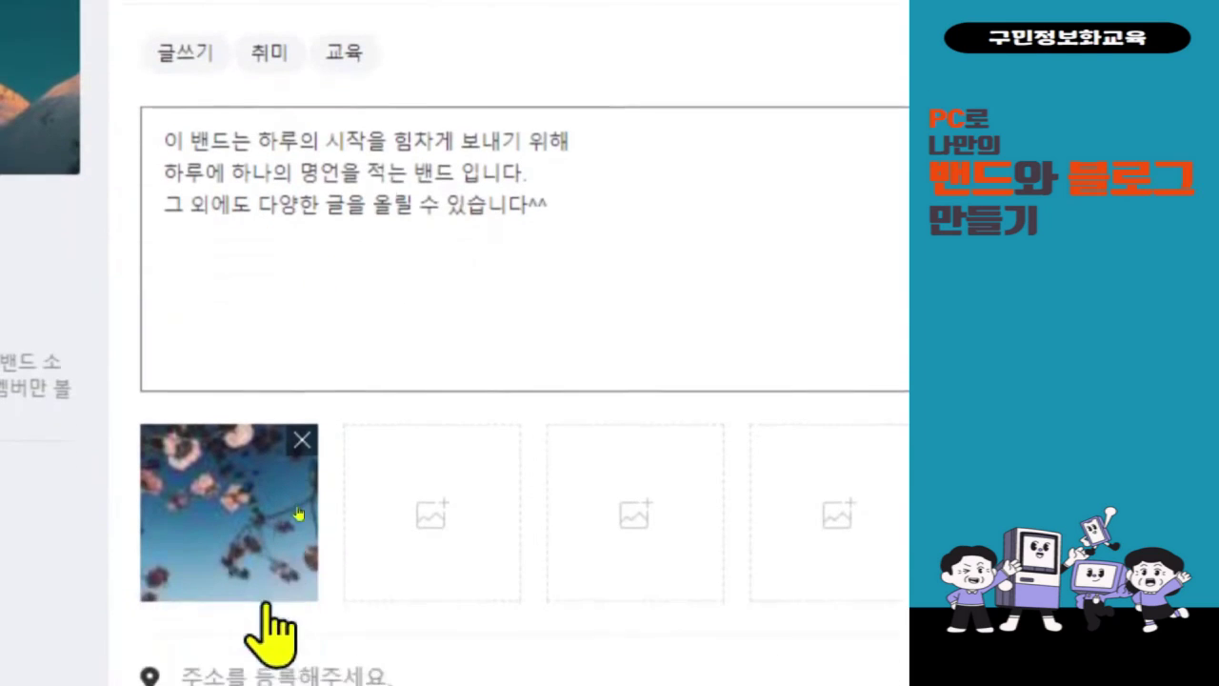
- Delete the old flower photo from the intro and open the file picker on the first empty image slot
click(301, 411)
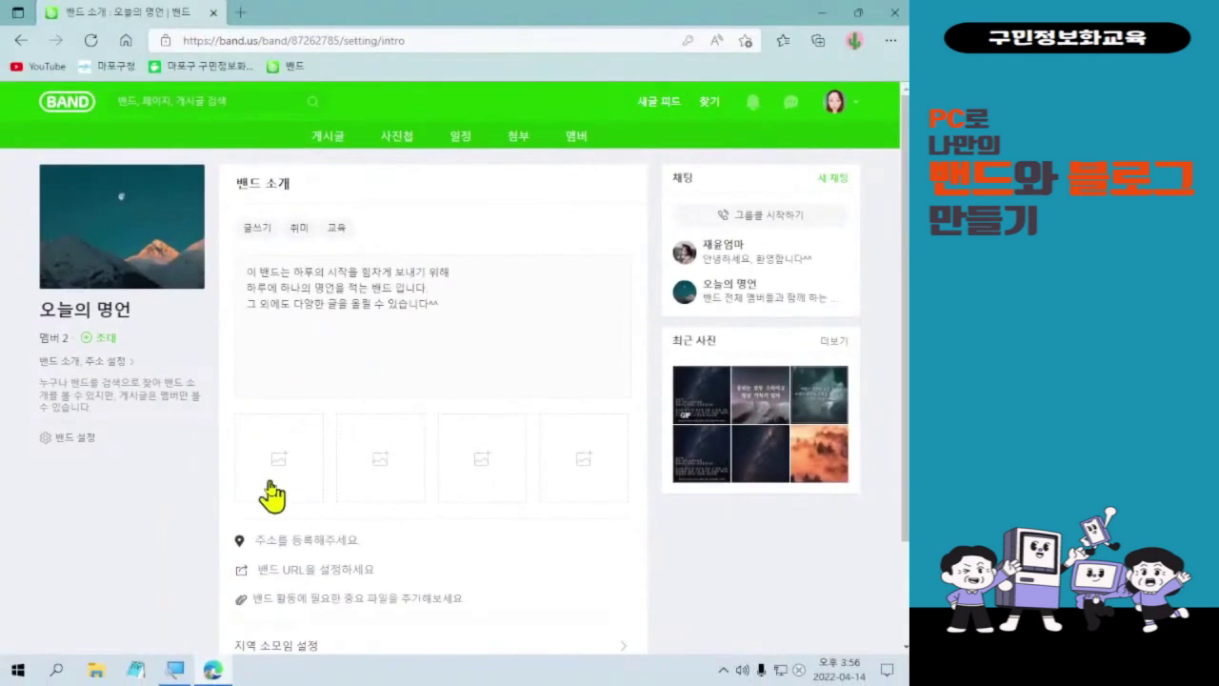
click(149, 494)
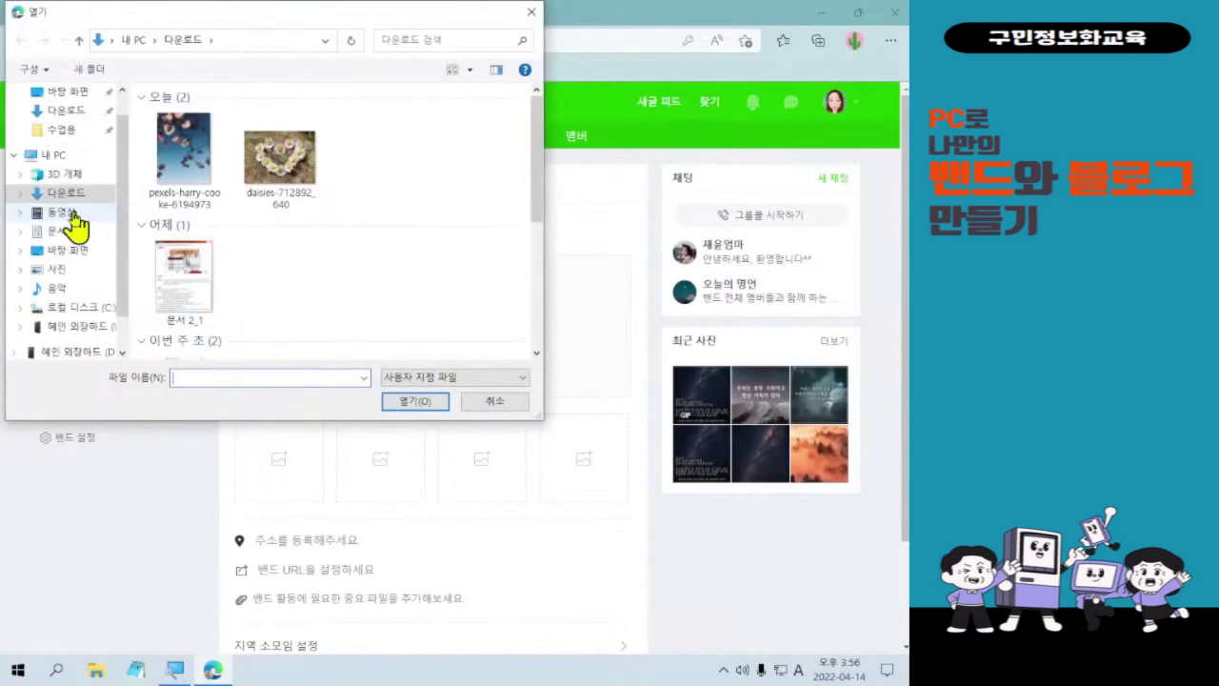
- From Desktop > 사진편집, upload the 프로필 image titled 오늘의 명언 as the first intro photo
click(71, 250)
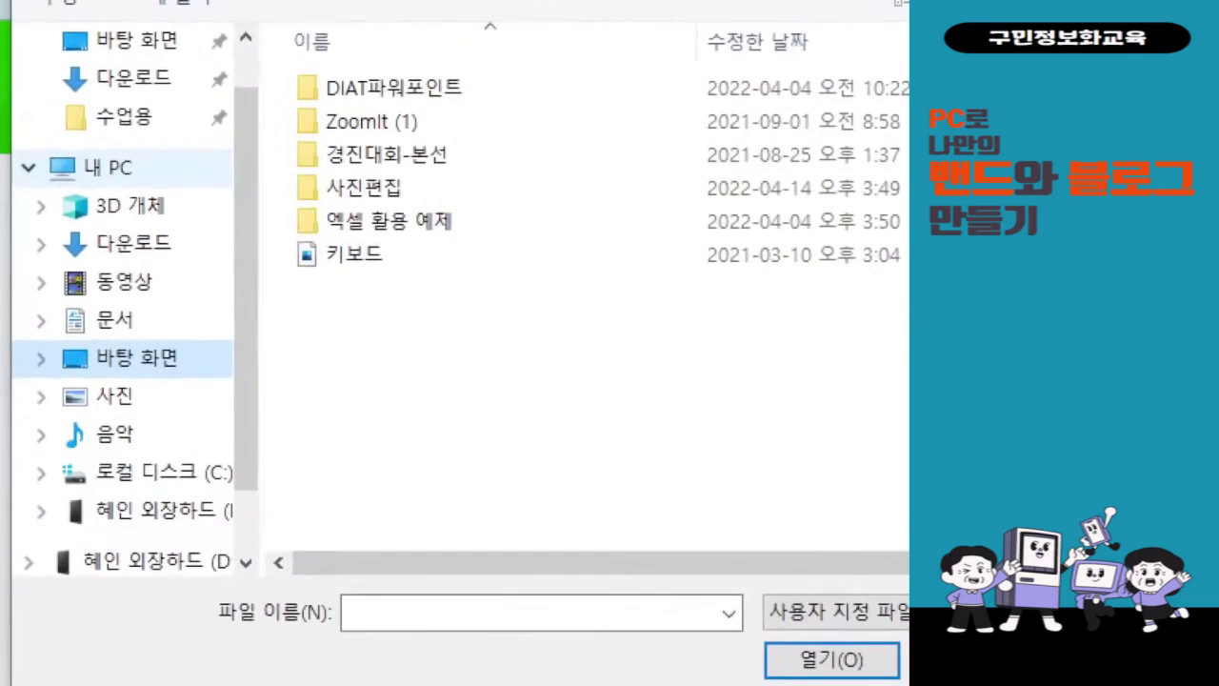
mouse_move(34, 334)
mouse_down()
mouse_move(108, 365)
mouse_move(241, 385)
mouse_up()
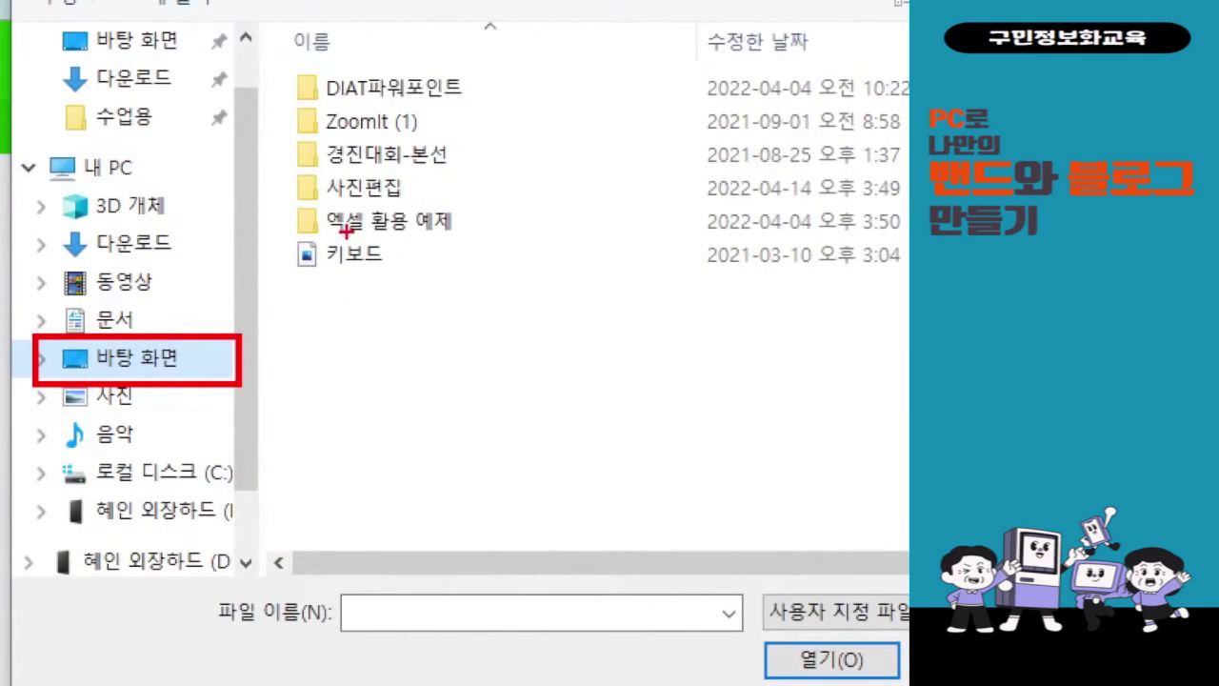
drag(300, 162, 454, 226)
mouse_move(296, 215)
mouse_down()
mouse_move(181, 364)
mouse_move(200, 334)
mouse_up()
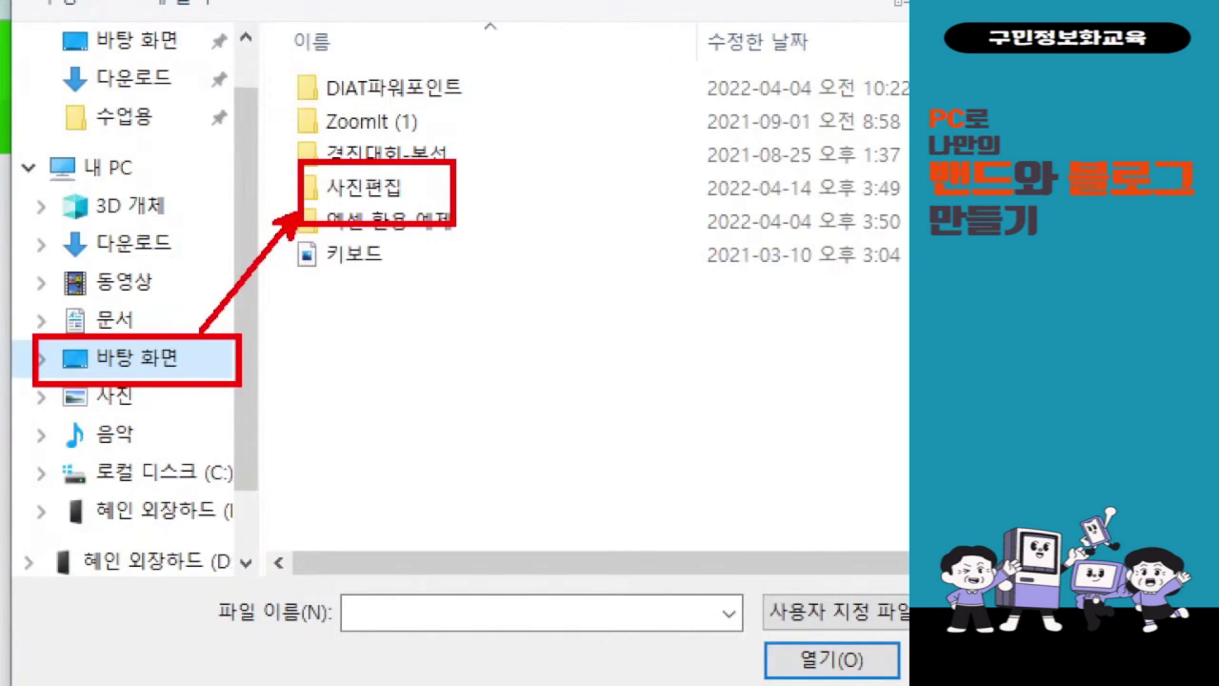
key(Escape)
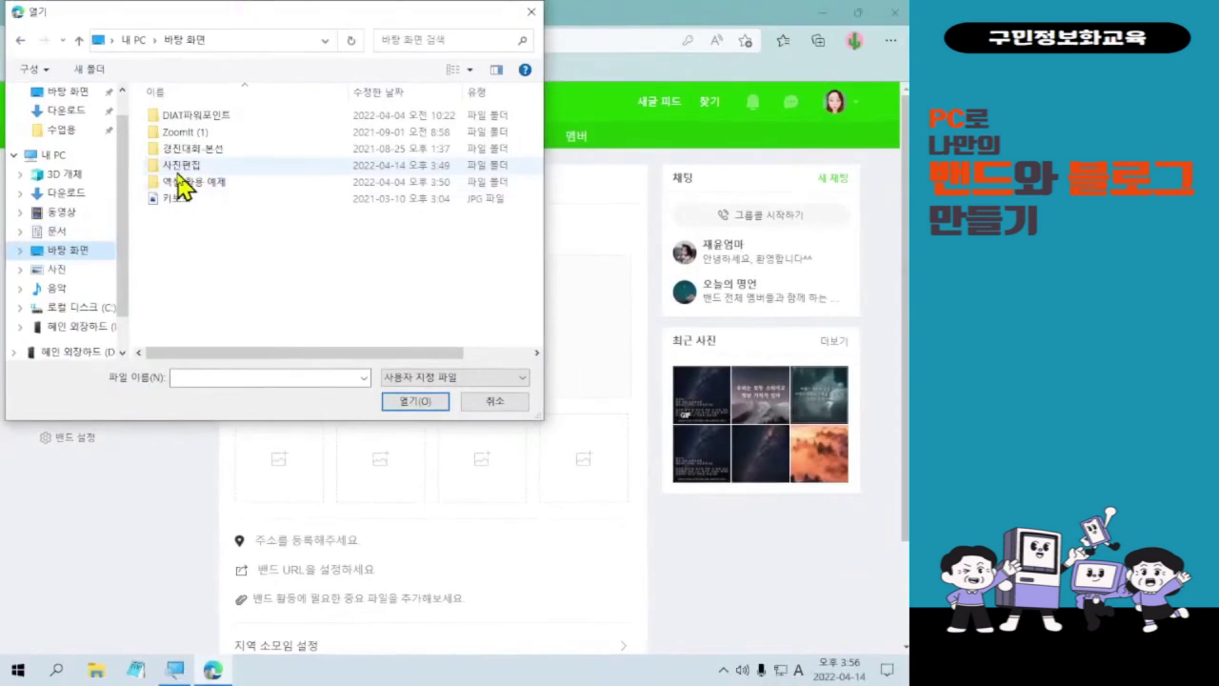
double_click(181, 165)
click(222, 258)
drag(137, 170, 242, 293)
drag(257, 240, 279, 237)
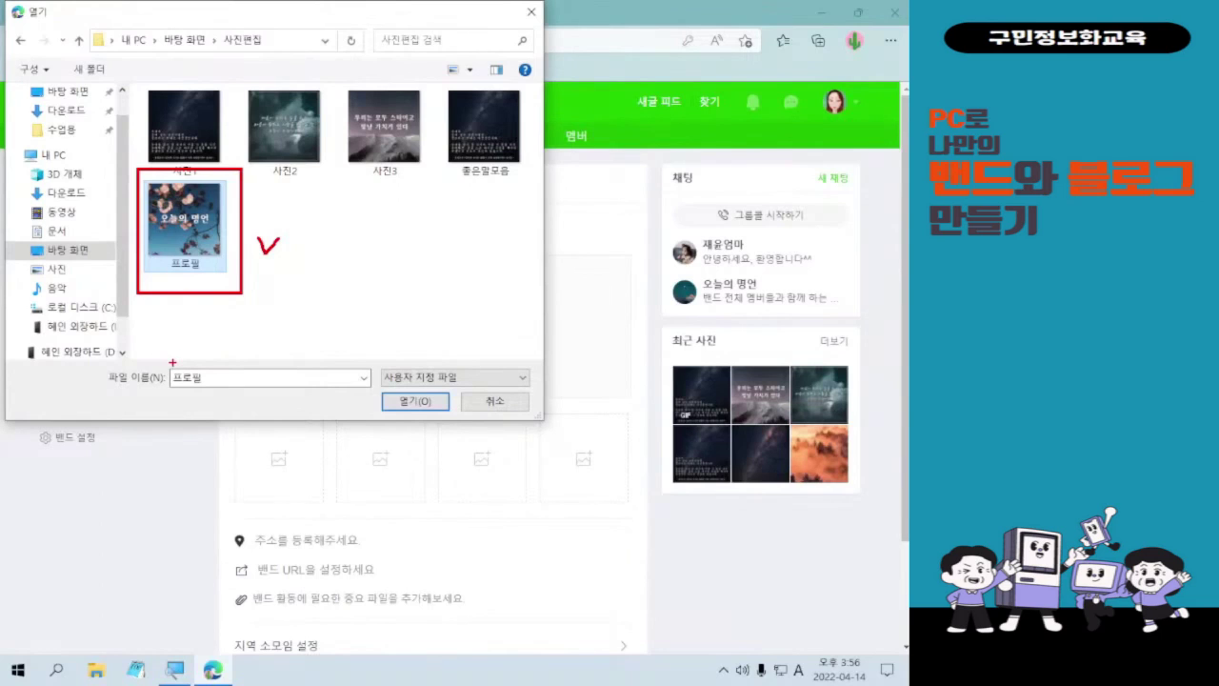
key(Escape)
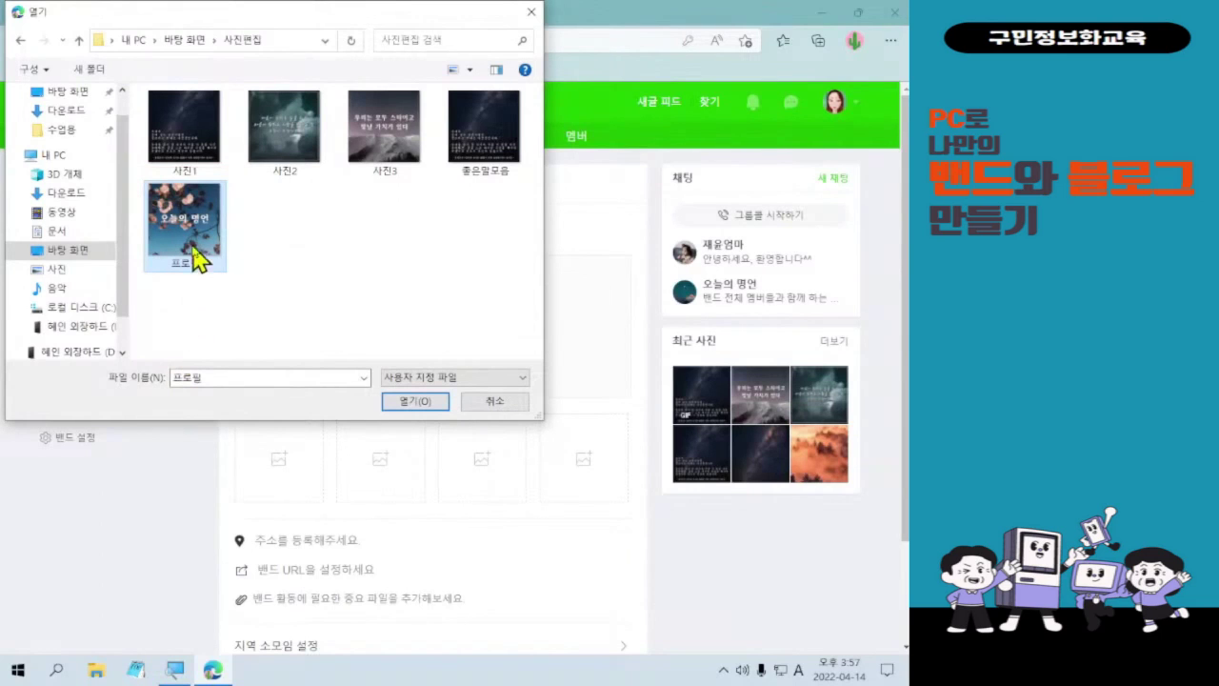
double_click(195, 257)
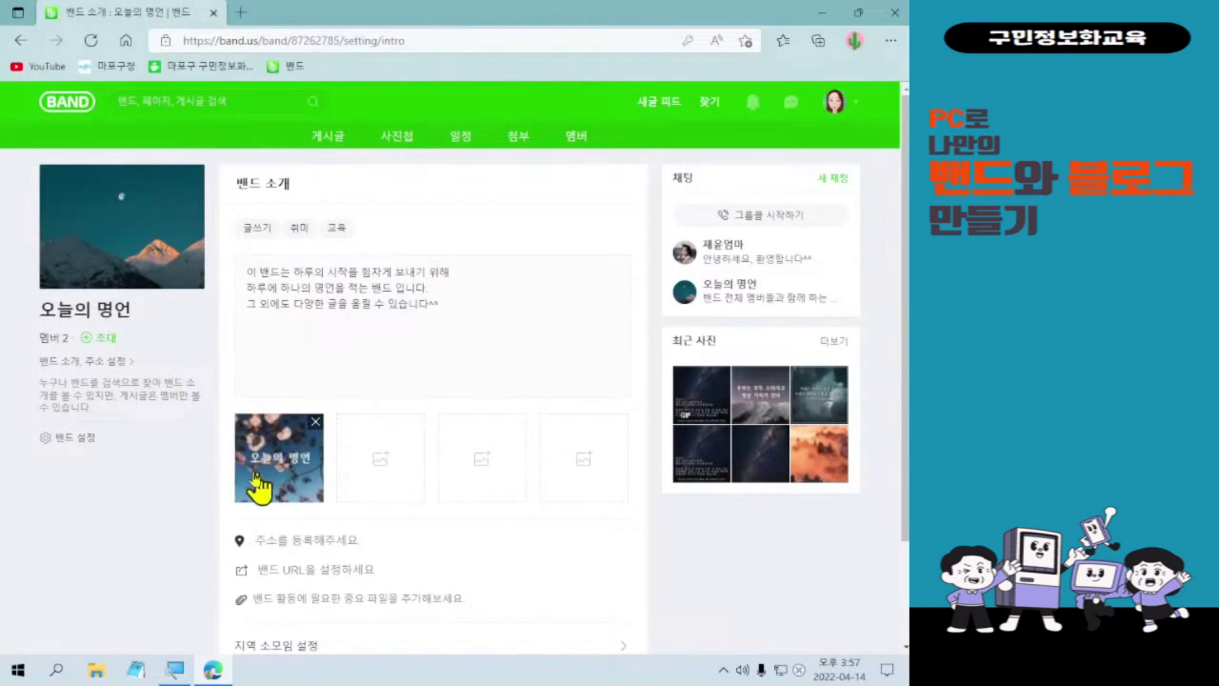
scroll(606, 435, down, 1)
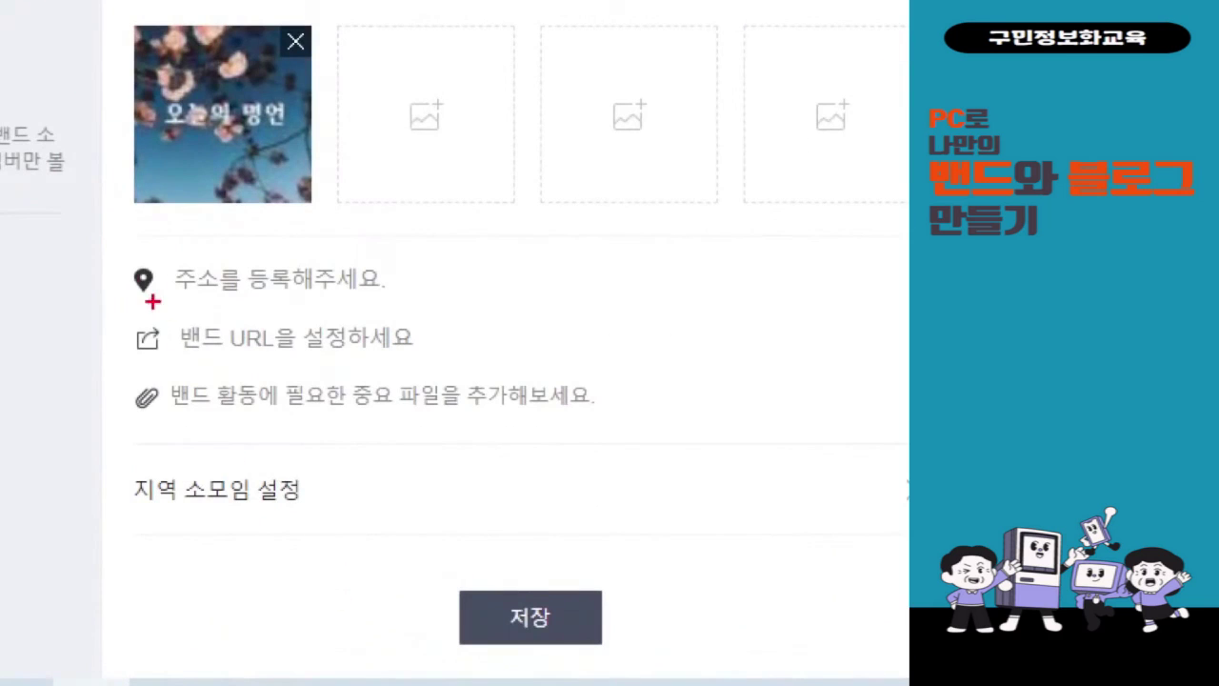
drag(223, 433, 249, 456)
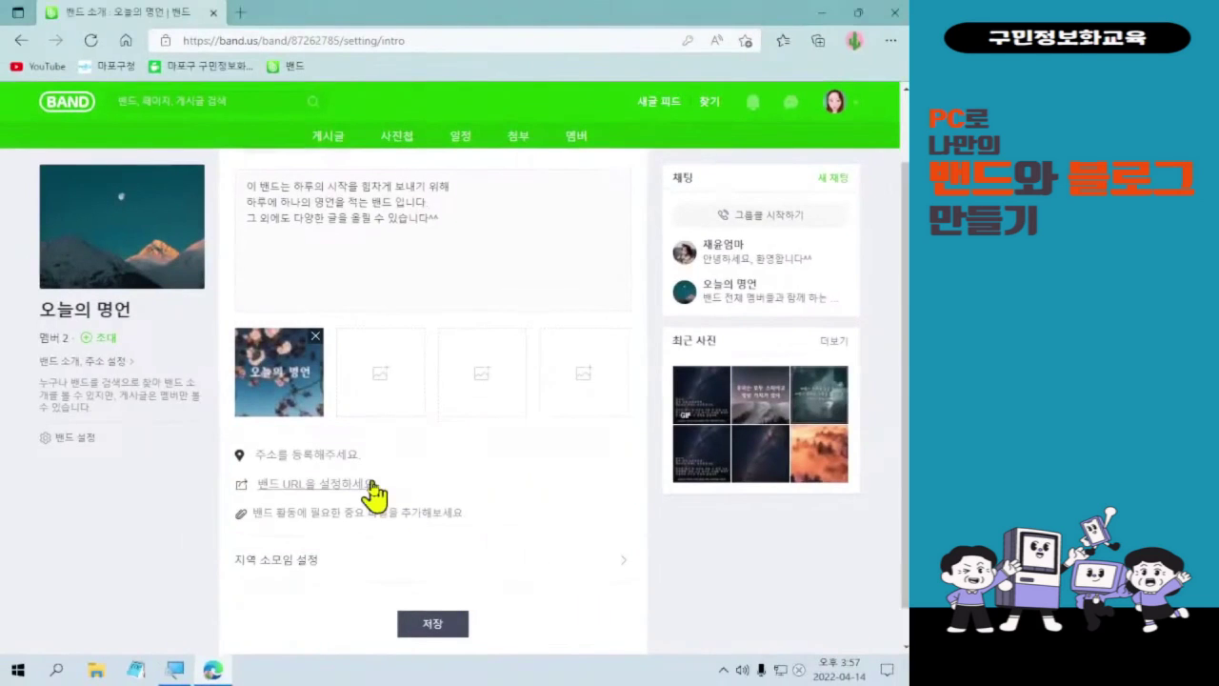
- Skip the map address, open the band.us/@ 주소 설정 dialog, and focus its empty URL field
click(338, 457)
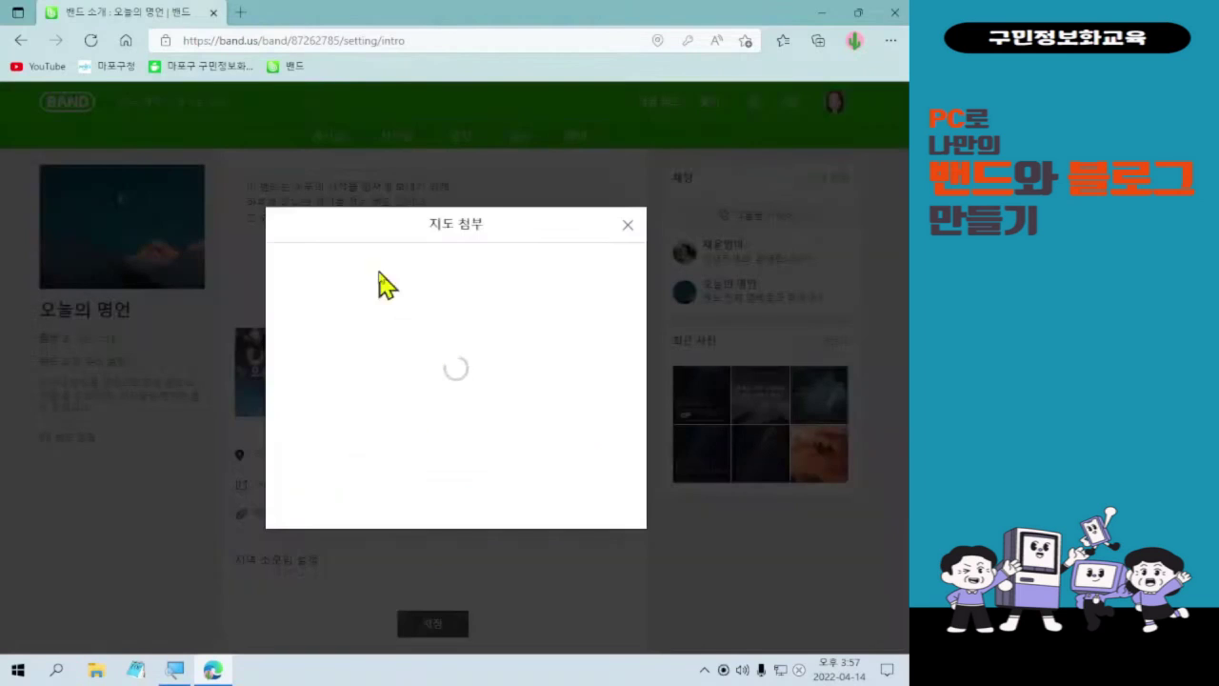
click(628, 135)
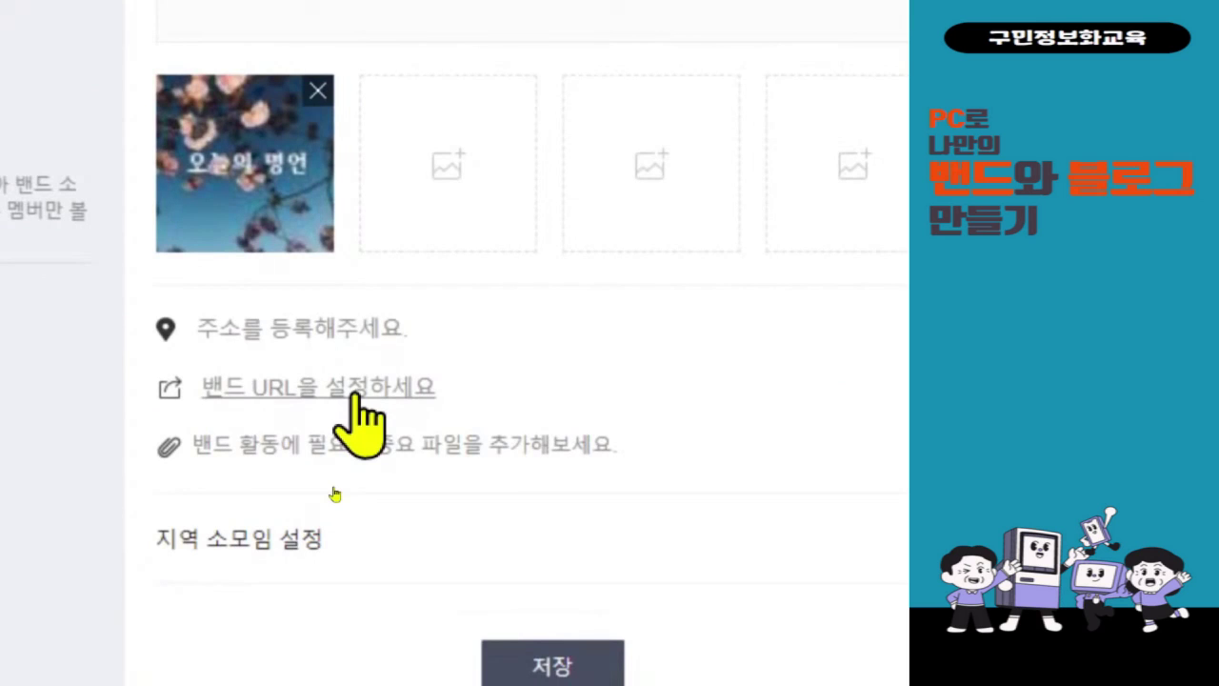
click(355, 393)
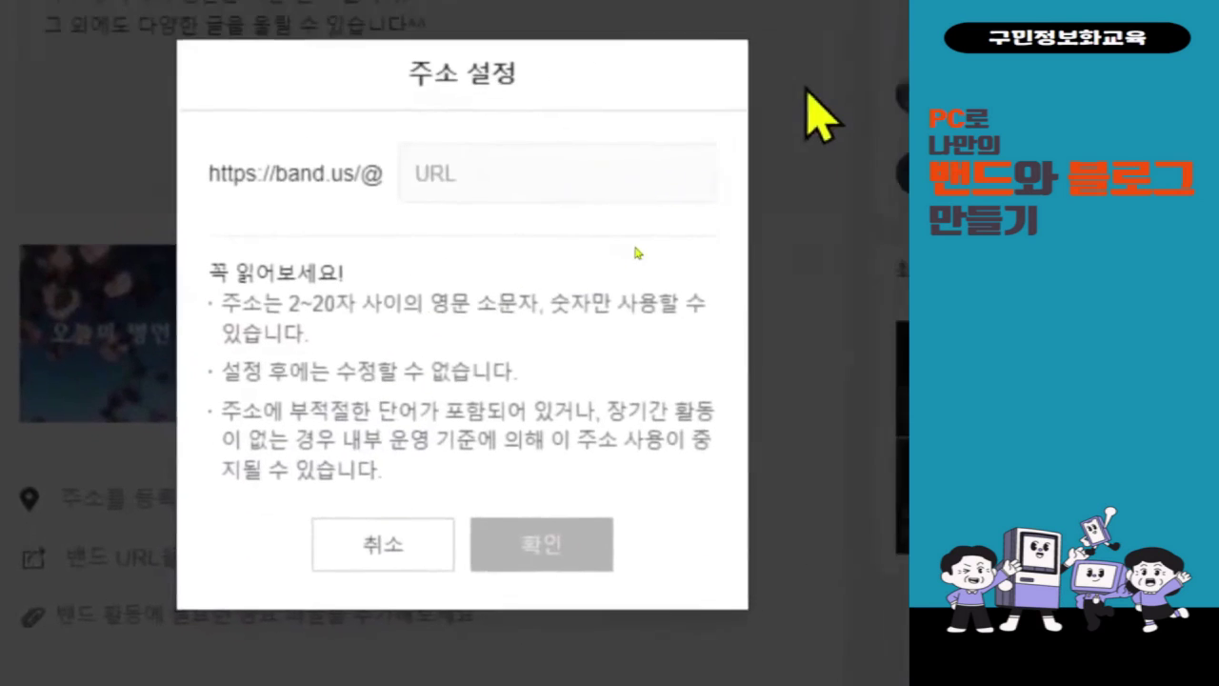
click(576, 211)
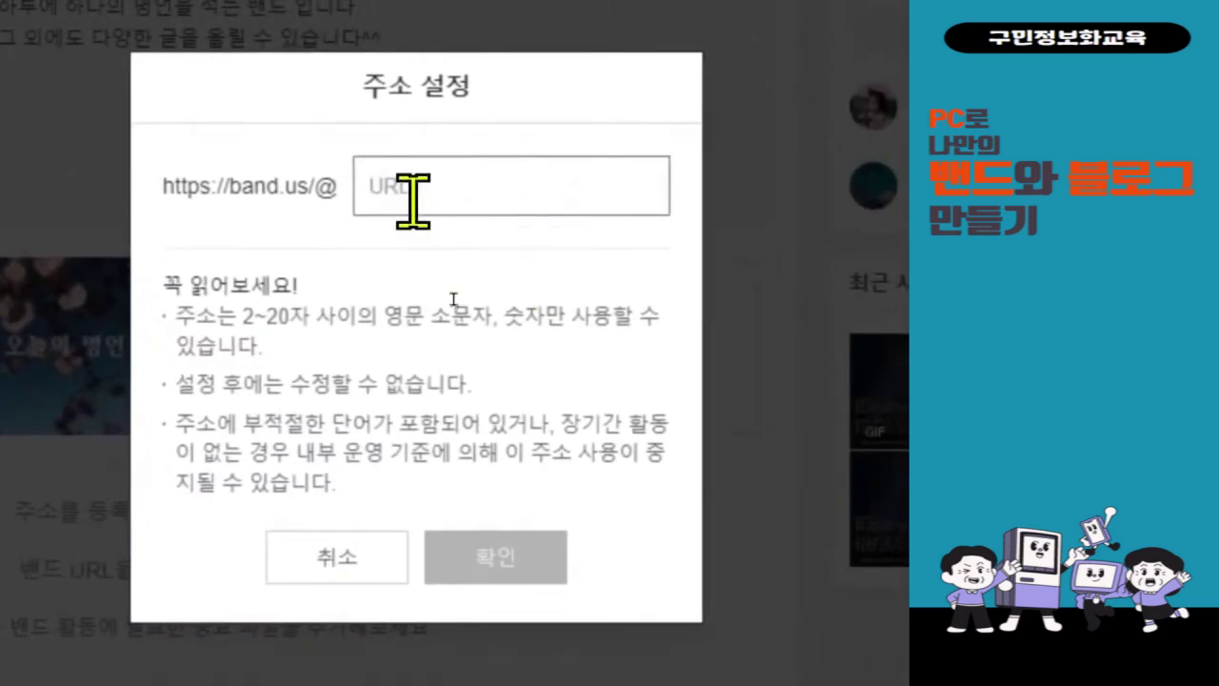
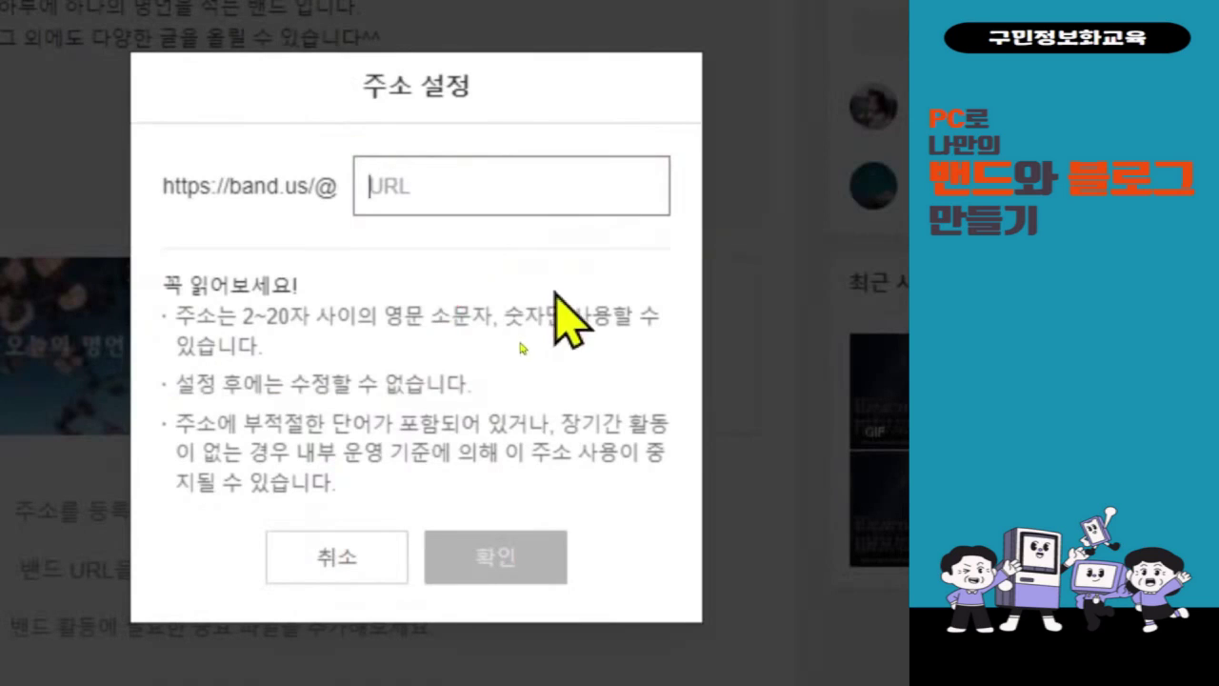
text(재)
key(BackSpace)
key(BackSpace)
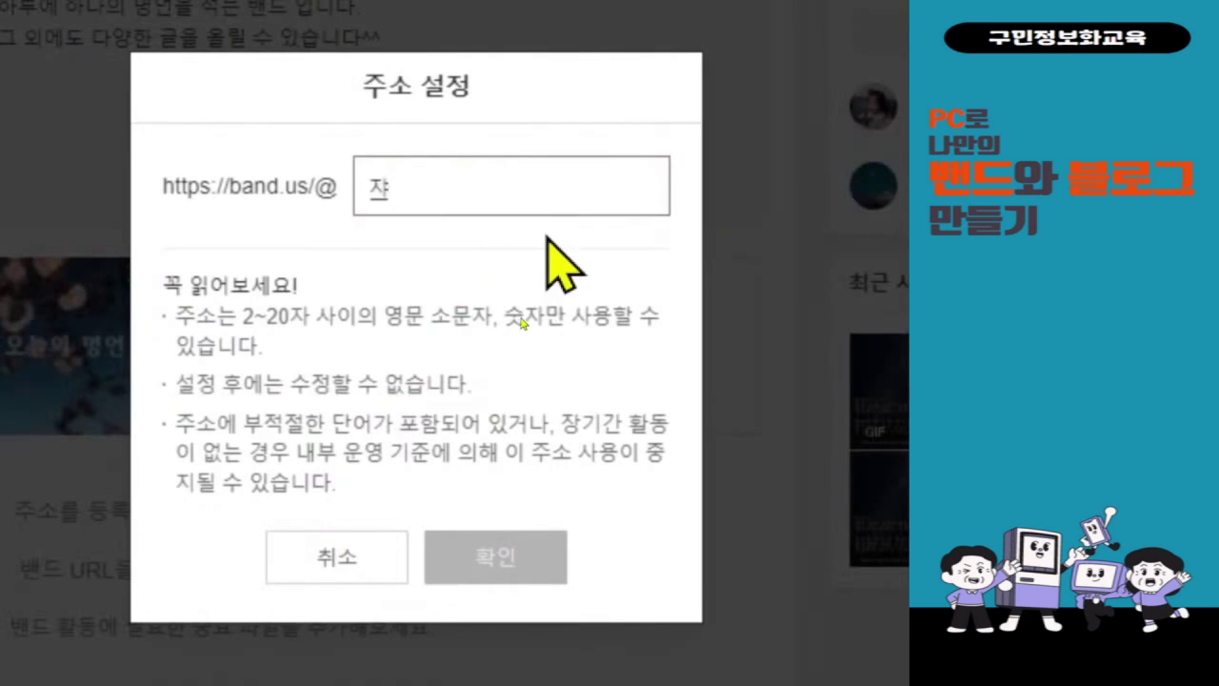
key(Hangul)
text(wisr)
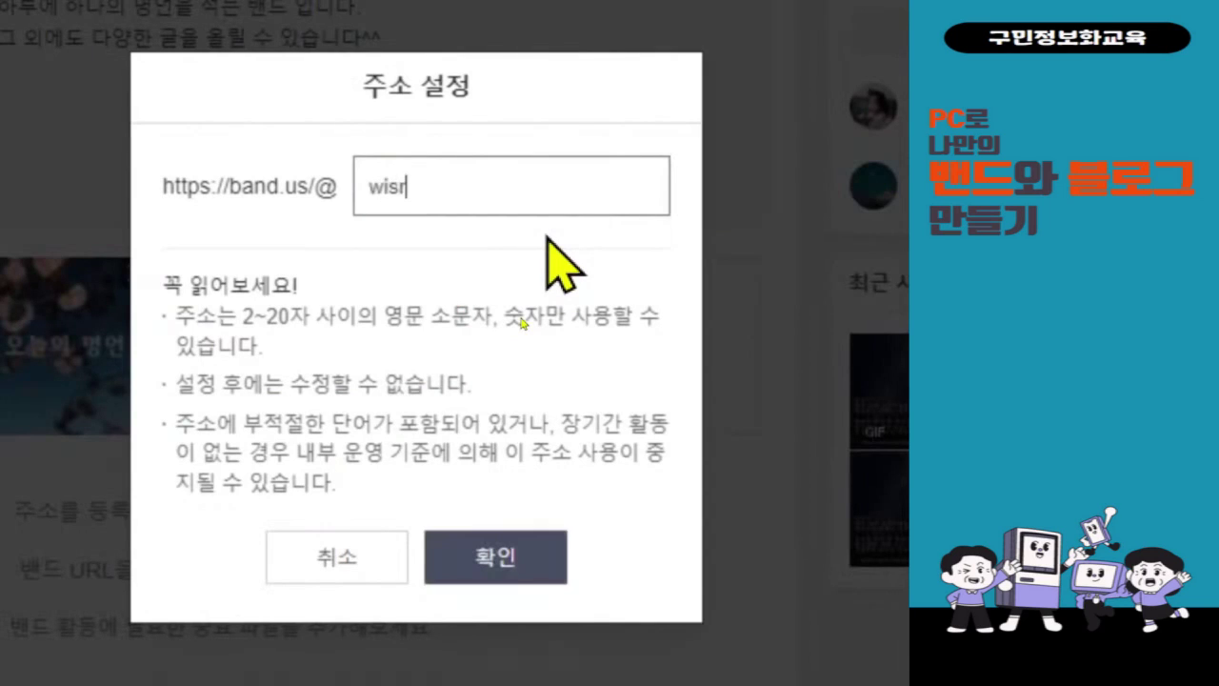
key(BackSpace)
text(e)
text(saying)
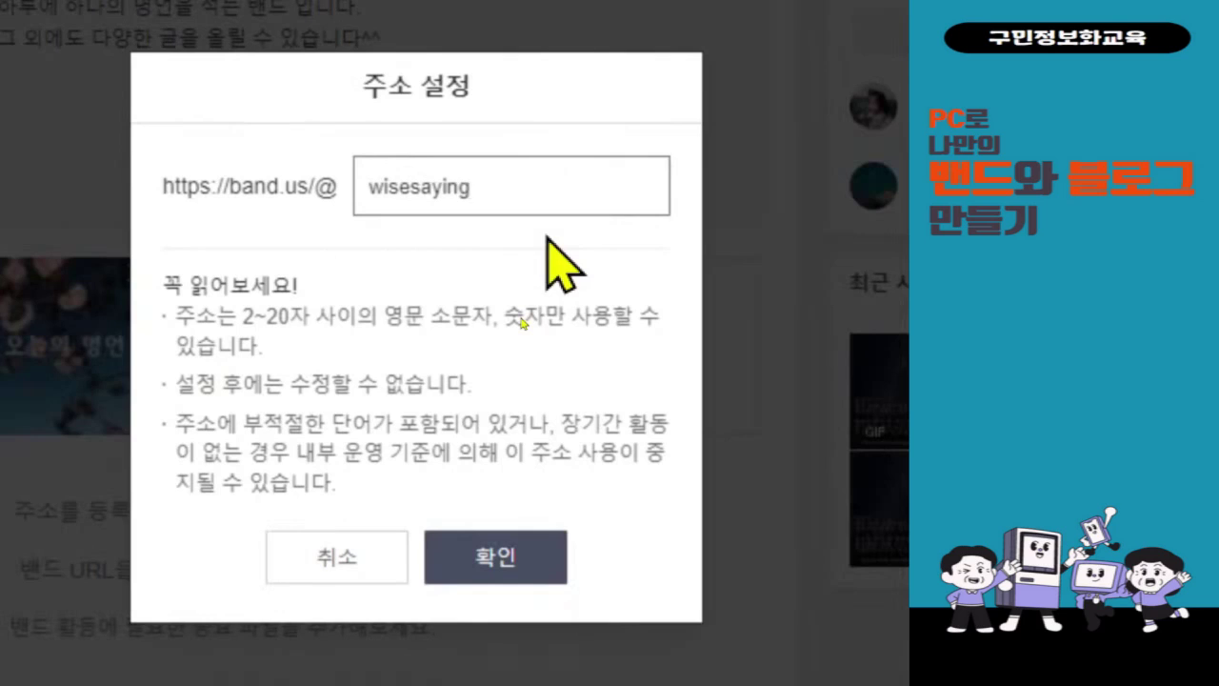
text(04)
click(464, 381)
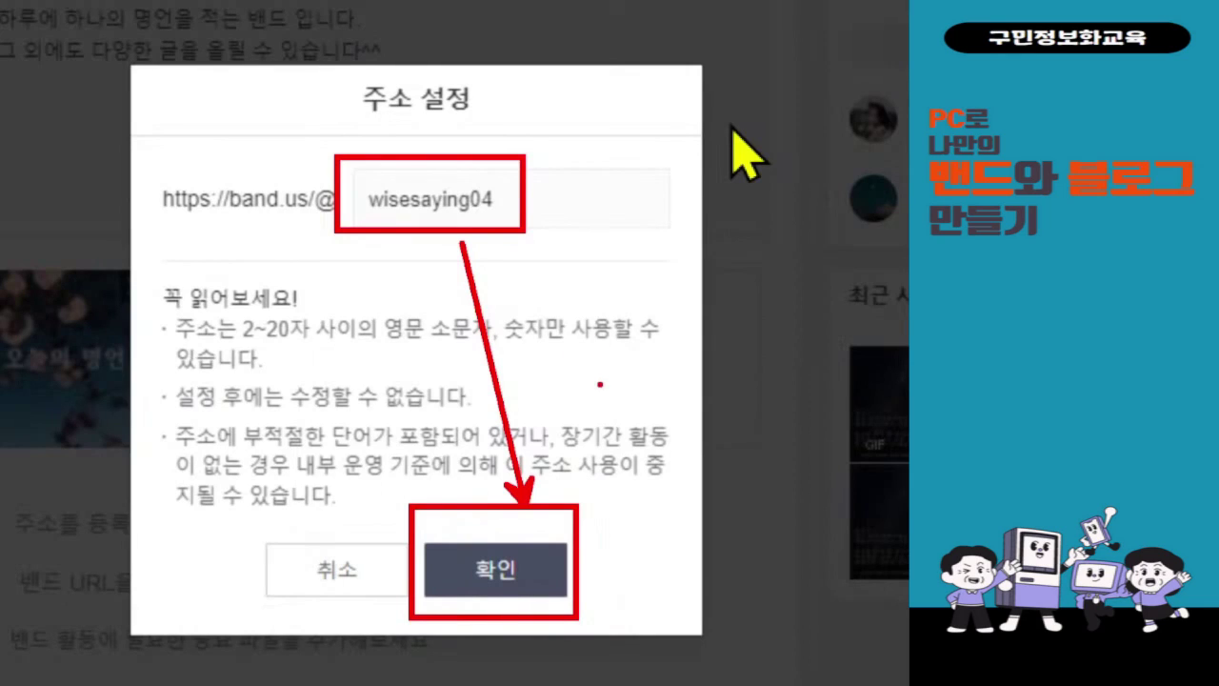
click(450, 568)
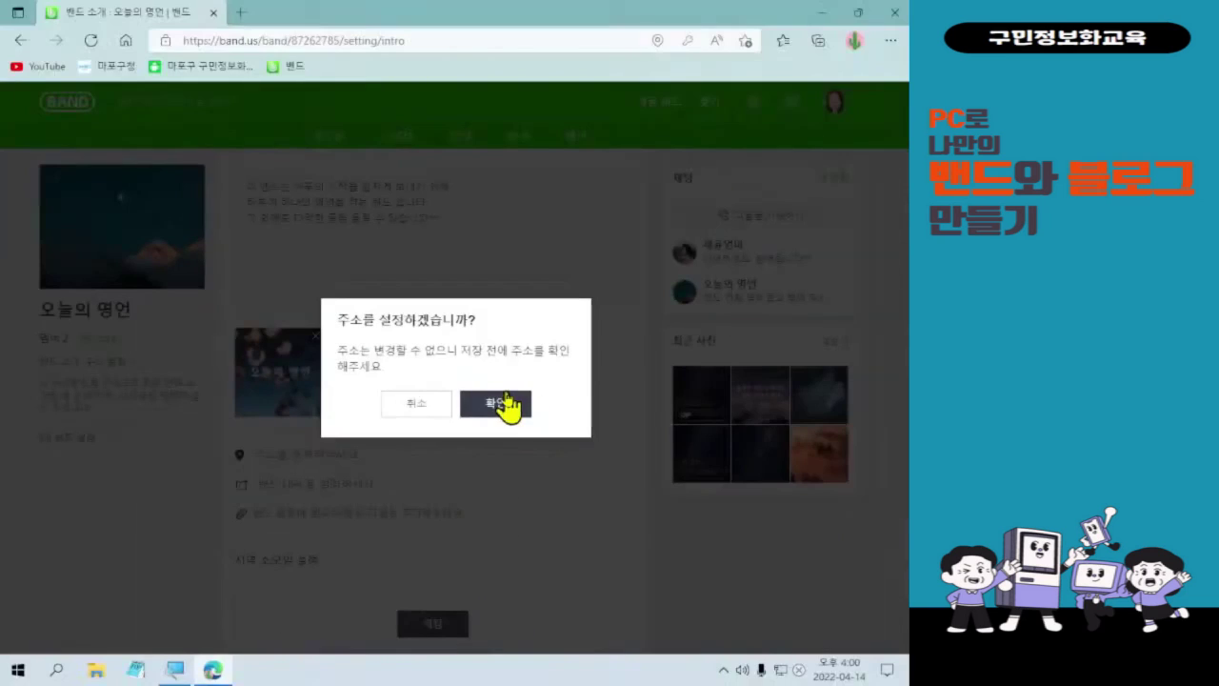
click(497, 406)
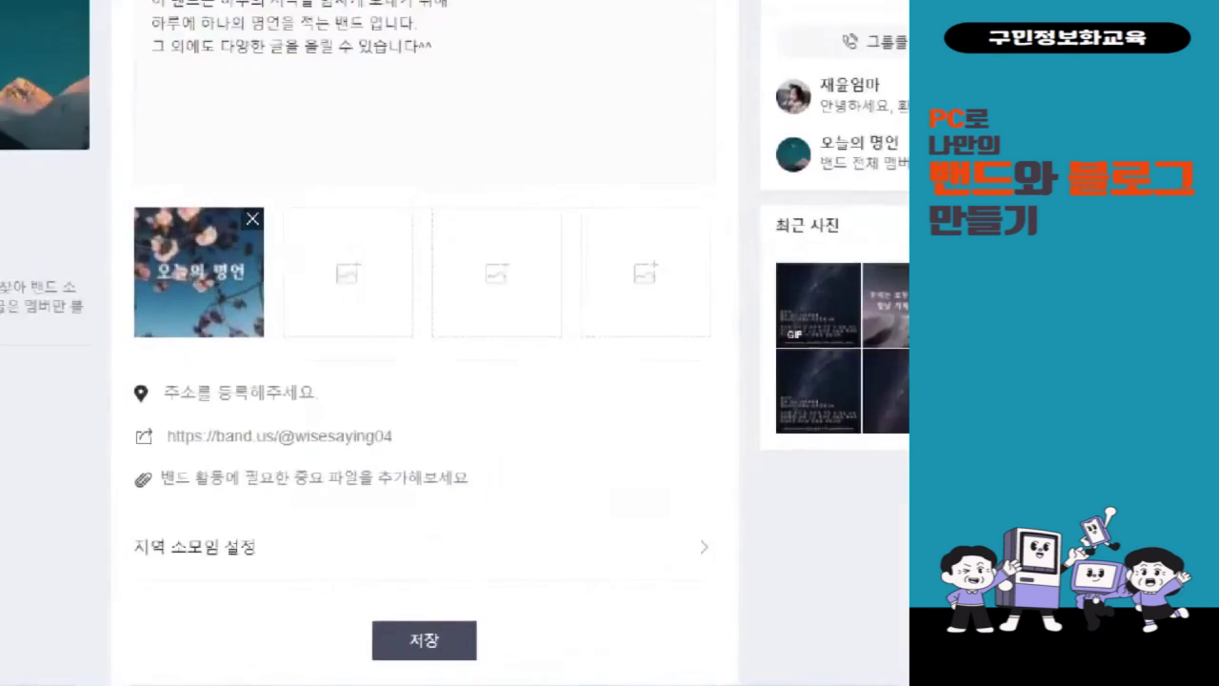
- Scroll to the bottom of the intro settings and save them with the wisesaying04 address
drag(13, 335, 410, 410)
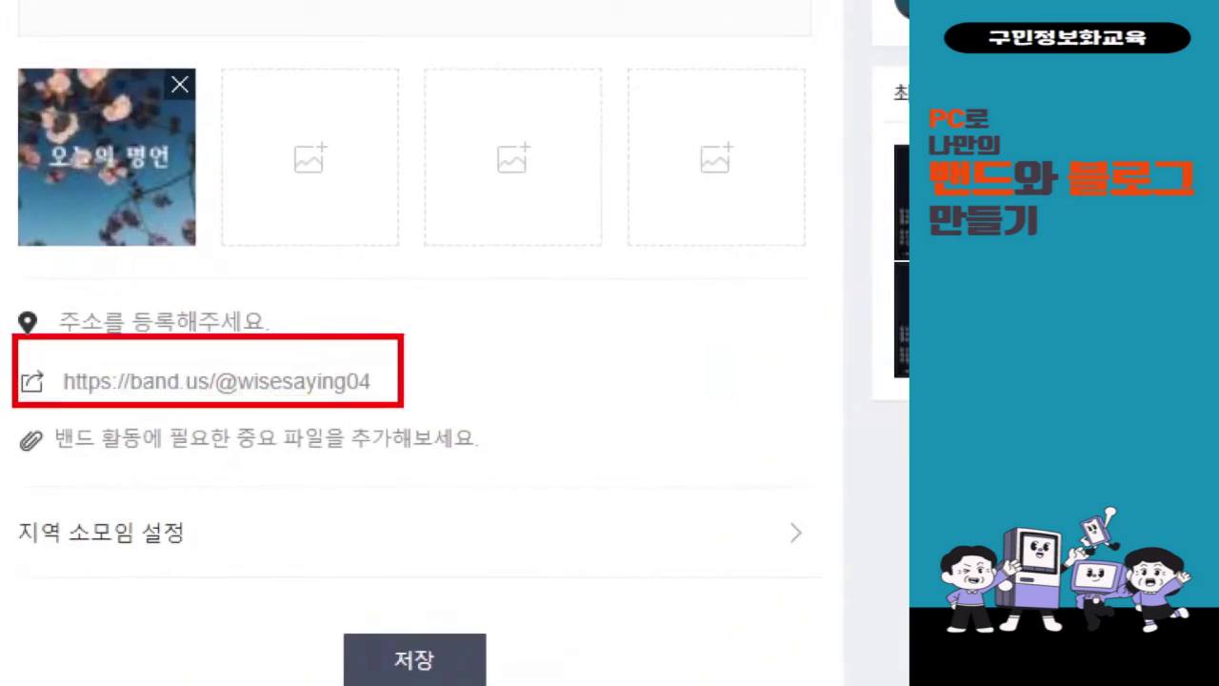
mouse_move(442, 341)
mouse_down()
mouse_move(457, 360)
mouse_move(500, 308)
mouse_up()
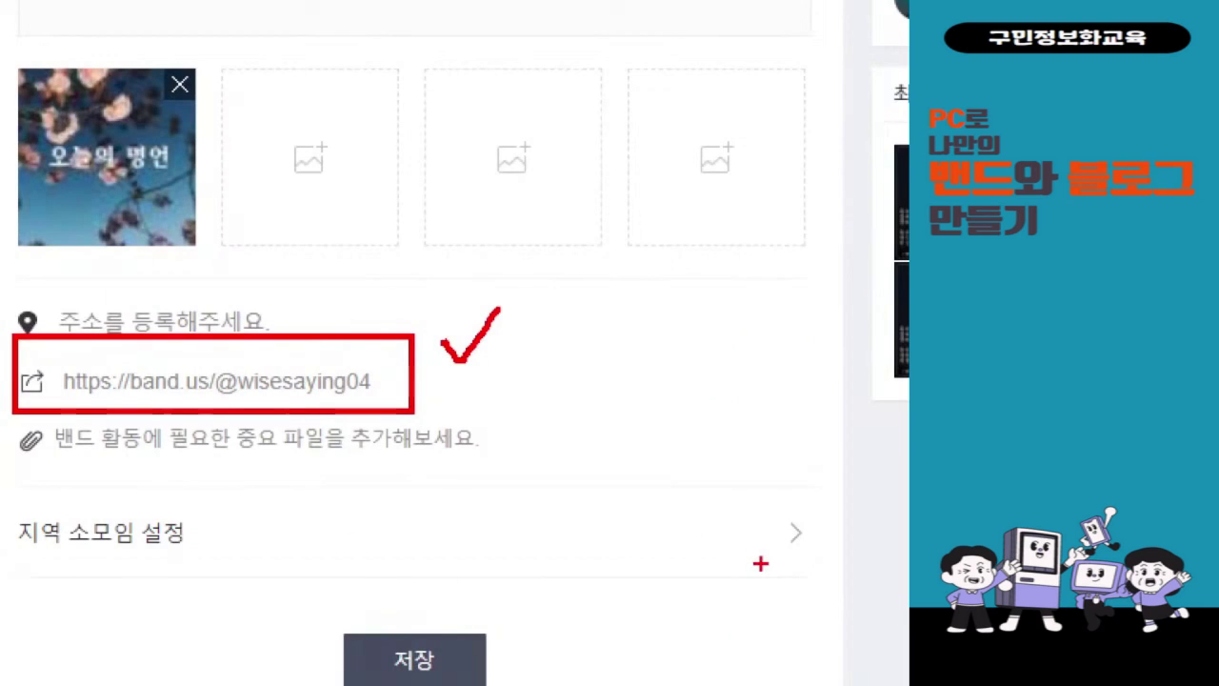
key(Escape)
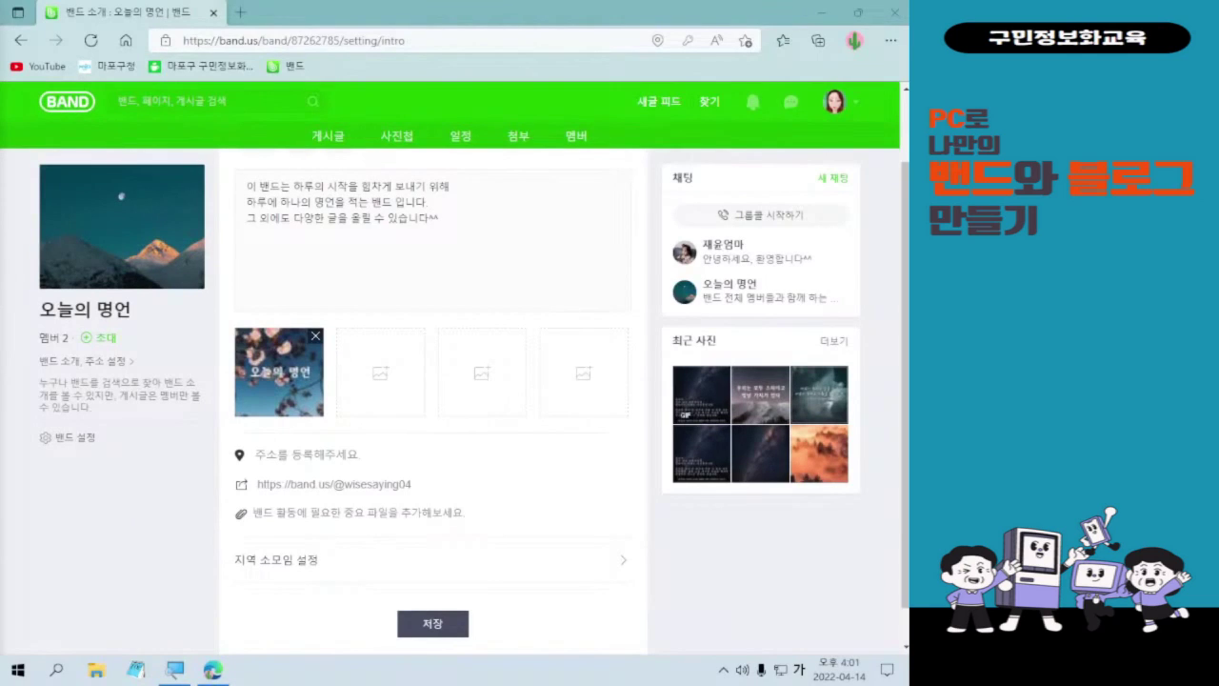
key(Hangul)
key(Hangul)
scroll(457, 533, down, 1)
click(438, 581)
click(438, 583)
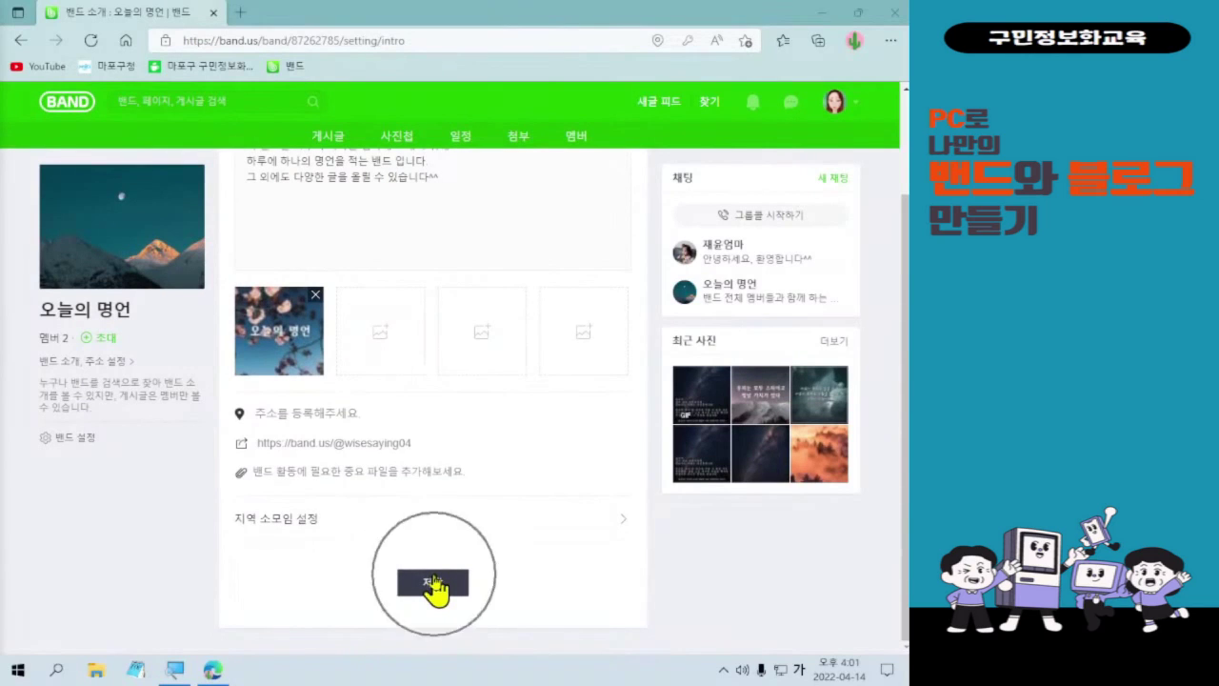
click(436, 586)
click(434, 578)
click(435, 583)
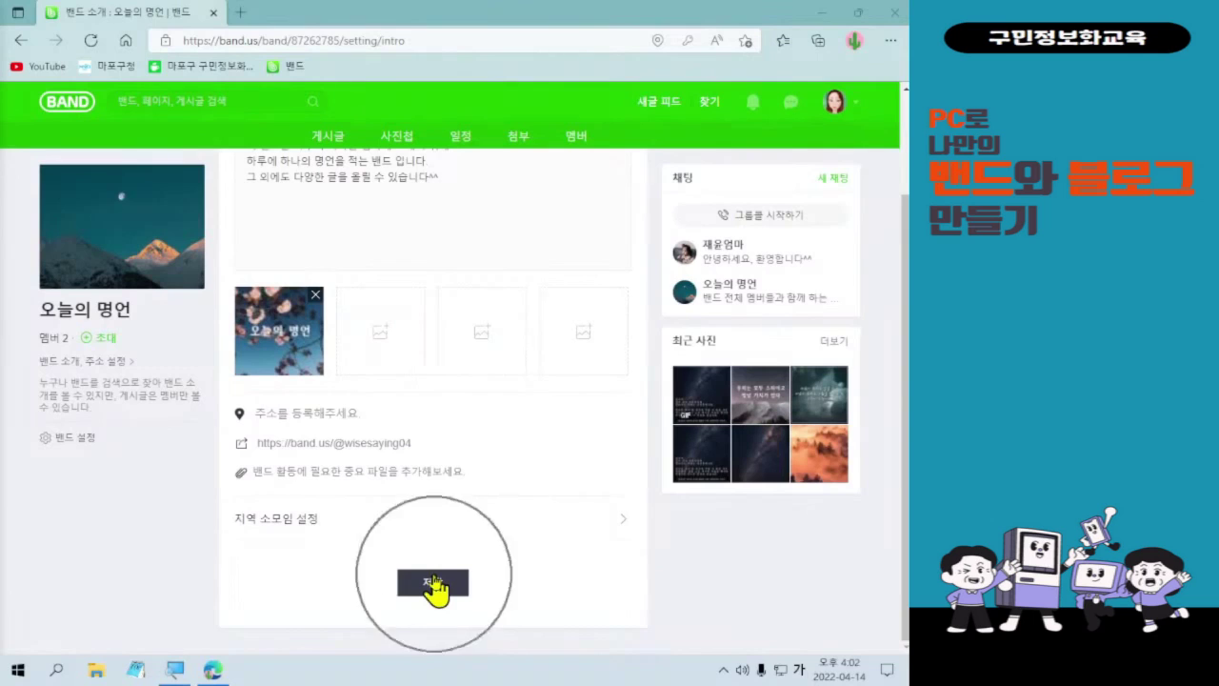
click(434, 585)
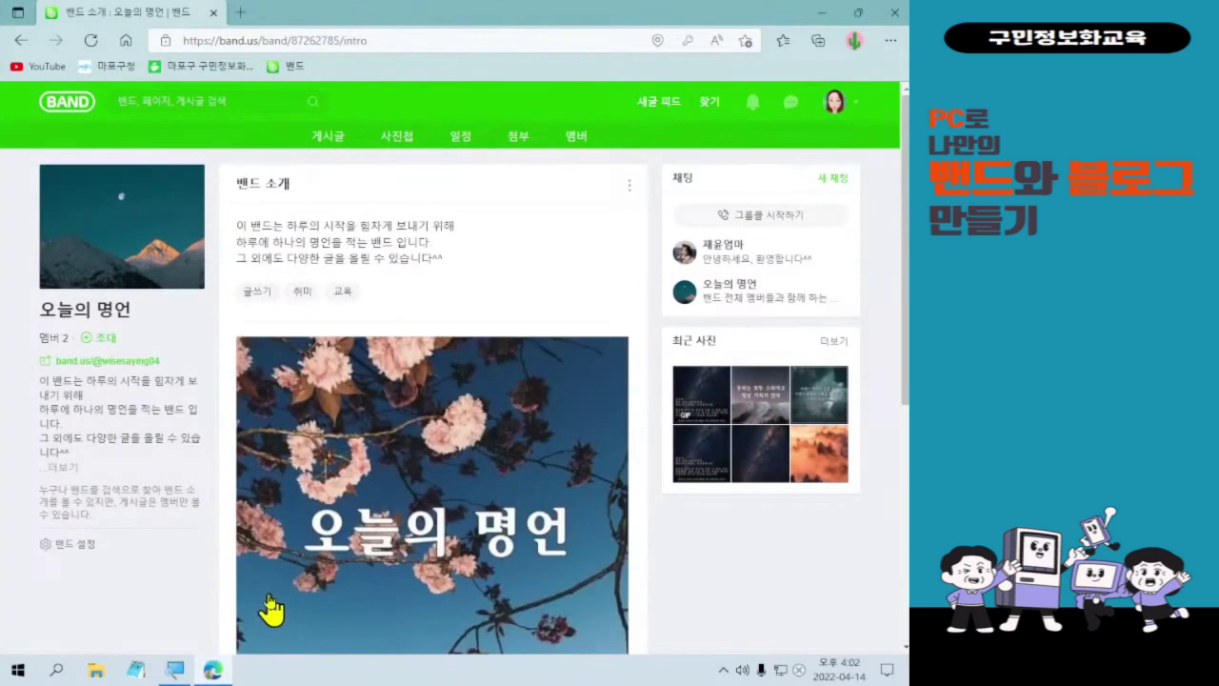
scroll(283, 581, down, 3)
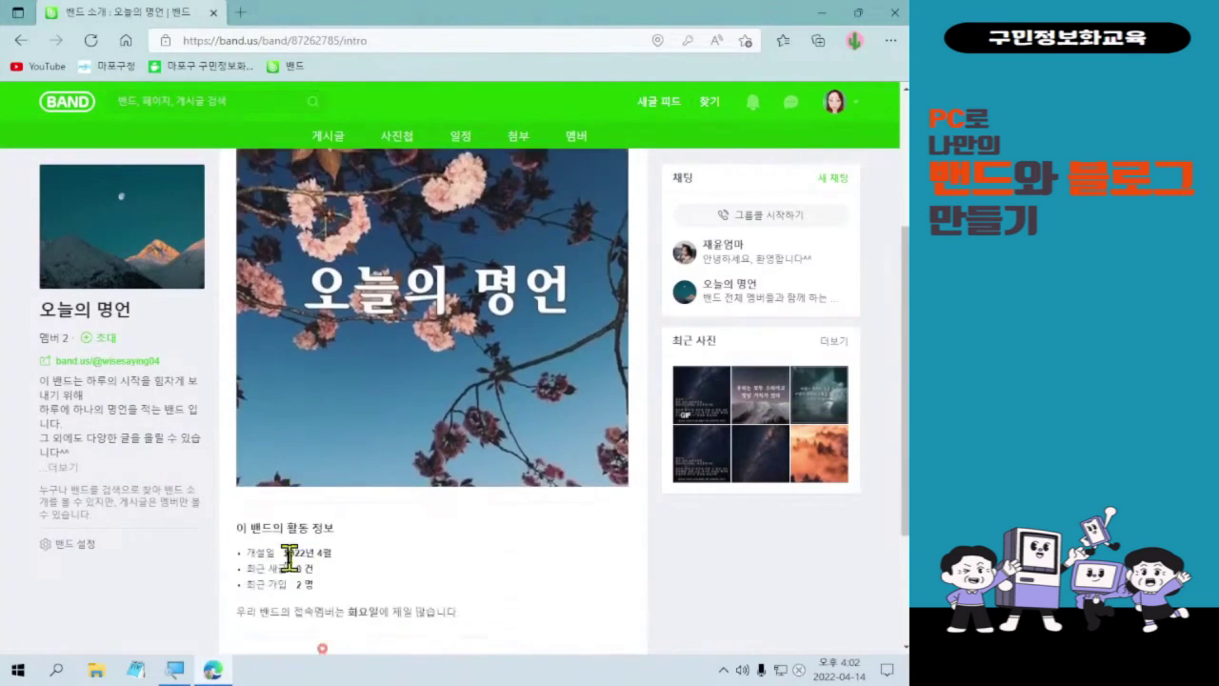
scroll(313, 565, up, 5)
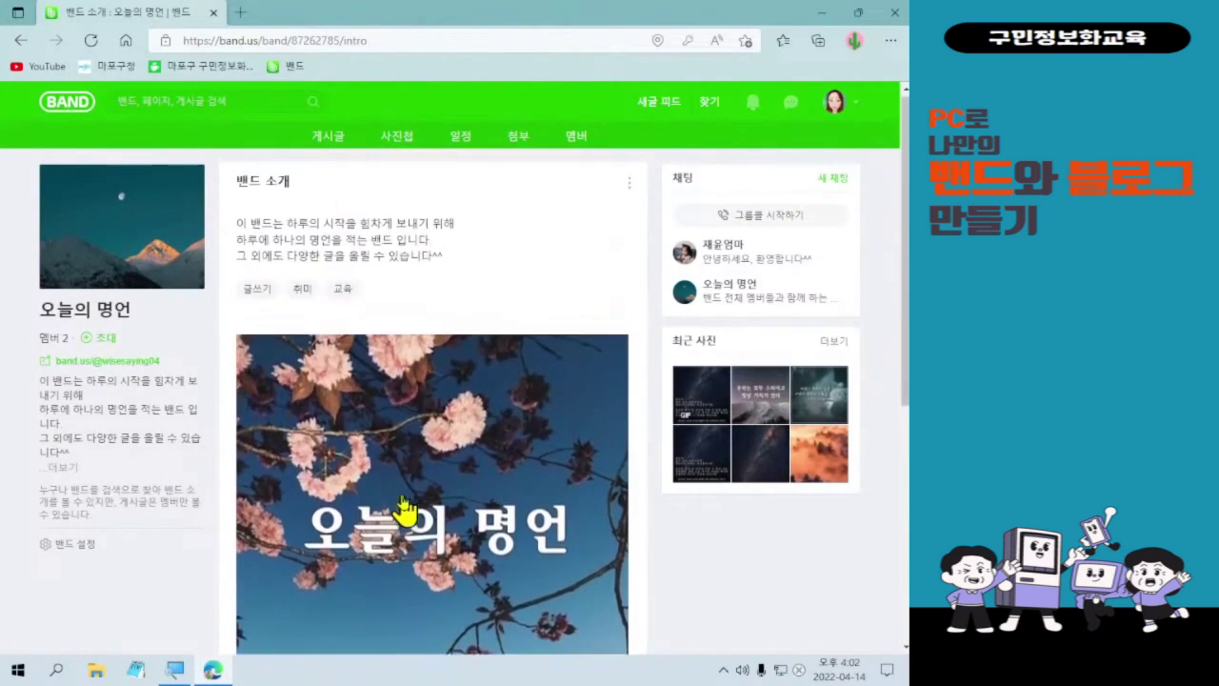
scroll(536, 436, down, 3)
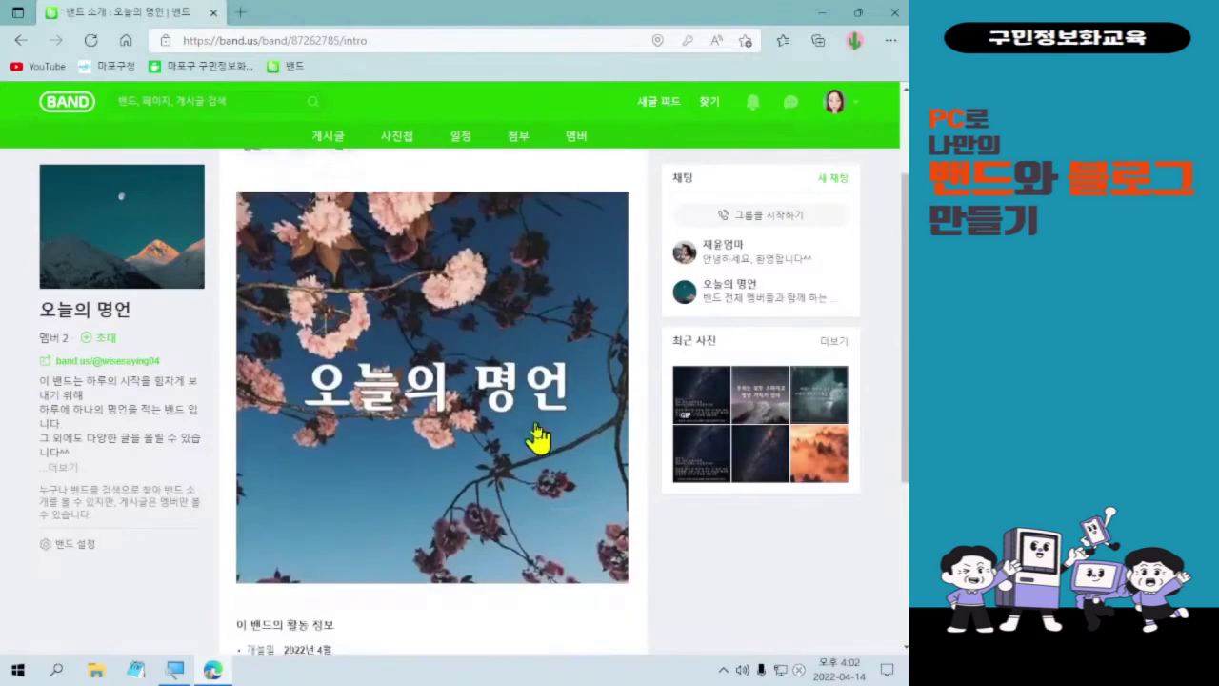
scroll(568, 463, up, 4)
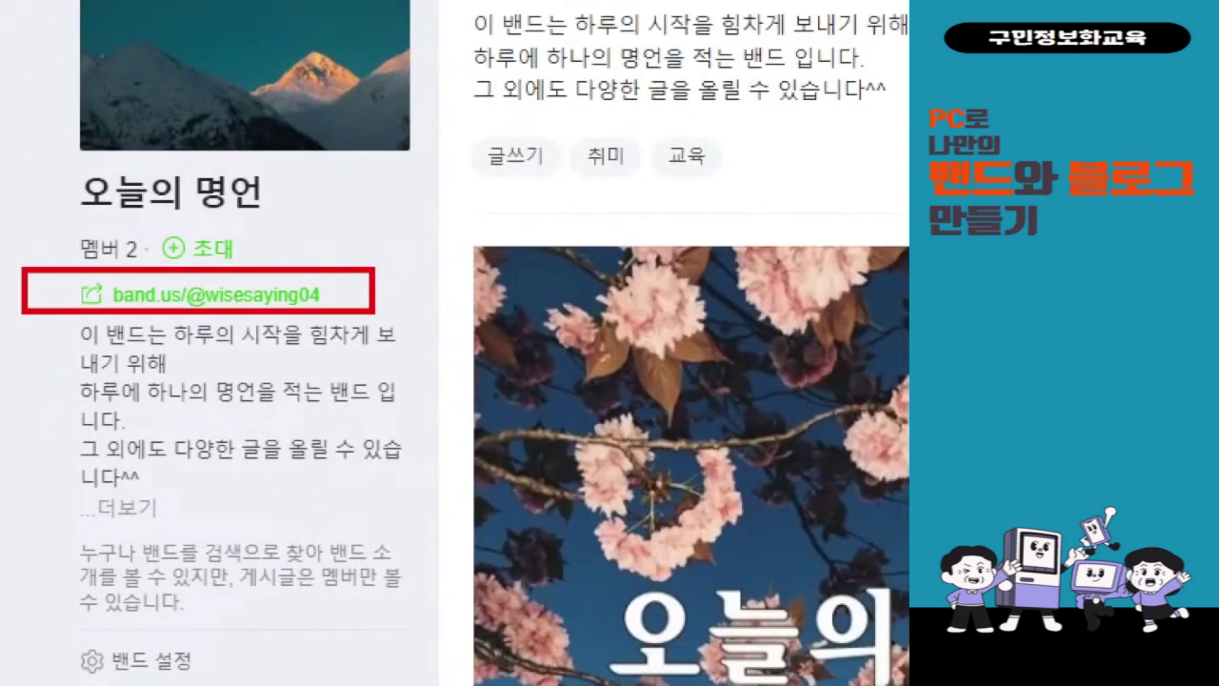
drag(388, 236, 428, 223)
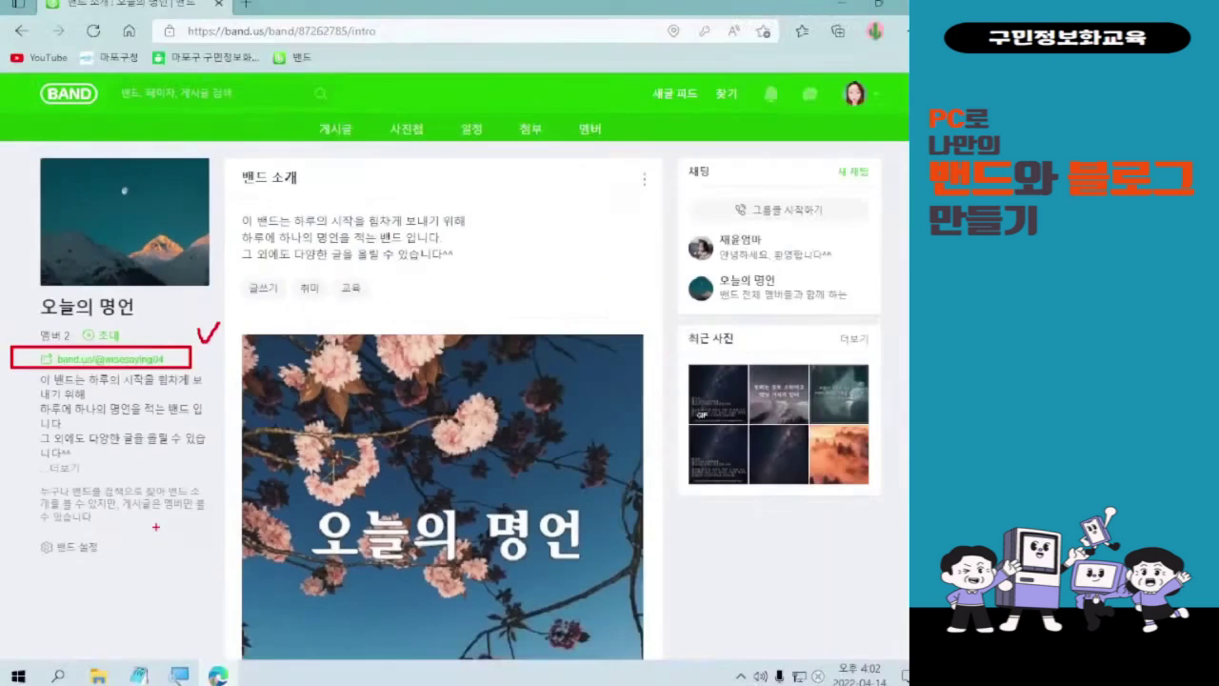
click(113, 364)
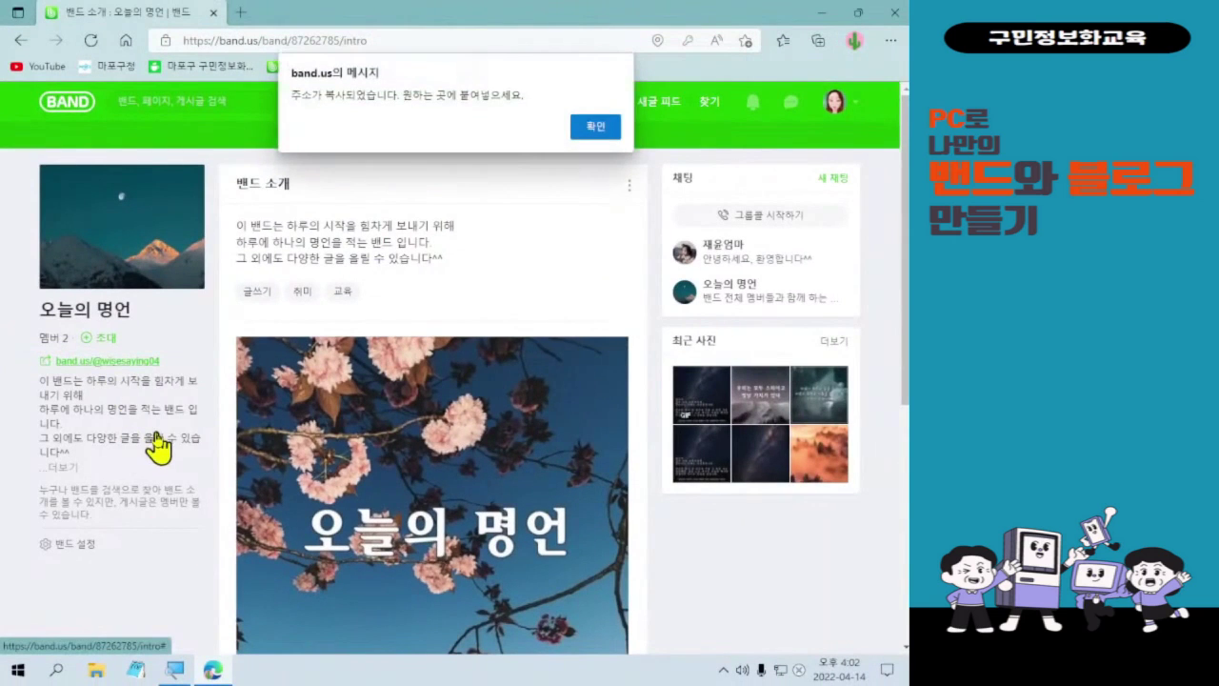
click(595, 128)
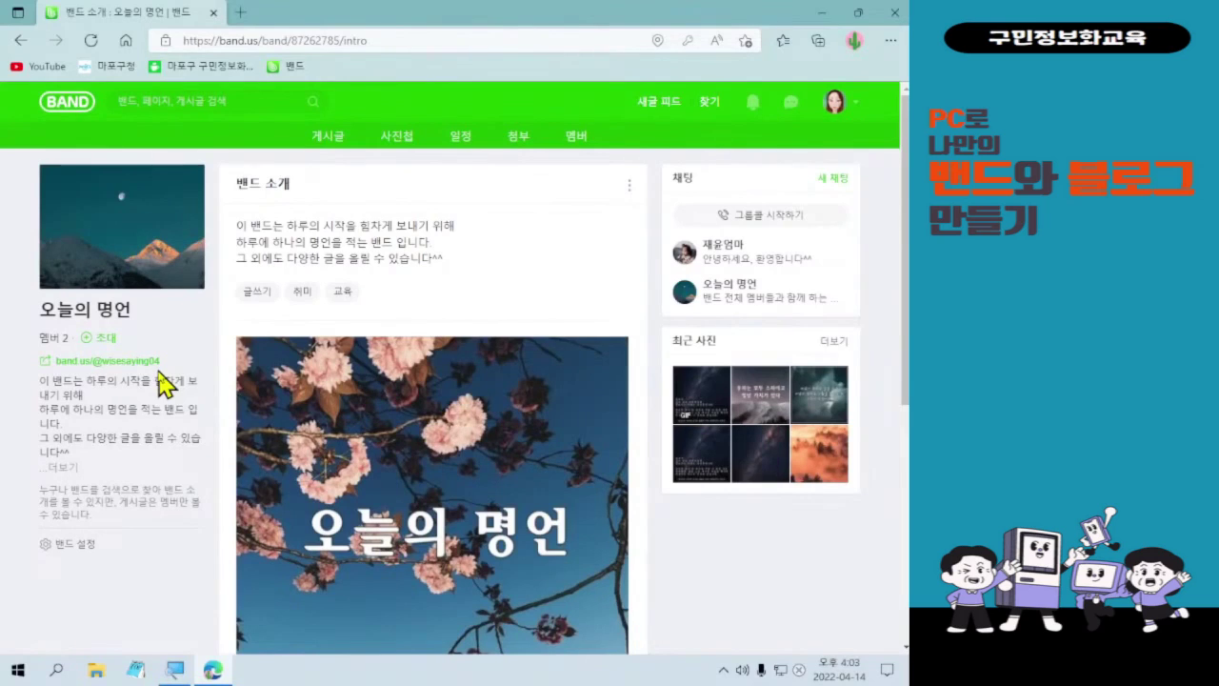
- Copy the band.us link under the band name again and close the copied message
mouse_move(16, 347)
mouse_down()
mouse_move(149, 356)
mouse_move(195, 374)
mouse_up()
mouse_move(200, 324)
mouse_down()
mouse_move(214, 361)
mouse_move(230, 320)
mouse_up()
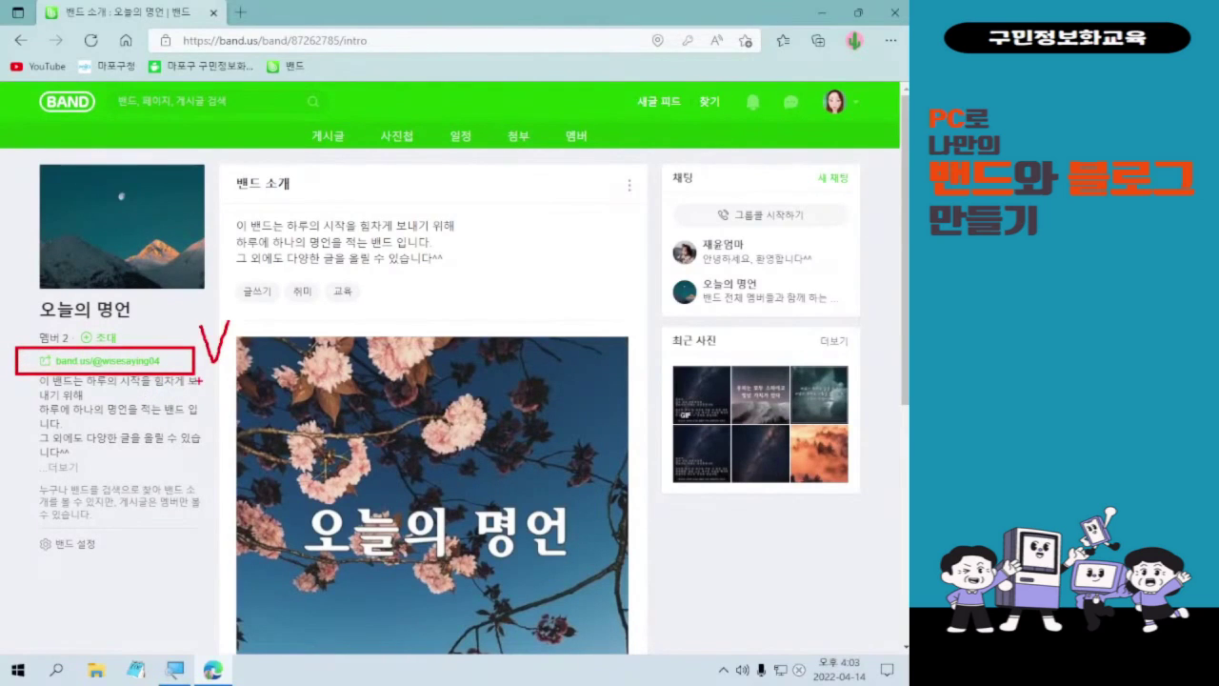
key(Escape)
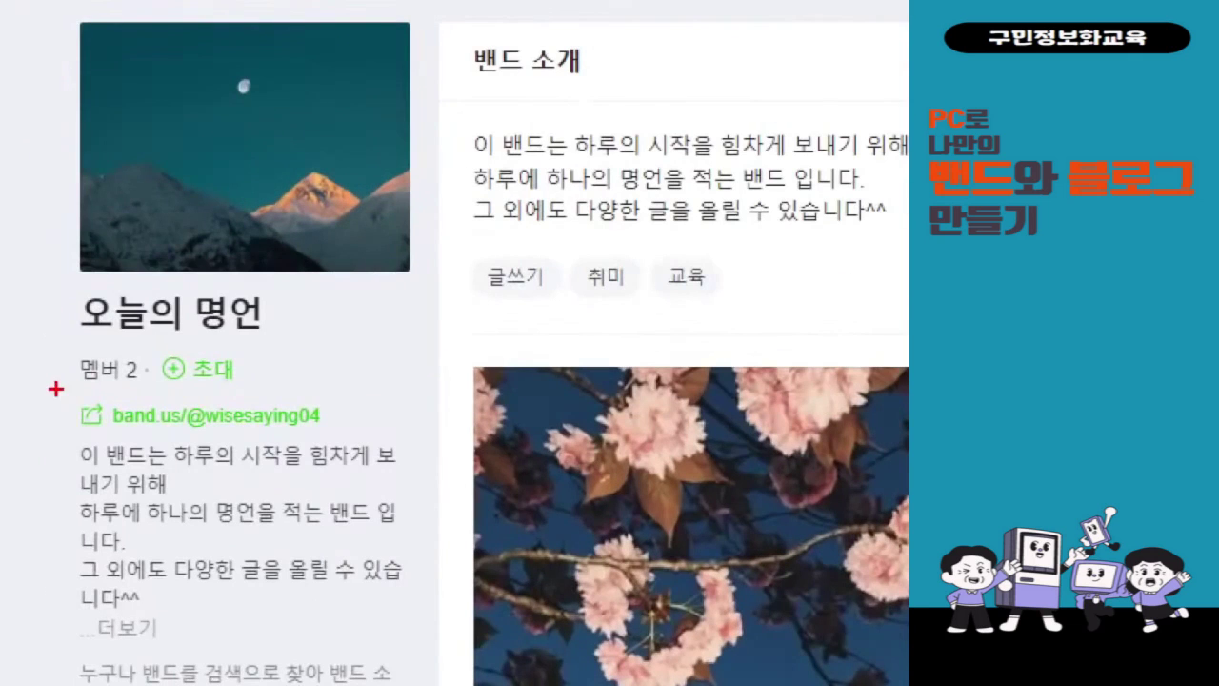
drag(54, 389, 411, 433)
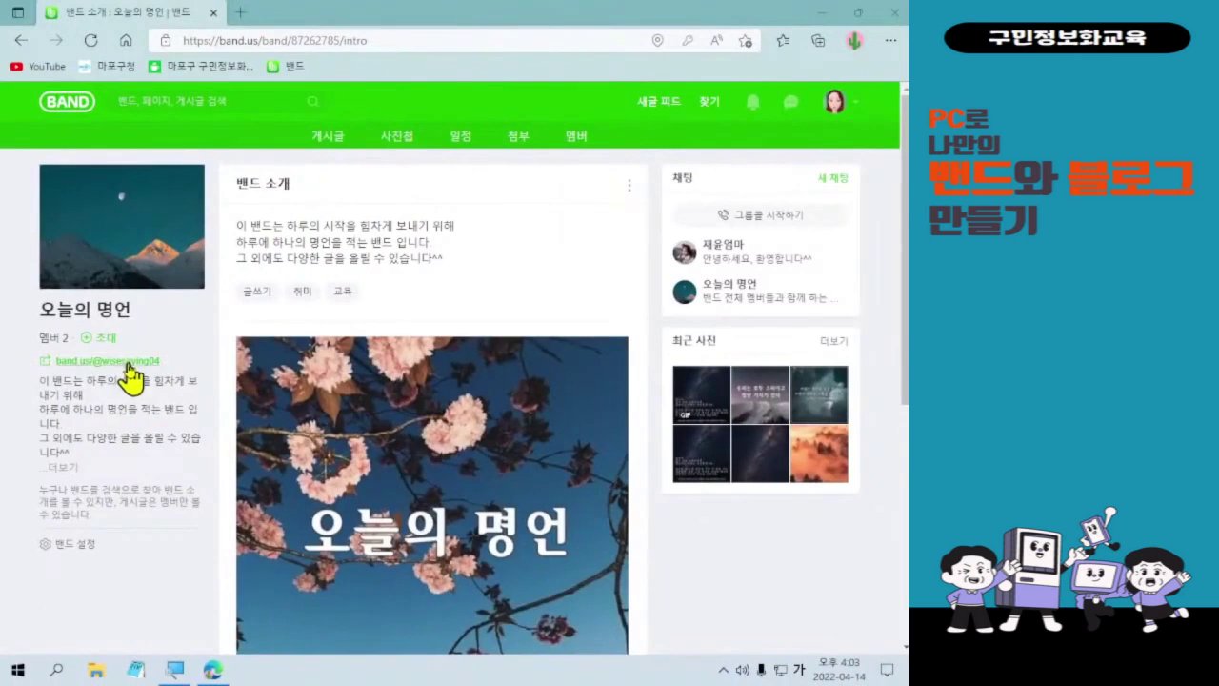
click(259, 421)
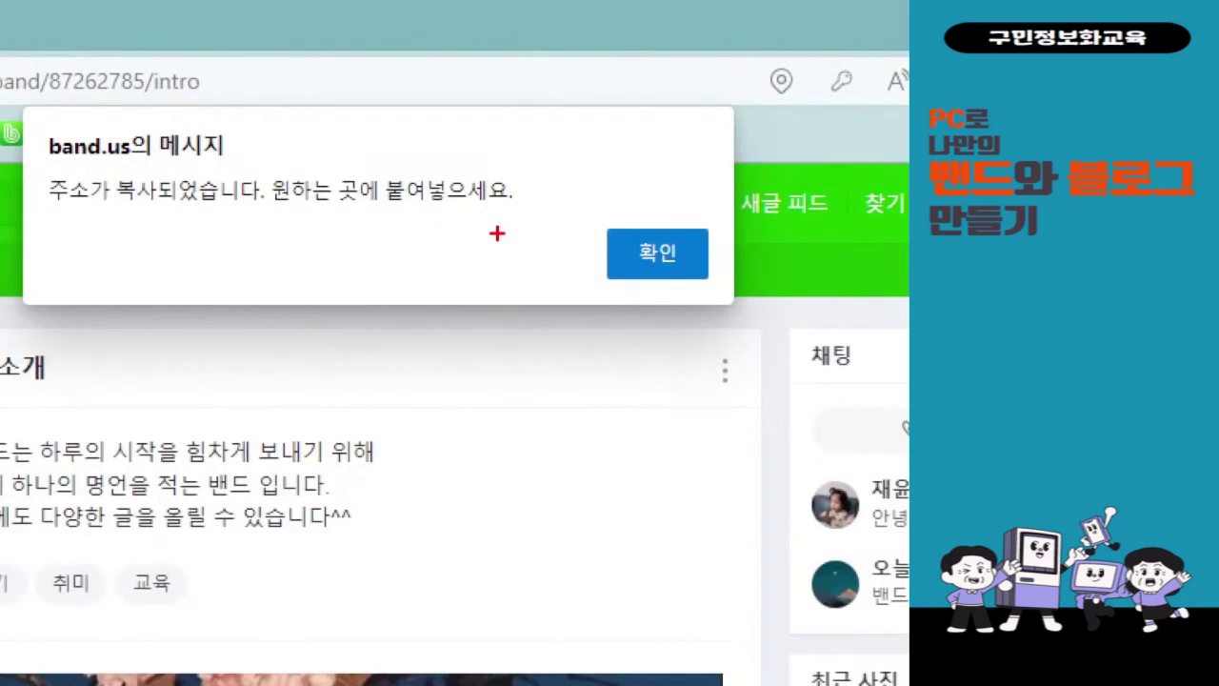
mouse_move(581, 218)
mouse_down()
mouse_move(710, 329)
mouse_move(732, 307)
mouse_move(575, 563)
mouse_move(600, 548)
mouse_up()
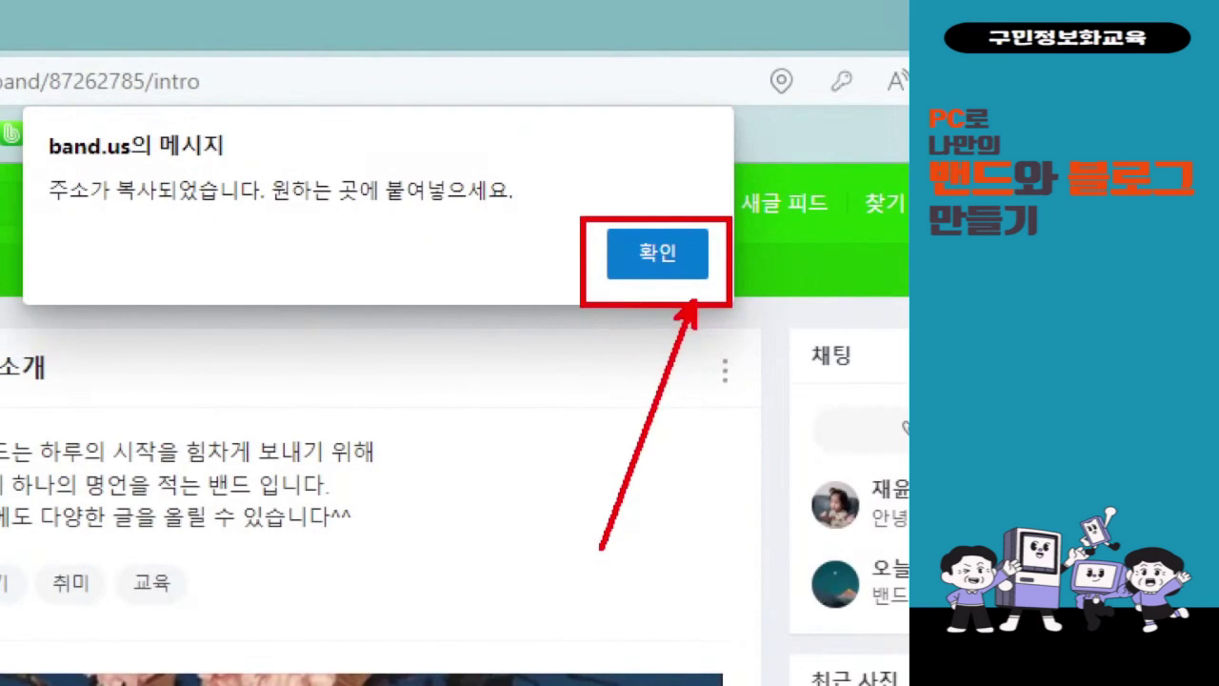
click(657, 252)
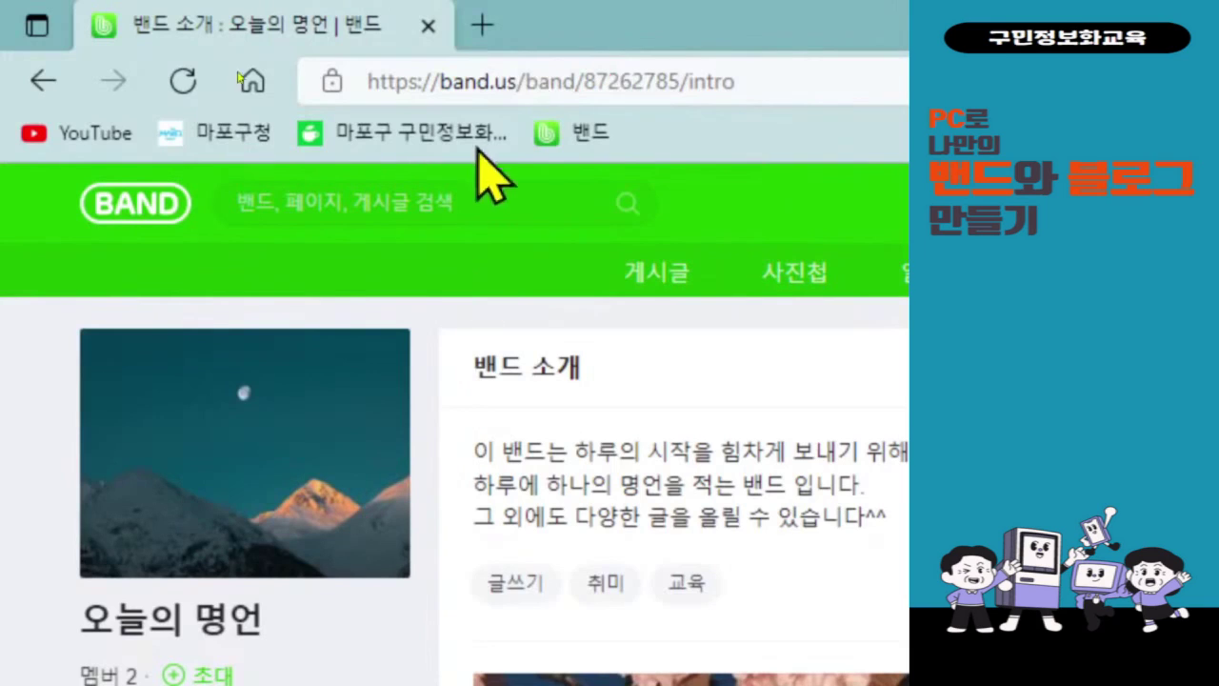
- Open a new Edge tab next to the BAND intro page
click(484, 24)
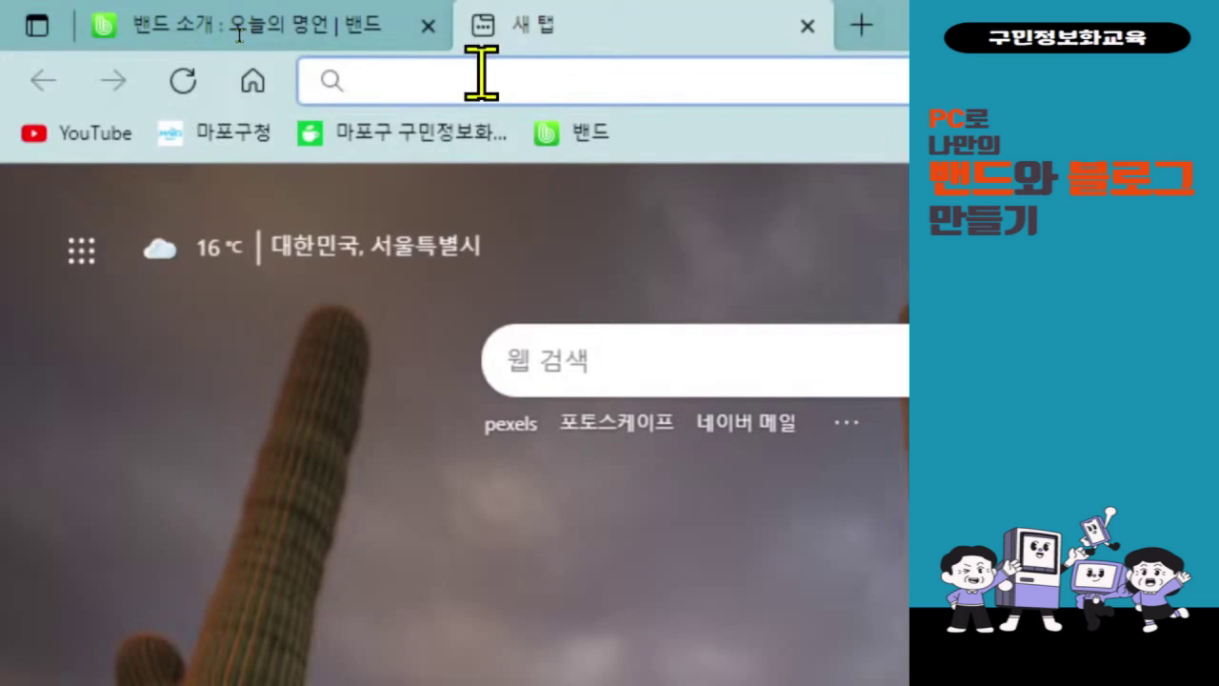
- Search Bing for 네이버 from the new tab's address bar, dropping the autocomplete suggestion
text(네이버)
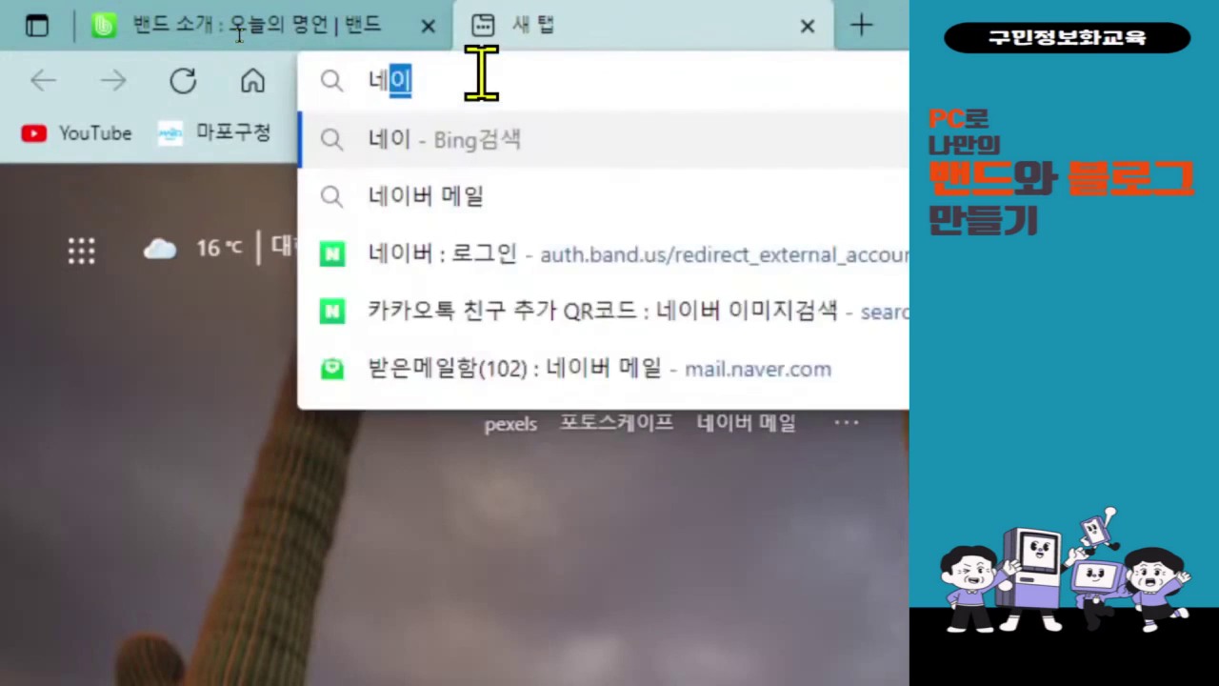
key(BackSpace)
key(BackSpace)
key(BackSpace)
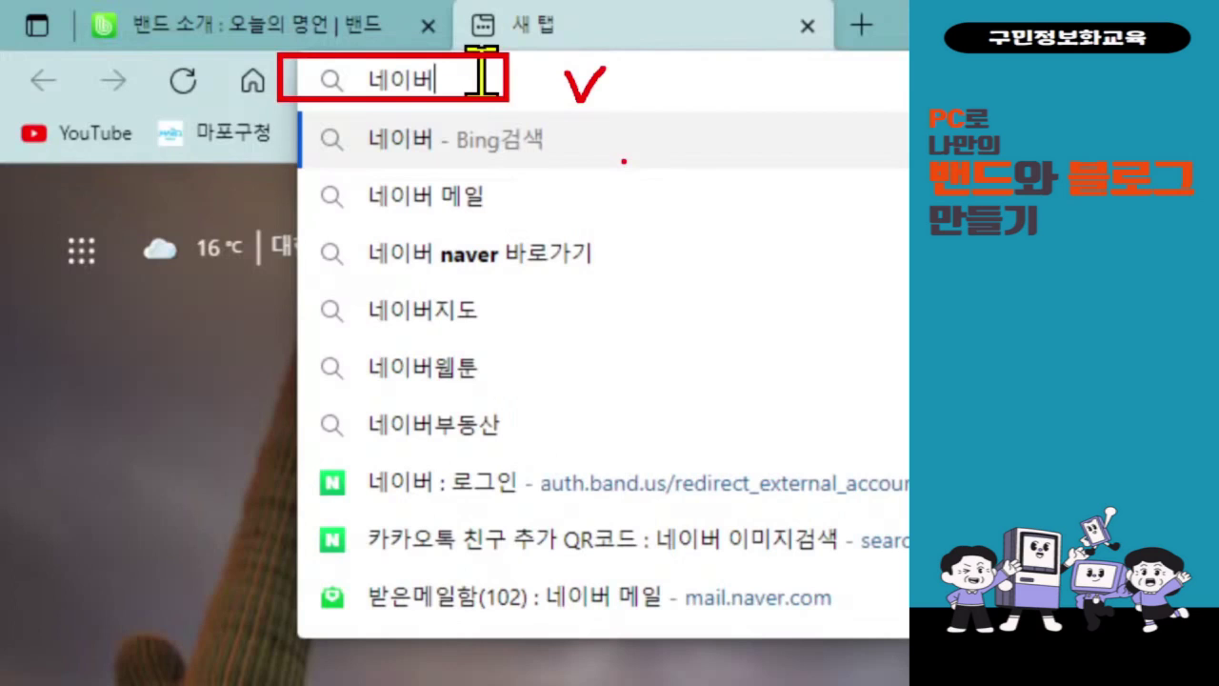
key(Return)
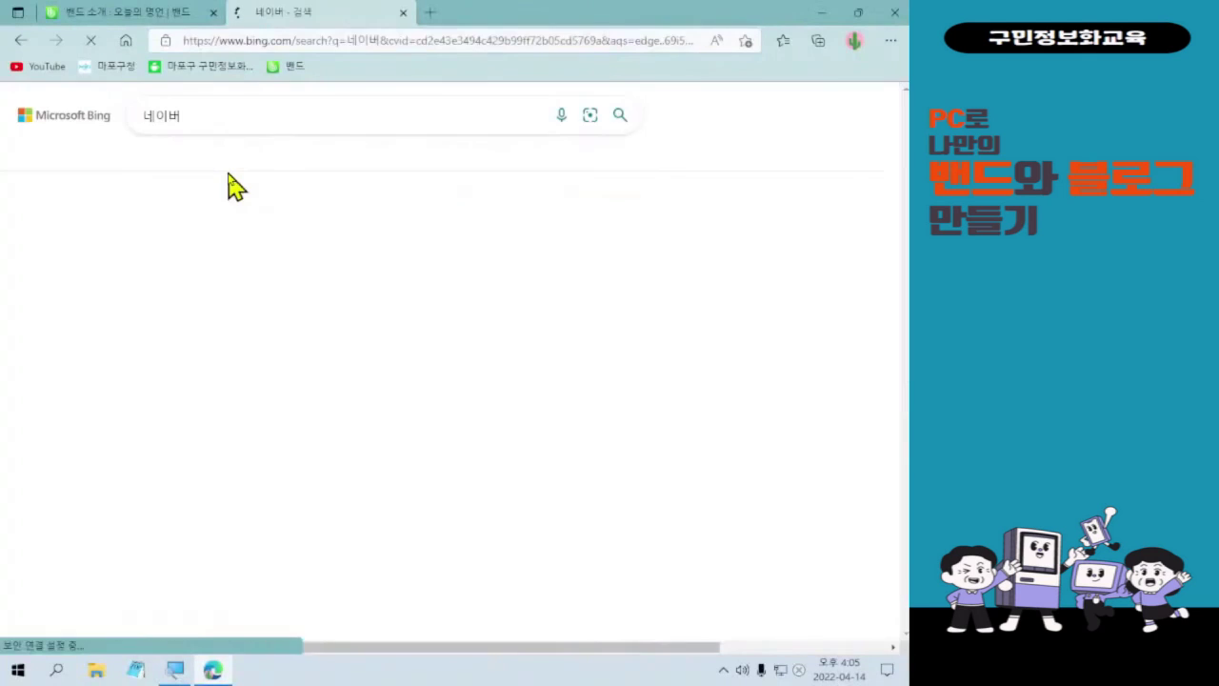
mouse_move(132, 205)
mouse_down()
mouse_move(257, 262)
mouse_move(284, 248)
mouse_move(305, 255)
mouse_move(342, 207)
mouse_up()
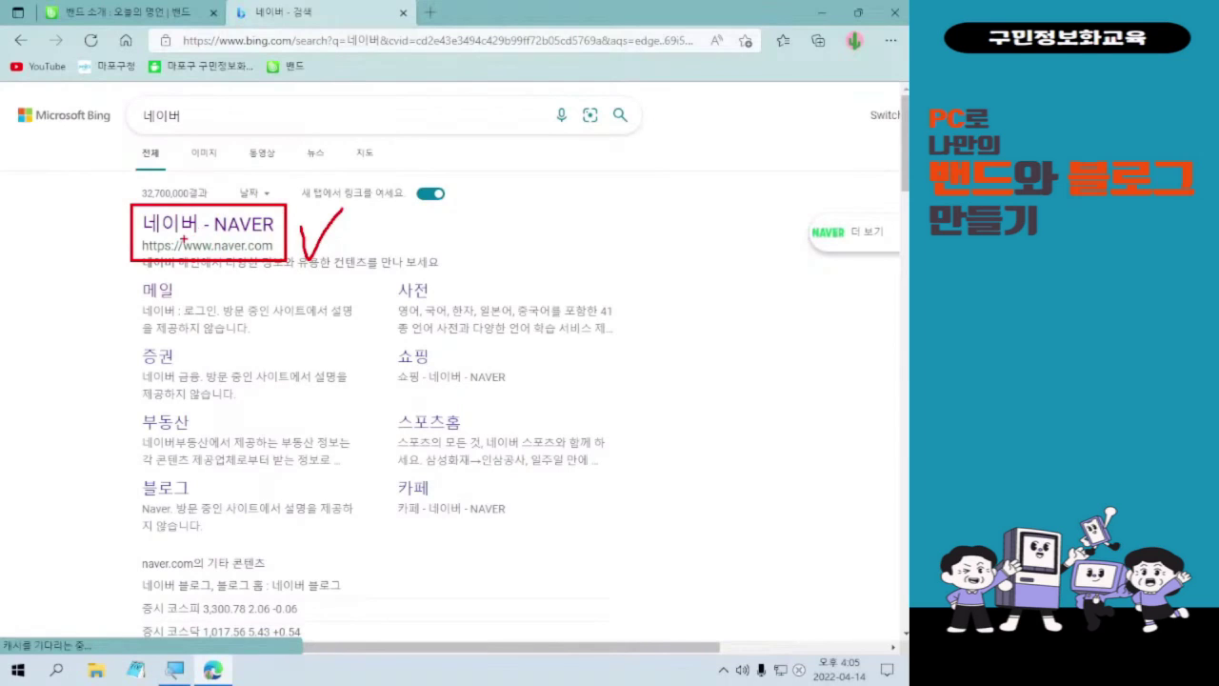
click(179, 229)
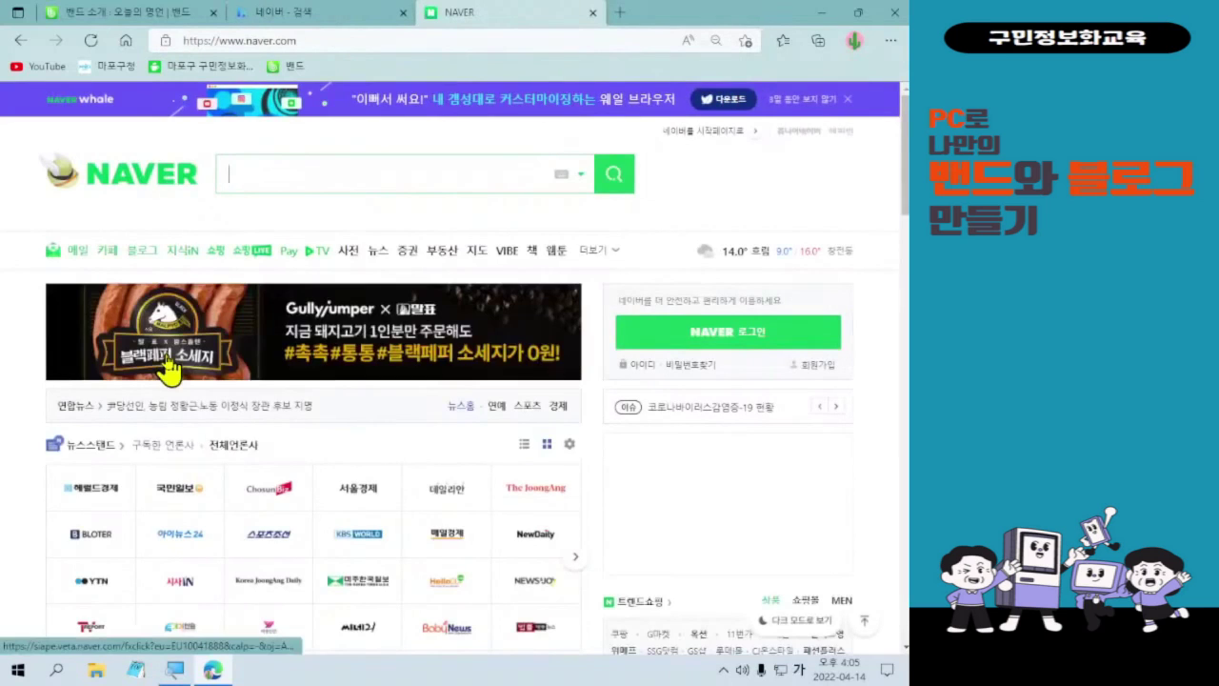
- Sign in to Naver with the account ID and password
click(739, 345)
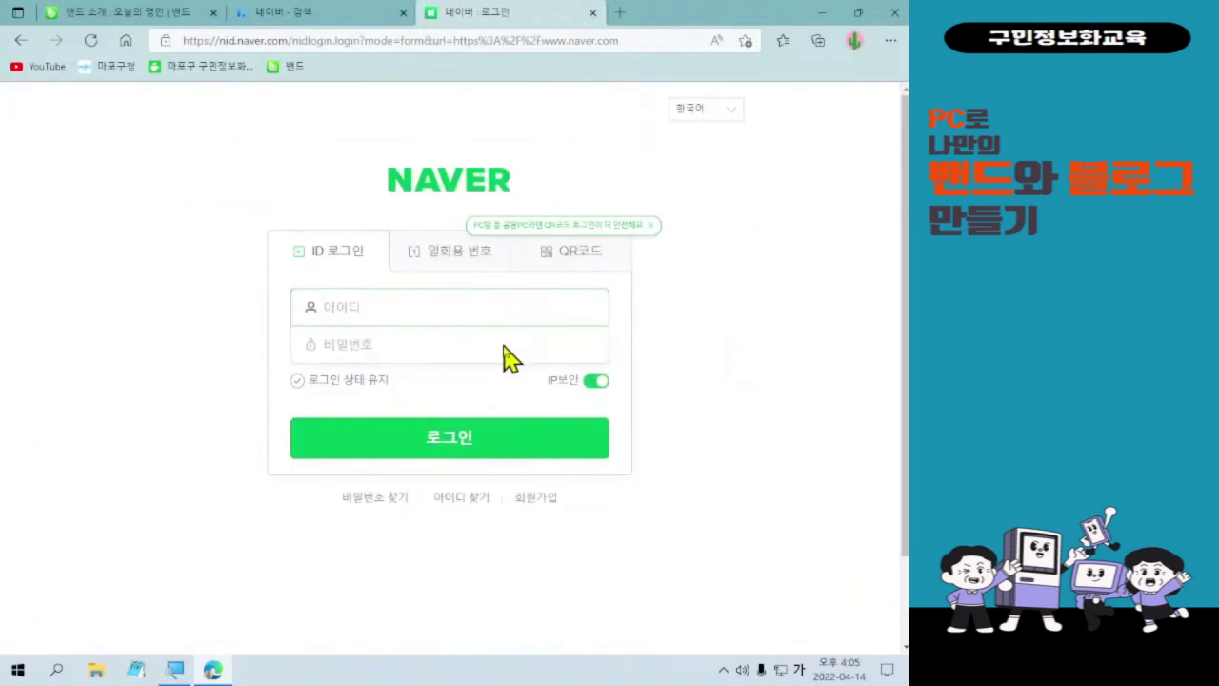
text(ㅗ몬)
key(BackSpace)
key(BackSpace)
key(BackSpace)
key(Hangul)
key(Tab)
text(********)
key(Return)
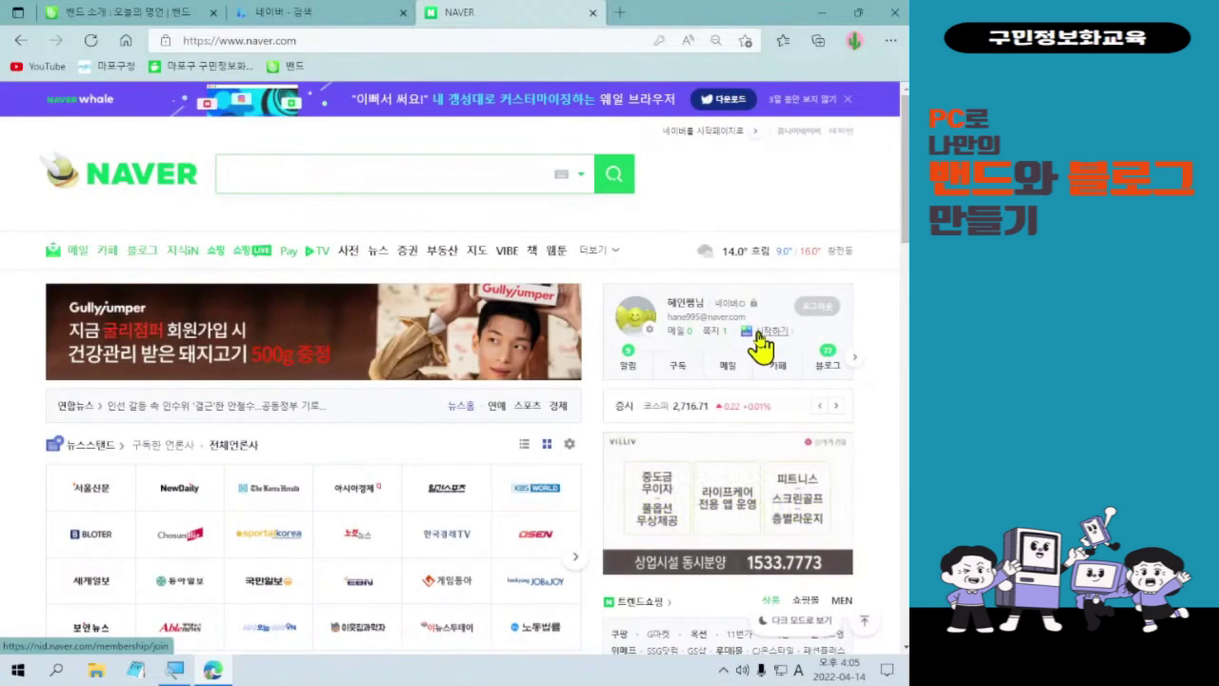
- Go to Naver Mail and start a 내게쓰기 write-to-myself email
key(alt+f)
key(Escape)
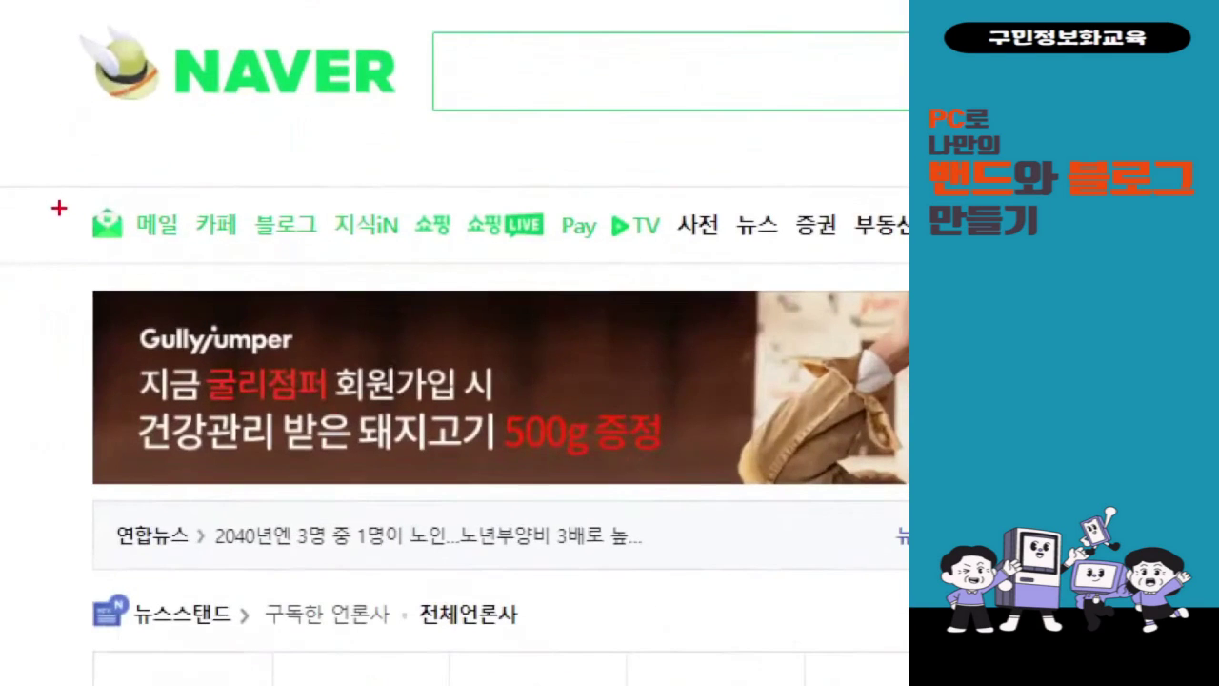
drag(59, 208, 211, 263)
mouse_move(143, 162)
mouse_down()
mouse_move(171, 204)
mouse_move(214, 125)
mouse_up()
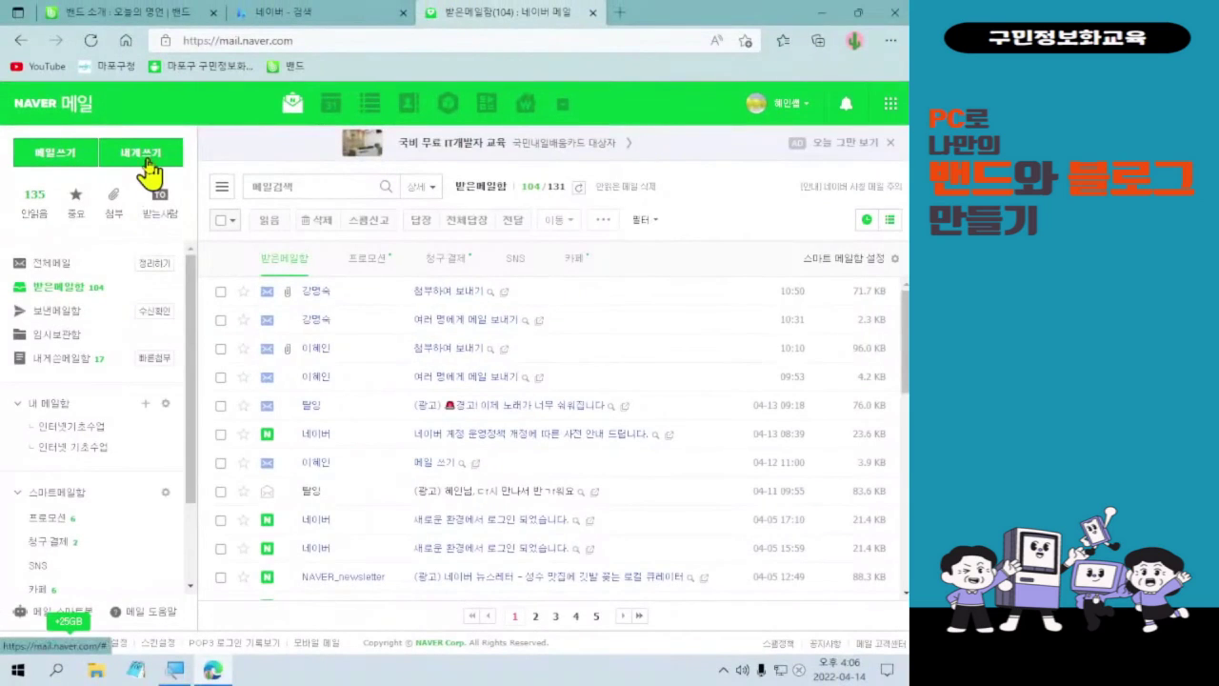
click(147, 163)
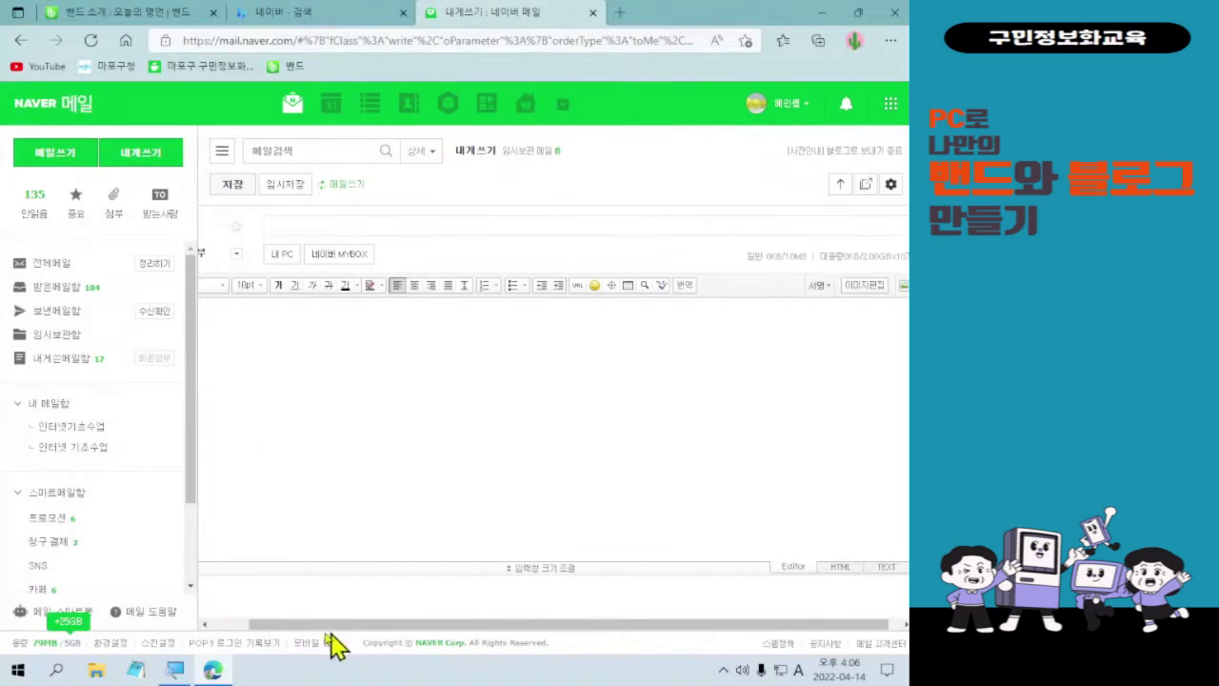
- Type the subject 우리 밴드로 놀러오세요! and move into the empty message body
drag(305, 625, 185, 625)
click(333, 226)
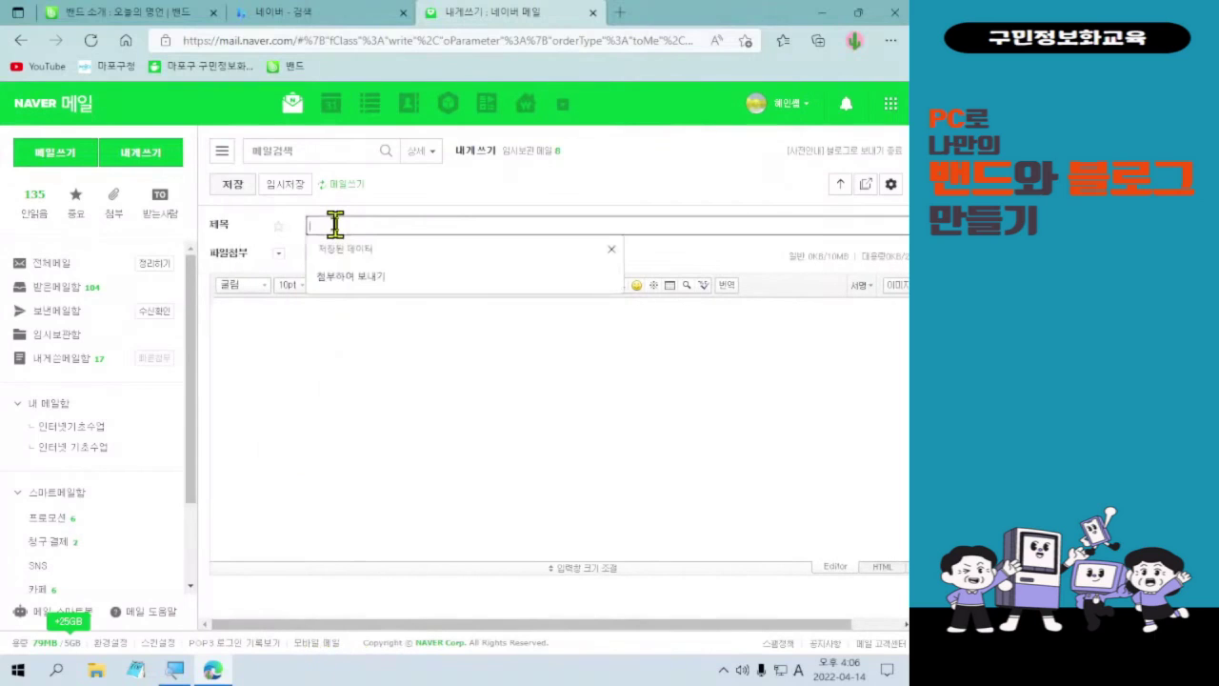
click(335, 225)
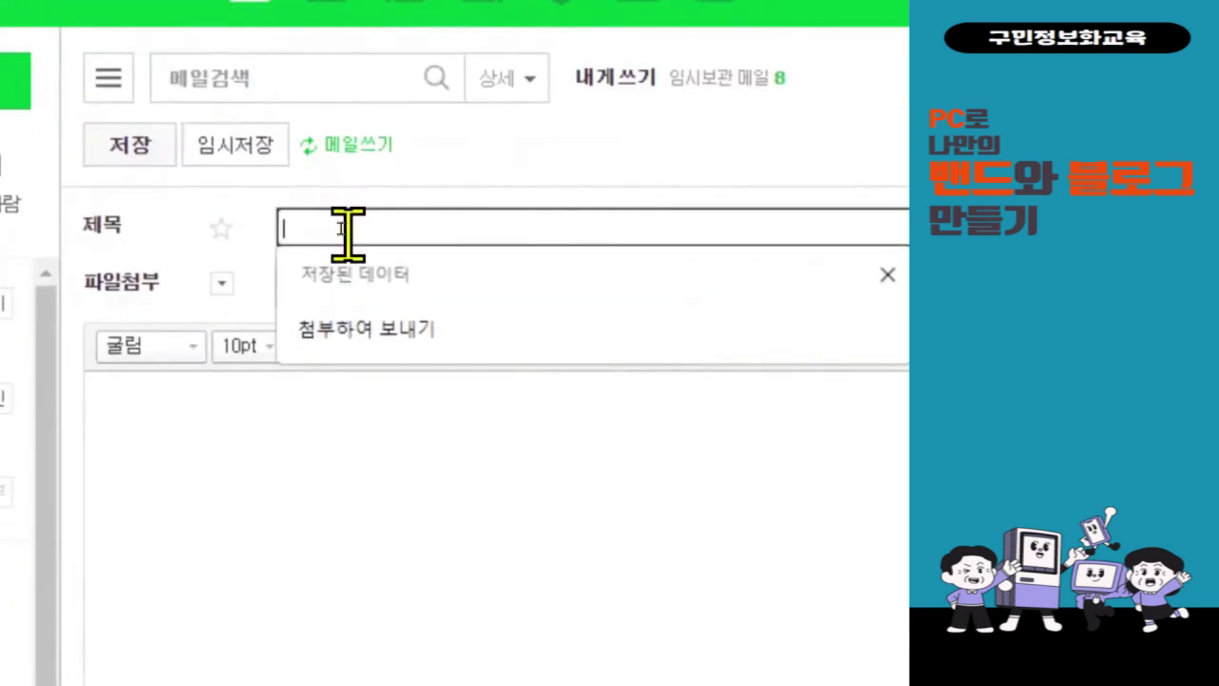
text(qose)
key(BackSpace)
key(BackSpace)
key(BackSpace)
key(BackSpace)
text(외)
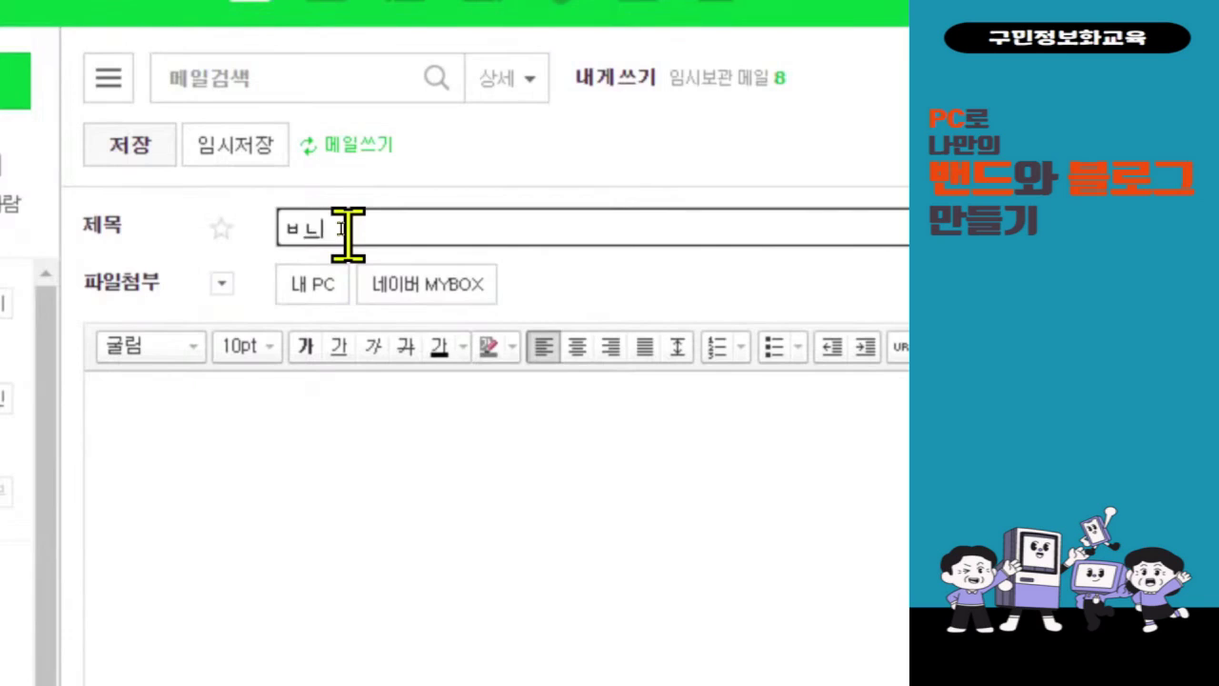
text(리 )
text(밴드로)
text(드로 놀러오세요)
text(!)
click(297, 578)
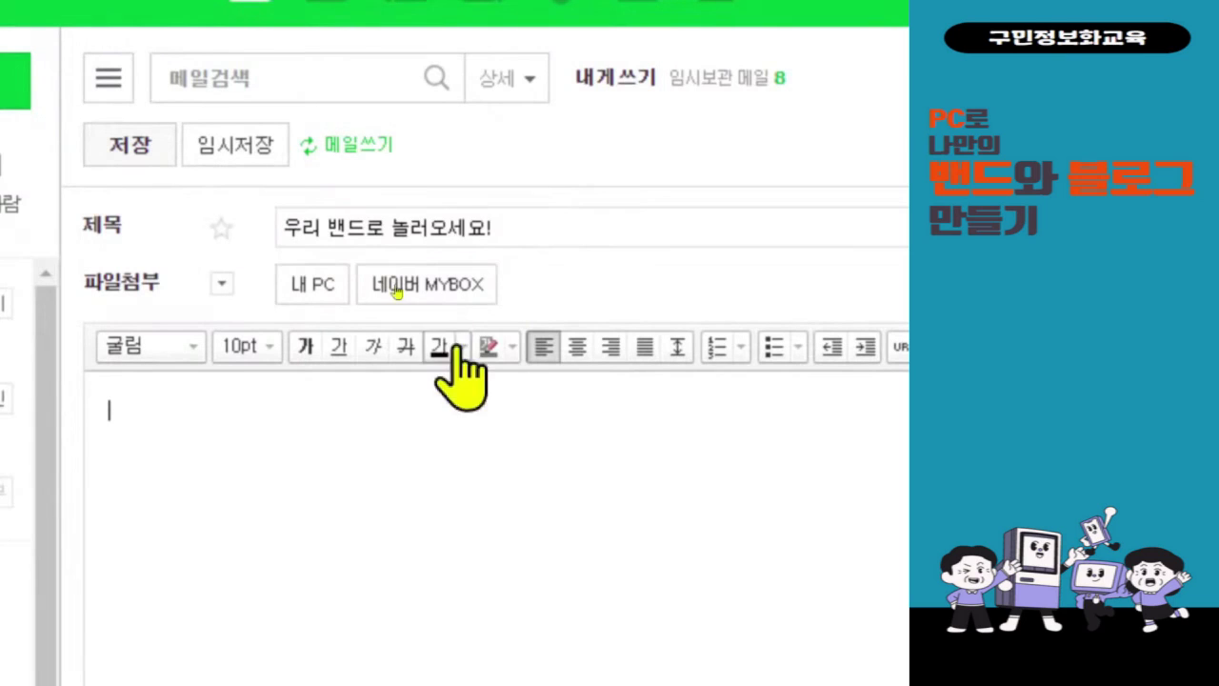
click(317, 435)
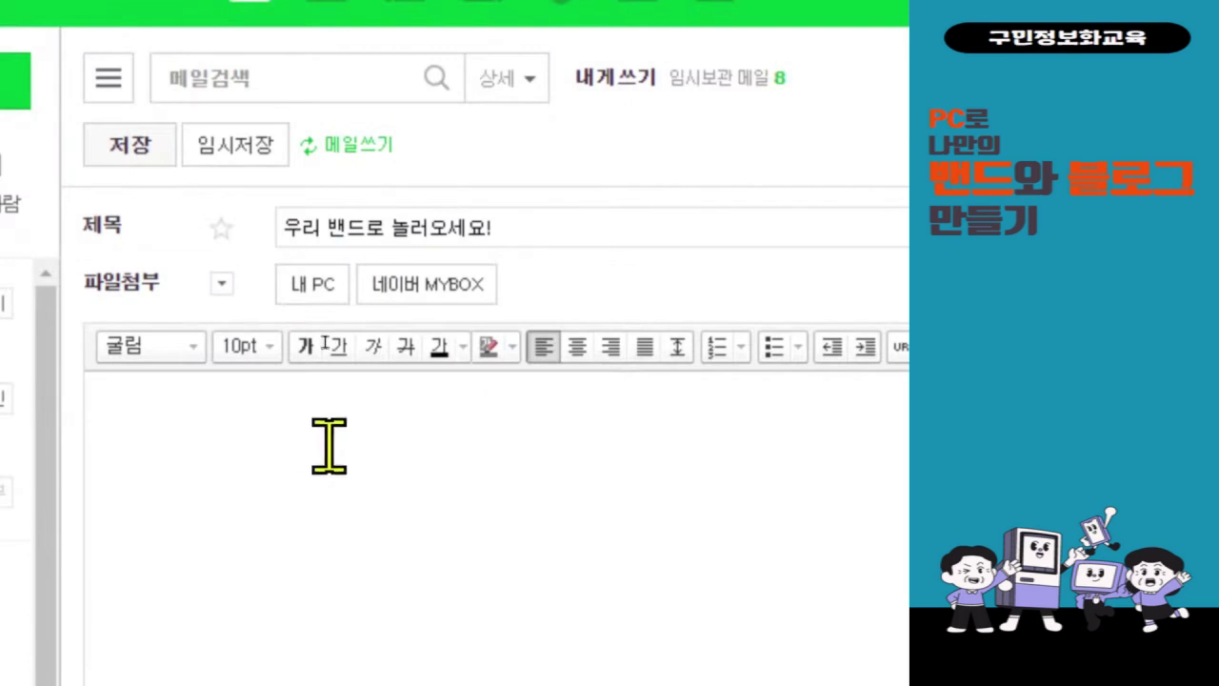
right_click(320, 443)
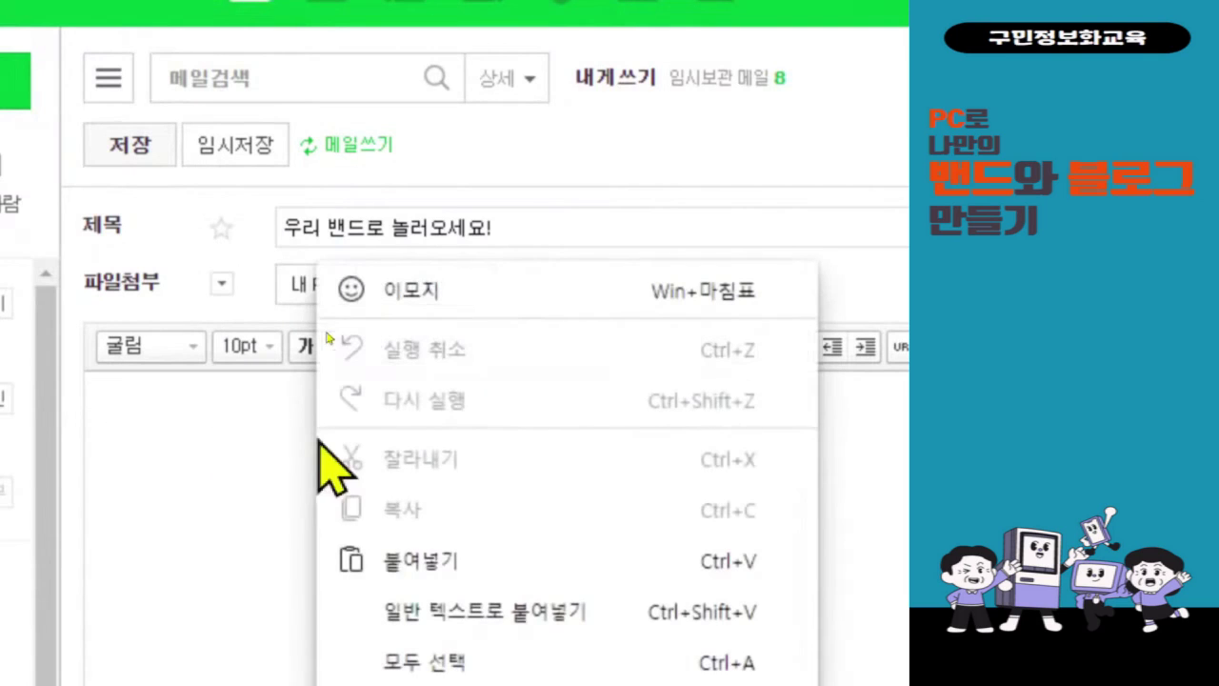
click(397, 558)
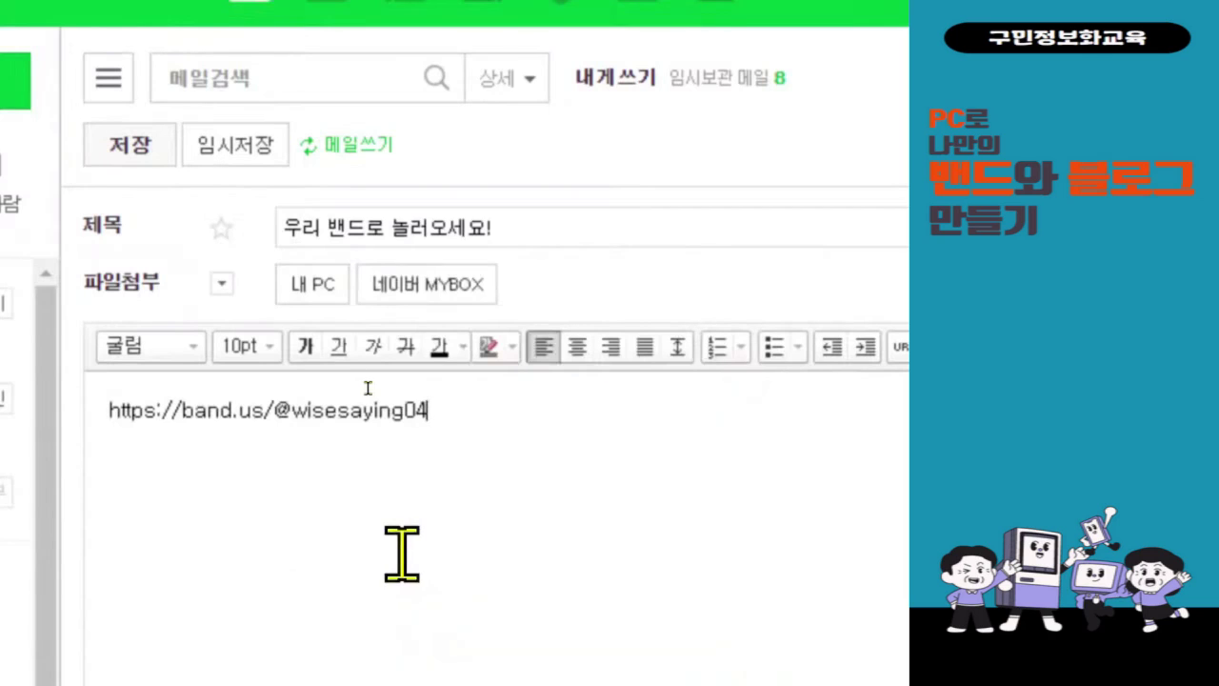
key(ctrl+z)
click(207, 438)
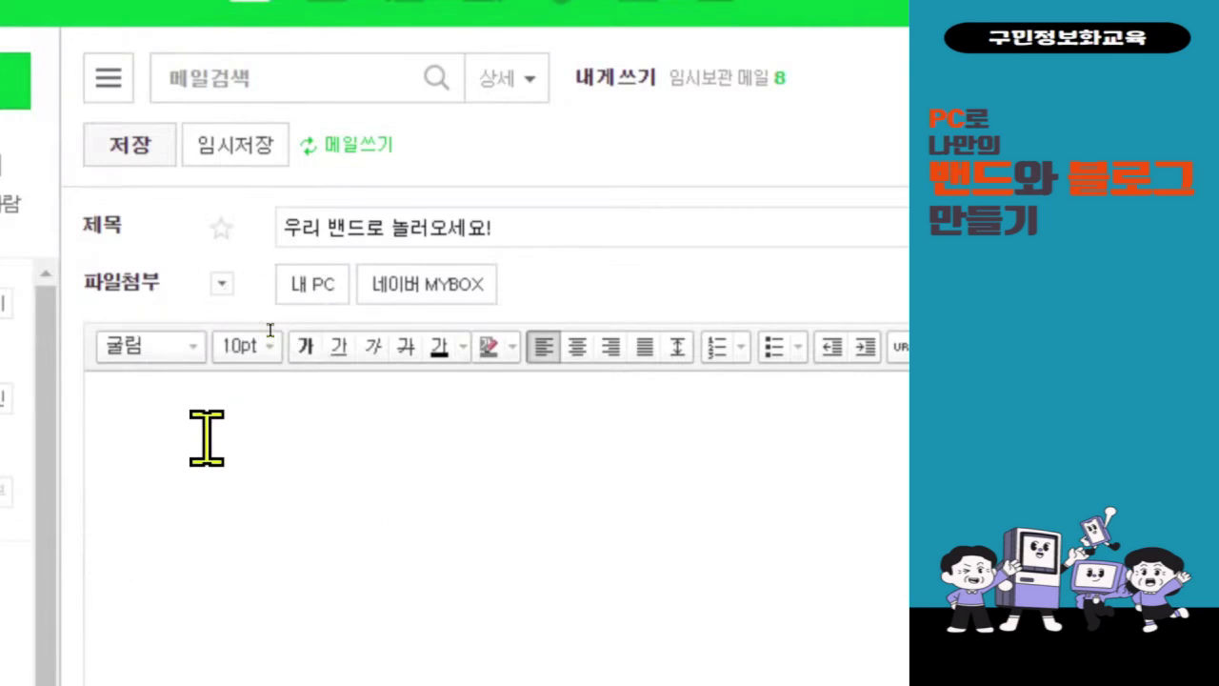
right_click(209, 440)
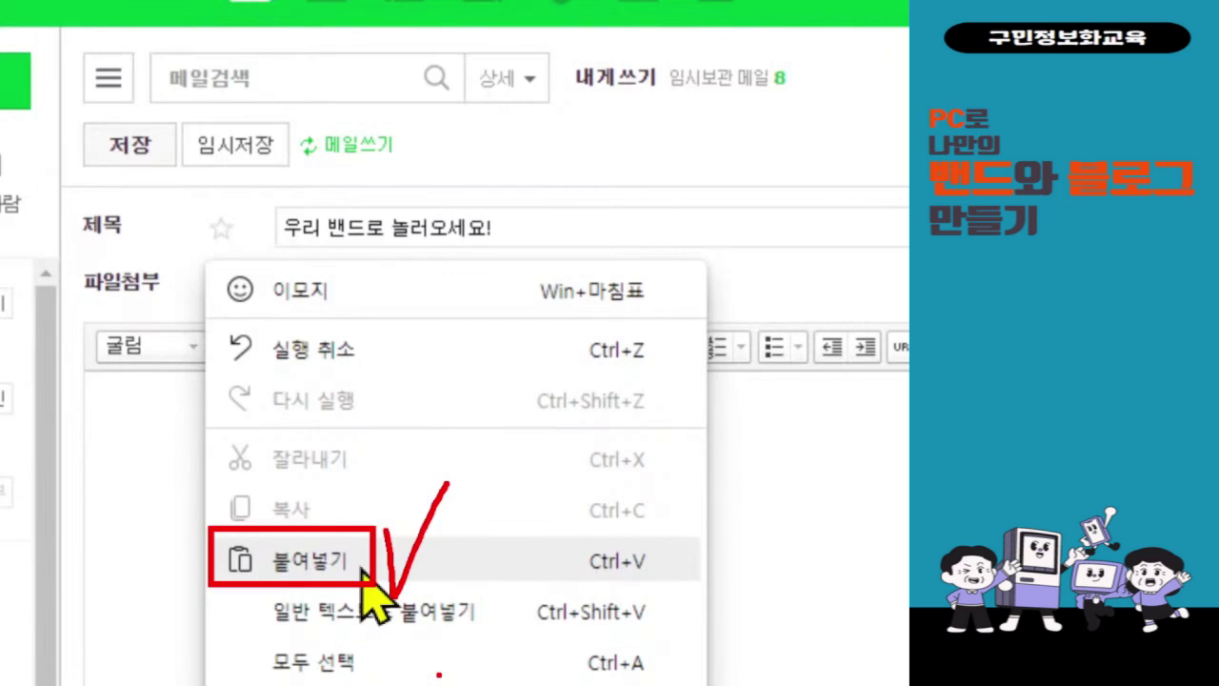
right_click(301, 352)
click(367, 417)
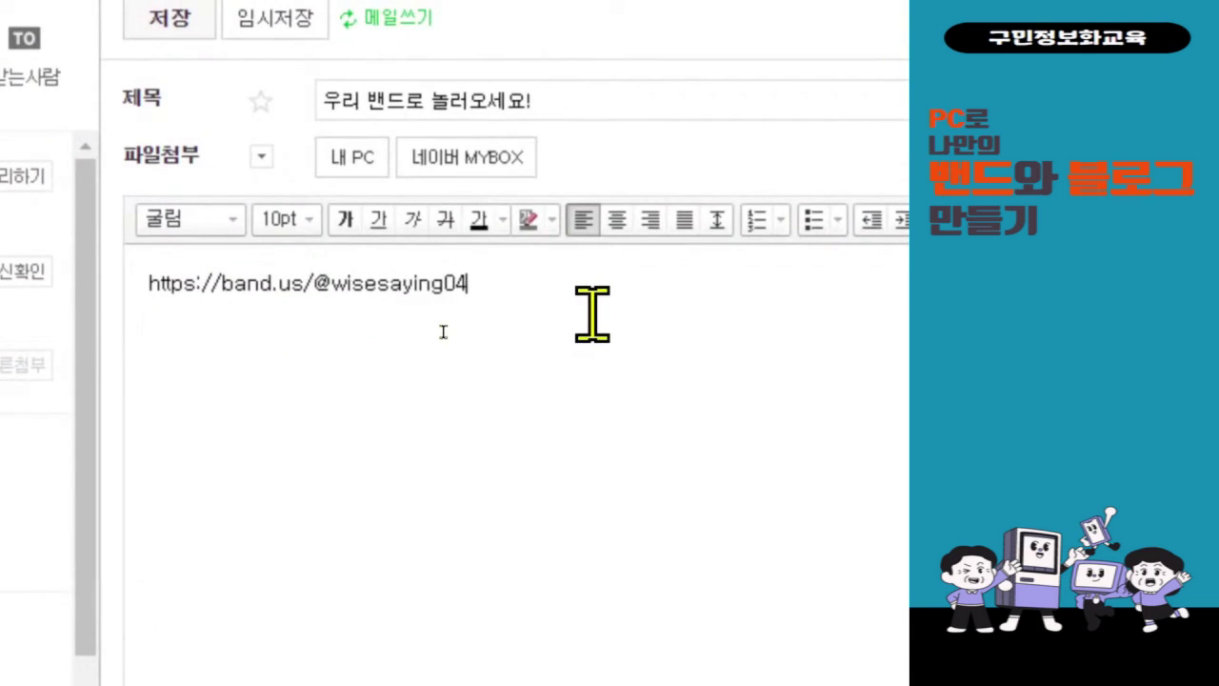
key(Return)
- Type the invitation lines '…밴드로 놀러오셔서 가입하세요!' and '재밌게 활동해봐요^^', fixing a typo
text(오)
text(리 밴)
text(드로 놀레)
text(오시고)
key(BackSpace)
key(BackSpace)
key(BackSpace)
text(셔서 가입하세요!)
key(Return)
text(재밌게 활동해봐요^^)
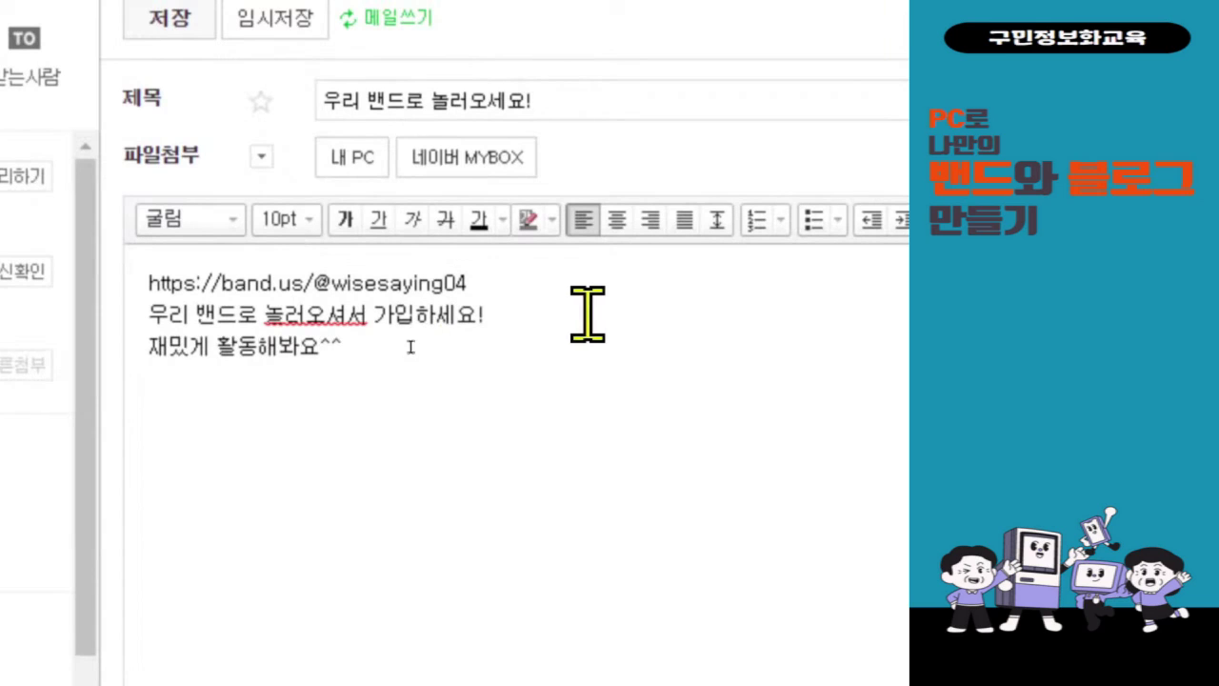
- Set the whole body text to 14pt 돋움체 and touch up the 놀러오셔서 wording
drag(372, 427, 71, 273)
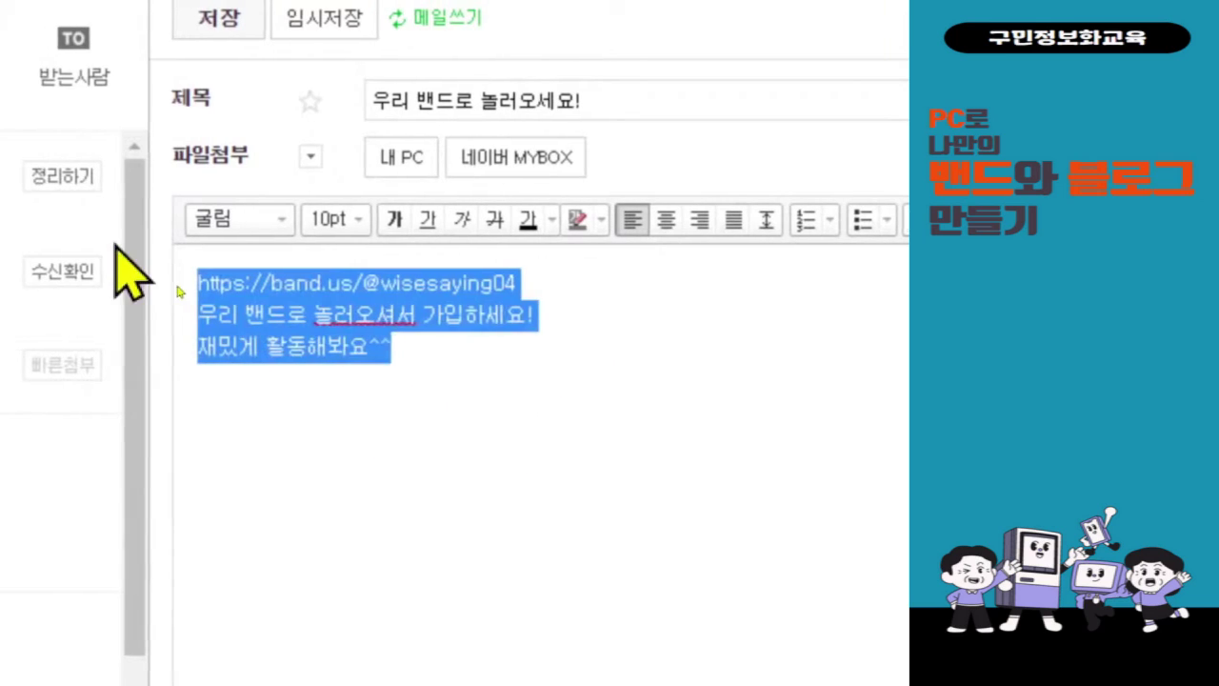
click(369, 221)
click(435, 443)
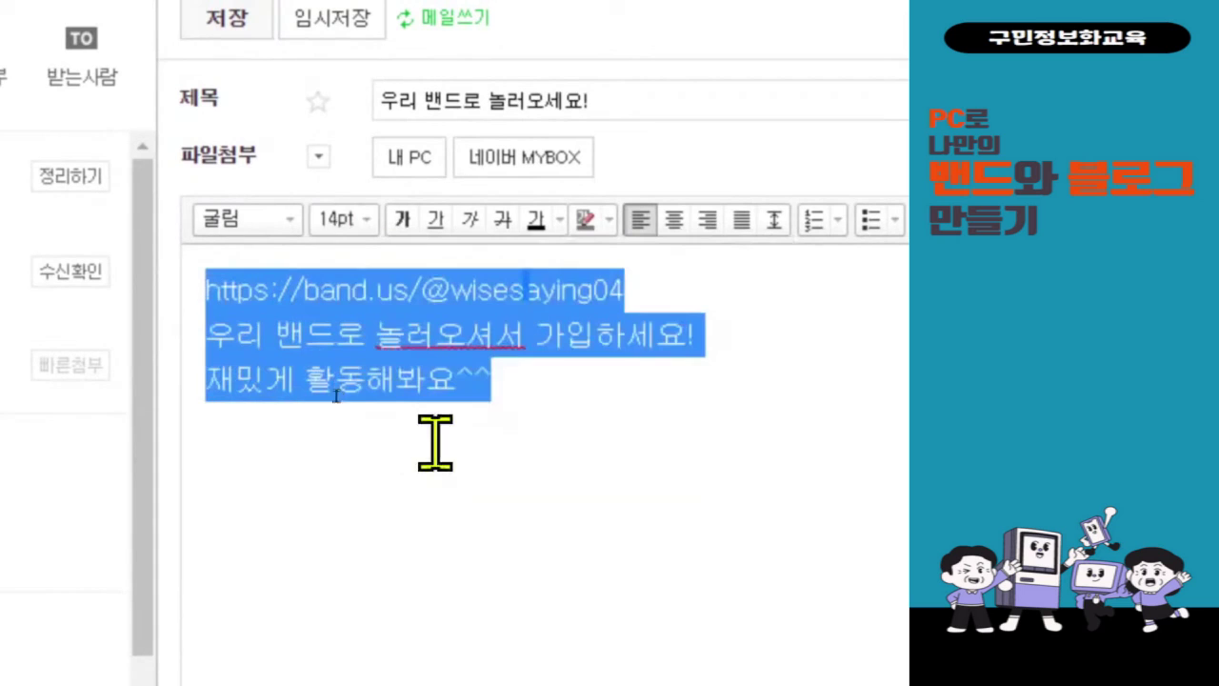
click(252, 220)
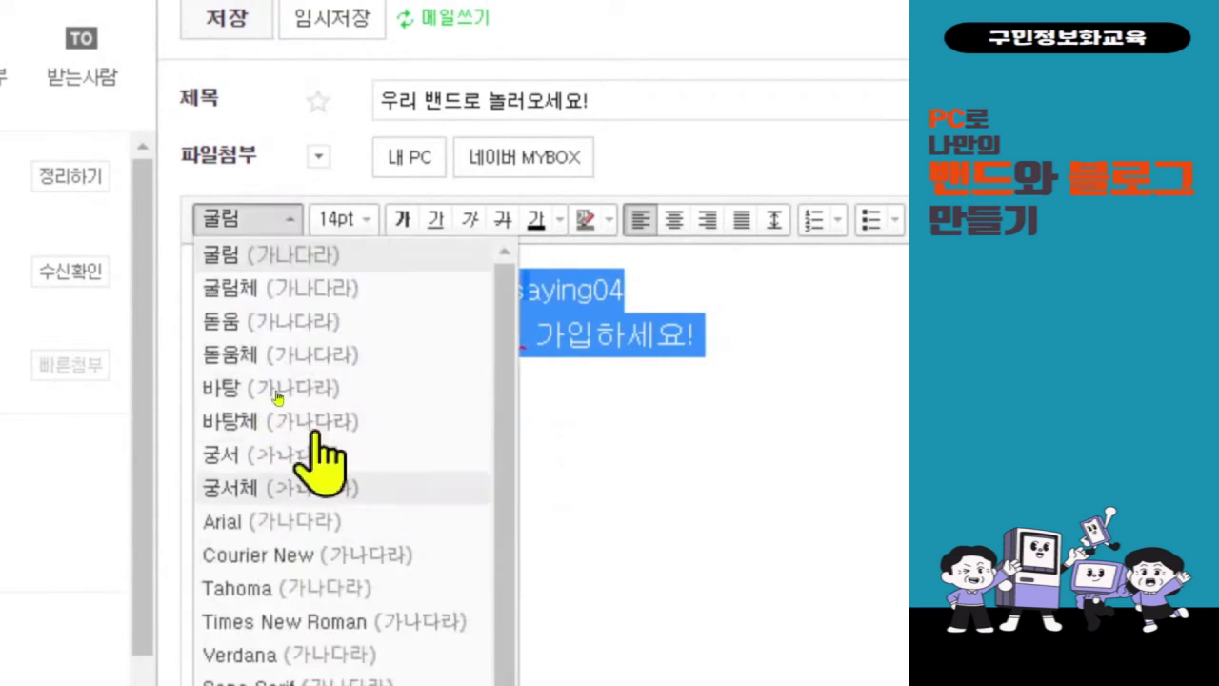
click(286, 357)
click(428, 412)
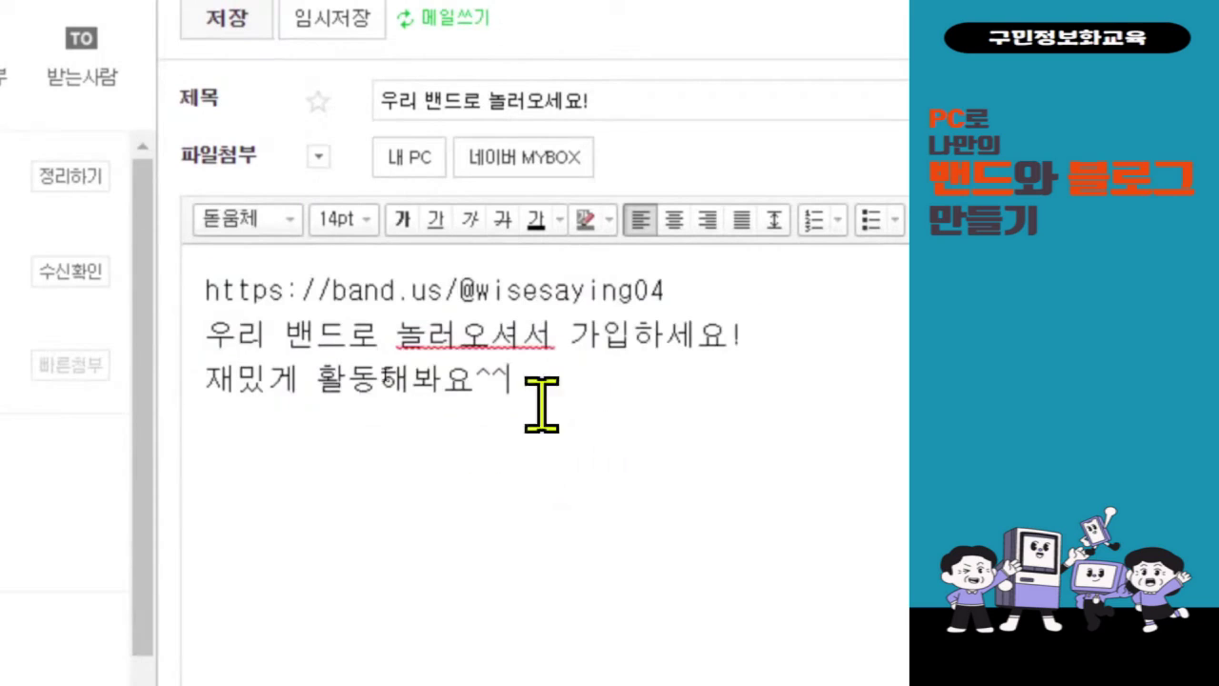
click(472, 333)
click(560, 424)
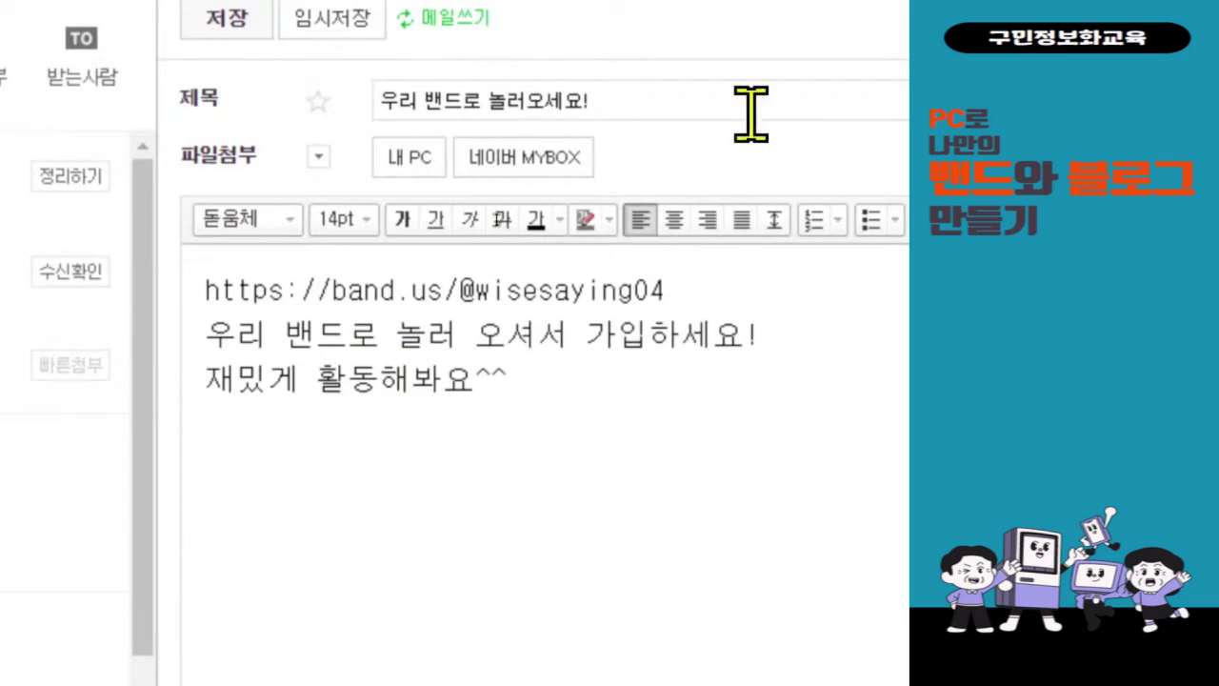
scroll(762, 115, up, 1)
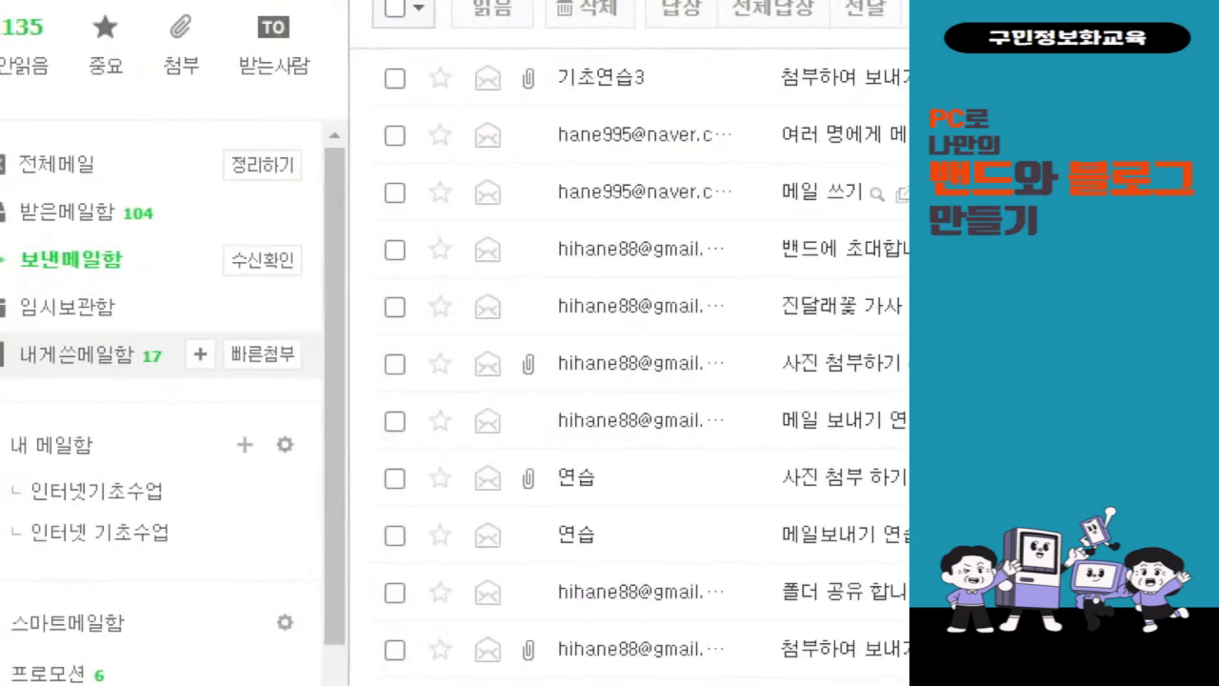
- Open the 우리 밴드로 놀러오세요! note from 내게쓴메일함 and follow its band link
mouse_move(8, 369)
mouse_down()
mouse_move(185, 436)
mouse_move(223, 436)
mouse_up()
mouse_move(225, 329)
mouse_down()
mouse_move(259, 394)
mouse_move(308, 328)
mouse_up()
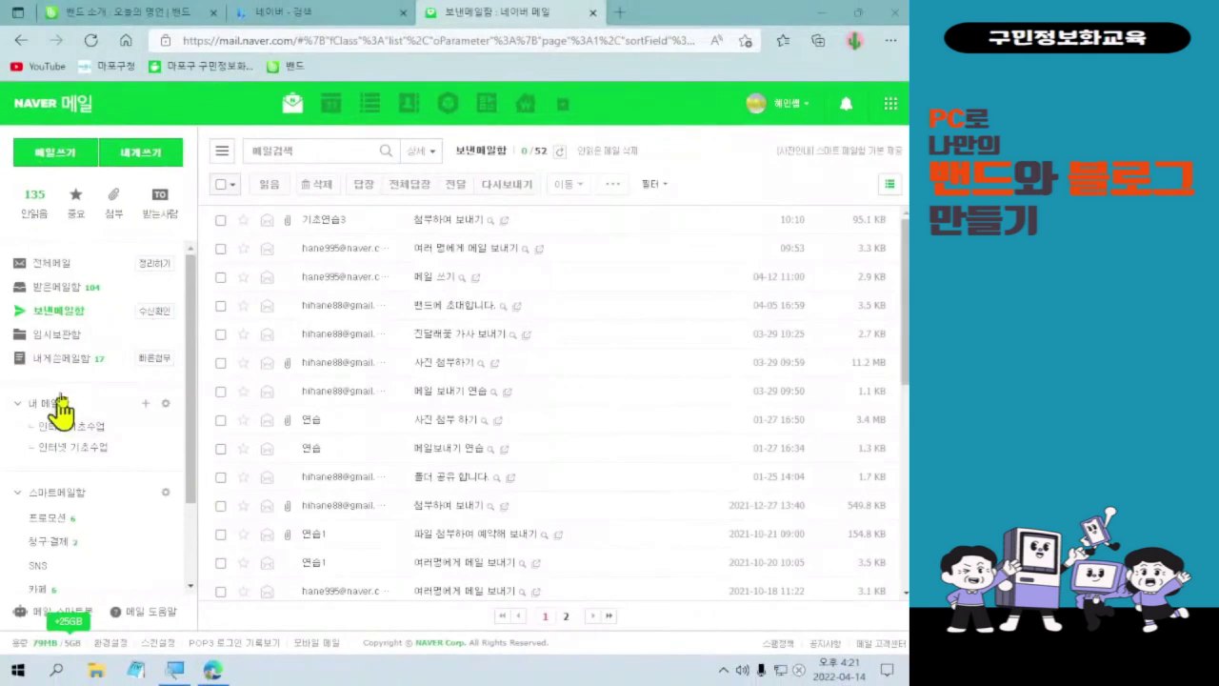
click(67, 366)
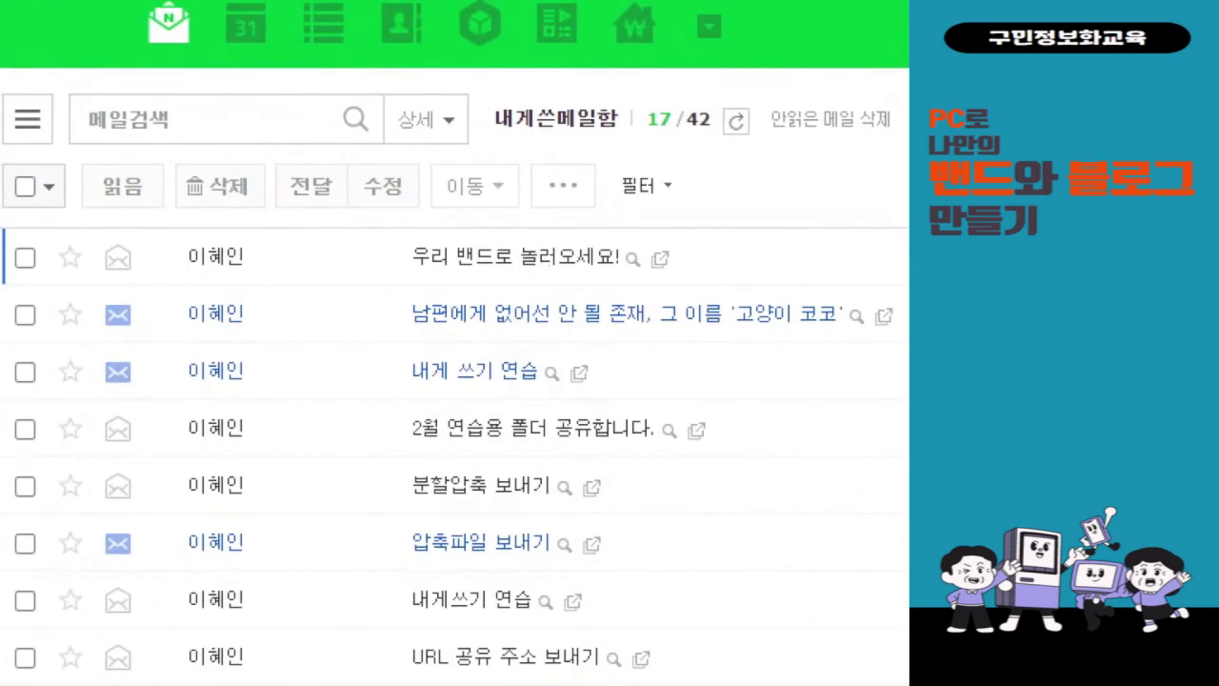
mouse_move(389, 238)
mouse_down()
mouse_move(710, 278)
mouse_move(783, 239)
mouse_up()
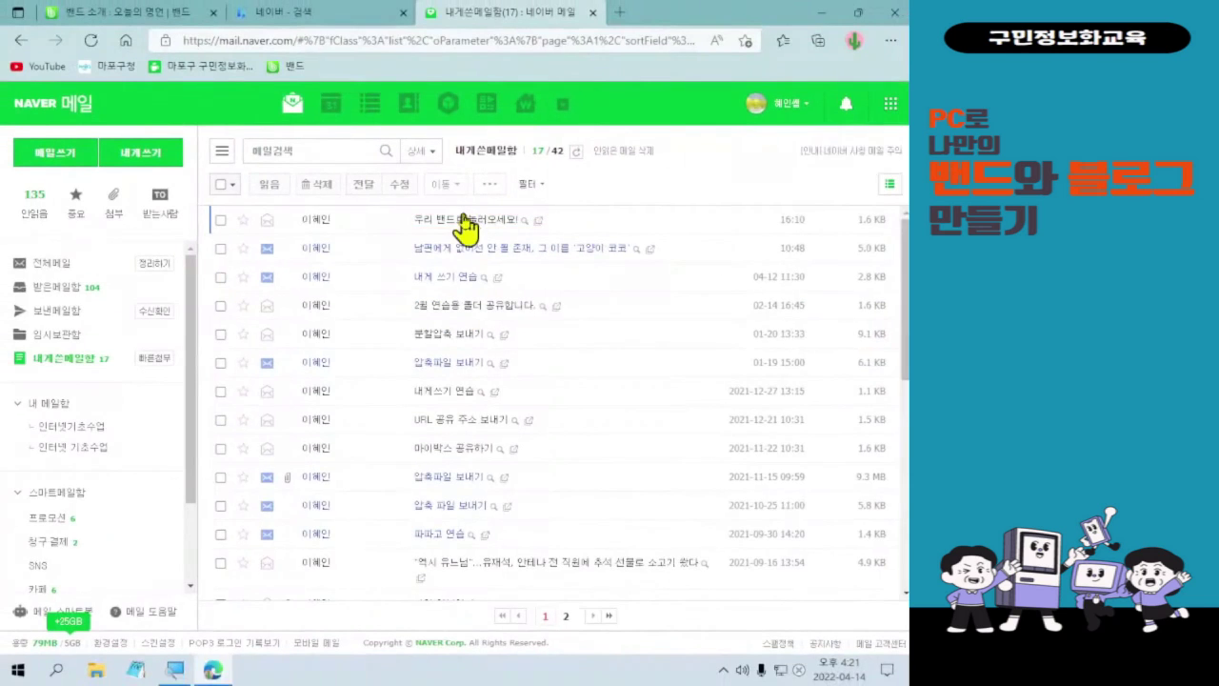
click(562, 255)
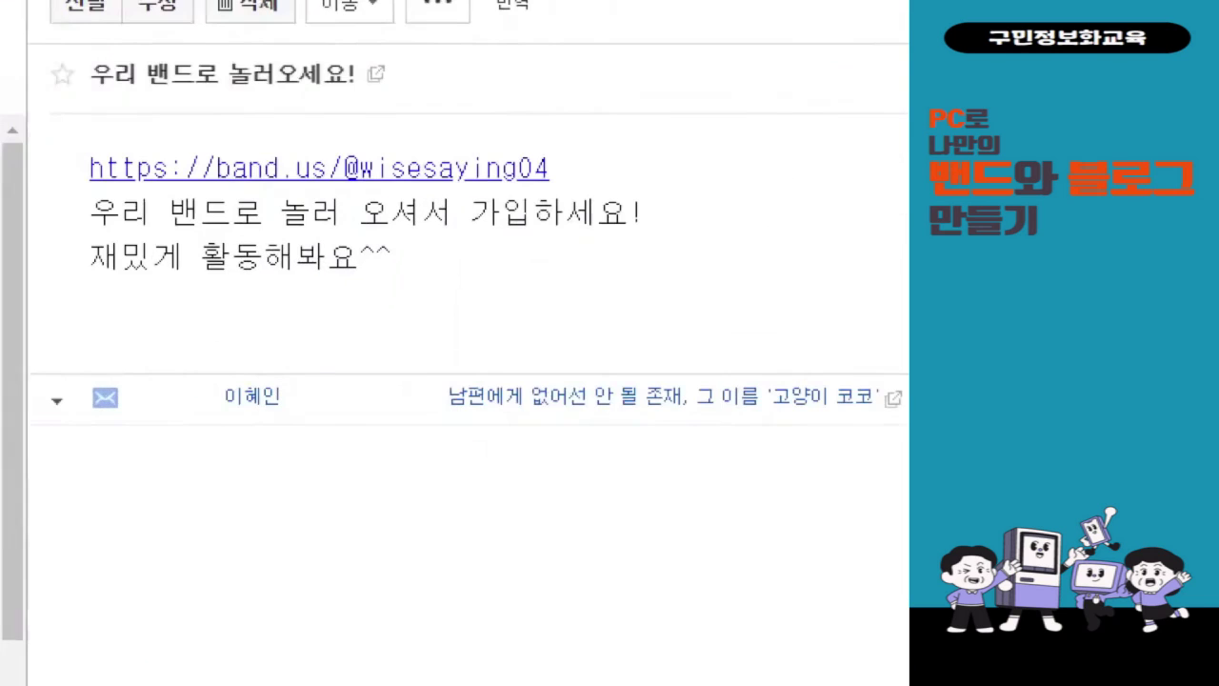
drag(50, 140, 598, 190)
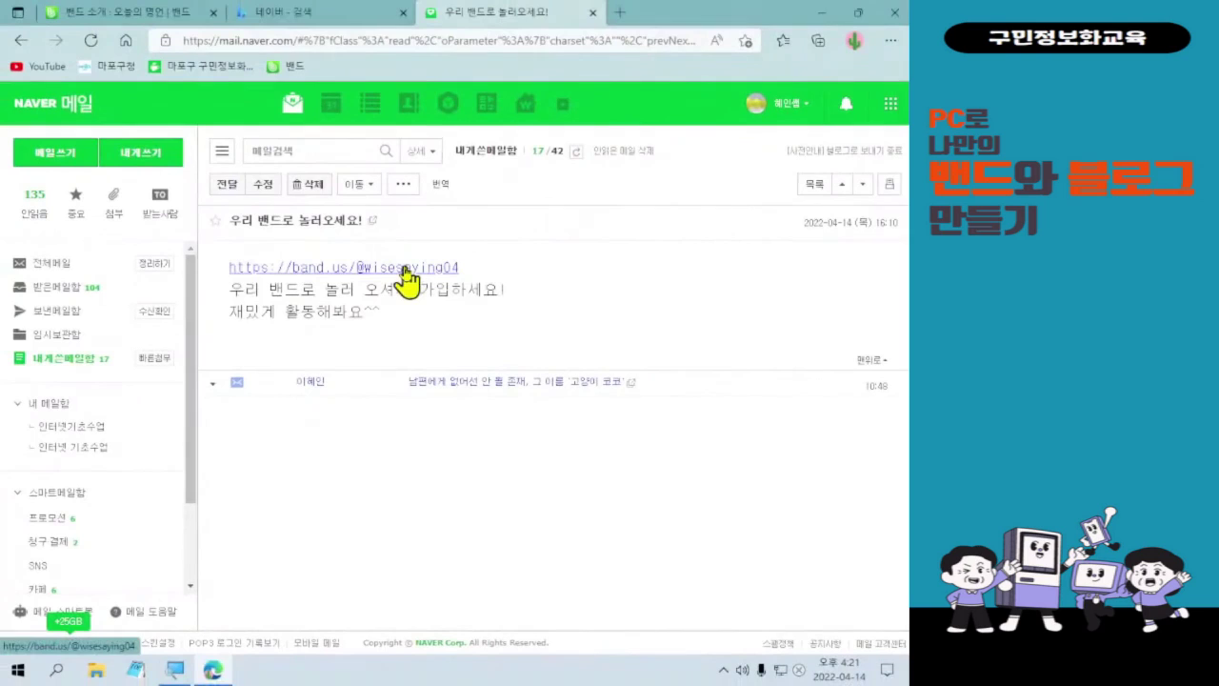
click(408, 272)
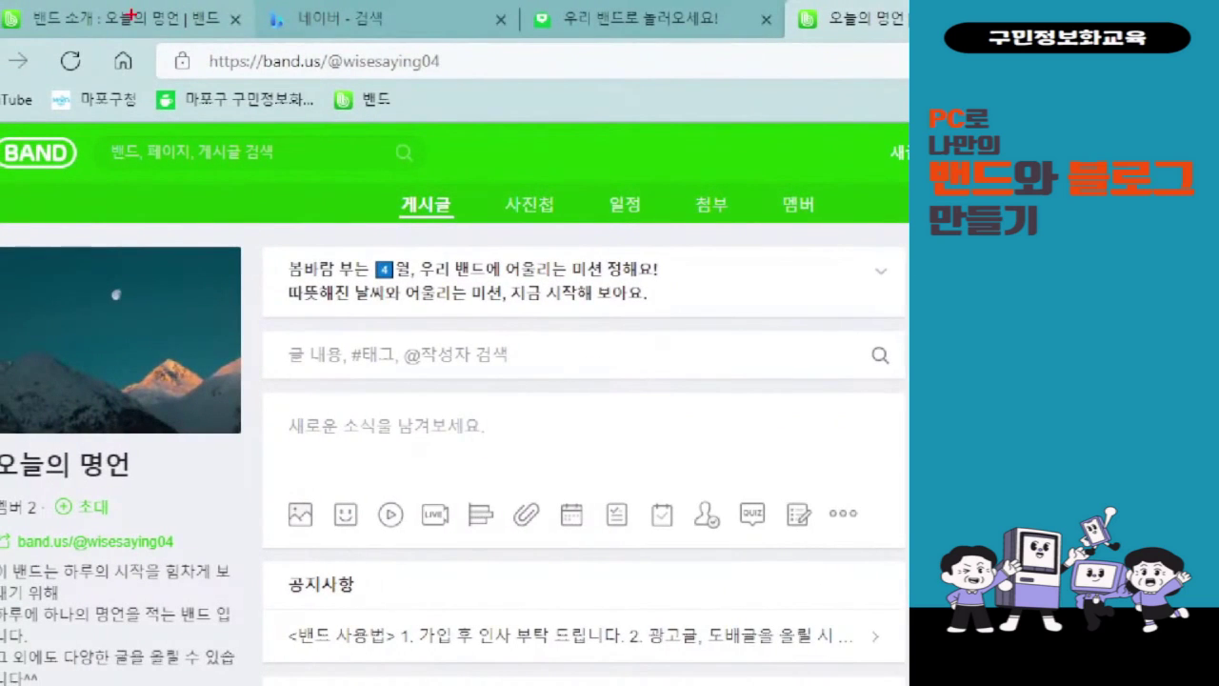
- Close the 밴드 소개, 네이버 - 검색 and 우리 밴드로 놀러오세요! tabs
mouse_move(240, 27)
mouse_down()
mouse_move(223, 38)
mouse_move(242, 6)
mouse_up()
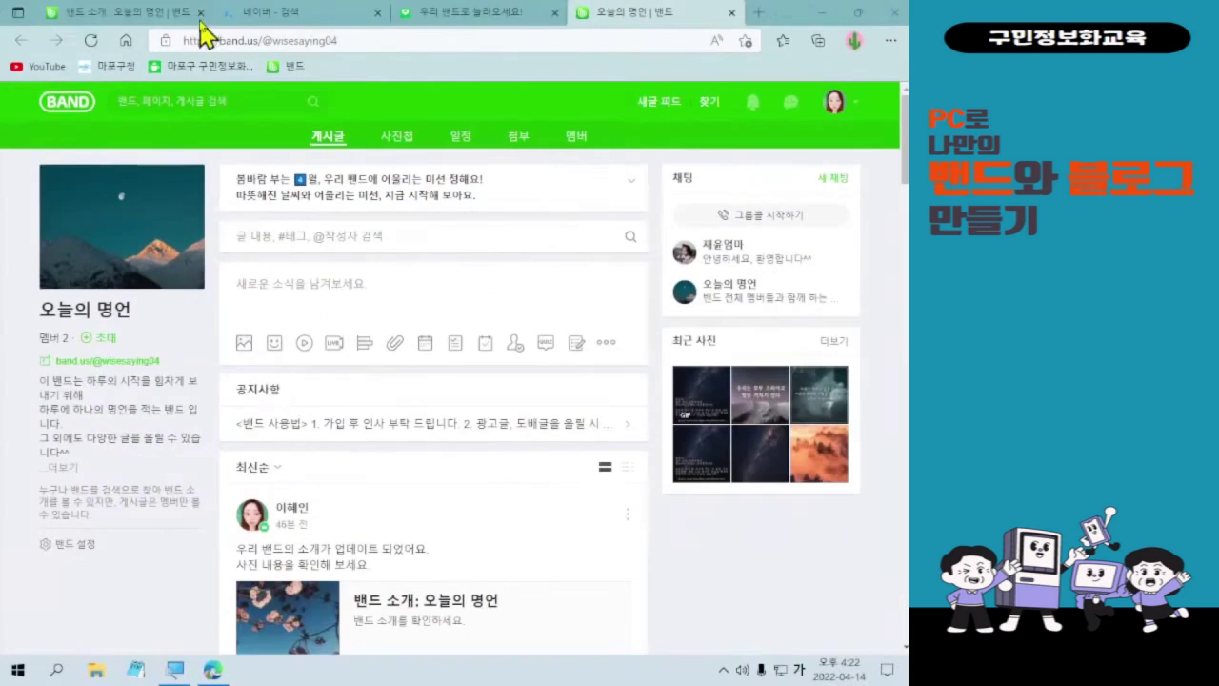
click(200, 12)
click(200, 12)
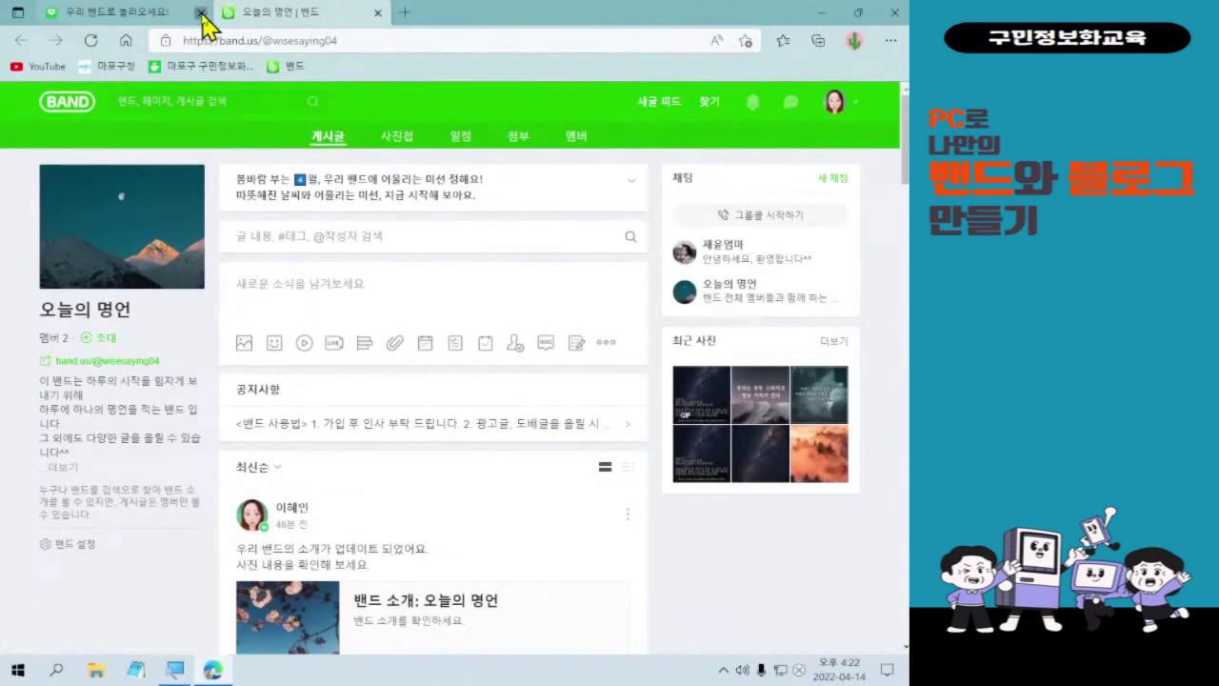
click(200, 13)
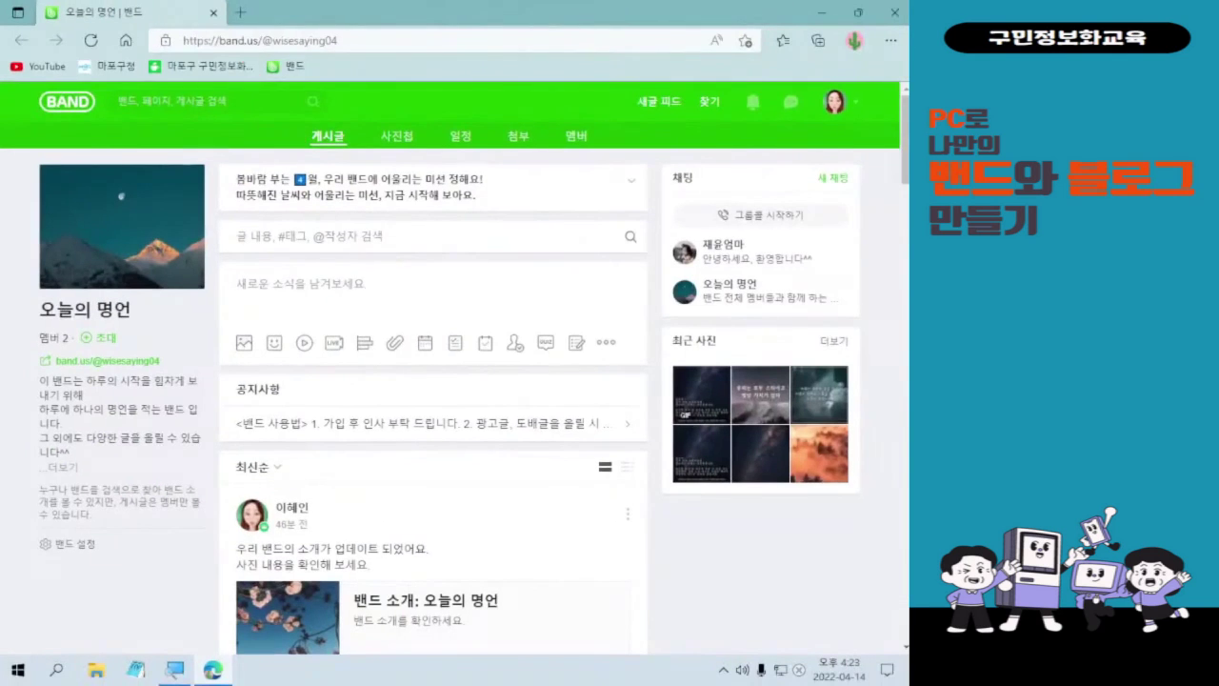
- Select the 오늘의 명언 band page address in the address bar for replacing
click(520, 80)
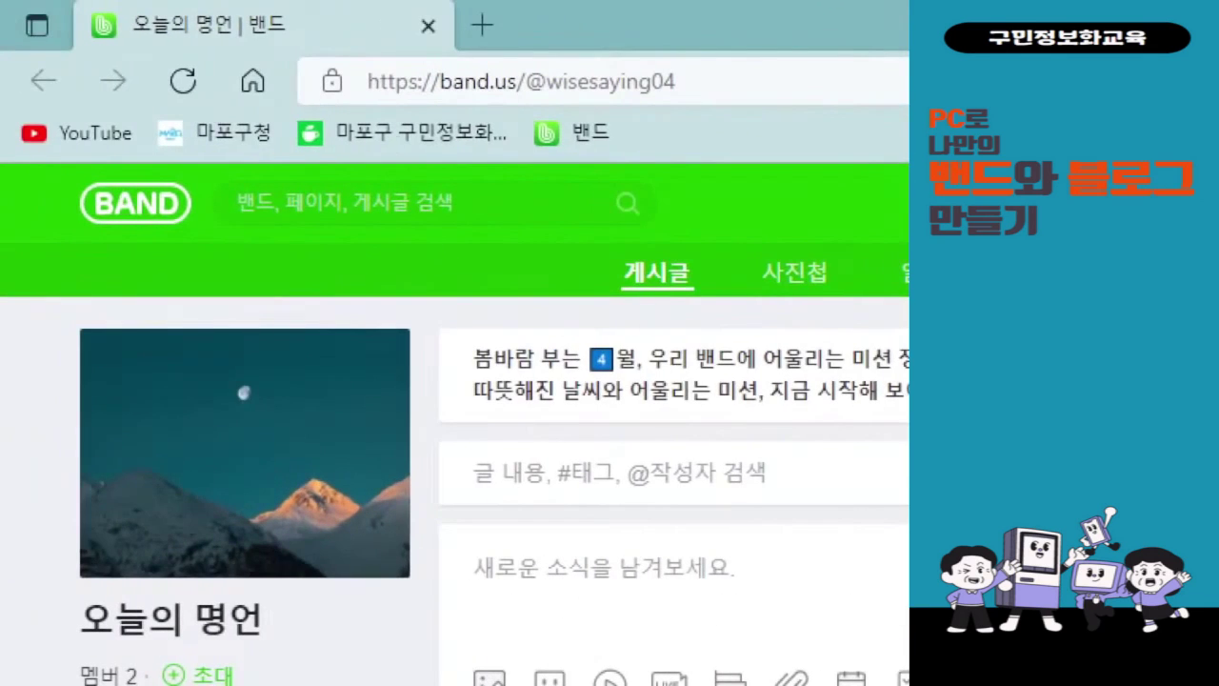
mouse_move(284, 47)
mouse_down()
mouse_move(644, 120)
mouse_move(760, 116)
mouse_up()
drag(652, 124, 566, 426)
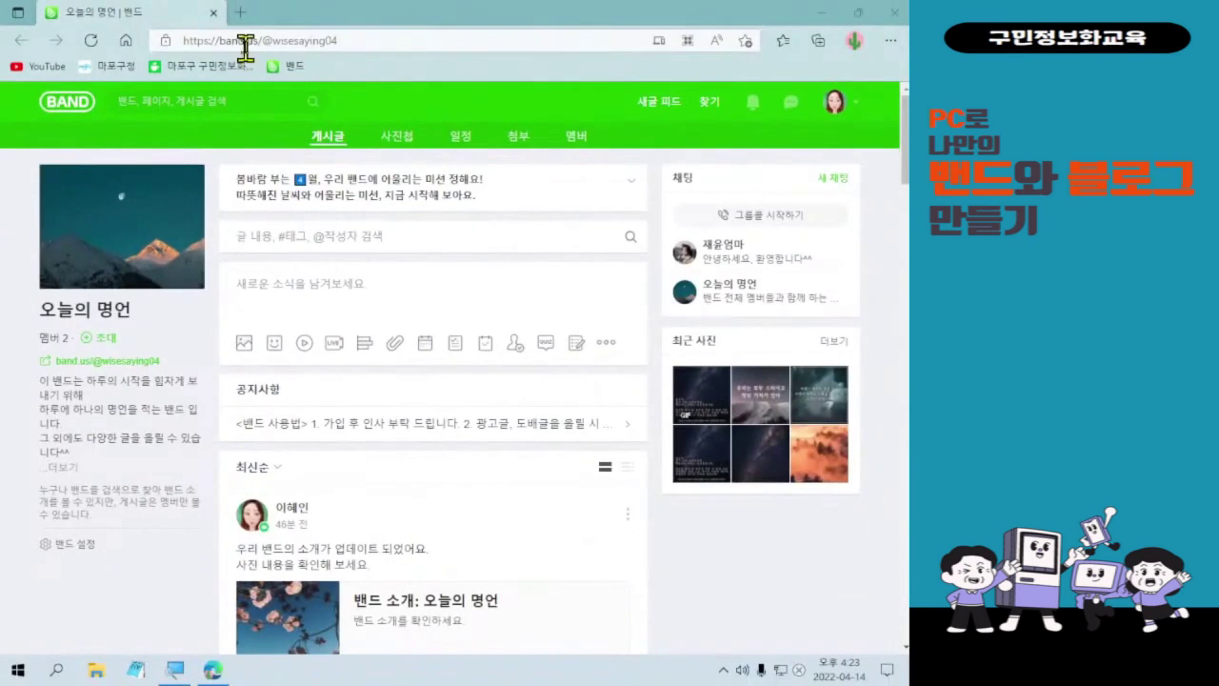
click(246, 43)
key(BackSpace)
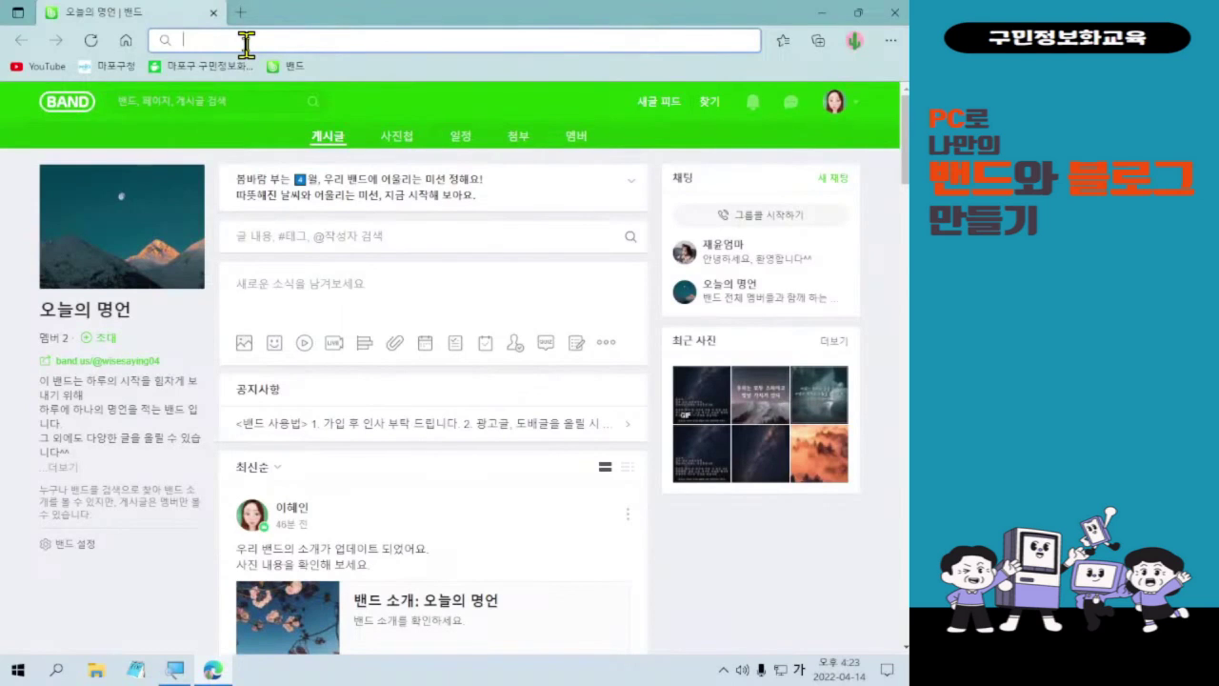
text(미리캠퍼스)
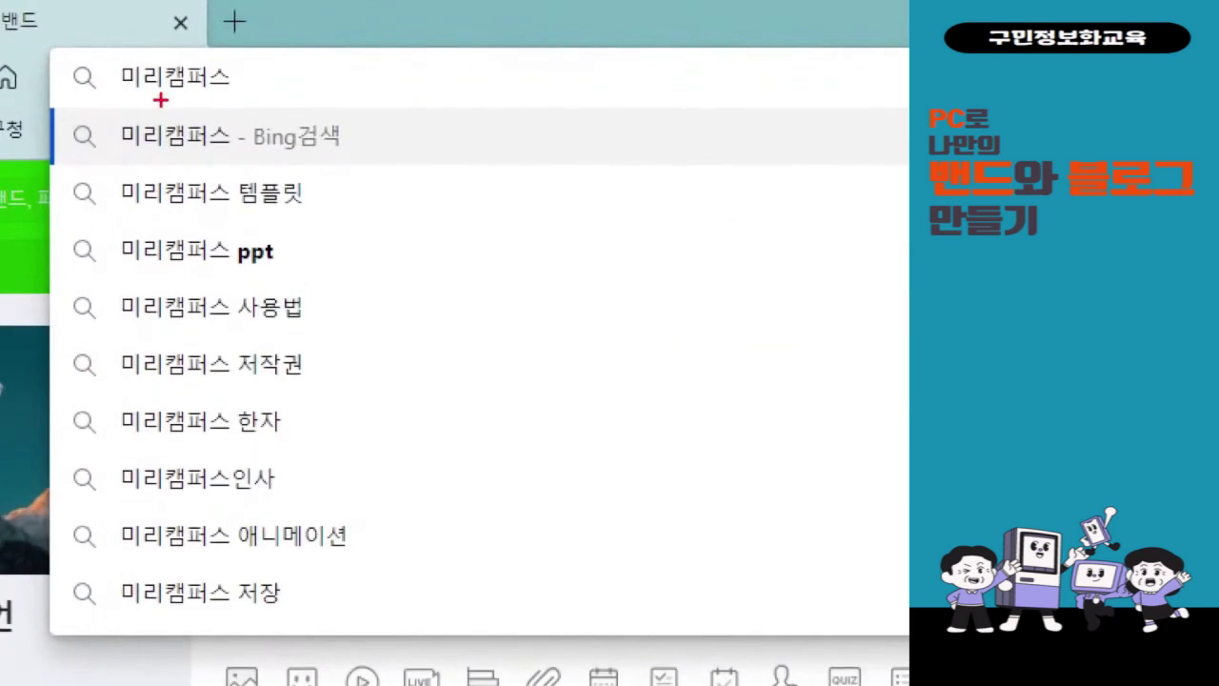
drag(41, 35, 267, 109)
mouse_move(313, 42)
mouse_down()
mouse_move(314, 117)
mouse_move(290, 126)
mouse_move(293, 112)
mouse_move(322, 145)
mouse_up()
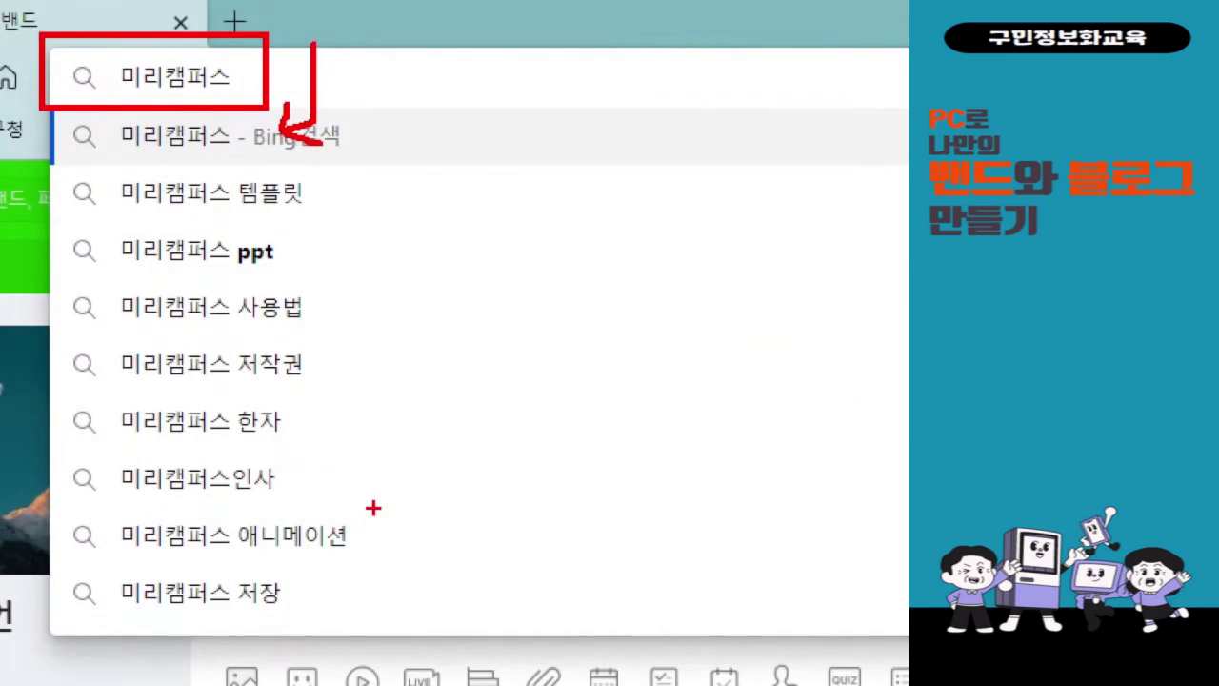
- Run the Bing search for 미리캠퍼스 from the address bar
key(Return)
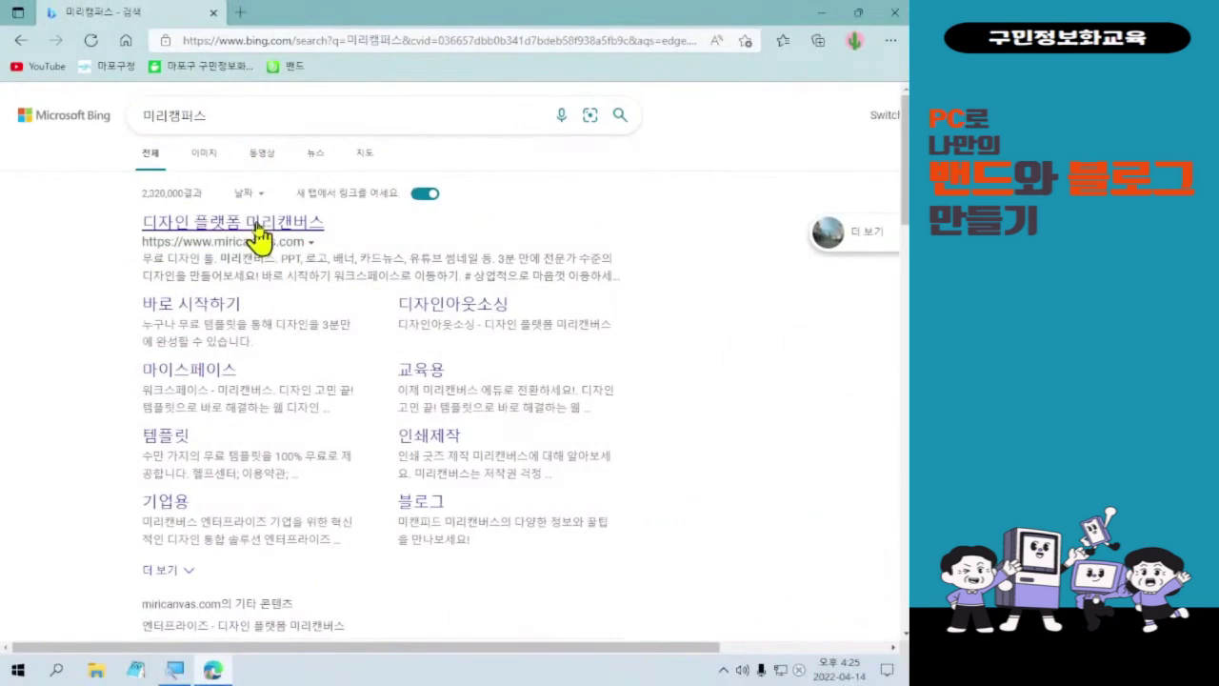
click(241, 226)
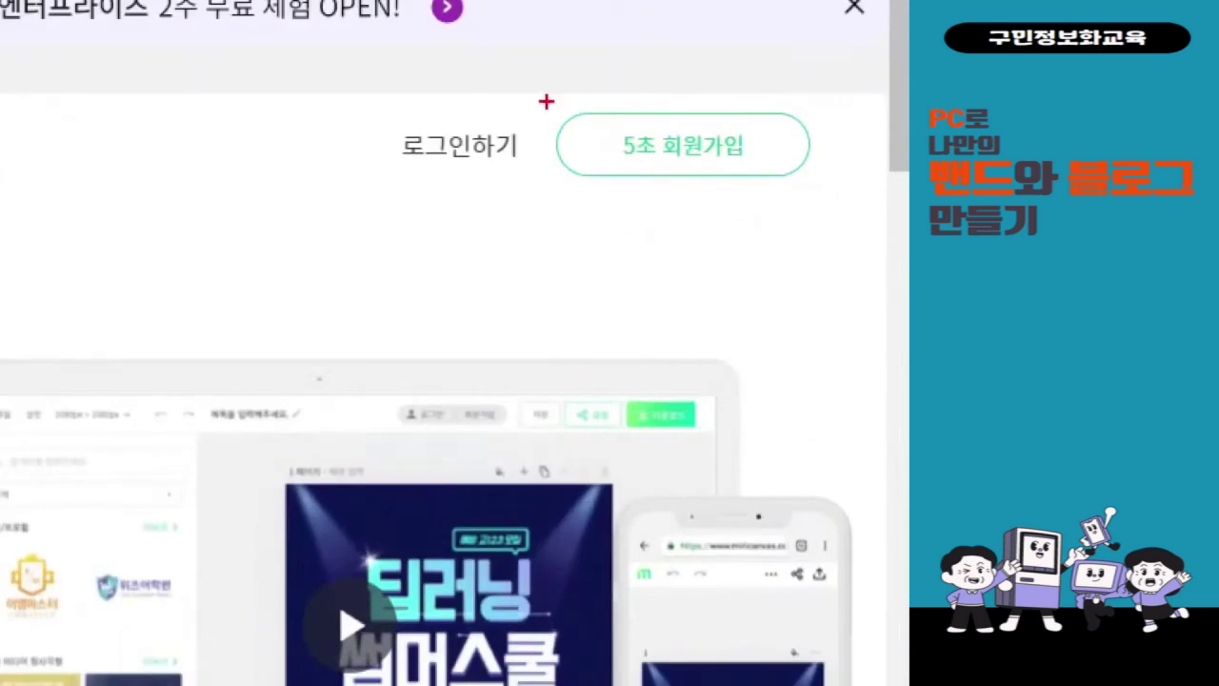
- Bring up the 회원가입 dialog via the 5초 회원가입 button
drag(725, 144, 874, 194)
drag(697, 201, 450, 493)
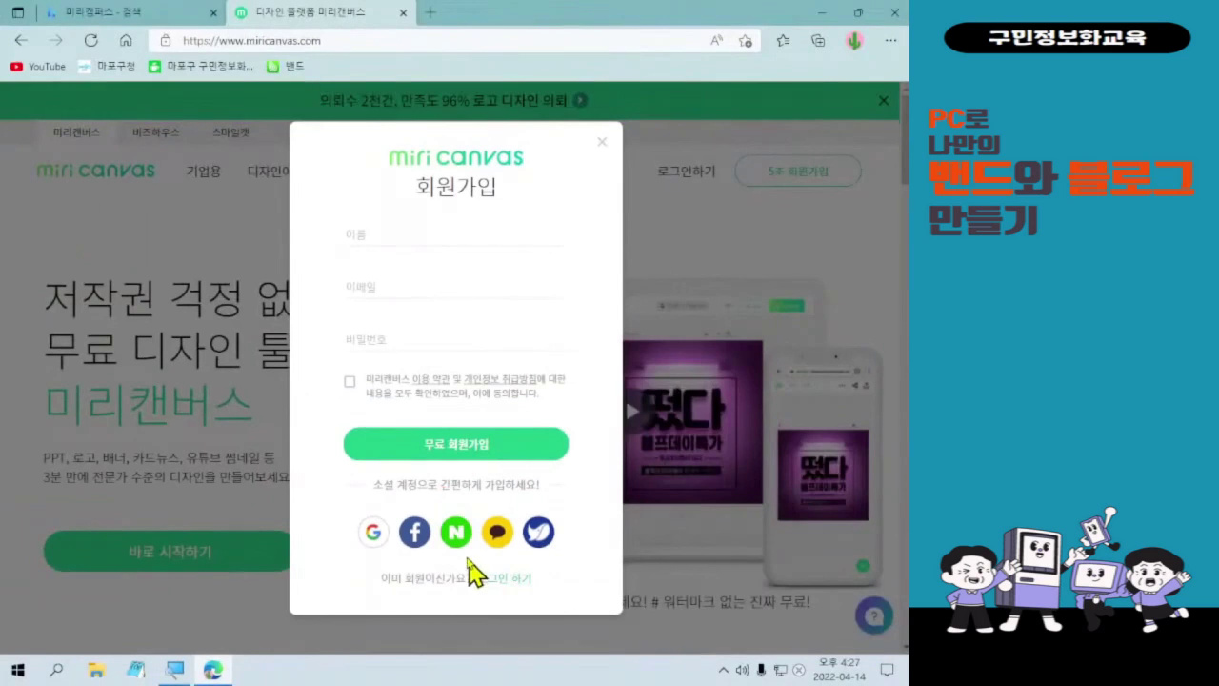
- Sign up with a Naver account and complete the Naver sign-in
click(483, 482)
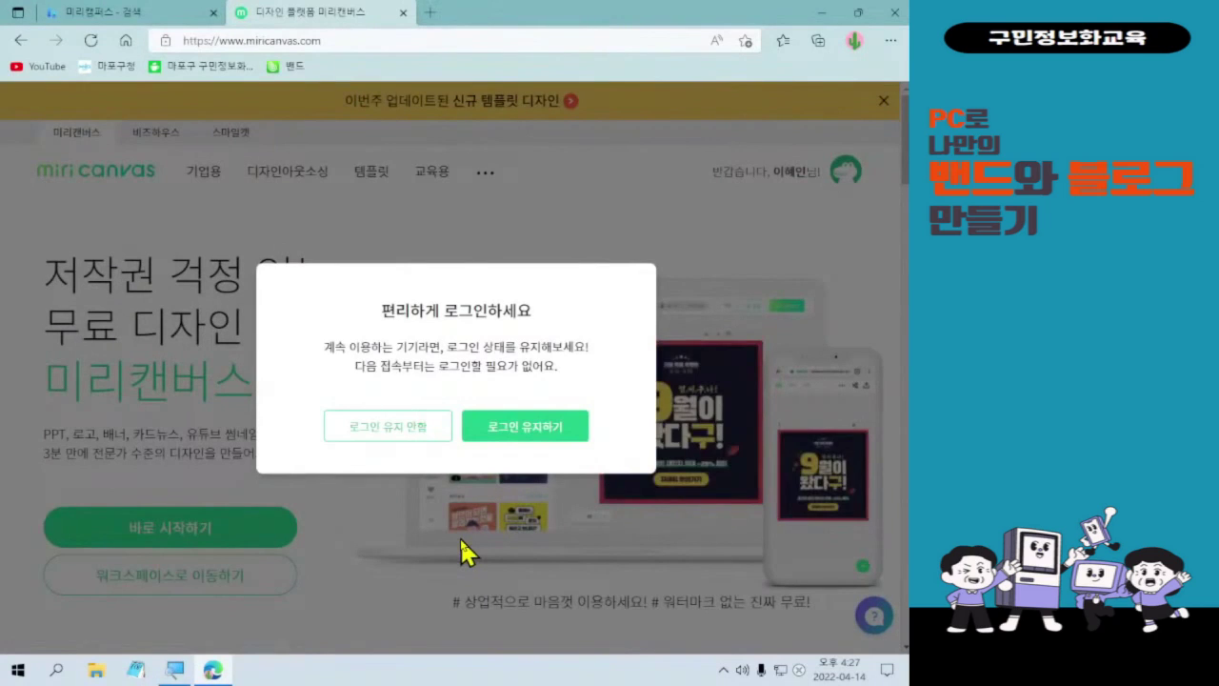
key(ctrl+l)
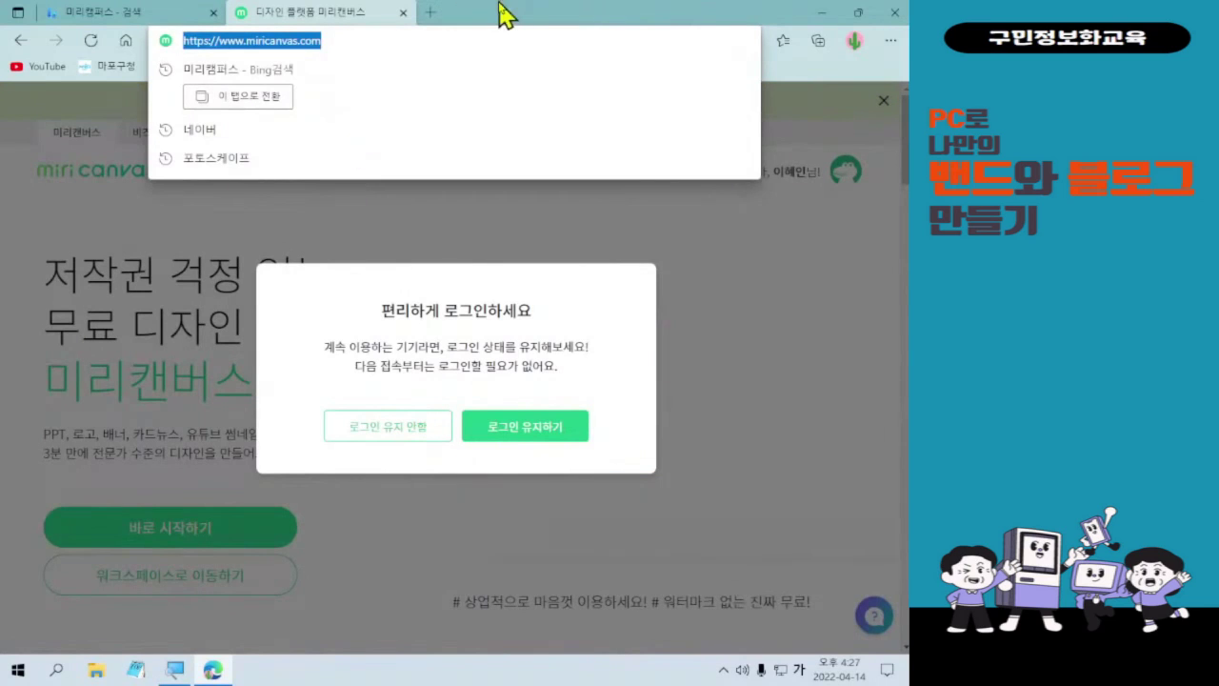
click(423, 295)
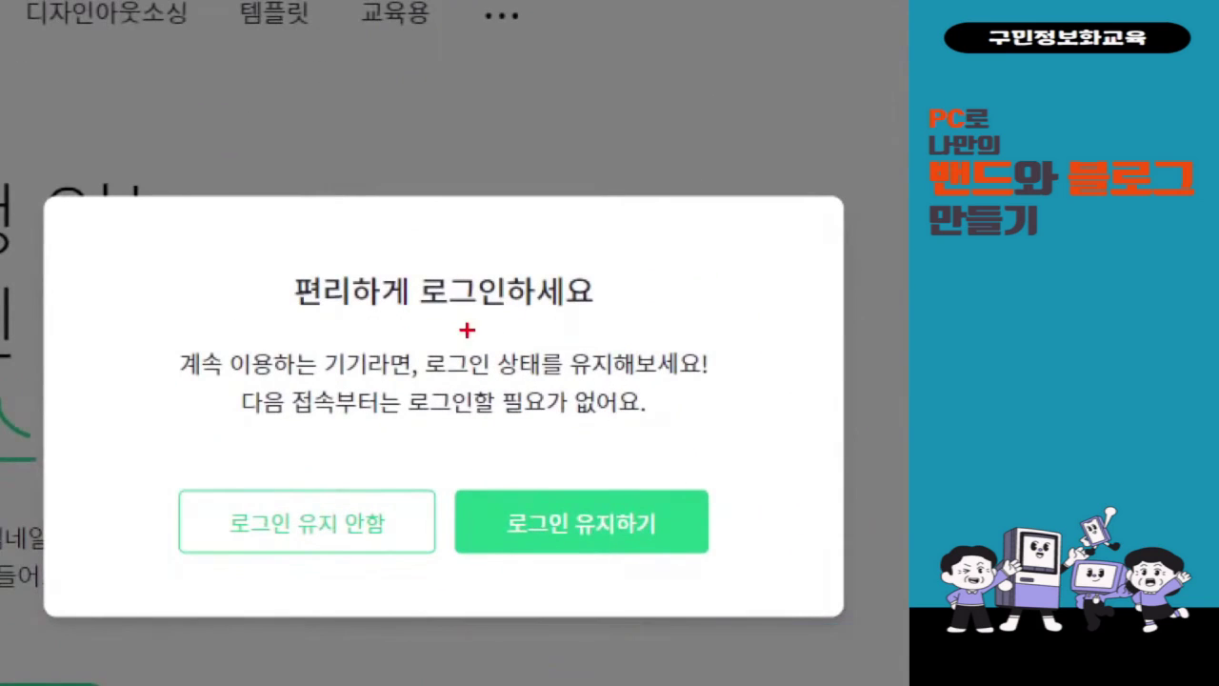
click(458, 508)
mouse_move(97, 419)
mouse_down()
mouse_move(114, 455)
mouse_move(163, 395)
mouse_up()
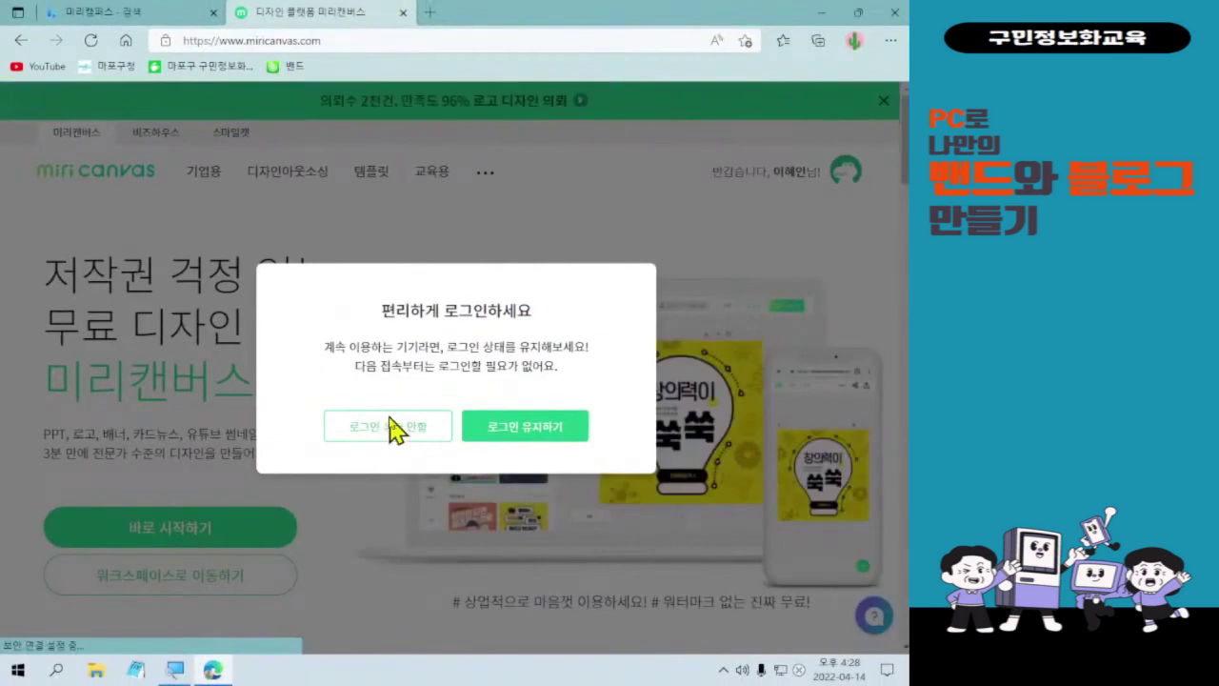
click(390, 428)
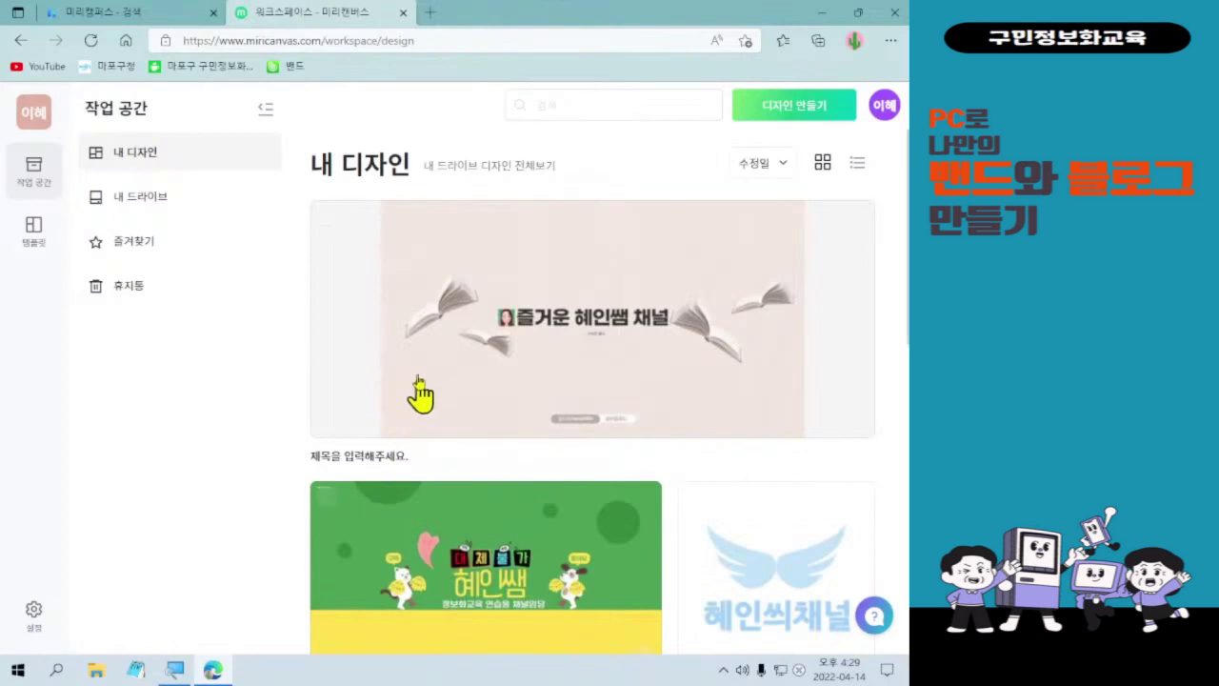
scroll(586, 507, down, 2)
scroll(596, 507, down, 6)
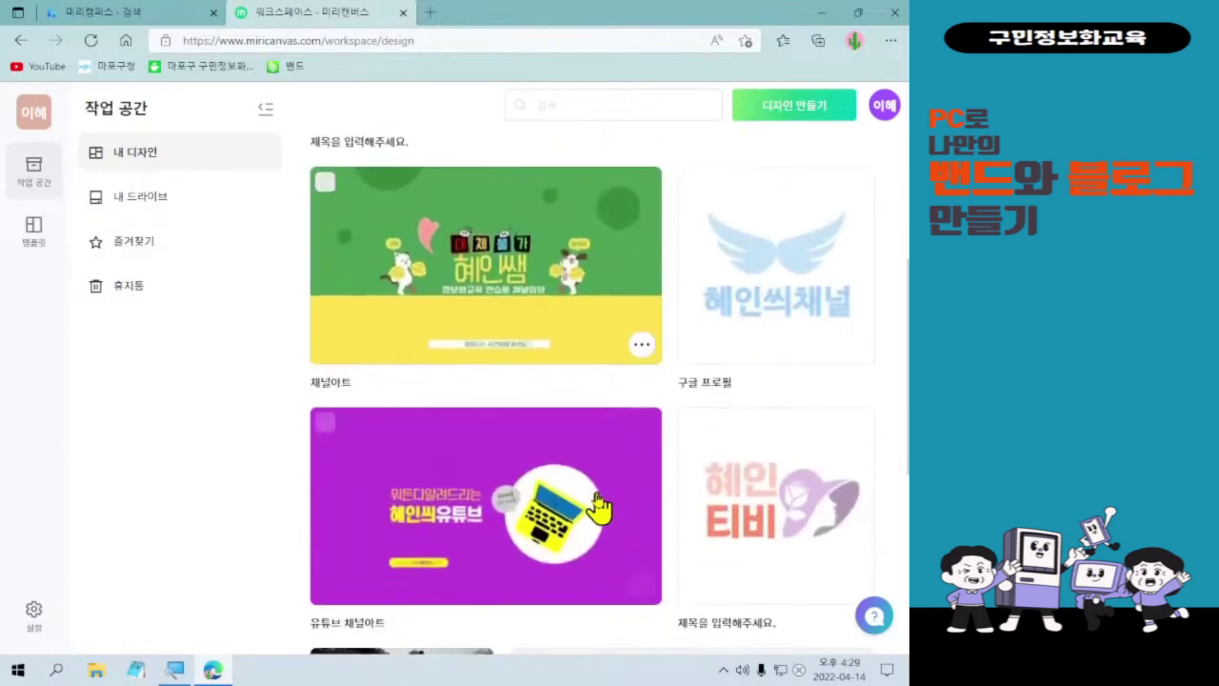
scroll(595, 515, up, 8)
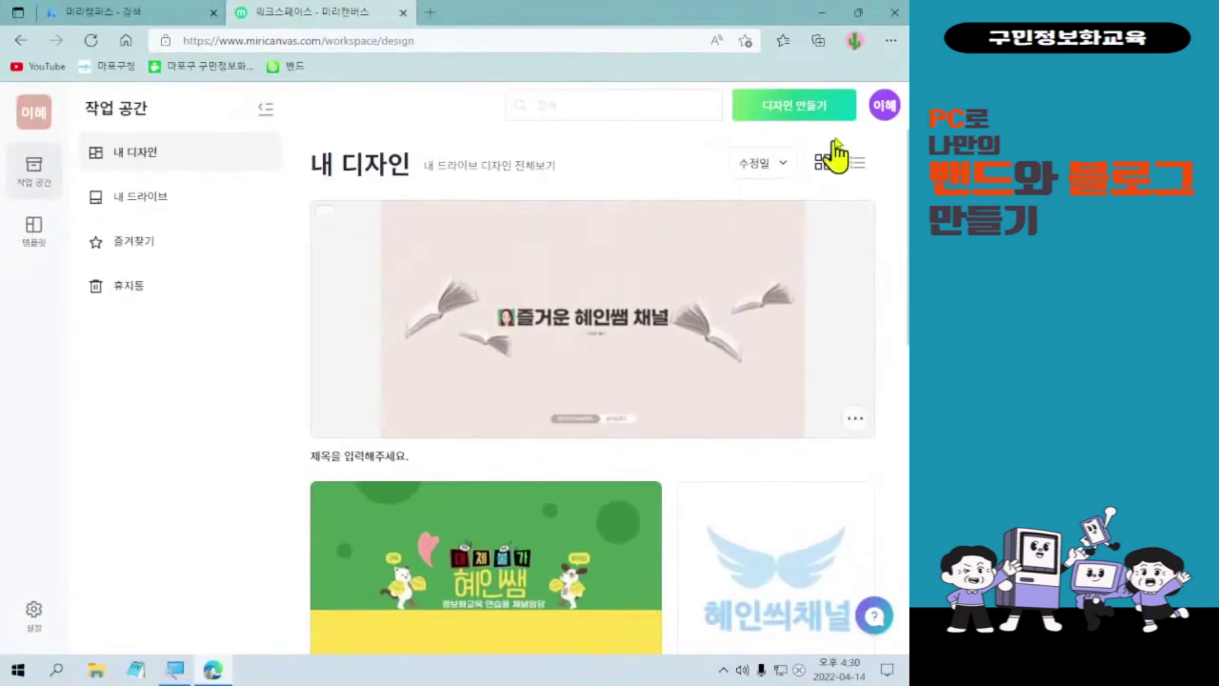
click(835, 107)
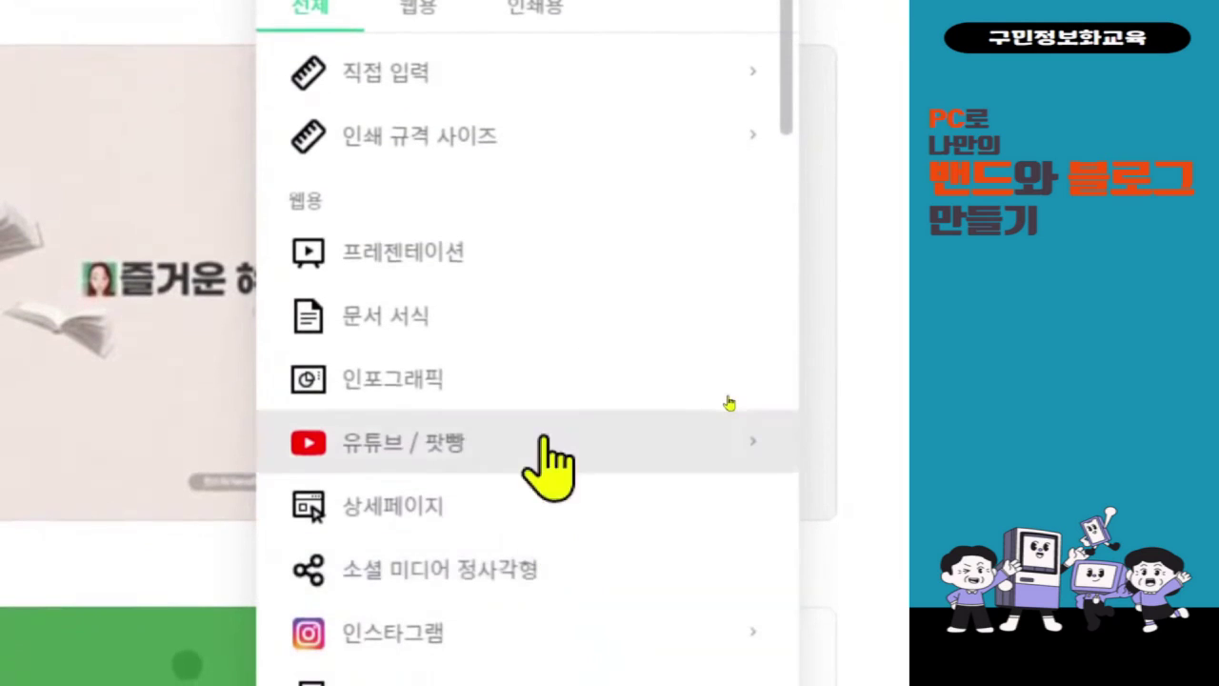
- Scroll the 디자인 만들기 size list to 카드뉴스 and start a new card-news design
scroll(626, 402, down, 1)
scroll(628, 403, down, 1)
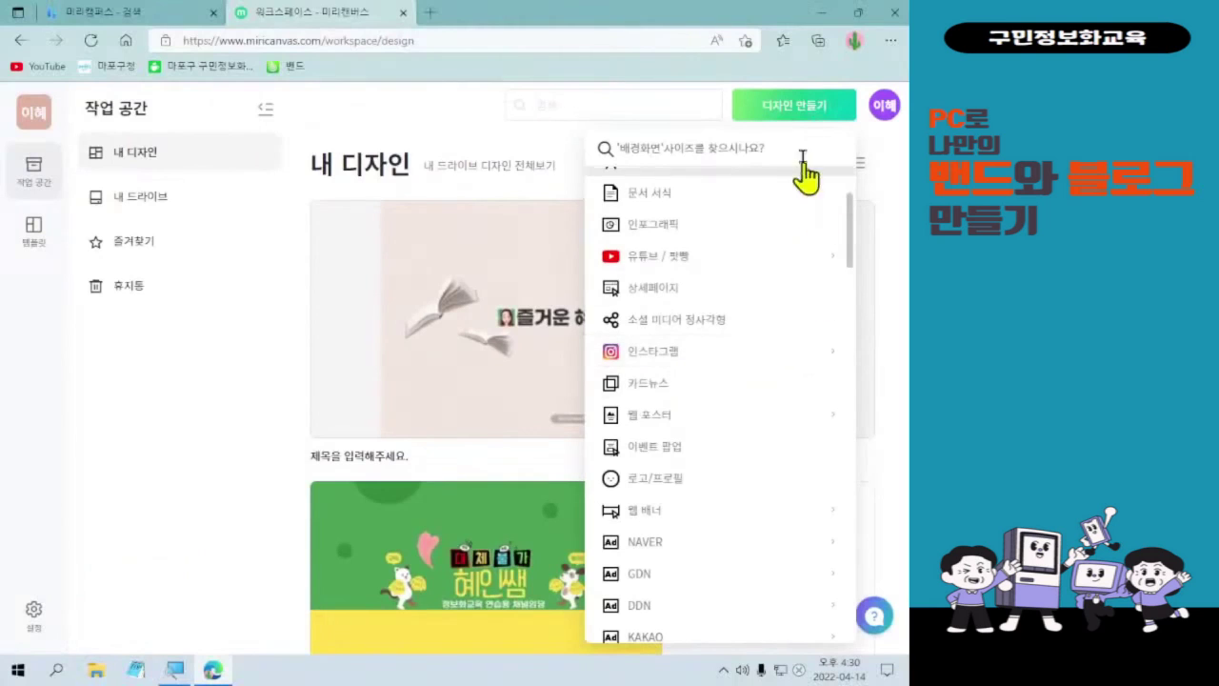
scroll(803, 190, up, 3)
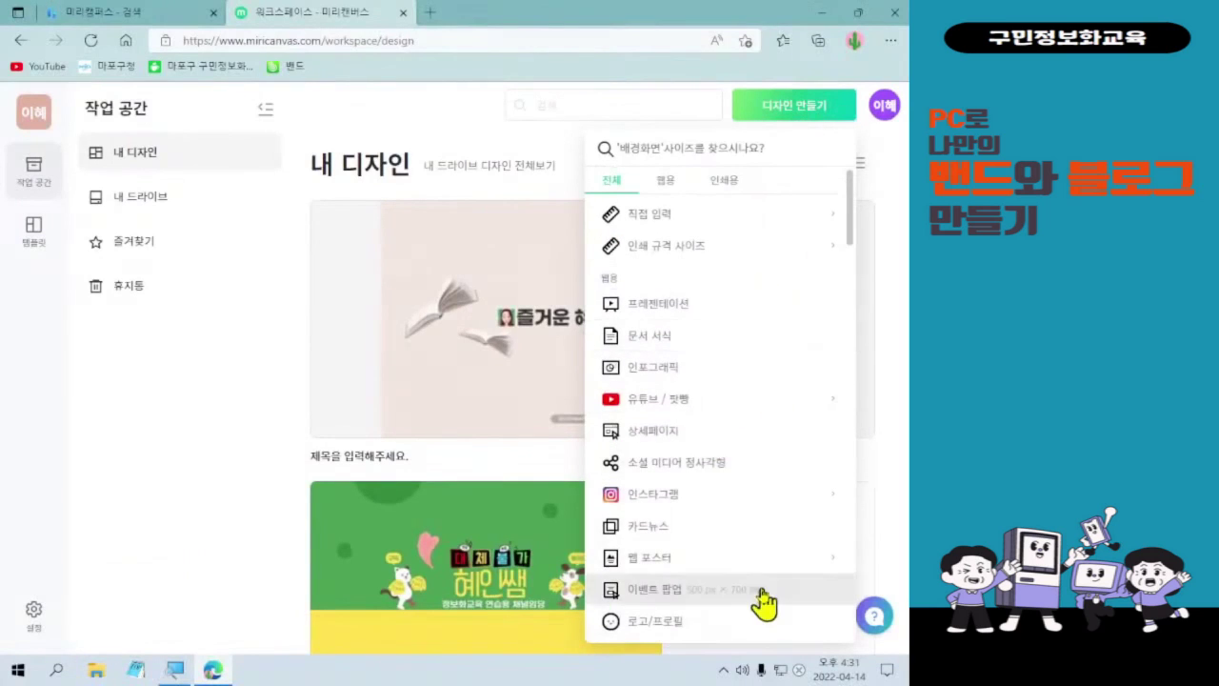
scroll(721, 405, down, 3)
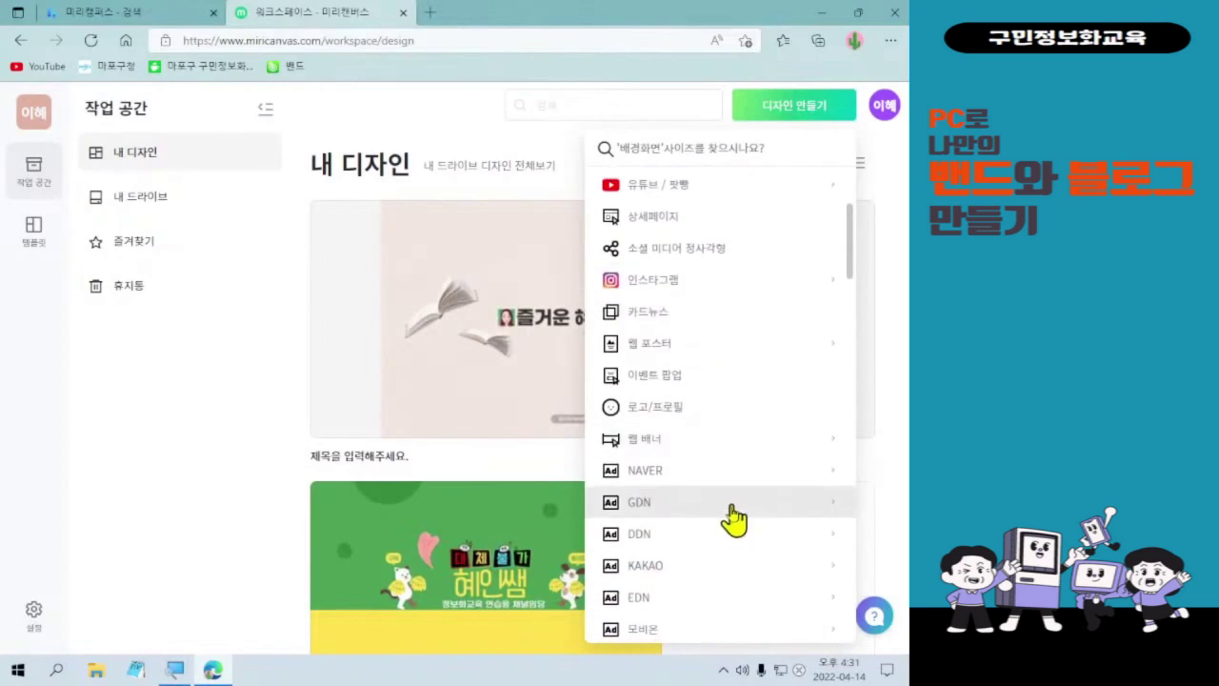
click(710, 333)
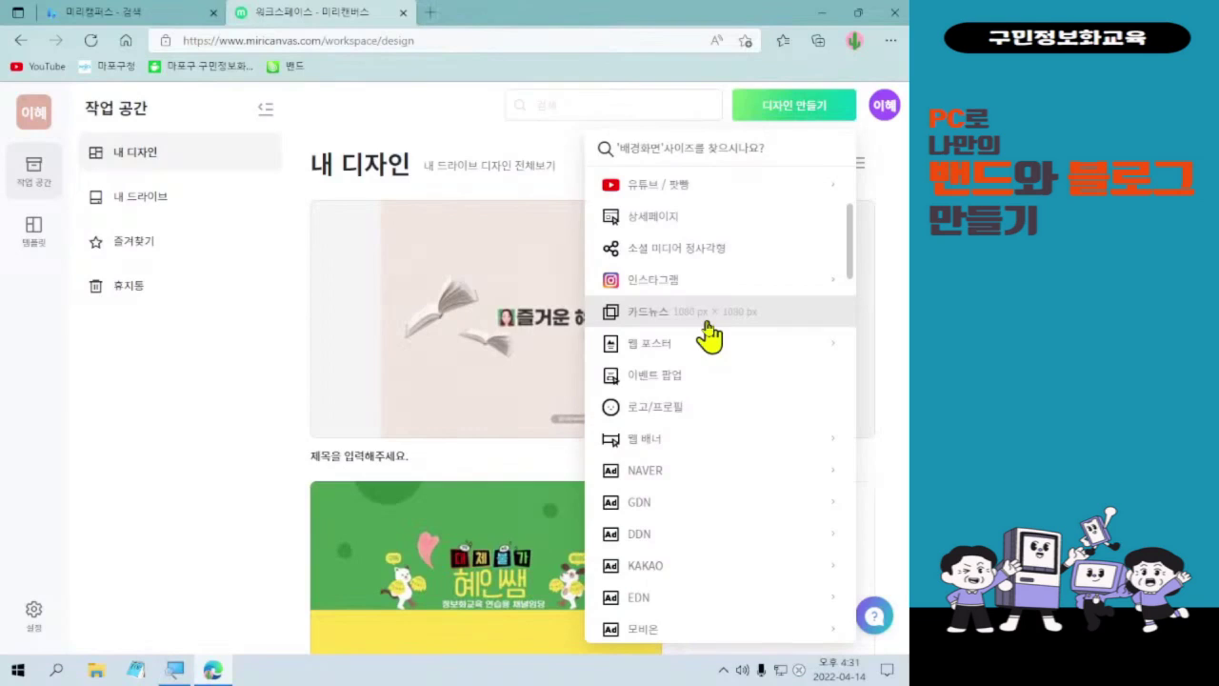
click(656, 320)
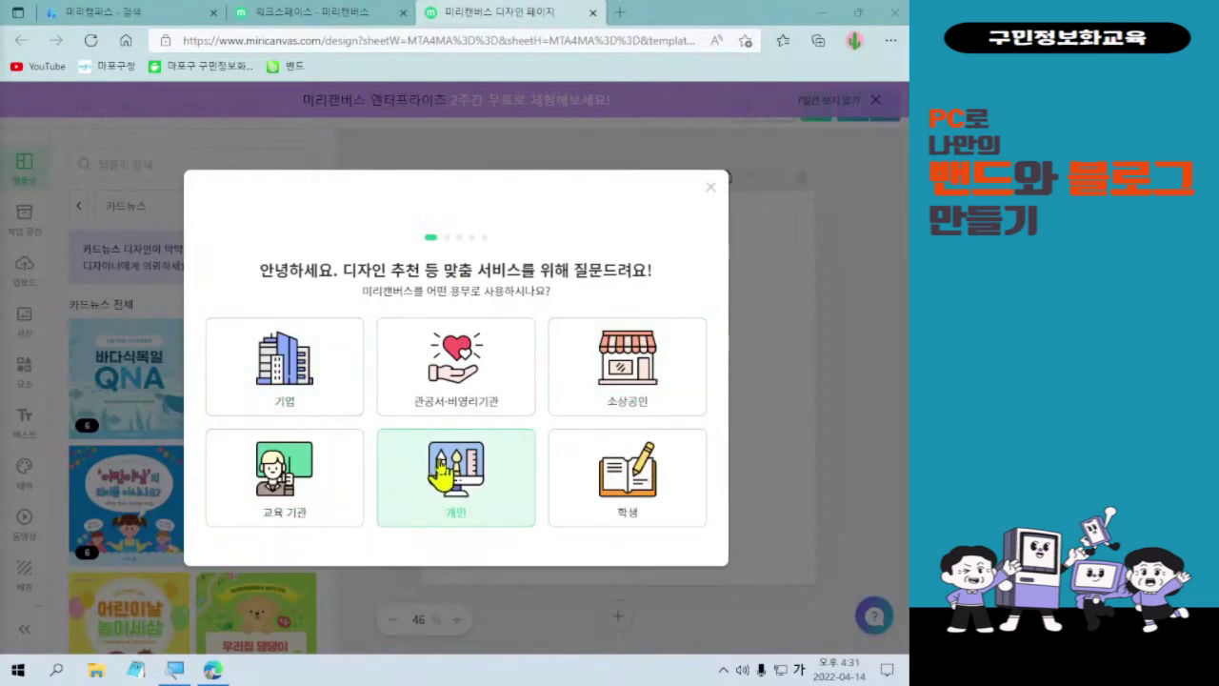
- Answer the survey as 개인 use with 동호회 as the detailed usage purpose
click(502, 495)
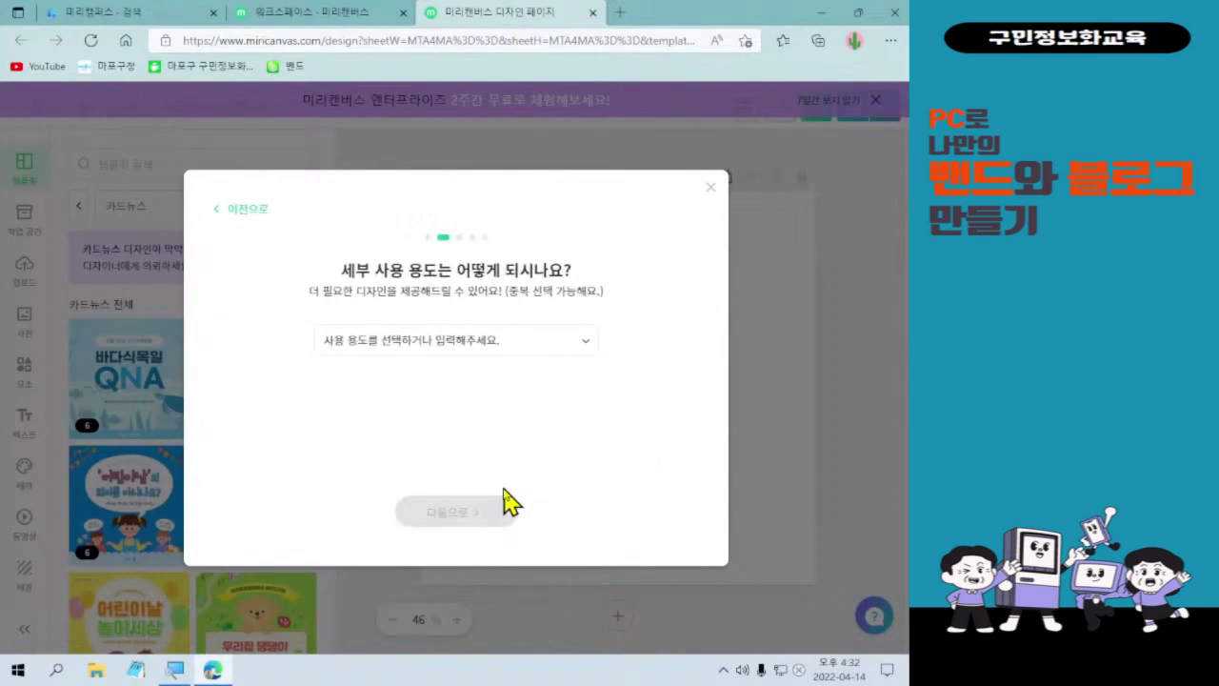
click(470, 343)
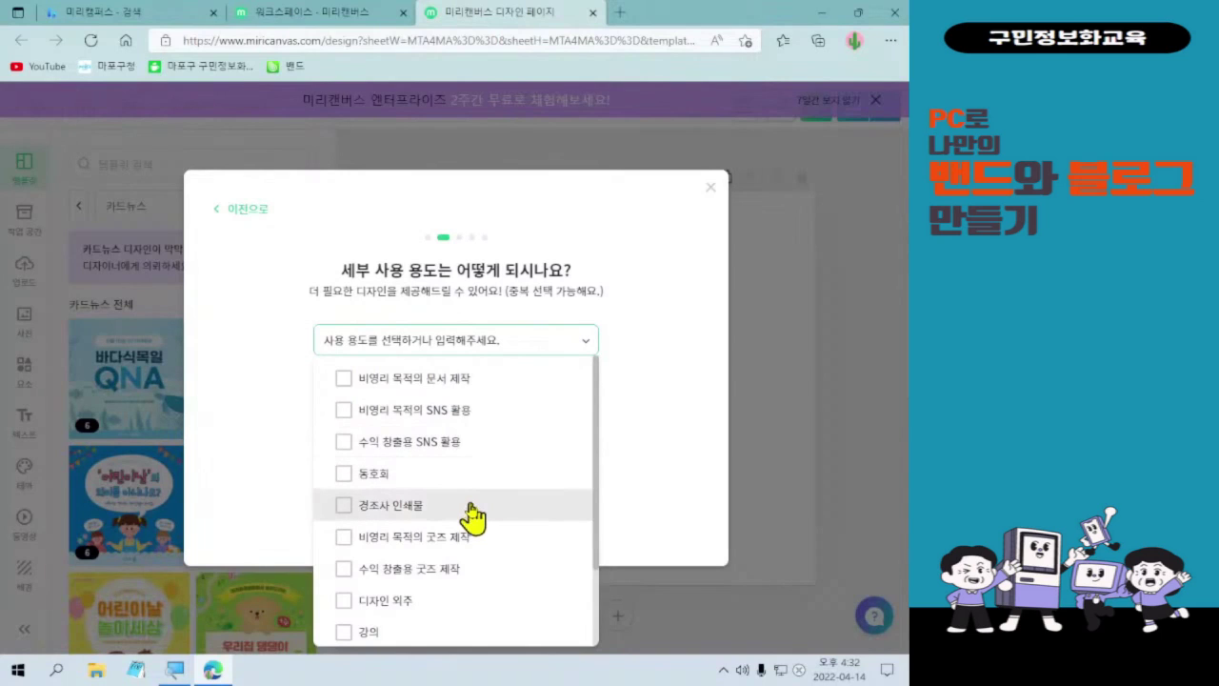
scroll(473, 517, down, 2)
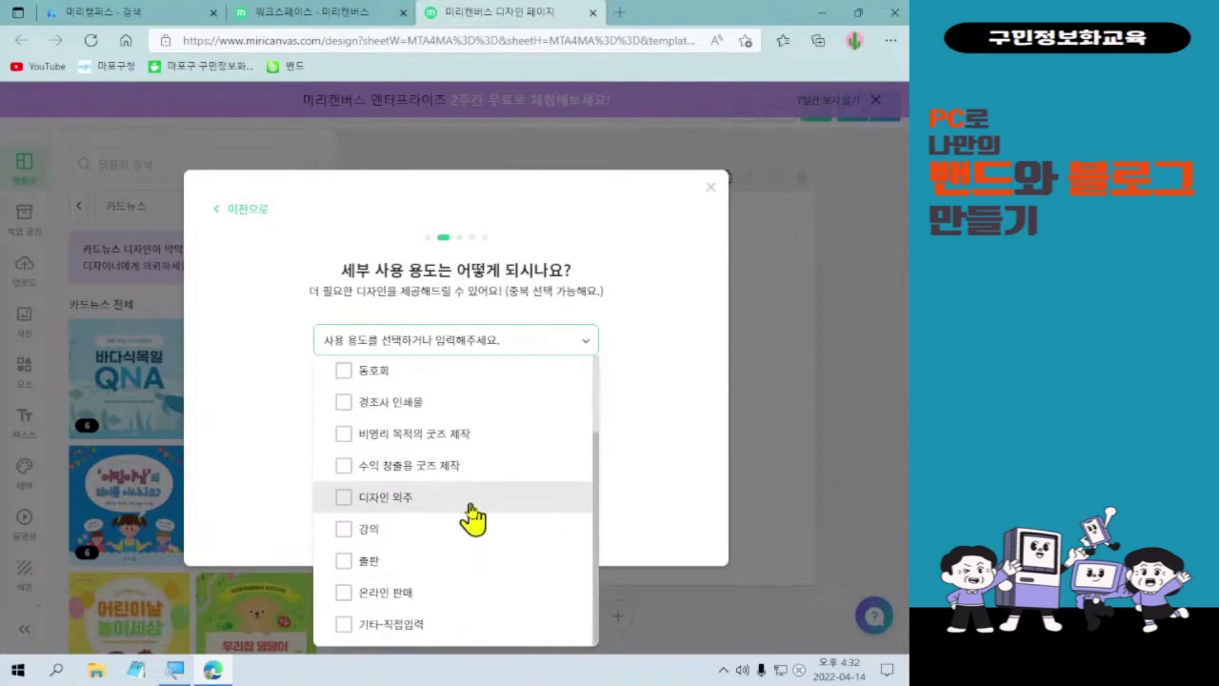
scroll(474, 514, up, 2)
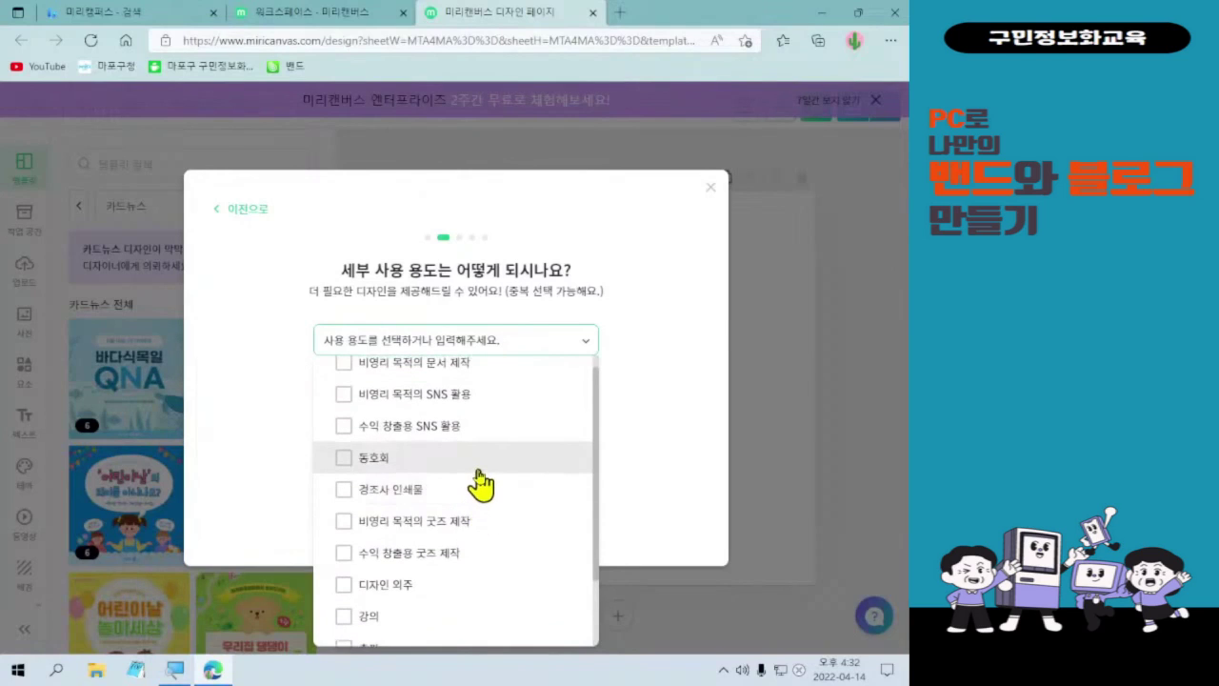
click(479, 476)
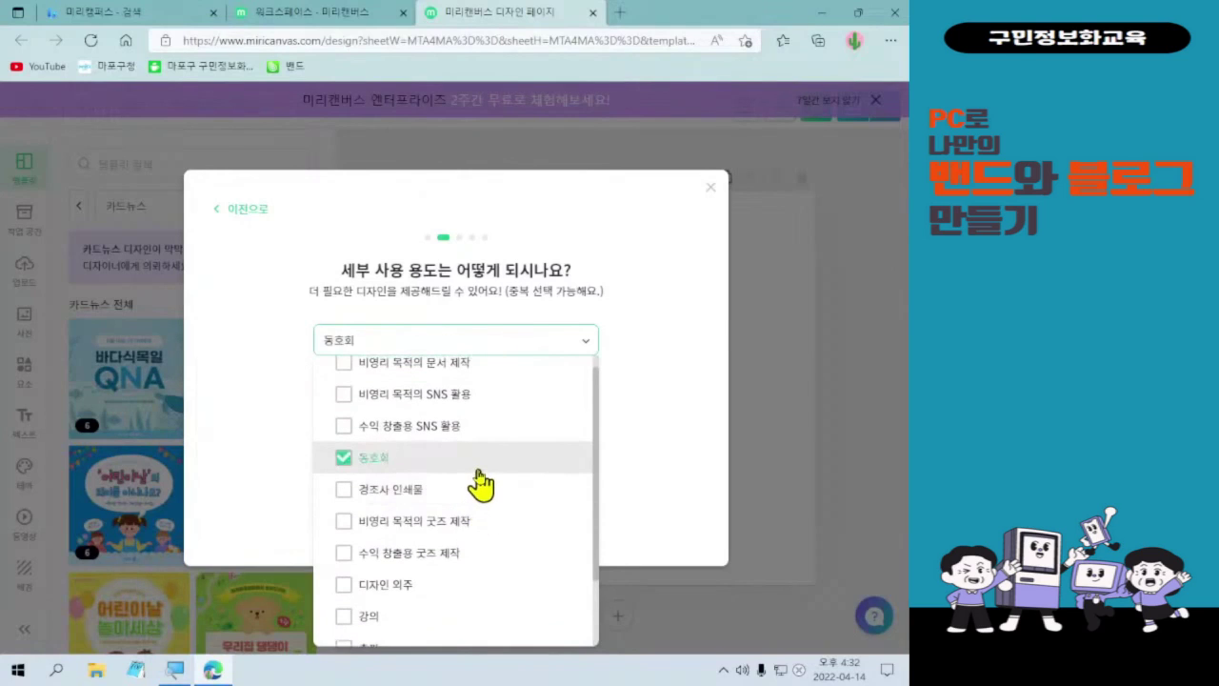
click(584, 346)
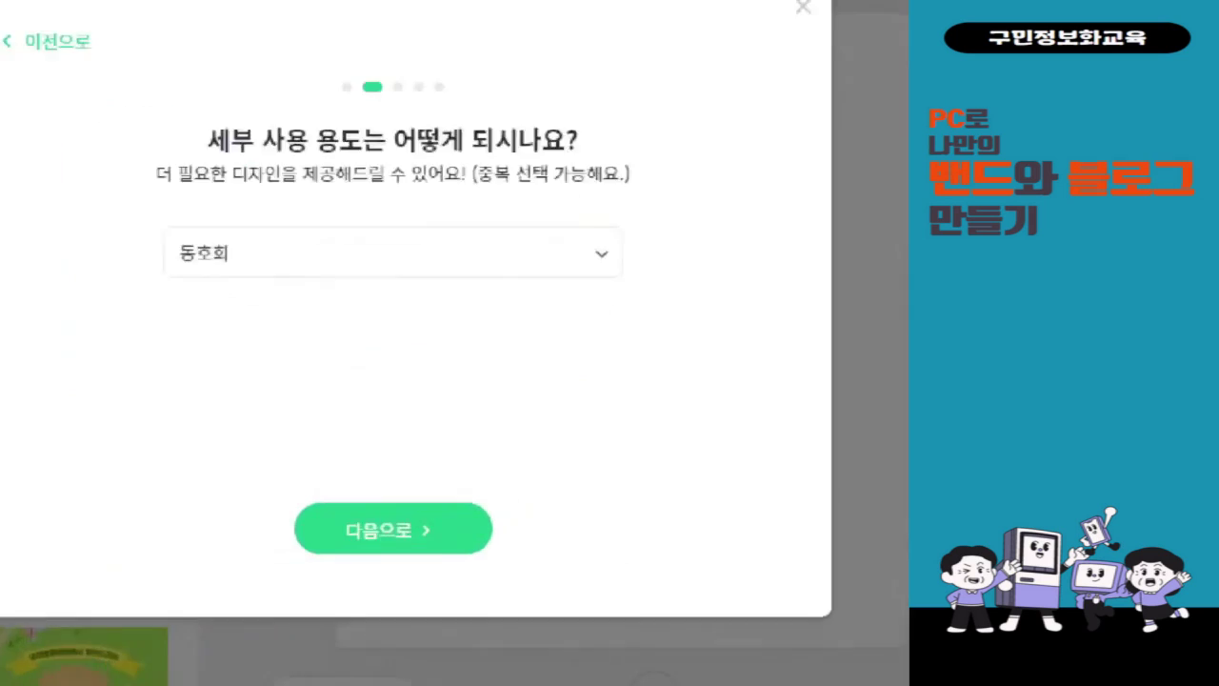
drag(466, 586, 505, 592)
mouse_move(412, 347)
mouse_down()
mouse_move(465, 446)
mouse_move(553, 348)
mouse_move(587, 283)
mouse_up()
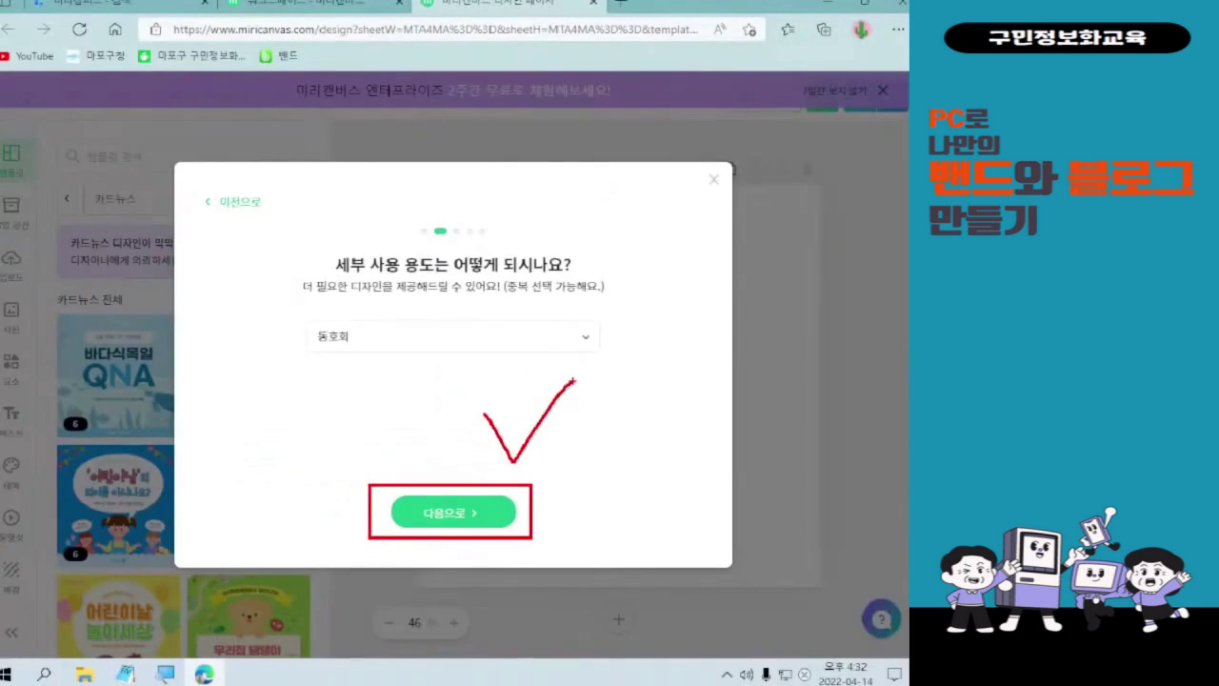
key(Escape)
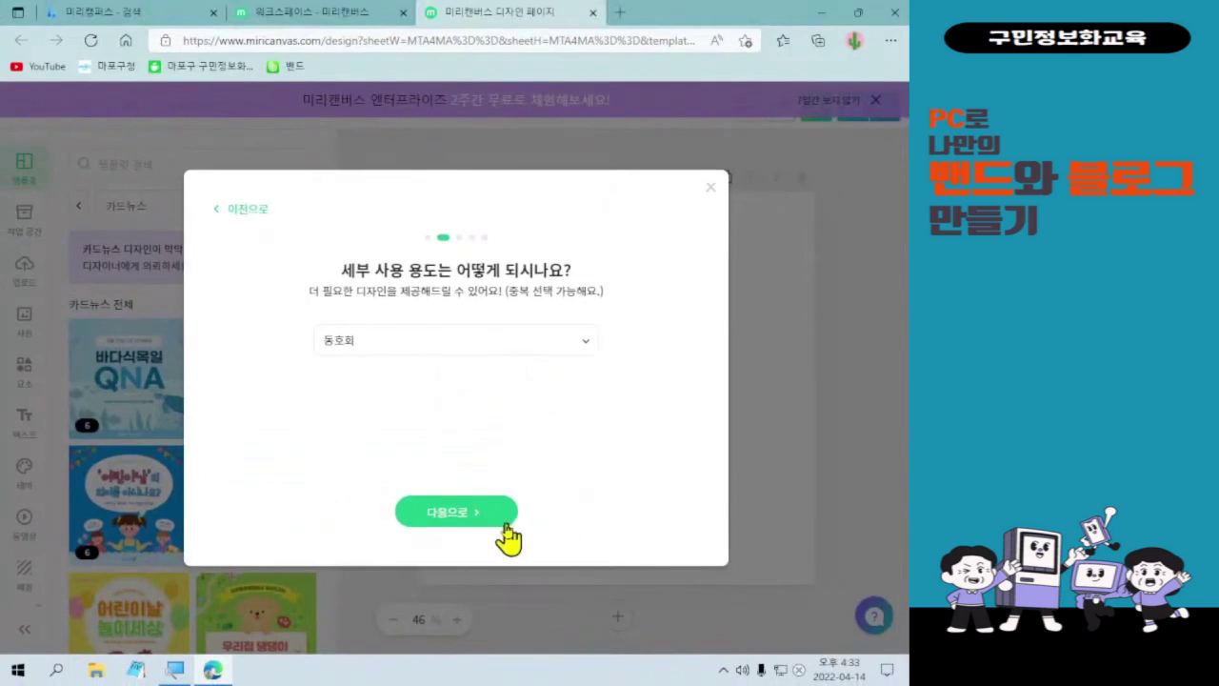
- Answer the survey's gender question with 여 and pick a birth year from the list
click(507, 521)
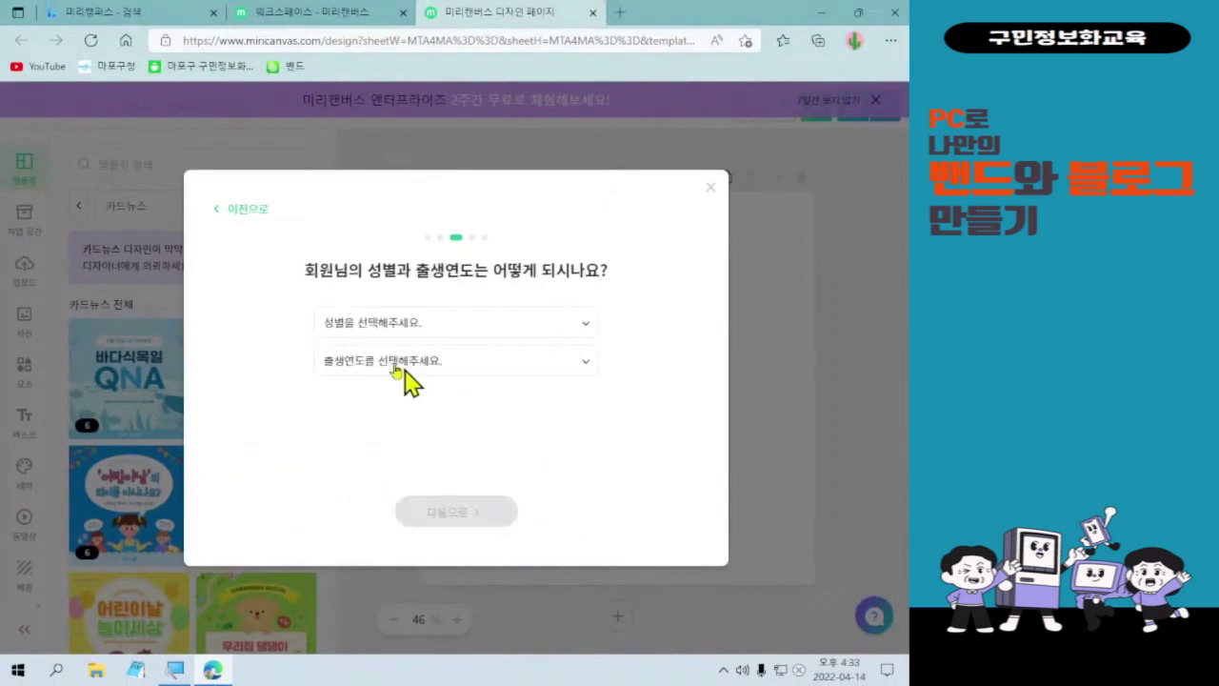
click(486, 325)
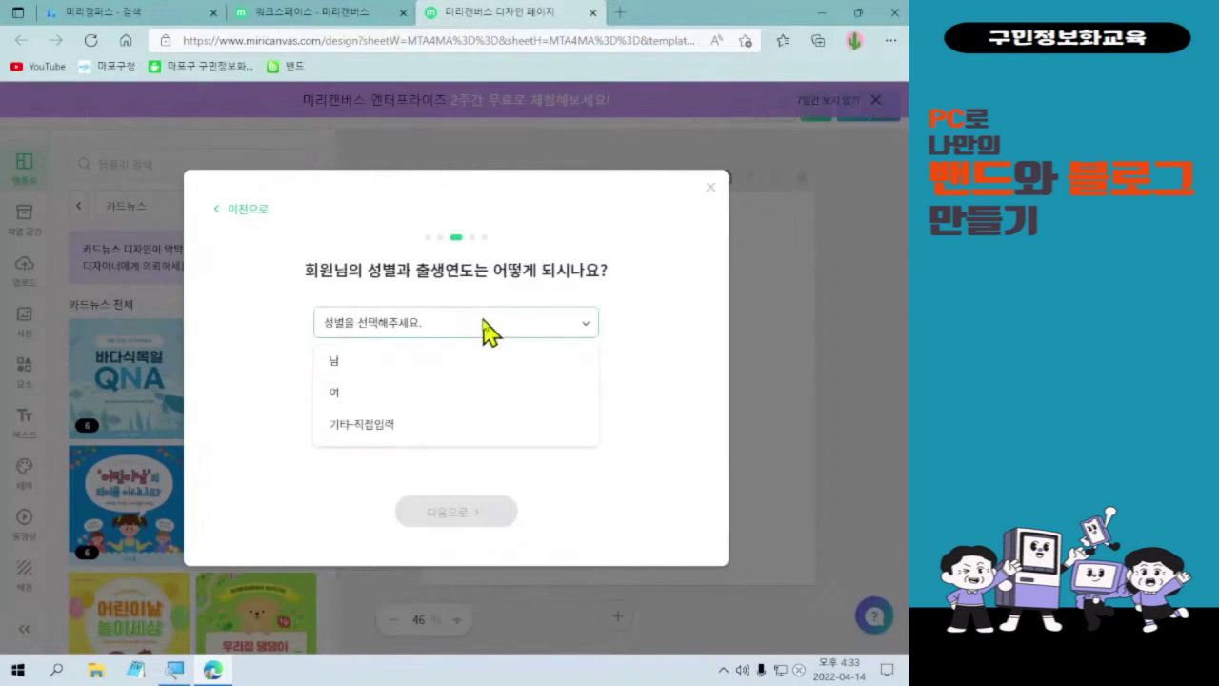
click(471, 400)
click(486, 362)
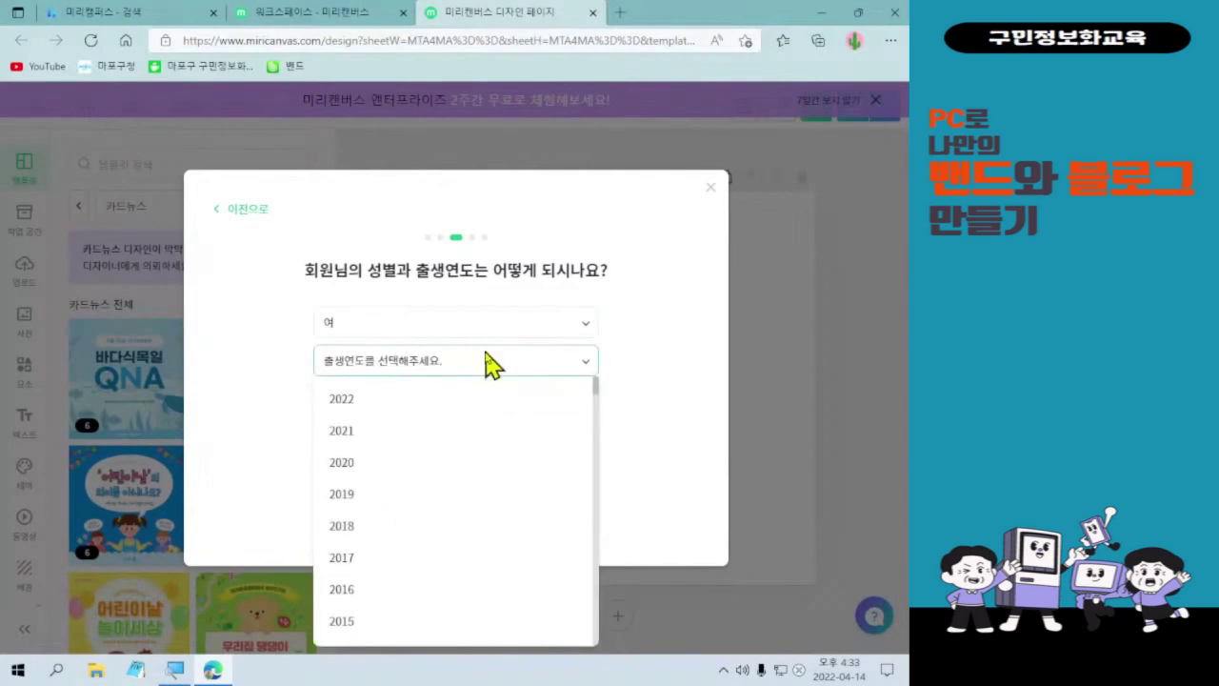
scroll(505, 428, down, 3)
scroll(509, 453, down, 6)
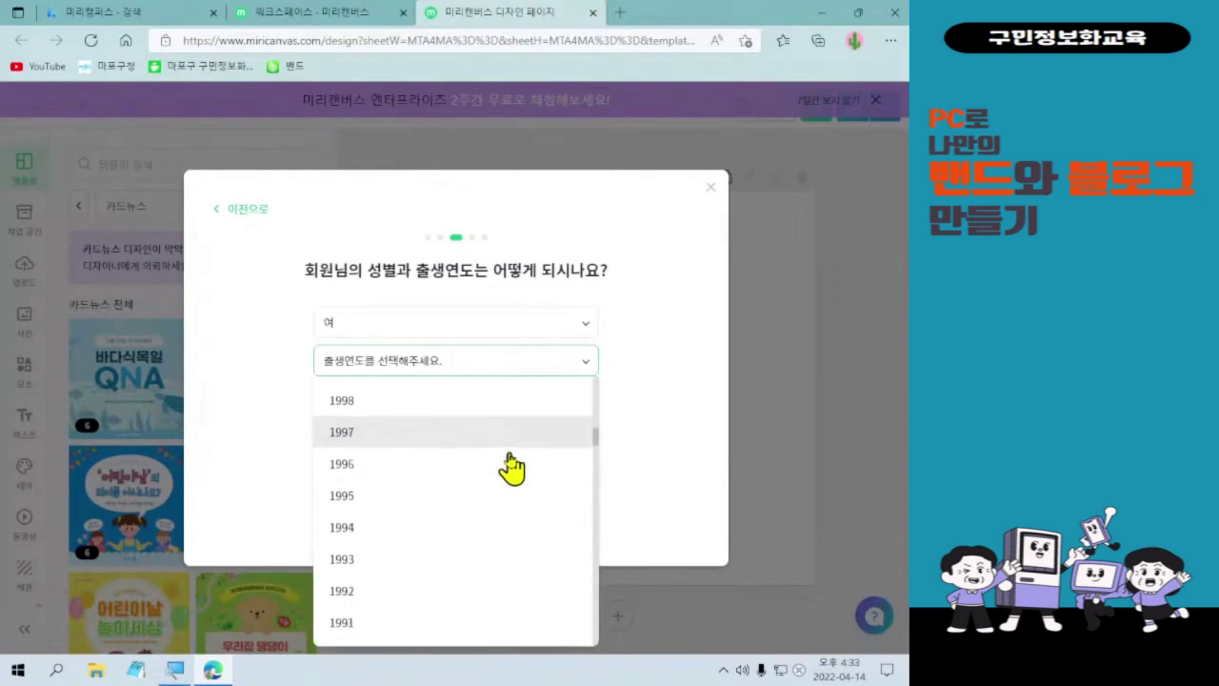
click(498, 619)
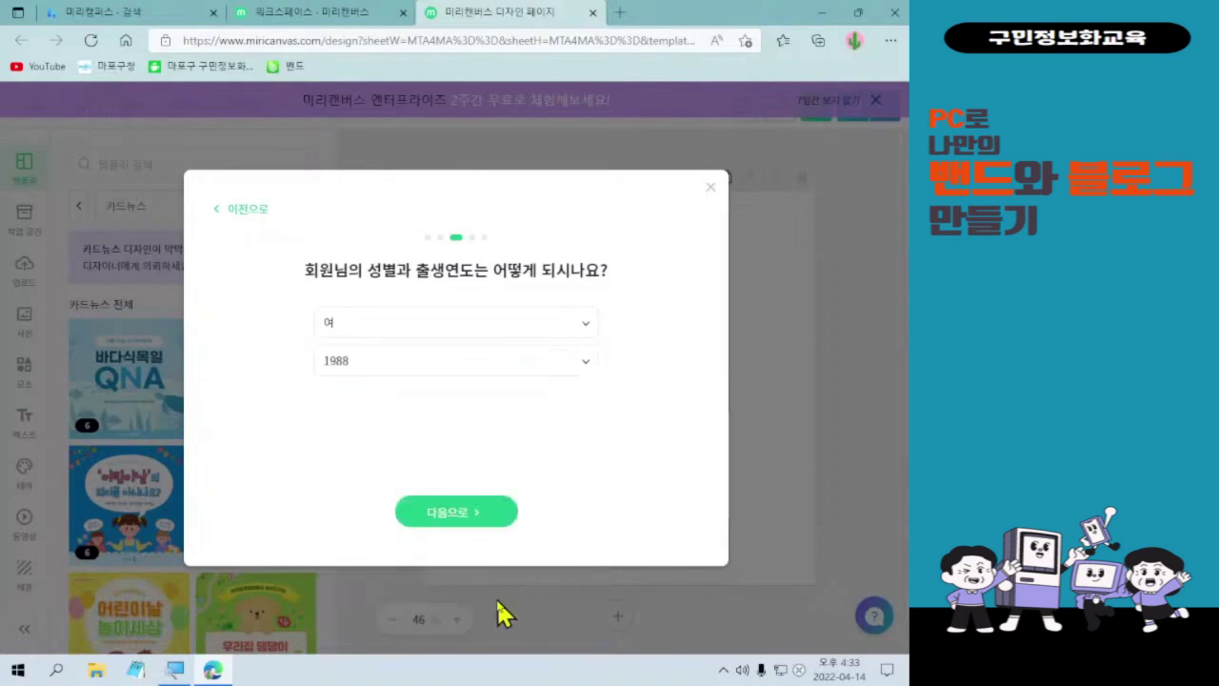
- Mark 포털 검색 as the signup path and 카드뉴스 as the needed design, then submit the answers
click(486, 533)
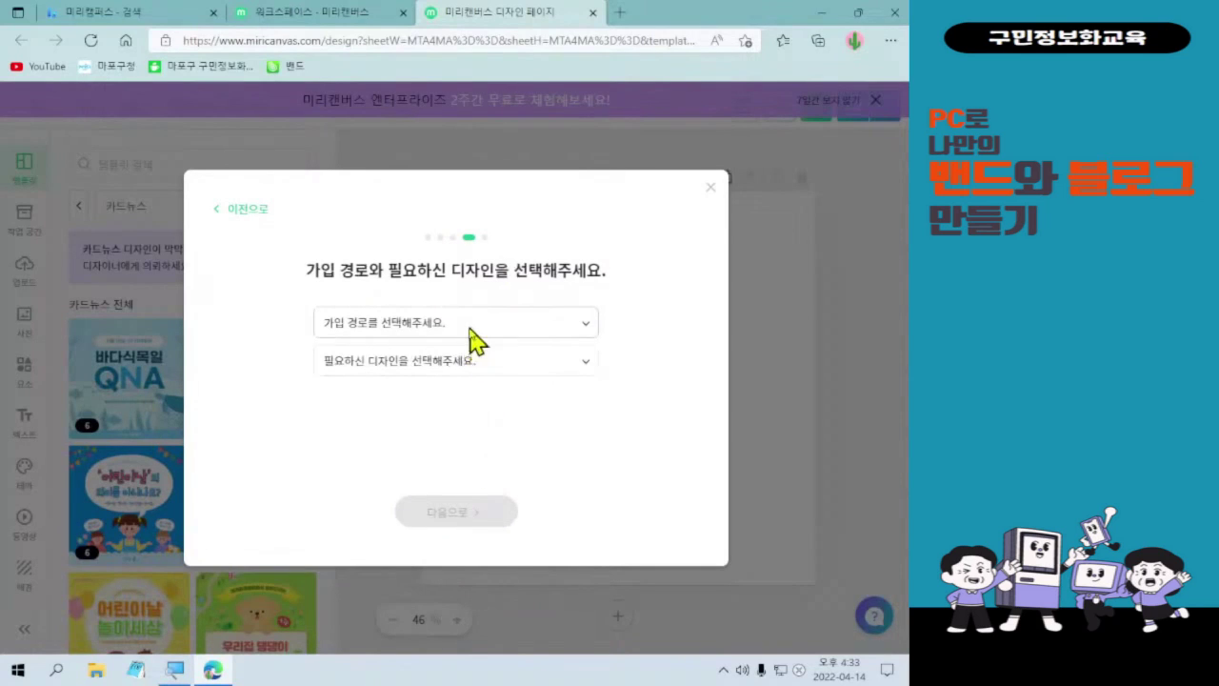
click(467, 329)
click(460, 362)
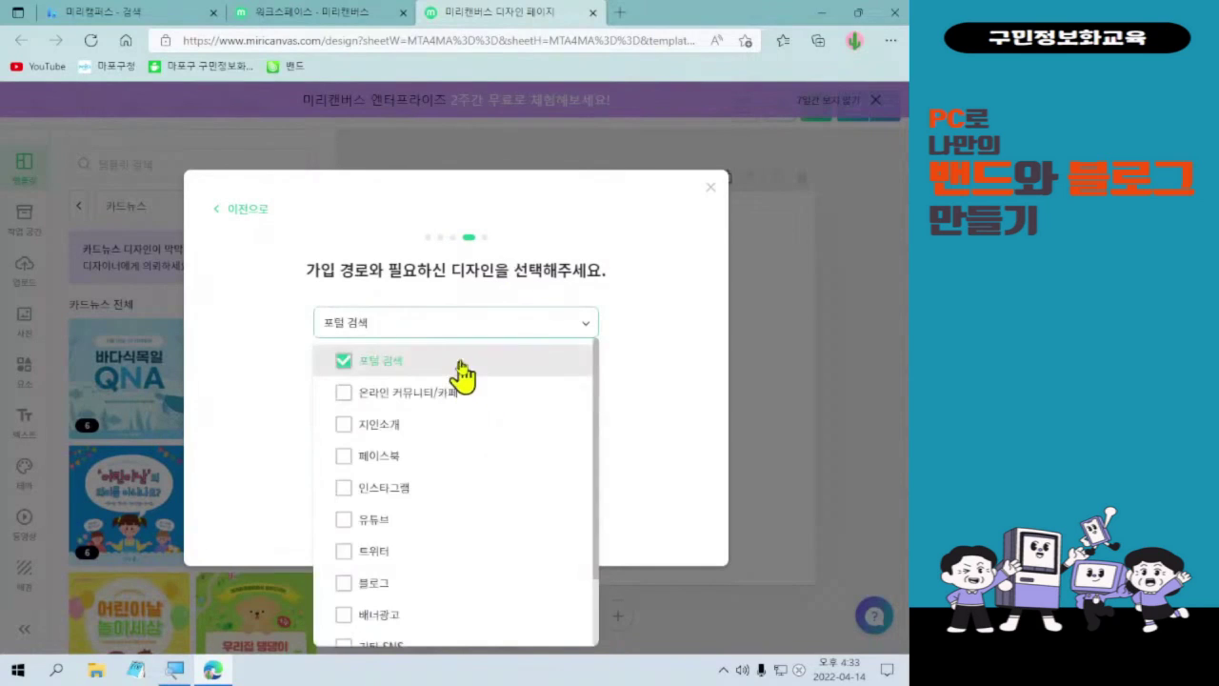
click(588, 329)
click(567, 363)
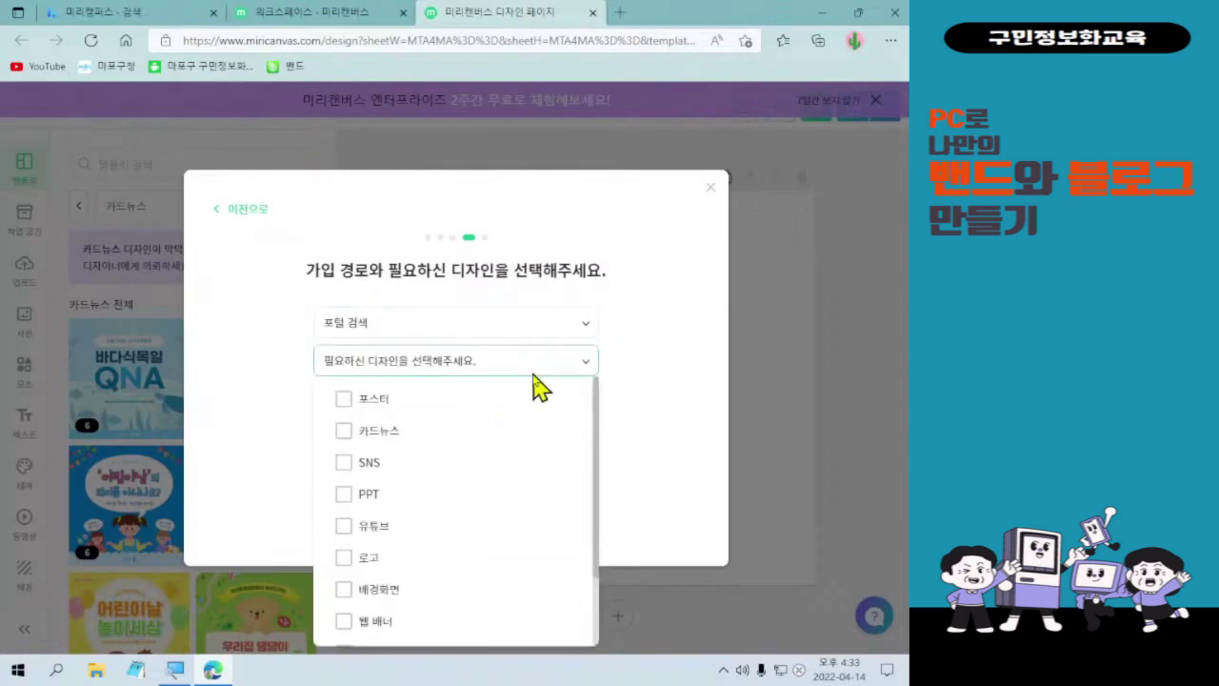
click(501, 430)
click(705, 429)
click(497, 513)
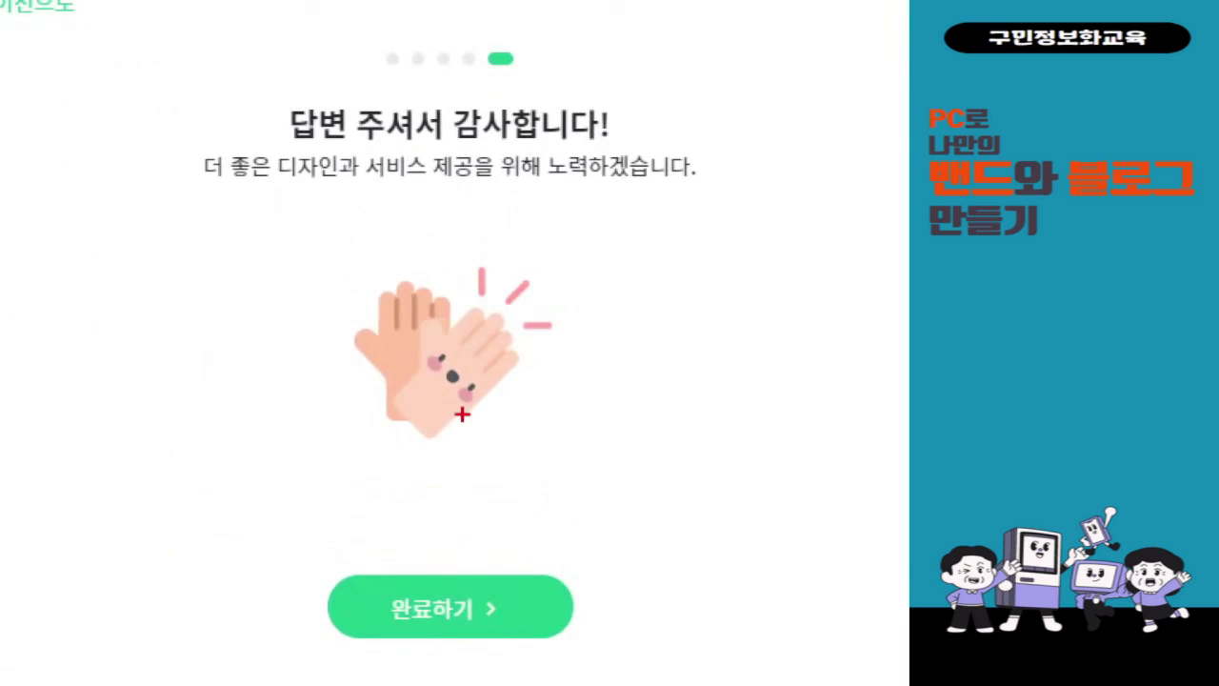
mouse_move(370, 558)
mouse_down()
mouse_move(428, 632)
mouse_move(491, 657)
mouse_up()
mouse_move(493, 517)
mouse_down()
mouse_move(510, 557)
mouse_move(565, 496)
mouse_up()
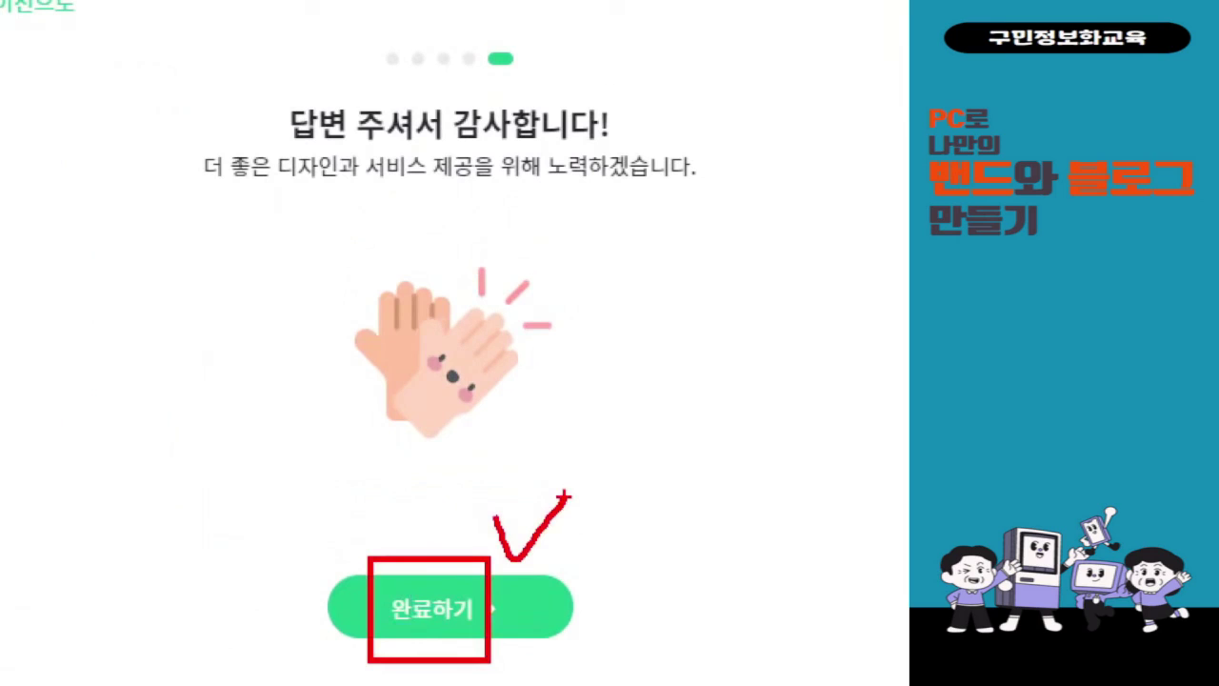
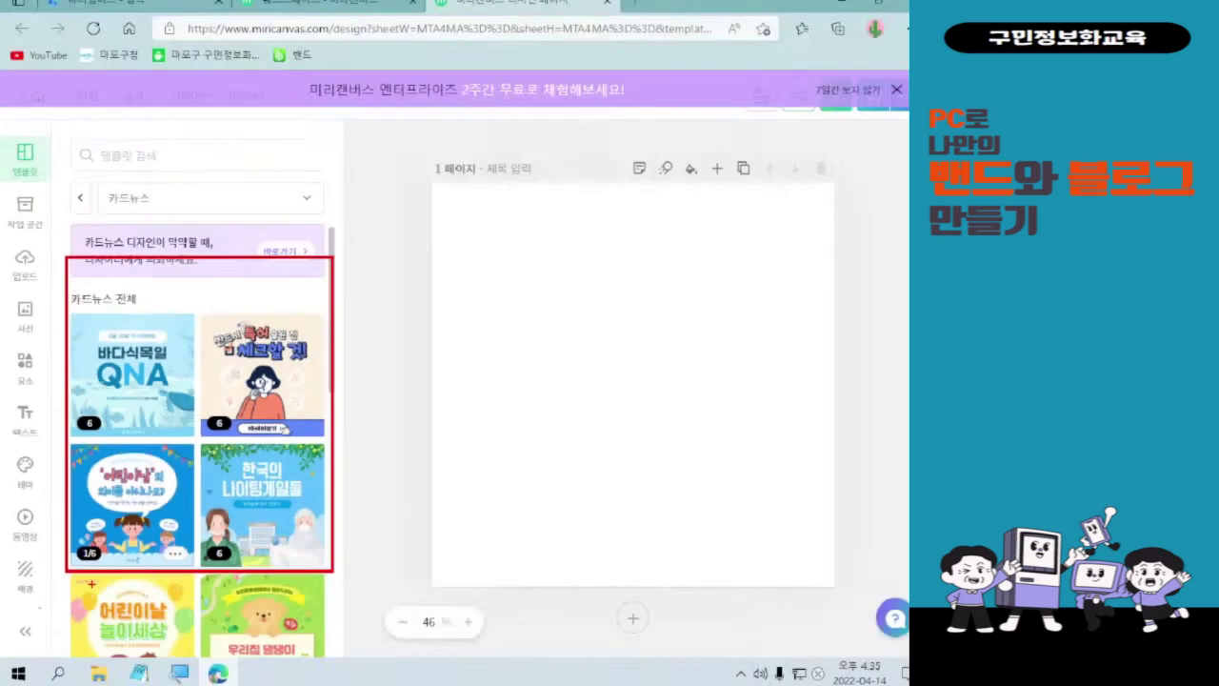
scroll(262, 610, down, 5)
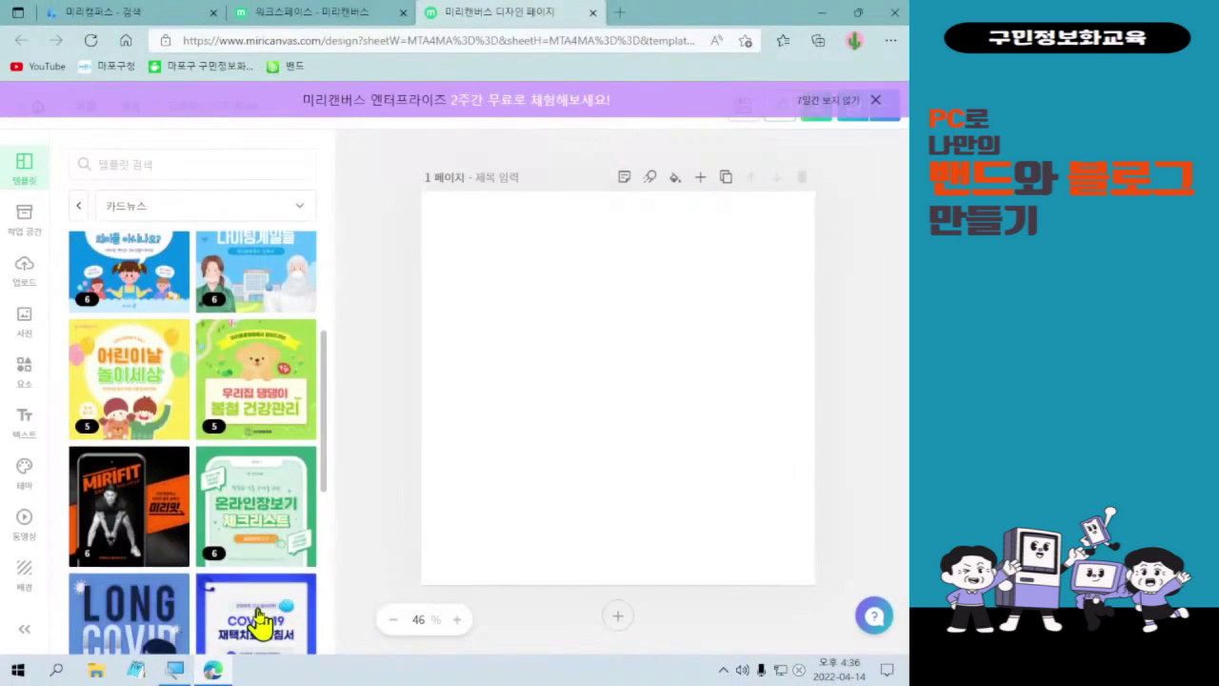
scroll(262, 614, down, 1)
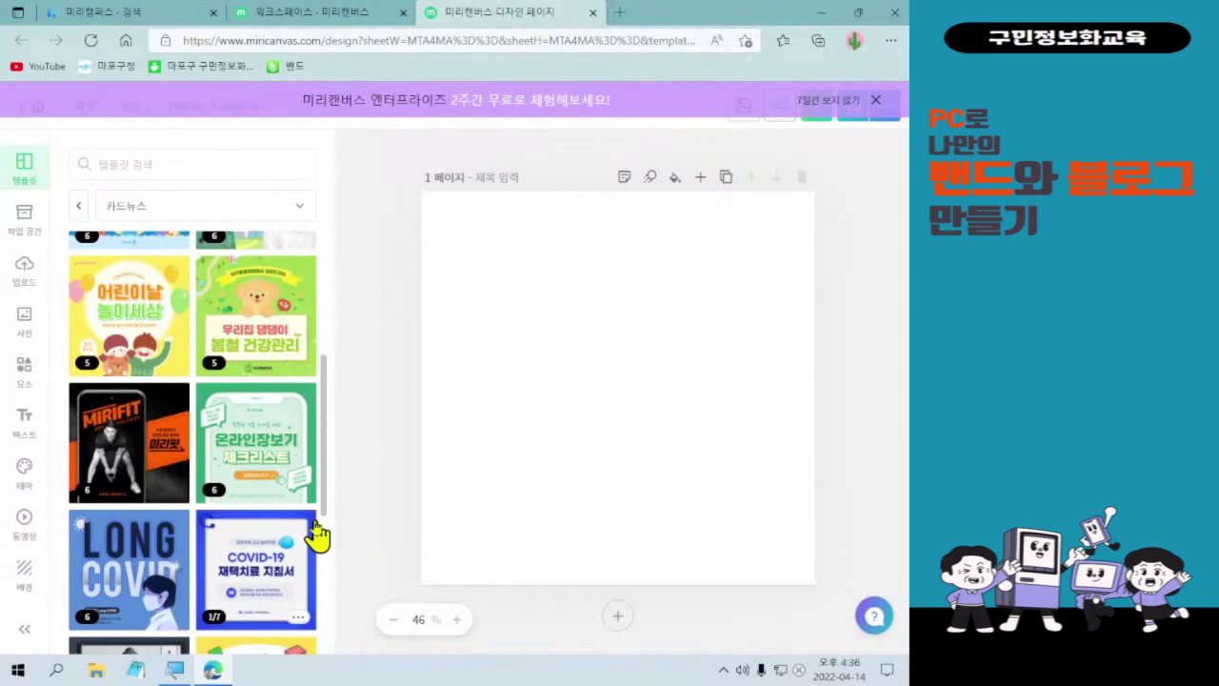
scroll(258, 568, down, 2)
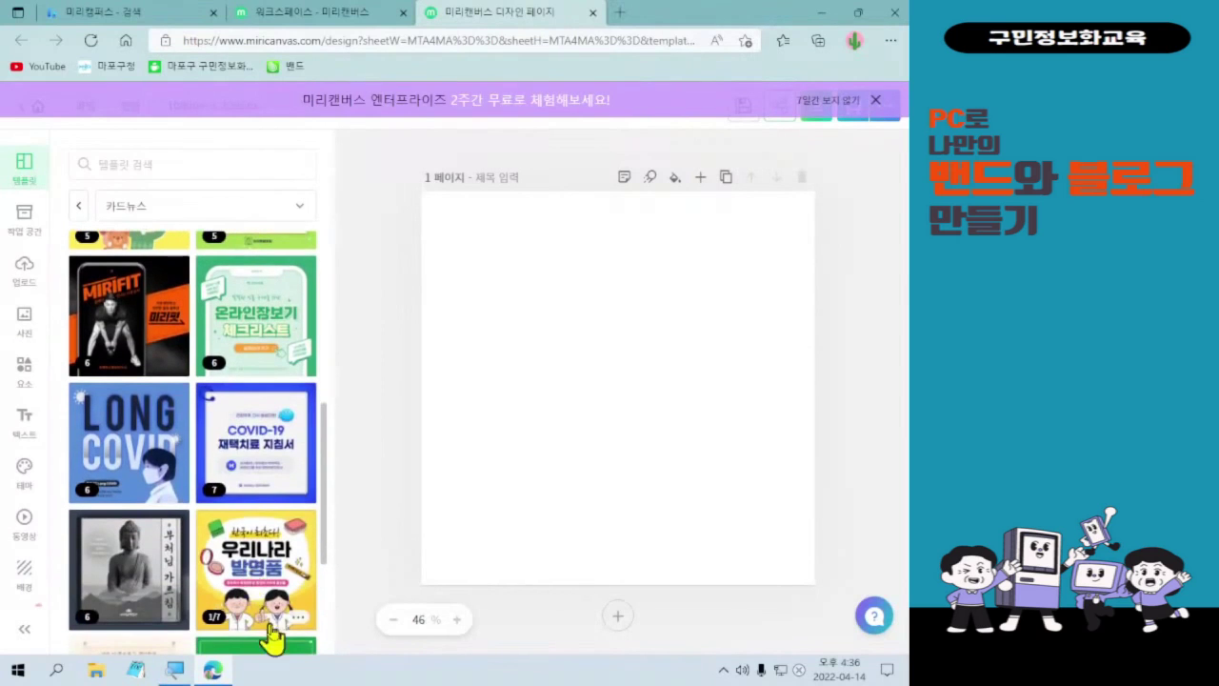
scroll(220, 576, up, 10)
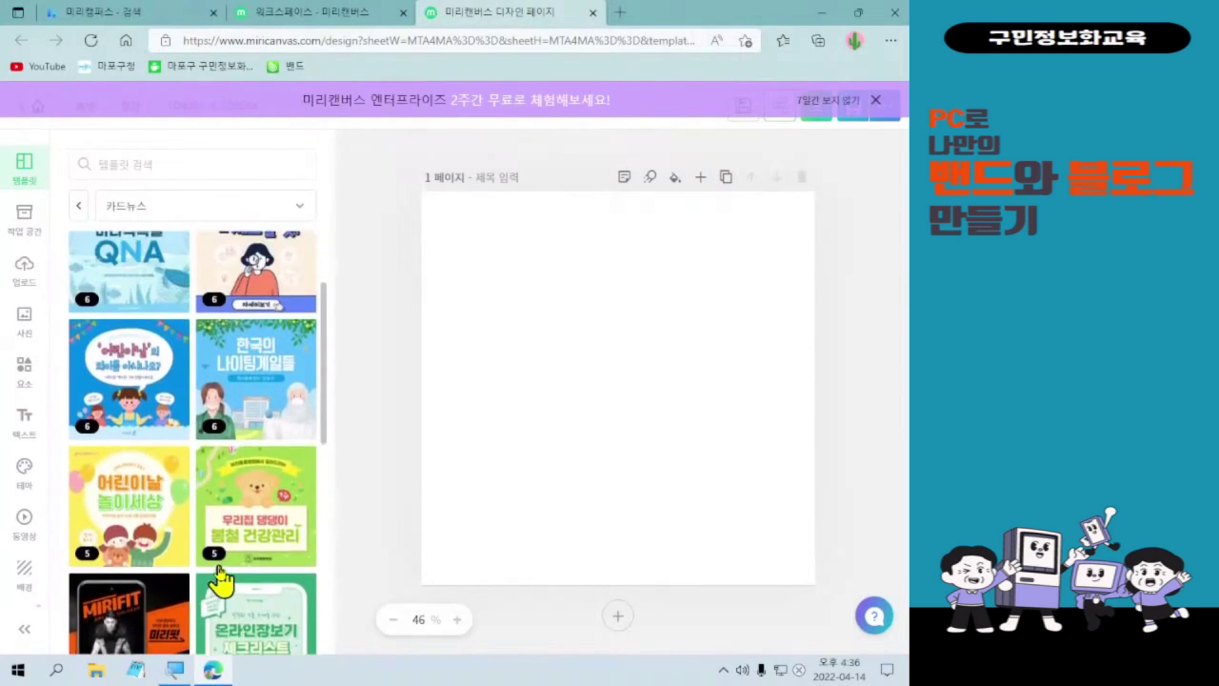
scroll(217, 586, down, 2)
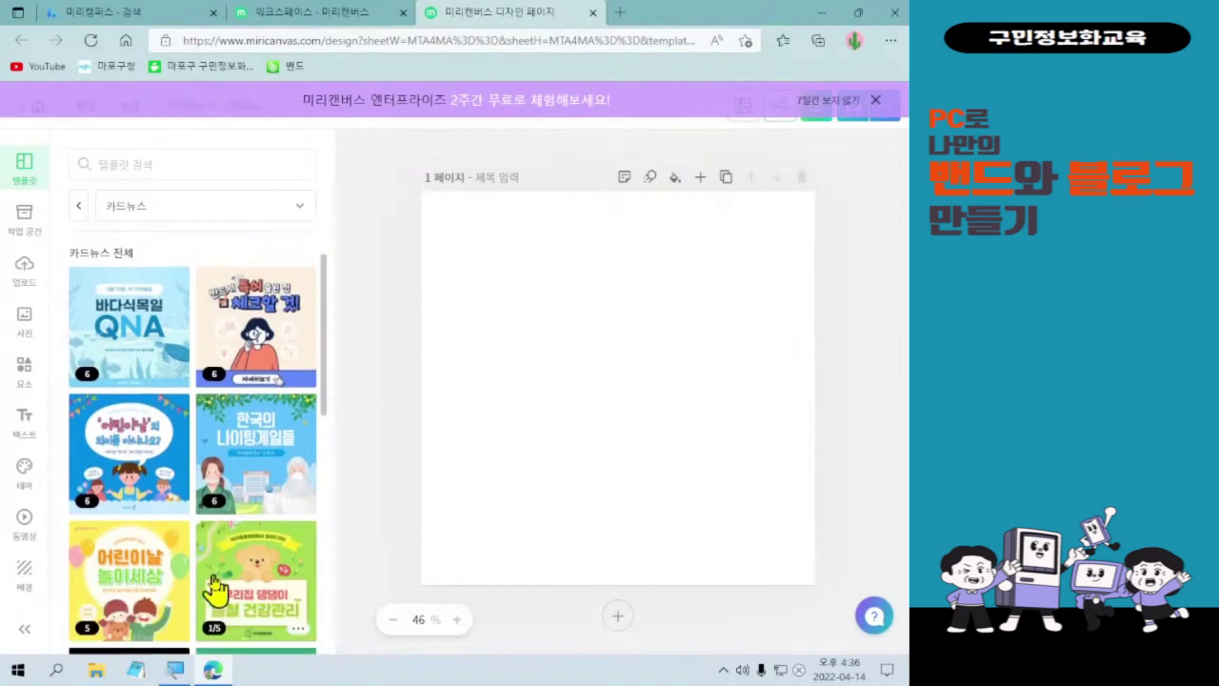
scroll(211, 599, down, 3)
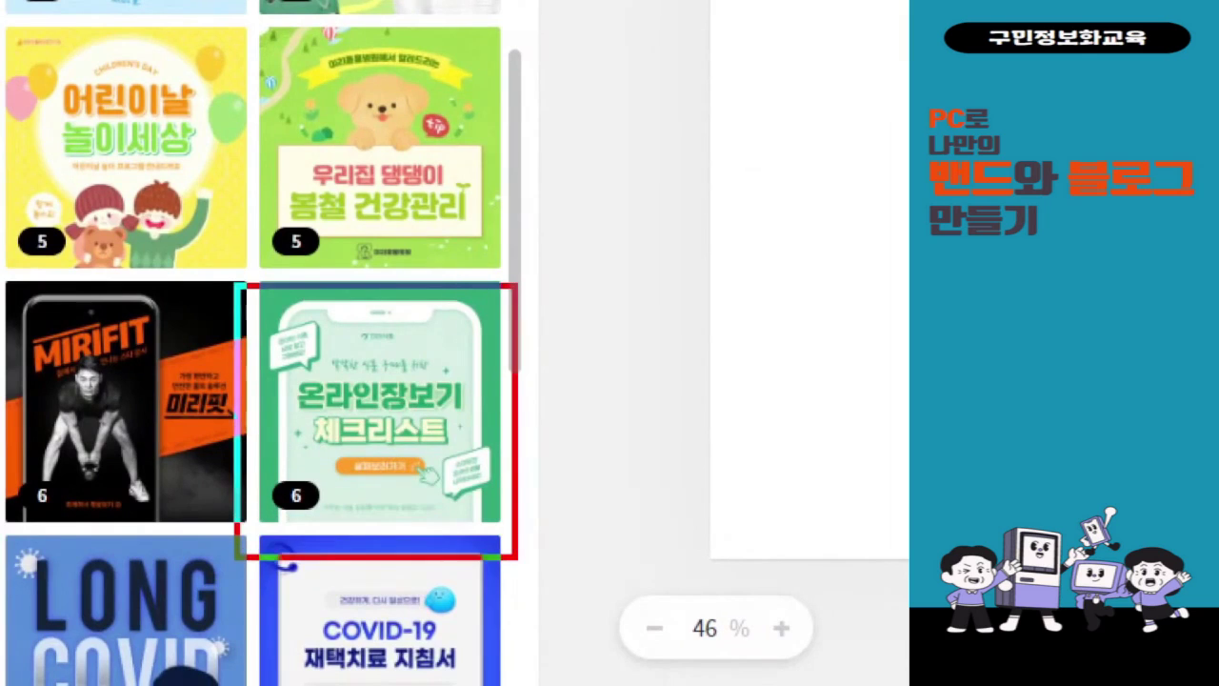
drag(576, 419, 620, 330)
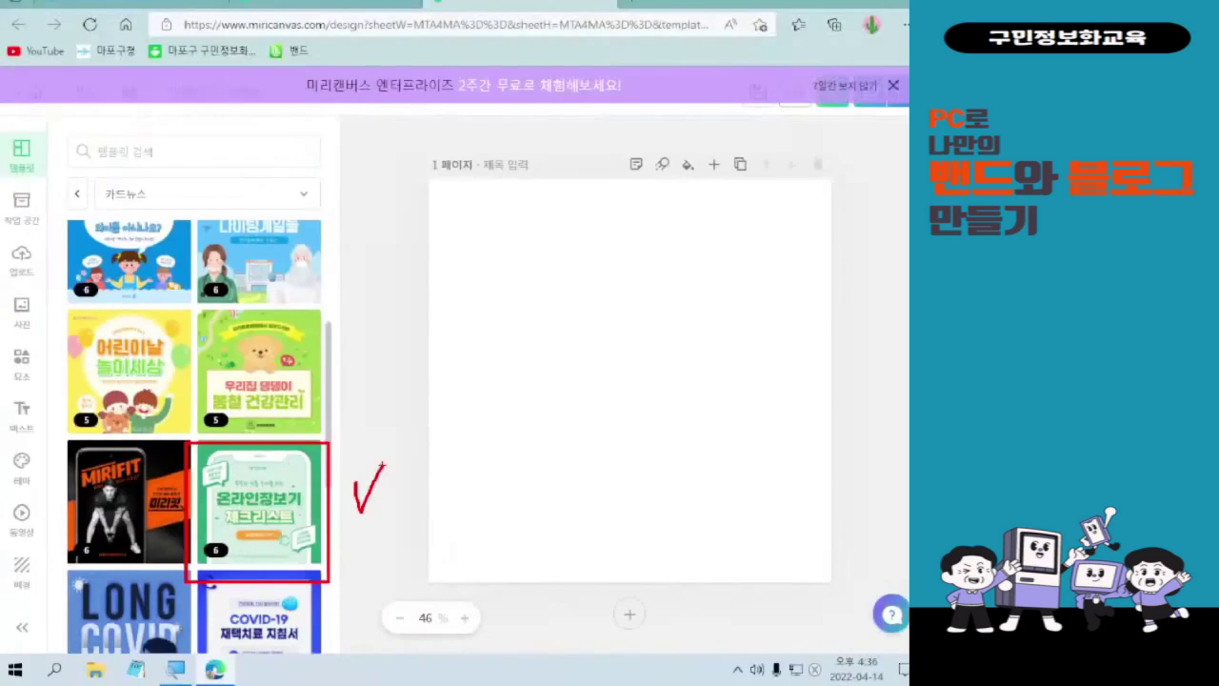
- Apply the green 온라인장보기 체크리스트 card-news template, with all its pages, to the blank canvas
click(403, 402)
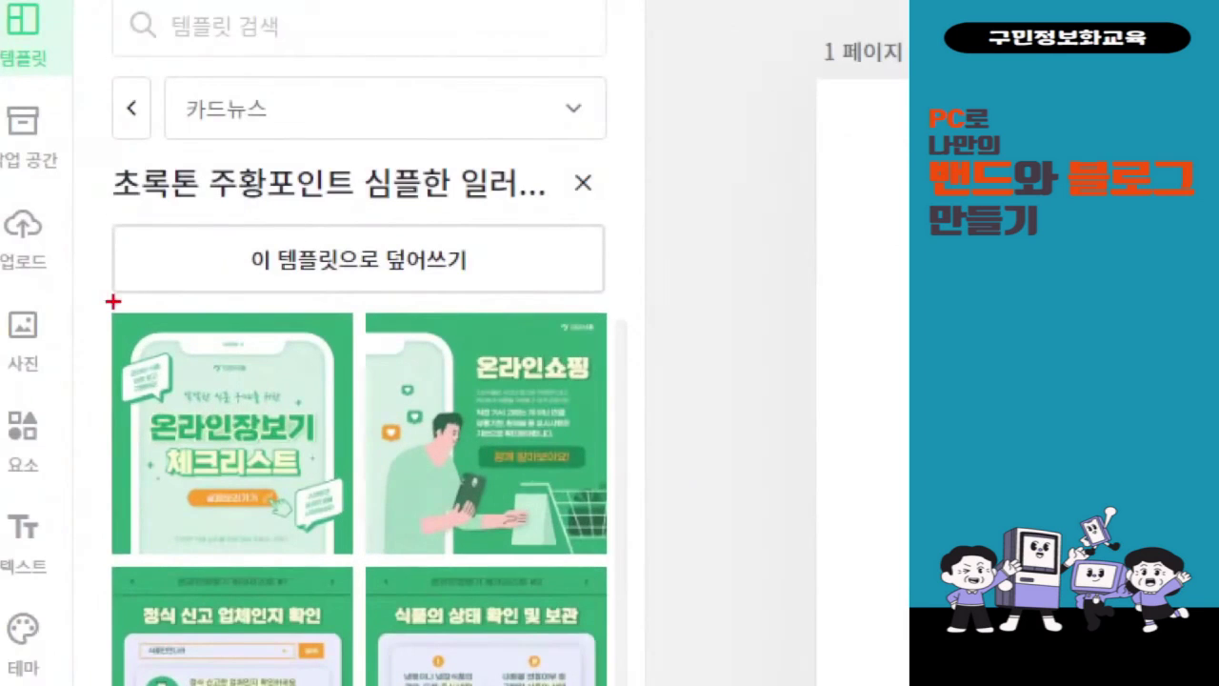
mouse_move(116, 223)
mouse_down()
mouse_move(596, 299)
mouse_move(755, 526)
mouse_up()
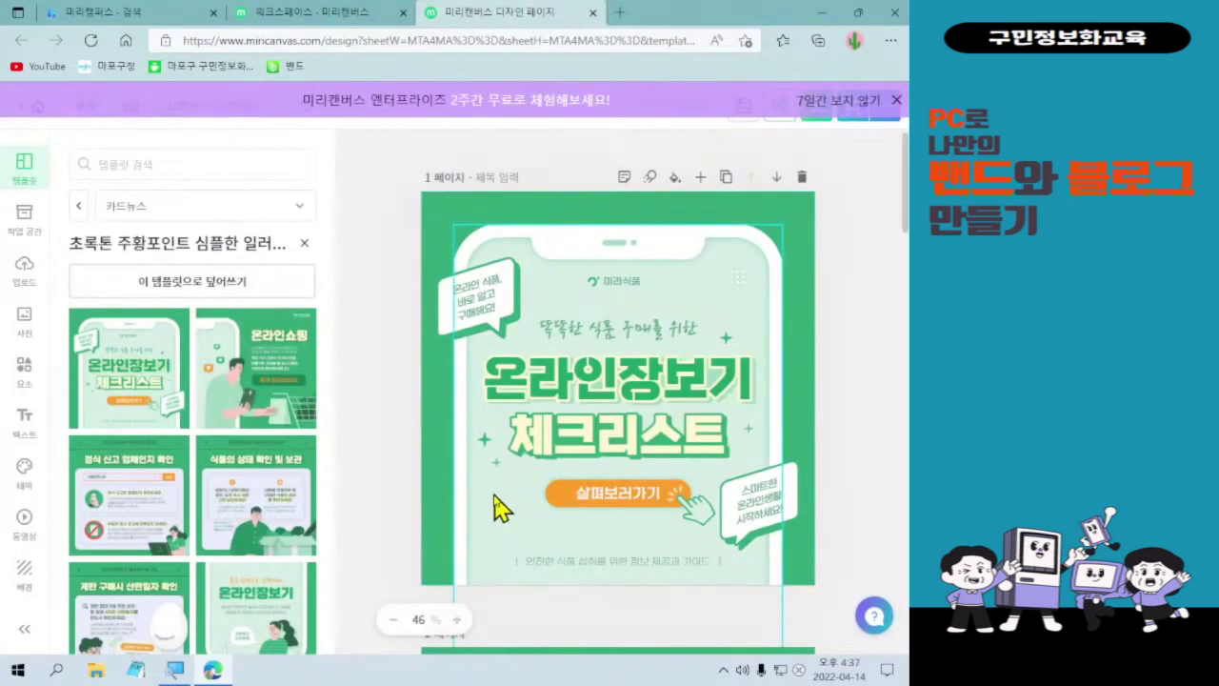
key(ctrl+l)
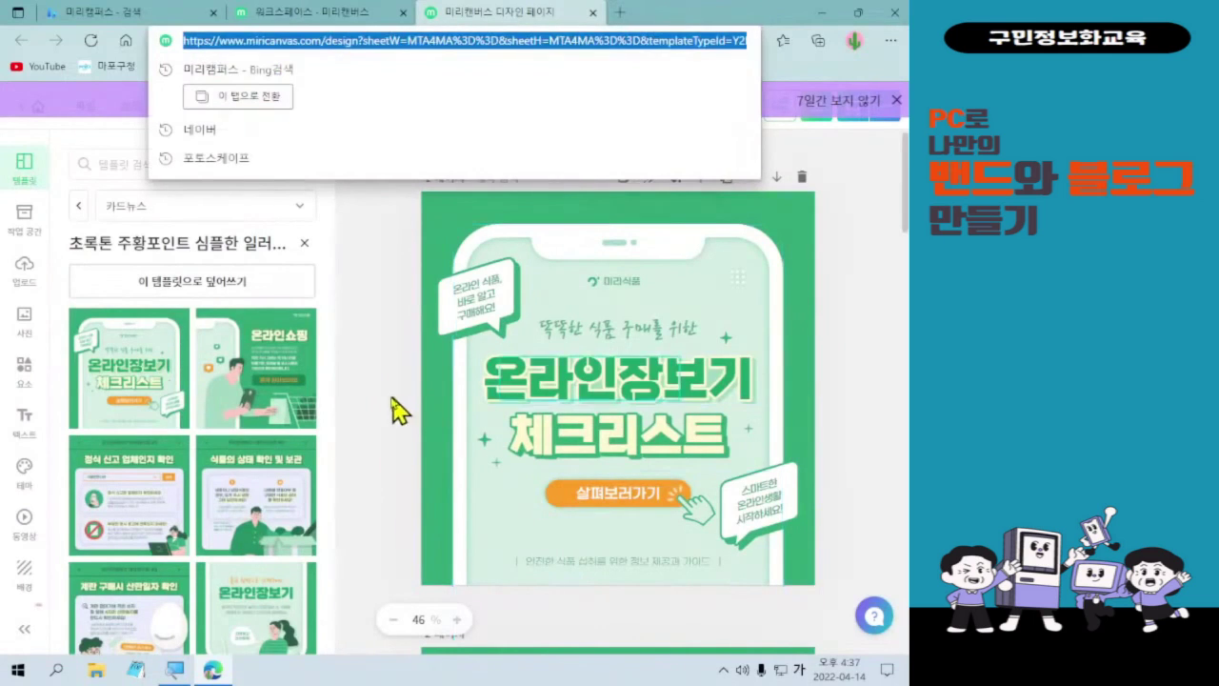
click(392, 400)
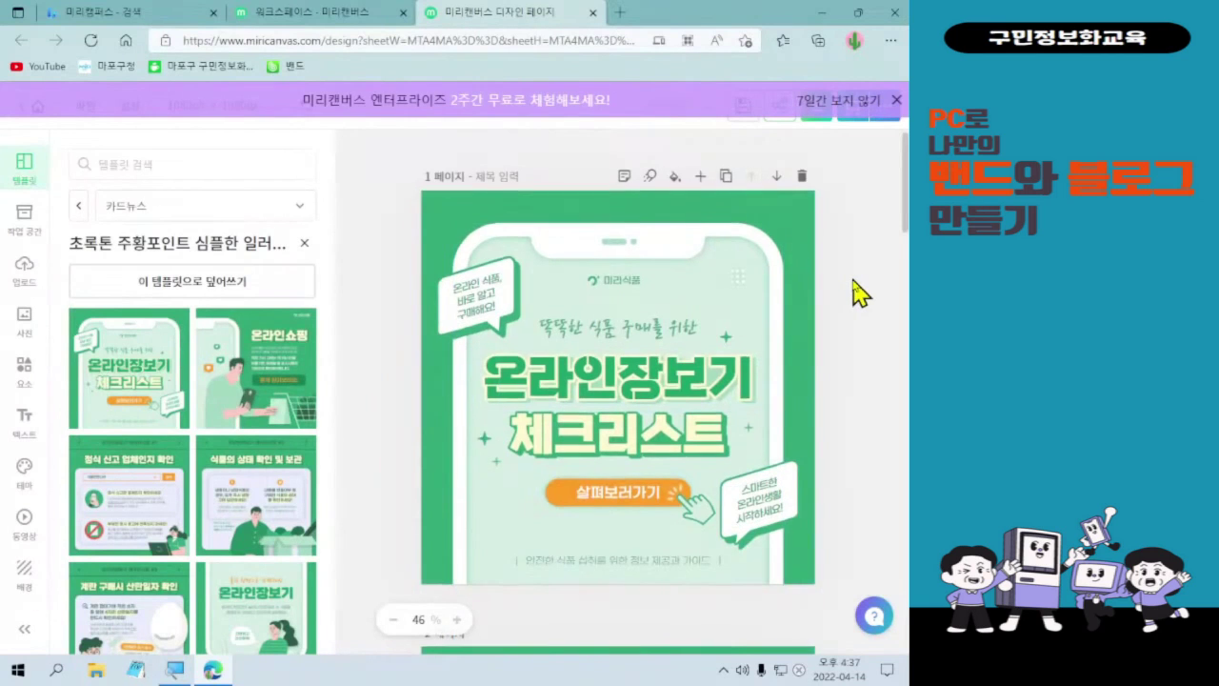
scroll(854, 291, down, 2)
scroll(861, 293, down, 4)
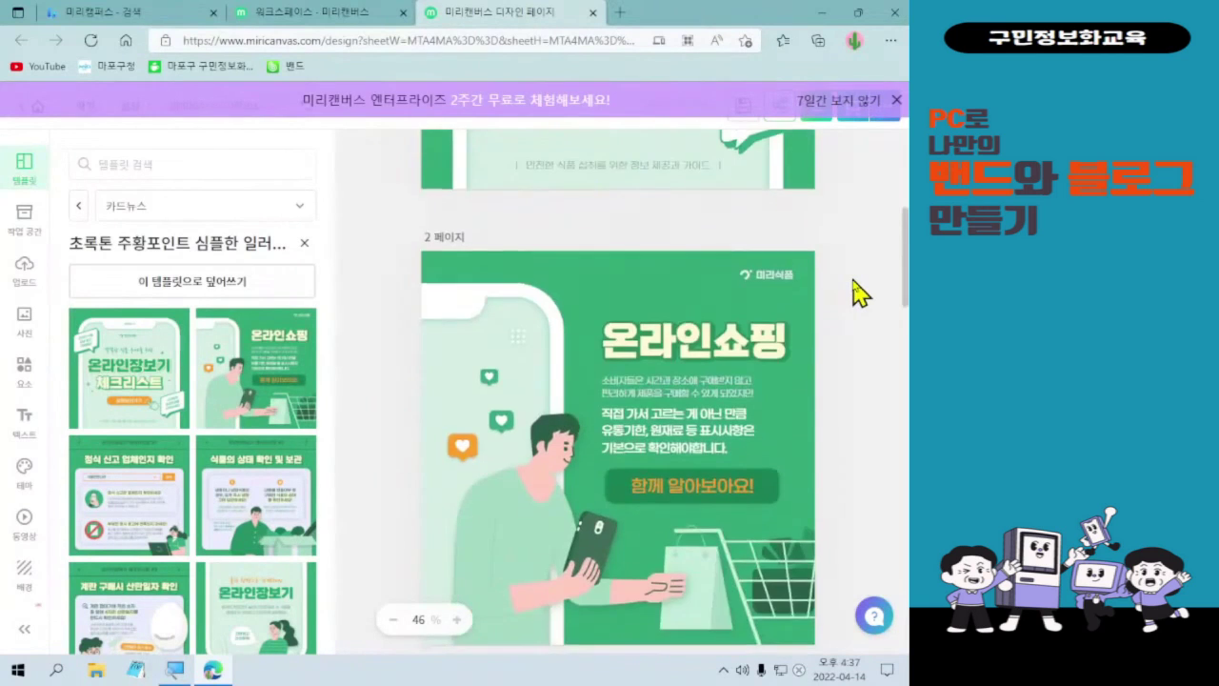
scroll(847, 343, down, 7)
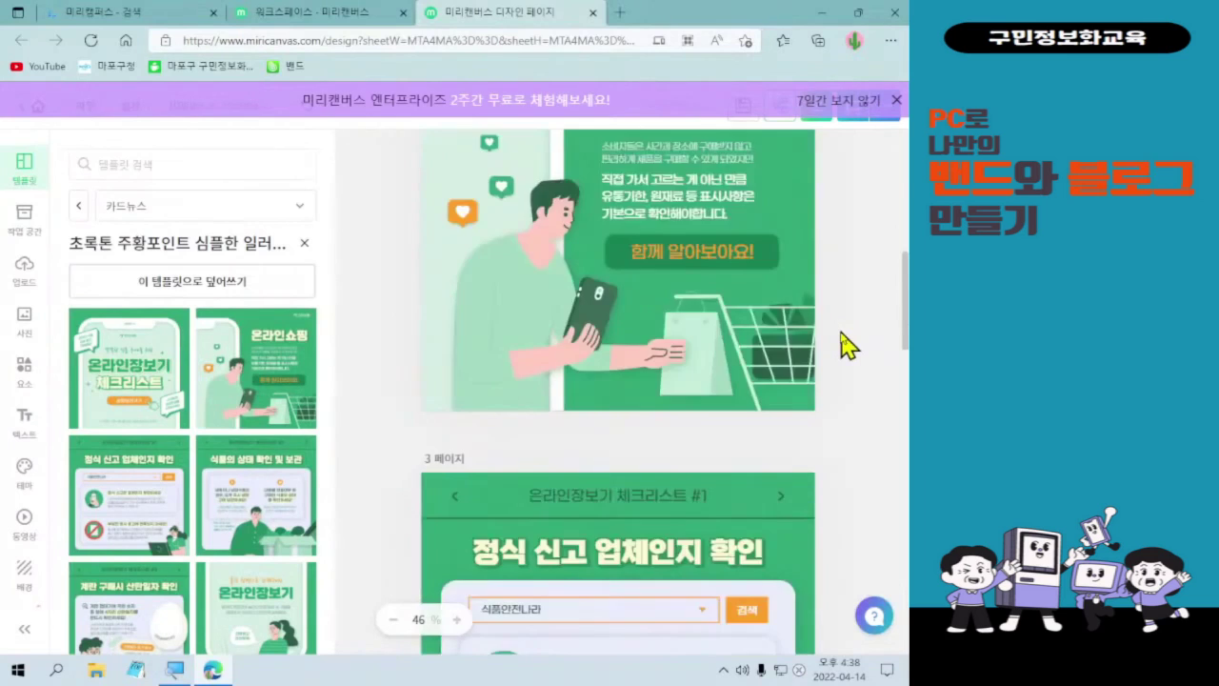
scroll(844, 348, down, 10)
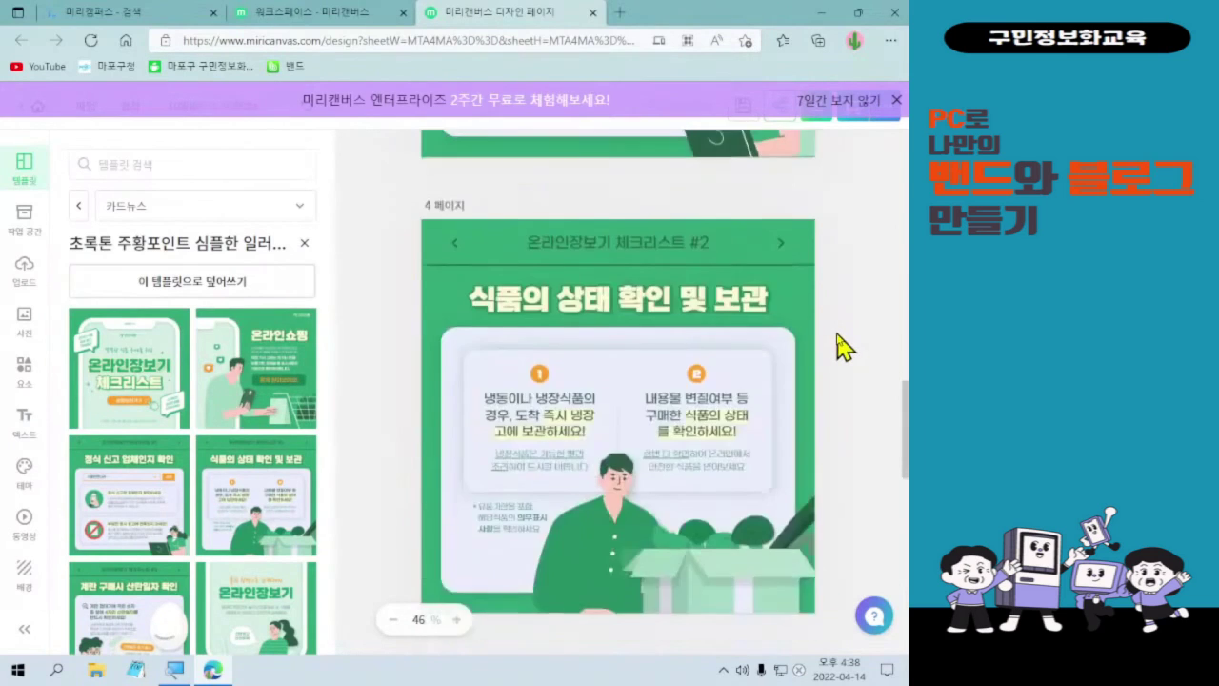
scroll(845, 348, down, 7)
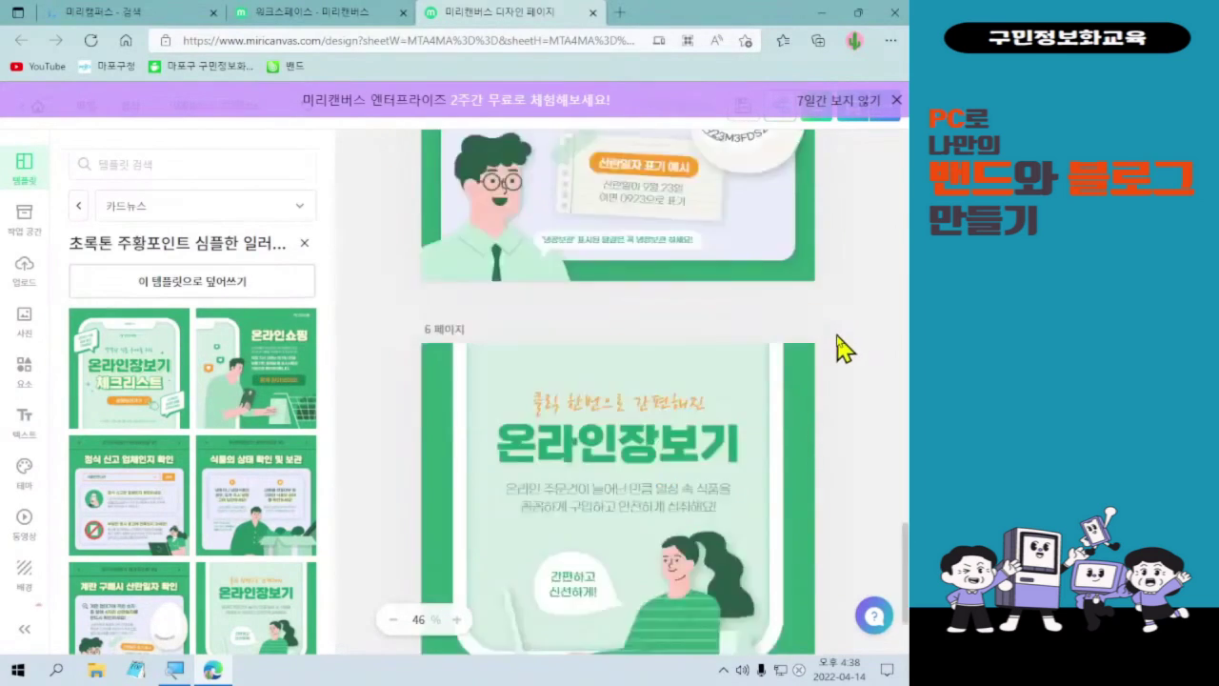
scroll(844, 376, up, 10)
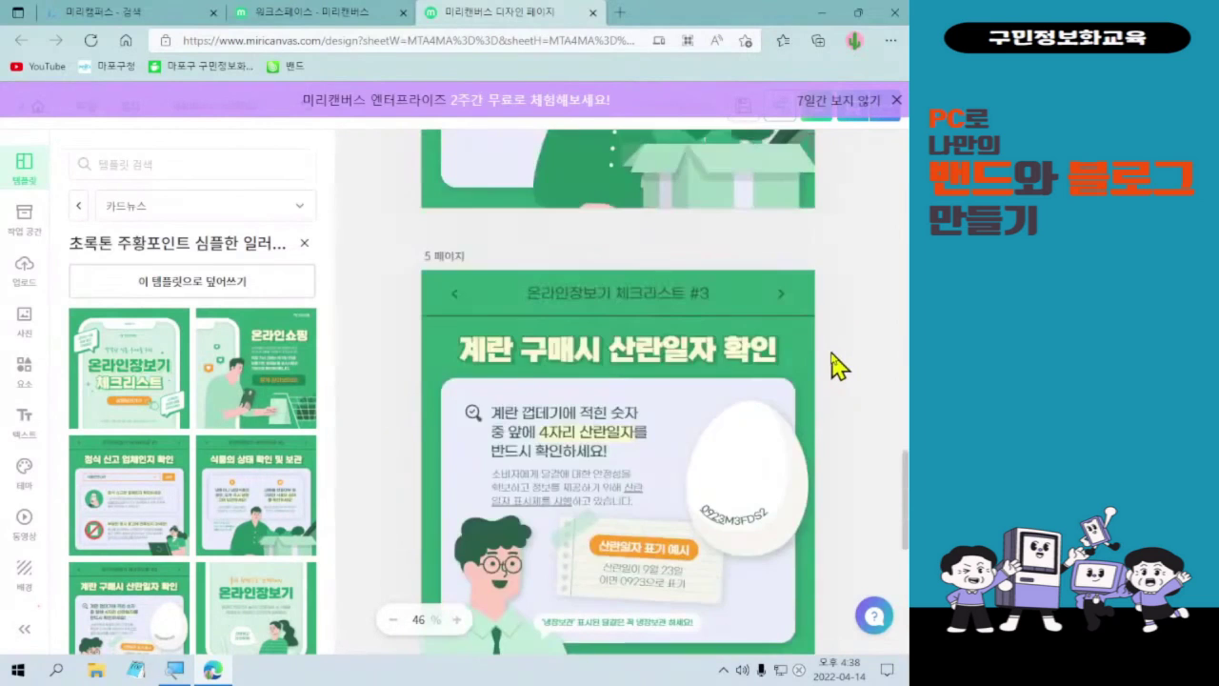
scroll(835, 367, up, 15)
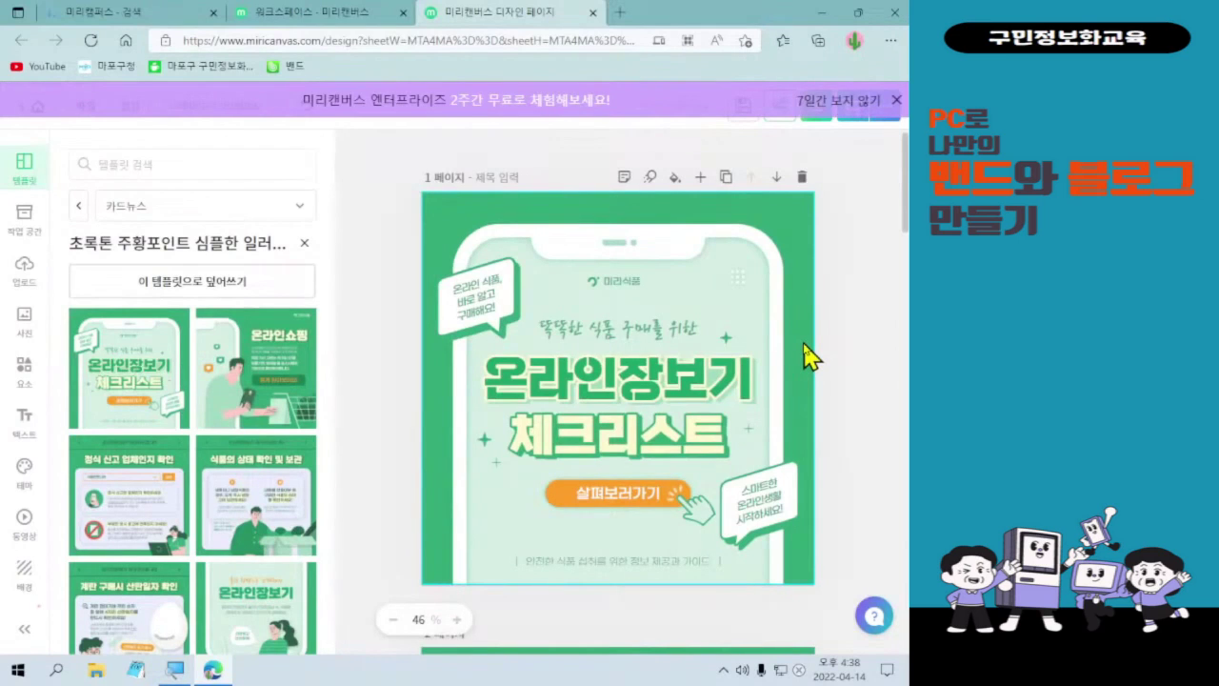
- Dismiss the stray browser menu and close the purple Enterprise trial banner
key(alt+f)
key(Escape)
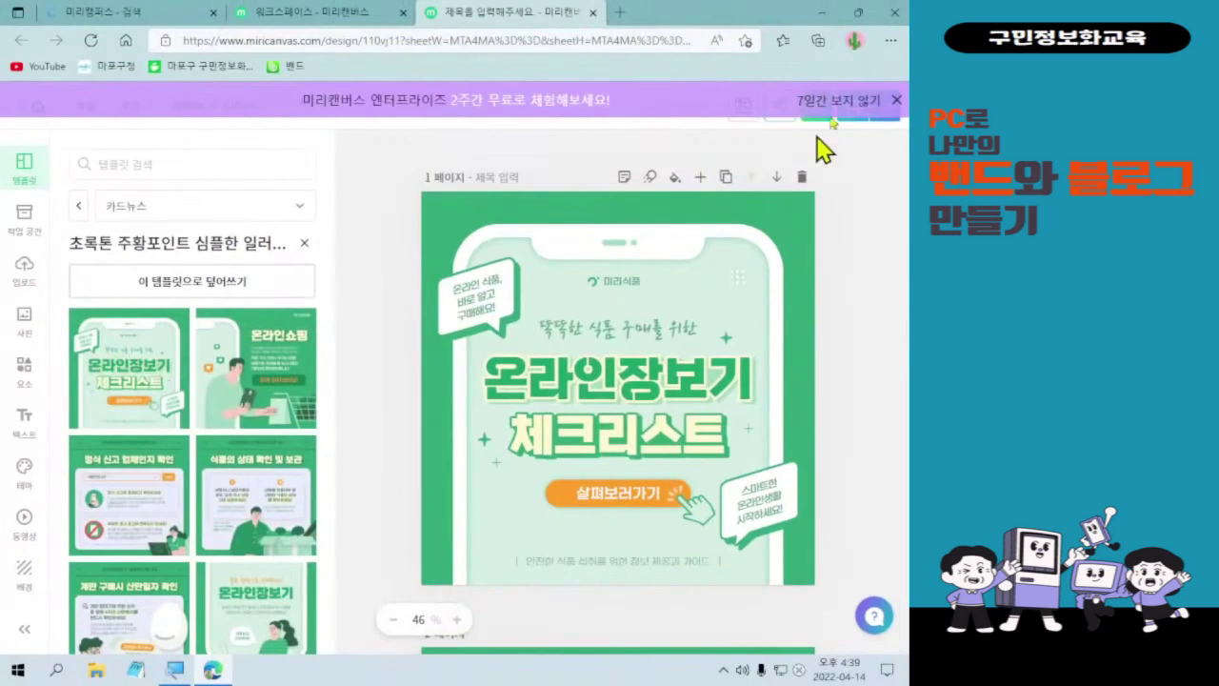
click(834, 103)
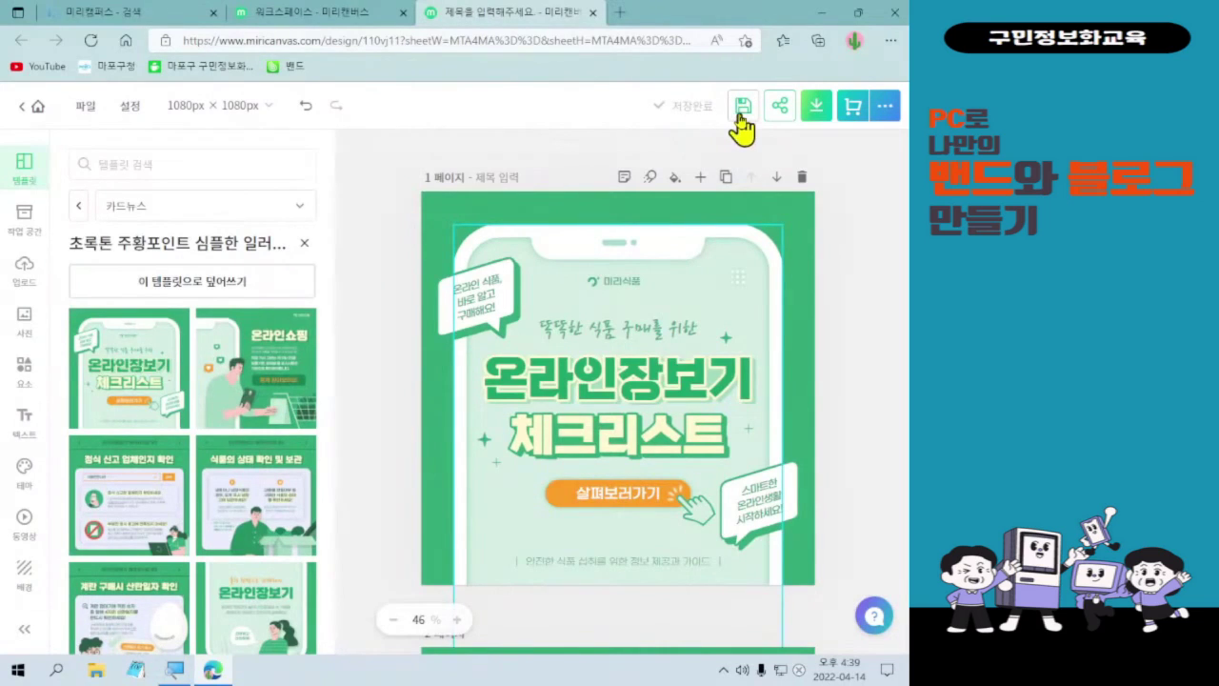
- Open and close the ⋯ extra-actions list and the 파일 menu, returning to plain editing
click(885, 107)
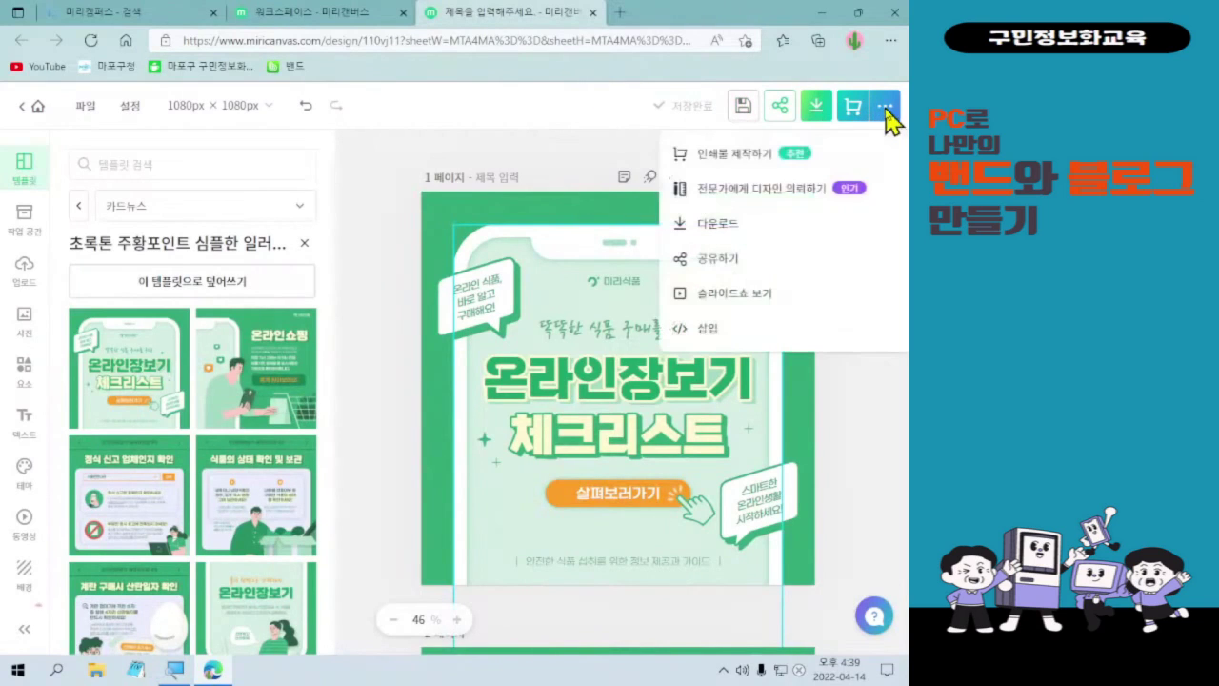
click(885, 109)
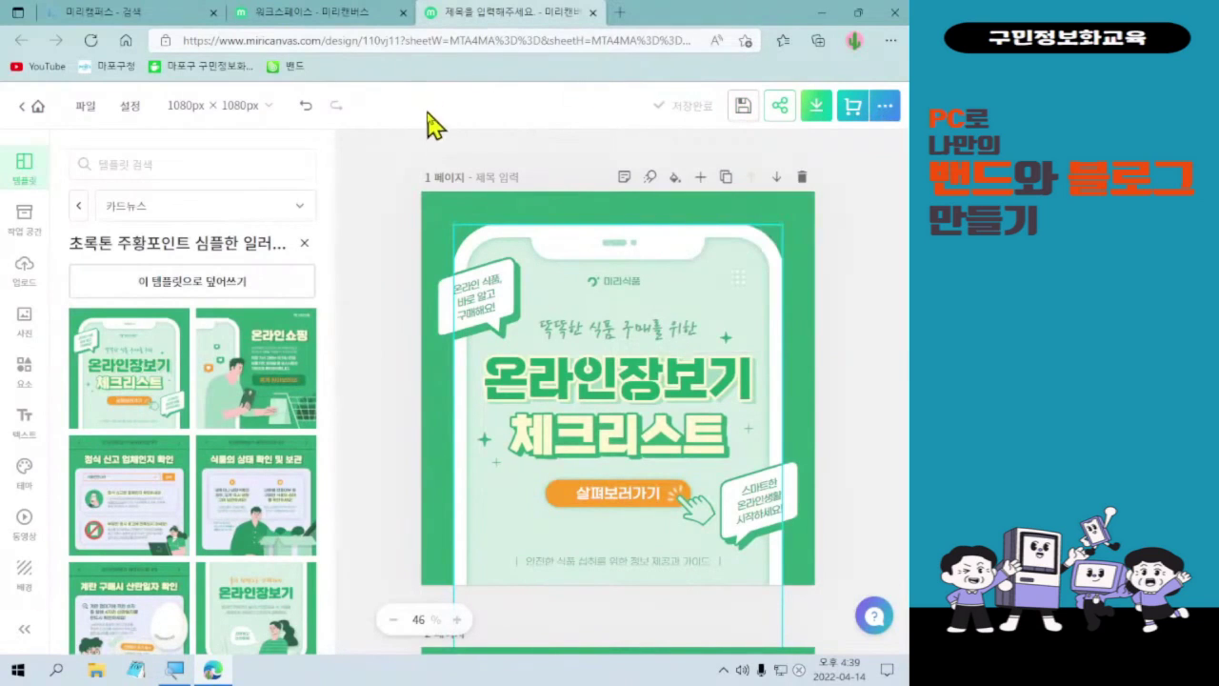
click(93, 108)
click(93, 108)
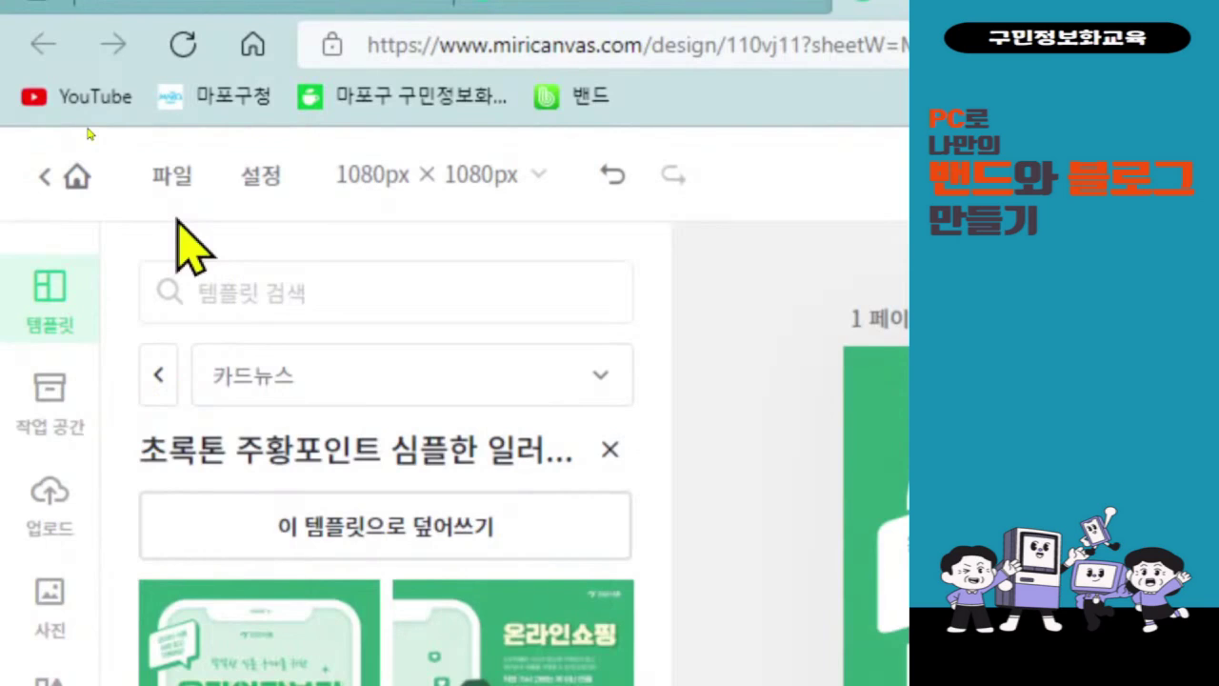
- Enter 공지글 as the design title in the 파일 menu's title field and confirm it
click(172, 195)
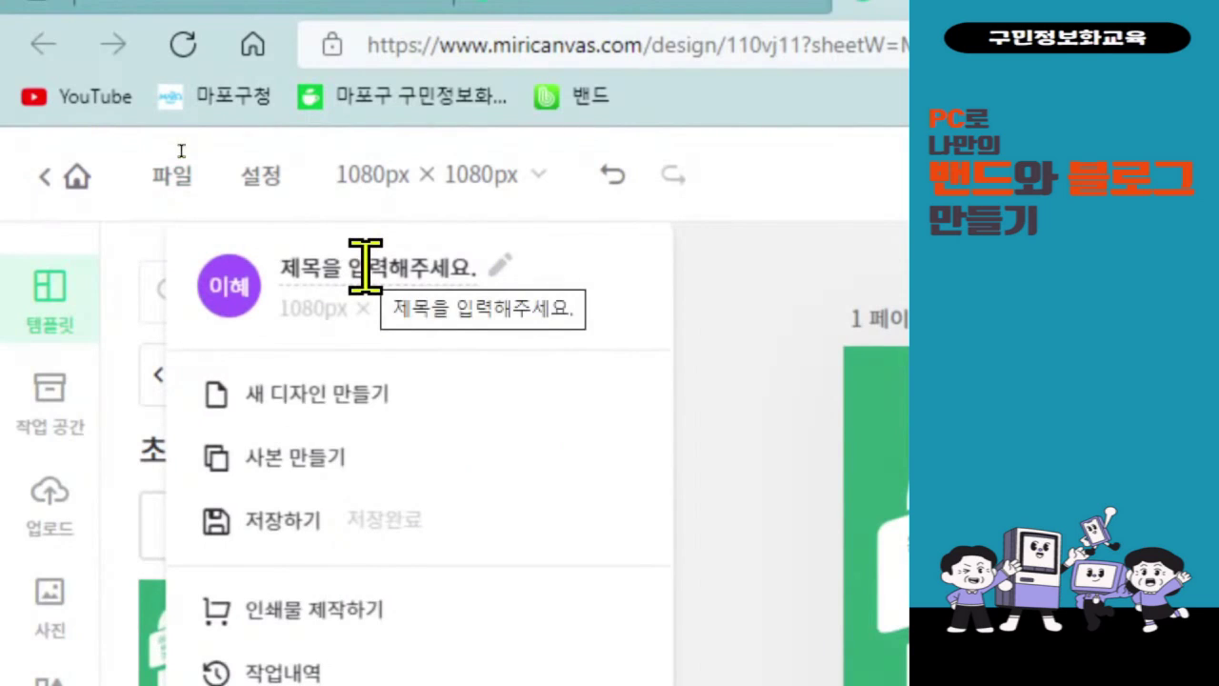
click(366, 266)
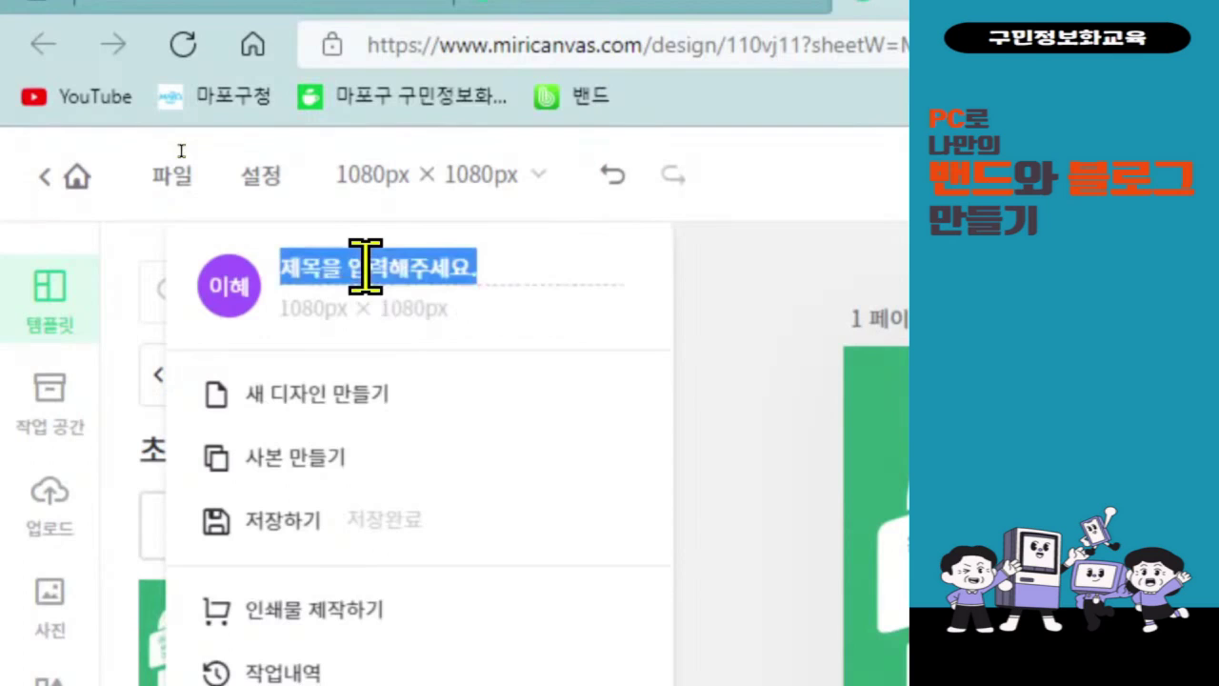
text(경지)
key(BackSpace)
key(BackSpace)
key(BackSpace)
key(BackSpace)
text(ㅗㅇ지글)
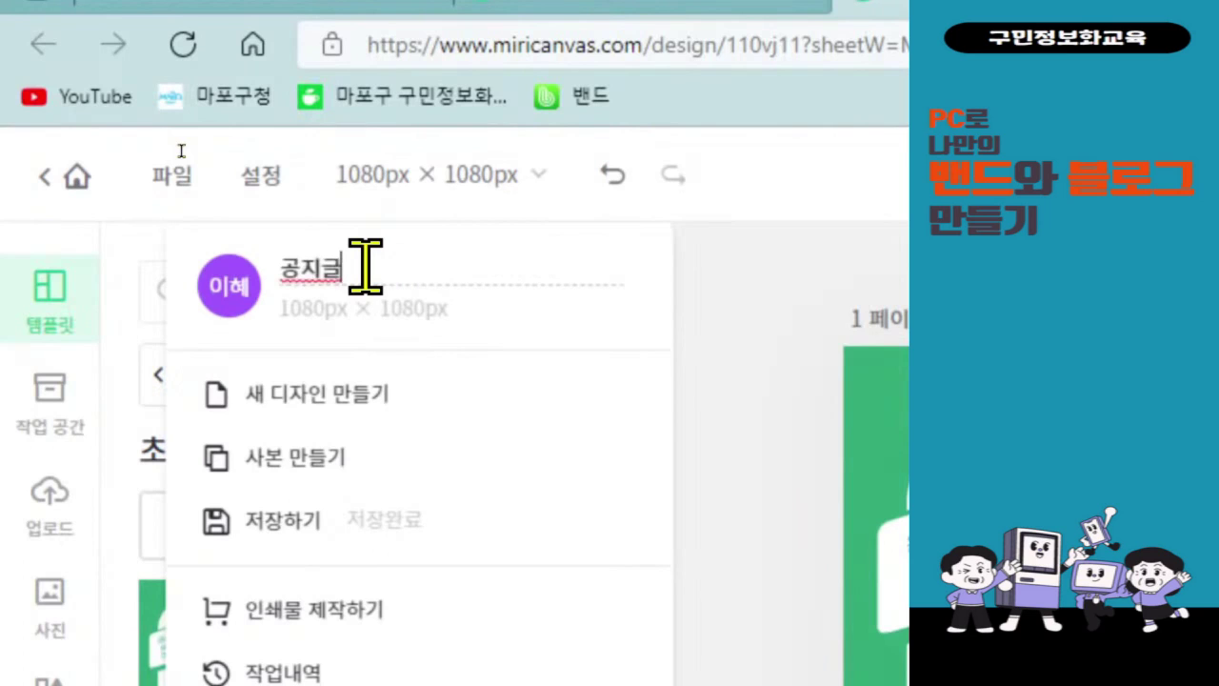
key(Return)
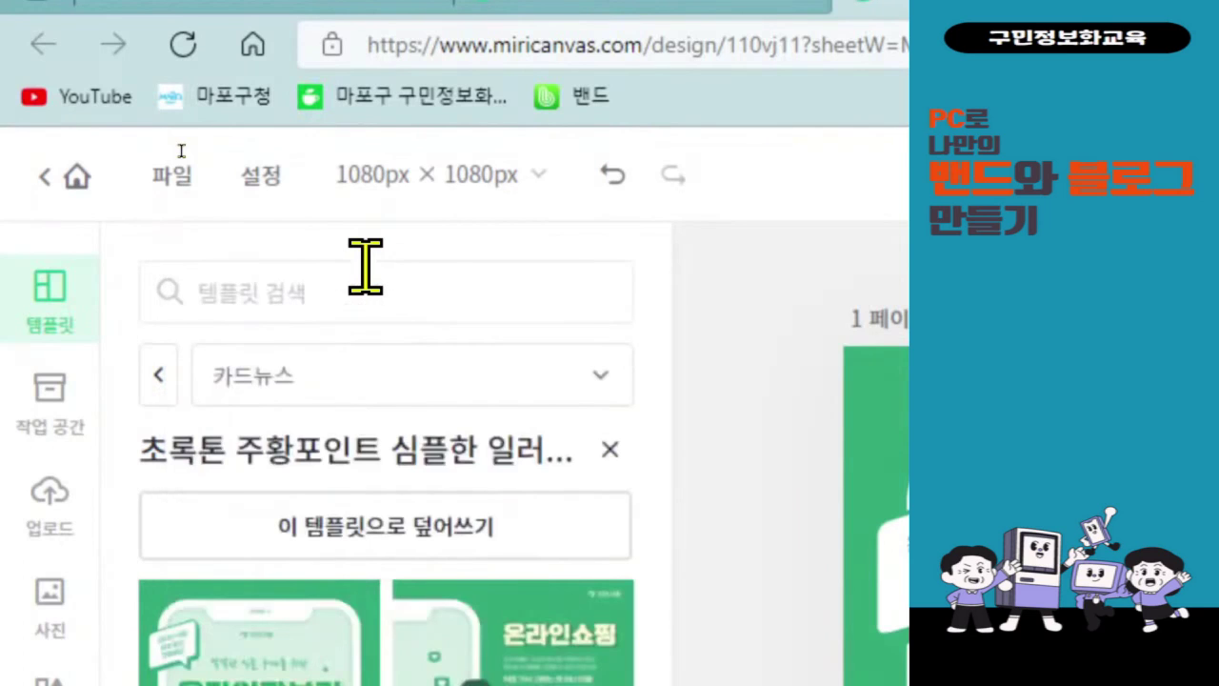
click(172, 177)
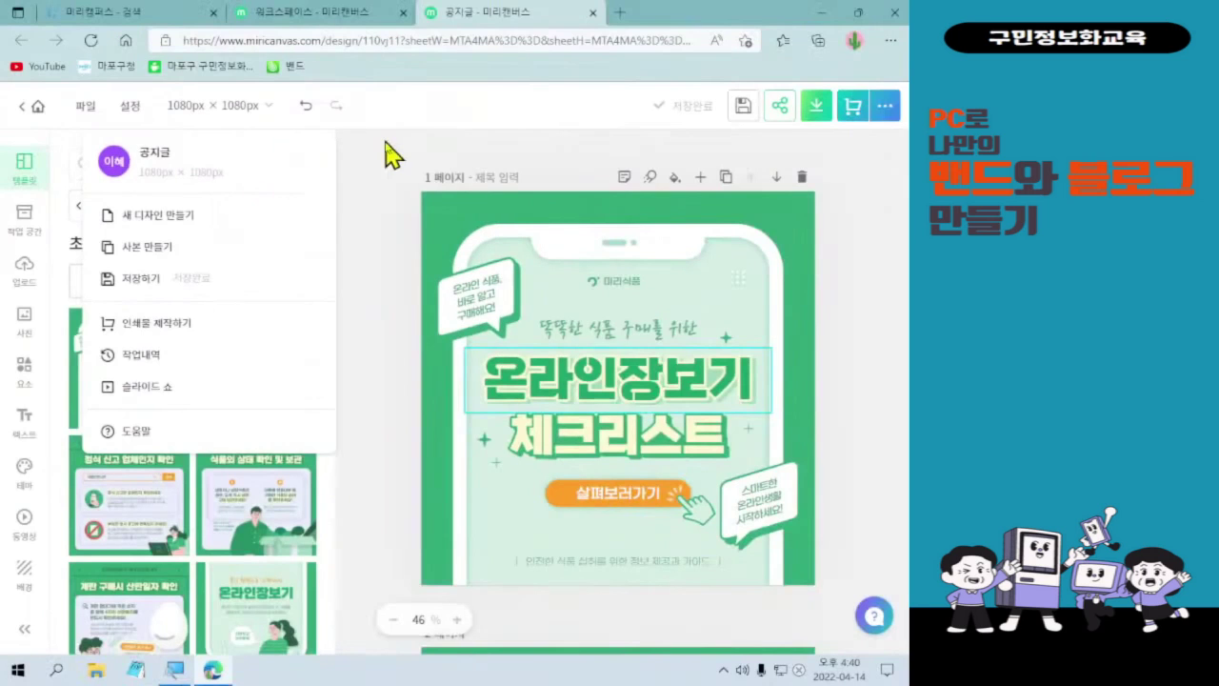
click(370, 211)
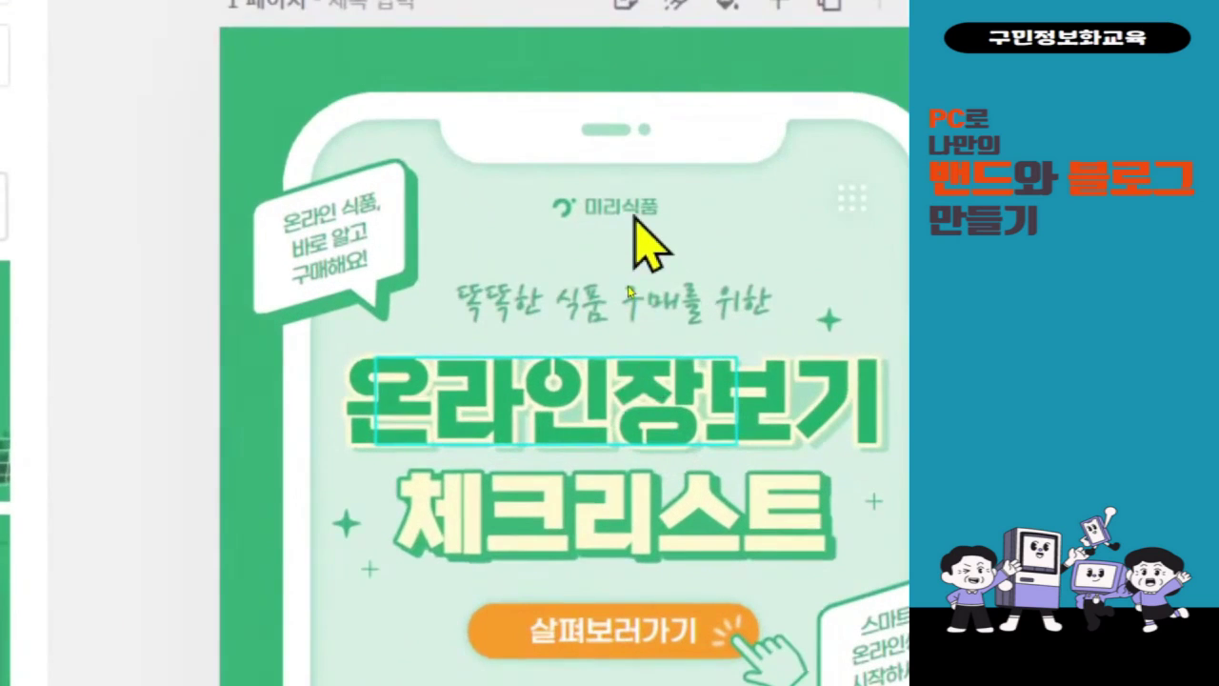
- Select the 미리식품 logo group at the top of the phone and delete it
click(635, 212)
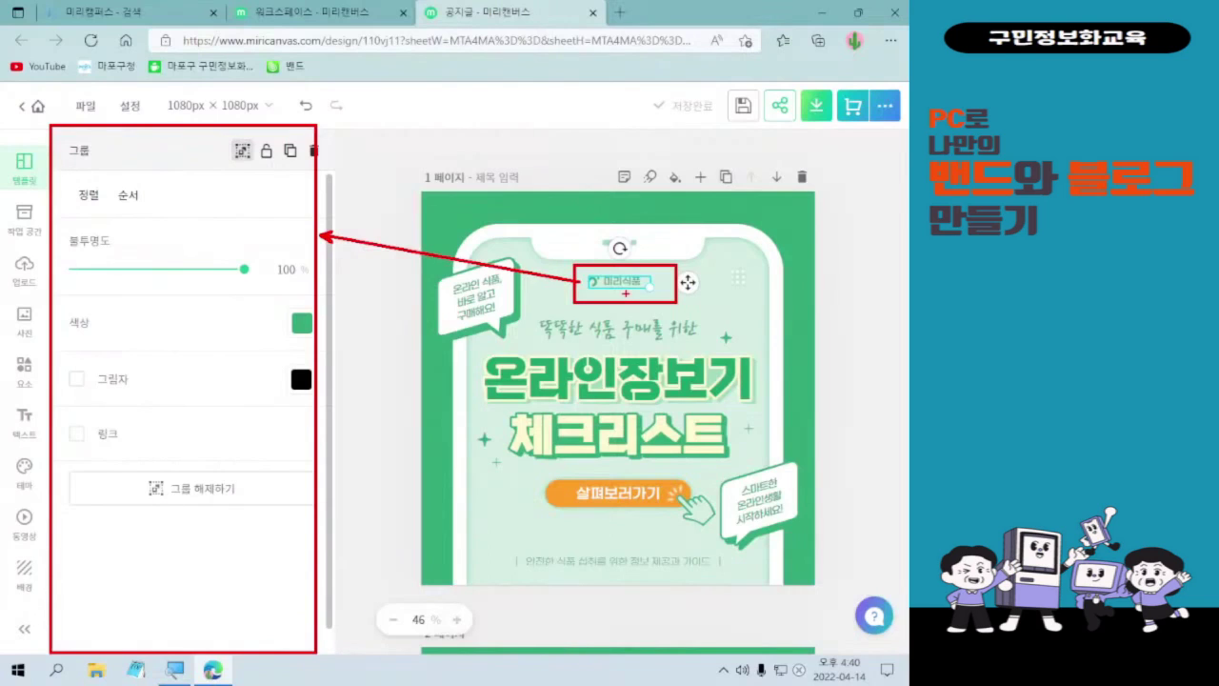
key(Escape)
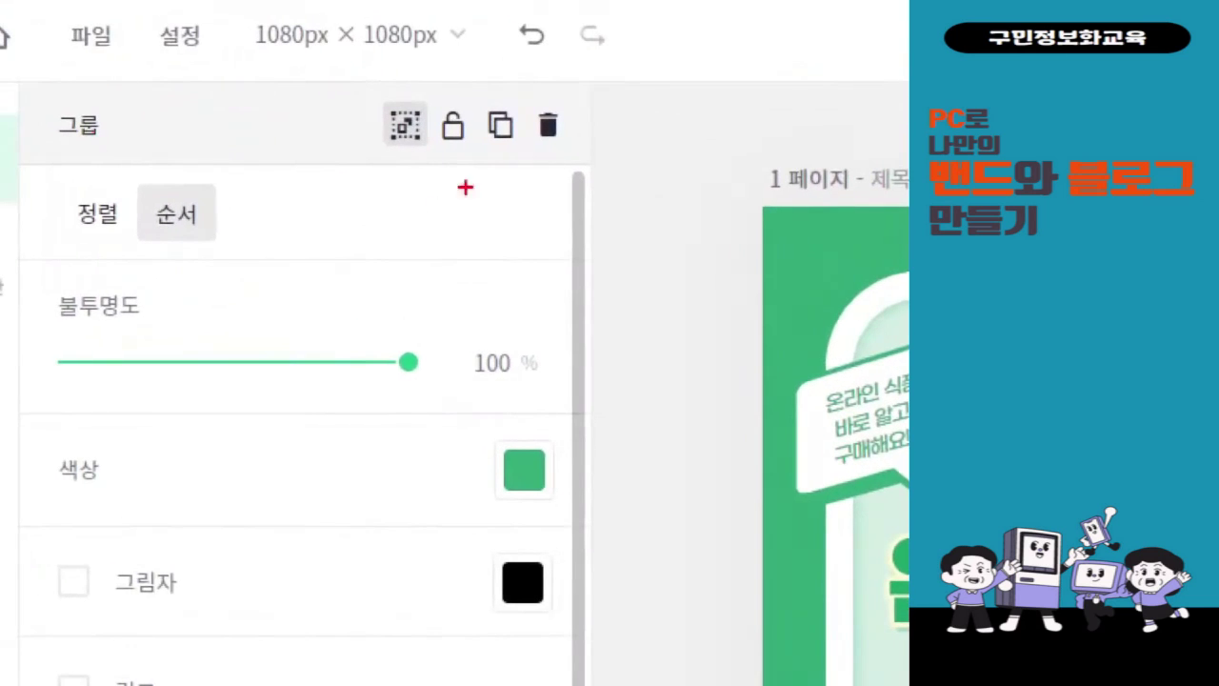
mouse_move(506, 99)
mouse_down()
mouse_move(591, 148)
mouse_move(378, 527)
mouse_up()
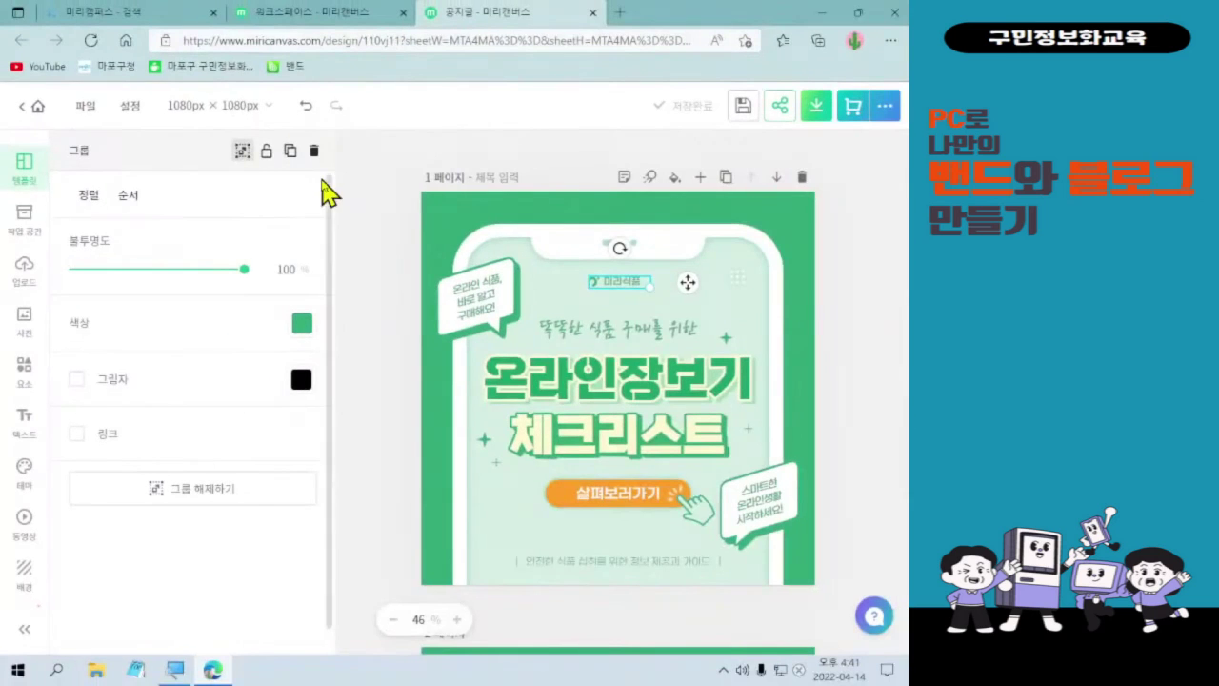
click(314, 152)
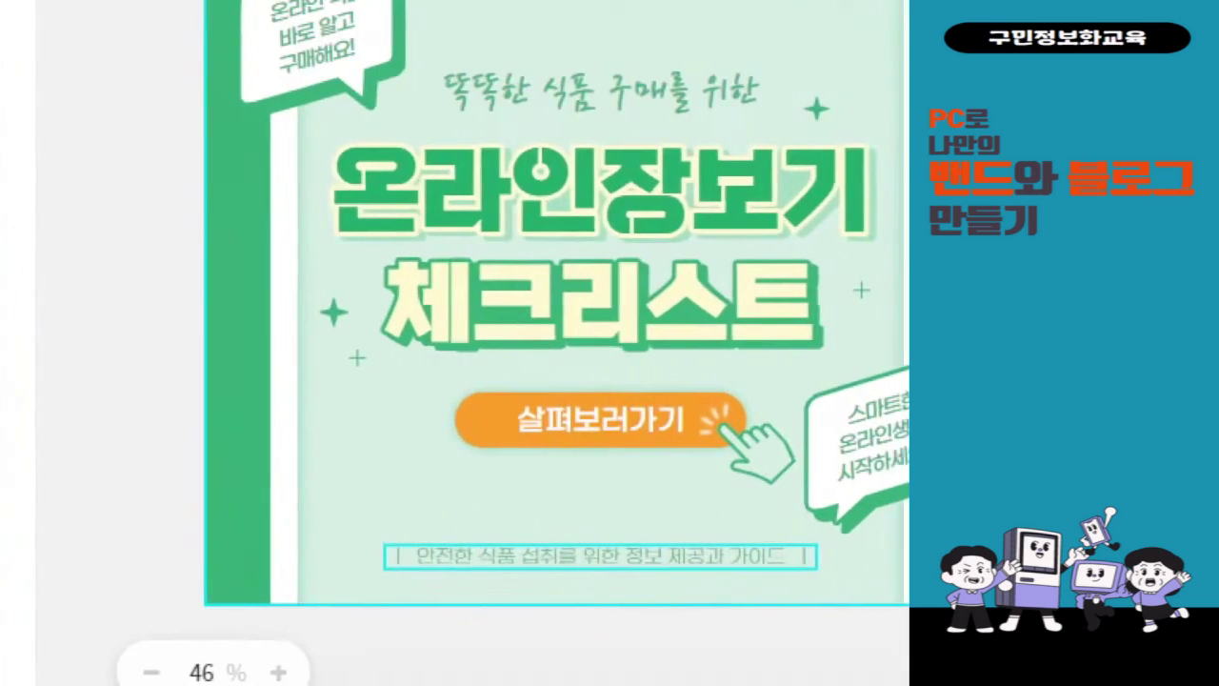
- Select the small caption text box at the bottom of the phone and delete it
drag(351, 506, 829, 586)
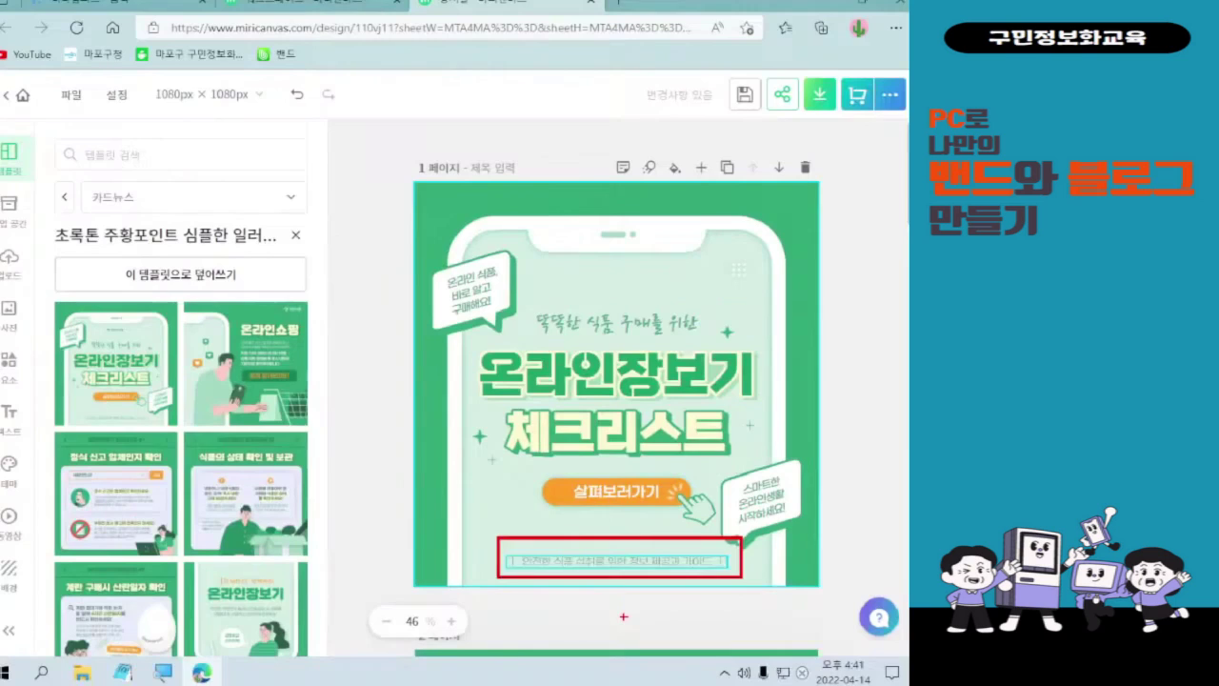
click(610, 570)
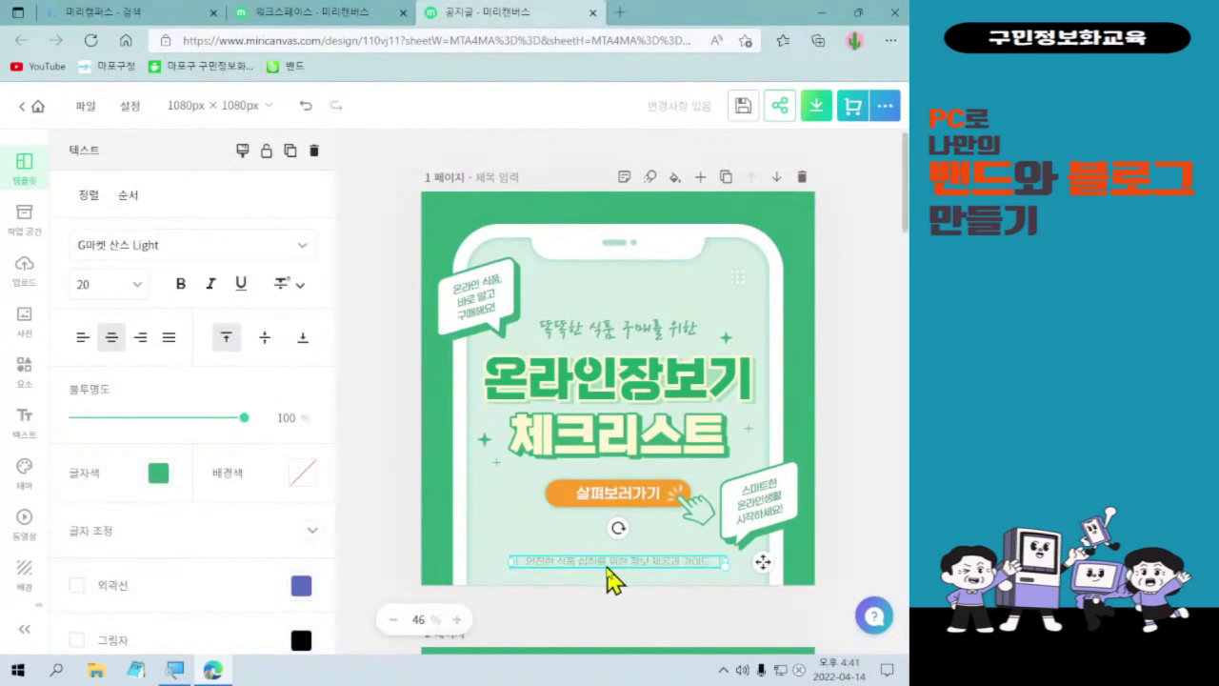
click(606, 565)
click(630, 564)
click(210, 283)
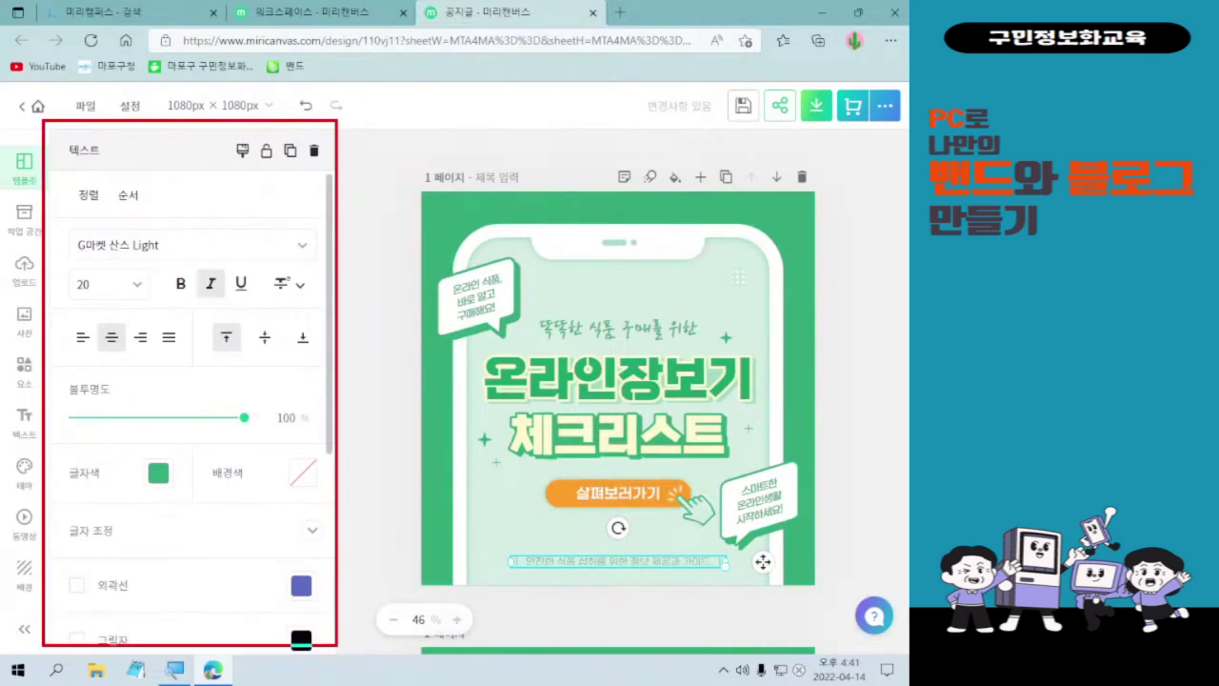
mouse_move(93, 169)
mouse_down()
mouse_move(81, 132)
mouse_move(95, 167)
mouse_up()
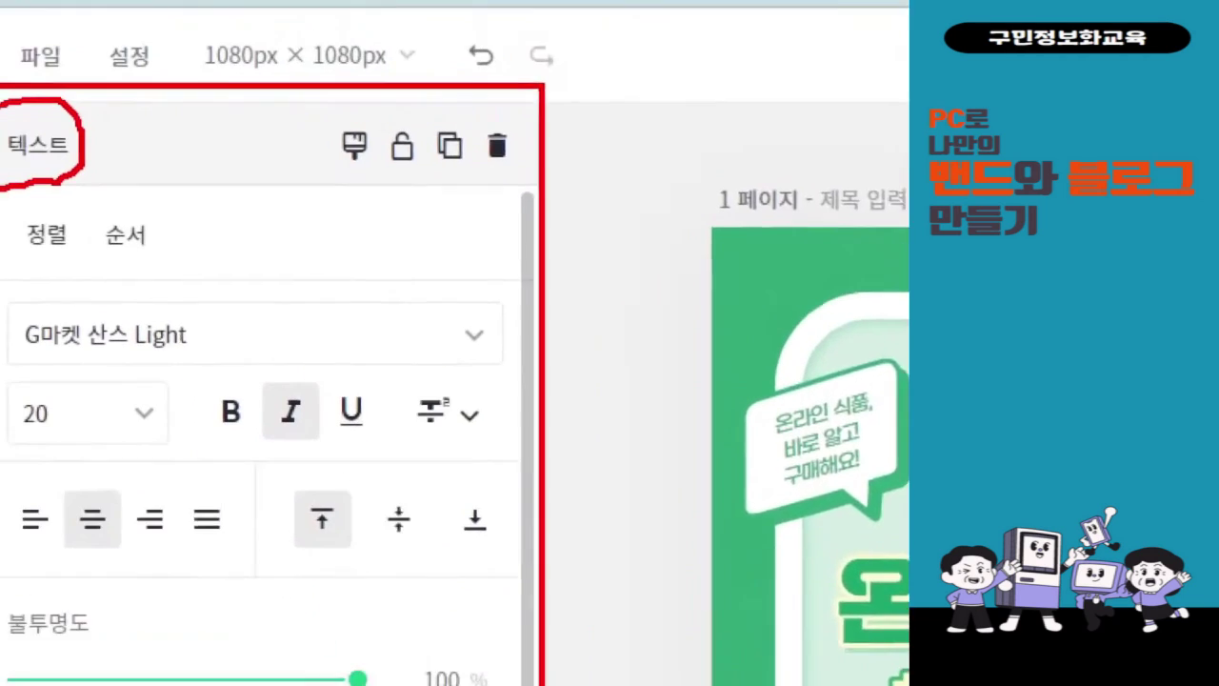
drag(456, 121, 549, 182)
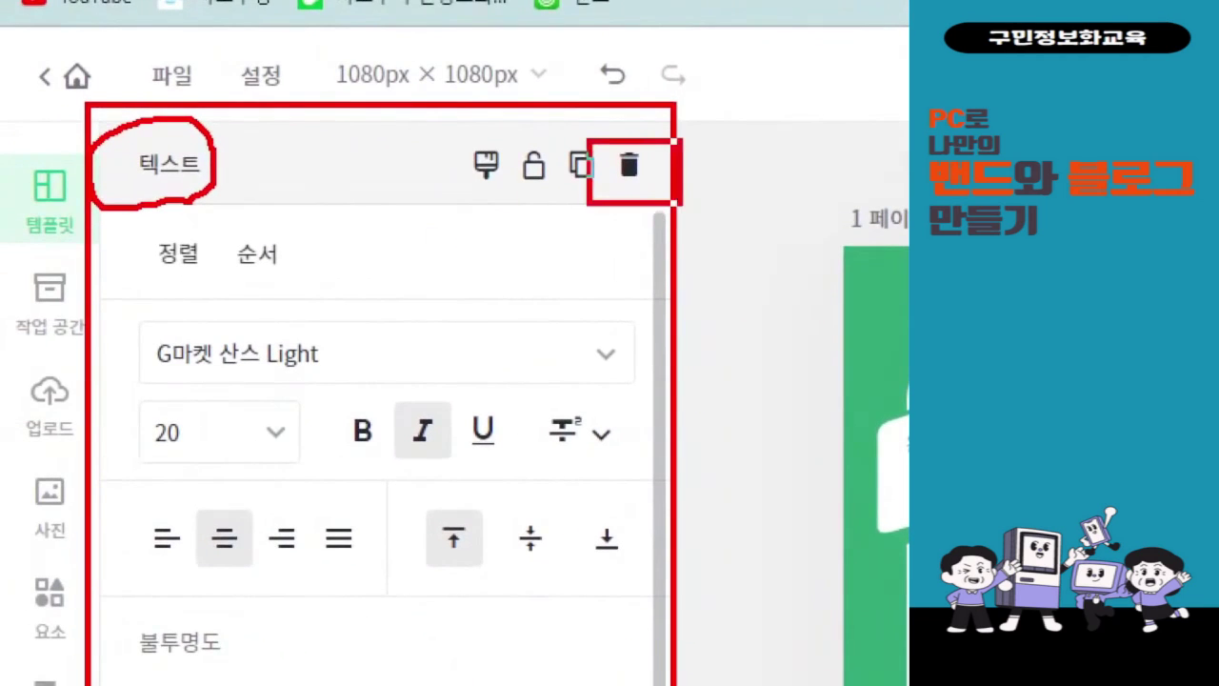
drag(644, 213, 271, 683)
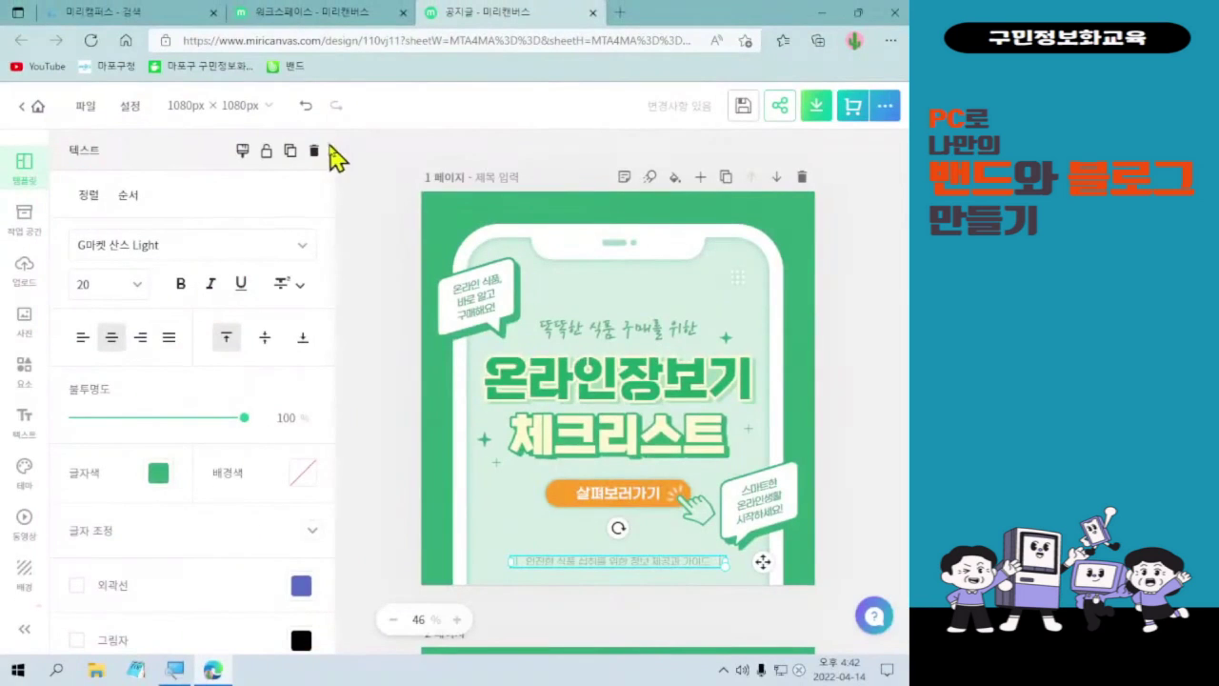
click(315, 152)
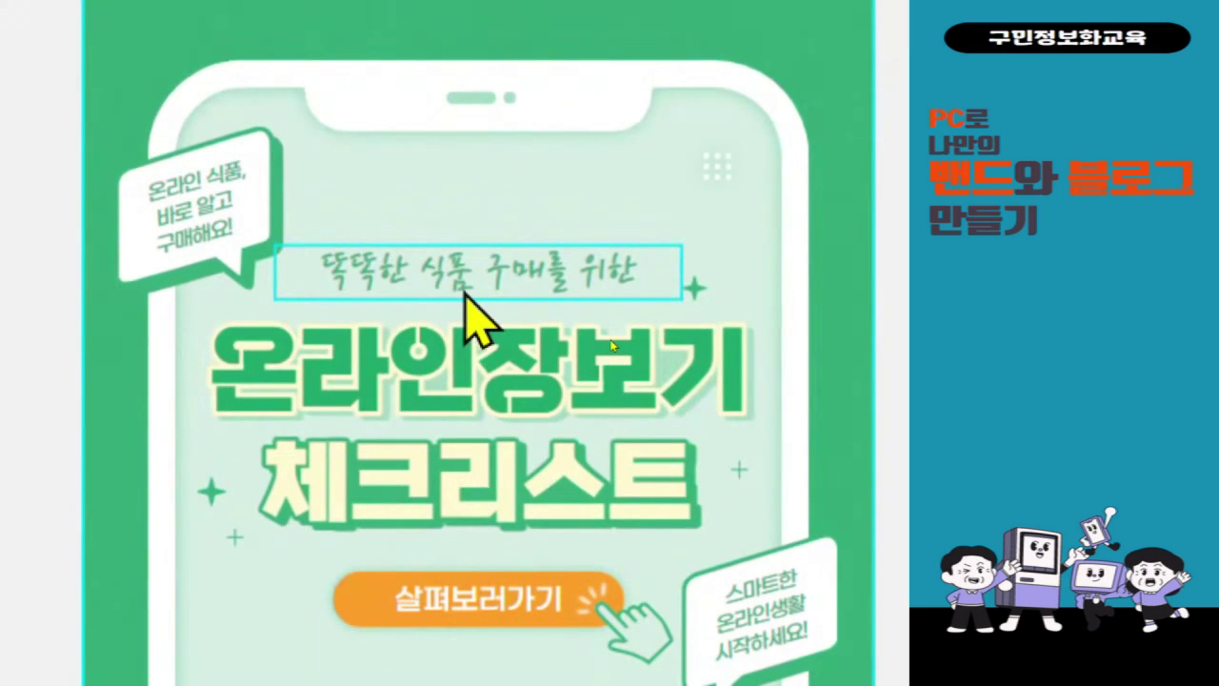
- Replace the handwritten line 똑똑한 식품 구매를 위한 with 우리 밴드를 위한
click(473, 314)
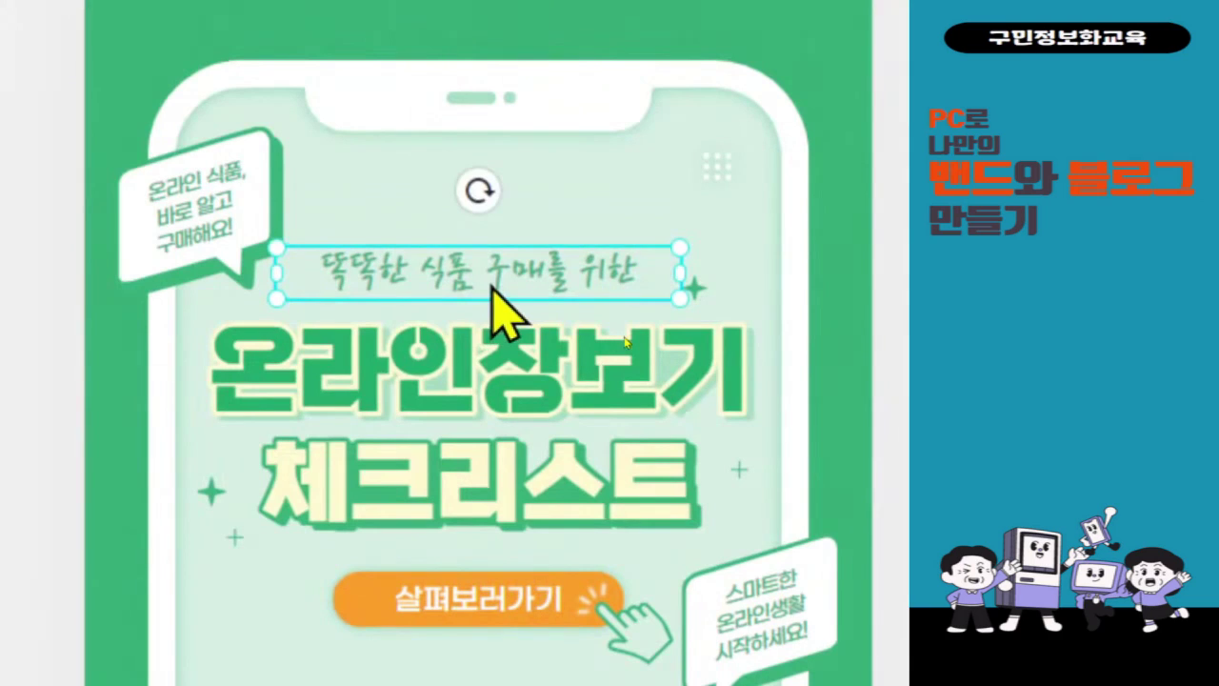
double_click(491, 282)
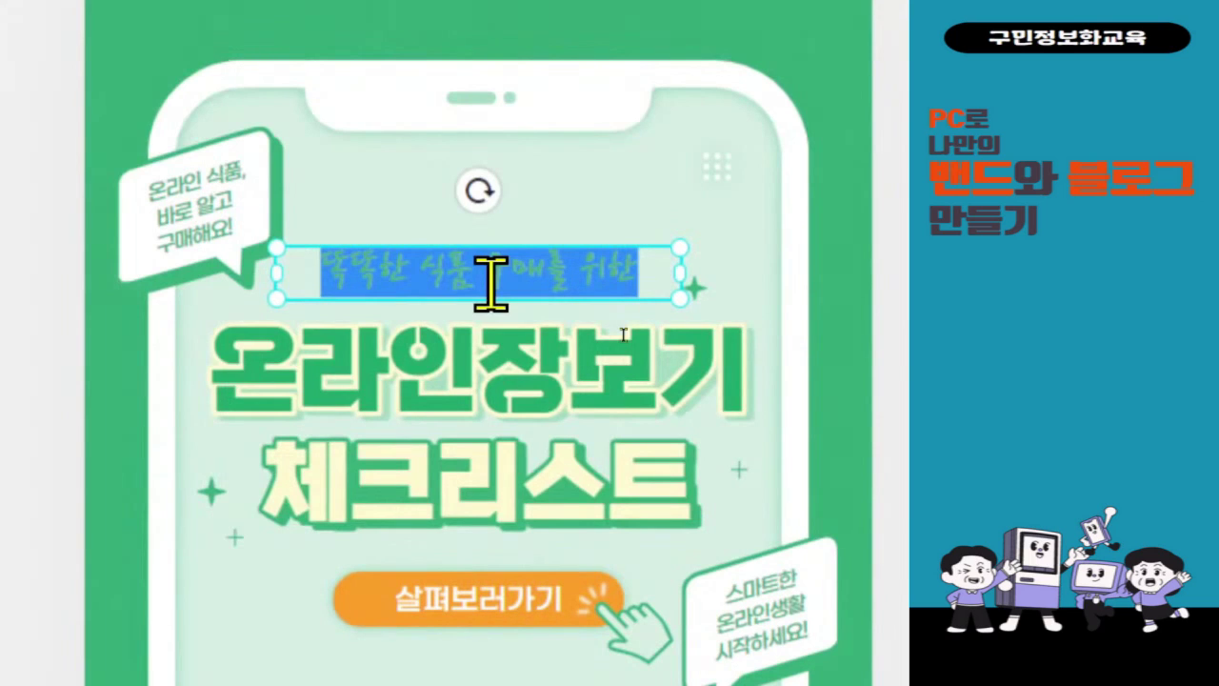
text(우리 밴드)
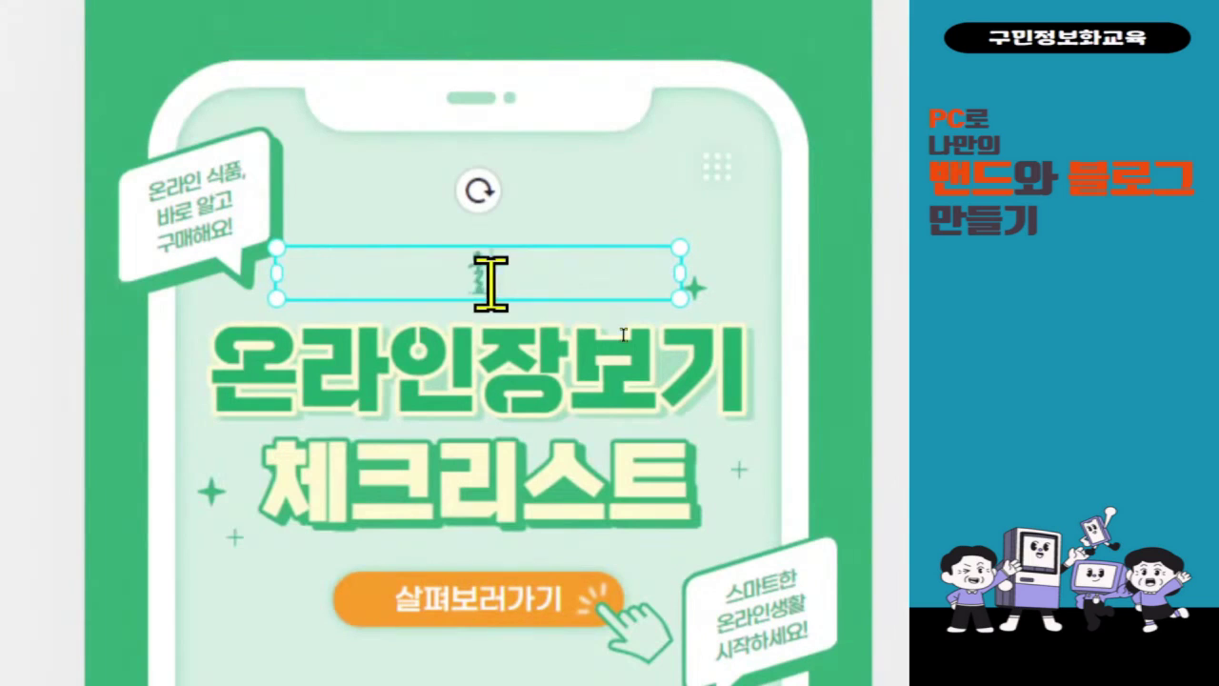
text(를 위한)
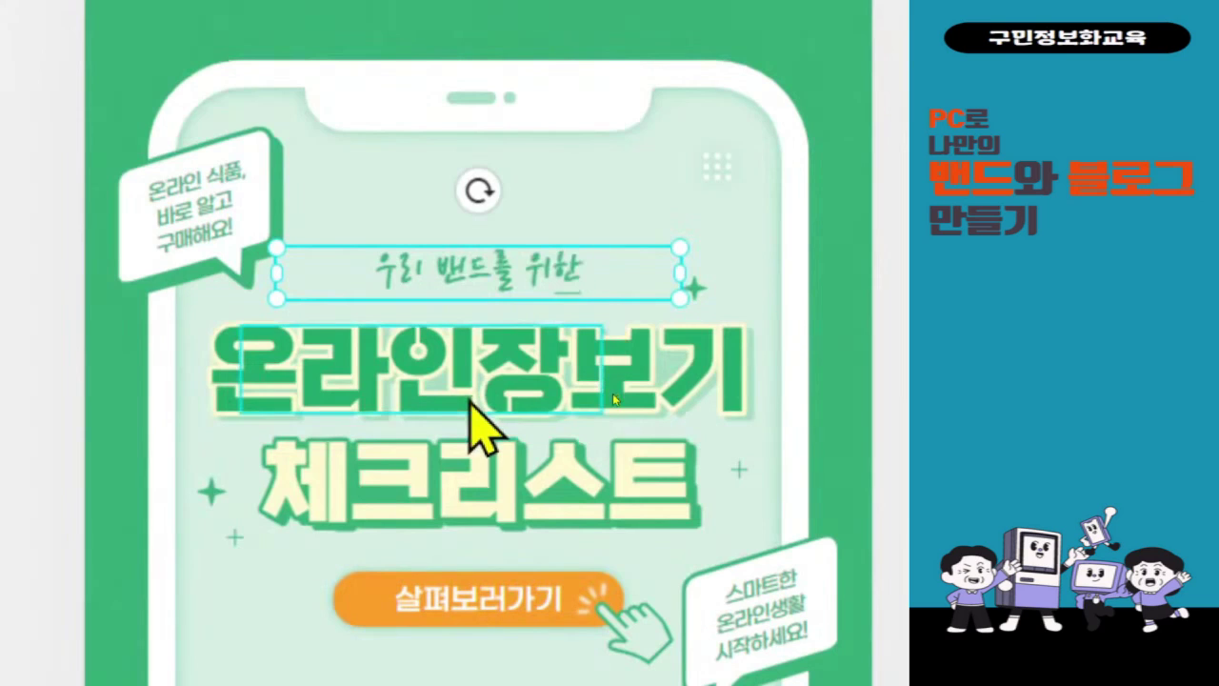
drag(348, 231, 611, 312)
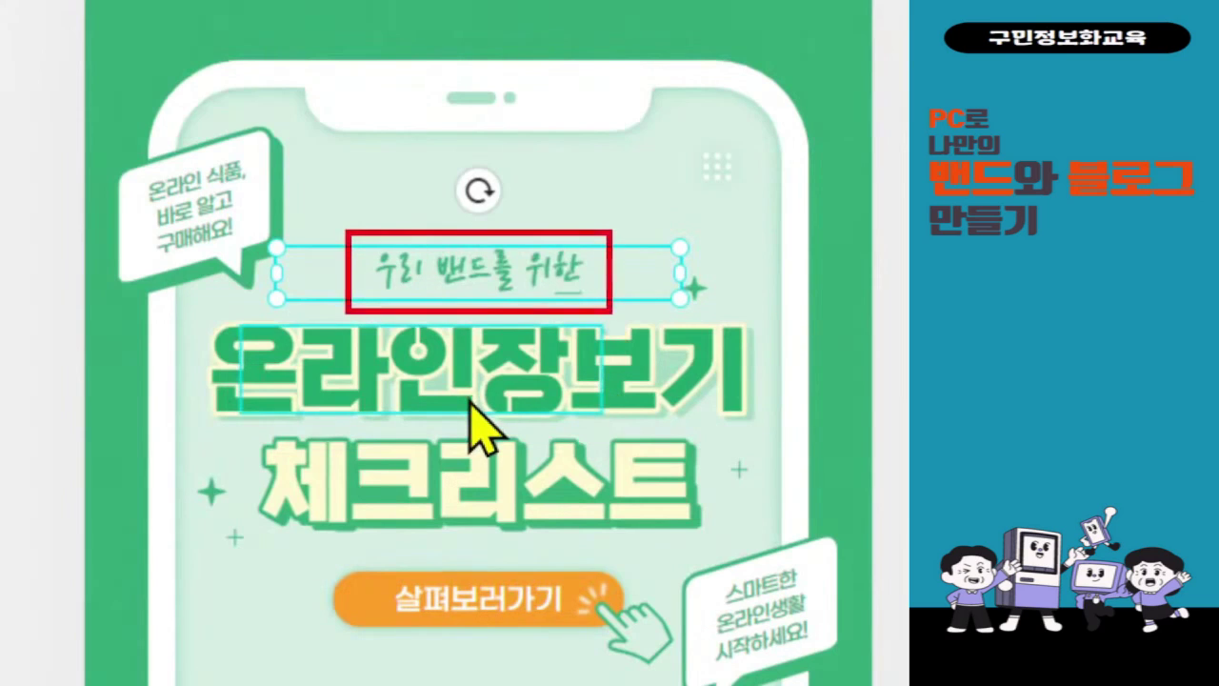
drag(621, 217, 650, 185)
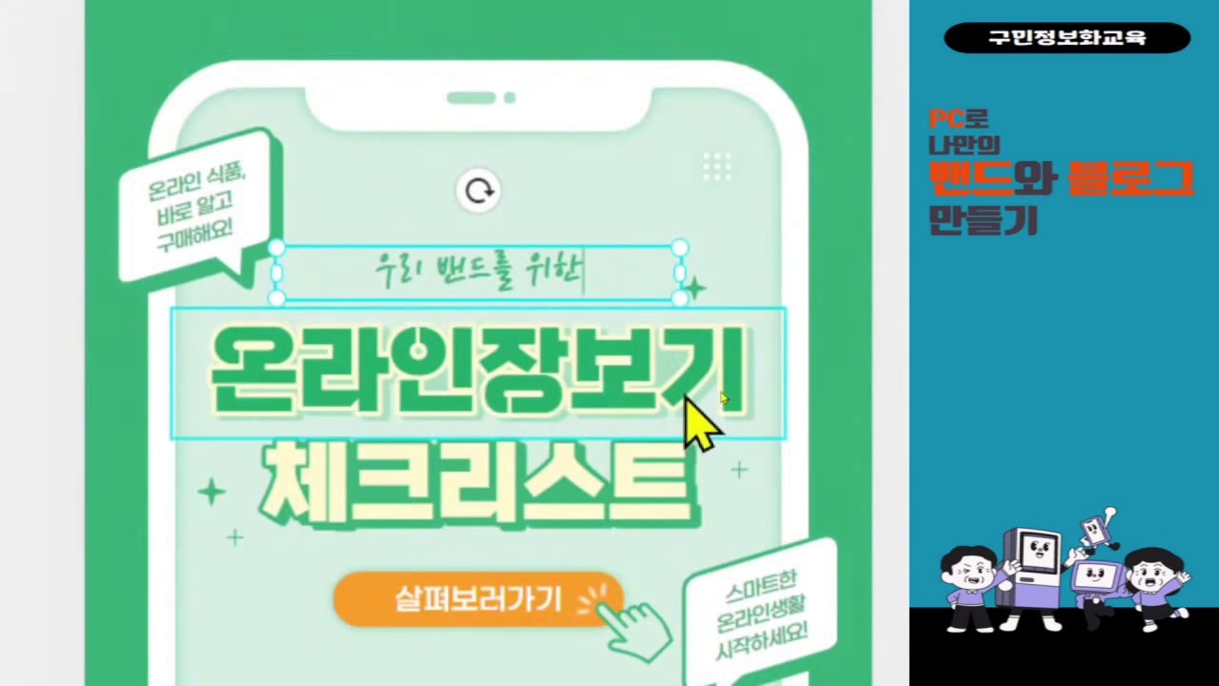
- Change the big headline 온라인장보기 to 규칙을 정해요
click(576, 405)
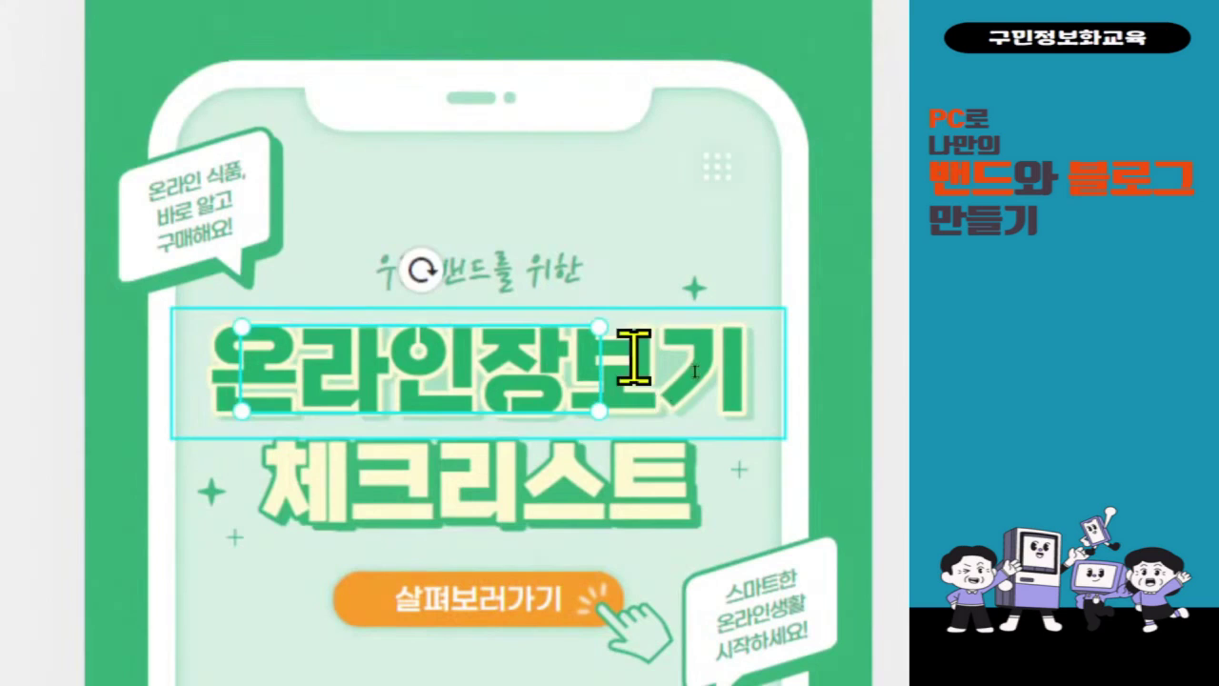
double_click(635, 361)
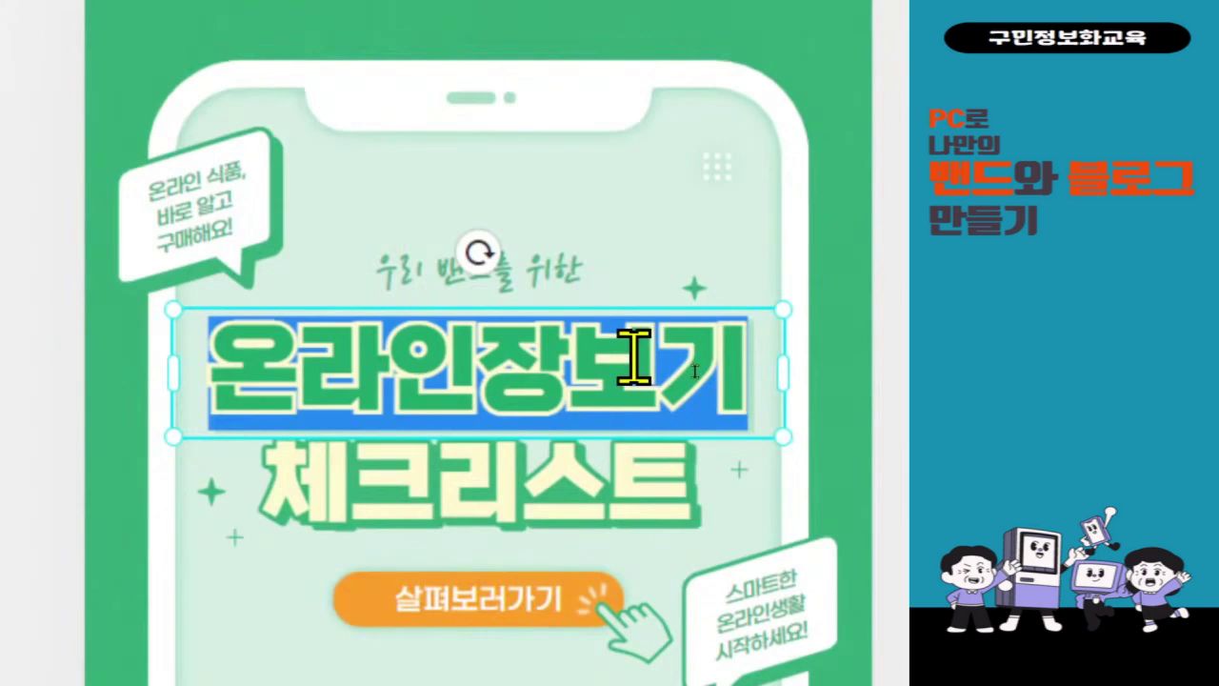
text(즐거운)
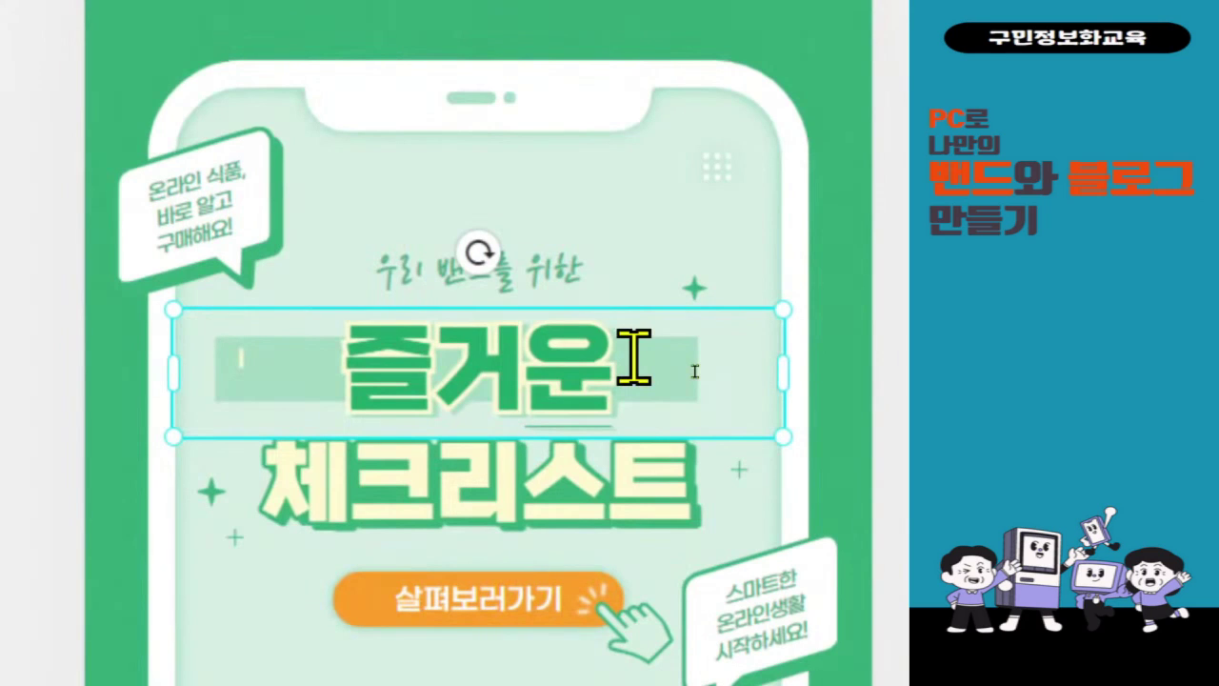
text(규)
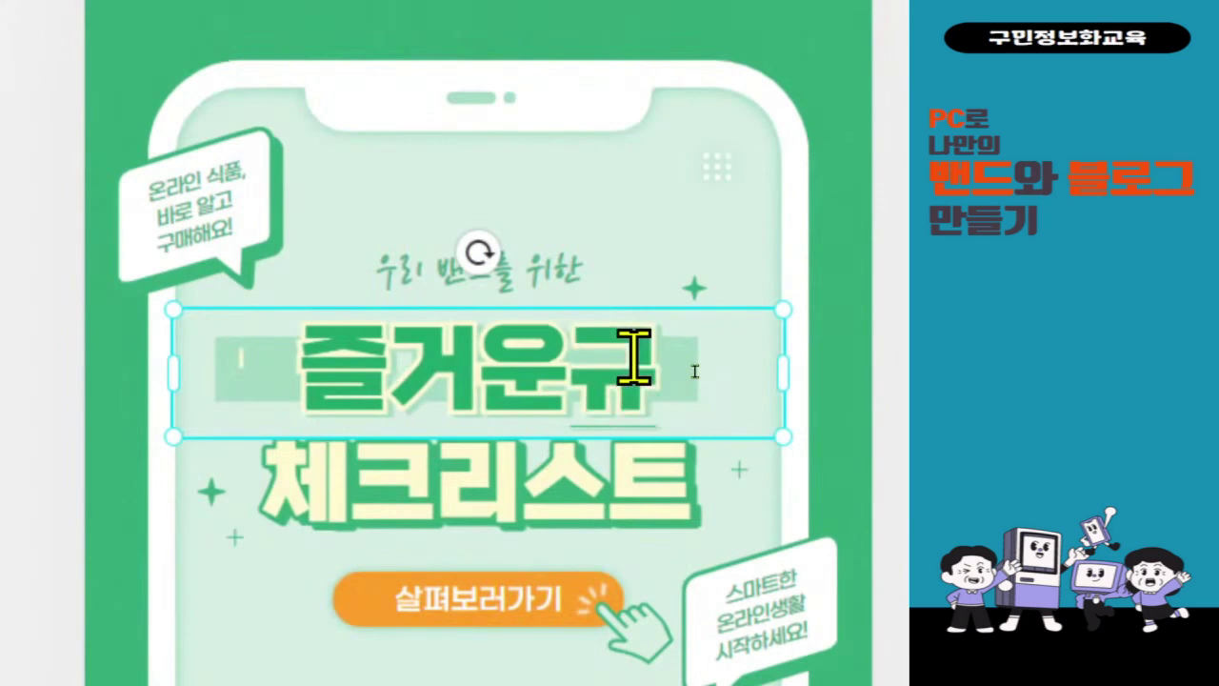
key(BackSpace)
key(BackSpace)
key(BackSpace)
key(BackSpace)
key(BackSpace)
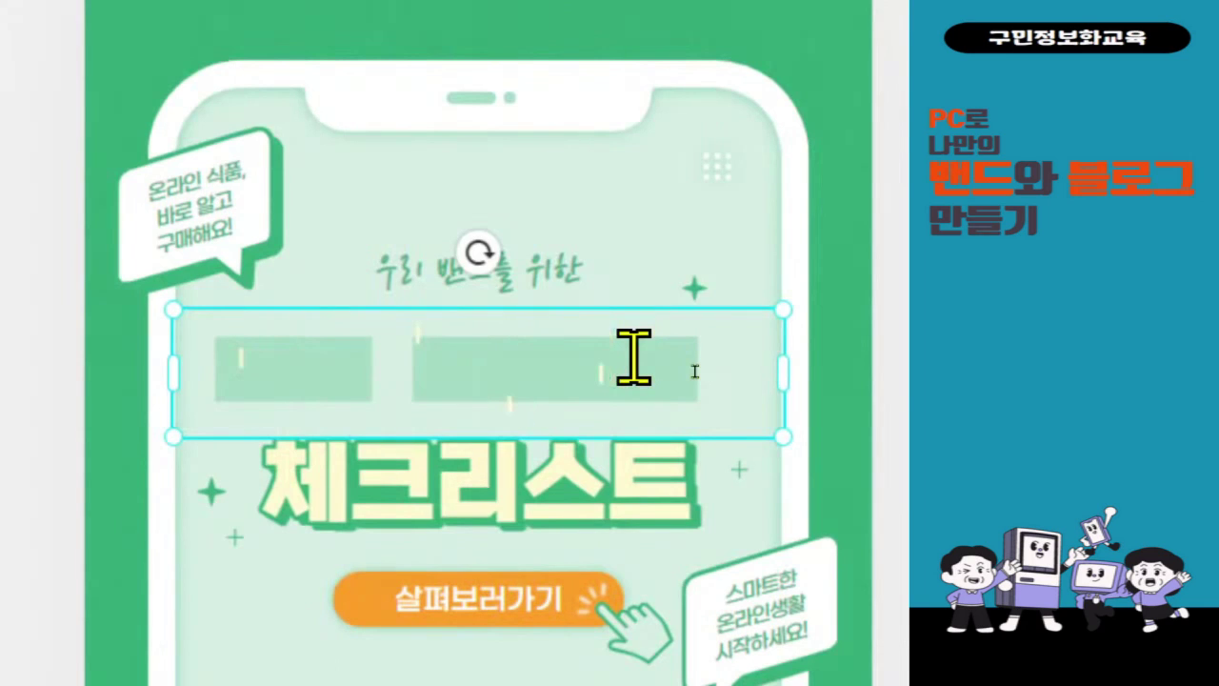
text(ㄱㅠ칙을)
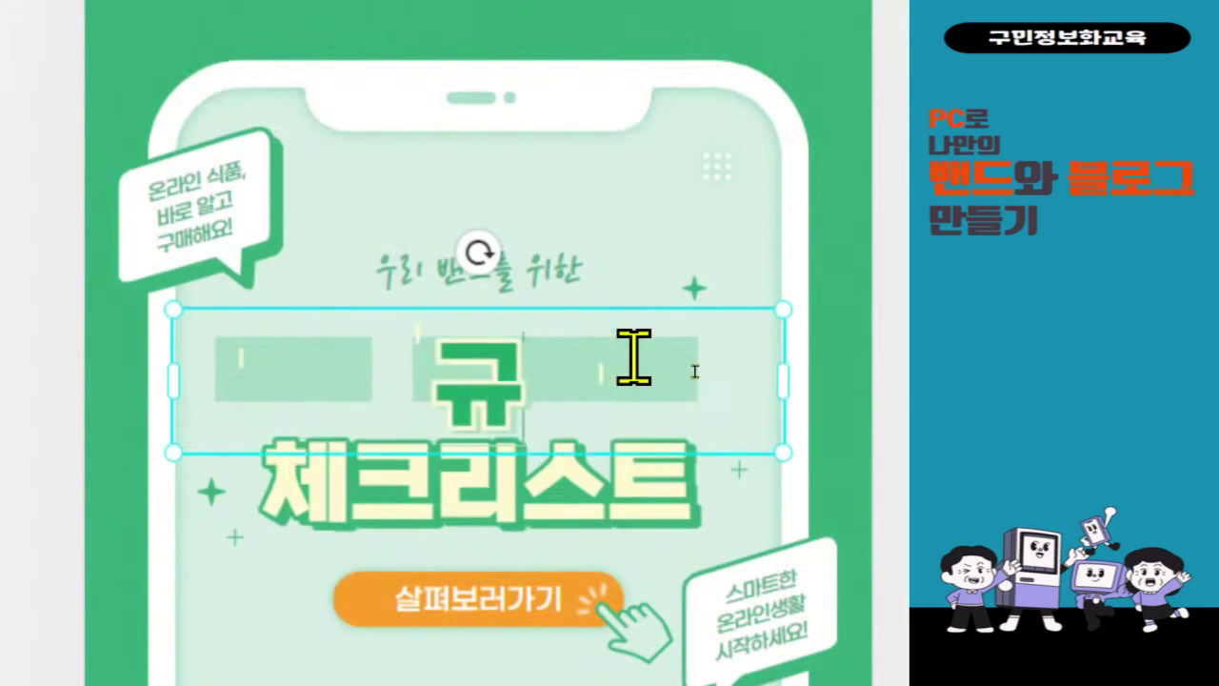
text( 정농)
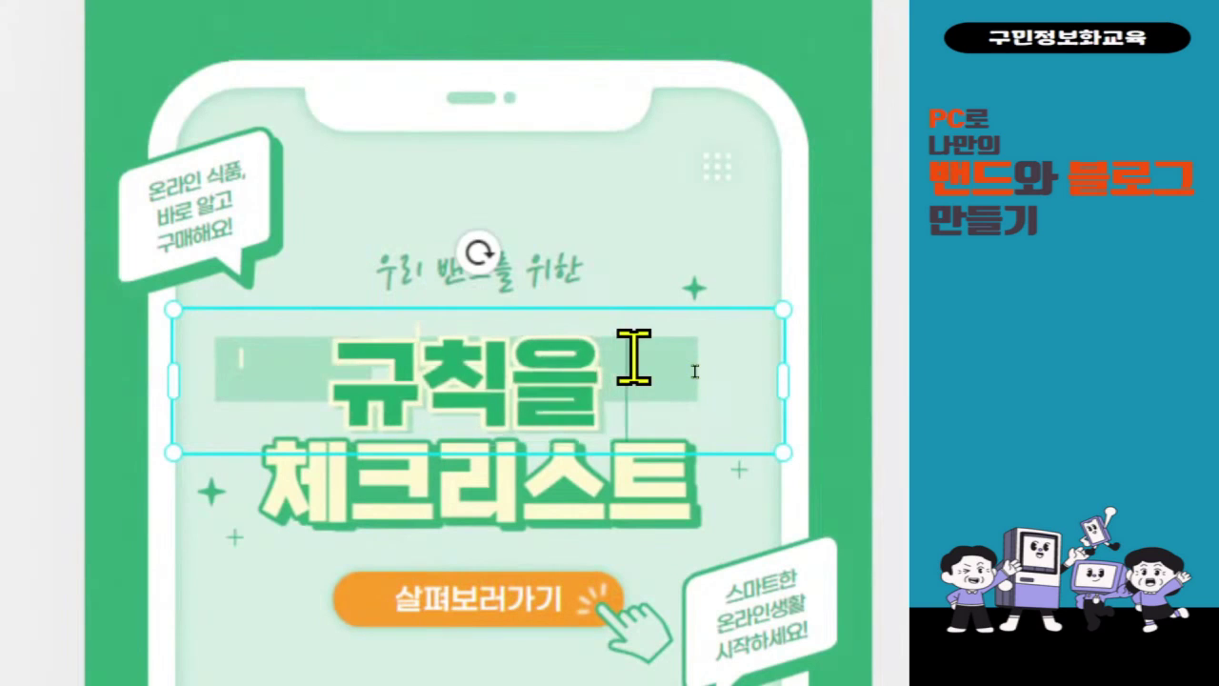
text(ㅐ요)
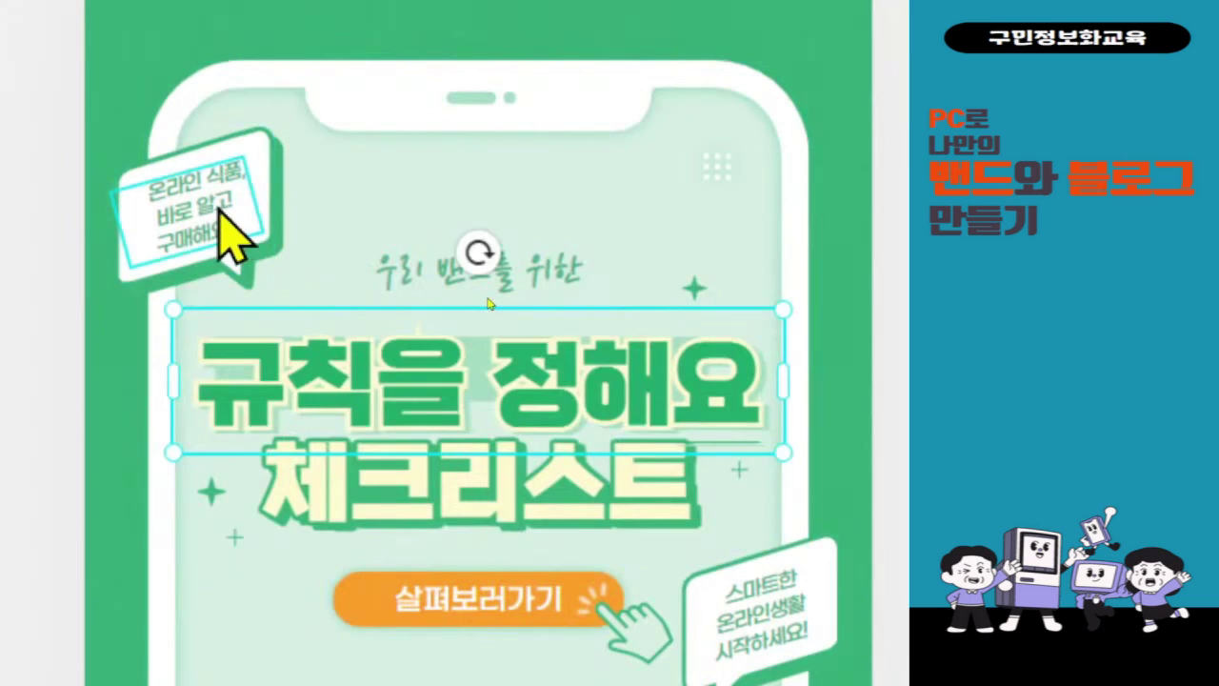
- Start rewriting the top-left speech-bubble text as 올바른 활동
click(229, 236)
double_click(217, 202)
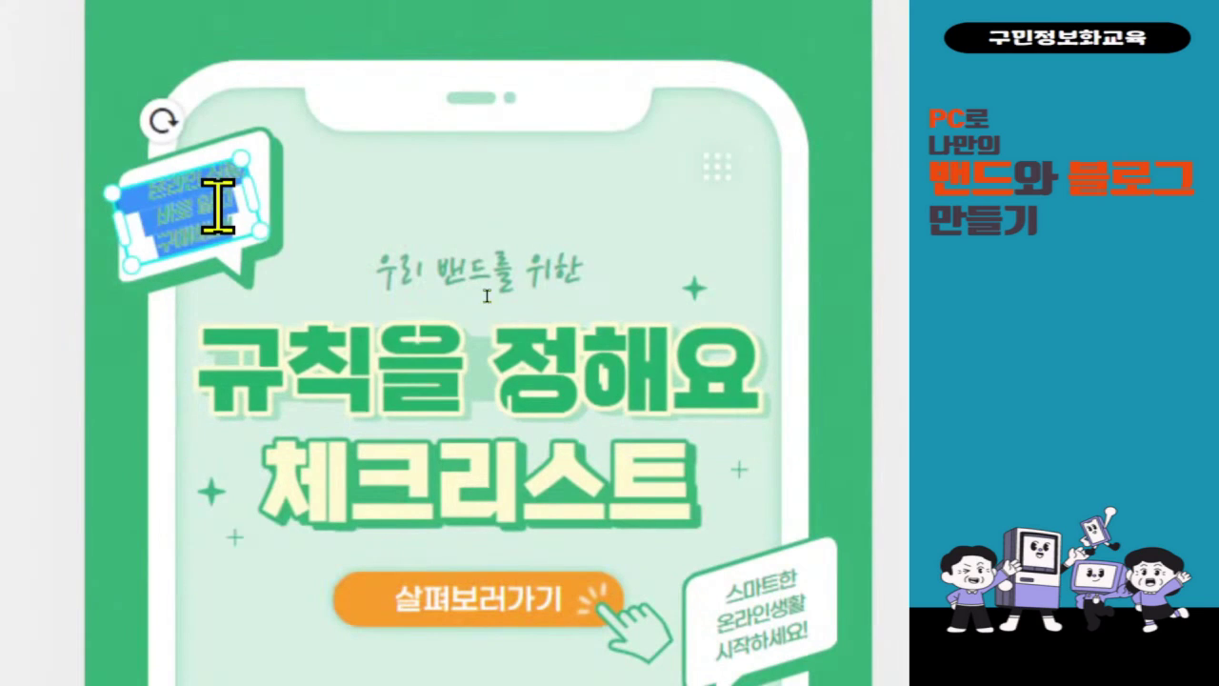
text(ㅇ올바른 활동)
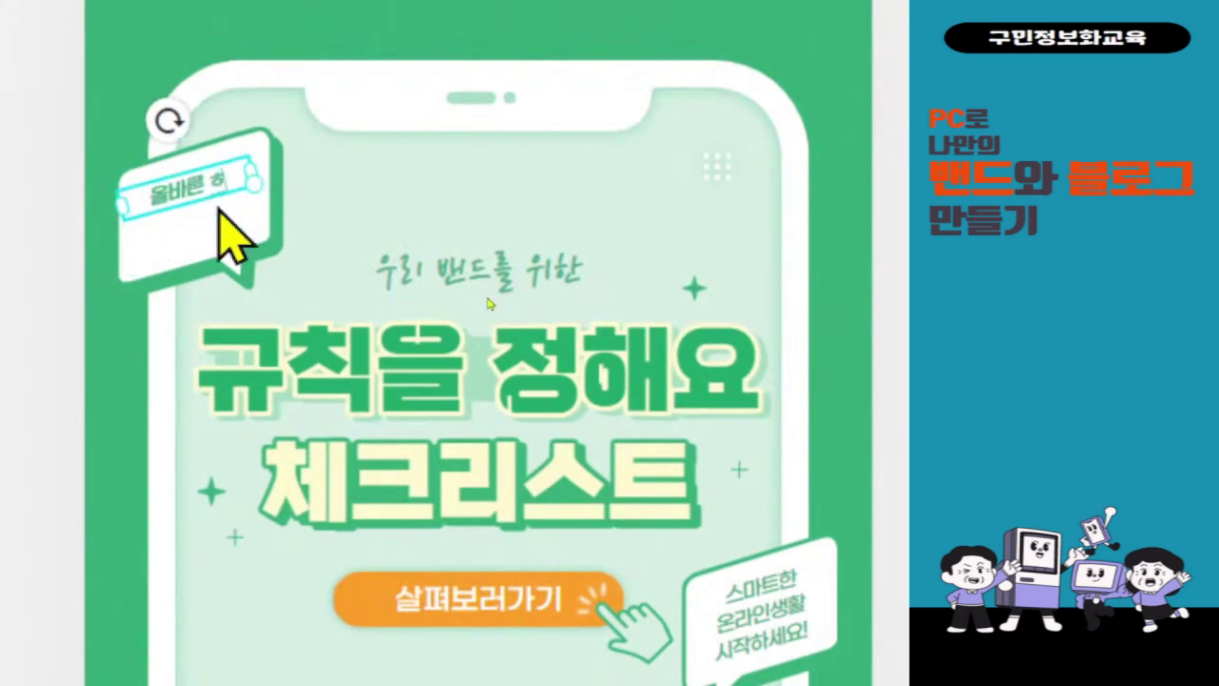
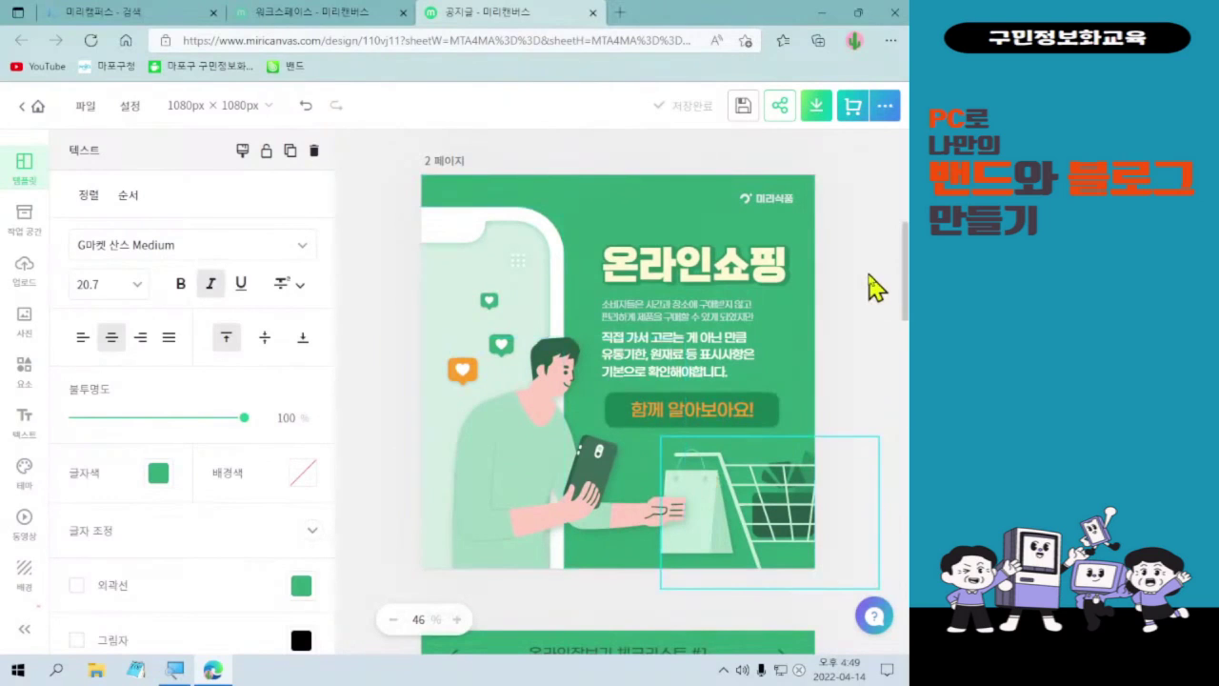
- Select the 미리식품 logo at the top right of page 2 and delete it
click(789, 212)
drag(709, 174, 836, 220)
mouse_move(293, 133)
mouse_down()
mouse_move(333, 168)
mouse_move(710, 152)
mouse_up()
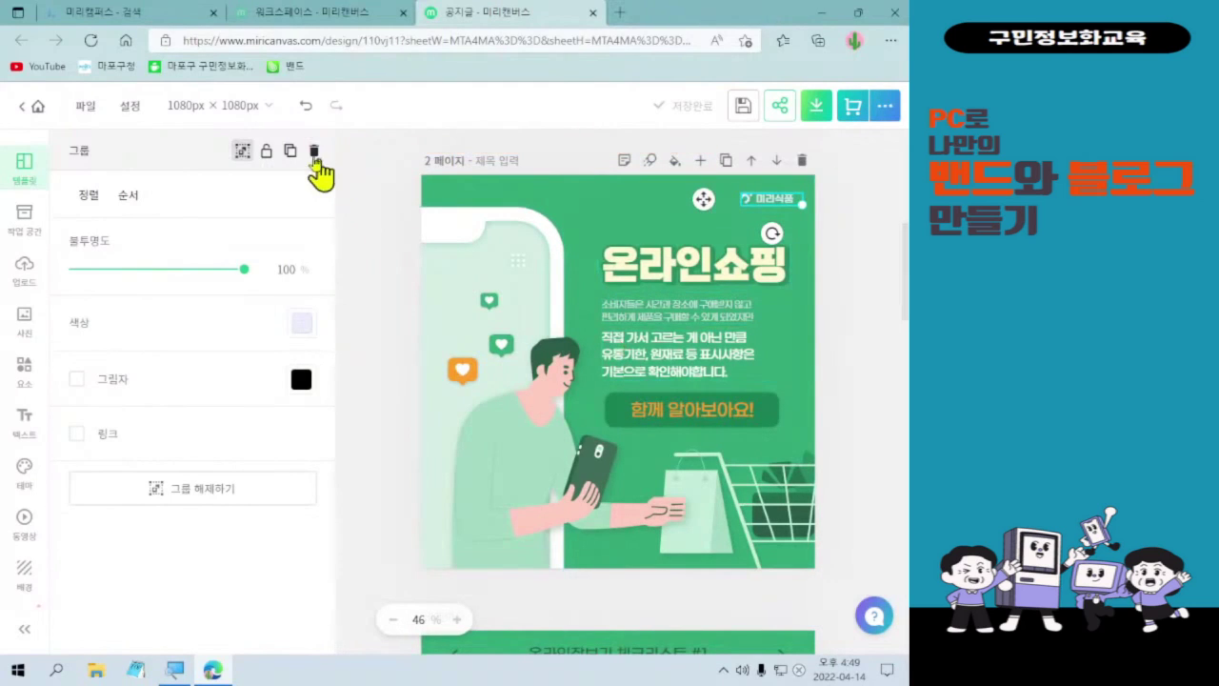
click(313, 151)
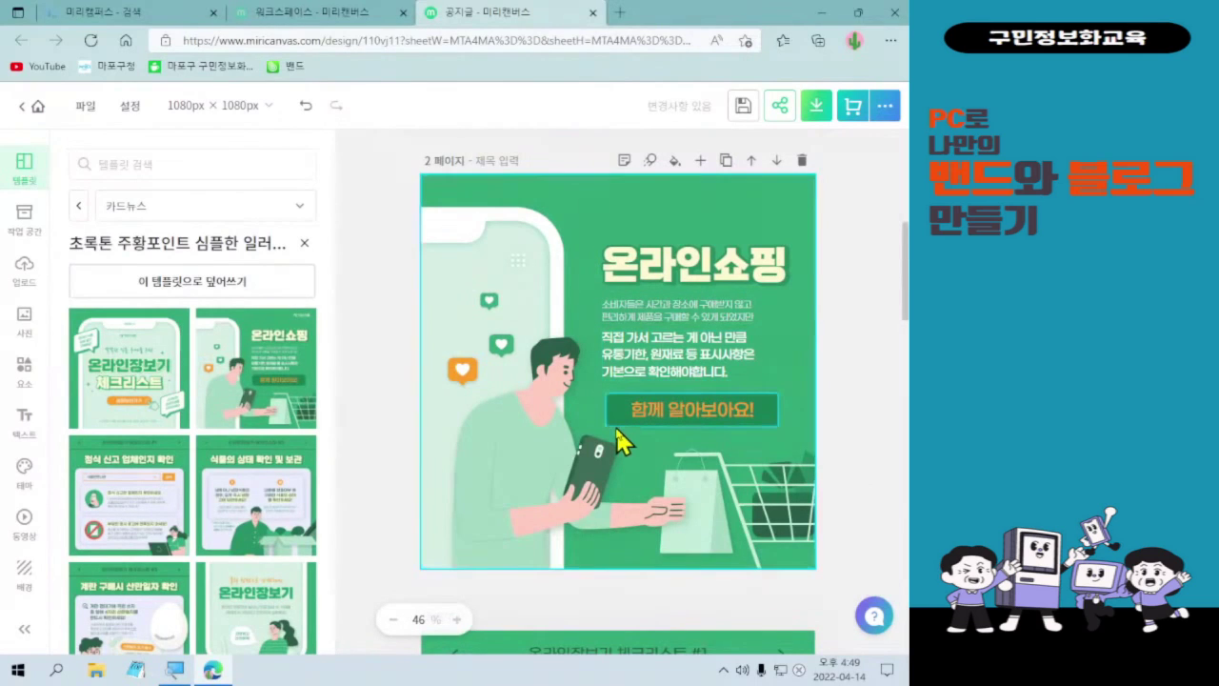
- Look over the pages, then delete the whole 온라인쇼핑 page
scroll(617, 438, down, 3)
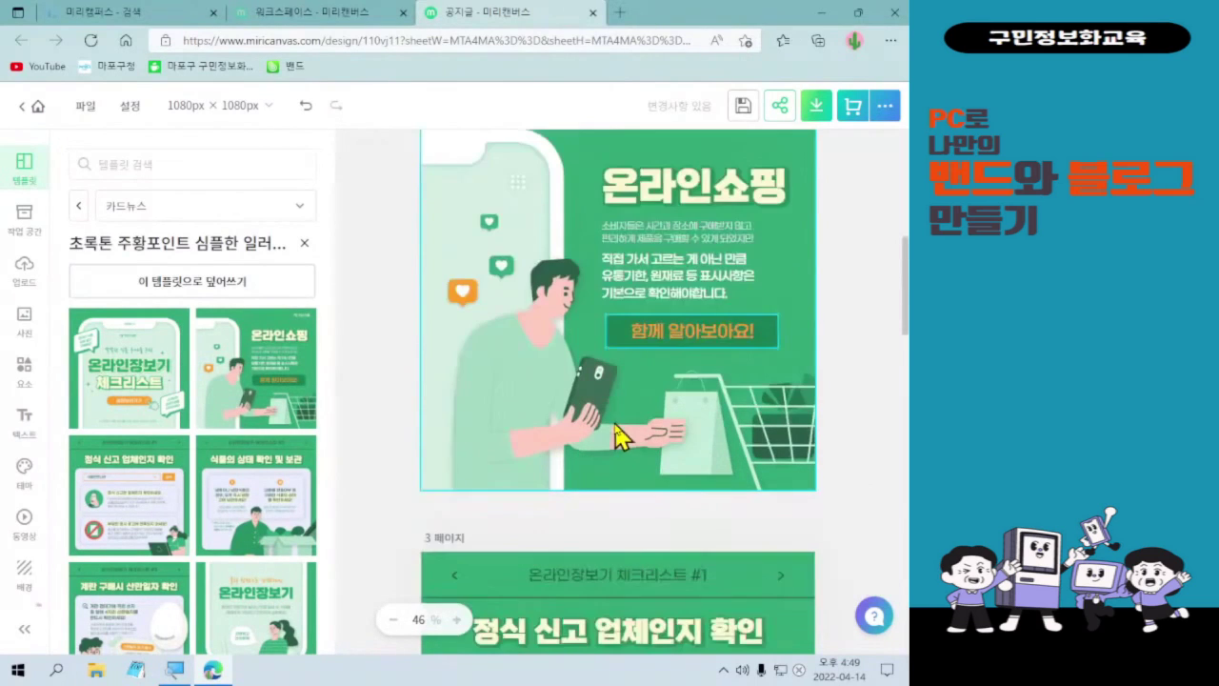
scroll(617, 439, down, 1)
scroll(617, 437, down, 3)
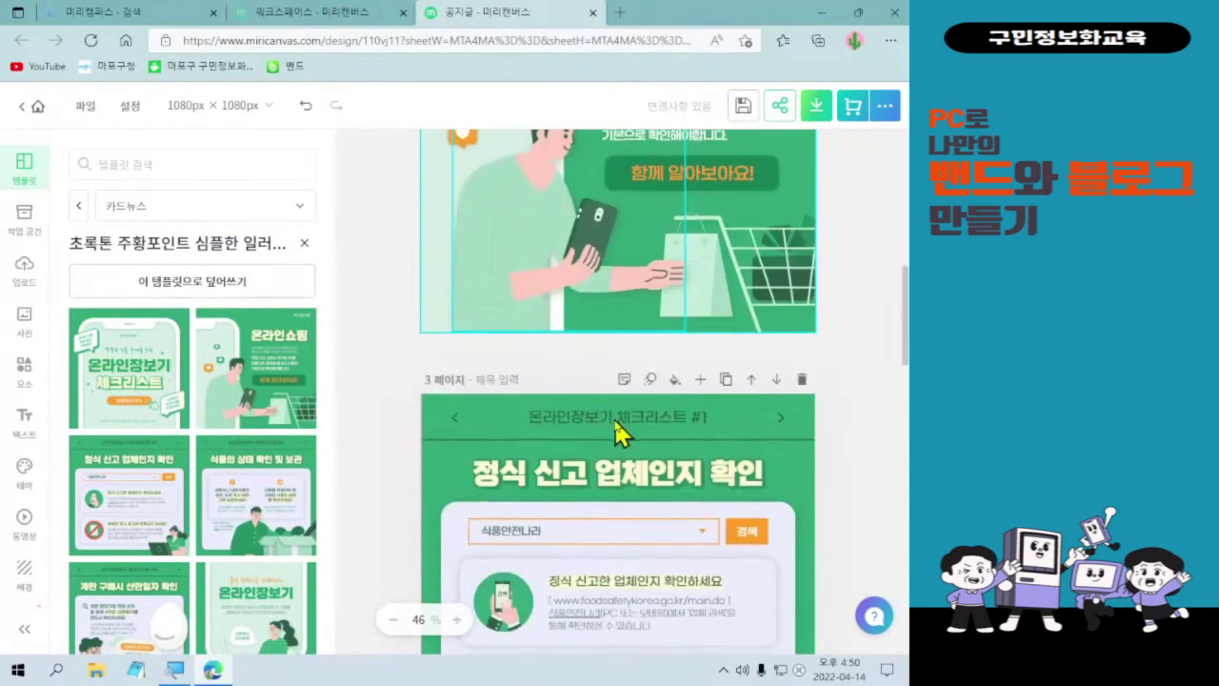
scroll(619, 433, down, 1)
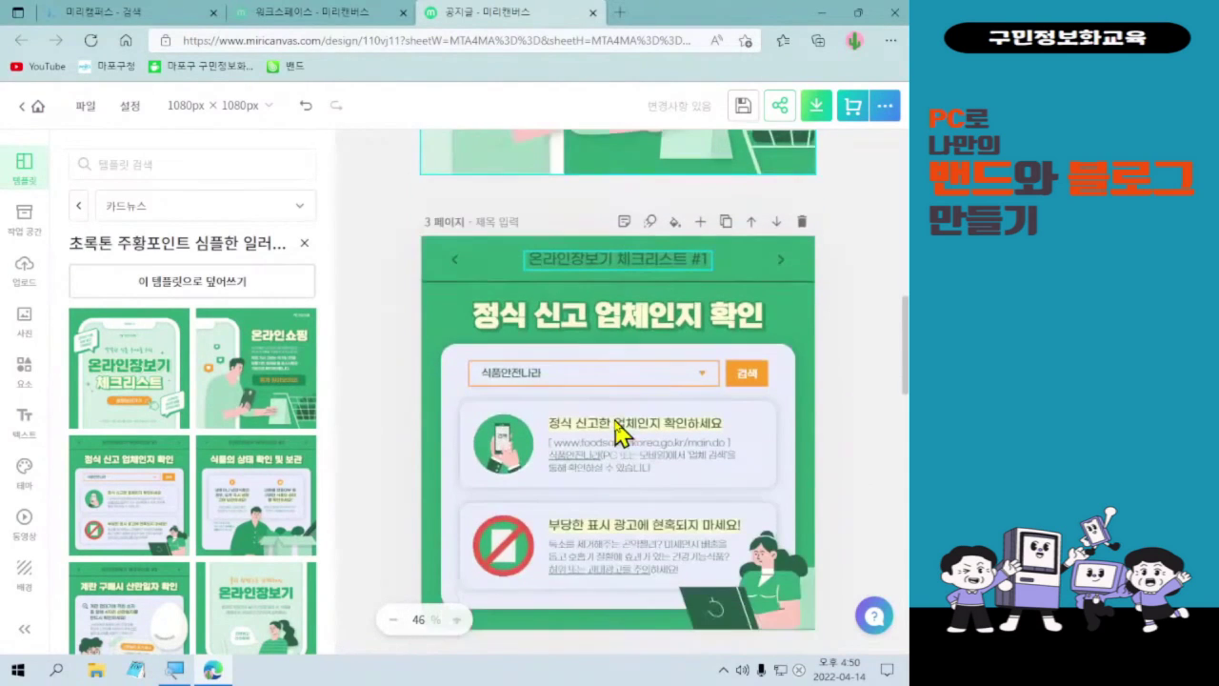
scroll(619, 429, up, 2)
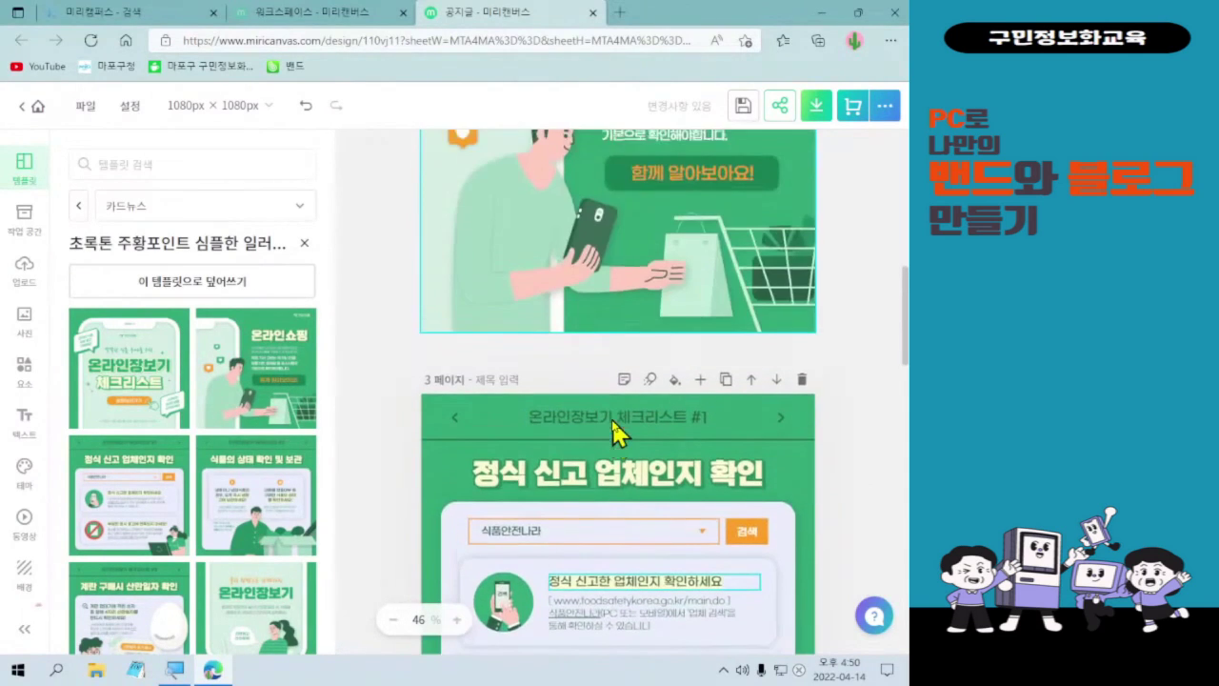
scroll(619, 434, up, 1)
scroll(619, 435, up, 1)
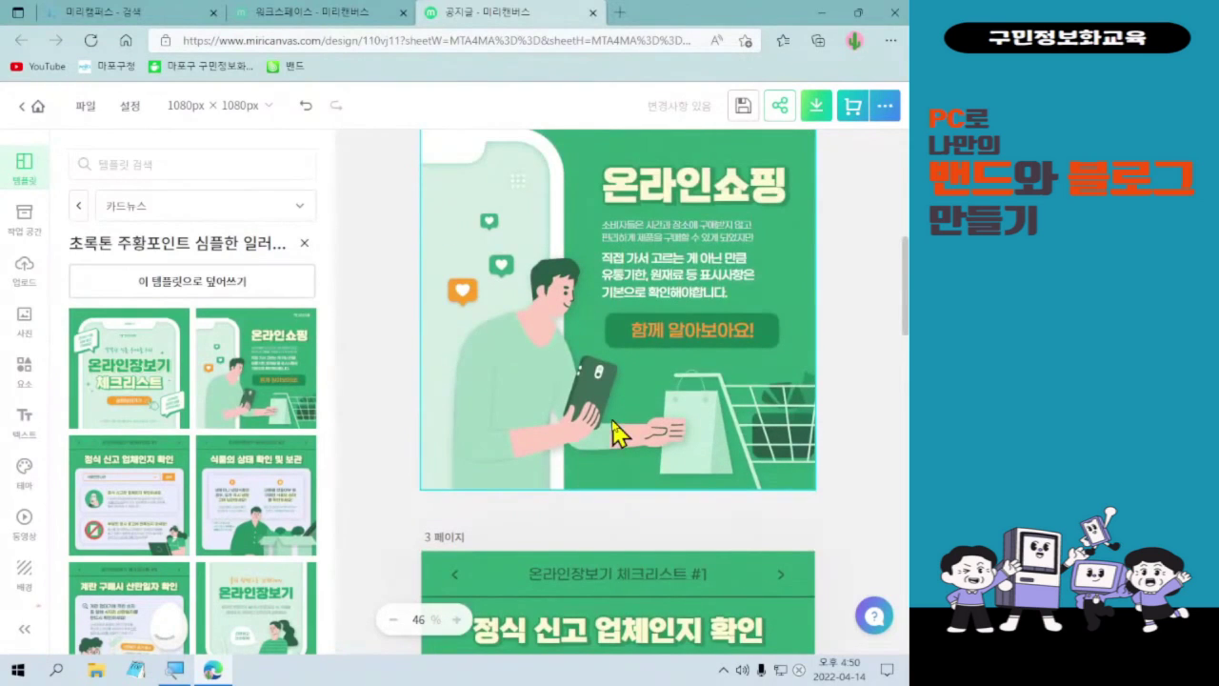
scroll(615, 427, up, 1)
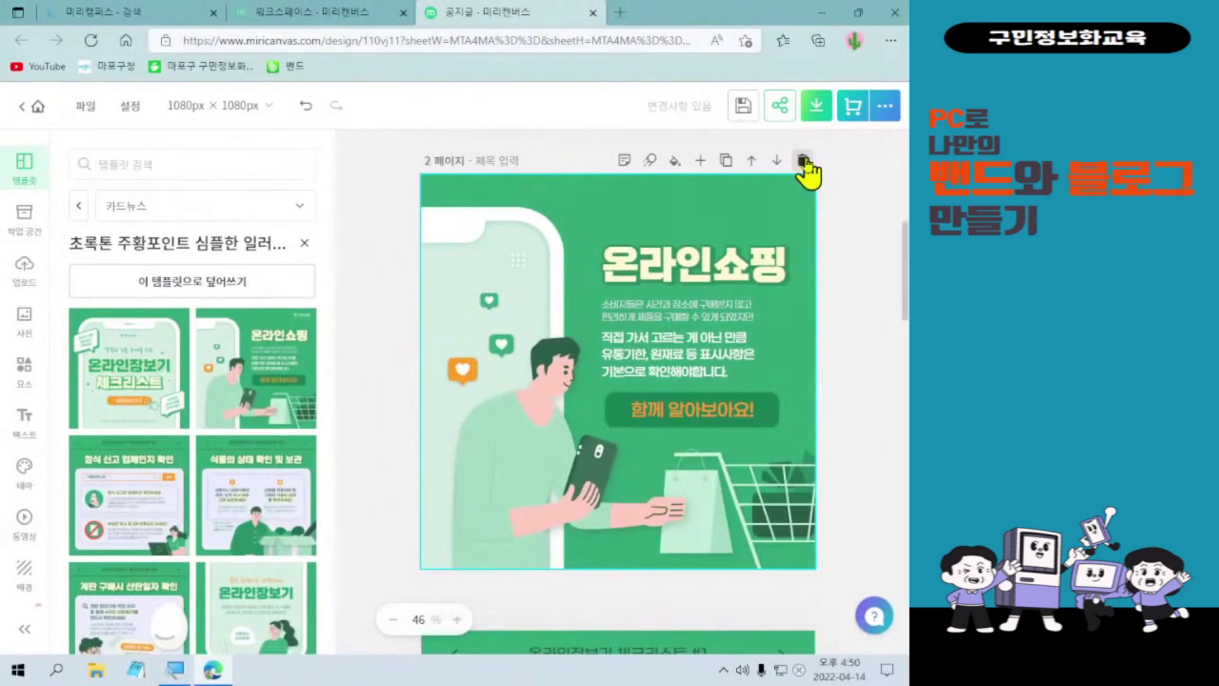
click(803, 161)
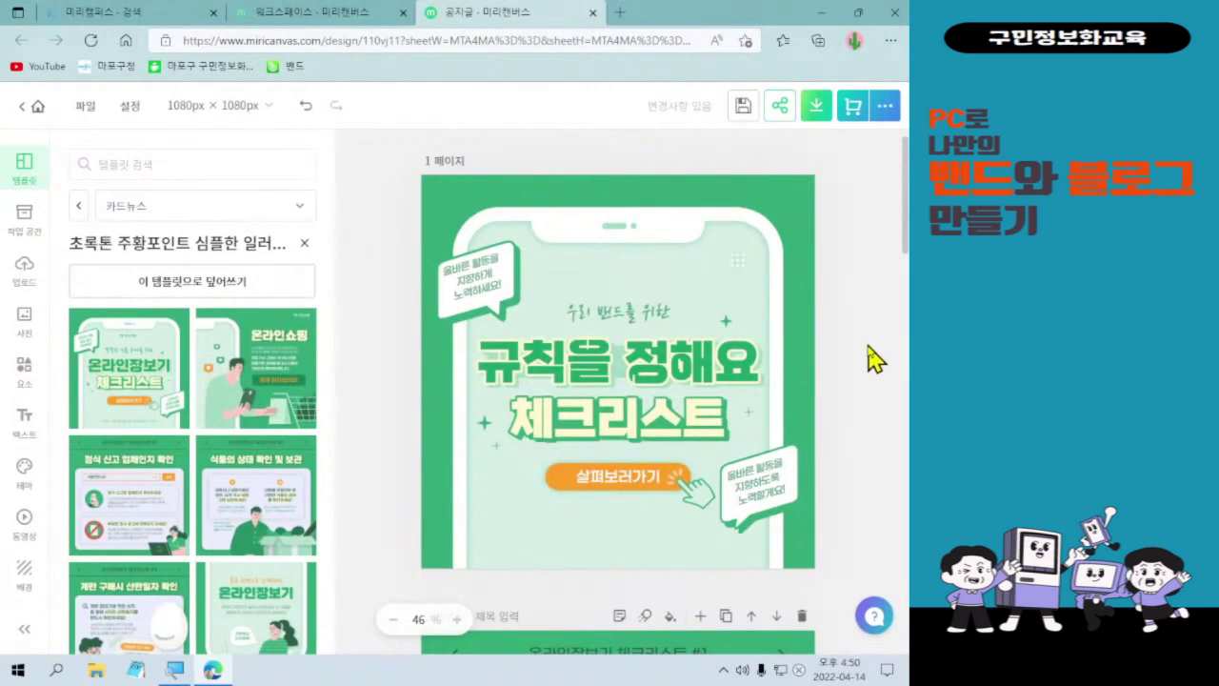
- Trim the header '온라인장보기 체크리스트 #1' to '체크리스트 #1' and start editing the page title
scroll(876, 354, down, 1)
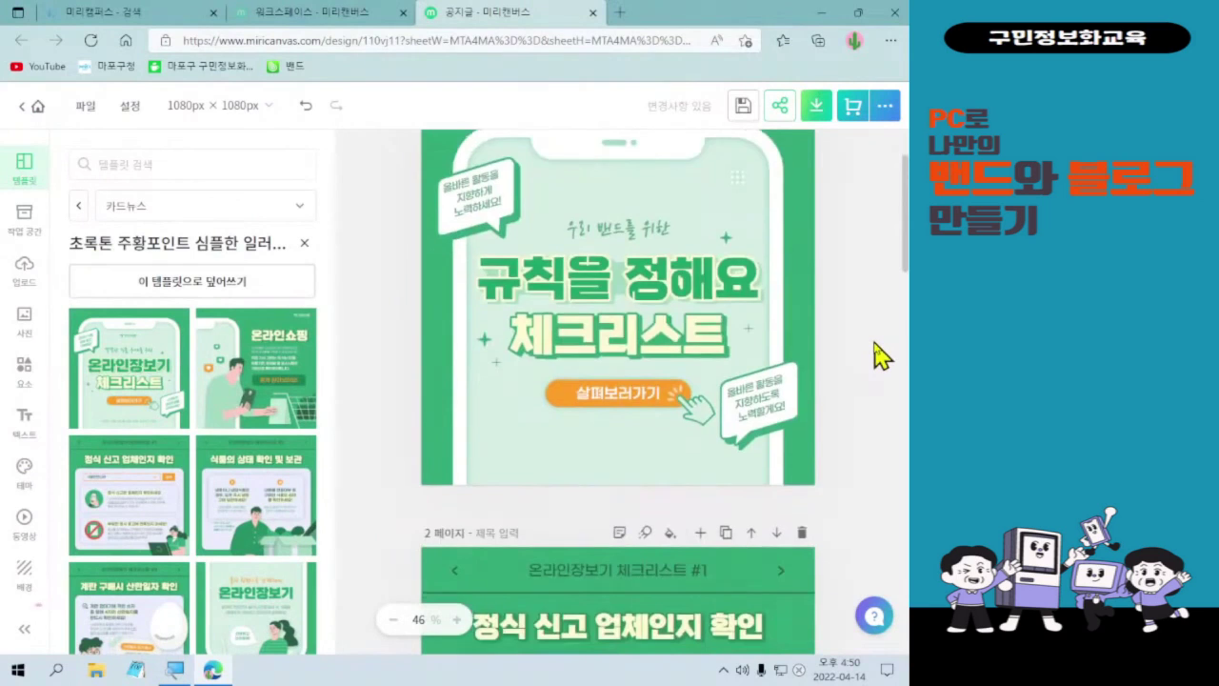
scroll(876, 354, down, 3)
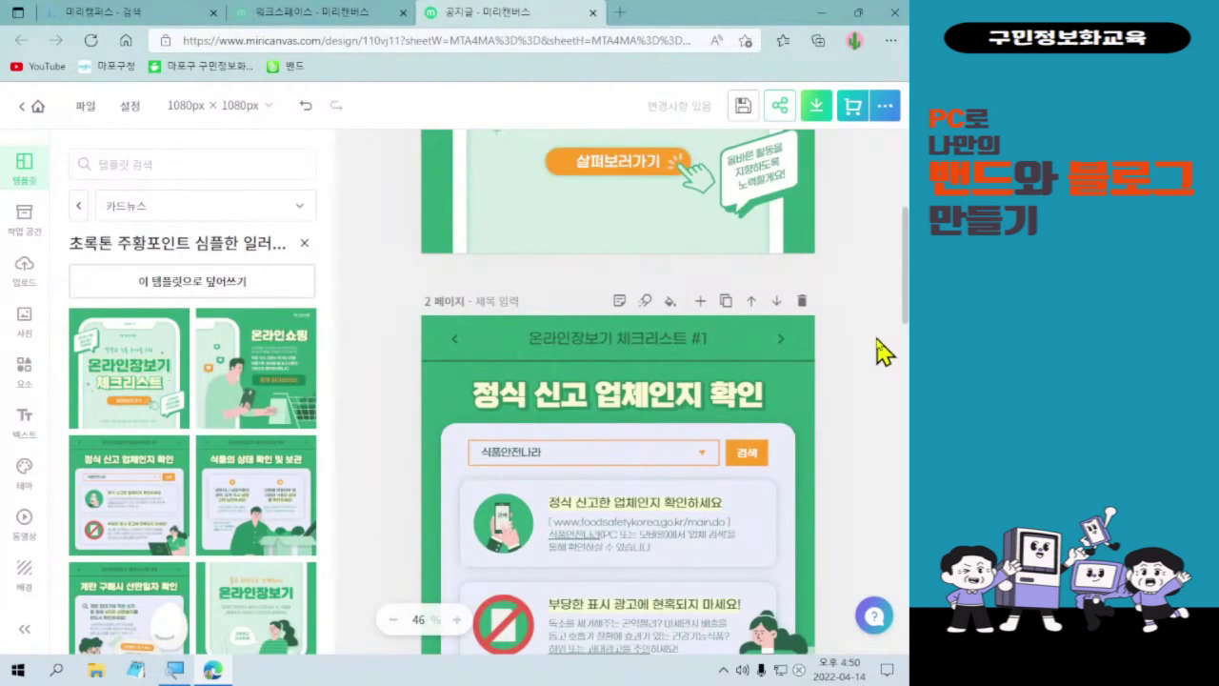
scroll(884, 352, down, 1)
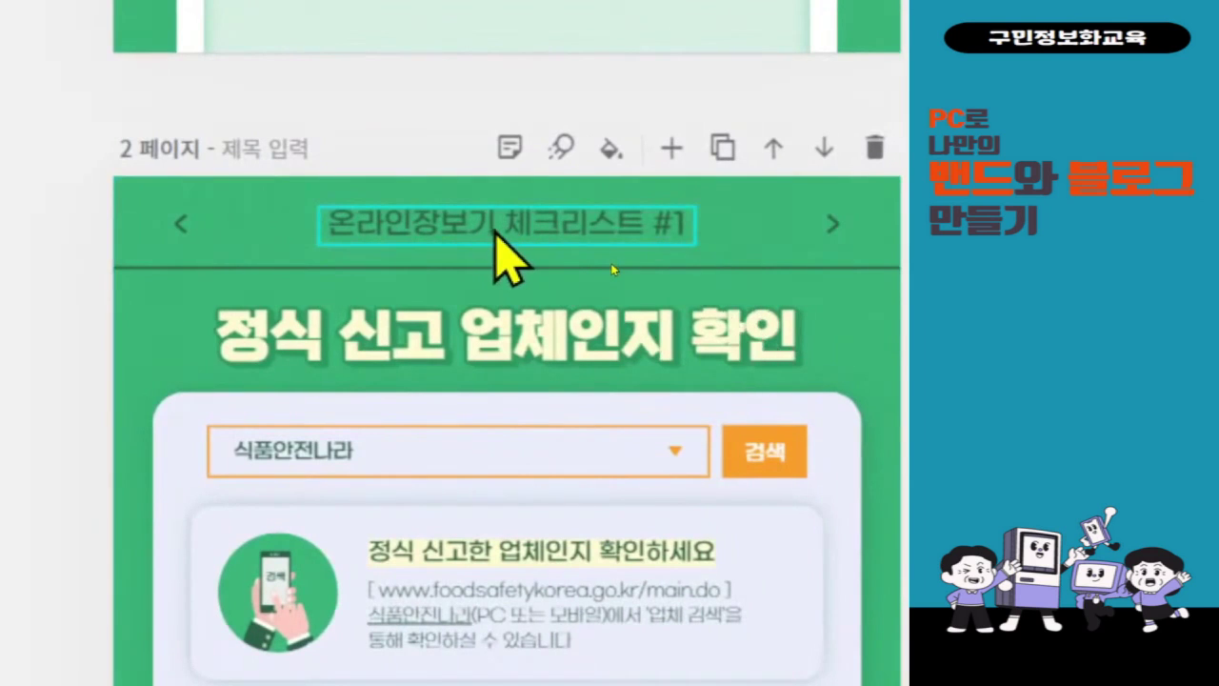
click(495, 232)
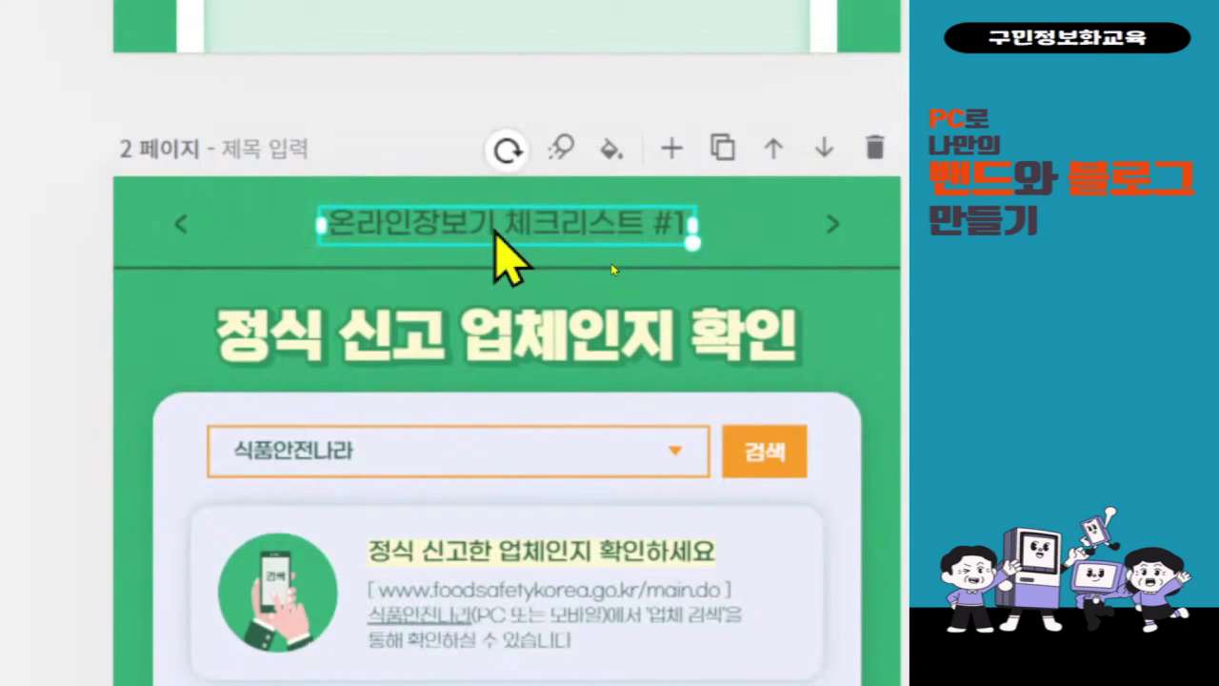
double_click(496, 231)
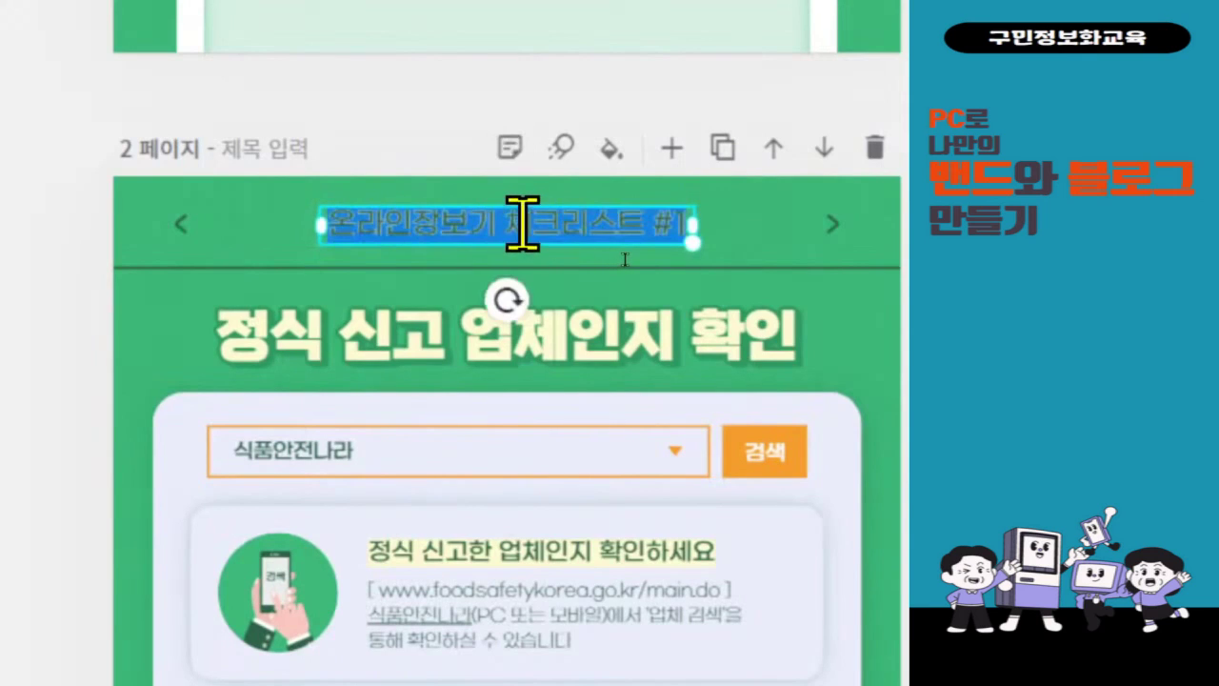
click(516, 225)
key(shift+Home)
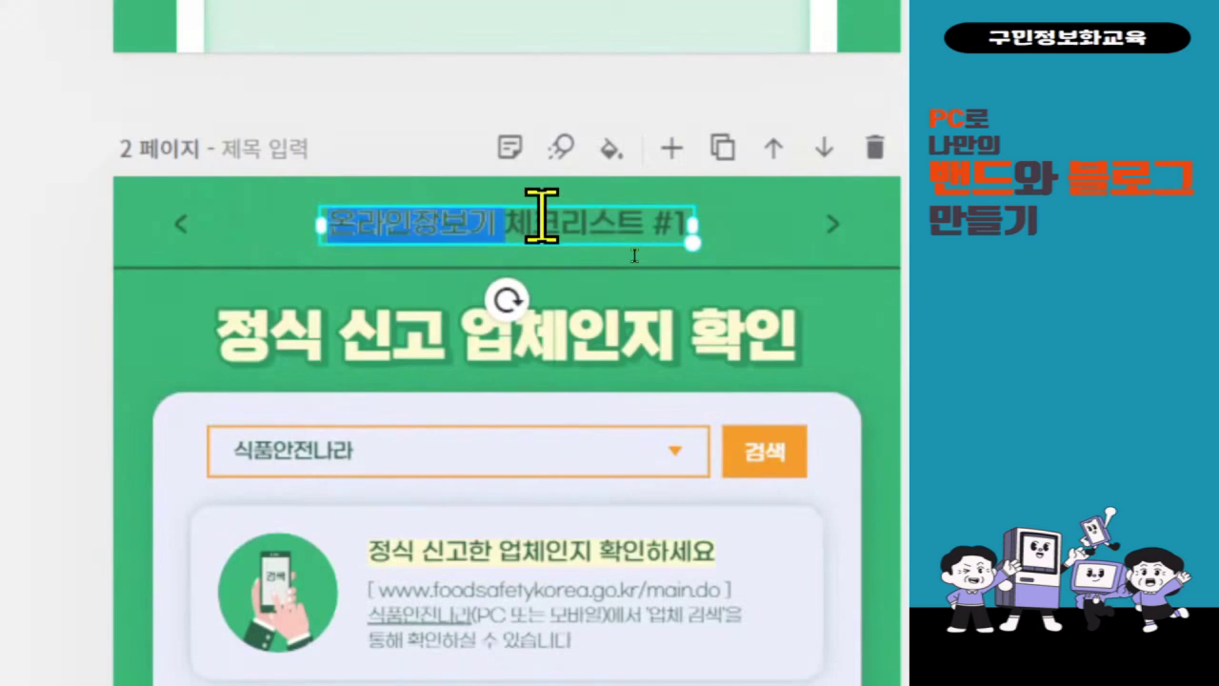
key(BackSpace)
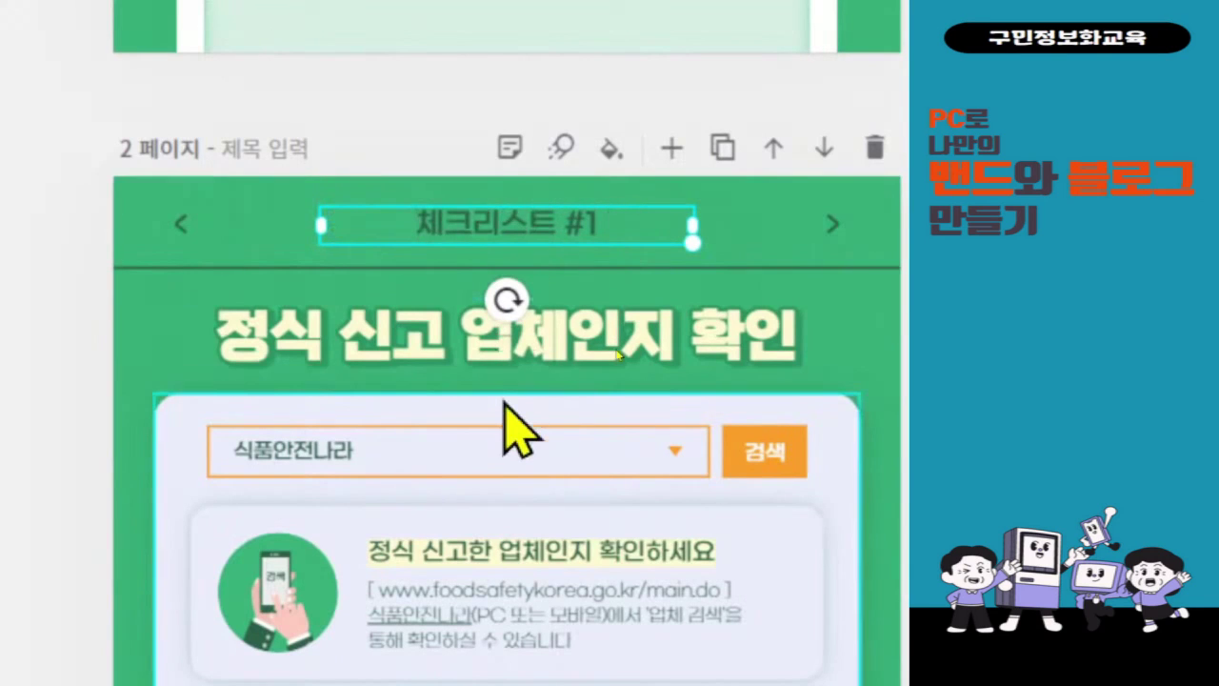
click(464, 362)
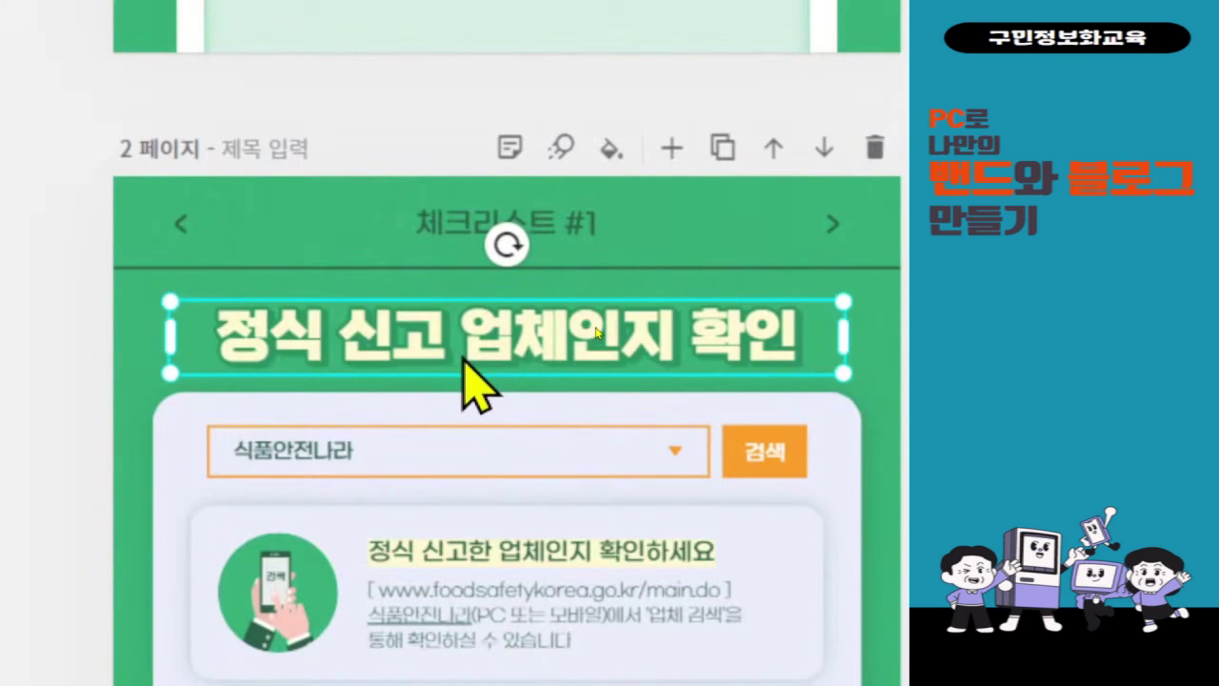
double_click(464, 359)
- Retitle the page '허위 계정 및 개인정보'
text(허)
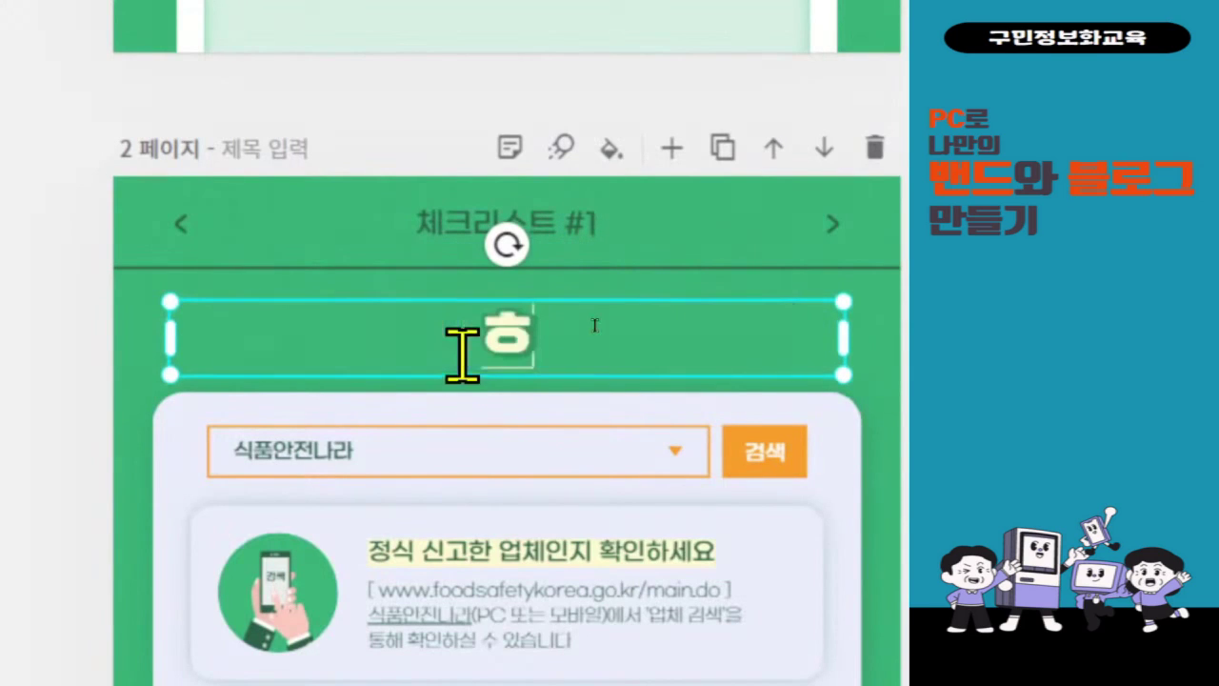
text(위 계정)
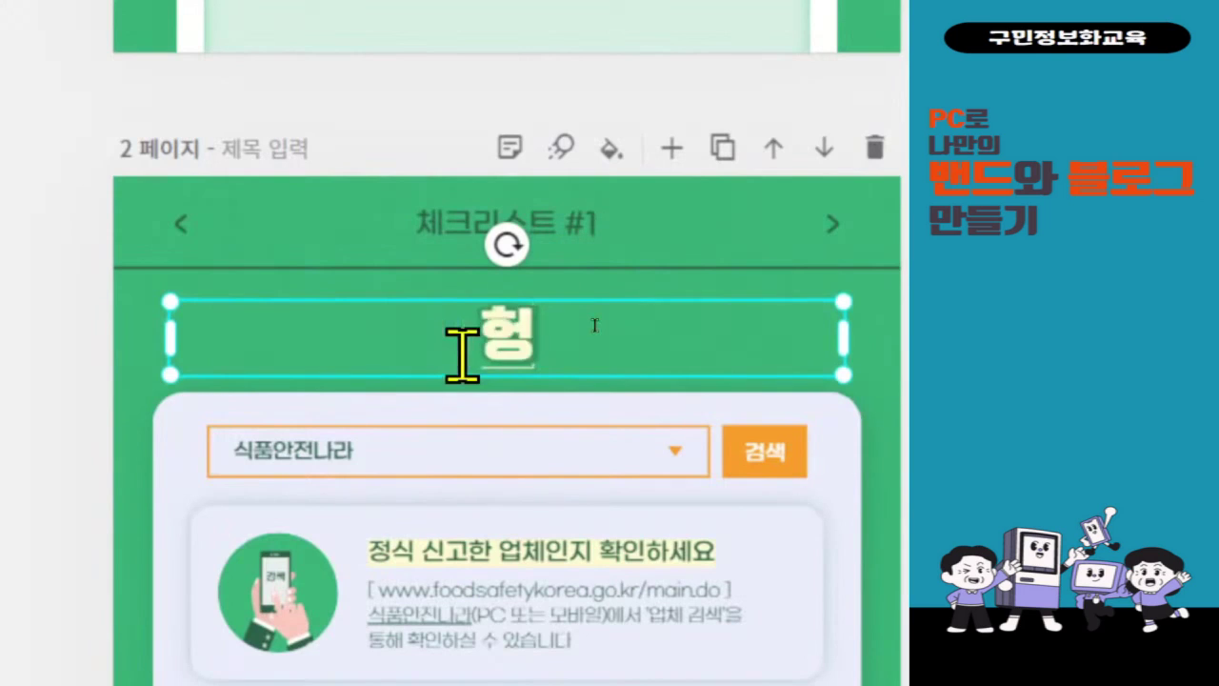
text( 및)
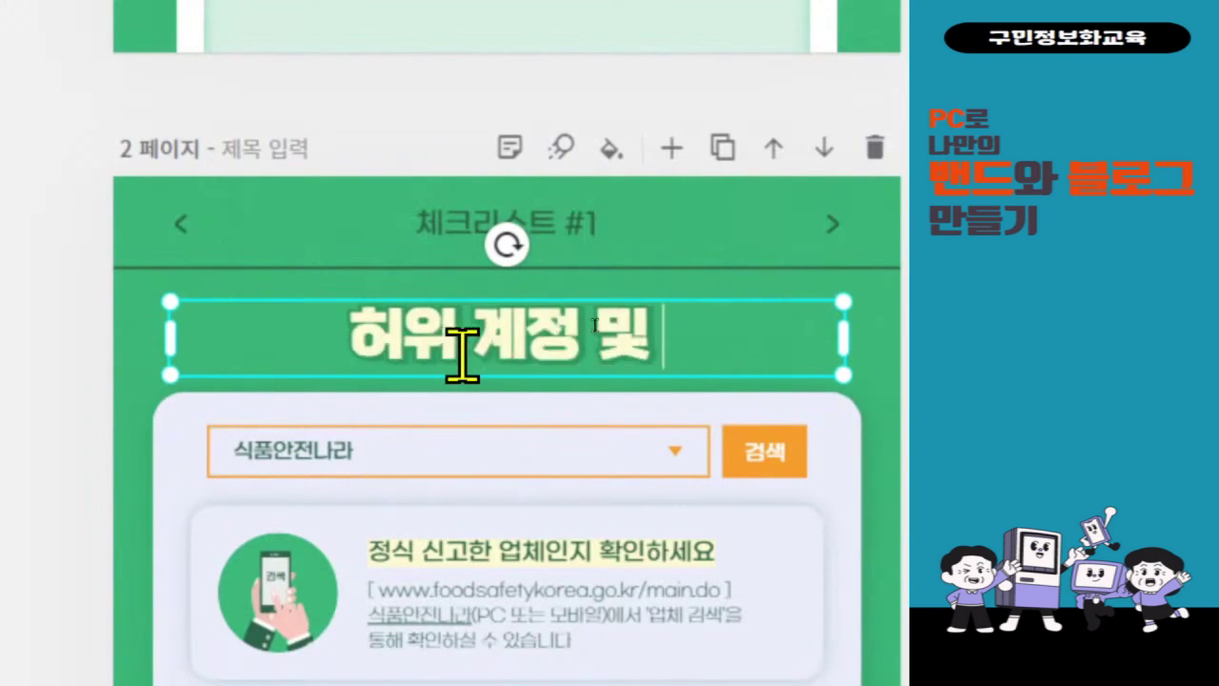
text( 갱니정보)
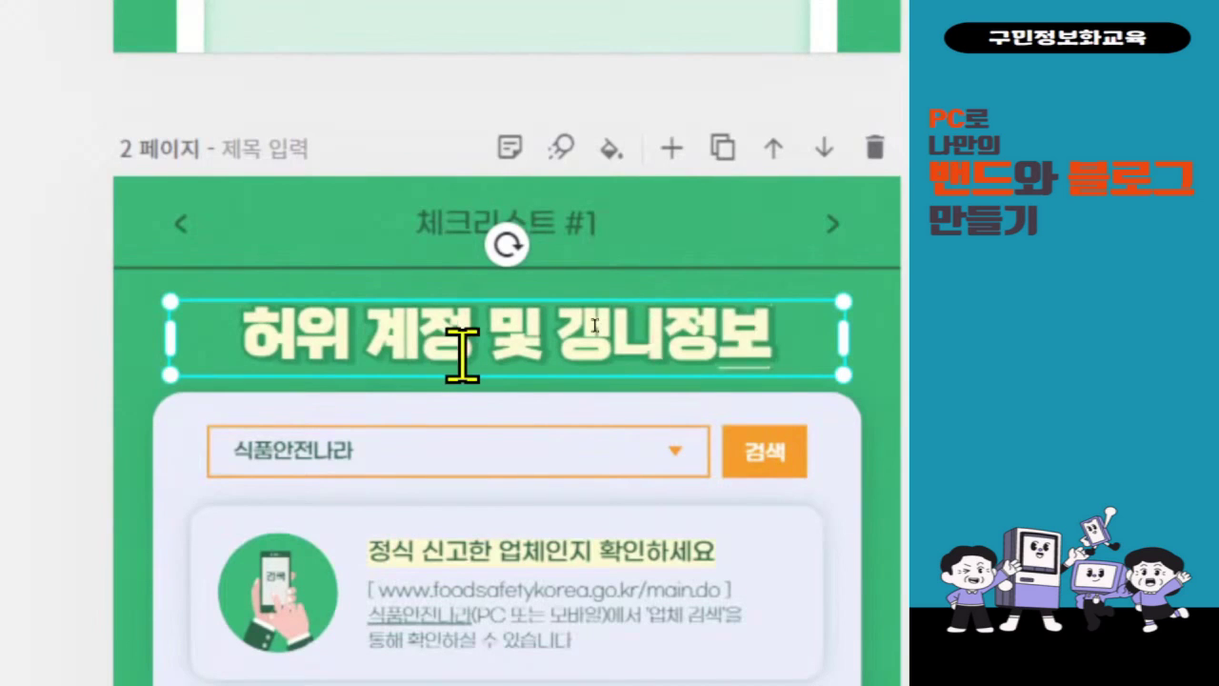
key(BackSpace)
key(BackSpace)
key(BackSpace)
key(BackSpace)
key(BackSpace)
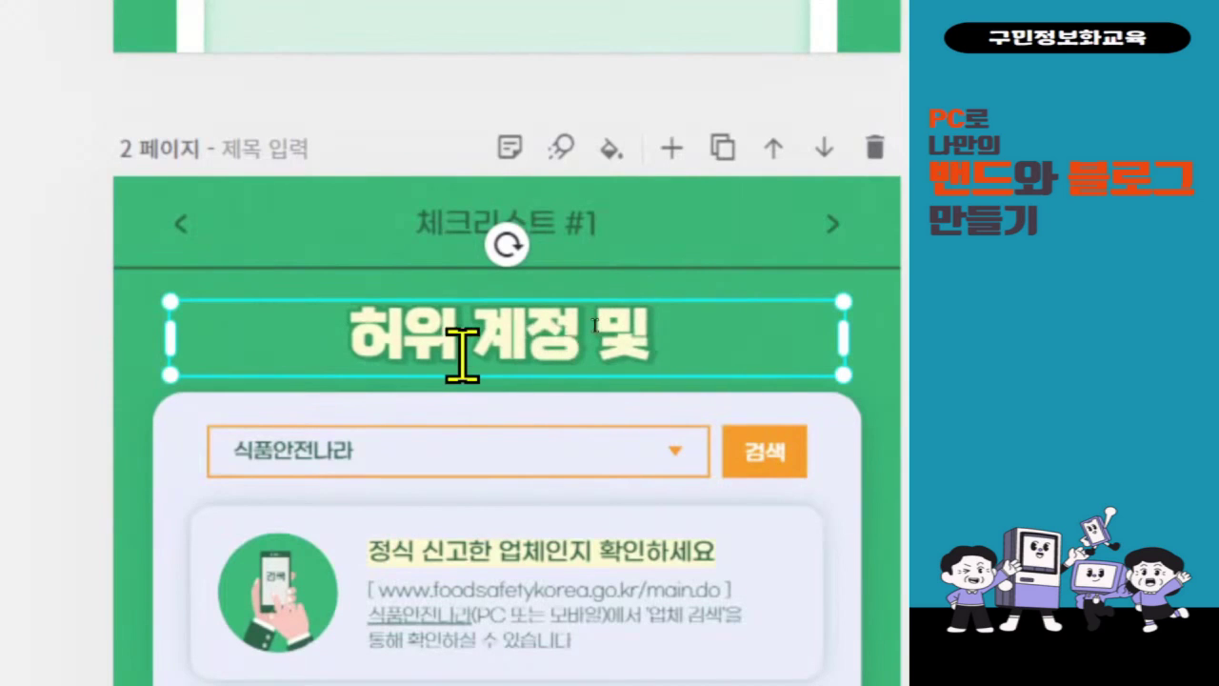
text(갱)
text(인정보)
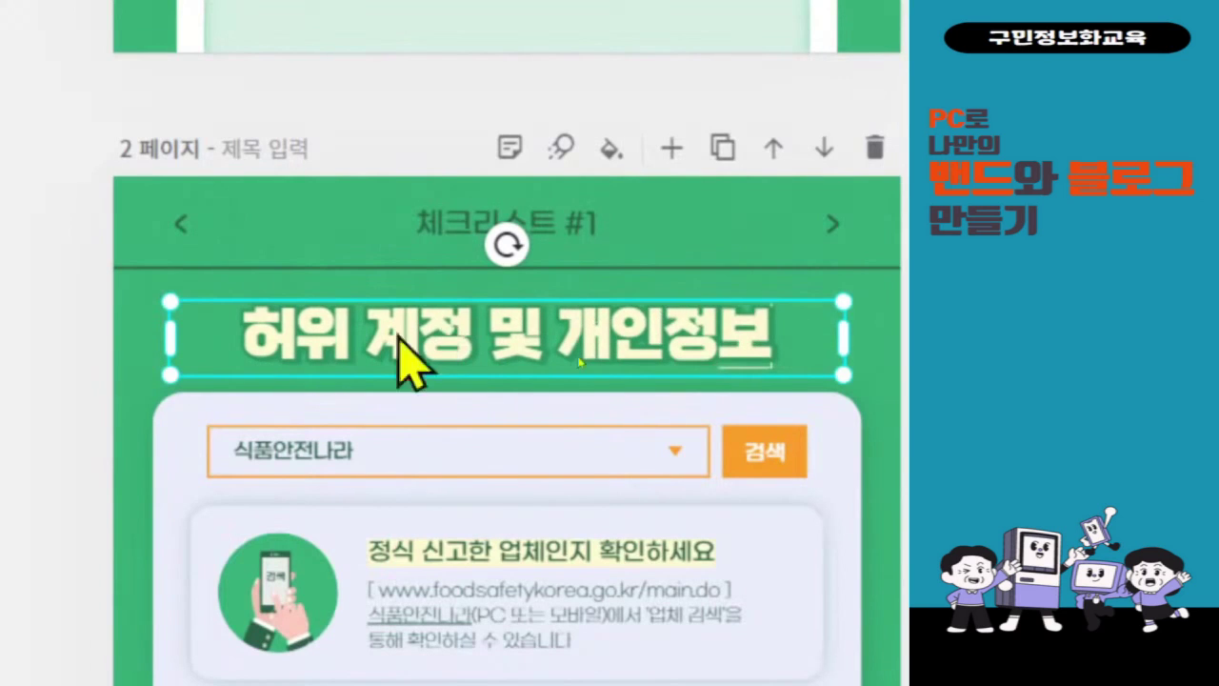
- Change the search bar label 식품안전나라 to '밴드 계정'
click(341, 465)
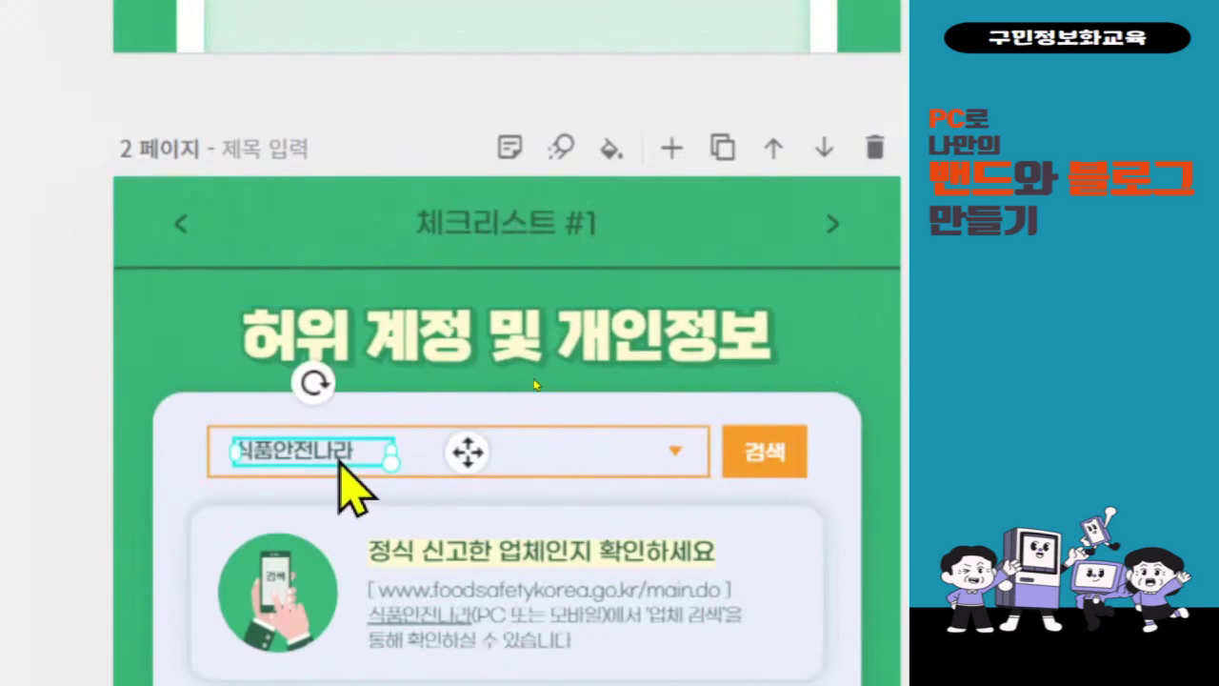
double_click(339, 461)
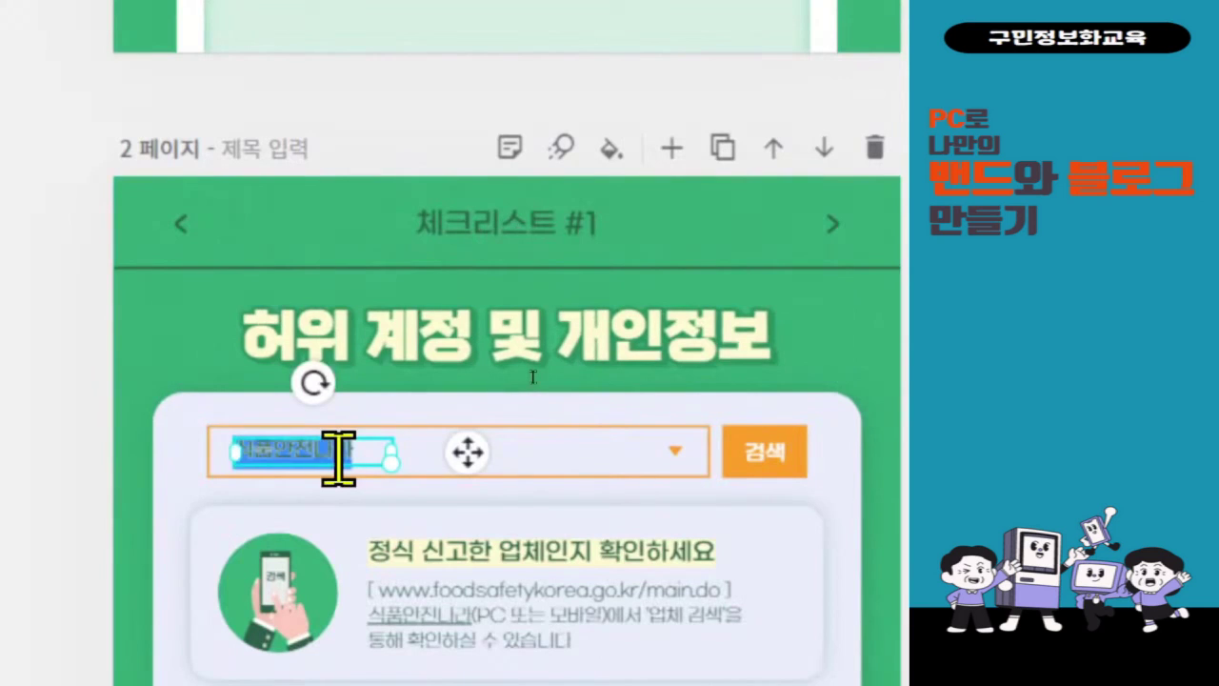
text(ㄱㅏ이드)
key(BackSpace)
key(BackSpace)
key(BackSpace)
text(ㅋ)
key(BackSpace)
text(밴드 계정)
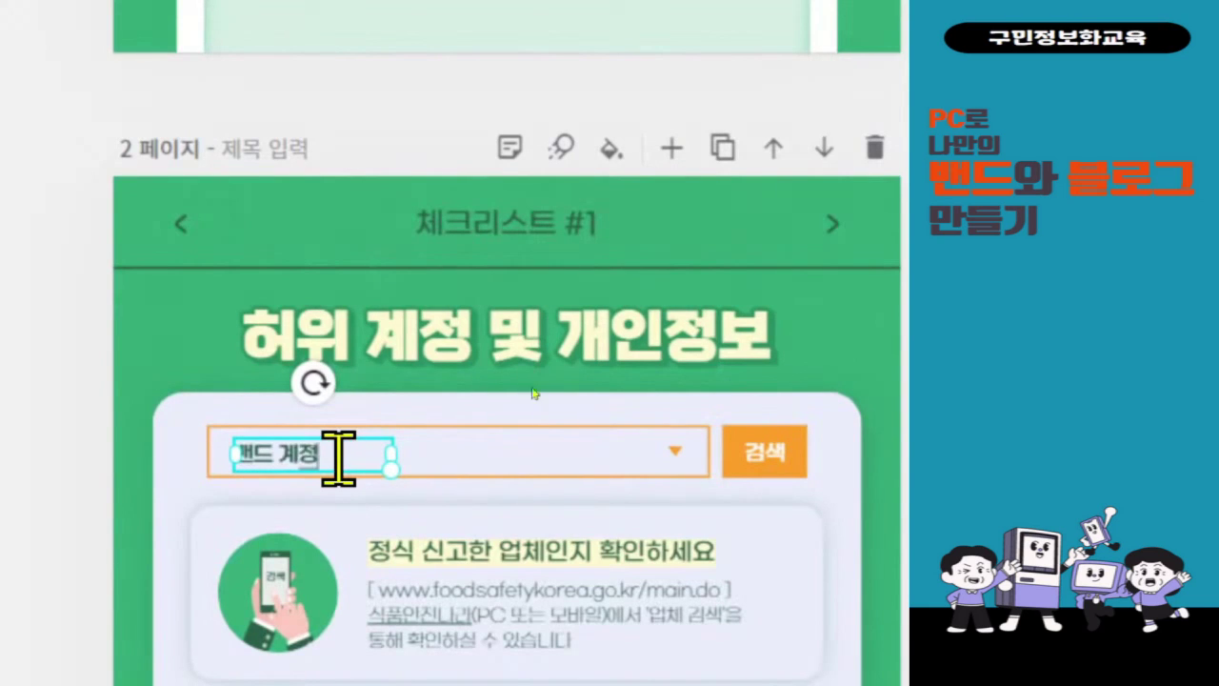
scroll(340, 458, down, 3)
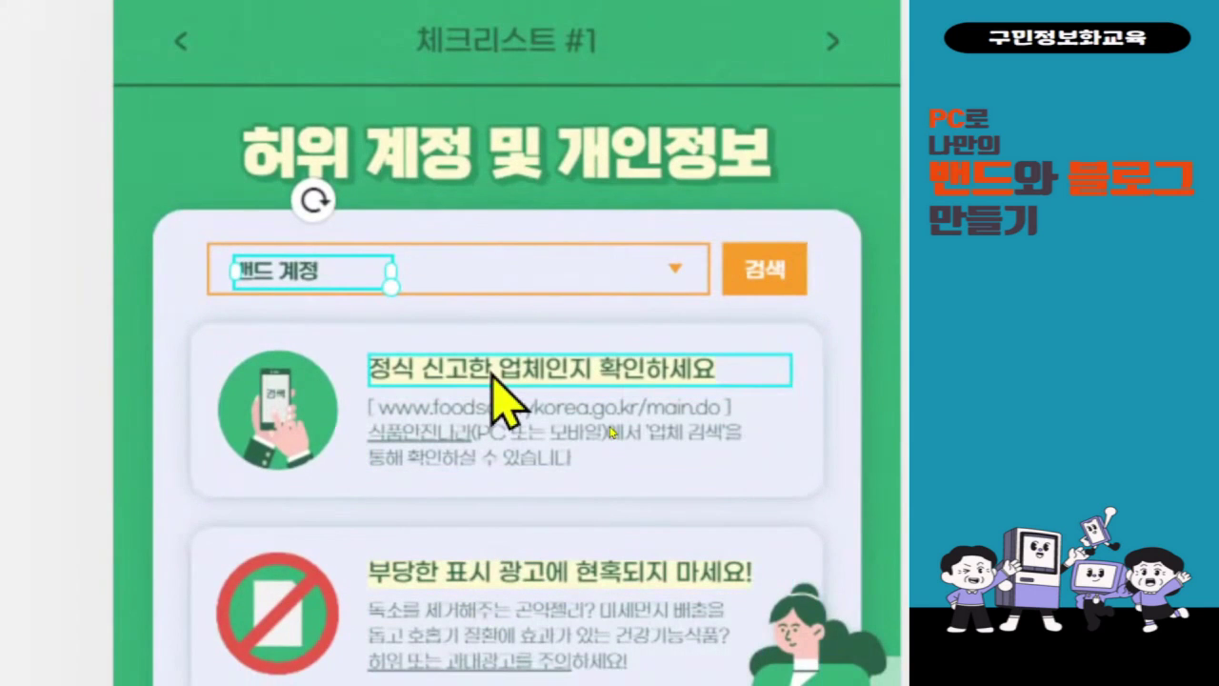
- Retitle the first card '허위 계정 및 개인정보를 조심하세요.' and make its body ask readers to report crime-purpose accounts
double_click(491, 374)
text(허)
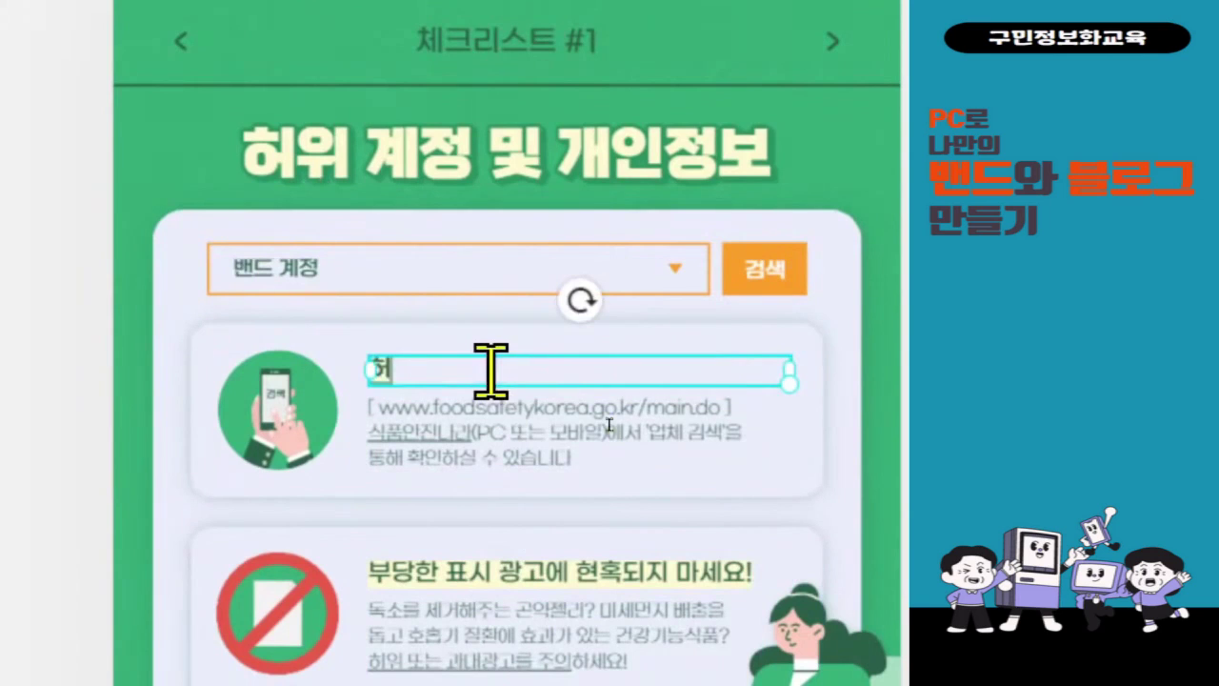
text(위 계정 ㄷ)
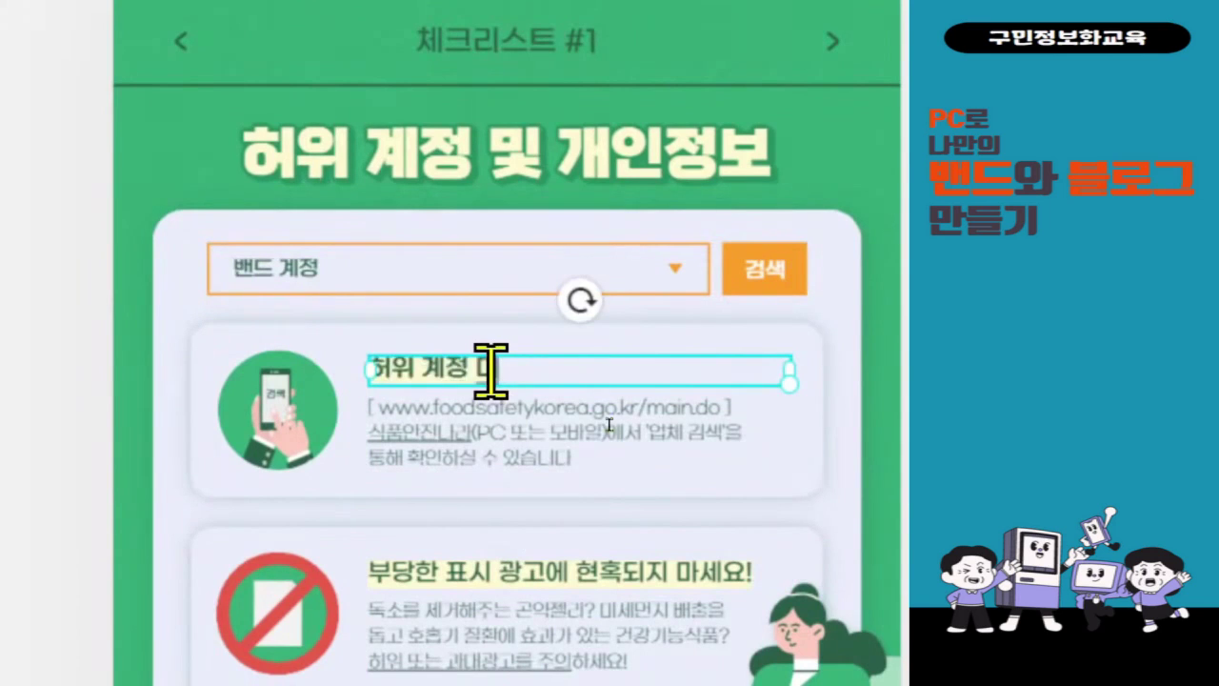
key(BackSpace)
text(및 개인정보)
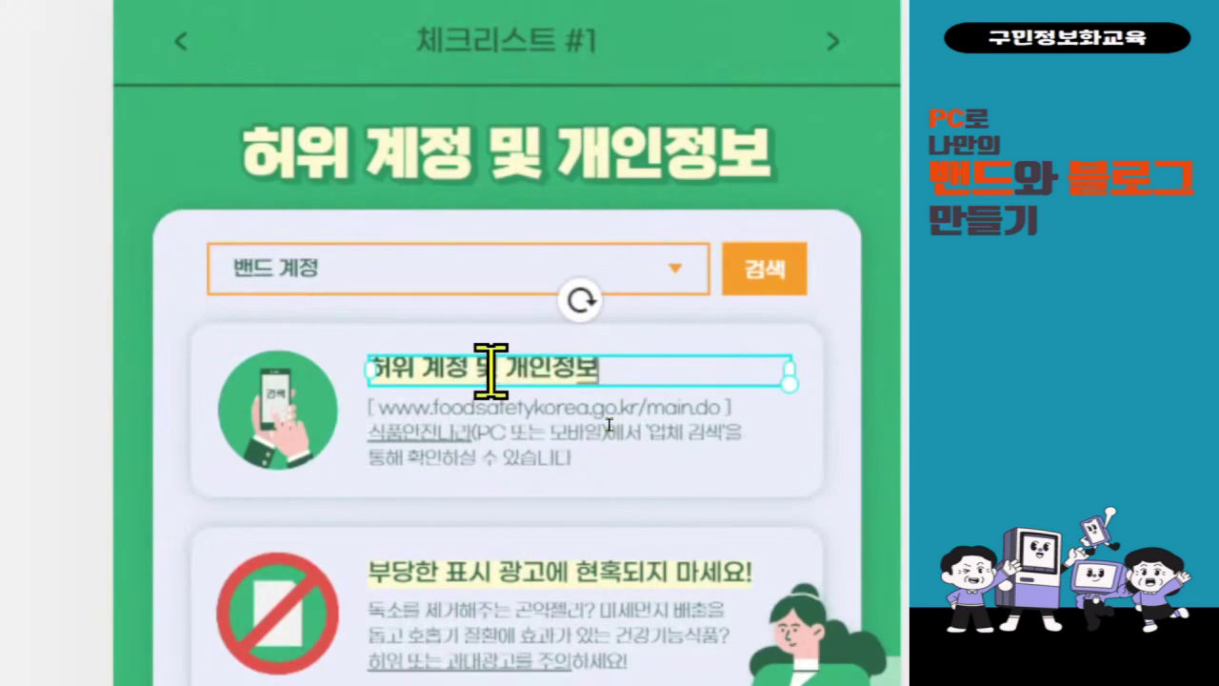
text(를 조심)
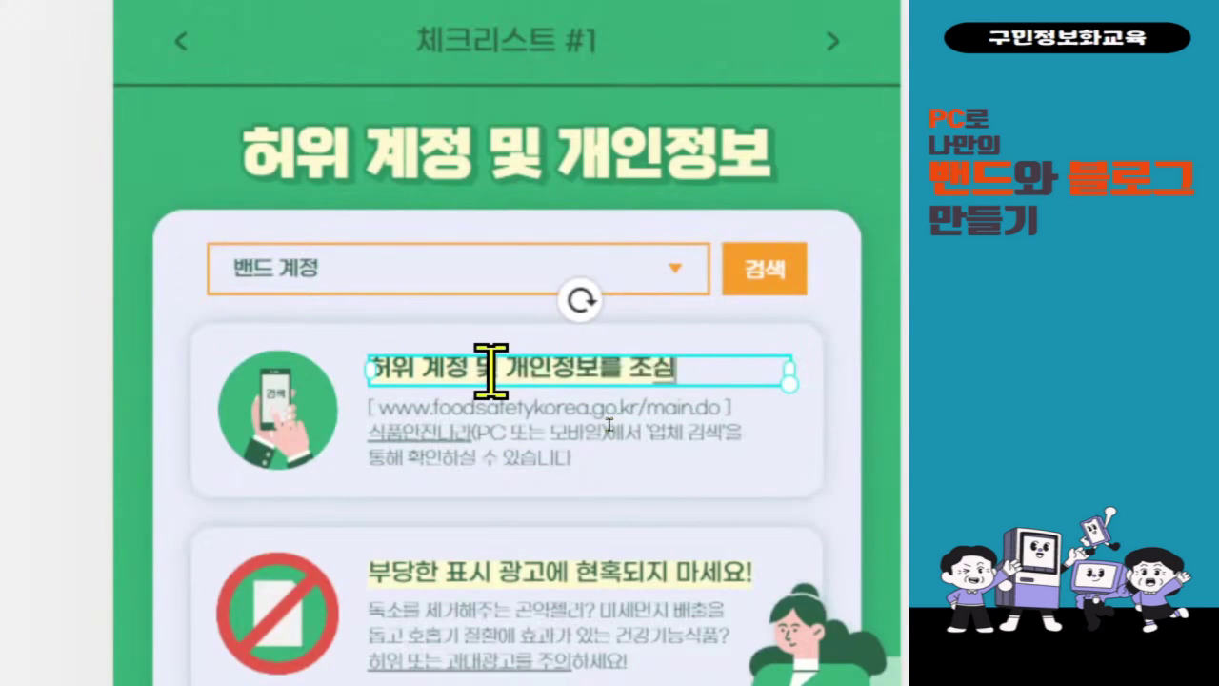
text(하세요.)
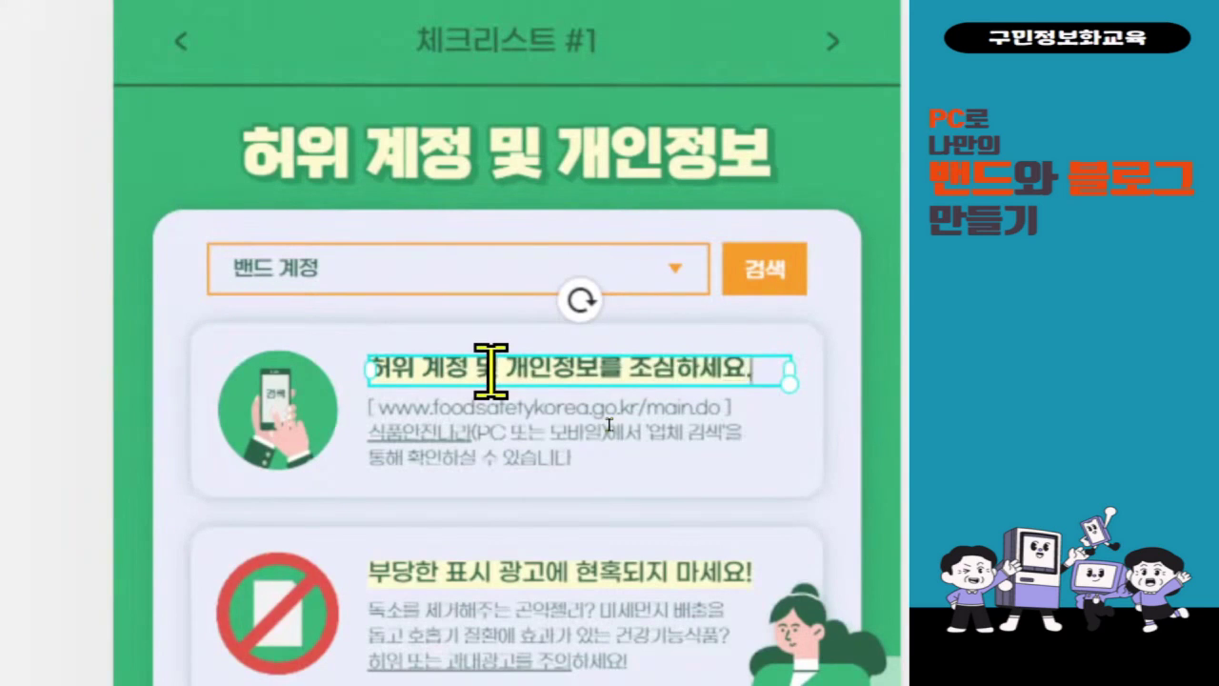
click(471, 463)
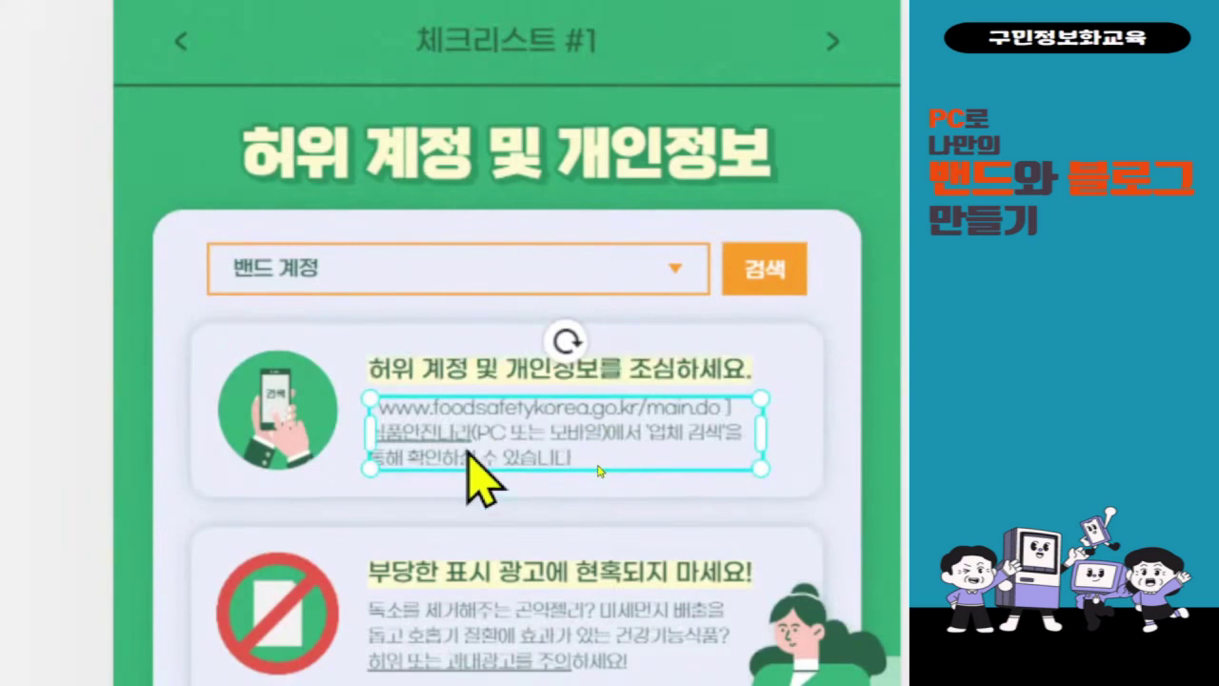
double_click(469, 455)
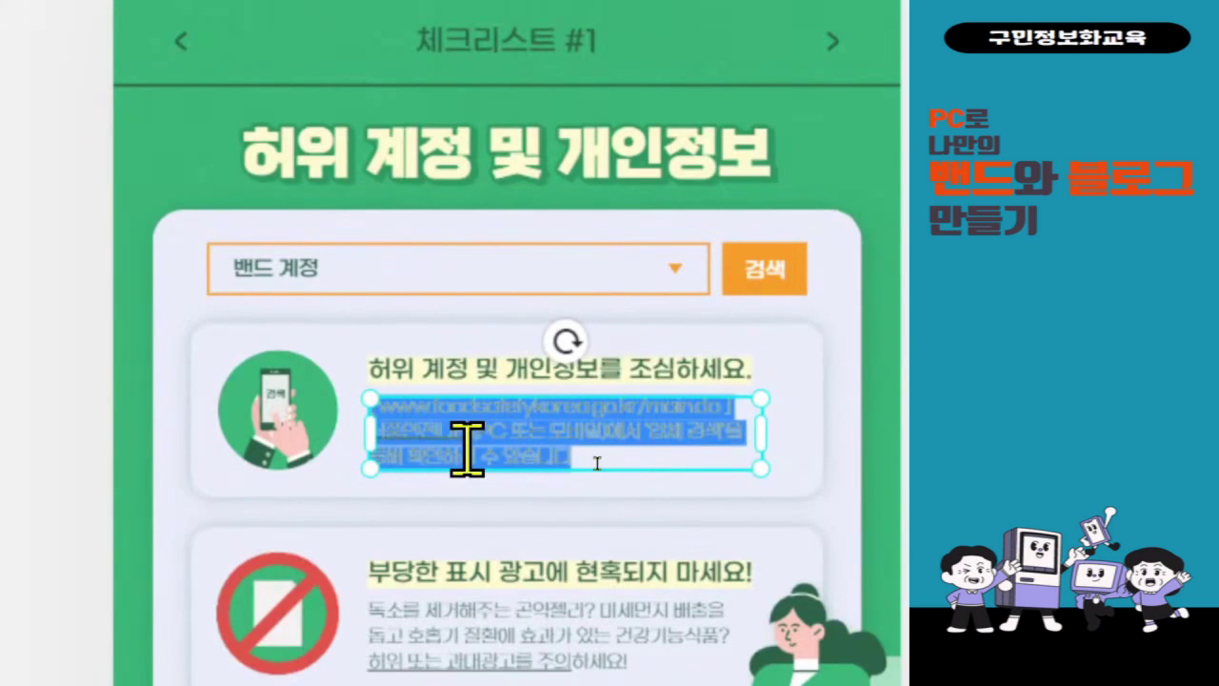
text(밴드 활동의)
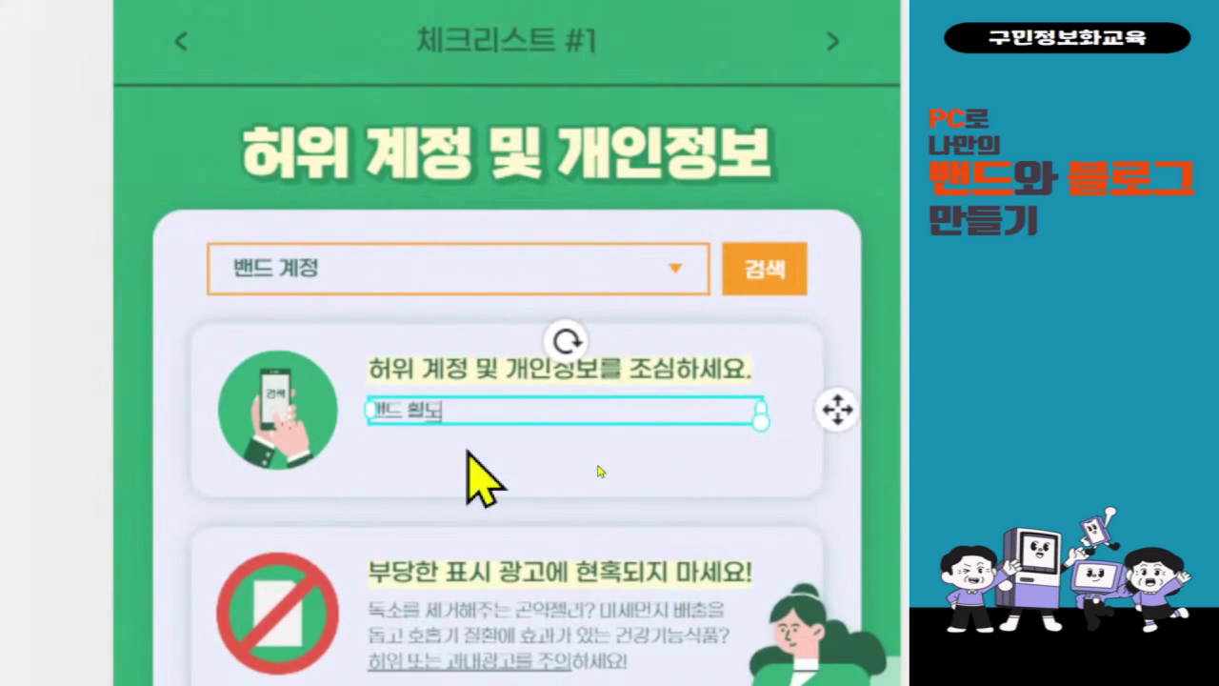
text( 목시)
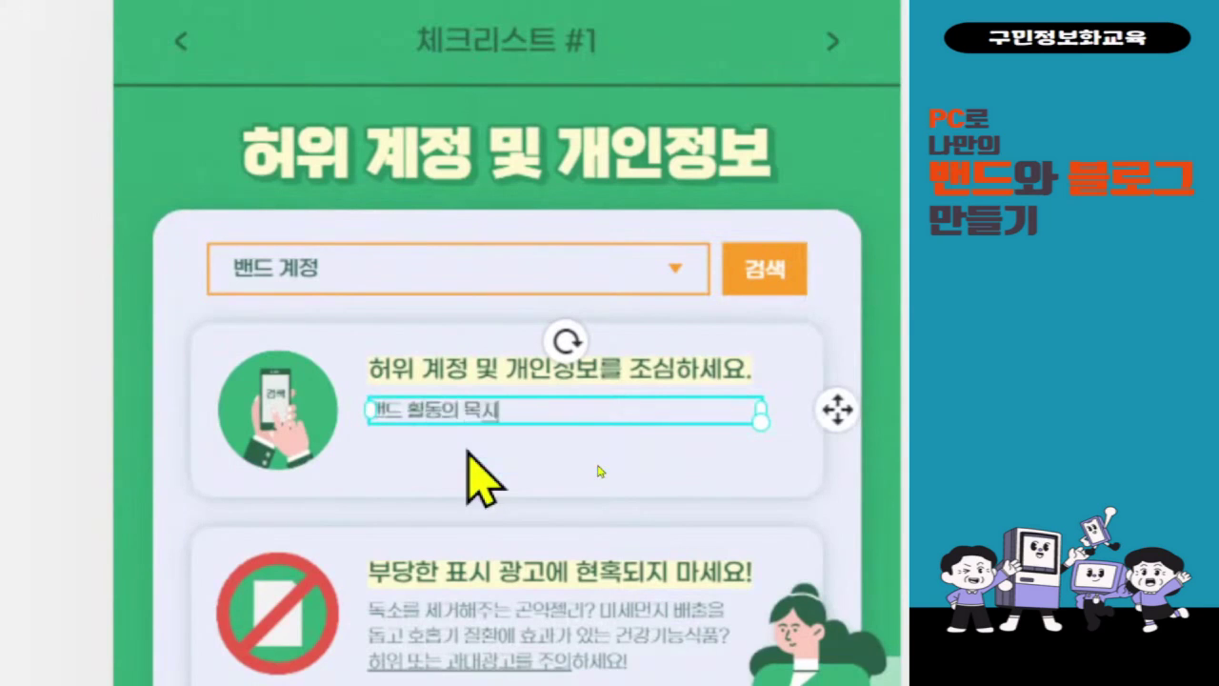
key(BackSpace)
text(적이 아닌 범죄 및)
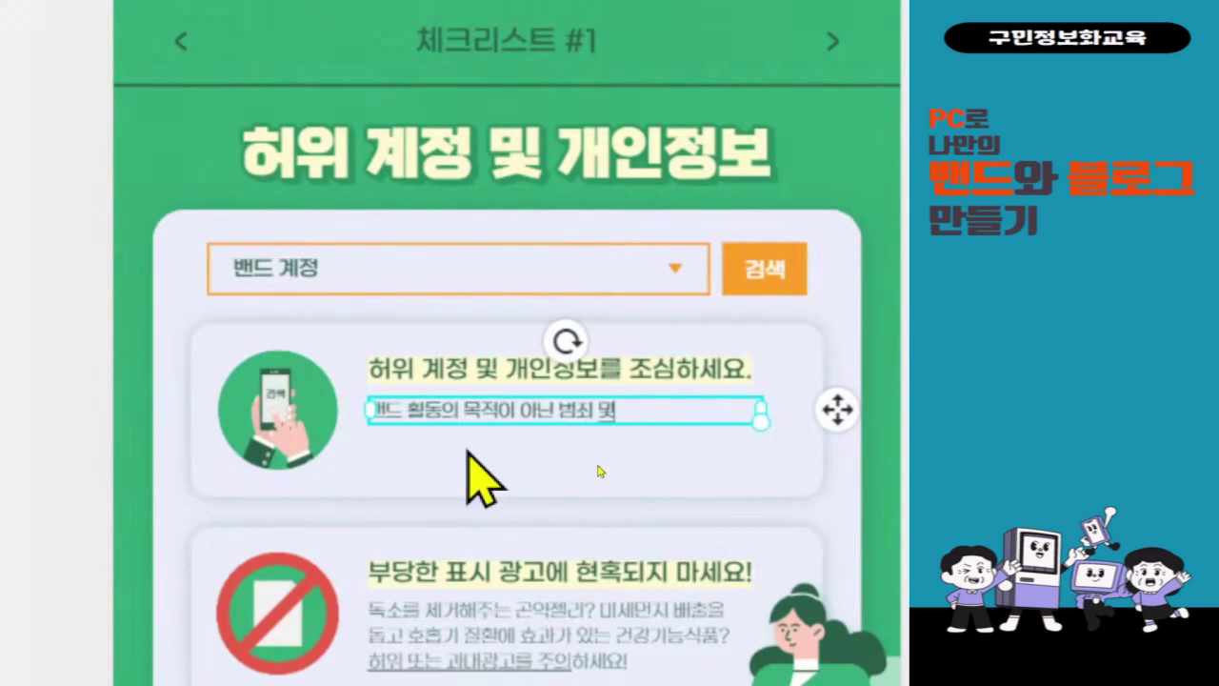
text( ㅇ안좋은 ㅂㅗㄱ제)
key(BackSpace)
key(BackSpace)
key(BackSpace)
key(BackSpace)
text(목적으로)
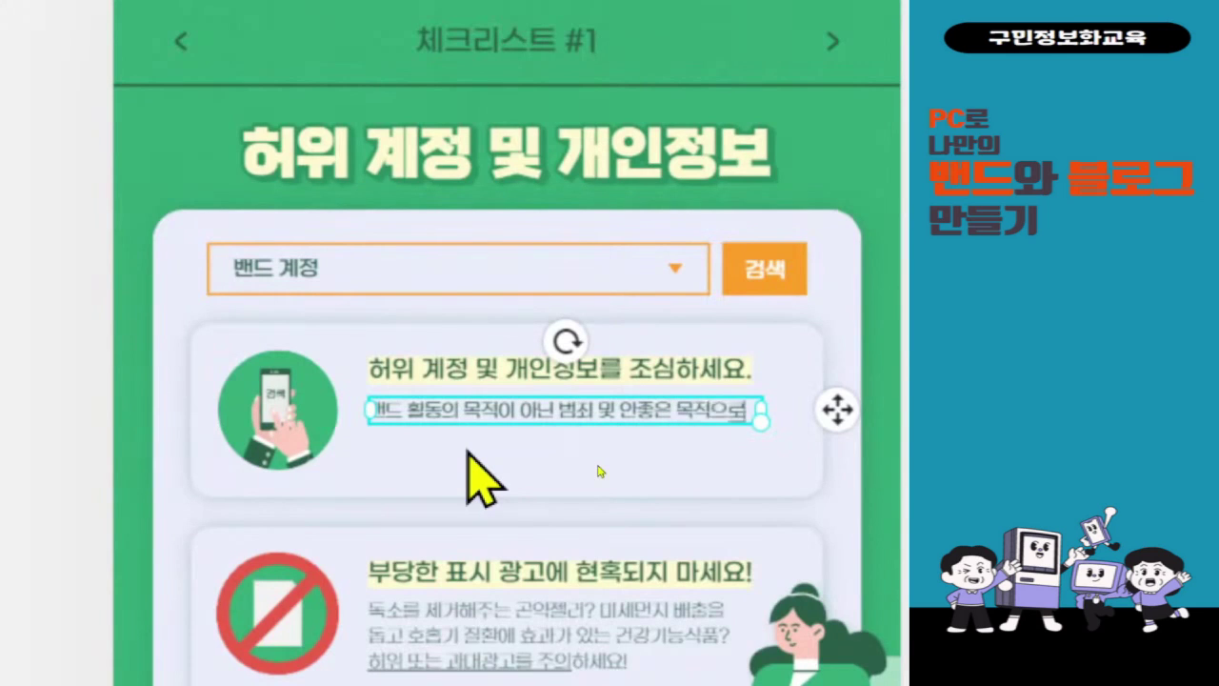
text(가입혀)
text(ㄴ)
text( 계정)
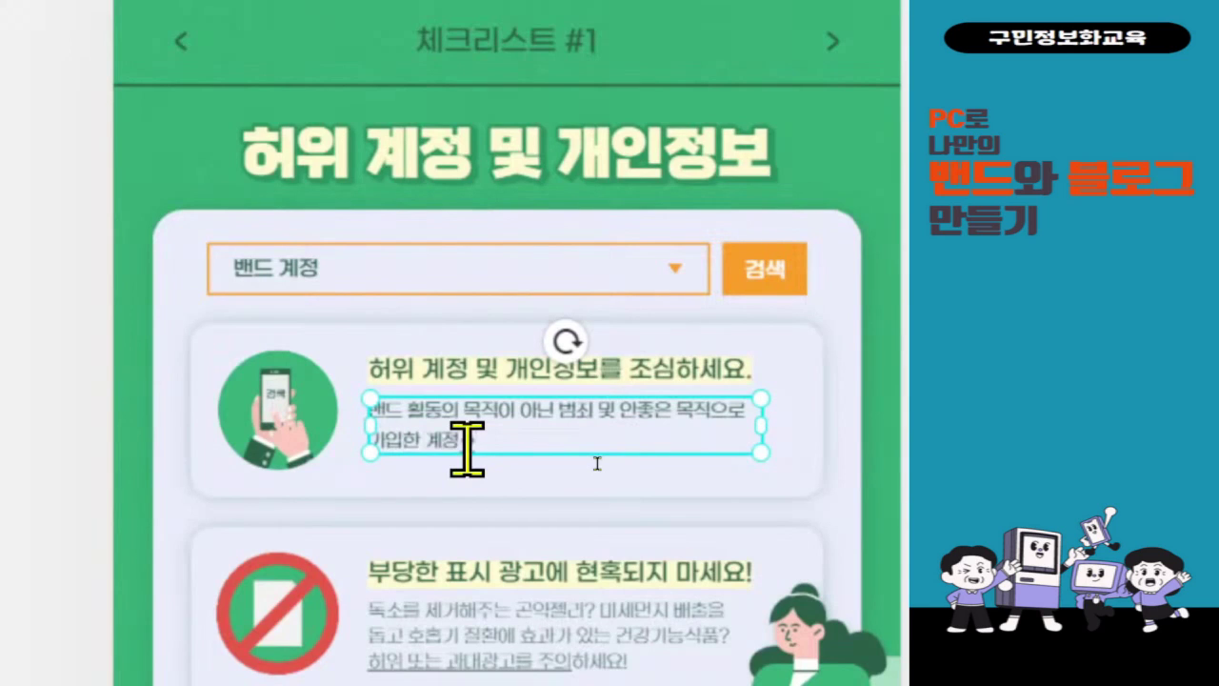
text(이 있을 시 신고해)
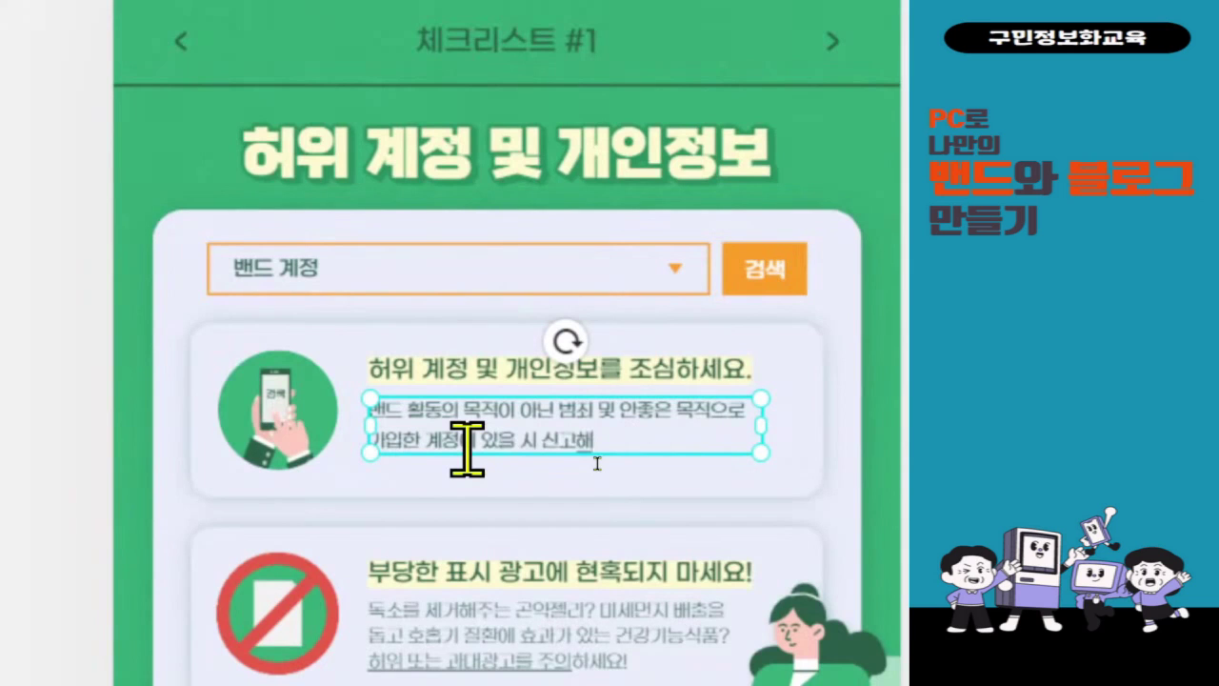
text(주세요.)
scroll(528, 633, down, 2)
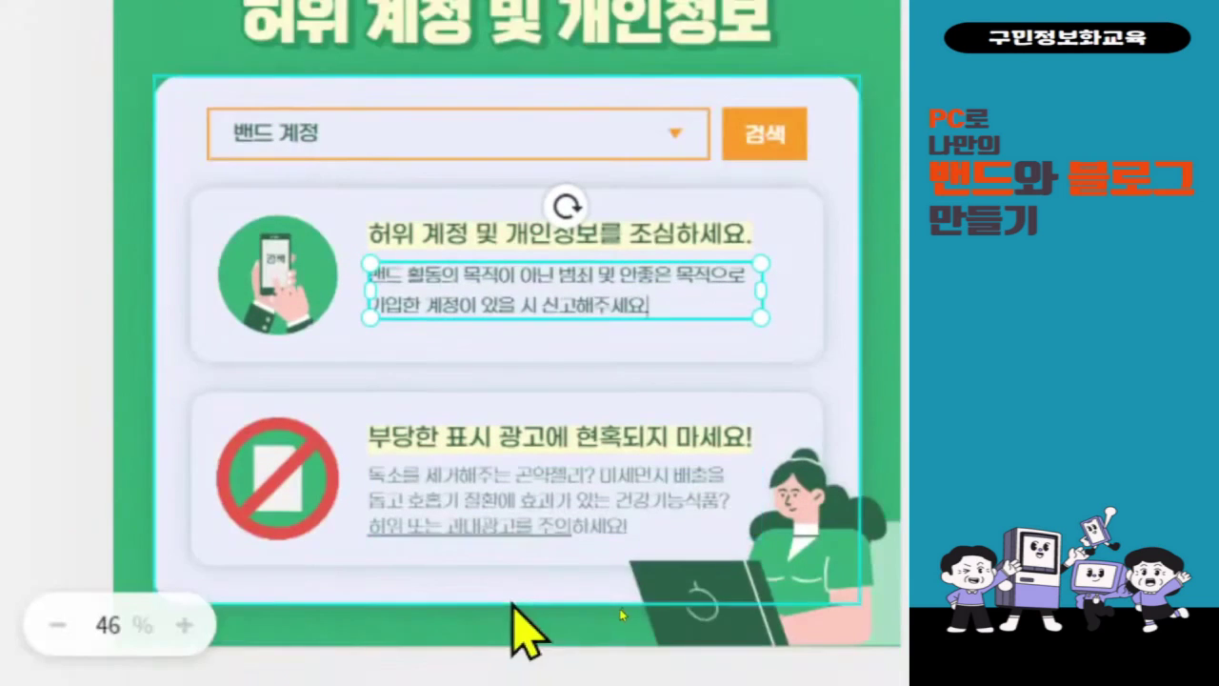
click(536, 473)
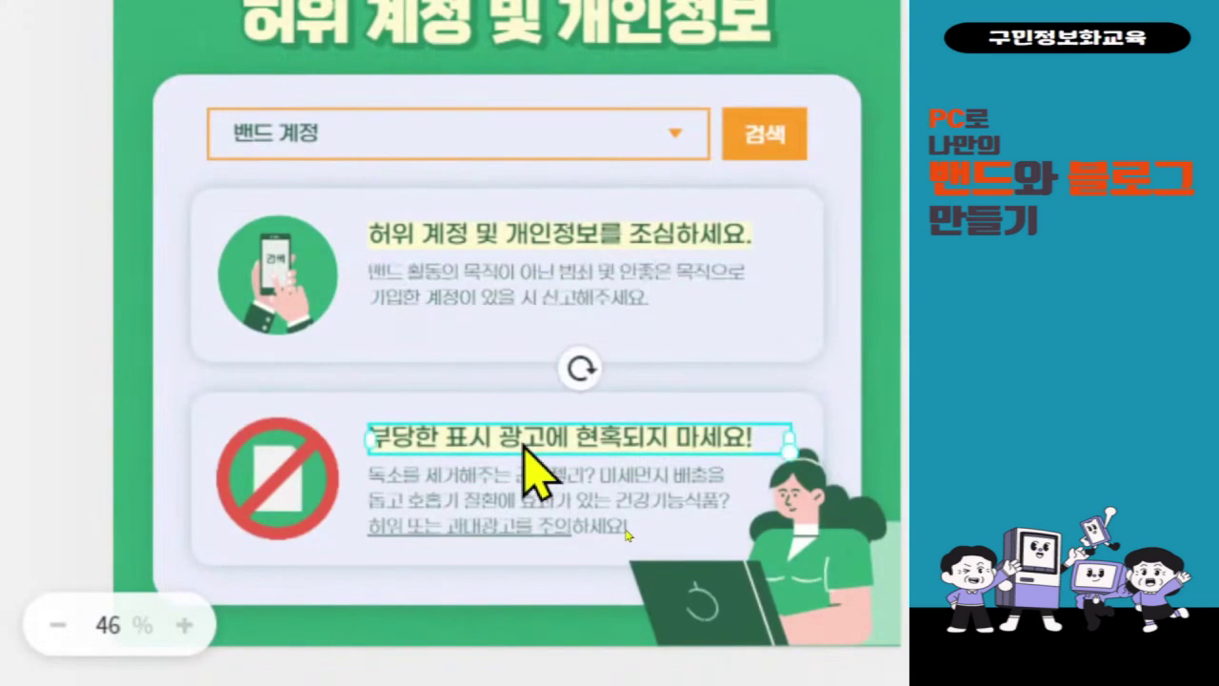
- Retitle the second card '광고글 및 글 도배를 금지합니다.'
double_click(523, 442)
text(광고글)
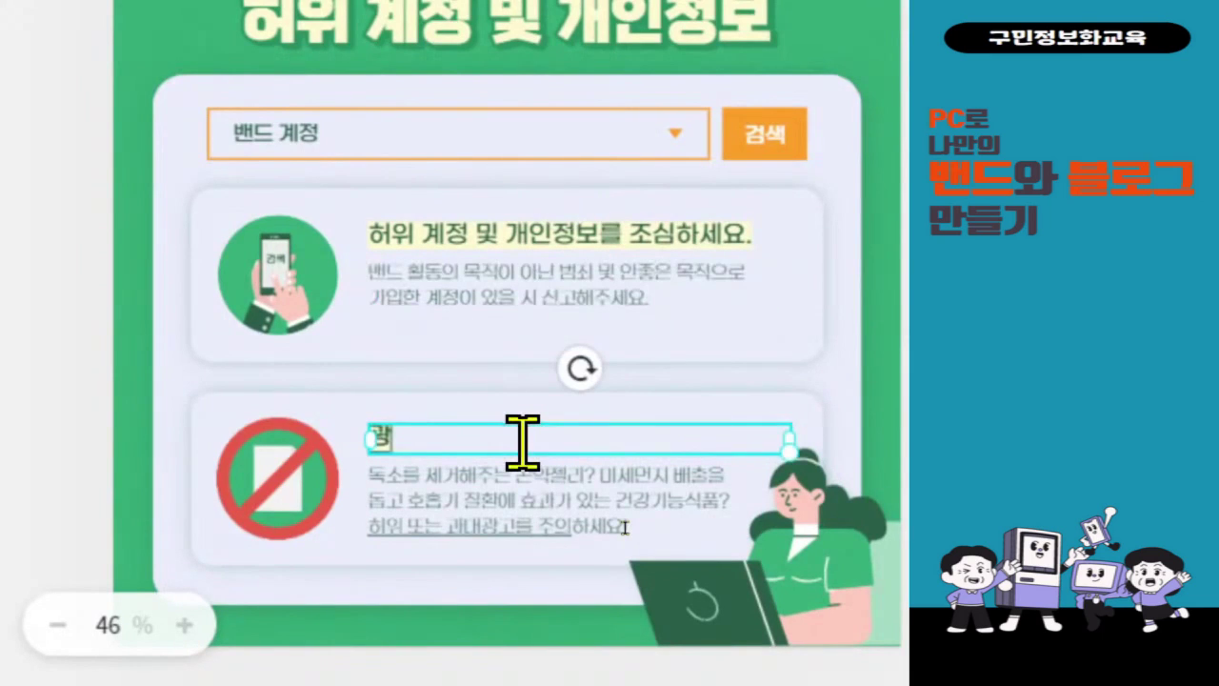
text(및)
text(글)
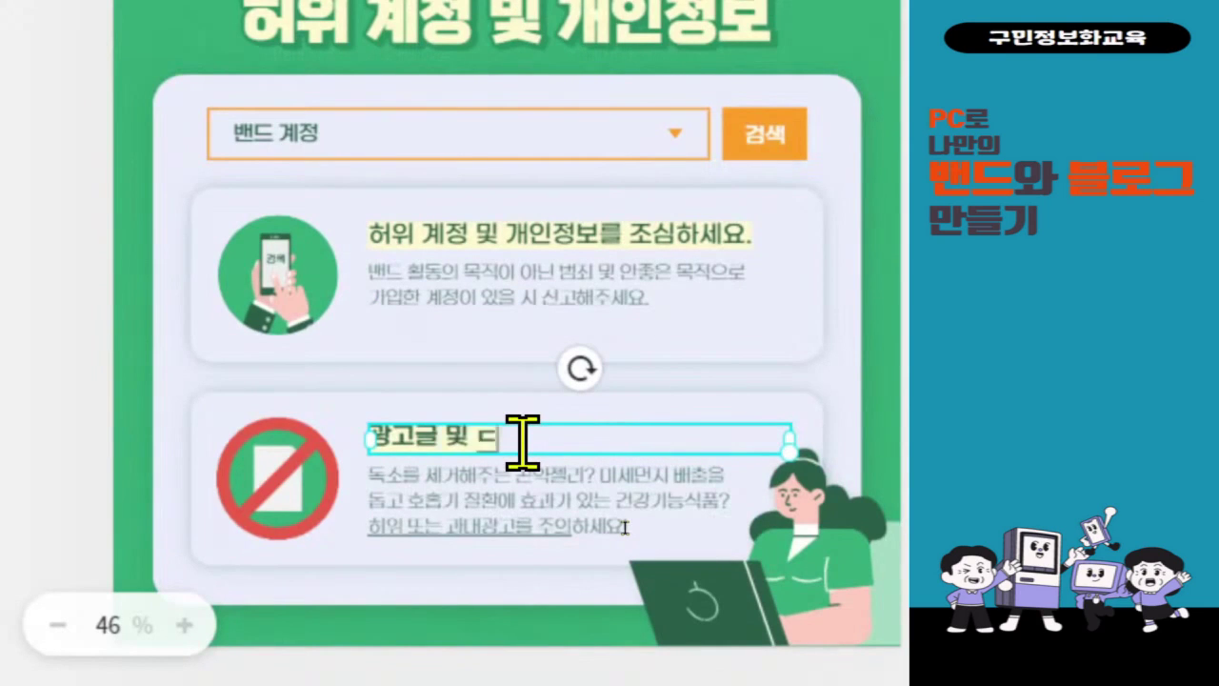
text( 도배를 그)
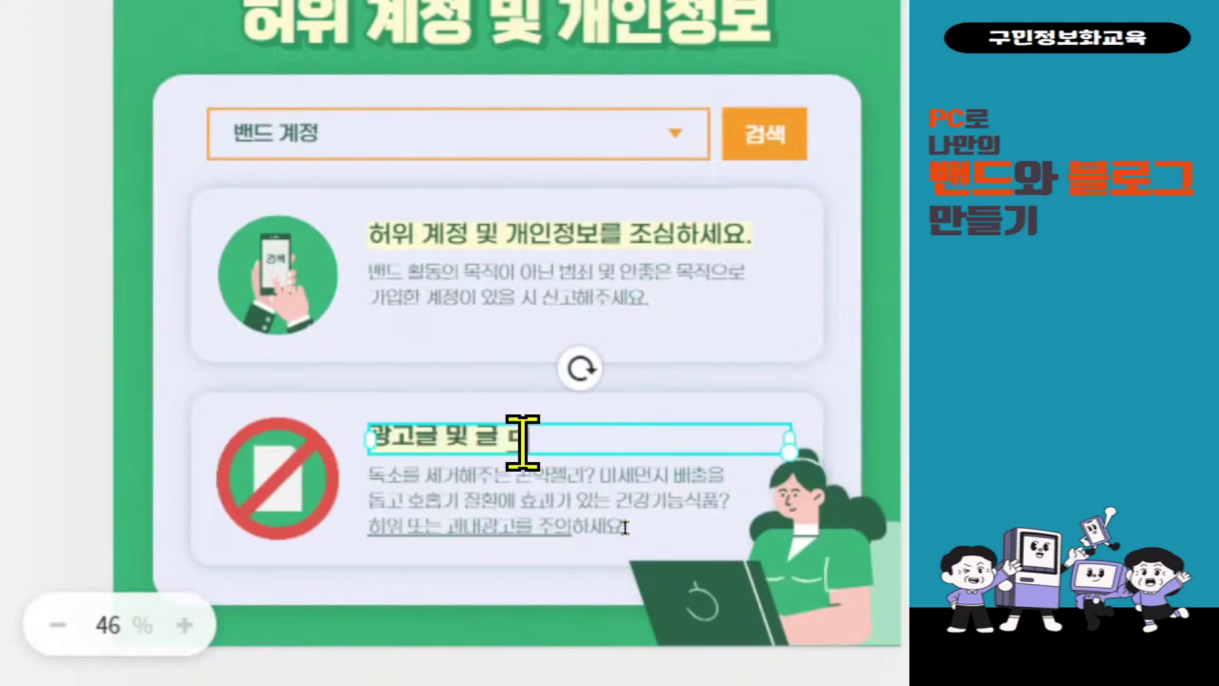
text(ㅁ지)
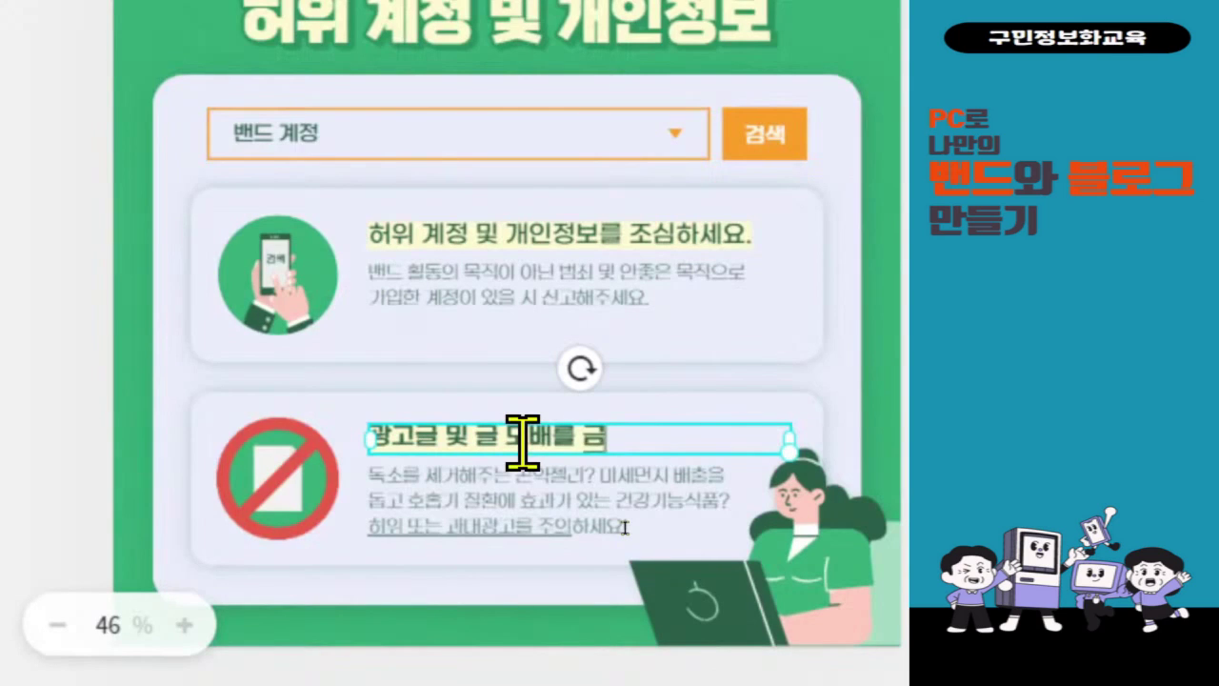
text(합니다.)
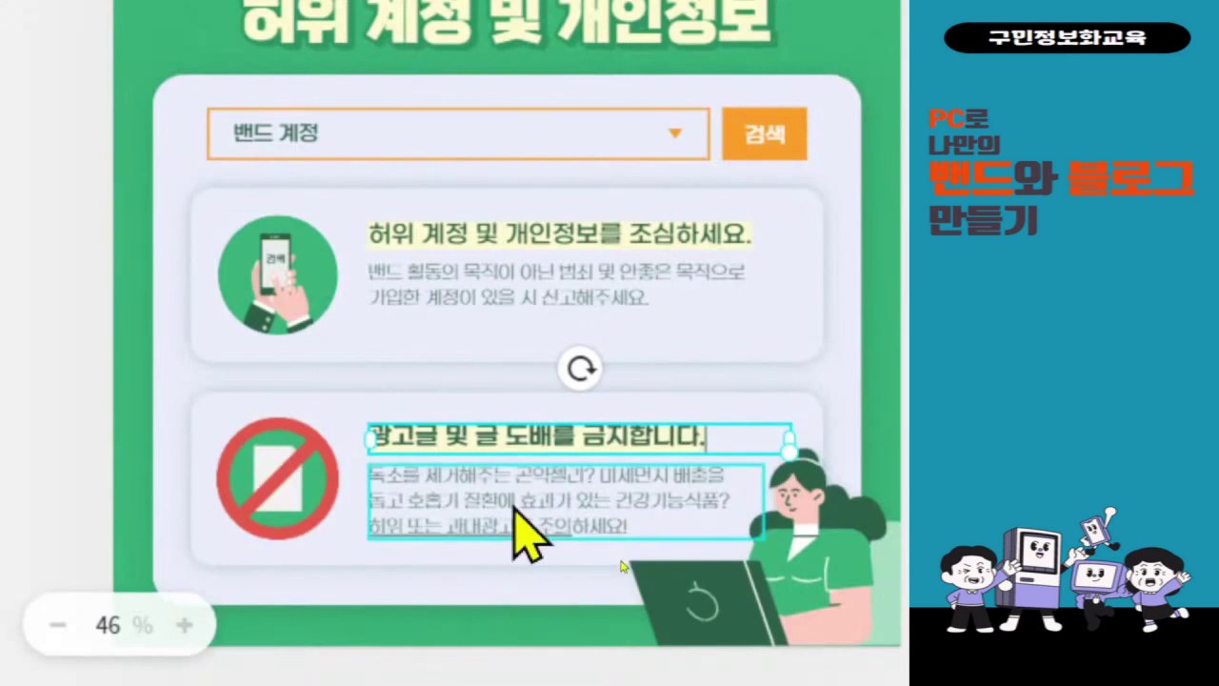
- Replace its body with a two-line warning that commercial or spam posts mean forced removal
double_click(512, 502)
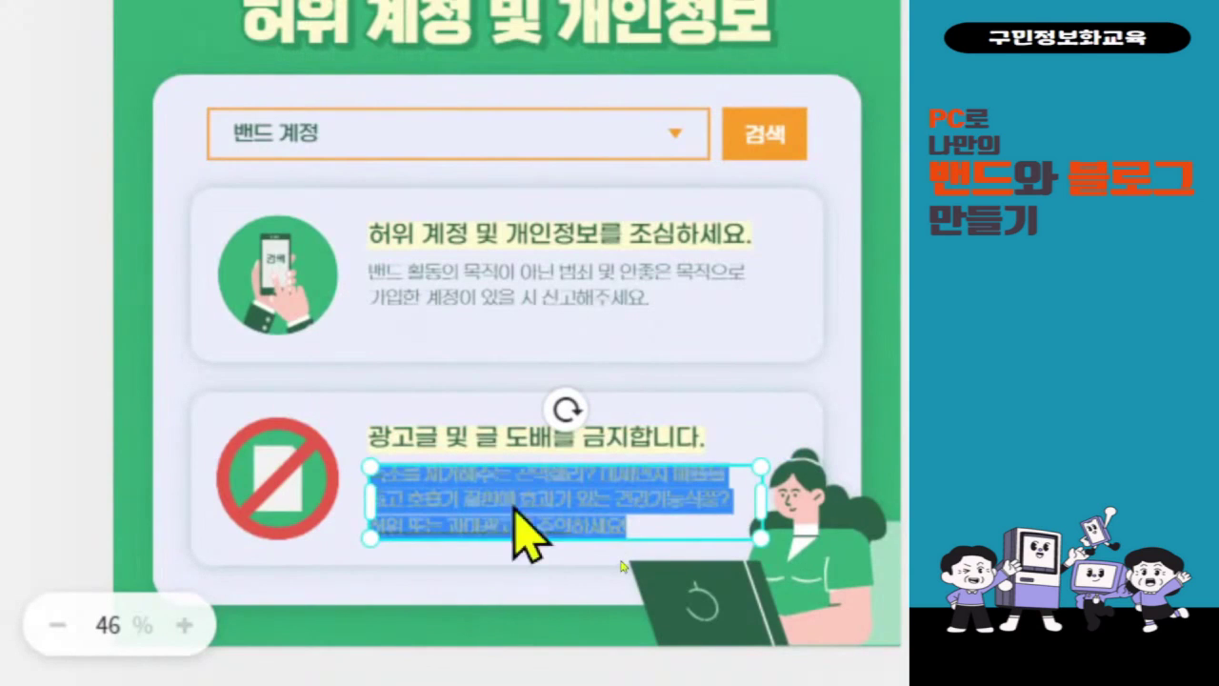
text(밴드 활동)
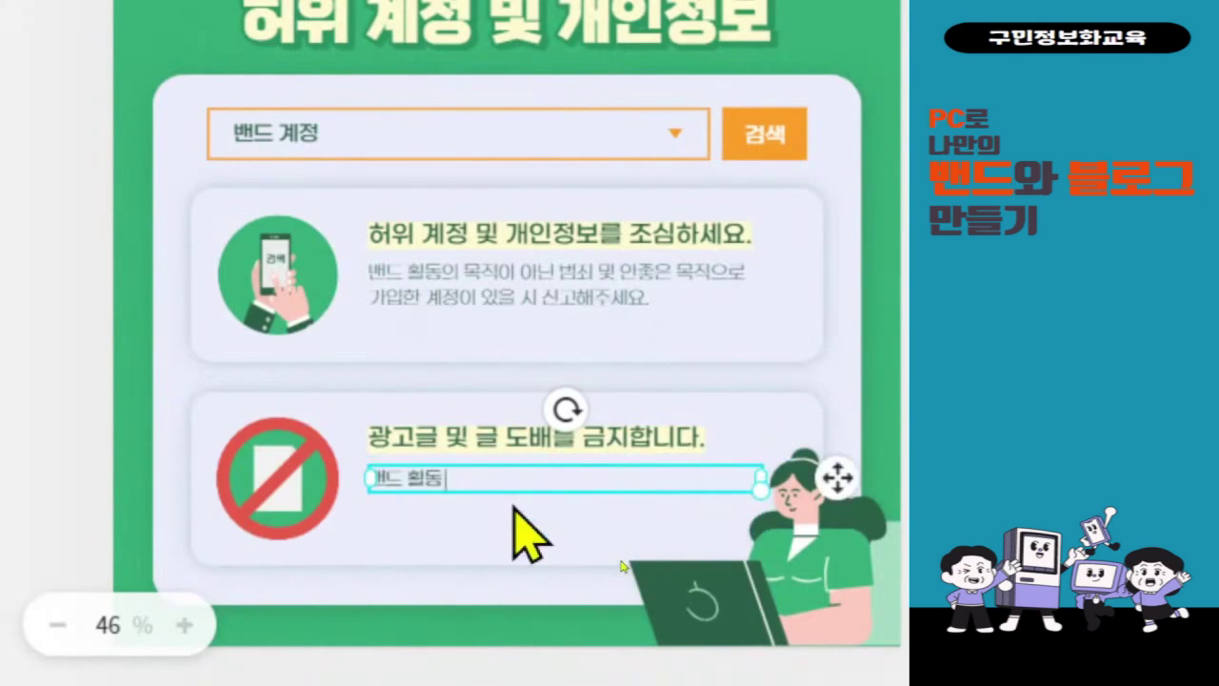
text( 목적이 아닌)
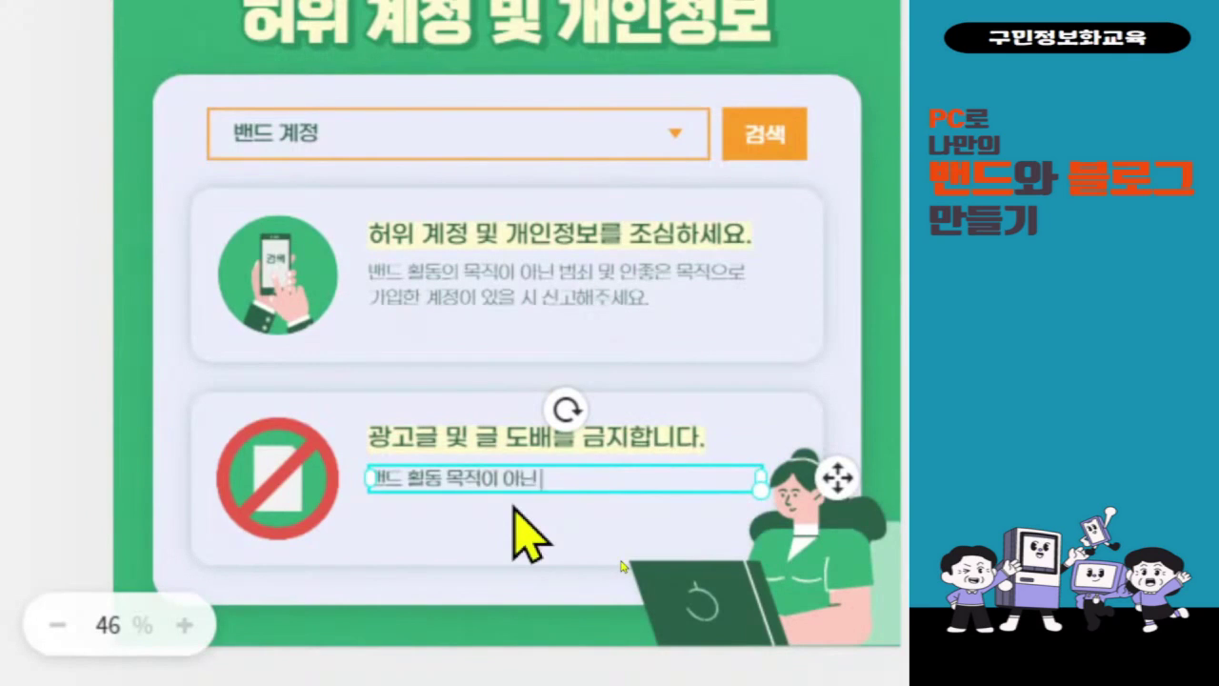
text( 어떠한)
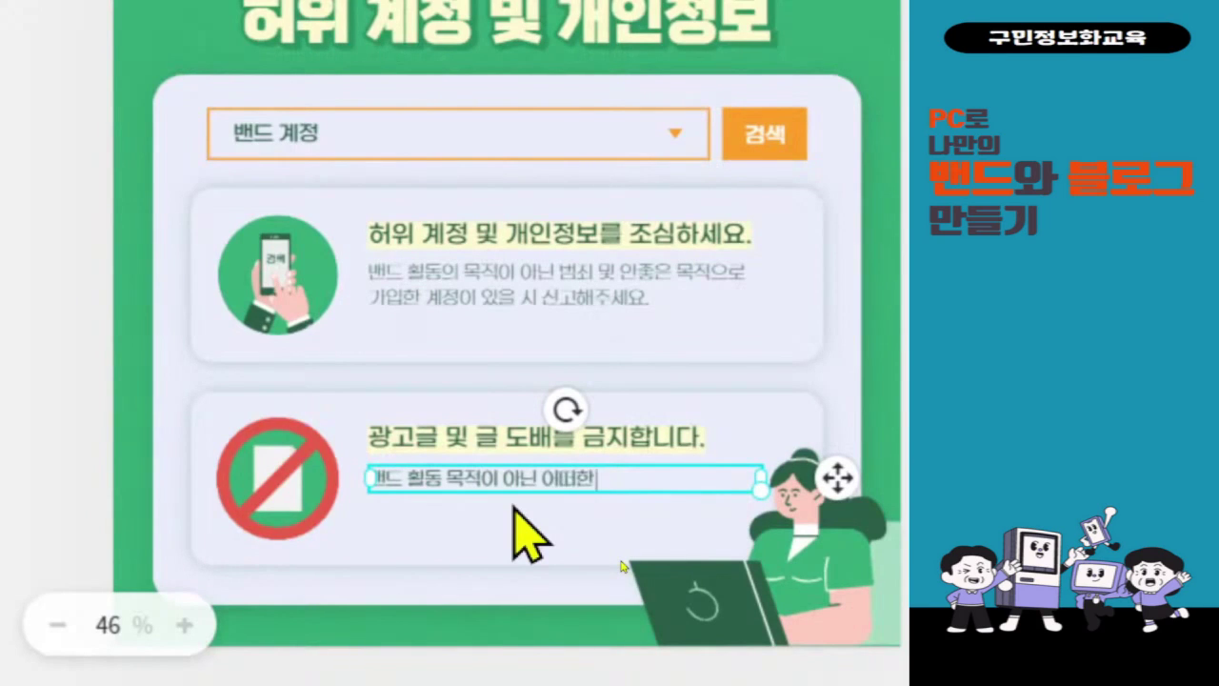
key(BackSpace)
key(BackSpace)
key(BackSpace)
text(상이)
text(업서)
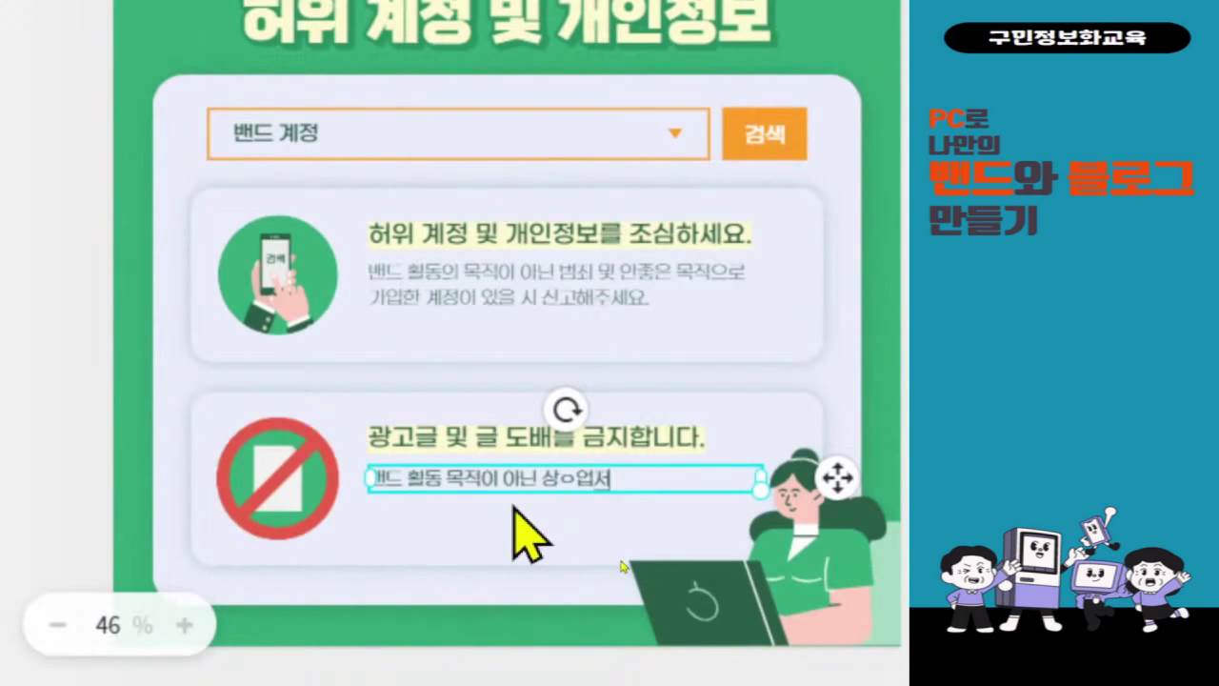
key(BackSpace)
key(BackSpace)
key(BackSpace)
text(업적)
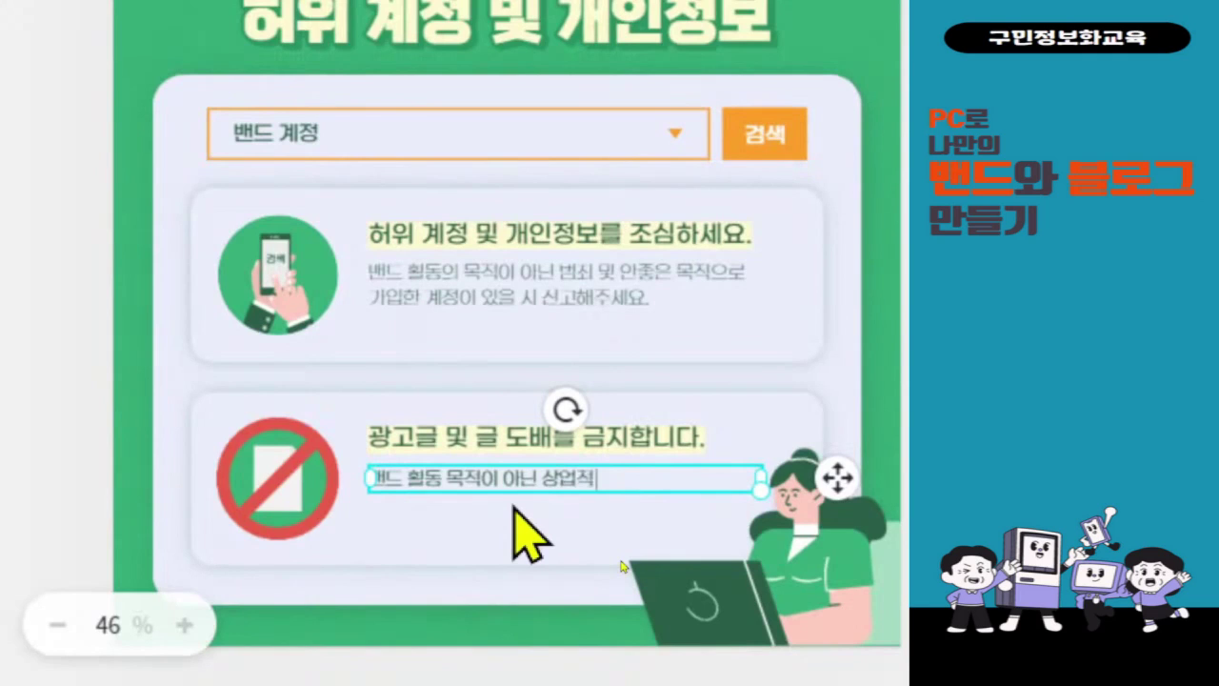
text( 범죄 목적)
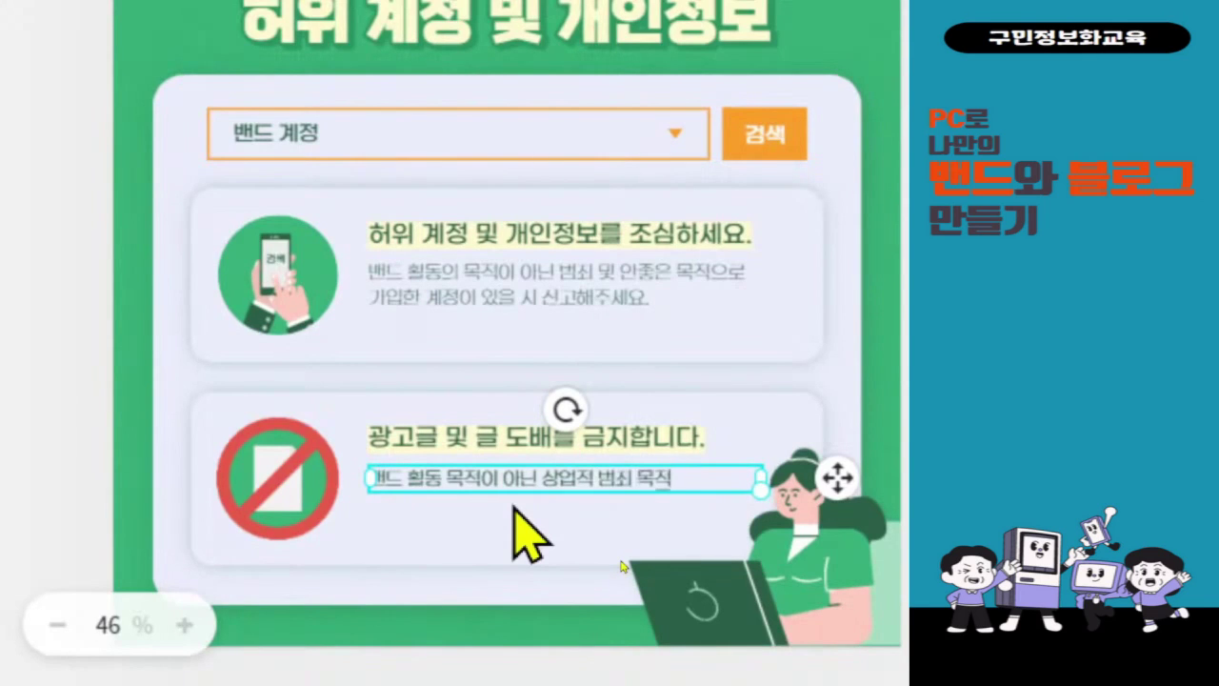
text(으로)
key(Return)
text(올)
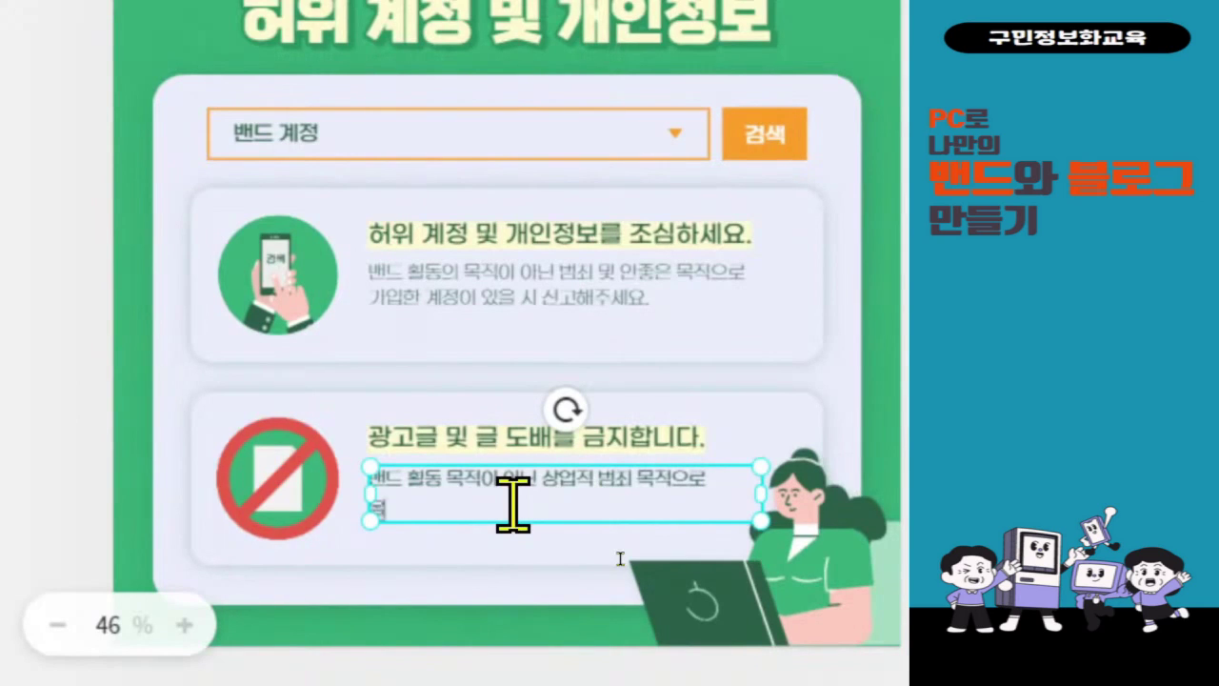
text(려 글과 글)
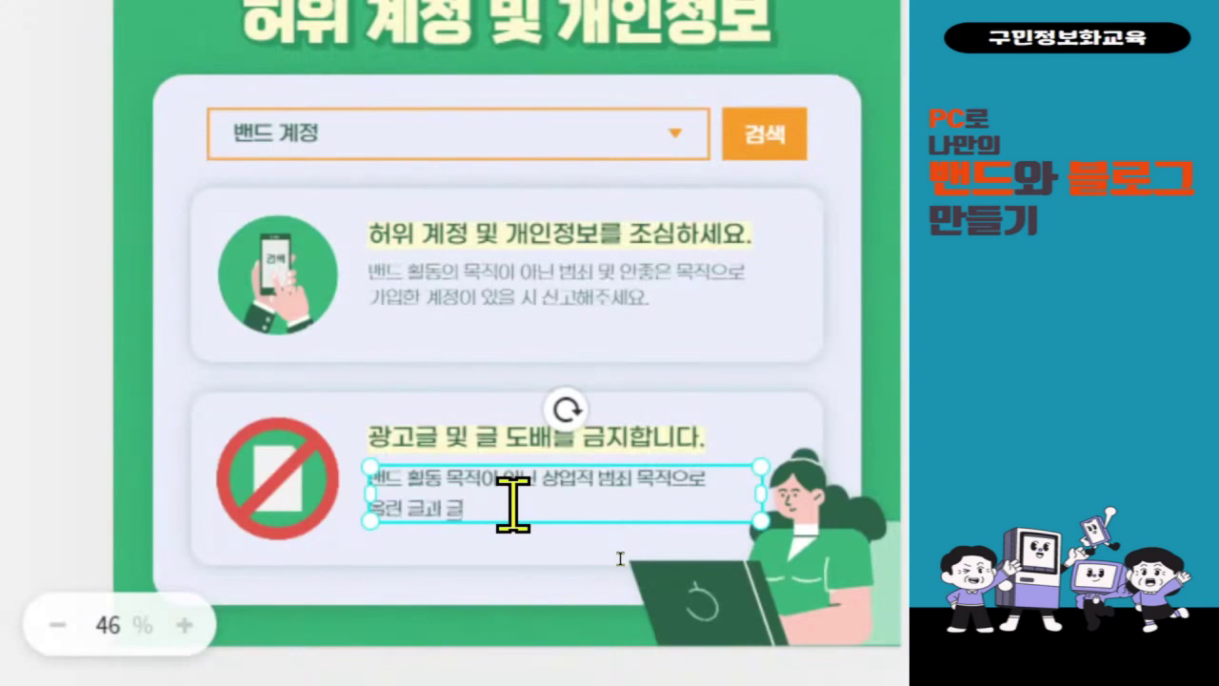
text(을 더배할 시 ㄱ)
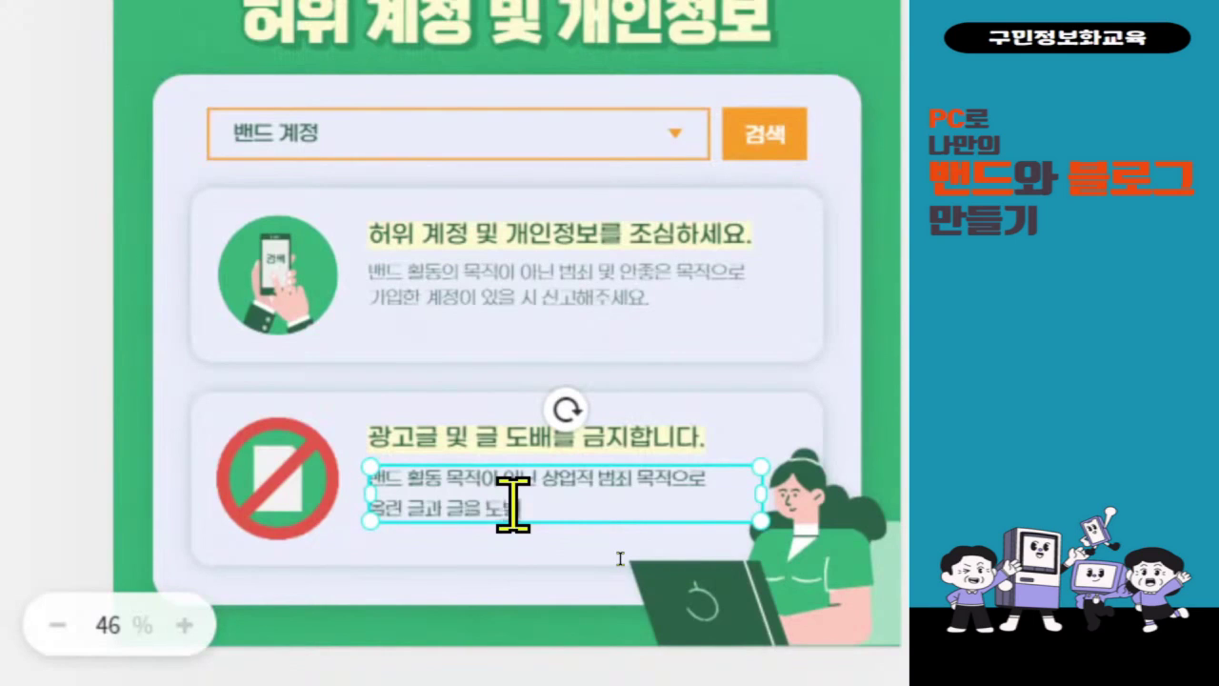
text(강제 탈퇴 ㅊ)
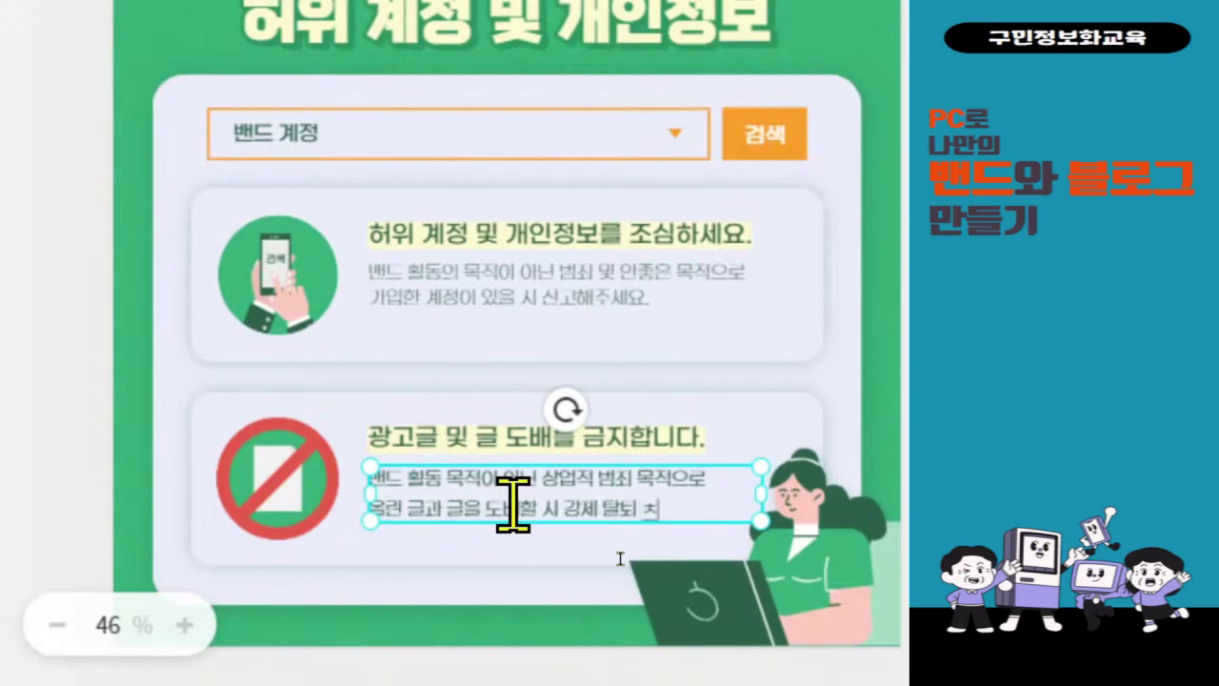
key(BackSpace)
text(처리됩니다.)
scroll(410, 628, down, 1)
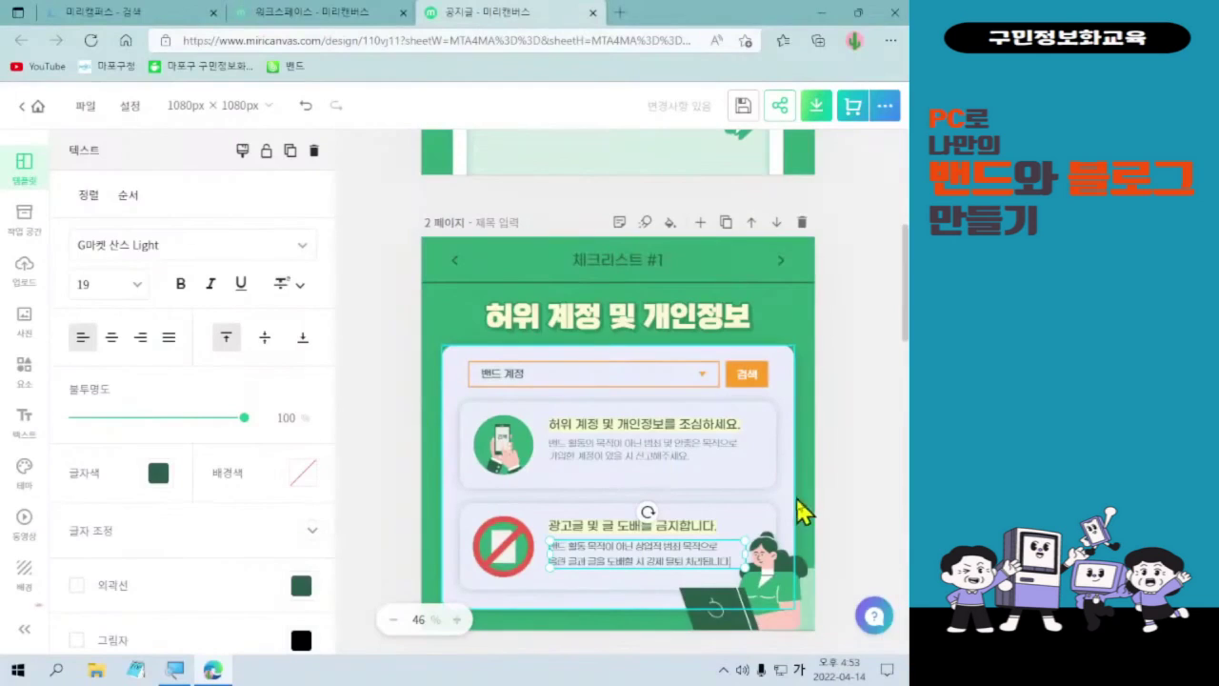
- Zoom in twice on the page 2 slide to check the finished warning text
scroll(848, 502, down, 1)
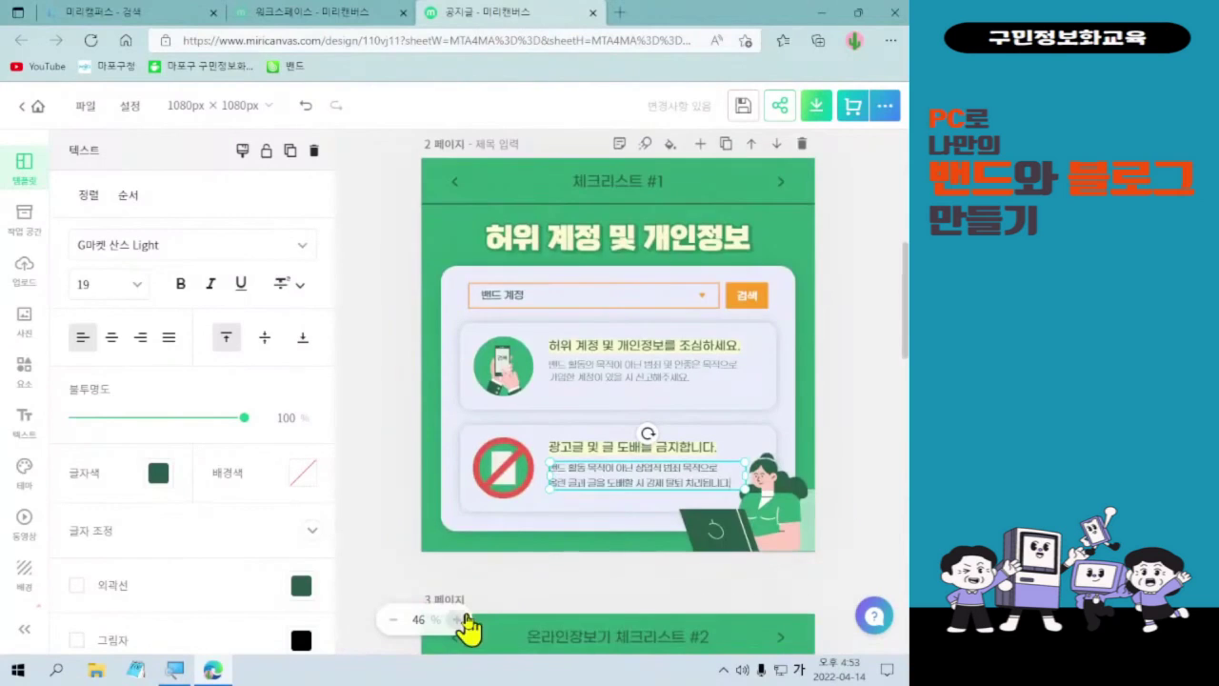
scroll(719, 481, up, 1)
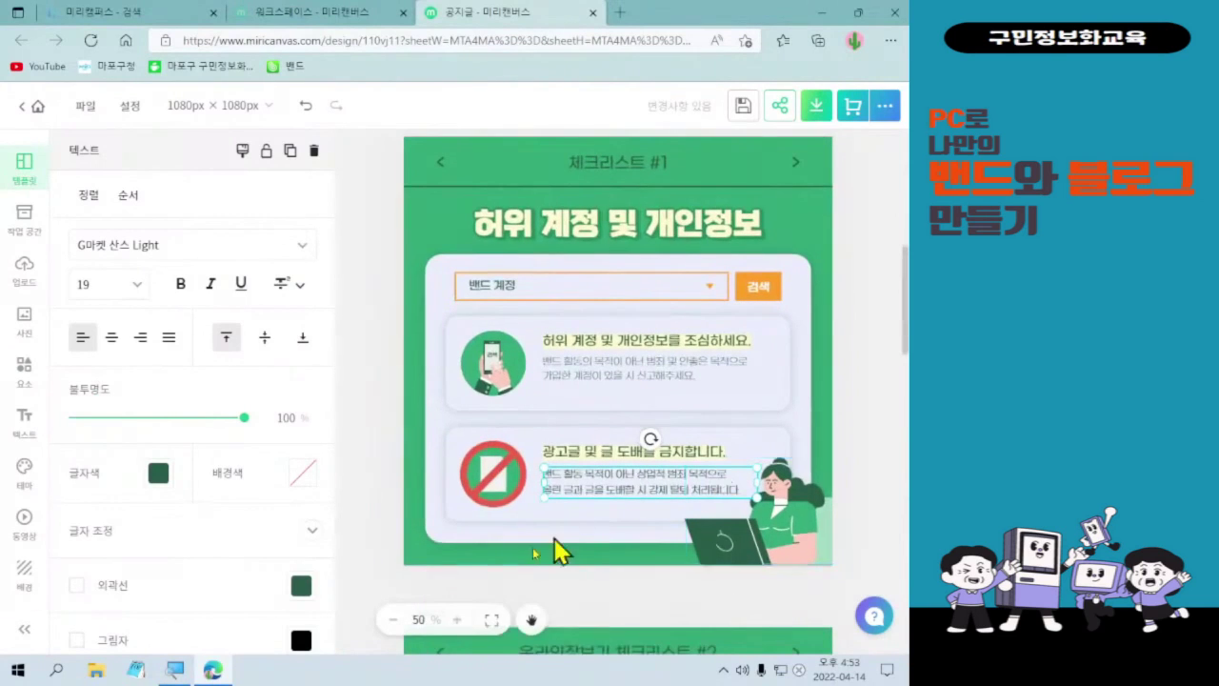
scroll(830, 484, down, 1)
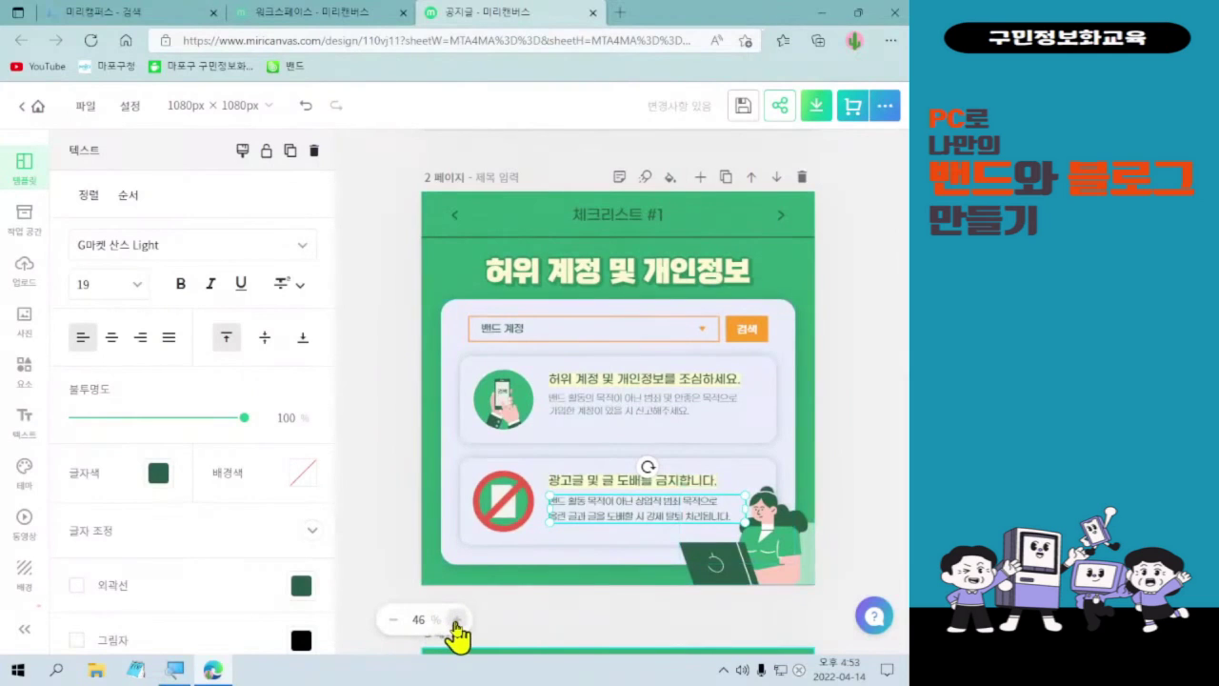
click(456, 629)
click(457, 628)
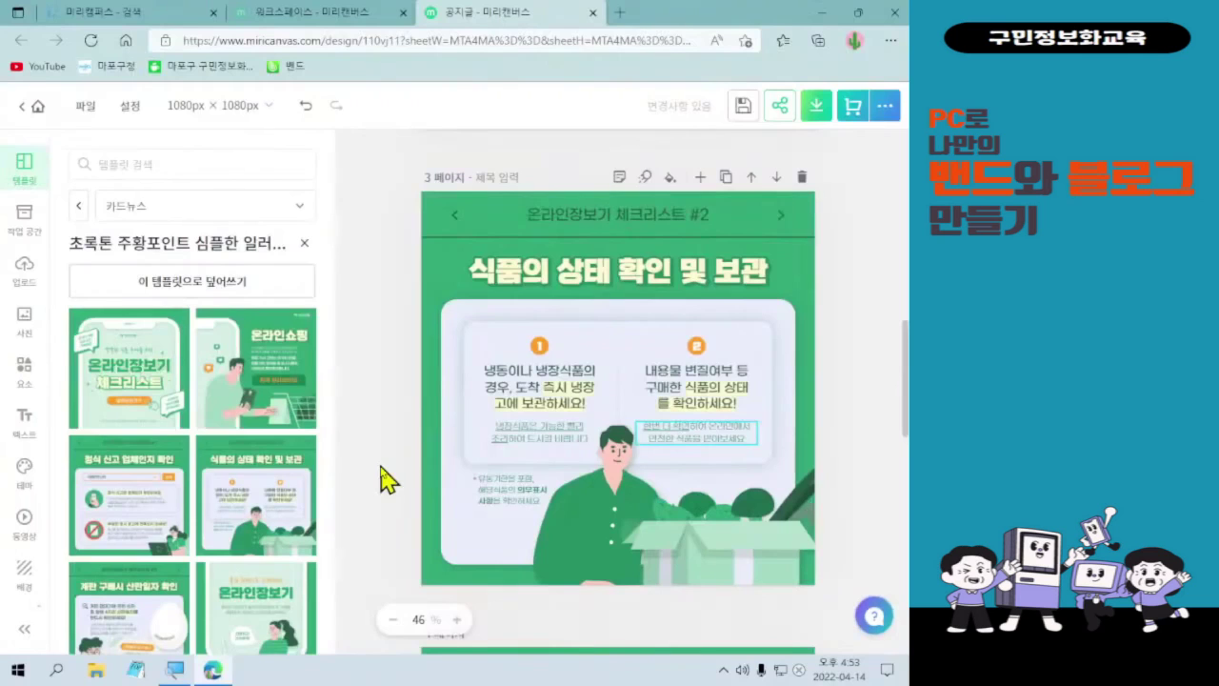
- Scroll back up from page 3 to bring the finished page 2 checklist into view
click(428, 404)
scroll(791, 510, up, 6)
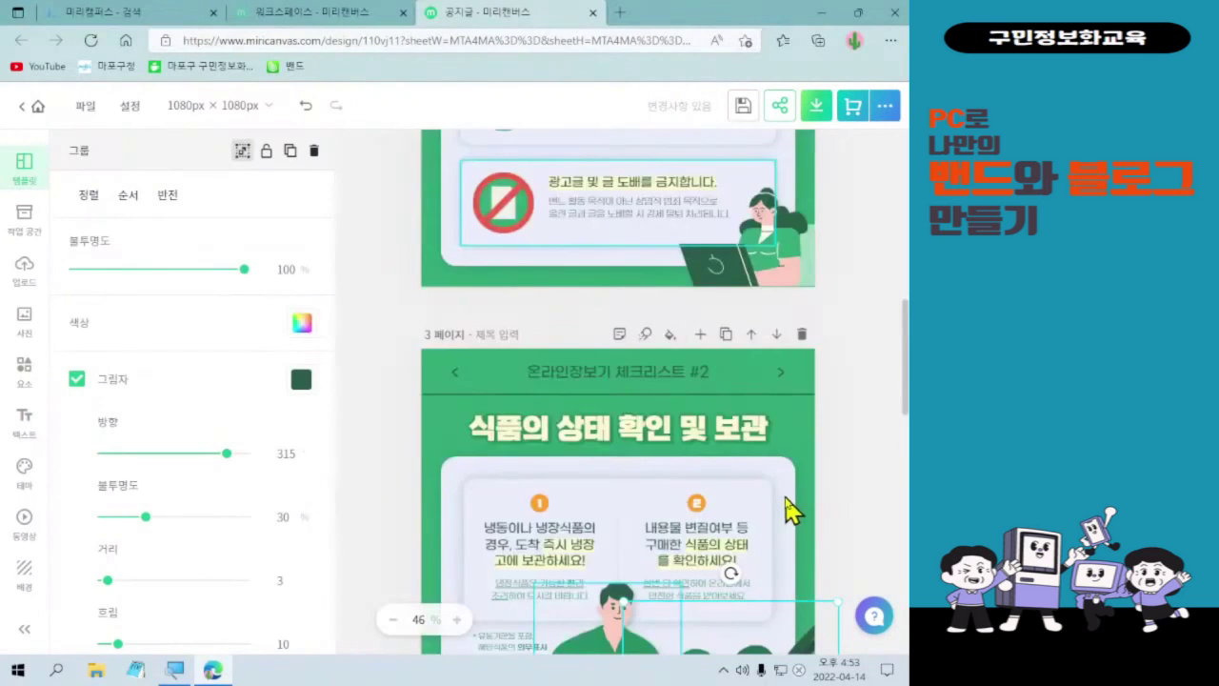
scroll(793, 506, up, 1)
scroll(793, 506, down, 2)
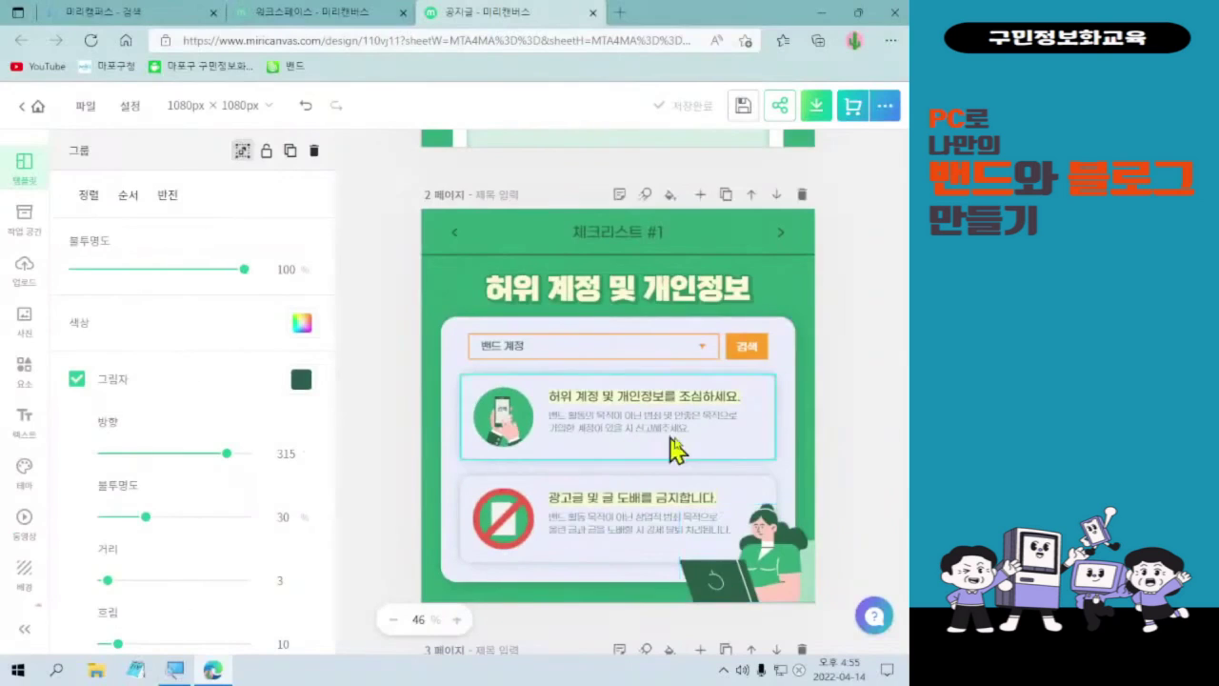
scroll(843, 367, down, 3)
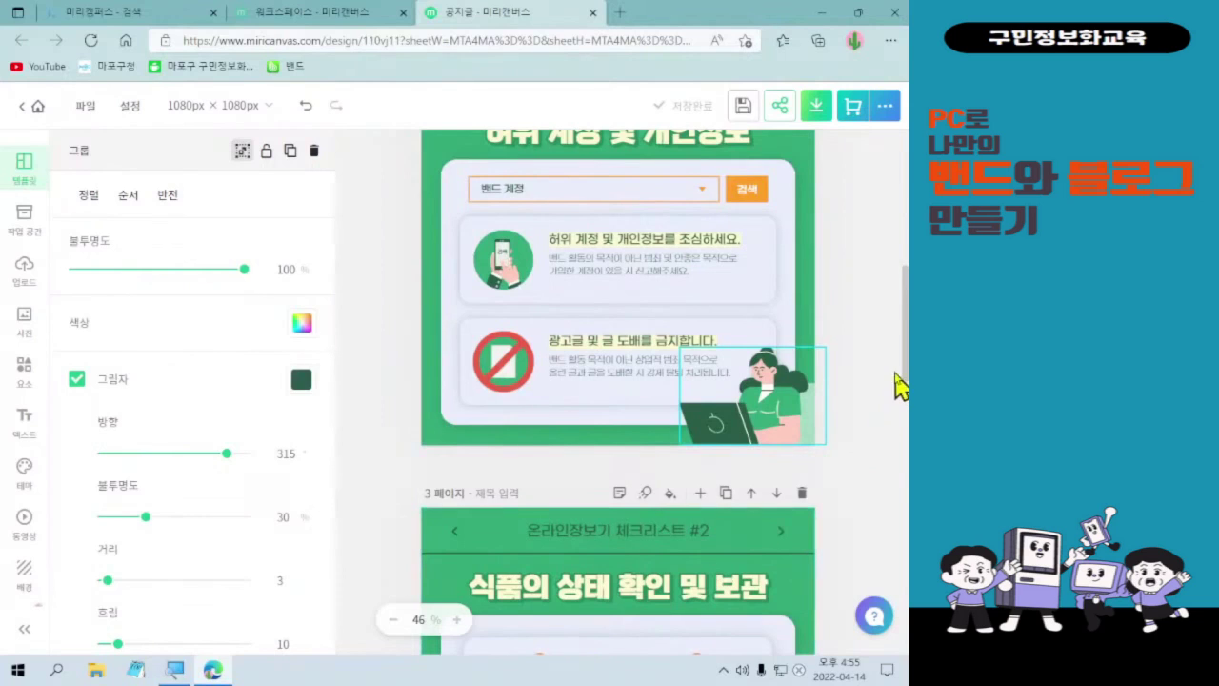
scroll(901, 405, down, 1)
drag(901, 404, 906, 505)
scroll(904, 551, down, 5)
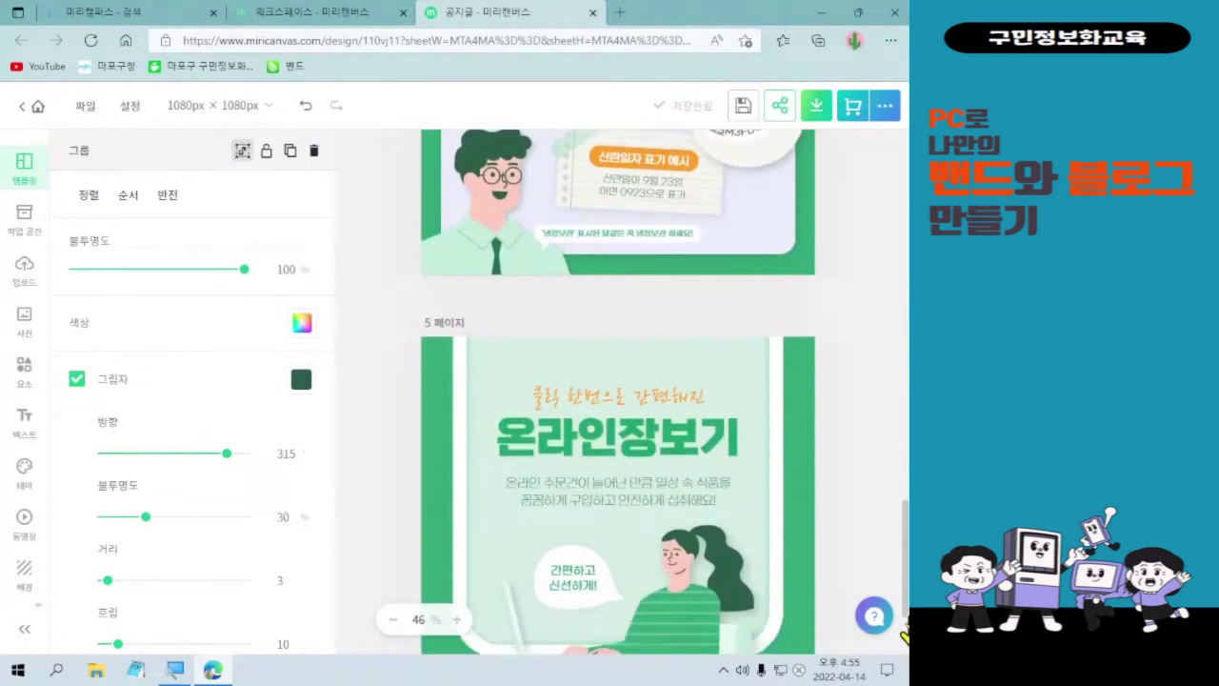
scroll(905, 631, down, 1)
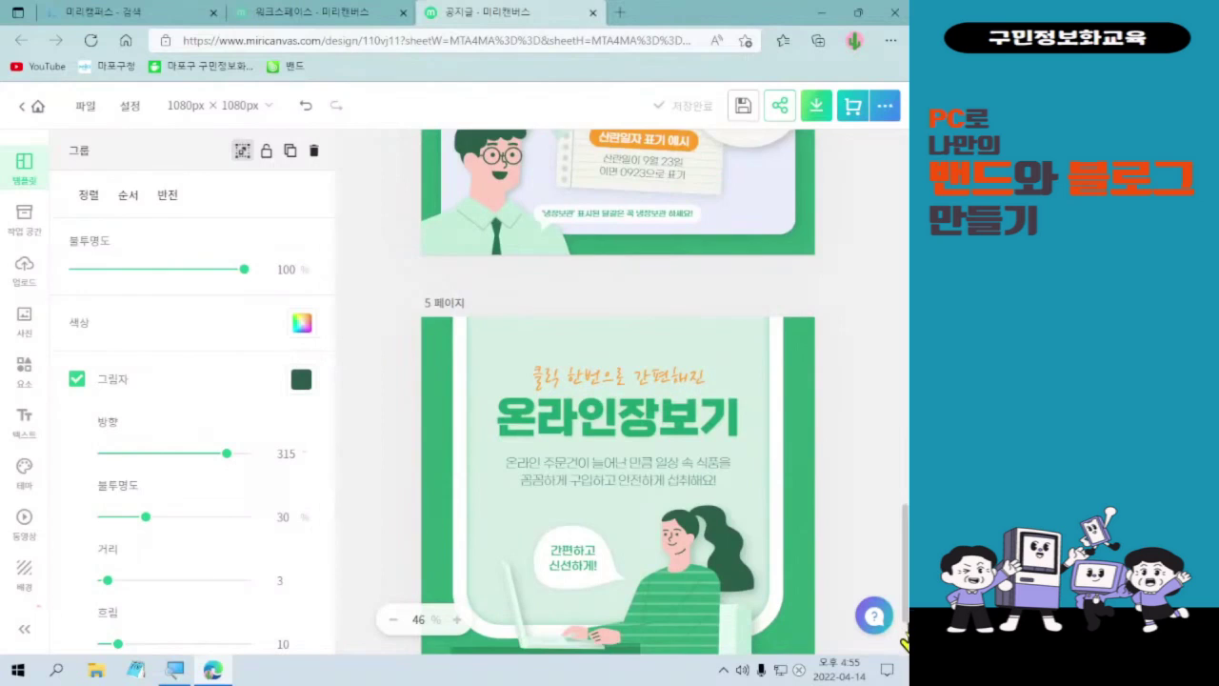
scroll(905, 638, down, 1)
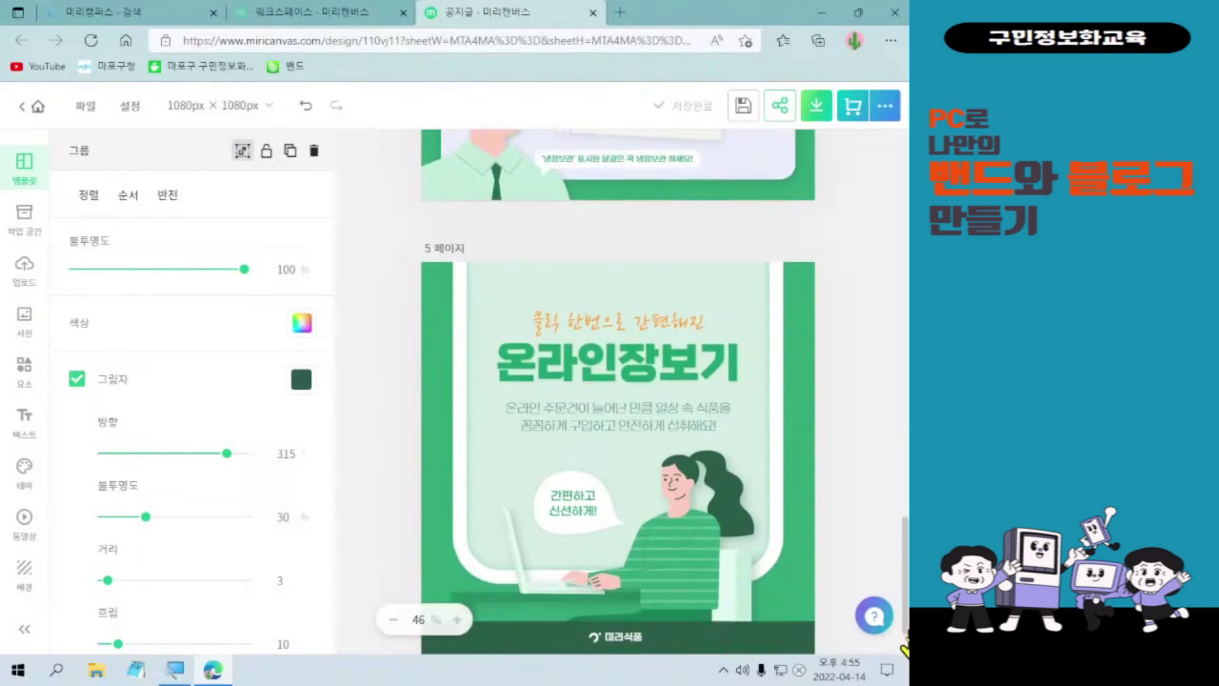
scroll(904, 591, up, 5)
drag(903, 514, 900, 436)
scroll(900, 363, up, 1)
scroll(900, 437, down, 1)
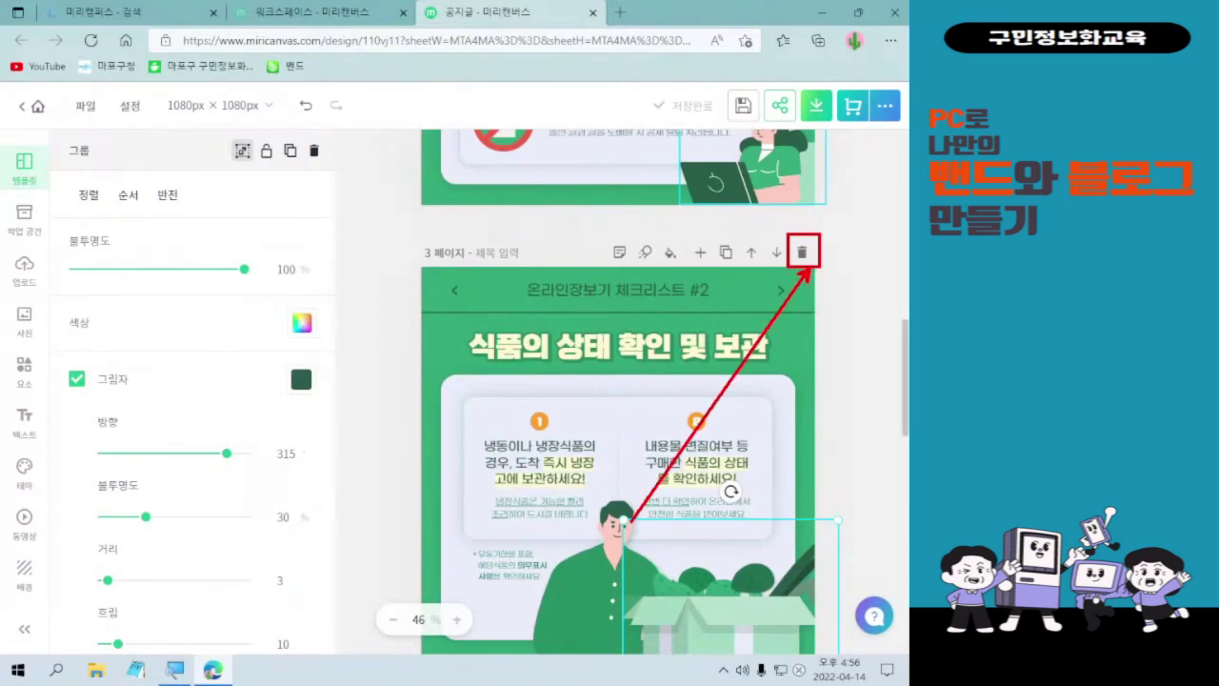
- Delete the food-storage and egg-date checklist slides that follow page 2
click(802, 254)
key(ctrl+z)
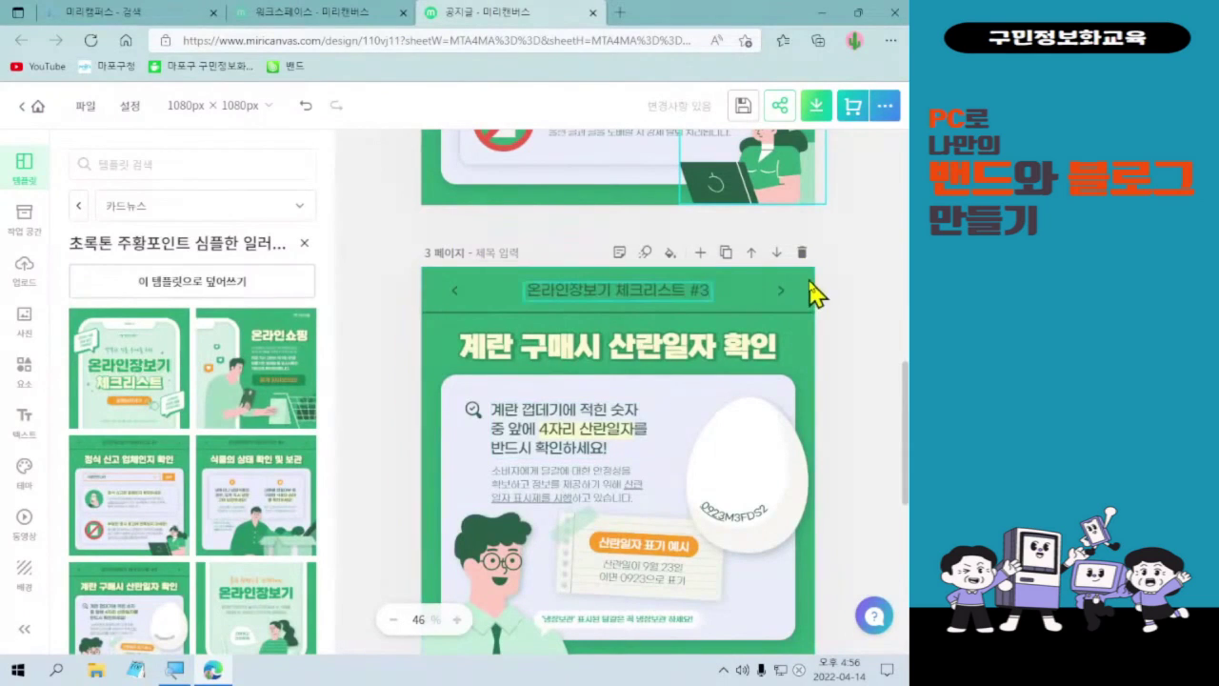
mouse_move(786, 234)
mouse_down()
mouse_move(820, 267)
mouse_move(442, 312)
mouse_up()
drag(400, 263, 495, 263)
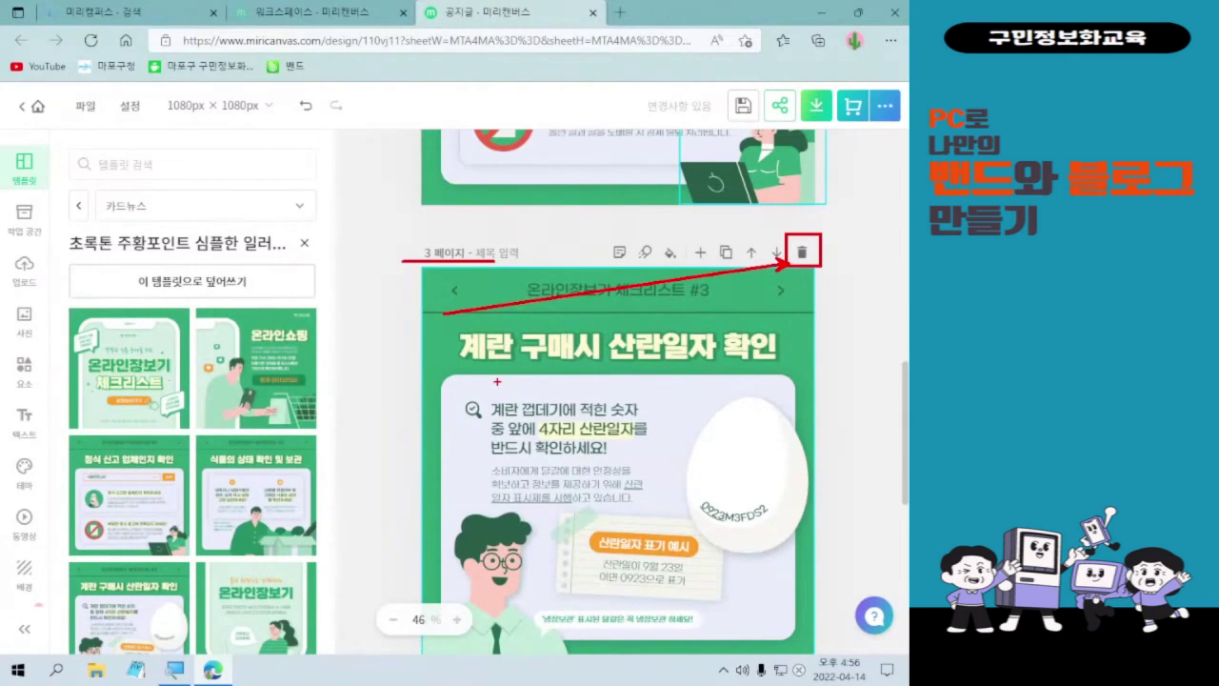
key(Escape)
click(801, 253)
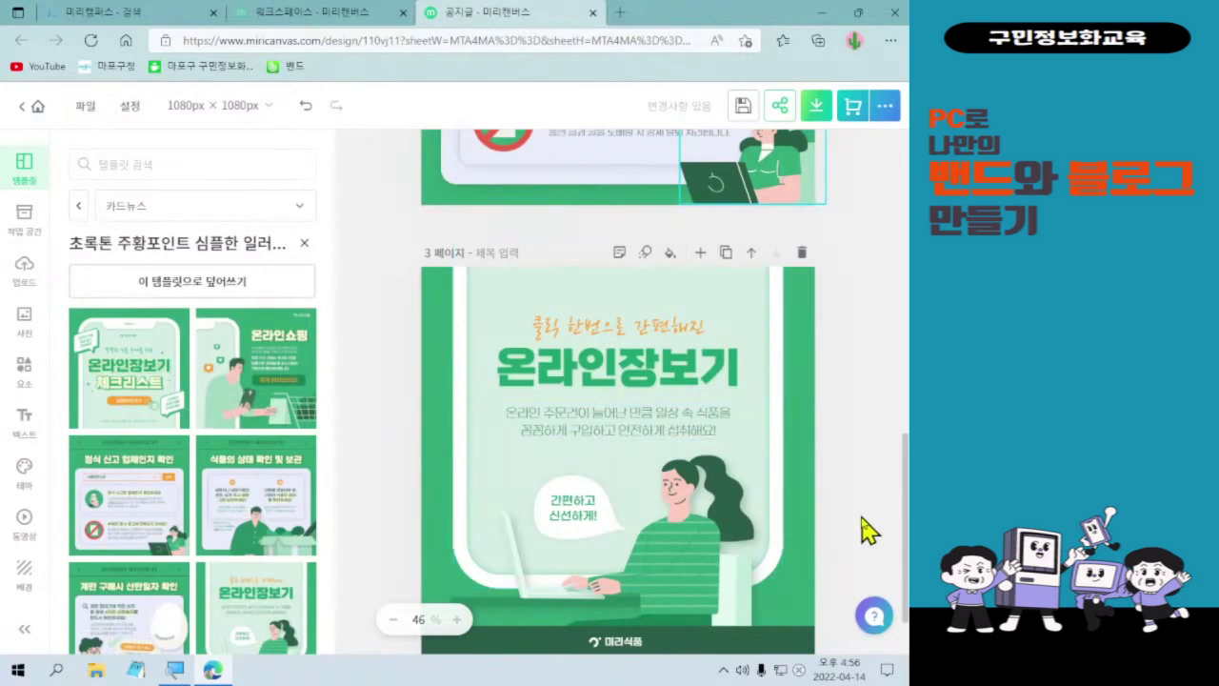
- Delete the orange '클릭 한번으로 간편해진' subheading and the body paragraph from page 3
click(625, 642)
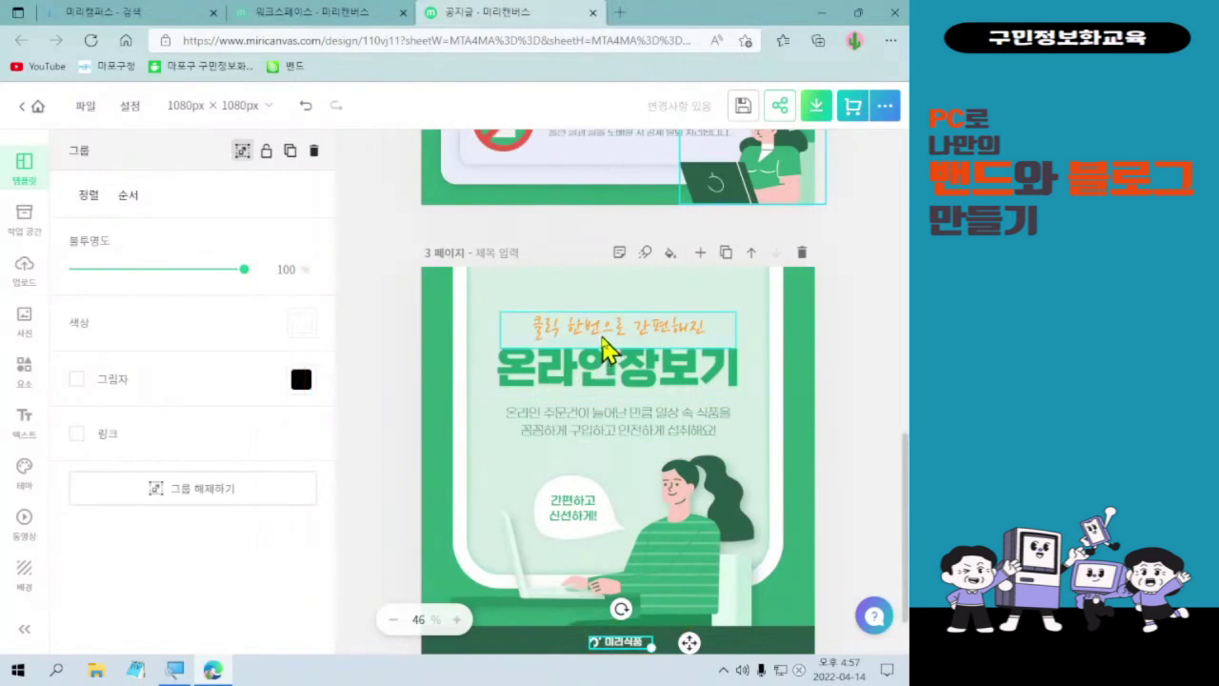
click(604, 345)
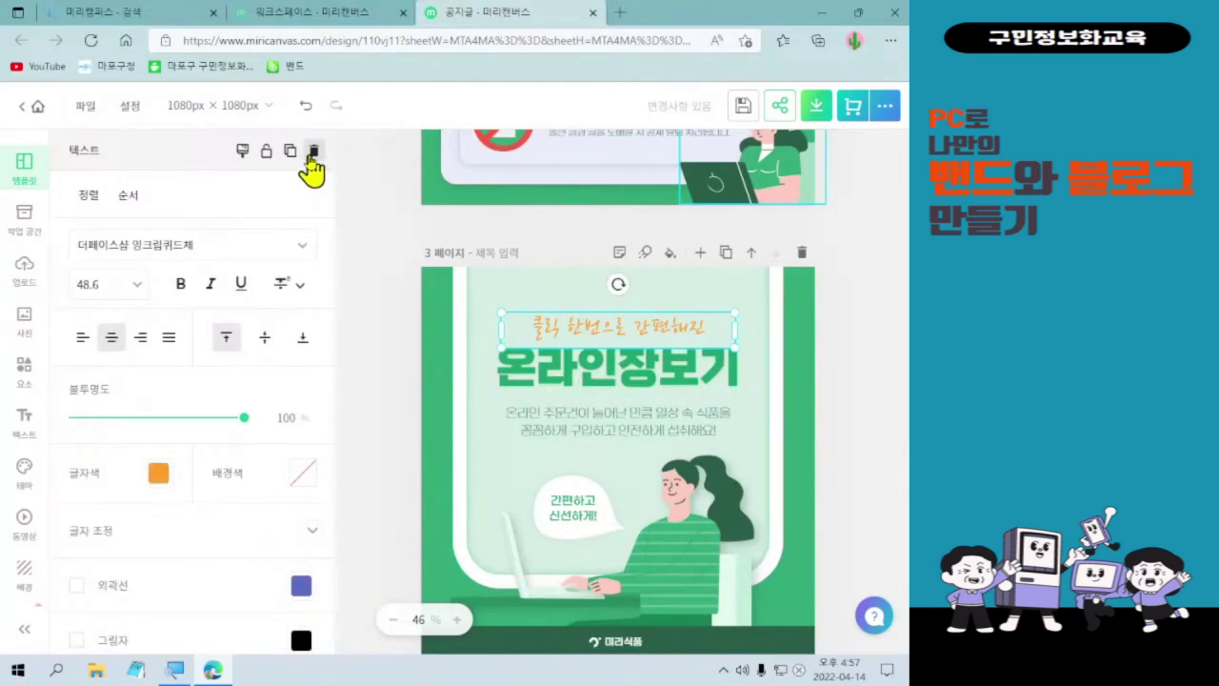
click(312, 152)
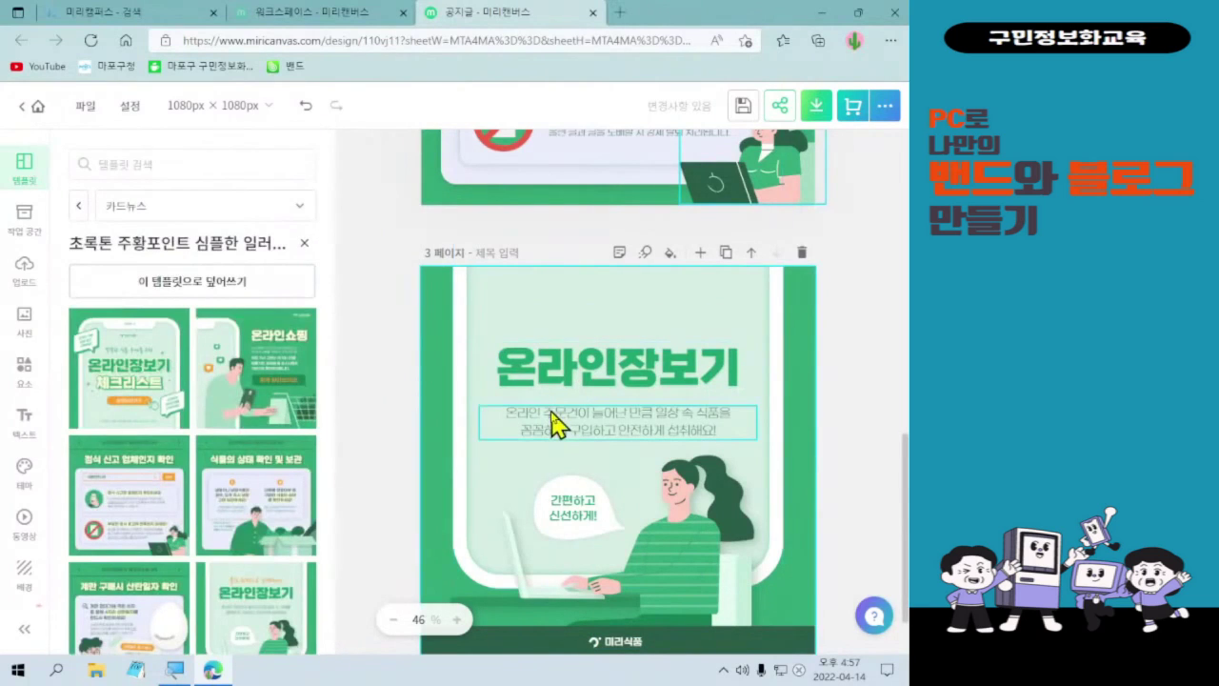
click(555, 426)
click(313, 155)
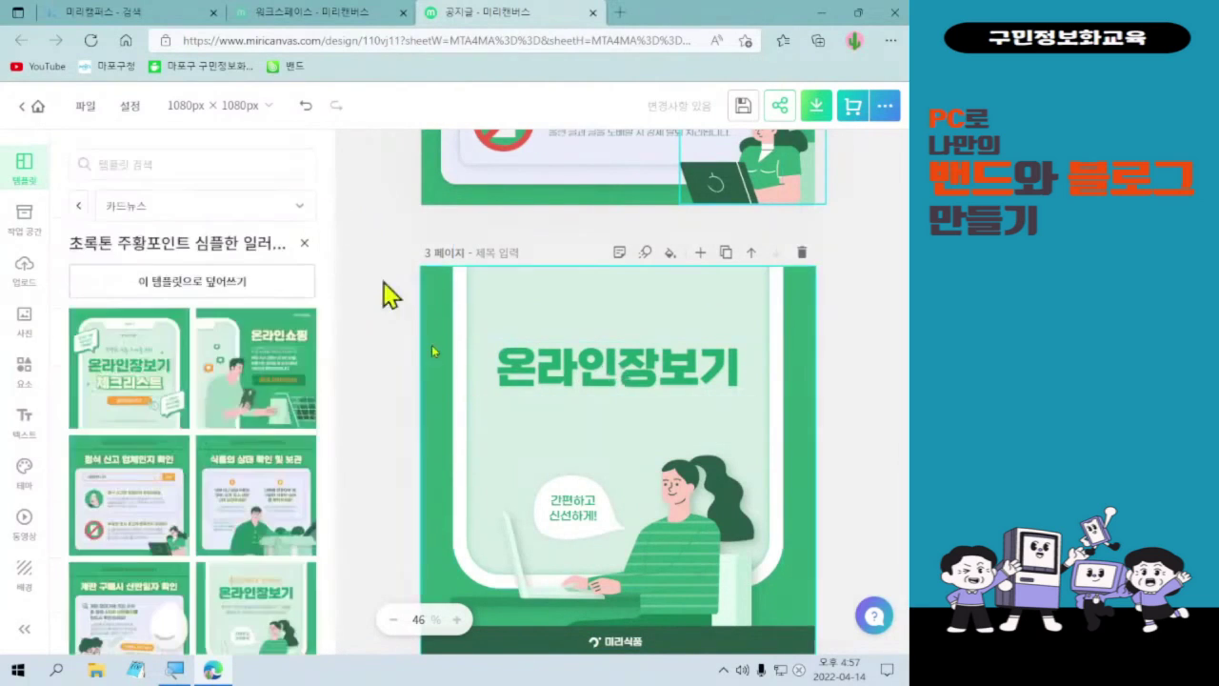
click(614, 643)
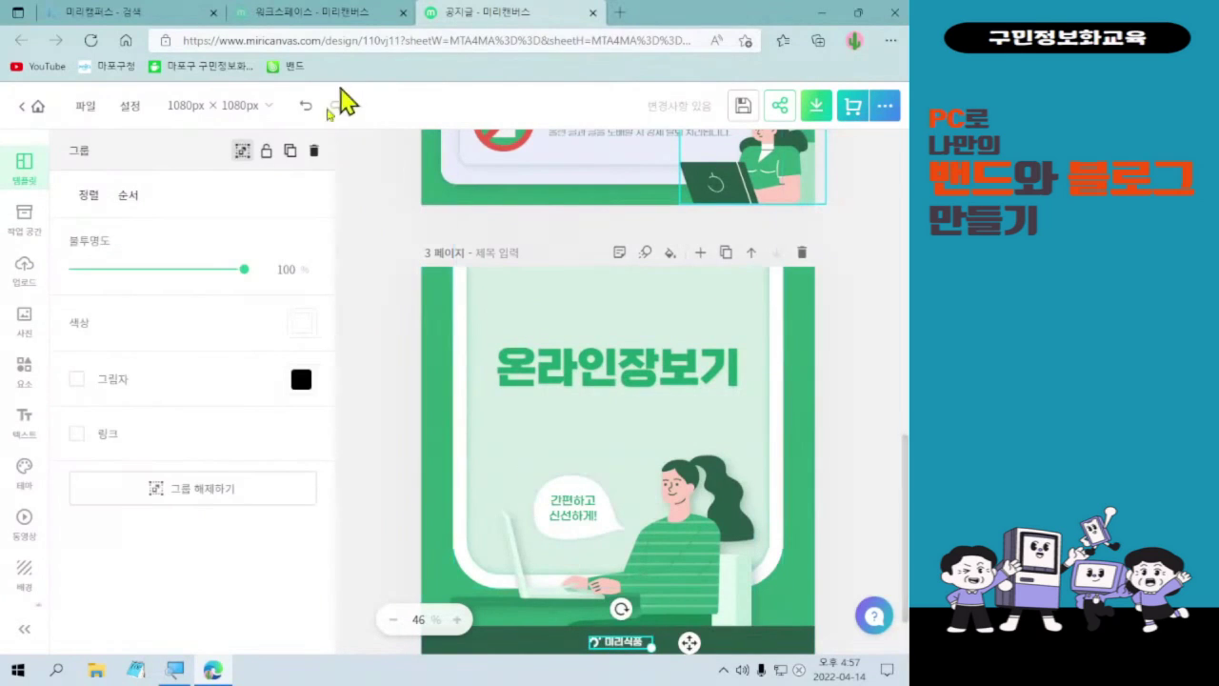
- Remove the bottom 미리식품 logo and retitle page 3 '서로 화이팅해 주는 관계로 발전하는 밴드가 되겠습니다'
click(313, 155)
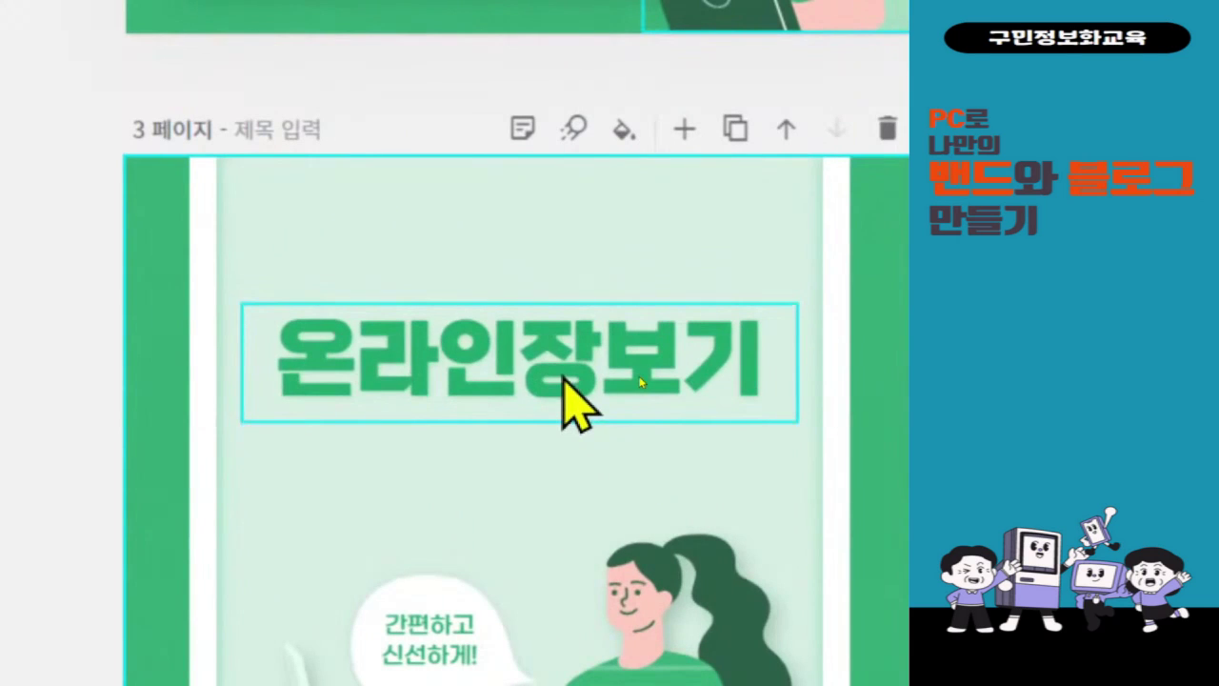
double_click(561, 375)
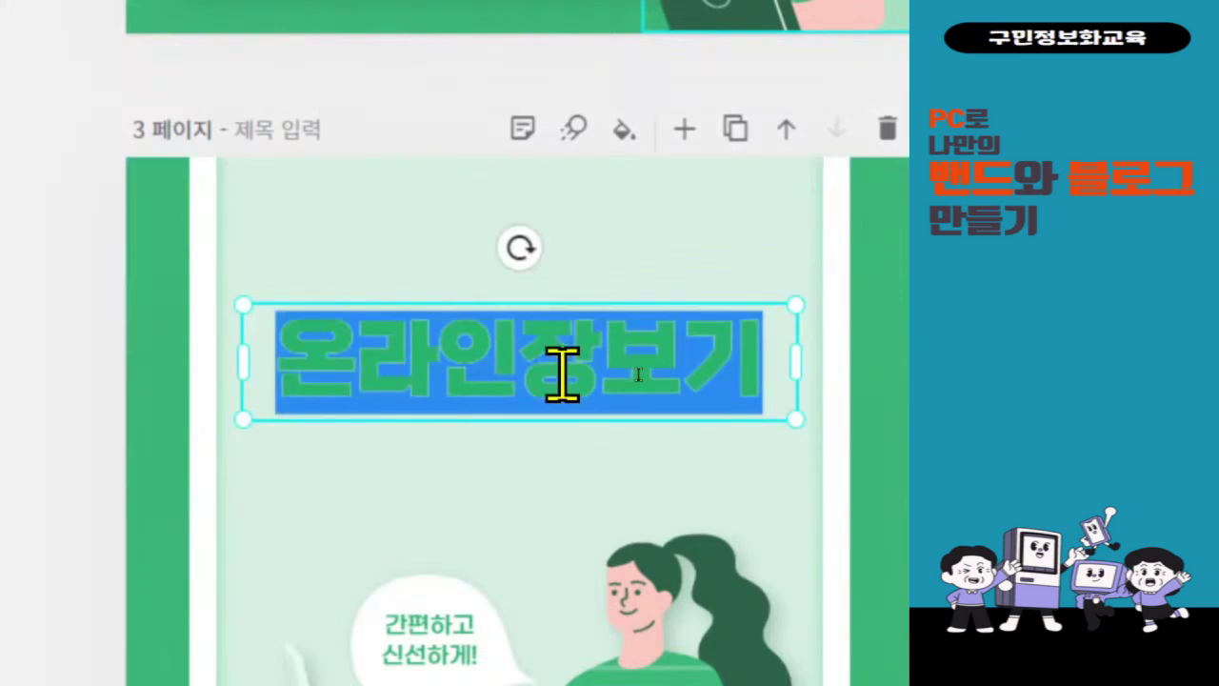
text(설ㄹ)
key(BackSpace)
key(BackSpace)
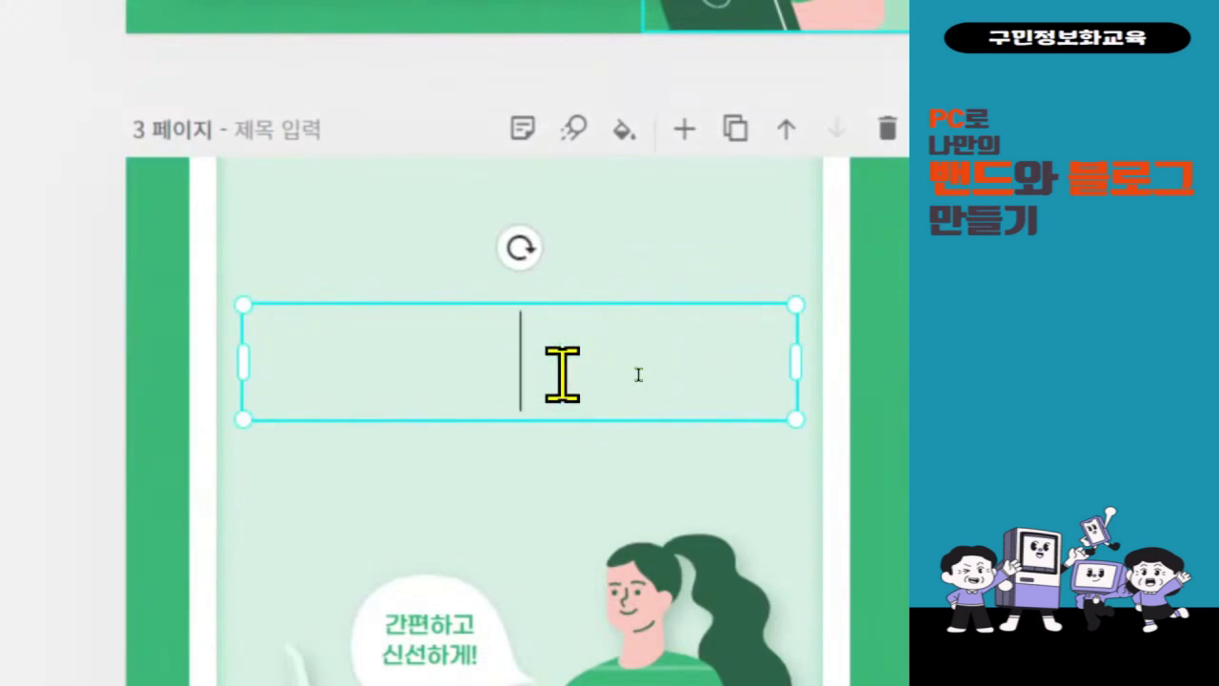
text(서를)
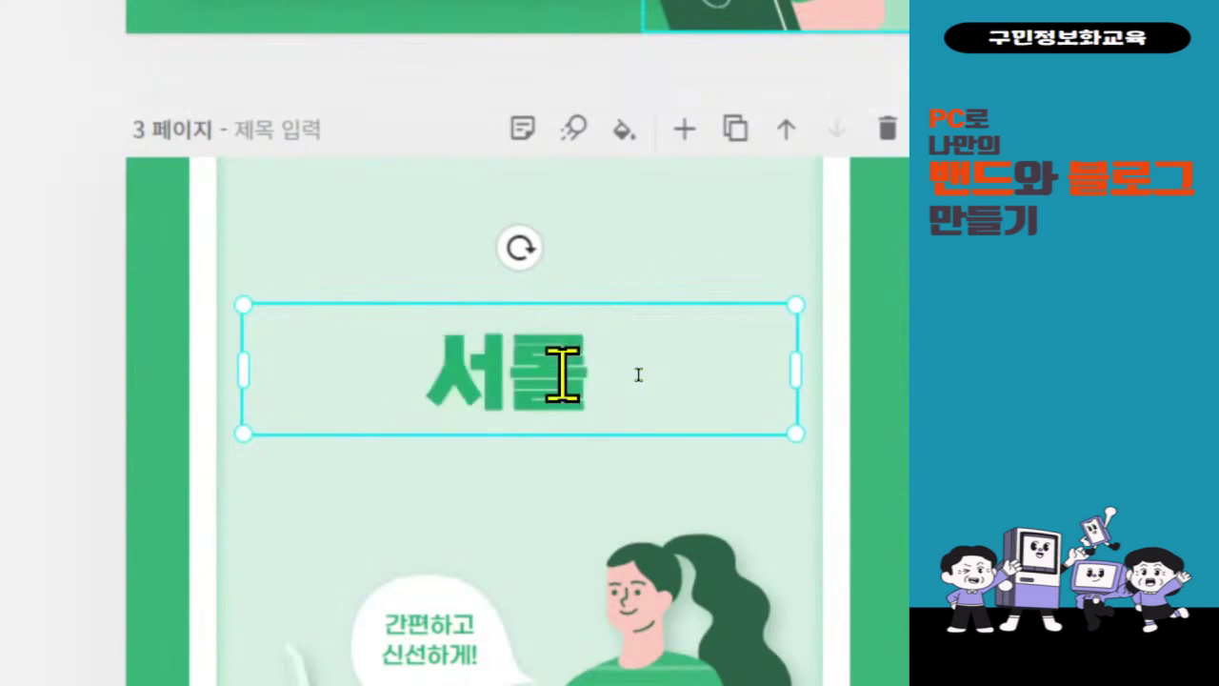
key(BackSpace)
key(BackSpace)
text(로)
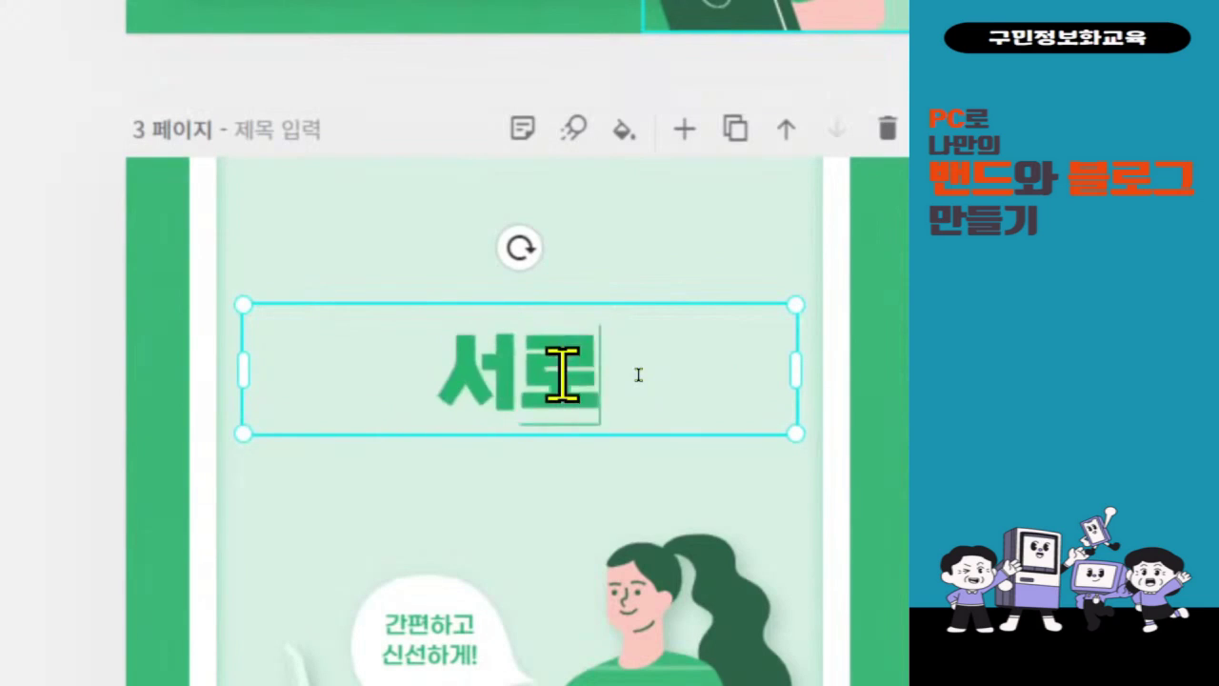
text( 화일이팅했)
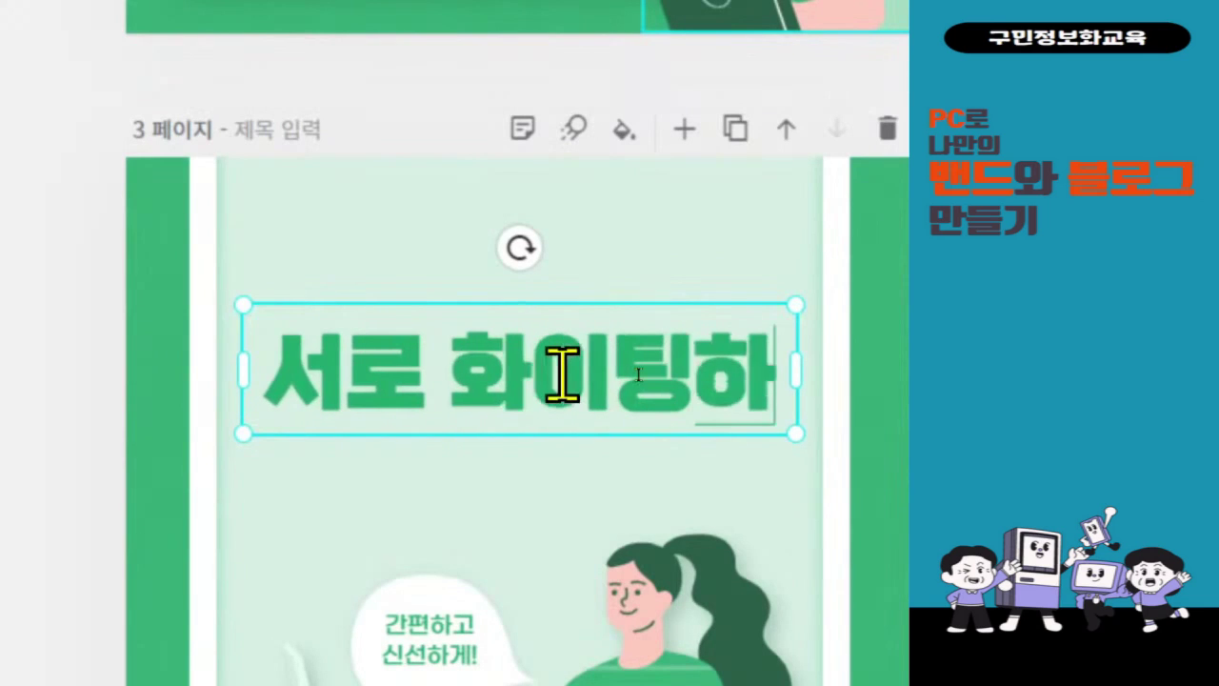
text(주는)
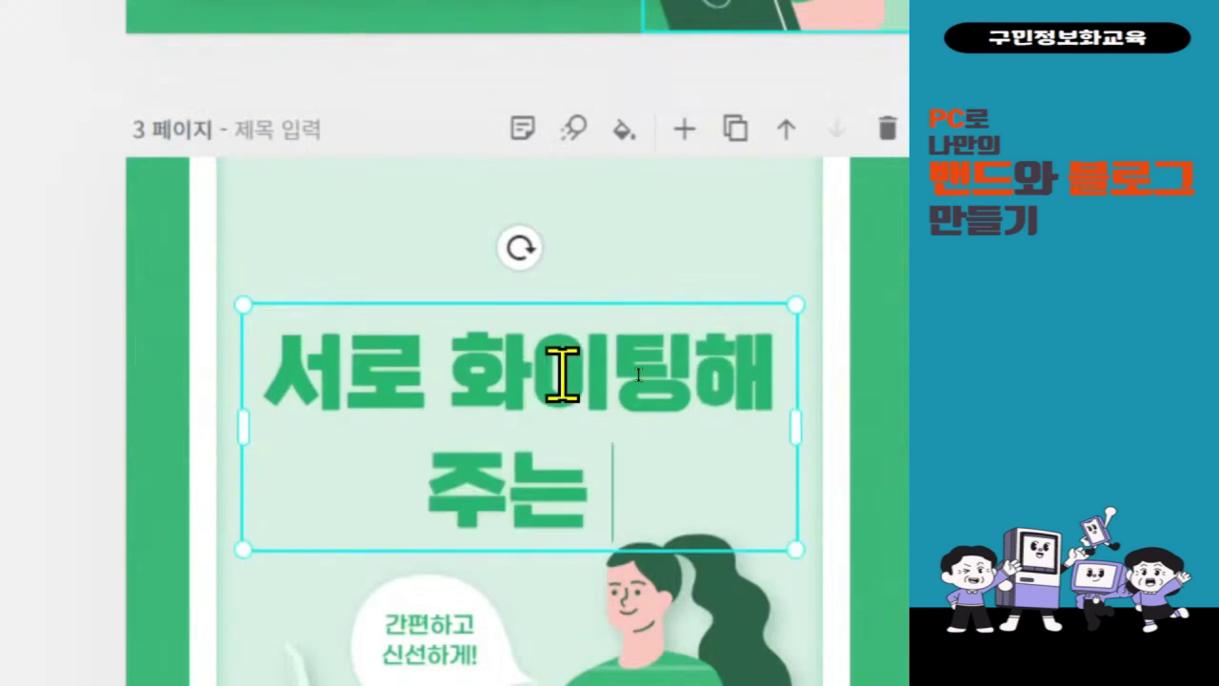
text( 관계)
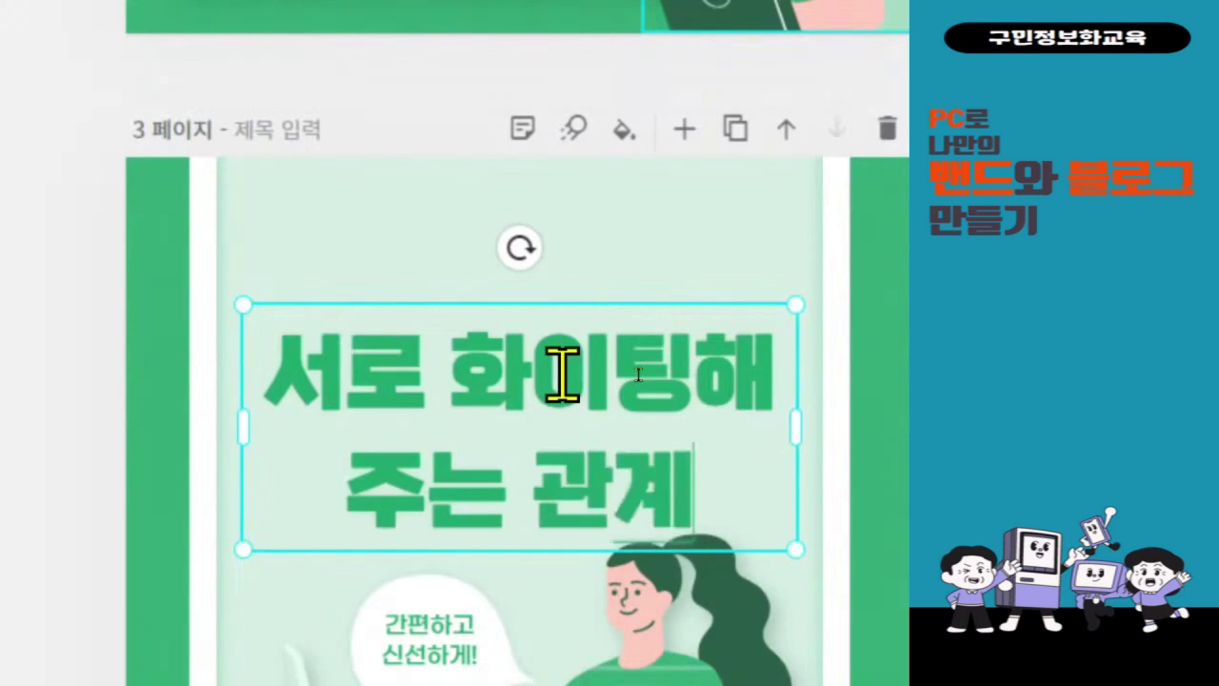
text(로 )
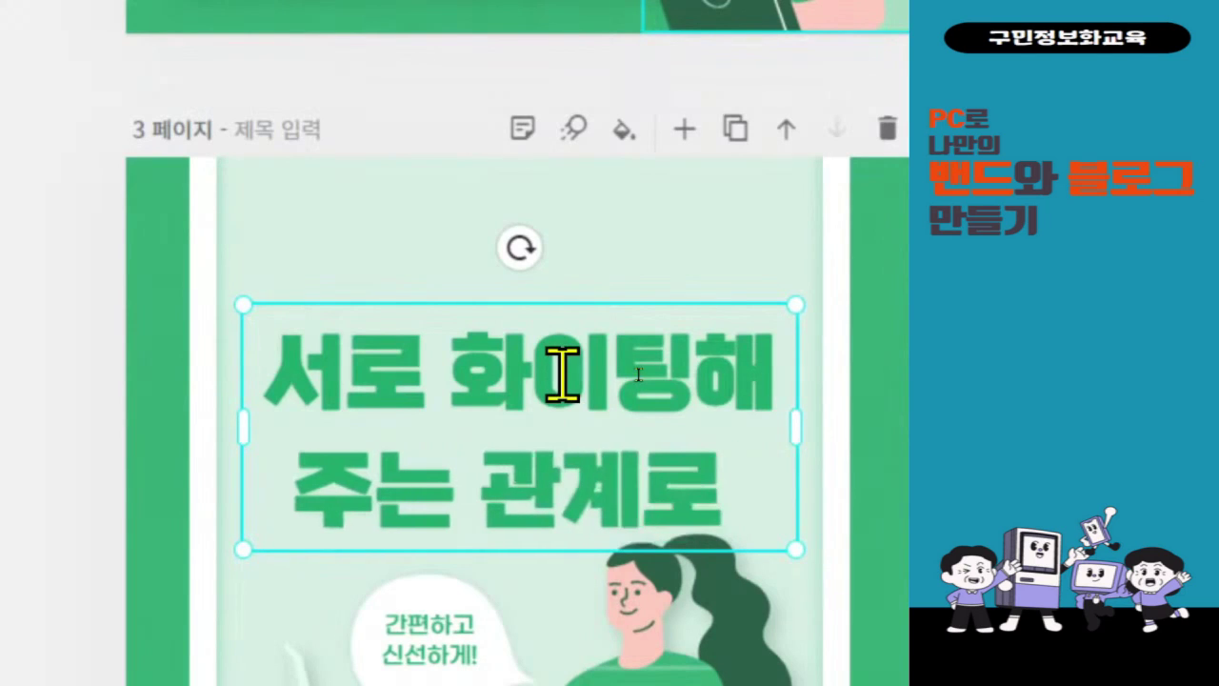
text(발전한)
text(는 밴득)
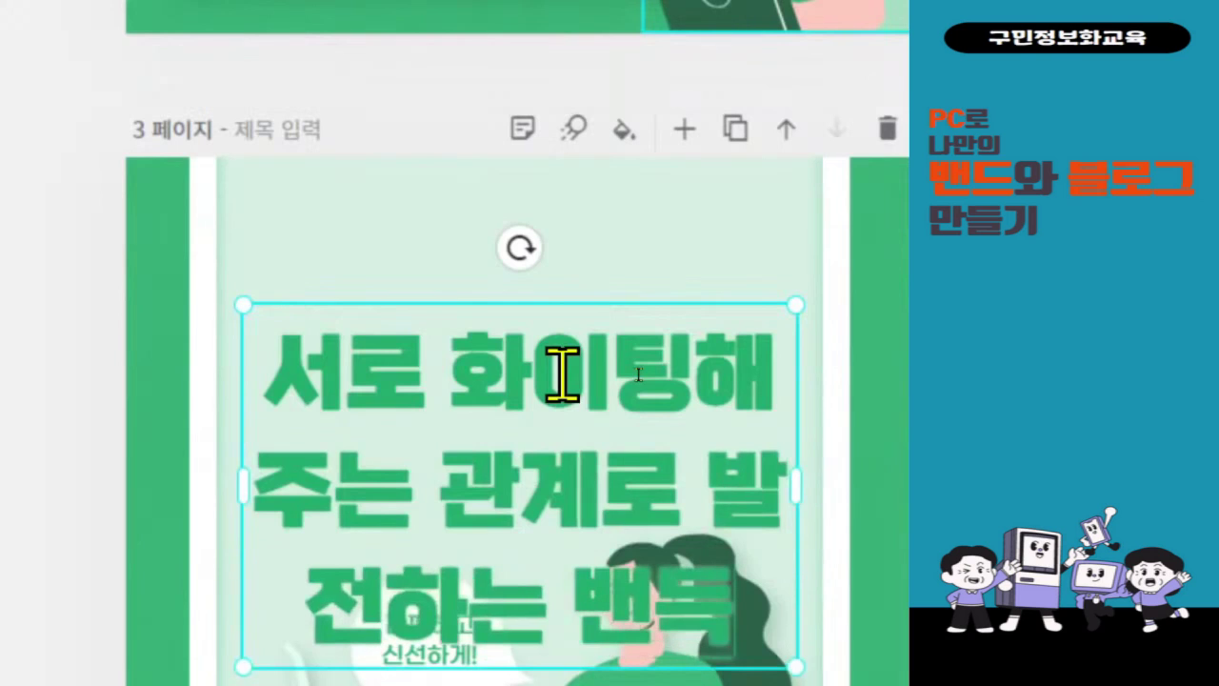
text(가 되겠습니다)
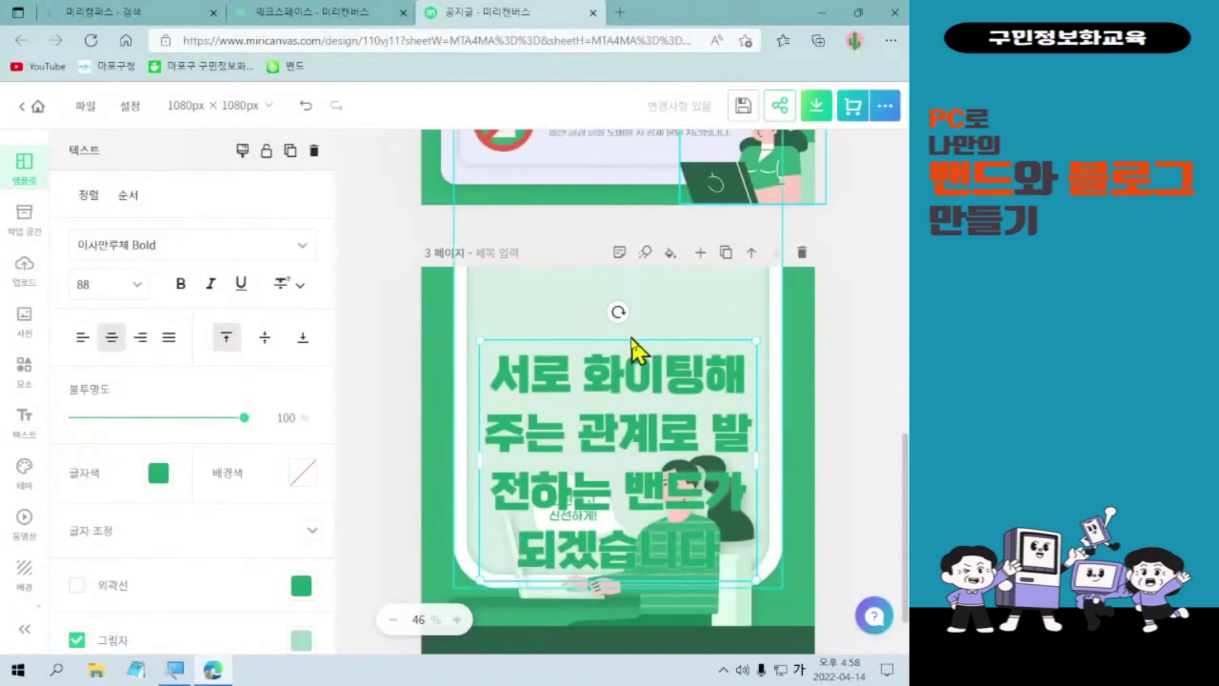
double_click(616, 403)
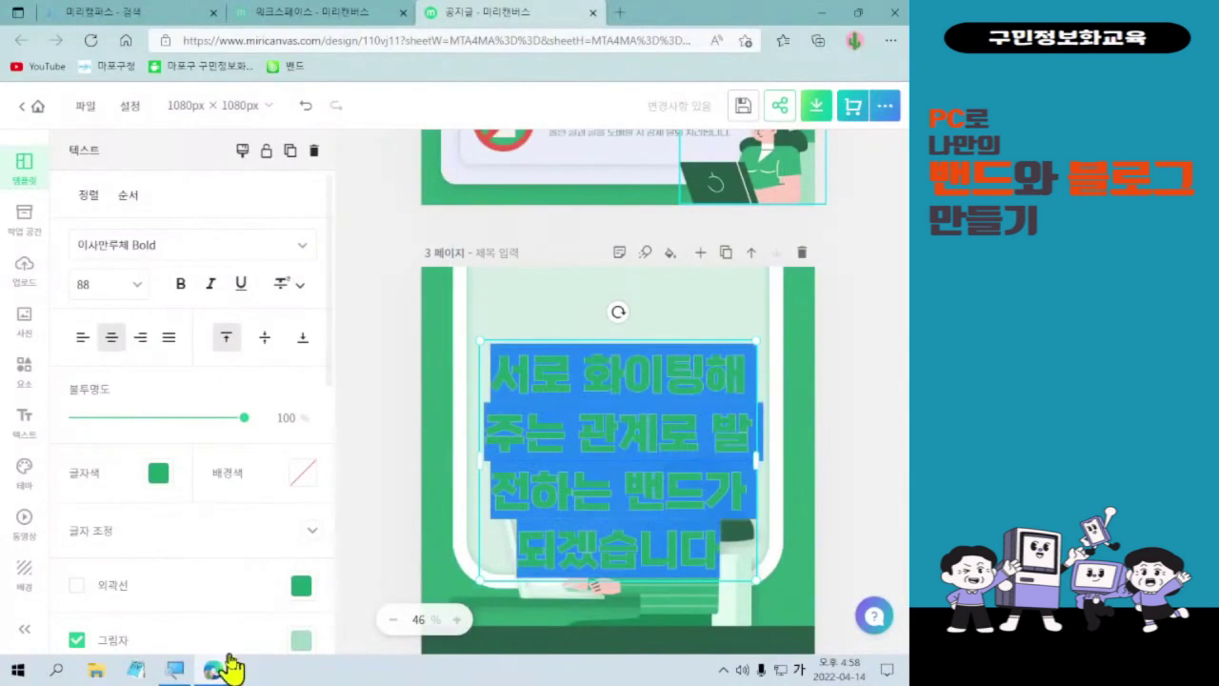
- Paste the heading into Notepad and end it with '!': '서로 화이팅해주는 관계로 발전하는 밴드가 되겠습니다!'
click(136, 669)
key(Hangul)
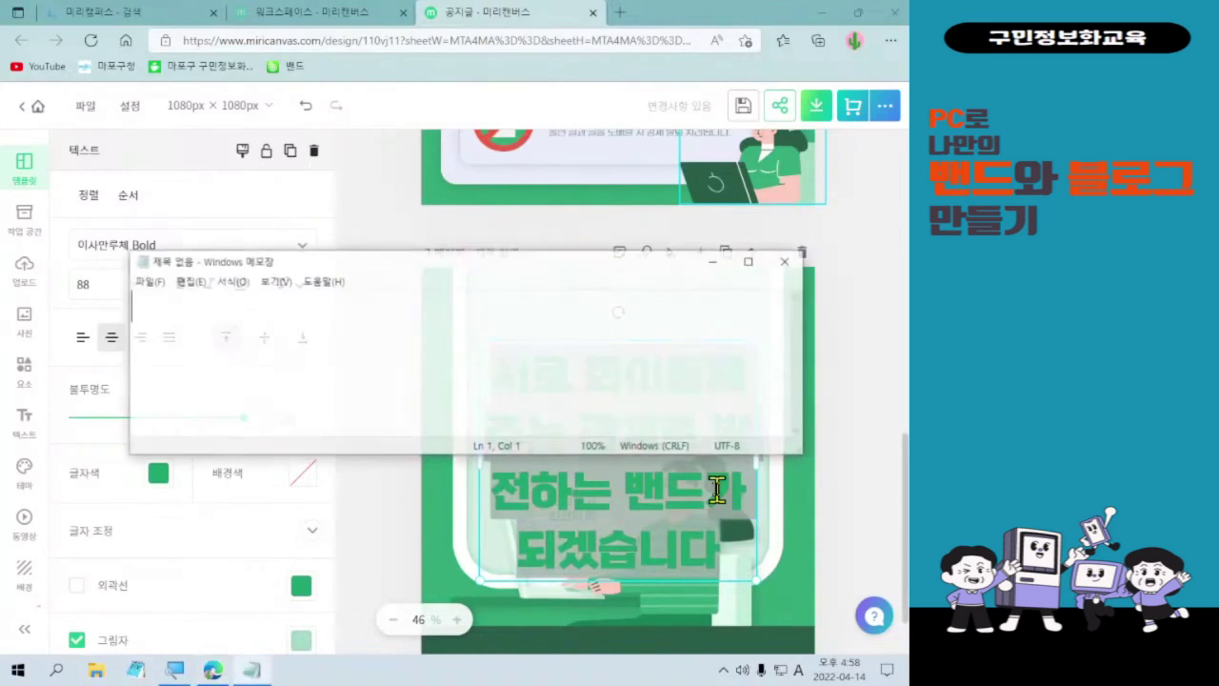
text(서로 화이팅해주는 관계로 발전하는 밴드가 되겠습니다)
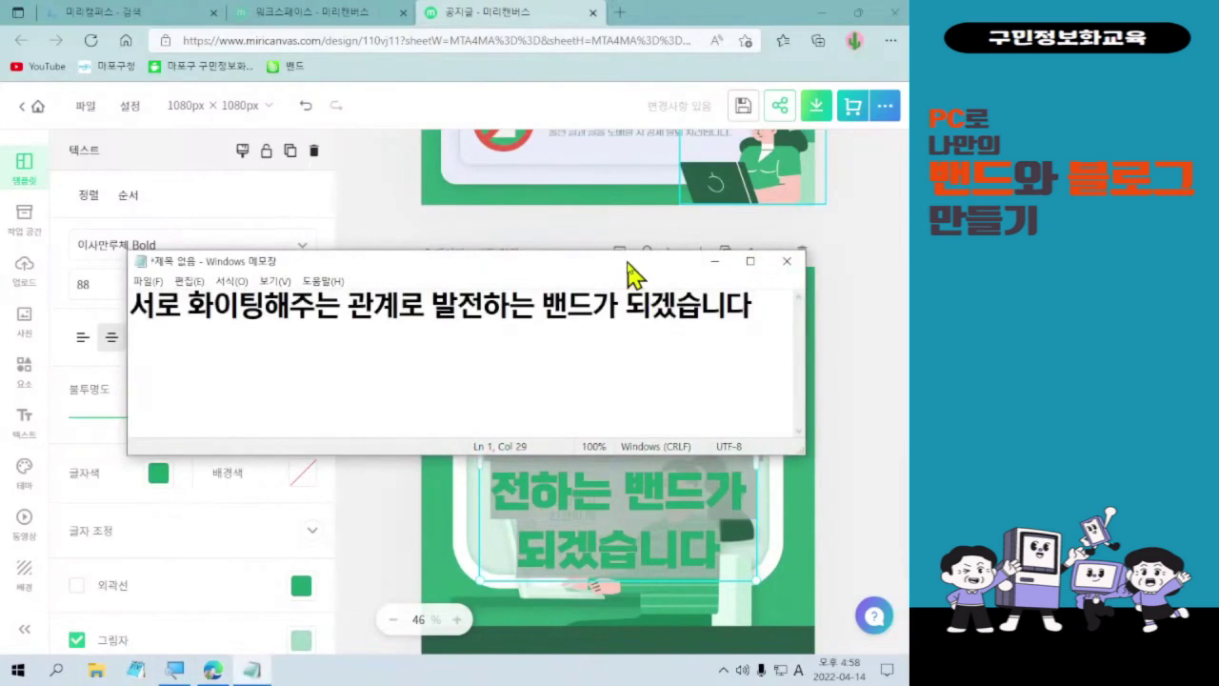
drag(627, 261, 682, 267)
scroll(549, 333, up, 5)
scroll(550, 333, up, 1)
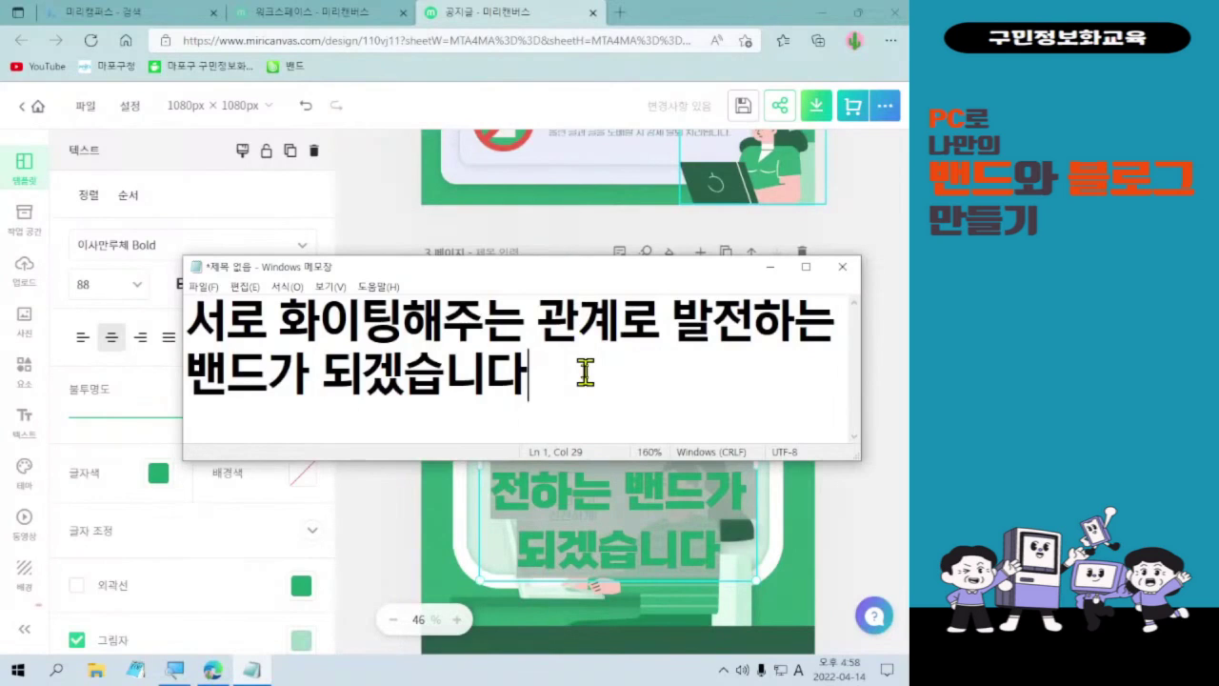
text(!)
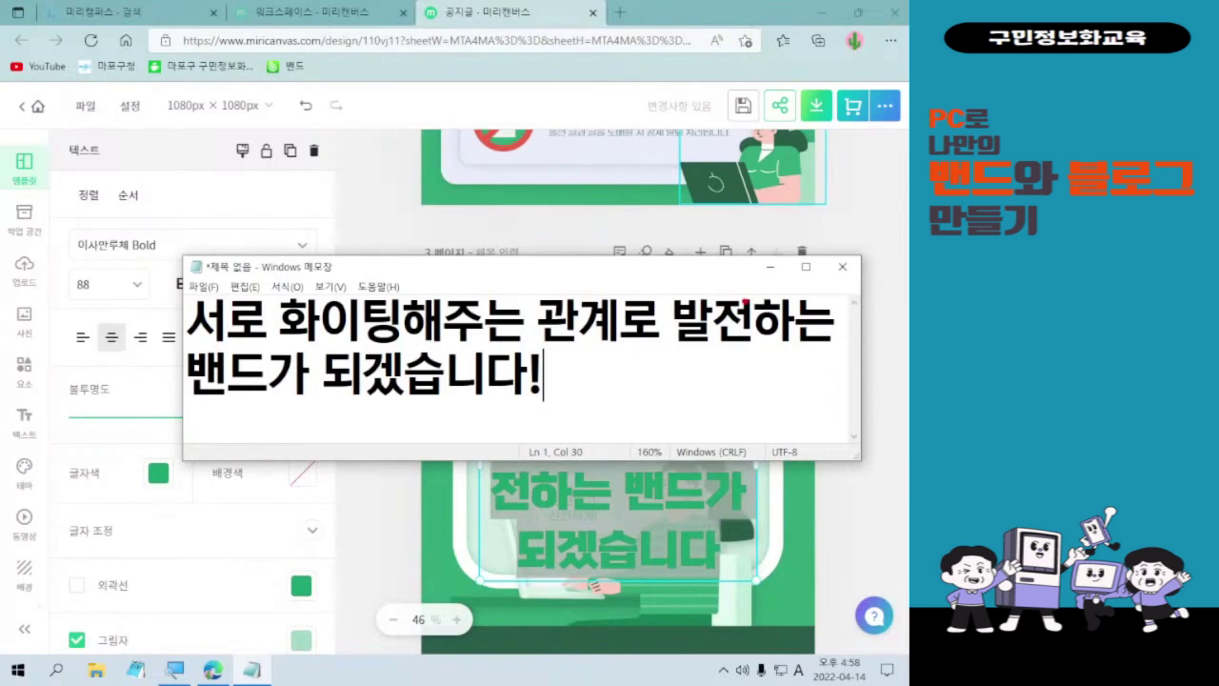
click(770, 268)
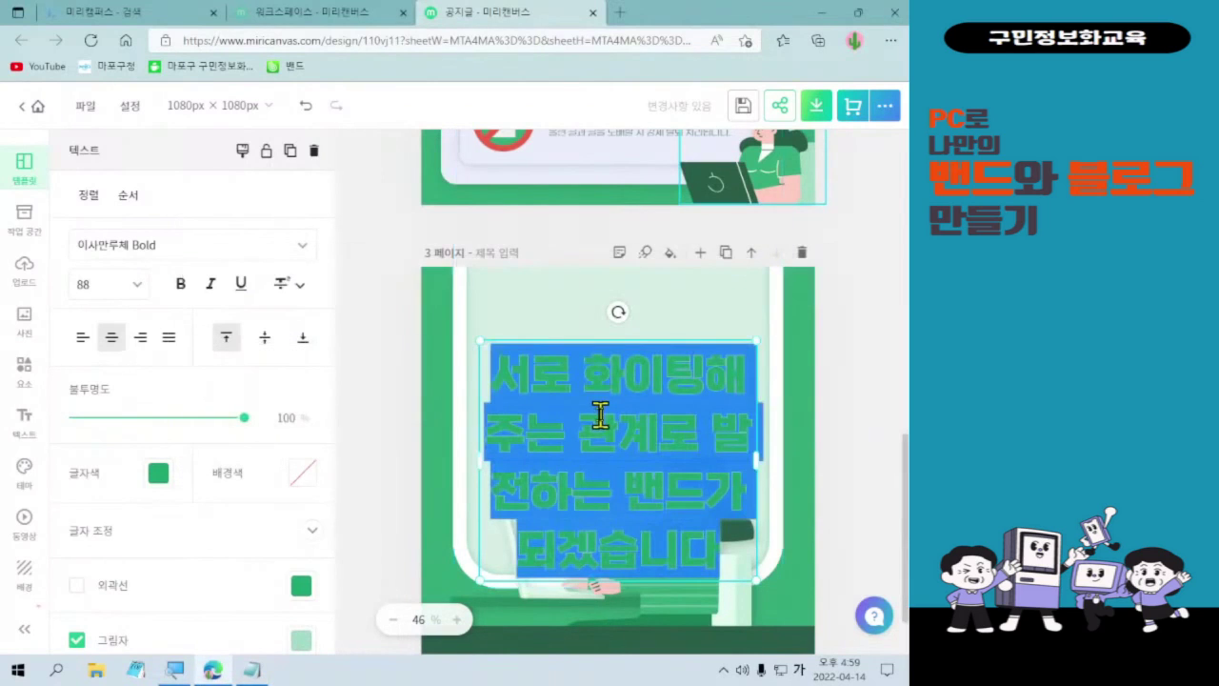
click(700, 538)
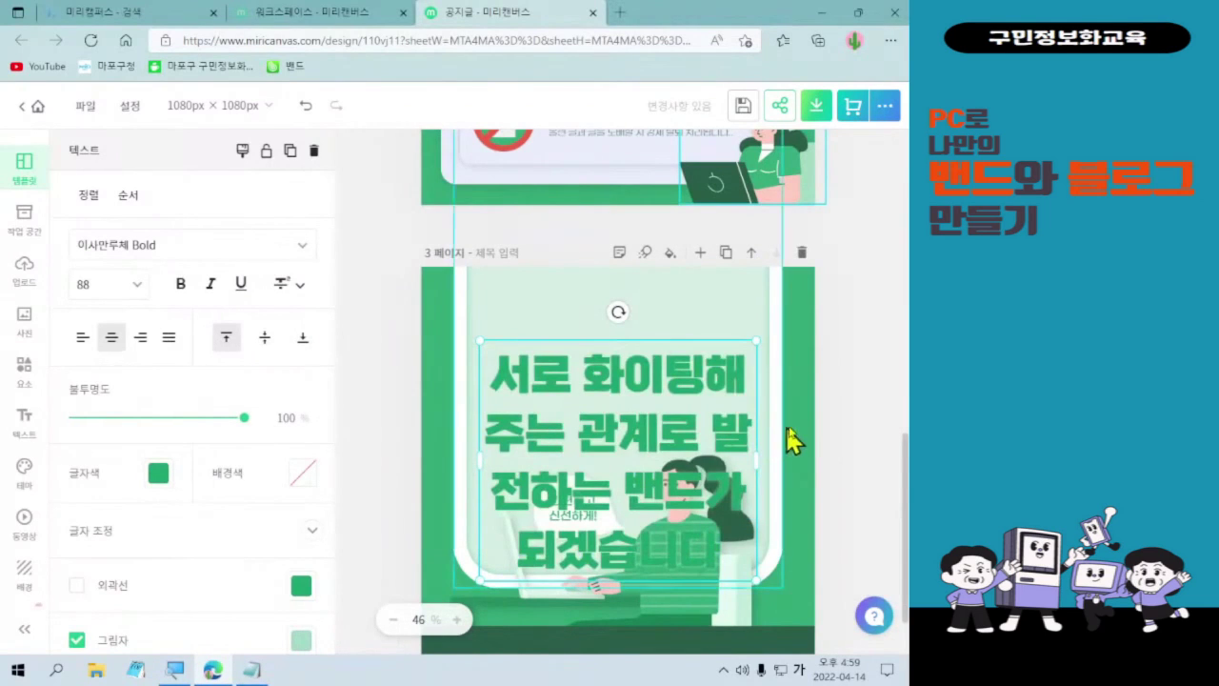
click(830, 438)
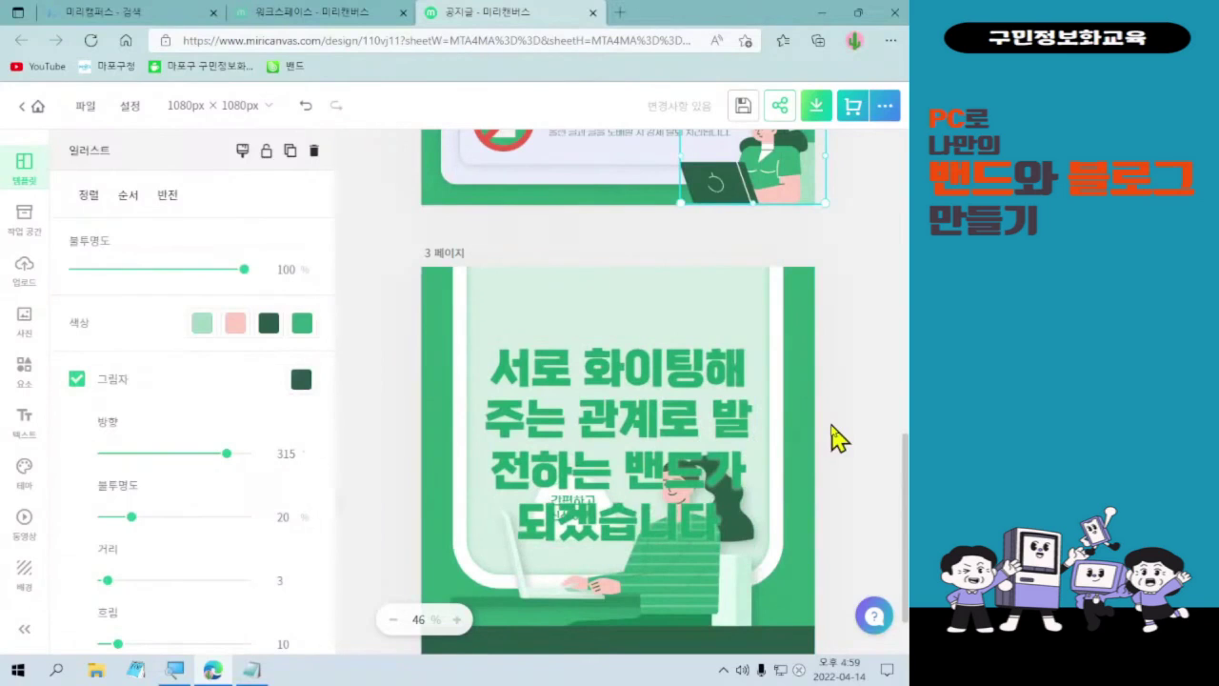
click(678, 402)
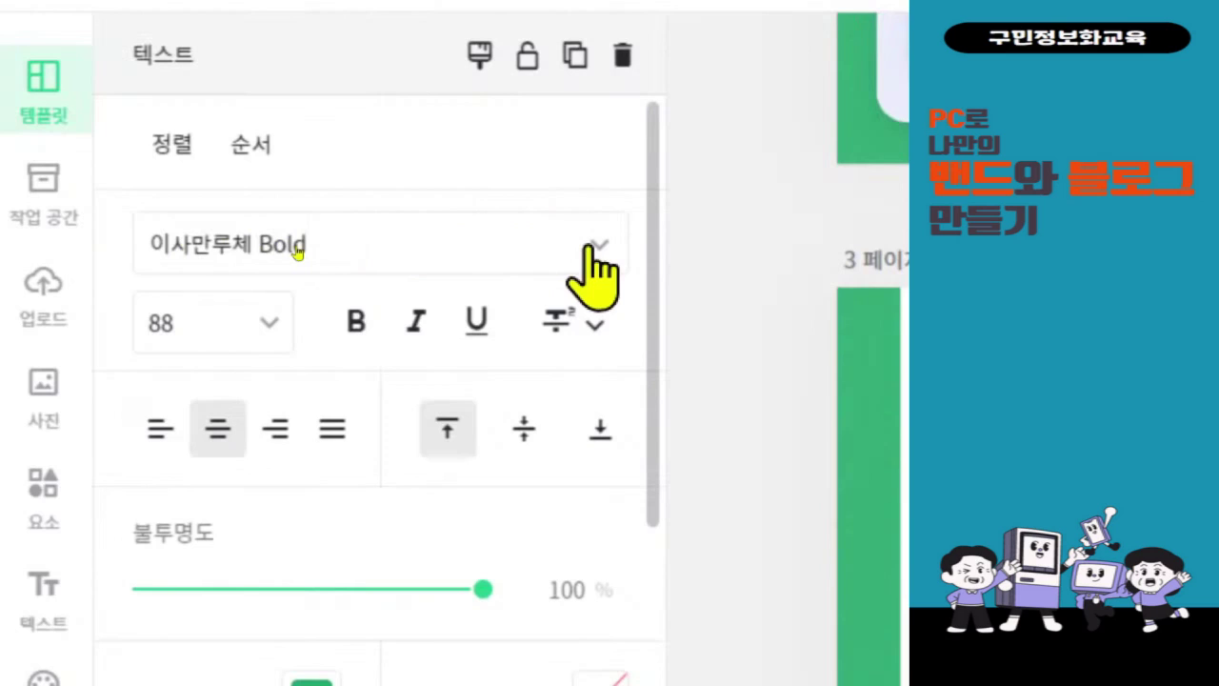
- Try the 잘풀리는하루OTF Medium and 제주한라산 fonts on the page 3 heading
click(298, 249)
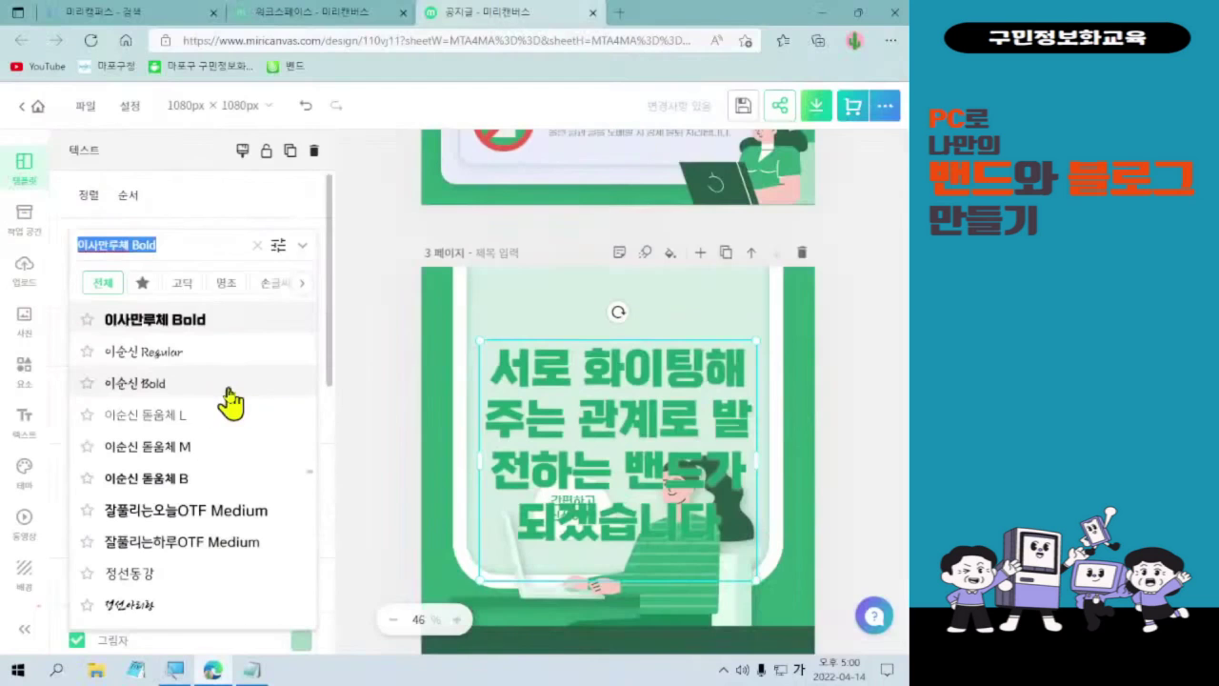
click(211, 543)
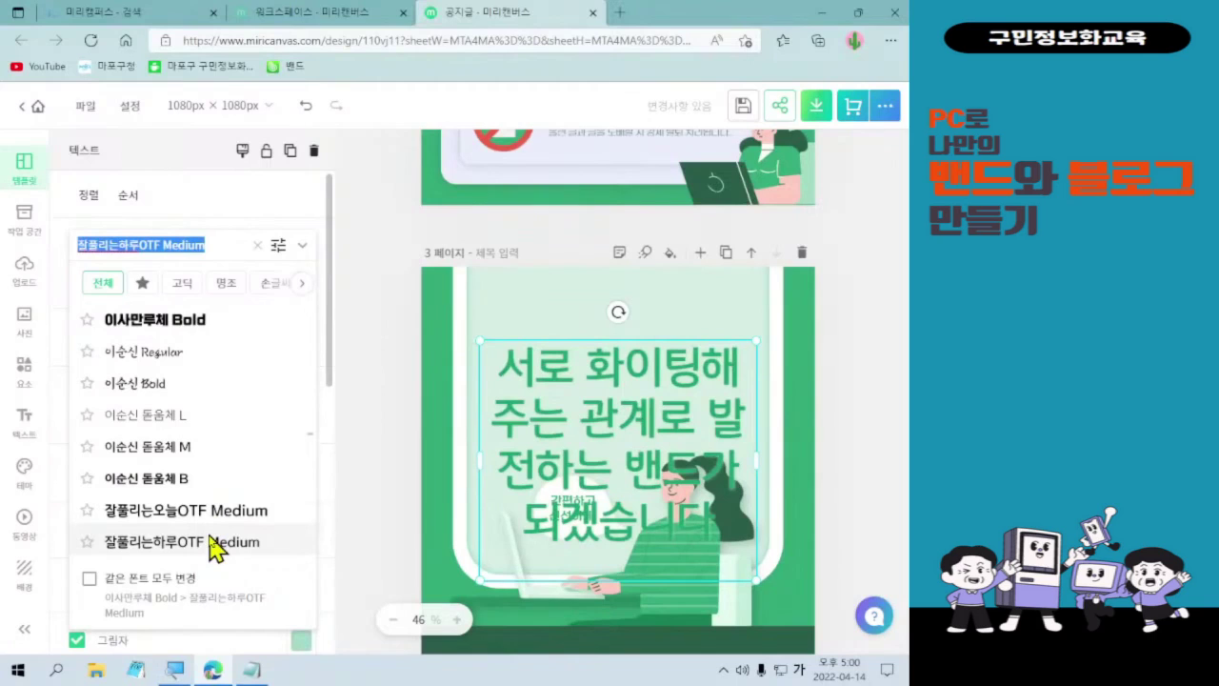
scroll(211, 547, down, 3)
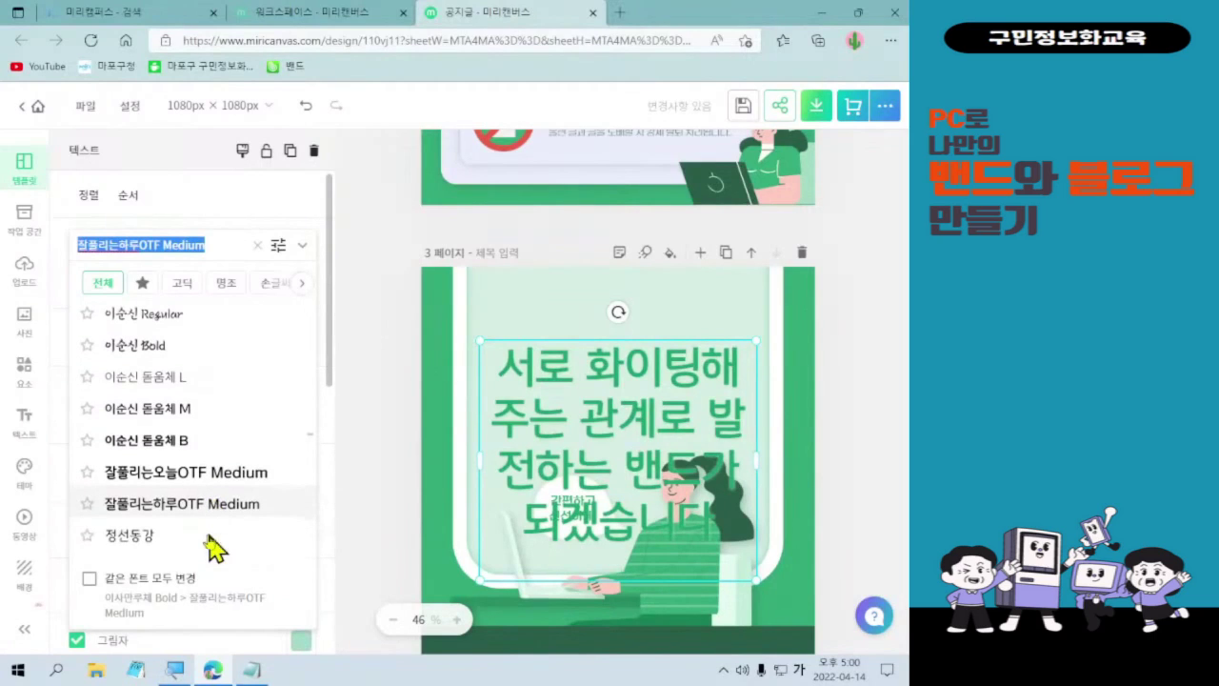
scroll(212, 547, down, 3)
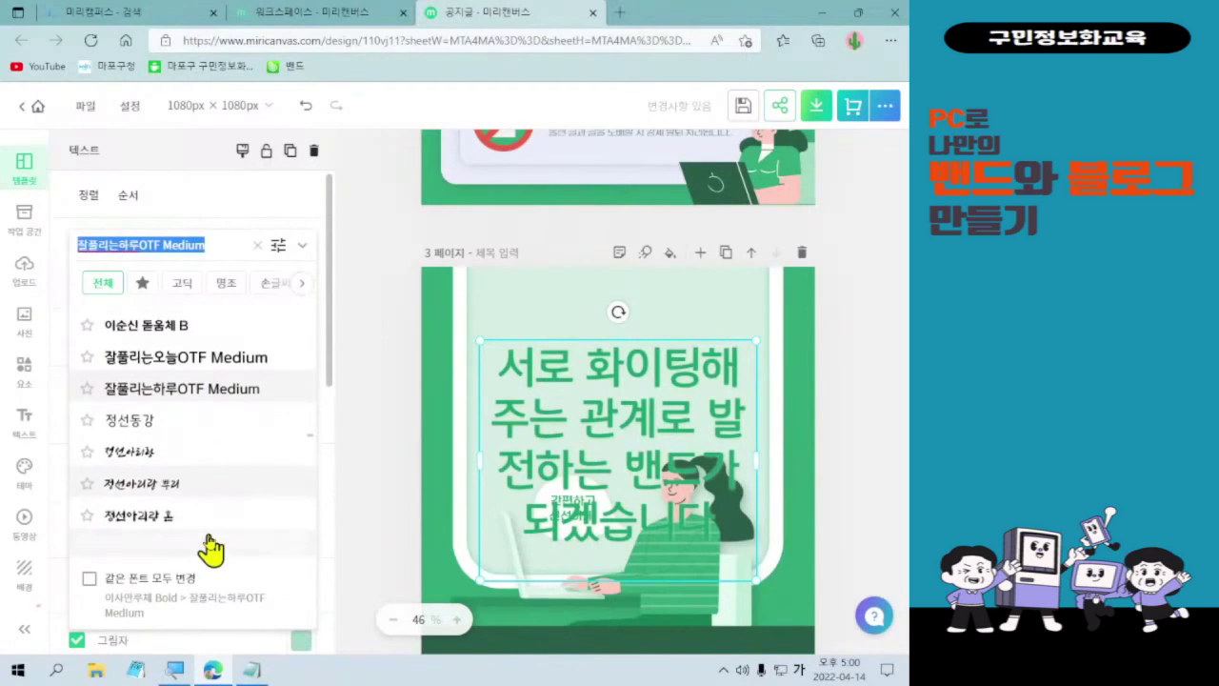
scroll(212, 548, down, 1)
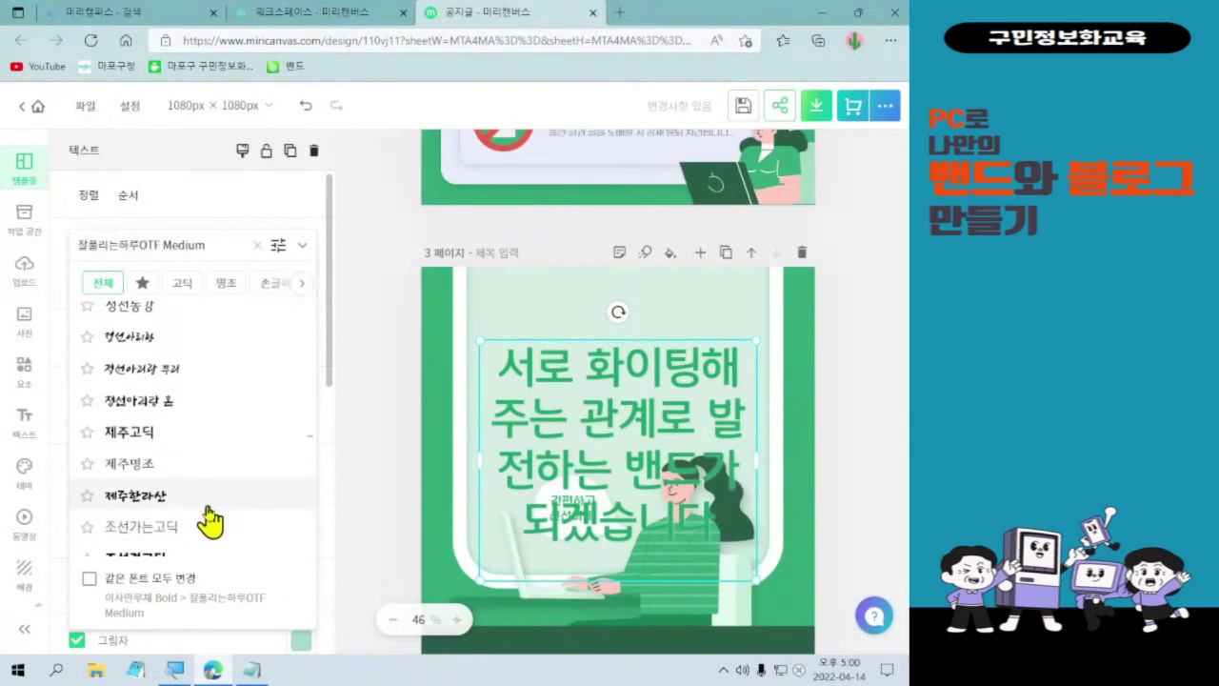
click(208, 503)
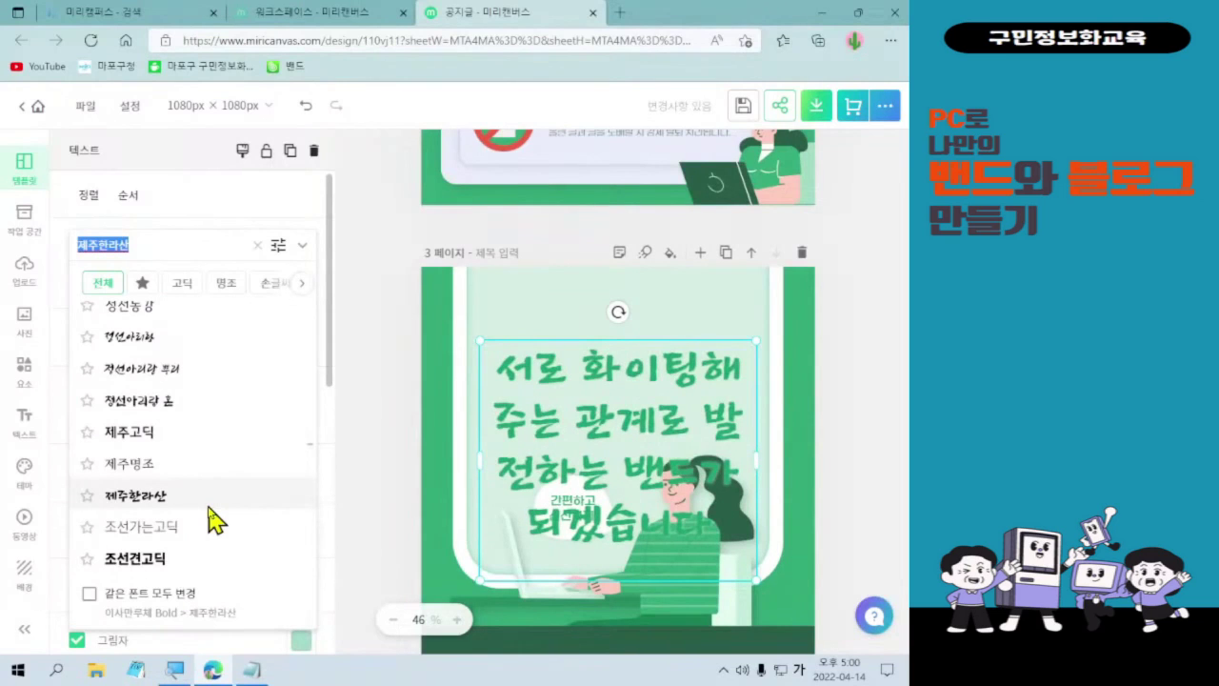
- Try 카페24 고운밤, then settle on the 카페24 동동 font for the heading
scroll(211, 522, down, 4)
scroll(210, 519, down, 4)
scroll(209, 520, down, 4)
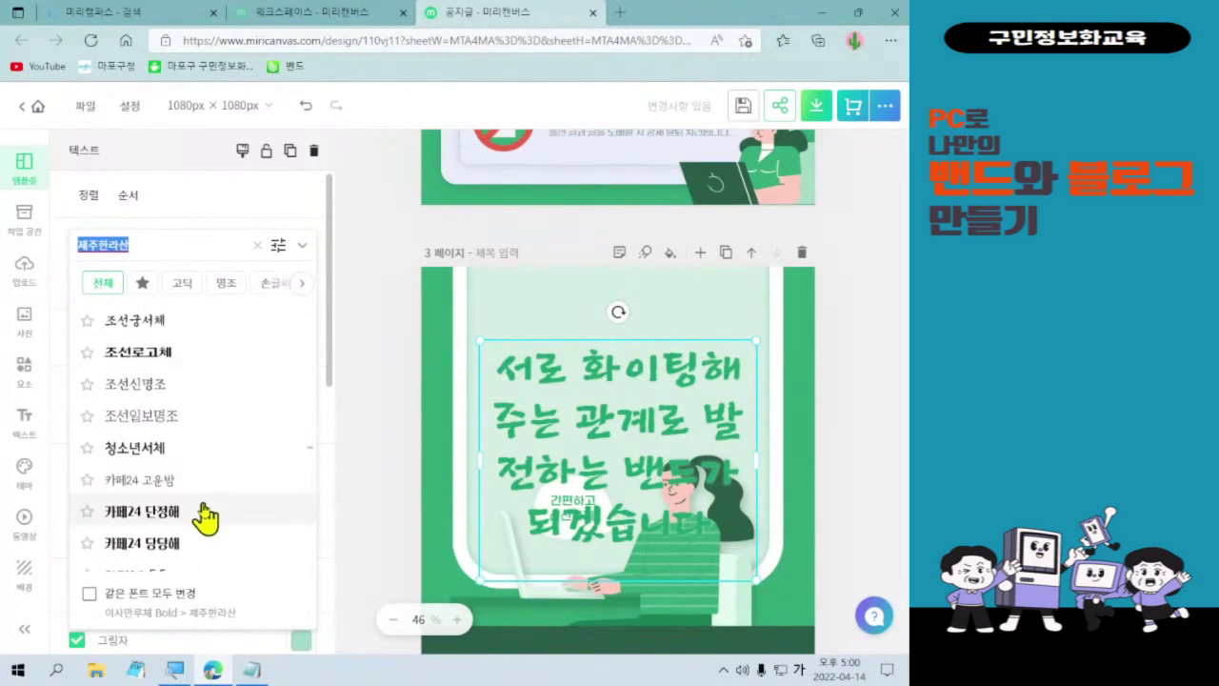
click(200, 482)
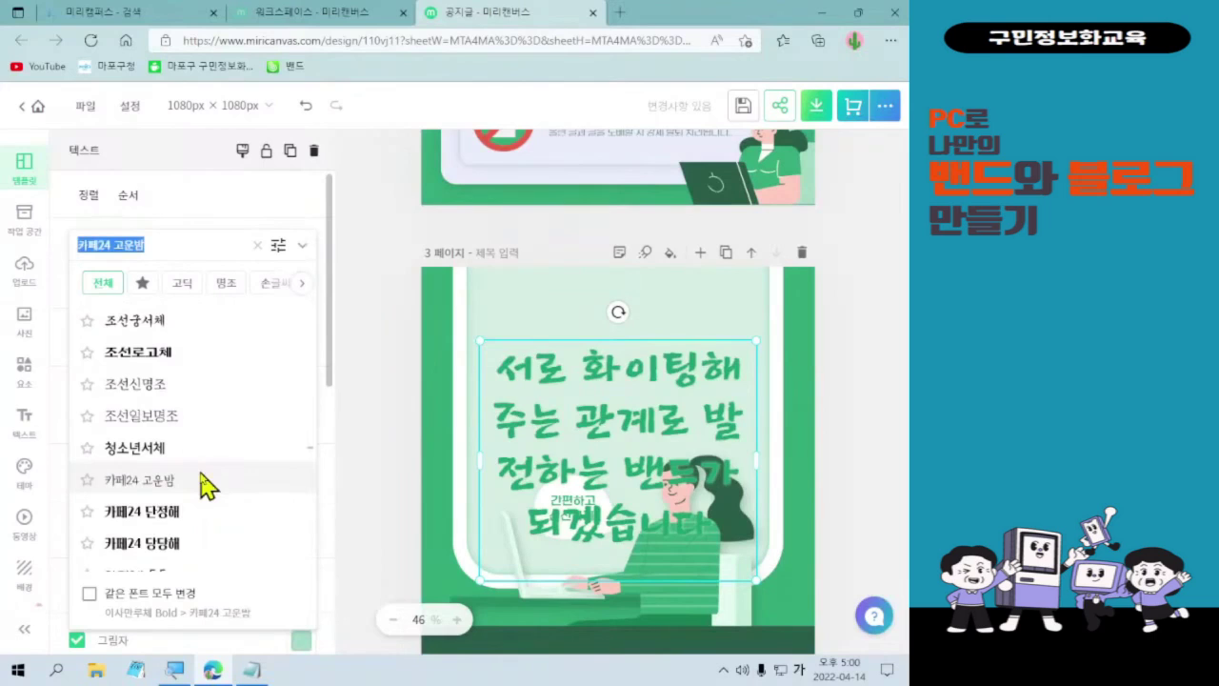
scroll(204, 483, down, 3)
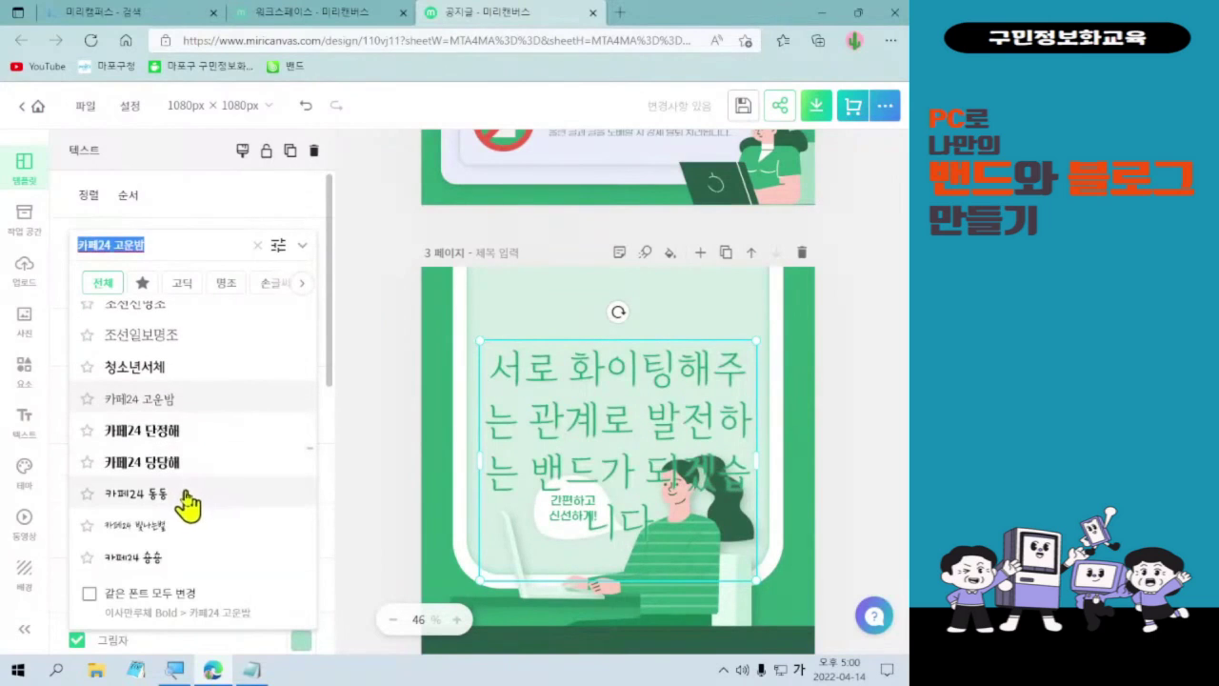
click(185, 495)
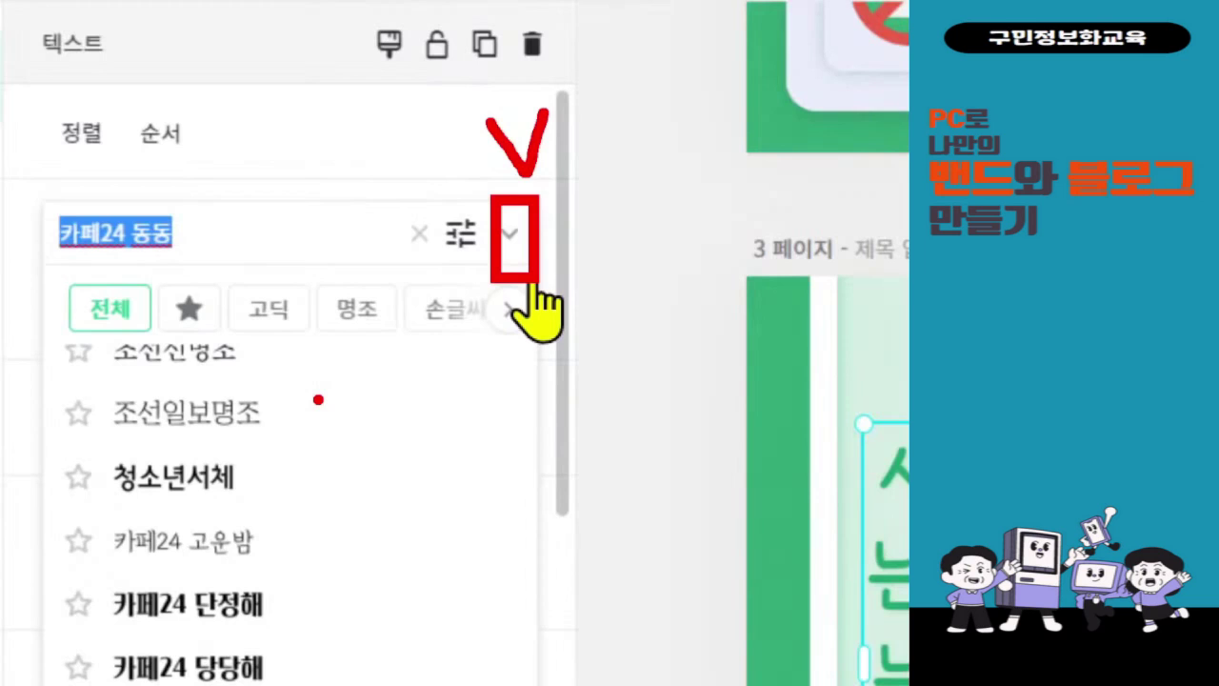
click(510, 236)
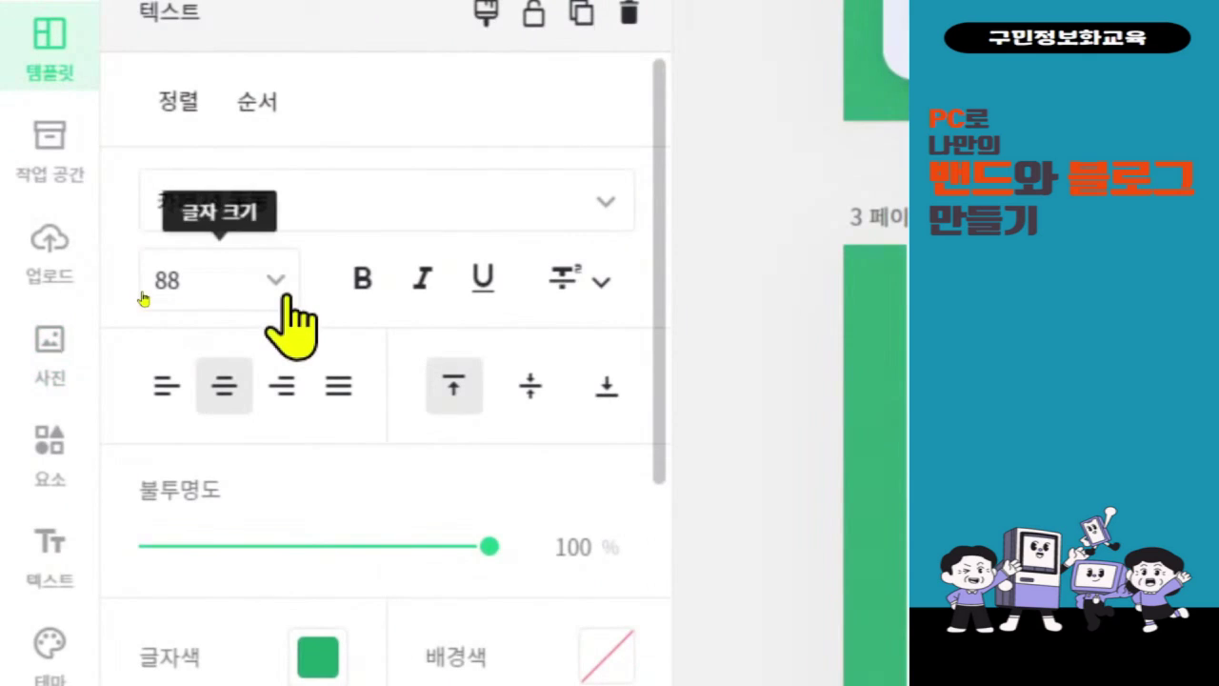
- Shrink the heading text to size 36 and narrow its box so the sentence rewraps over two lines
click(284, 293)
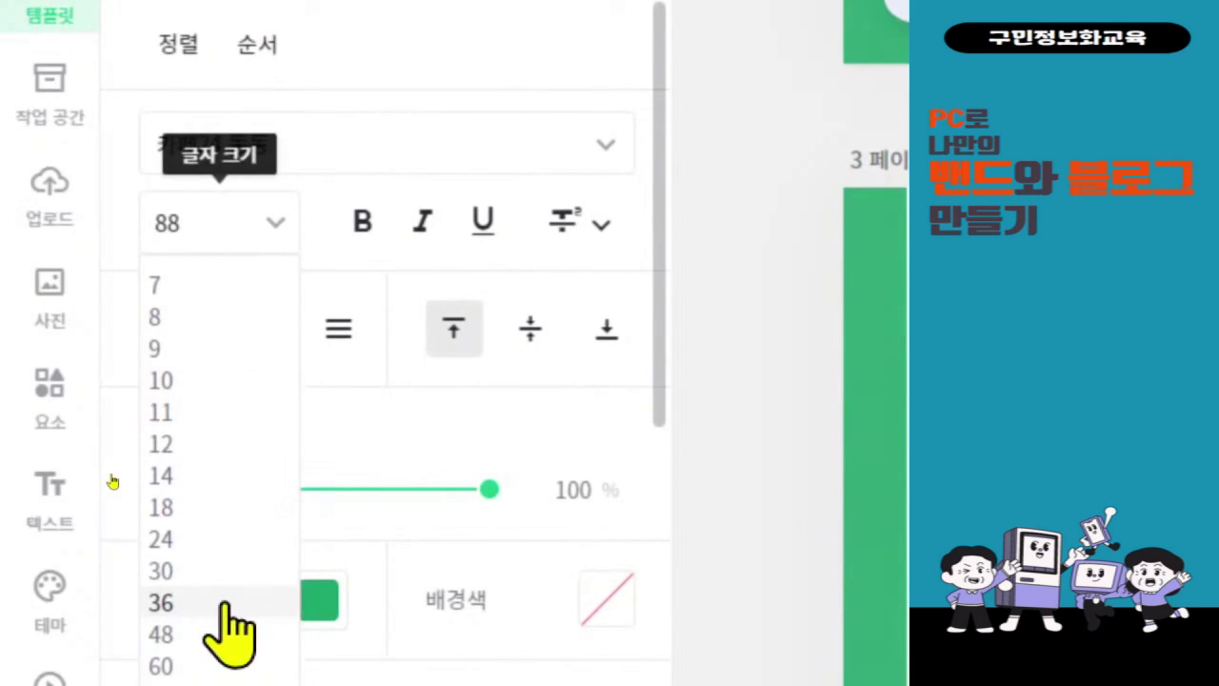
click(229, 604)
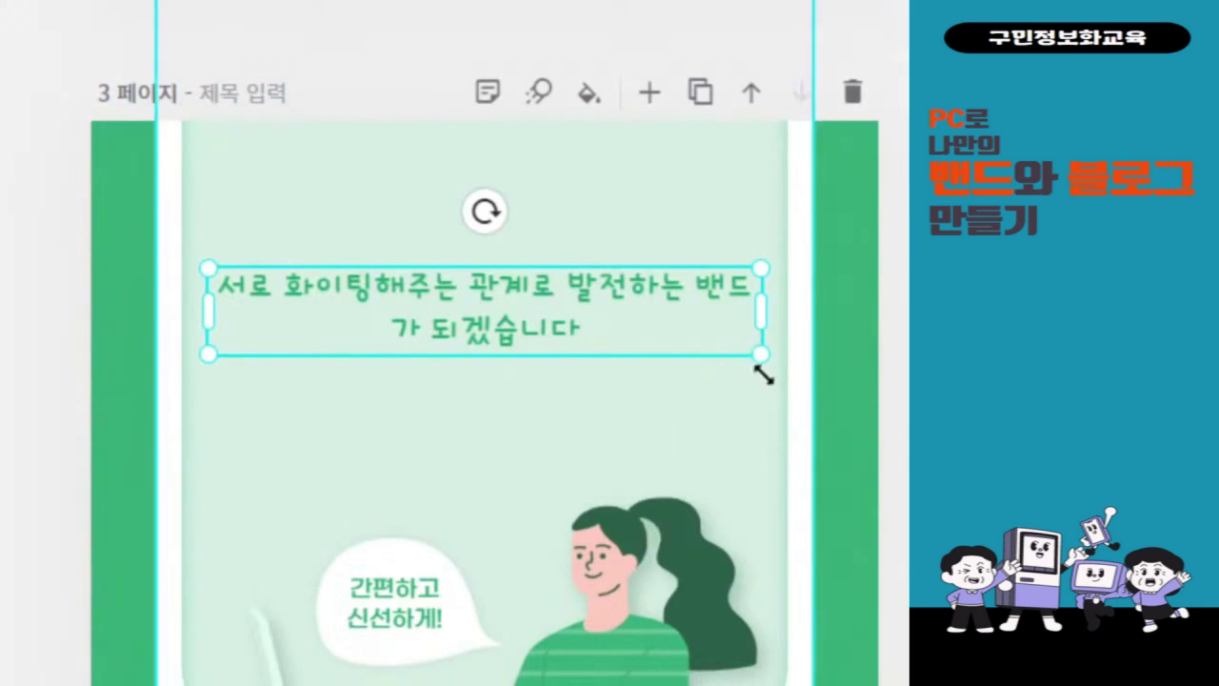
drag(760, 360, 794, 402)
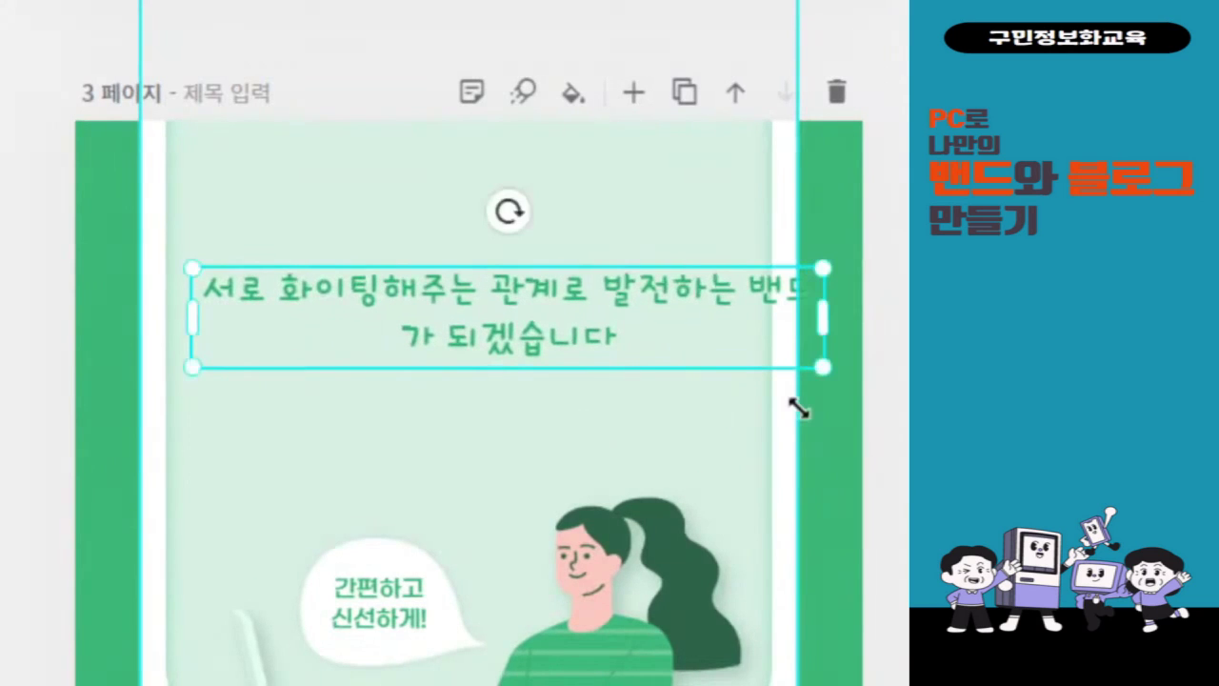
drag(797, 310, 703, 299)
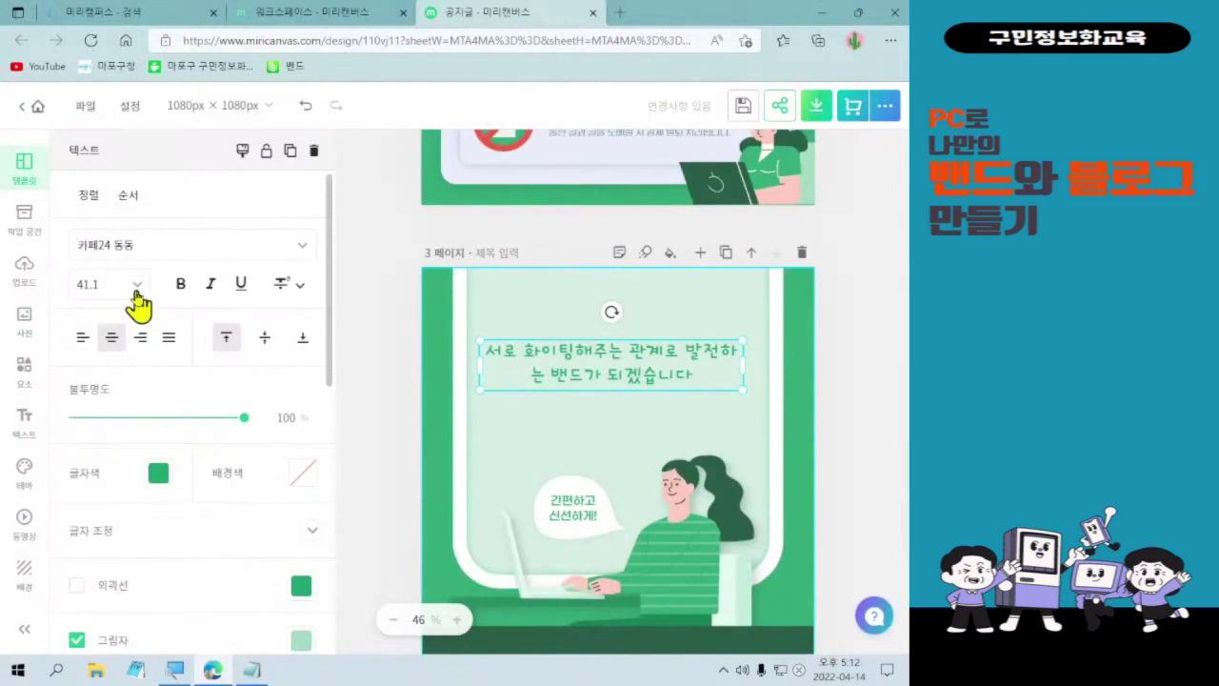
- Set the headline to size 60, widen its box on both sides and centre it near the top
click(136, 285)
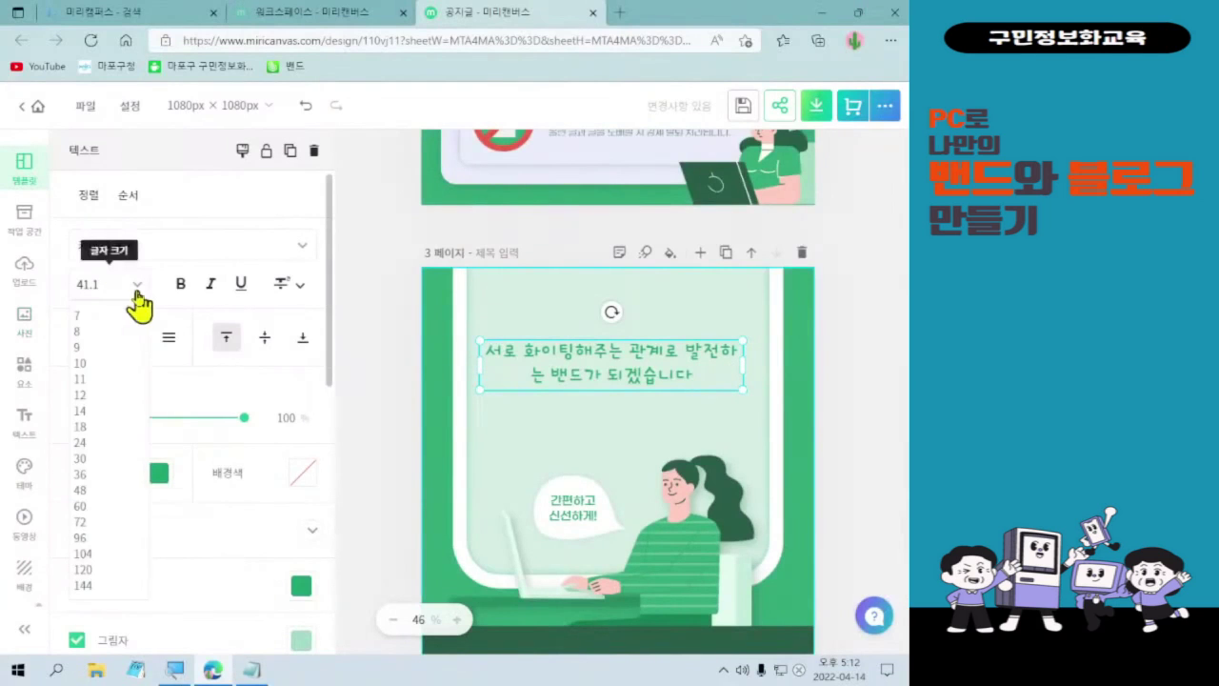
click(111, 507)
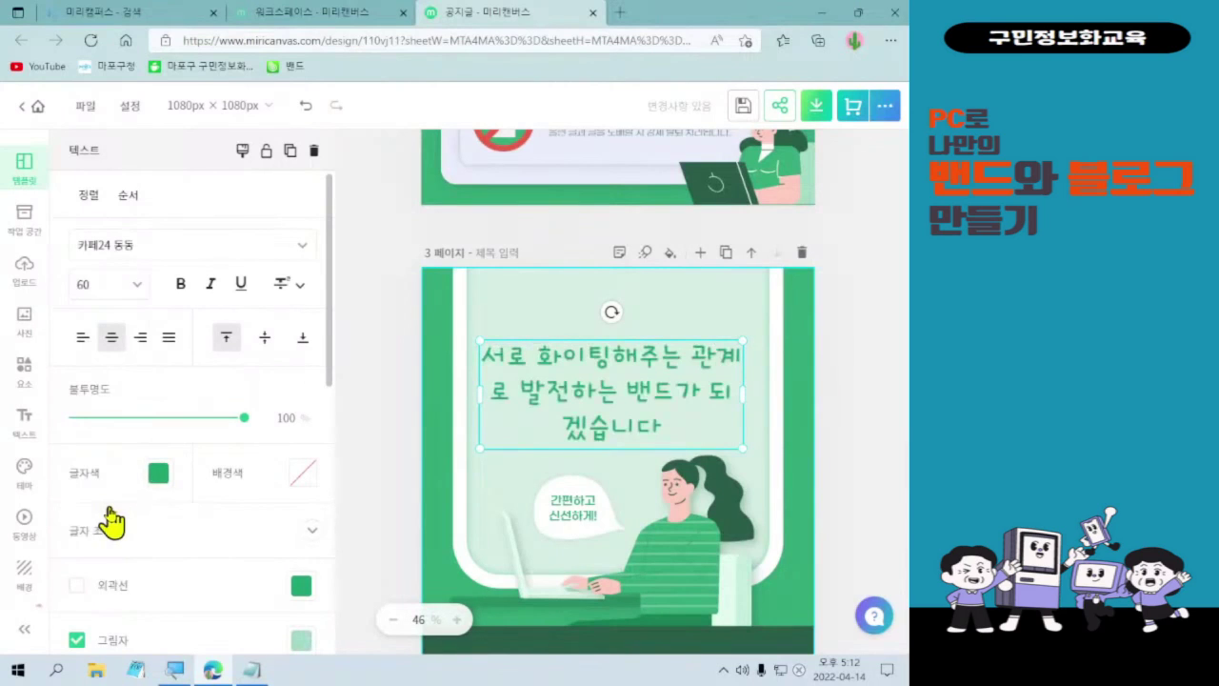
drag(481, 397, 471, 396)
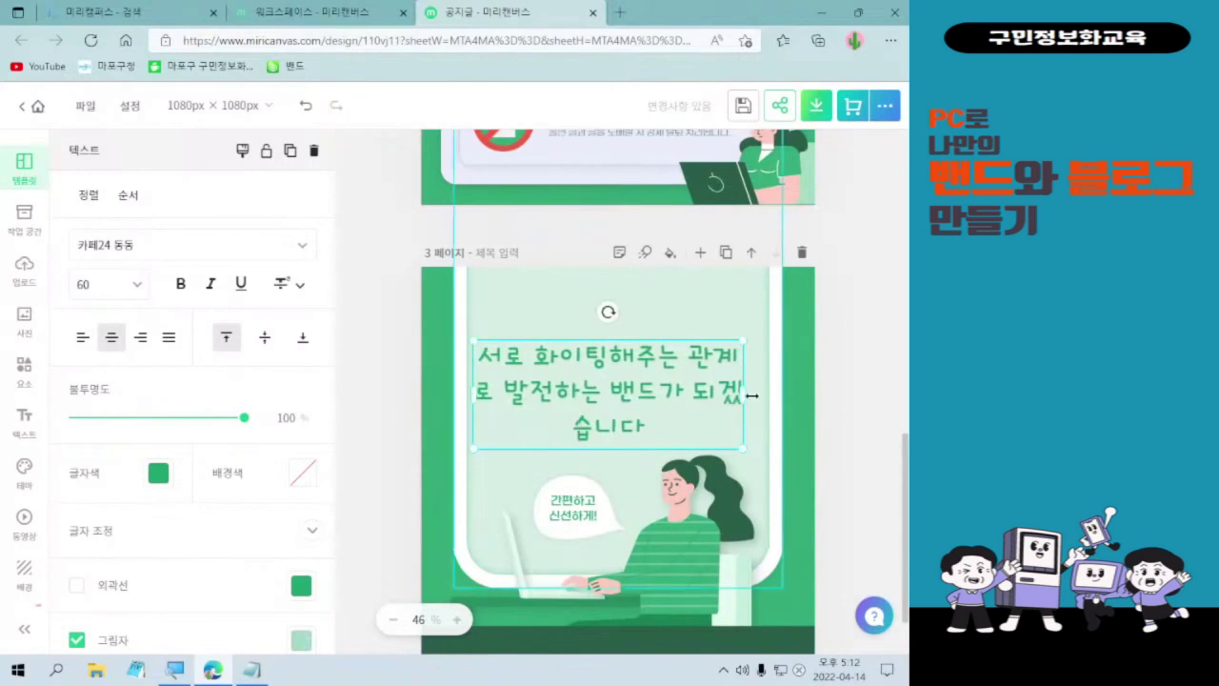
drag(744, 393, 756, 393)
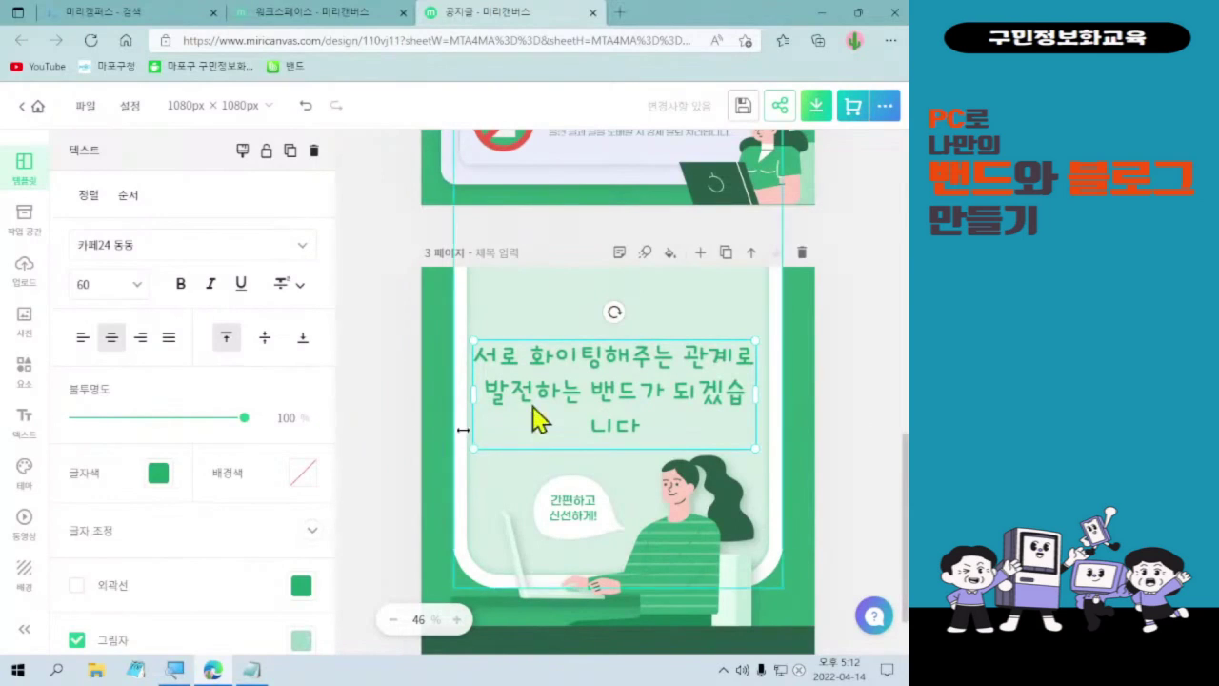
drag(547, 396, 548, 379)
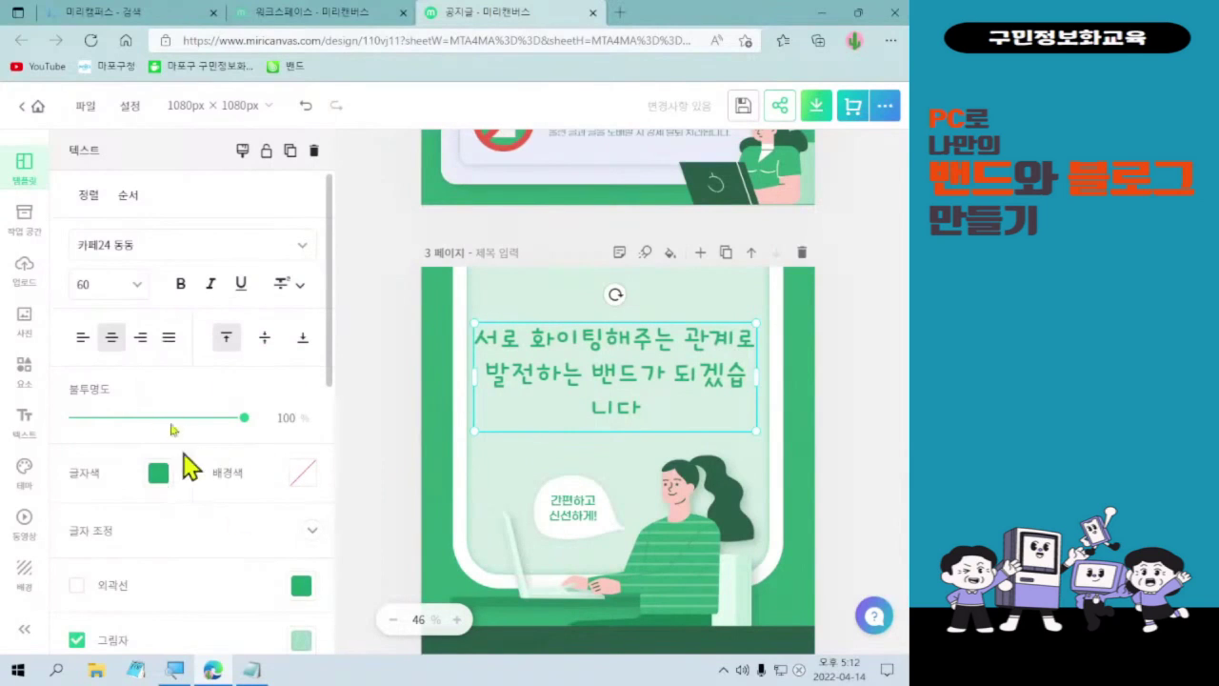
scroll(205, 386, down, 2)
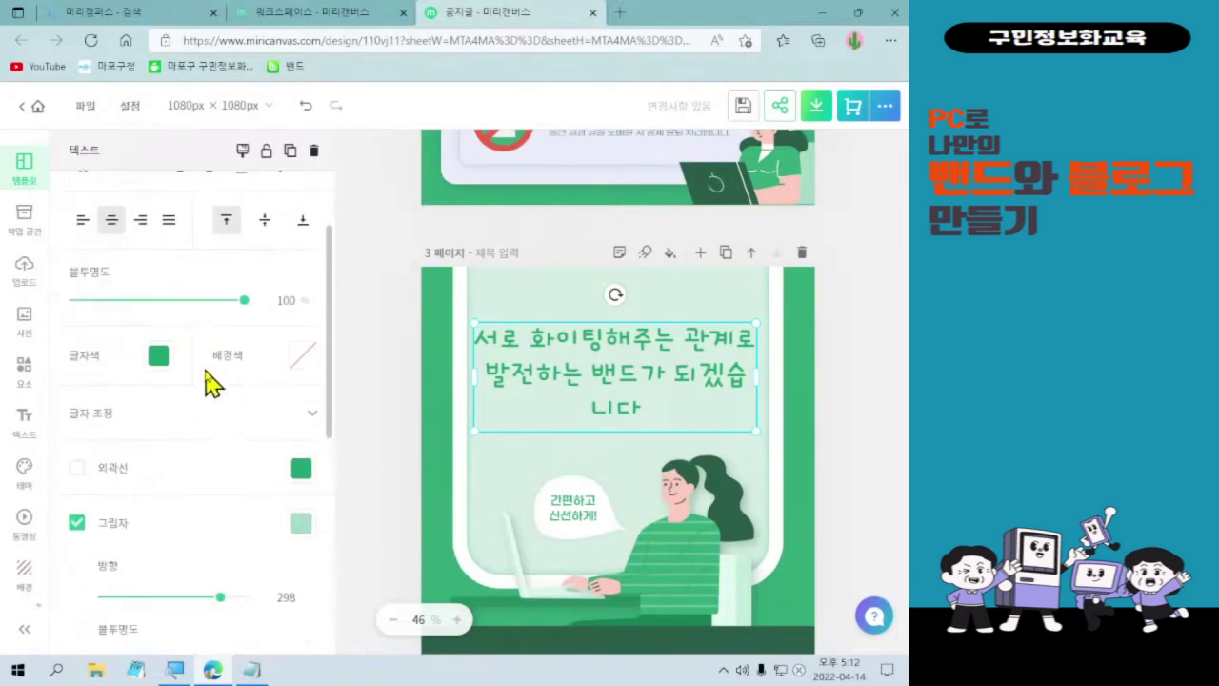
scroll(204, 381, up, 2)
scroll(196, 454, down, 1)
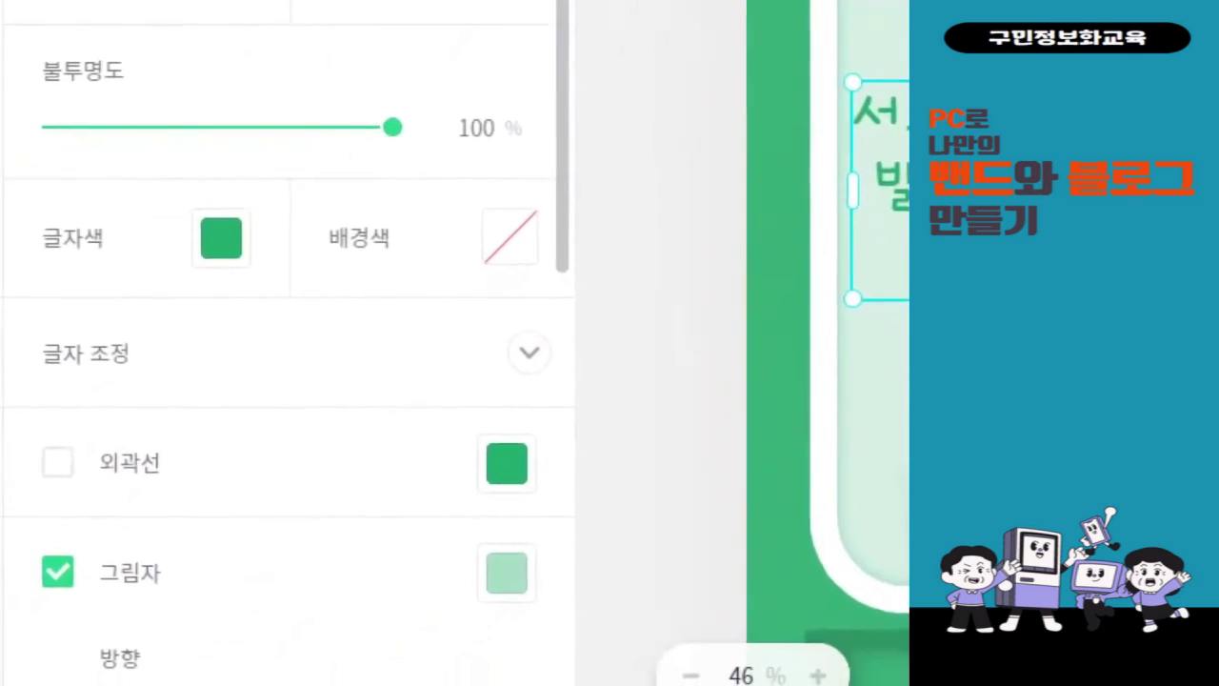
- Change the headline's 글자색 text colour to black (#000000)
drag(224, 178, 323, 279)
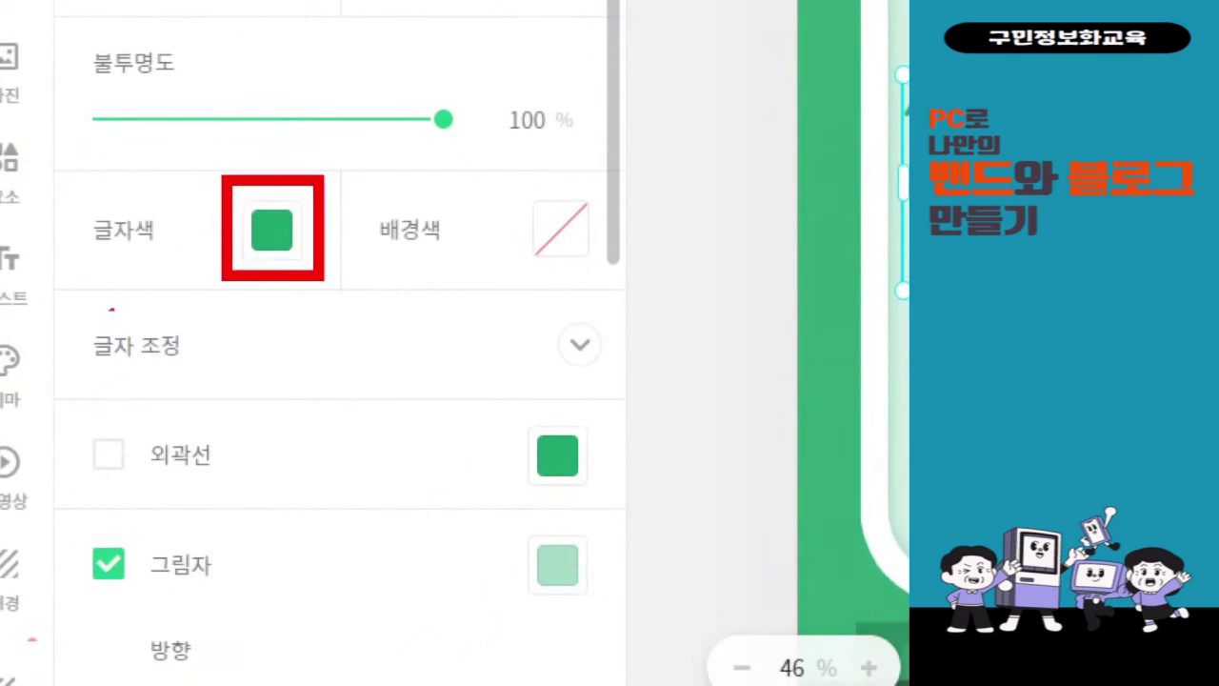
drag(302, 297, 363, 571)
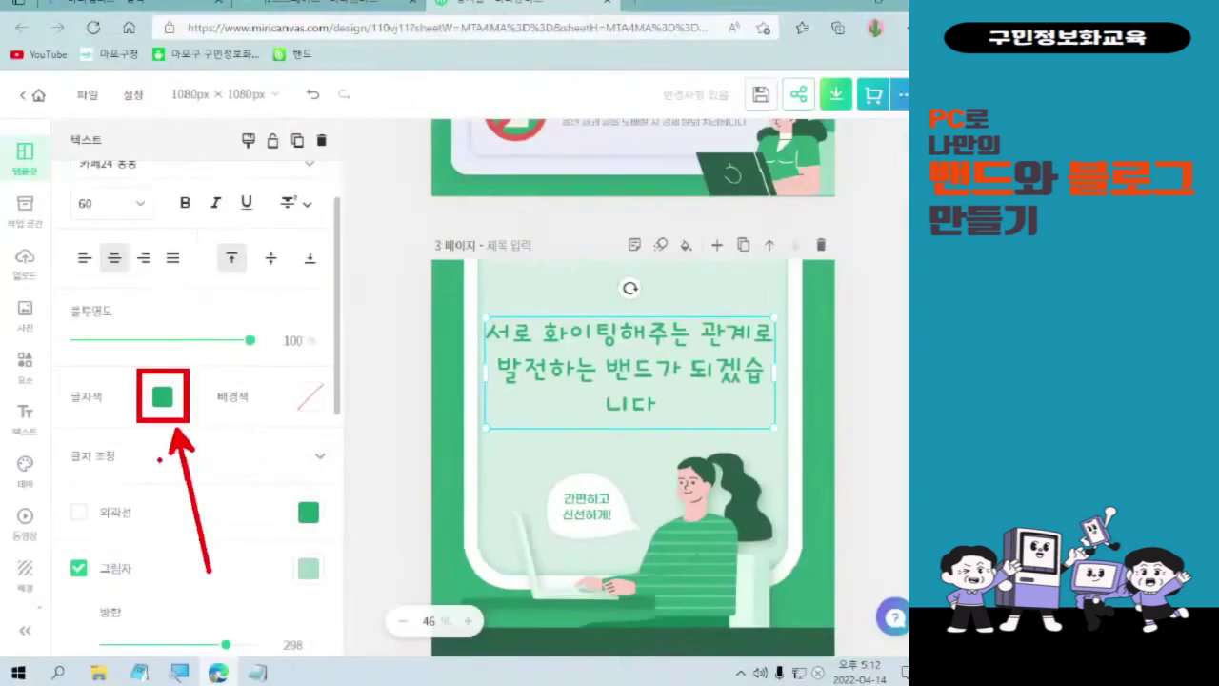
key(Escape)
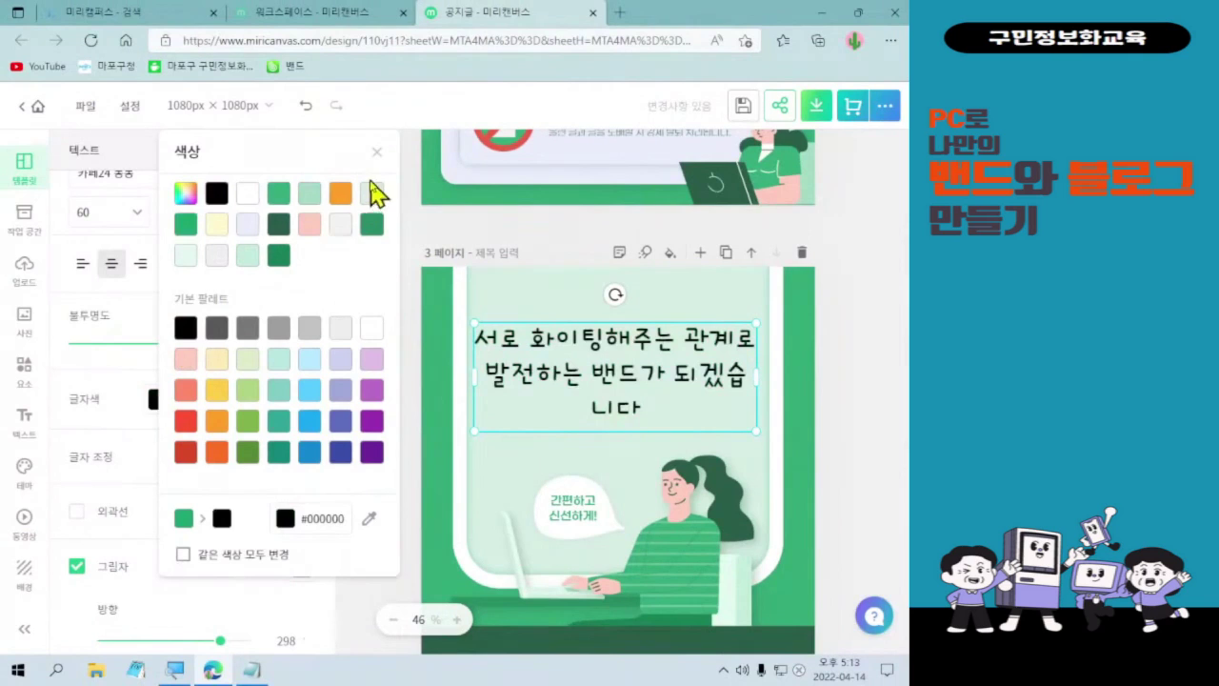
- Close the 색상 colour panel, keeping the headline text black
click(376, 153)
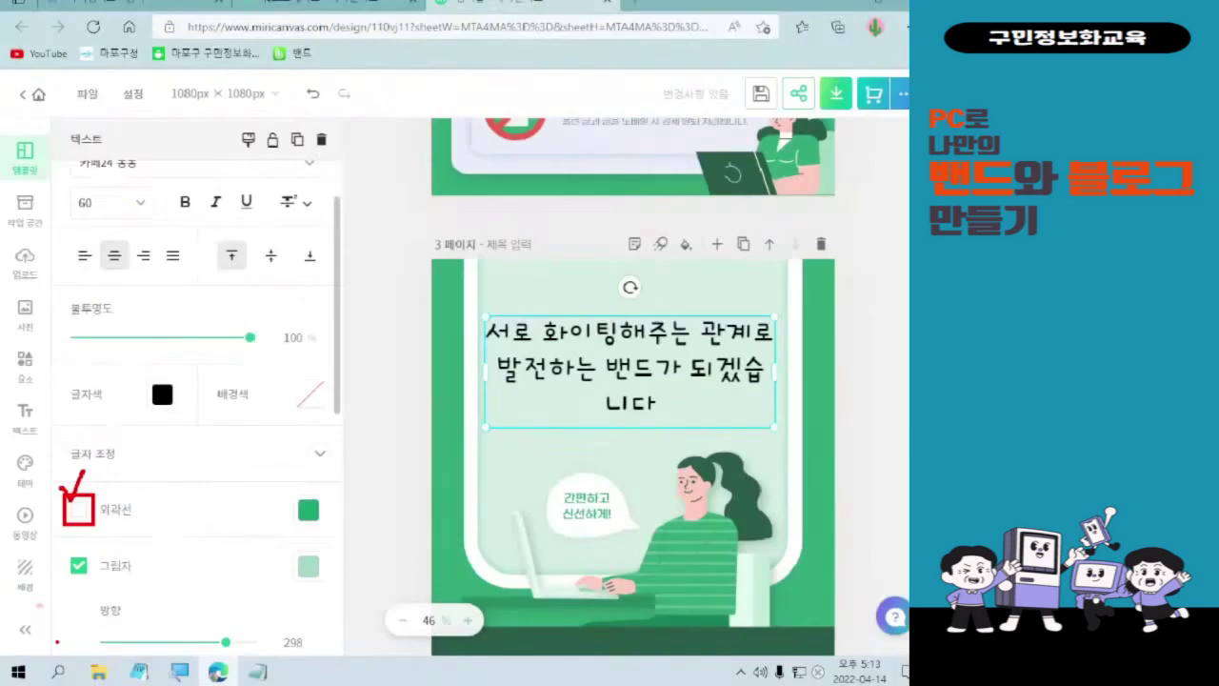
- Turn on the headline's 외곽선 outline at thickness 20 and colour it white (#FFFFFF)
click(78, 515)
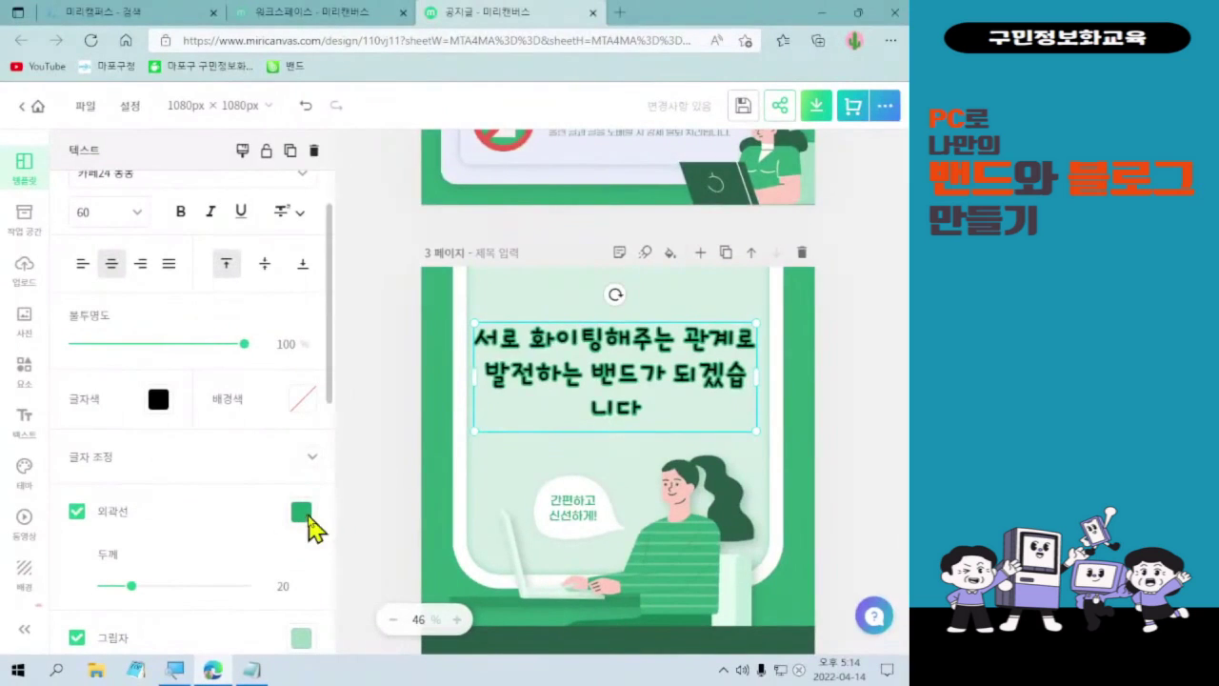
click(541, 377)
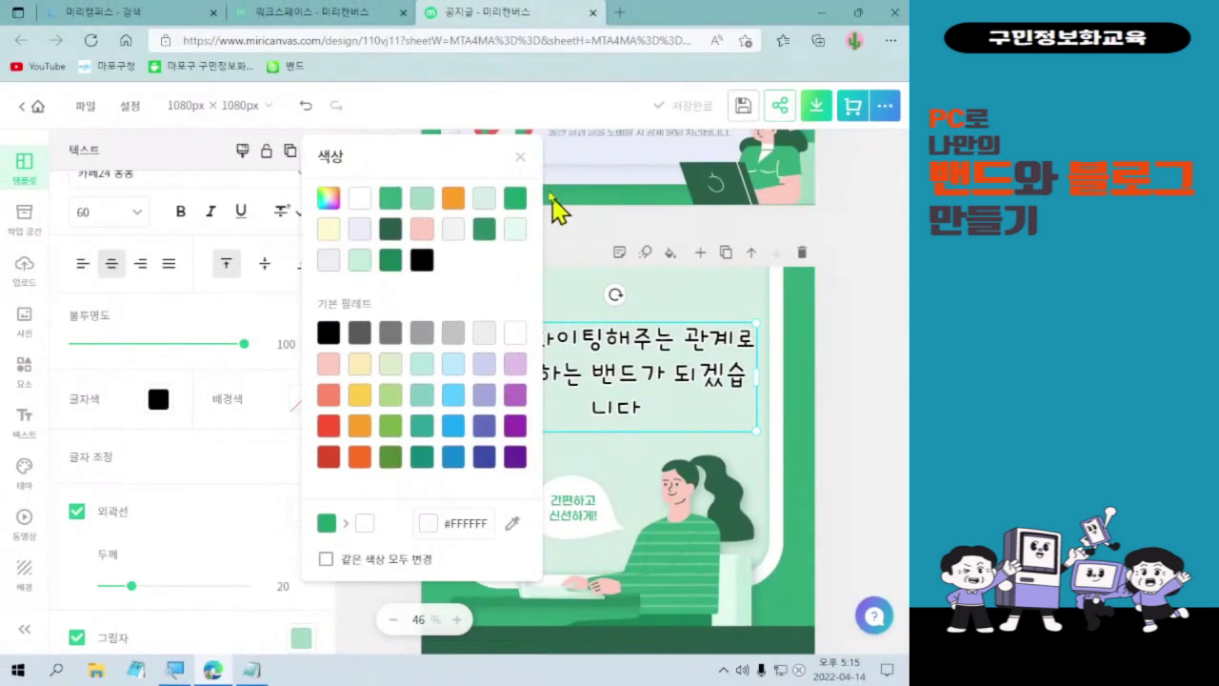
- Thicken the headline's white outline from 20 to 26
click(186, 519)
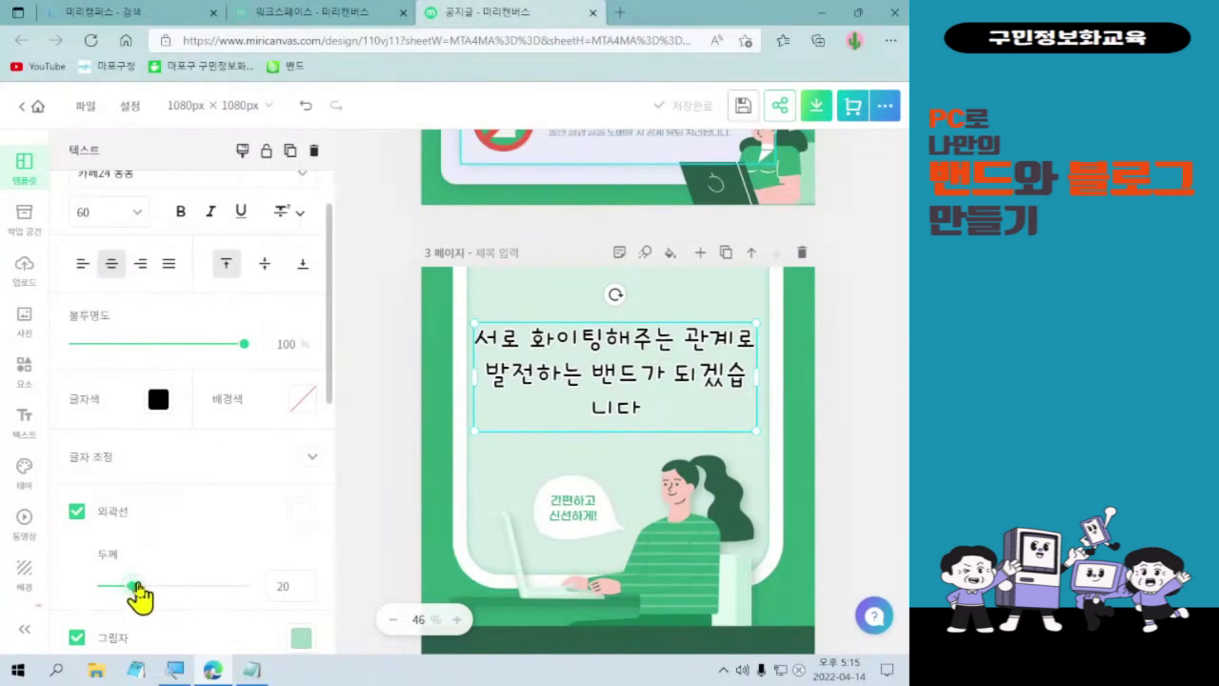
drag(136, 586, 141, 586)
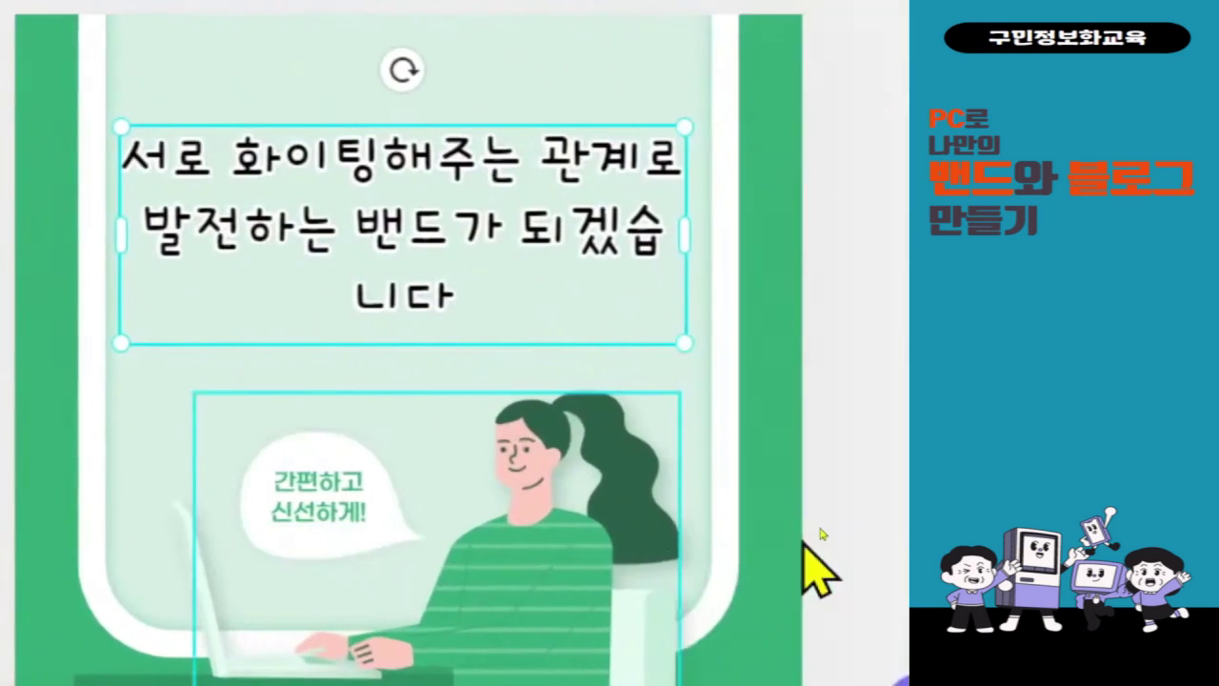
click(314, 524)
- Replace the speech-bubble text '간편하고 신선하게!' with '오늘도 화이팅!'
click(306, 515)
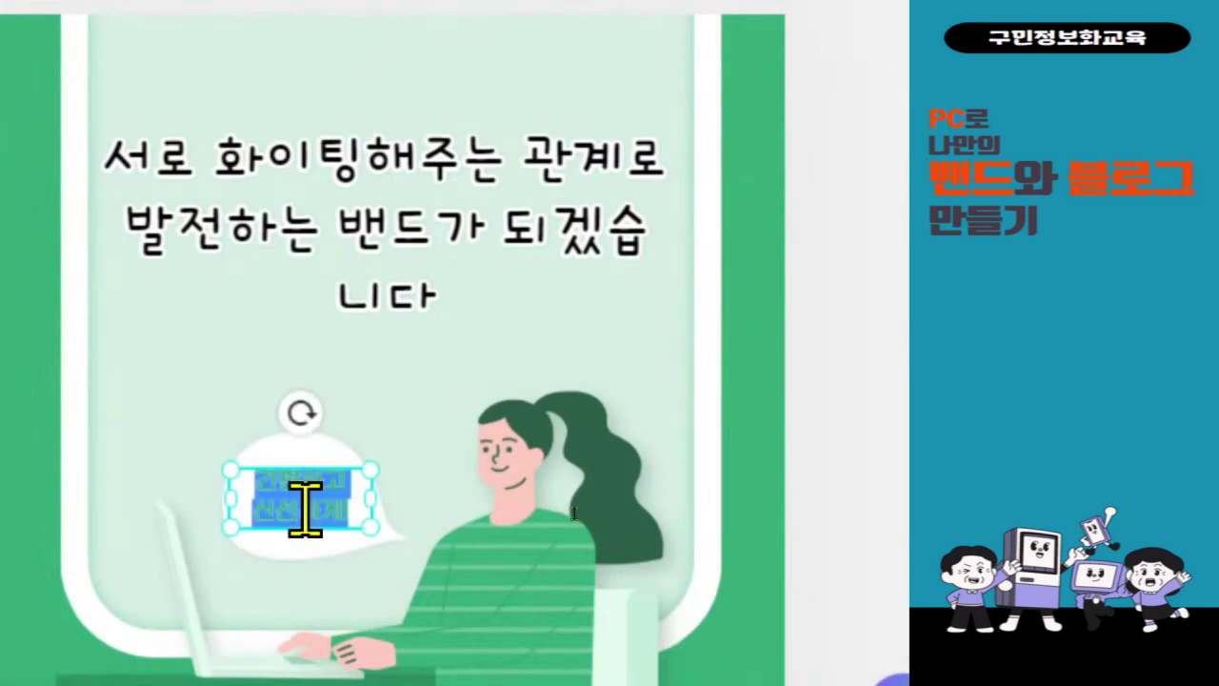
text(오늘도 화이)
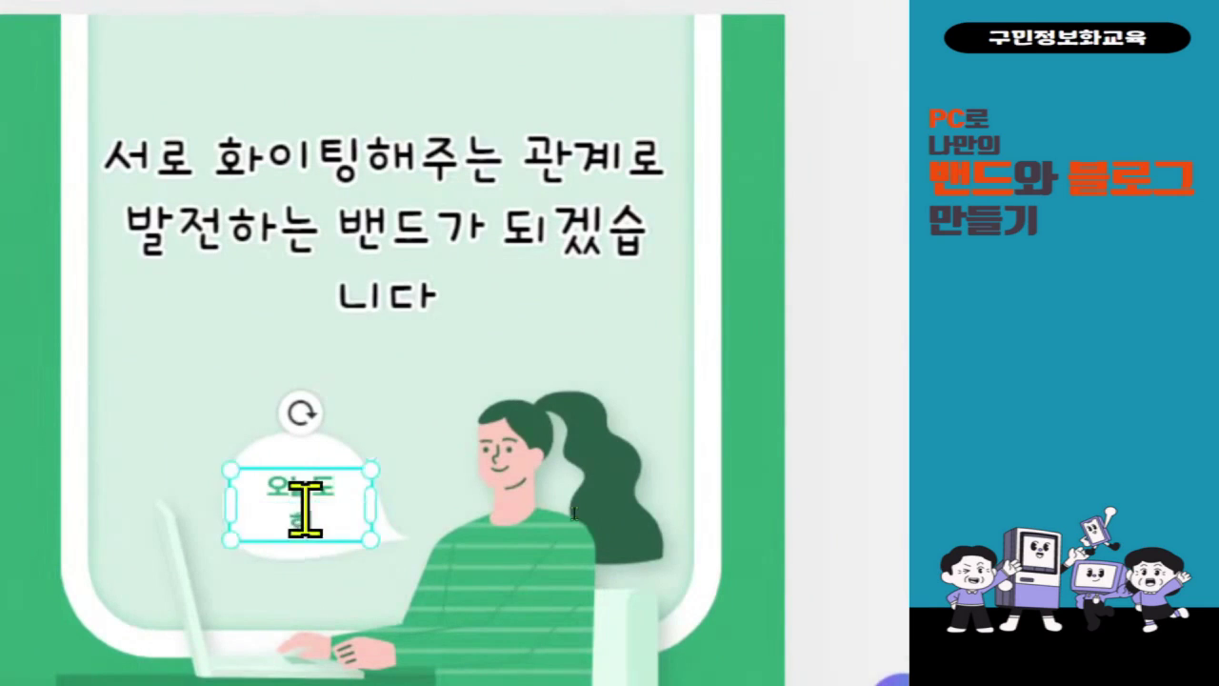
text(팅!)
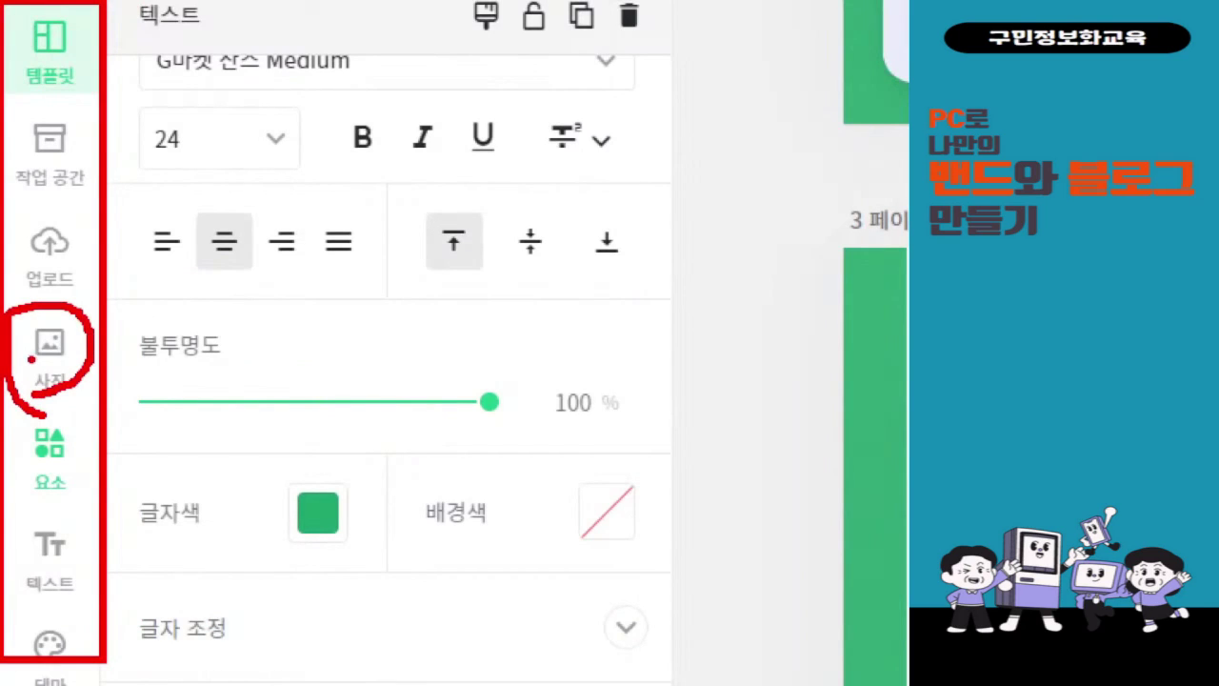
mouse_move(60, 291)
mouse_down()
mouse_move(6, 270)
mouse_move(72, 204)
mouse_move(71, 303)
mouse_up()
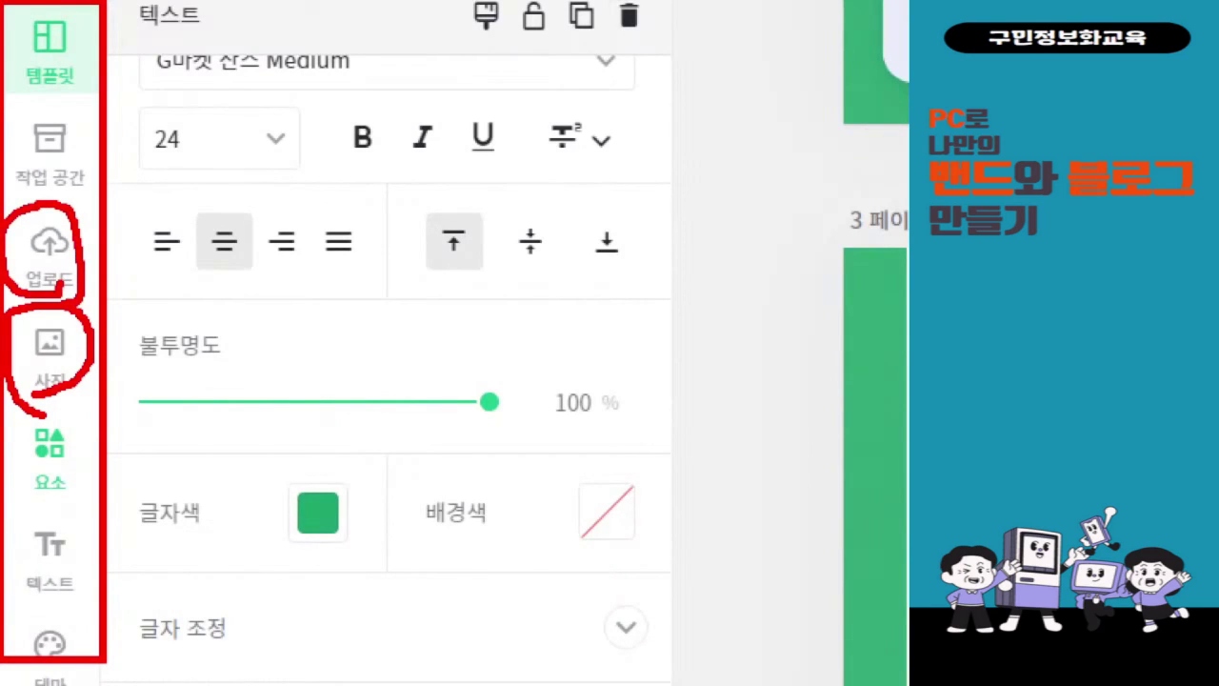
mouse_move(87, 514)
mouse_down()
mouse_move(11, 494)
mouse_move(13, 430)
mouse_move(67, 413)
mouse_move(69, 494)
mouse_up()
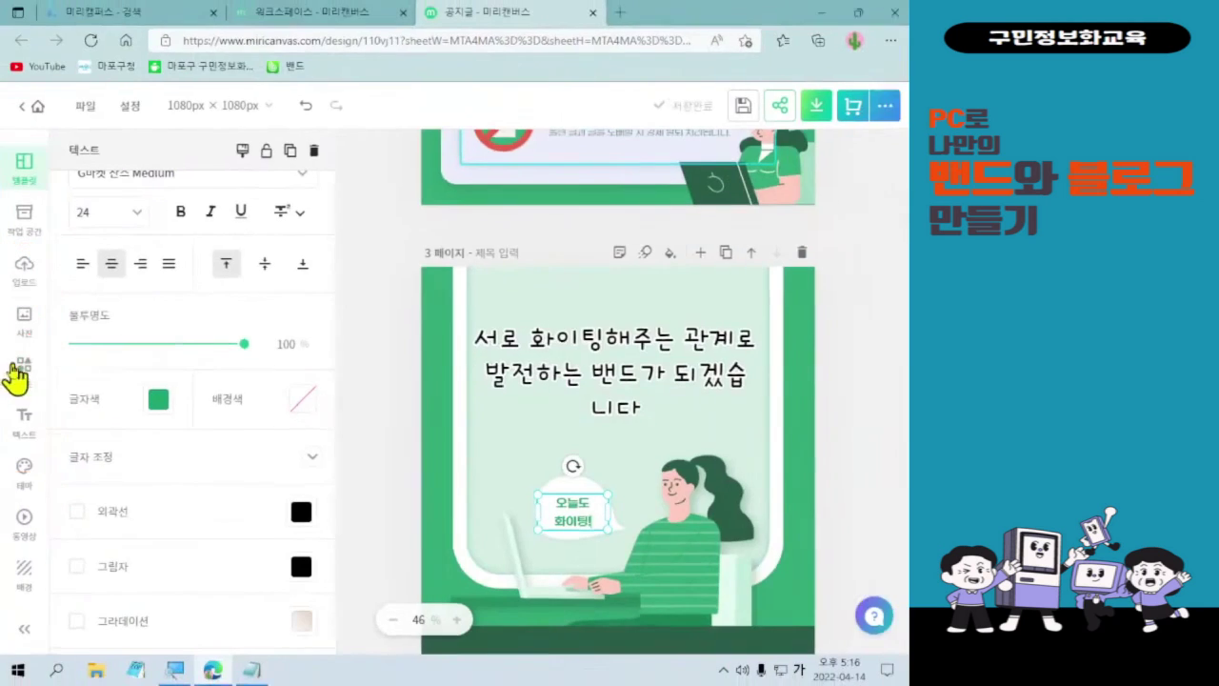
click(28, 394)
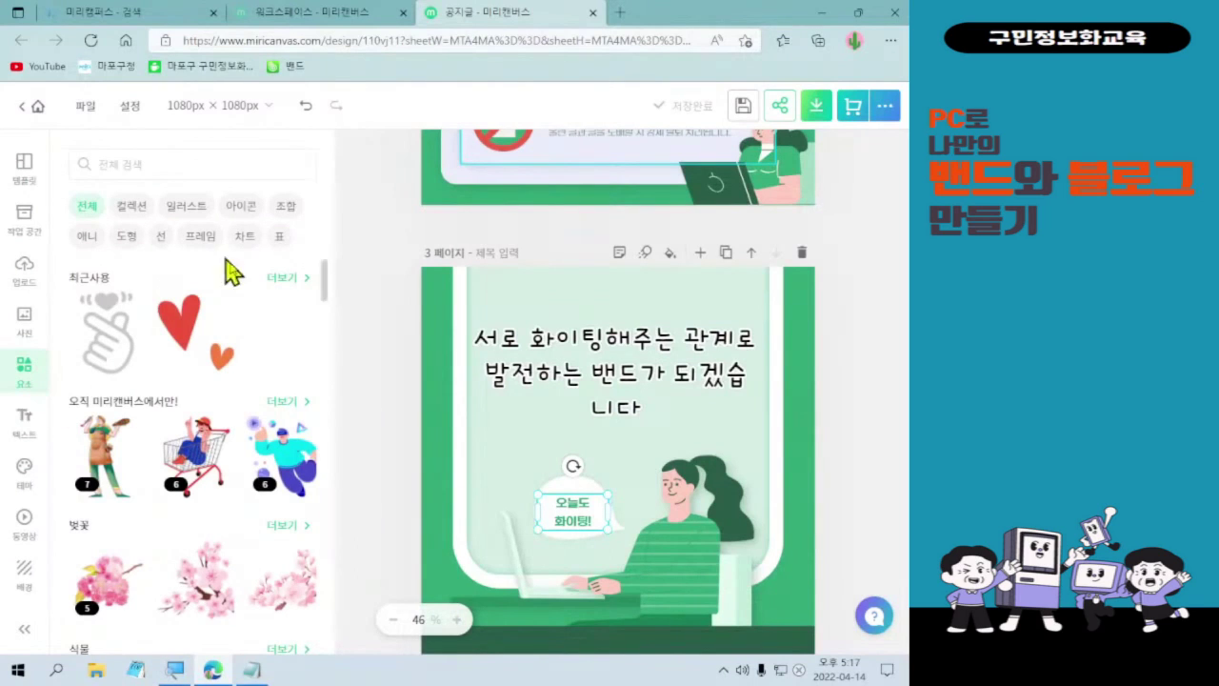
scroll(264, 457, down, 3)
scroll(259, 455, down, 5)
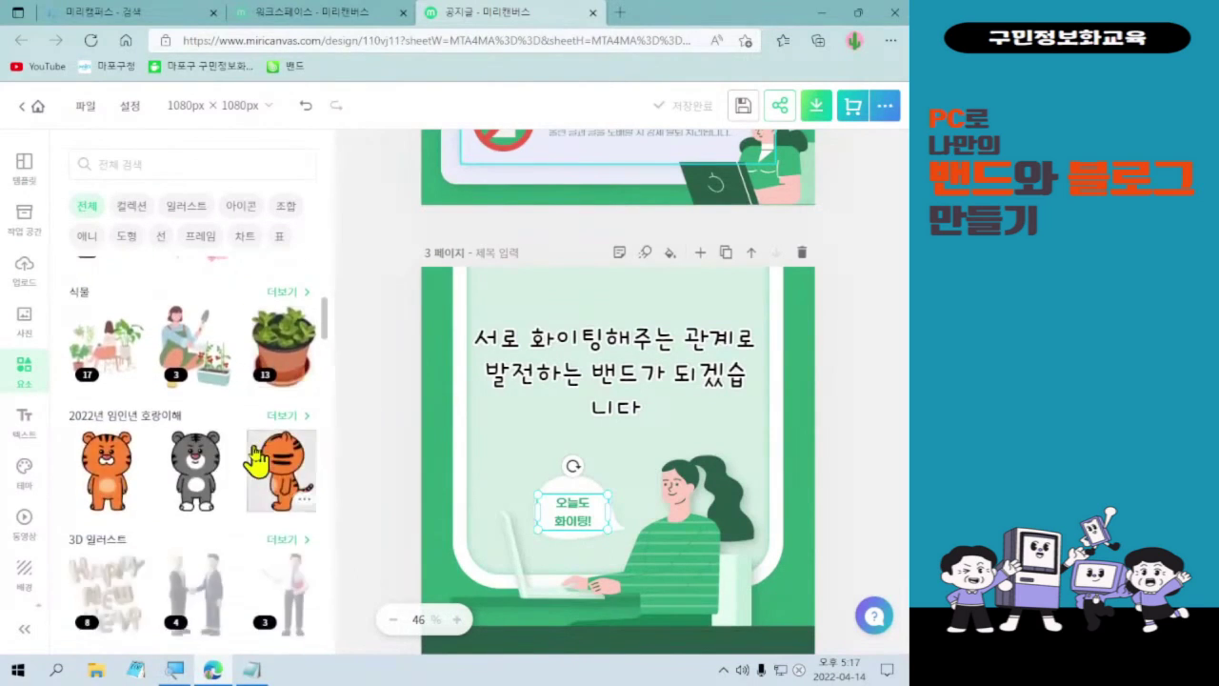
scroll(267, 443, down, 2)
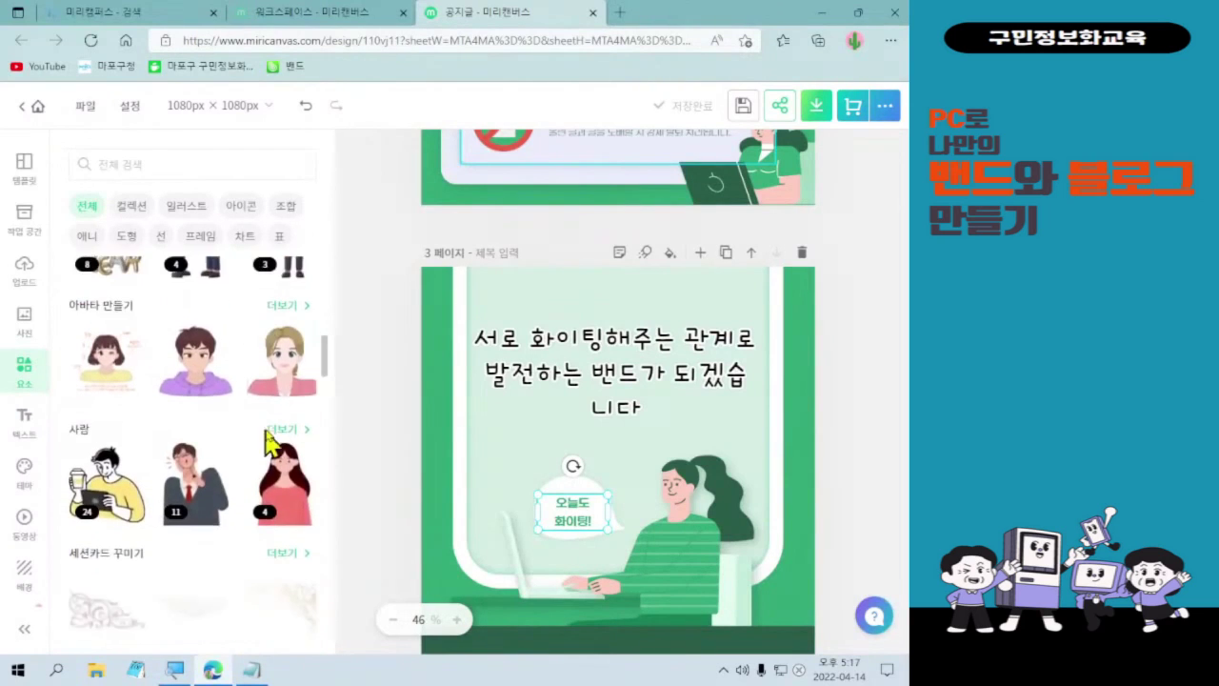
scroll(195, 446, down, 3)
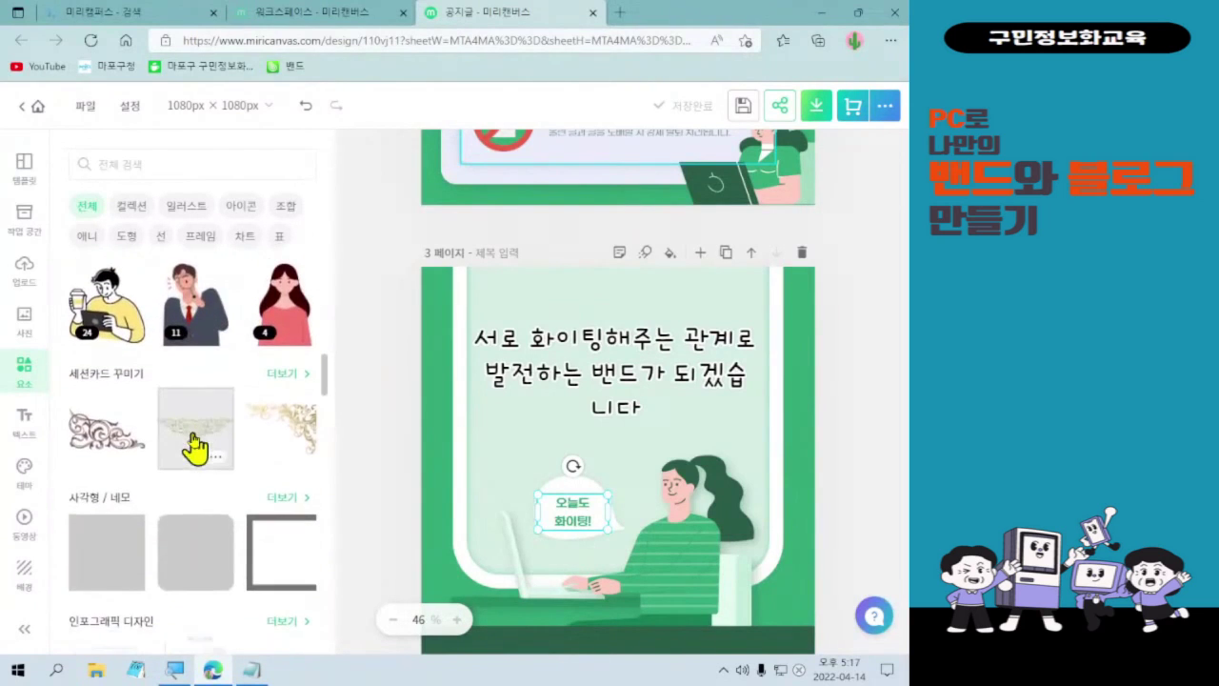
scroll(157, 411, down, 2)
scroll(157, 411, down, 4)
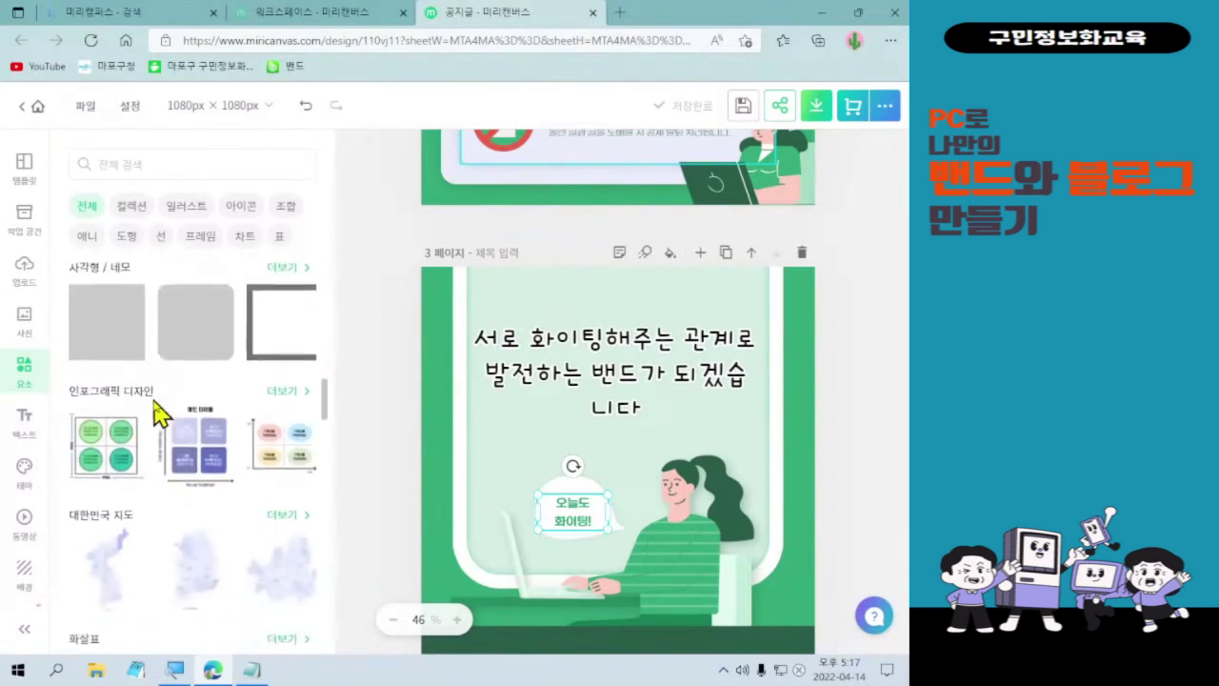
scroll(143, 442, down, 5)
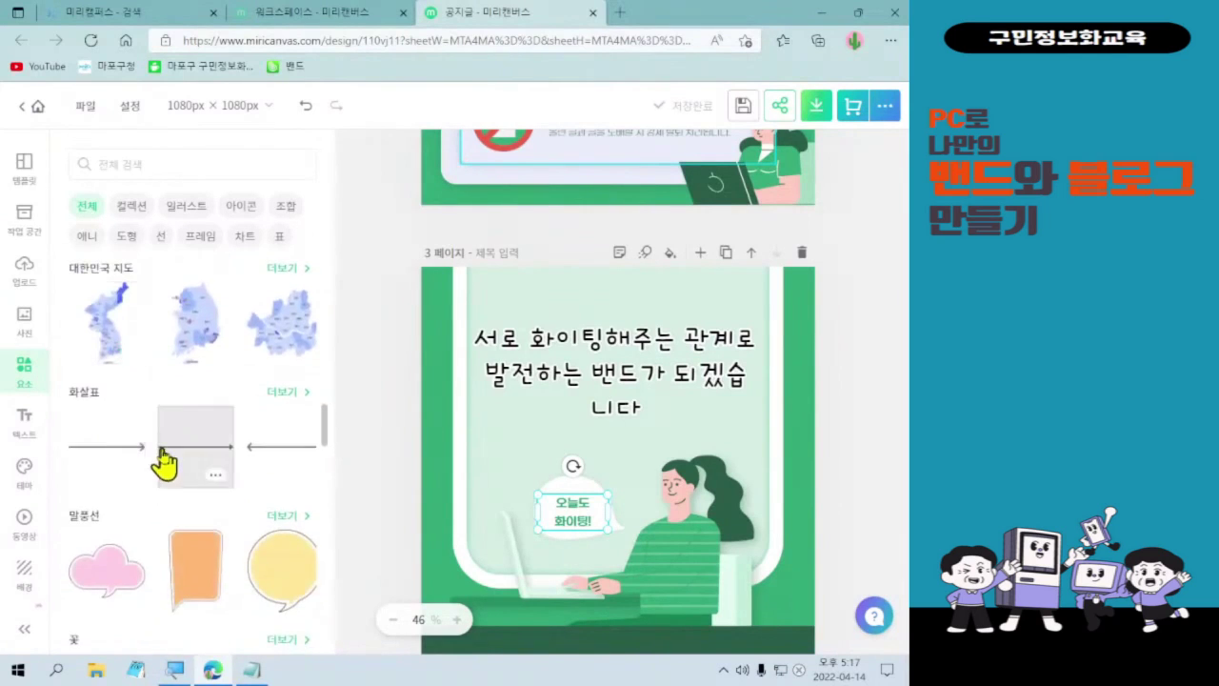
scroll(169, 510, down, 5)
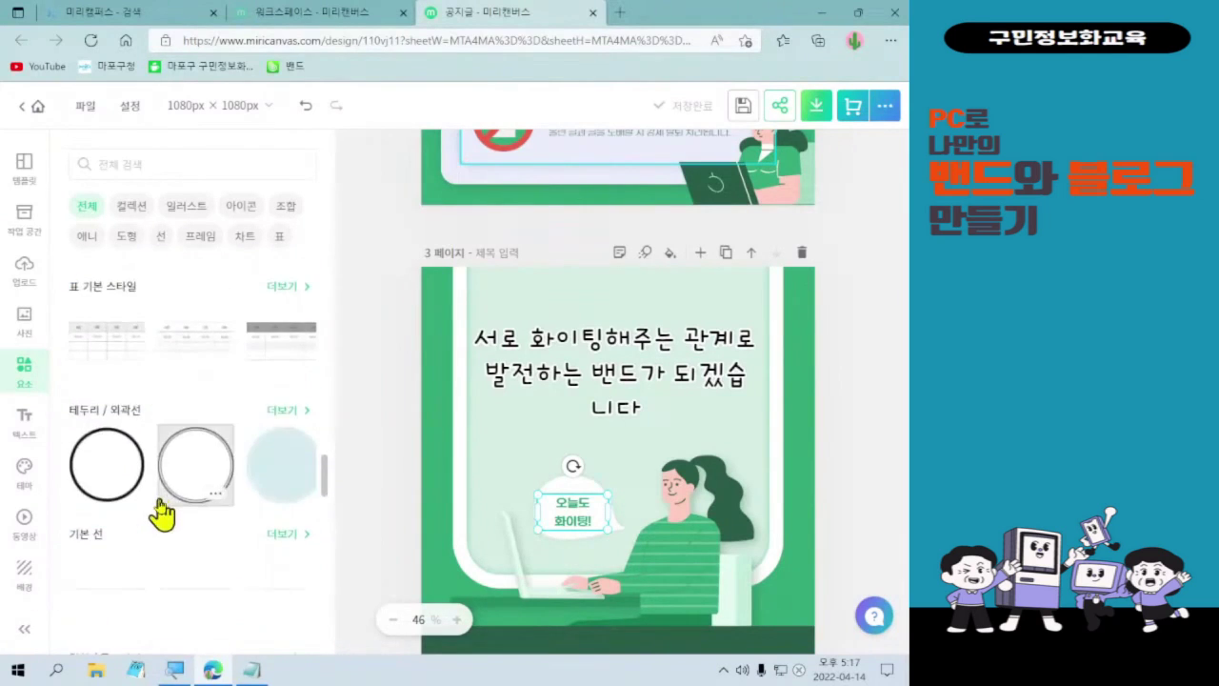
scroll(160, 512, down, 1)
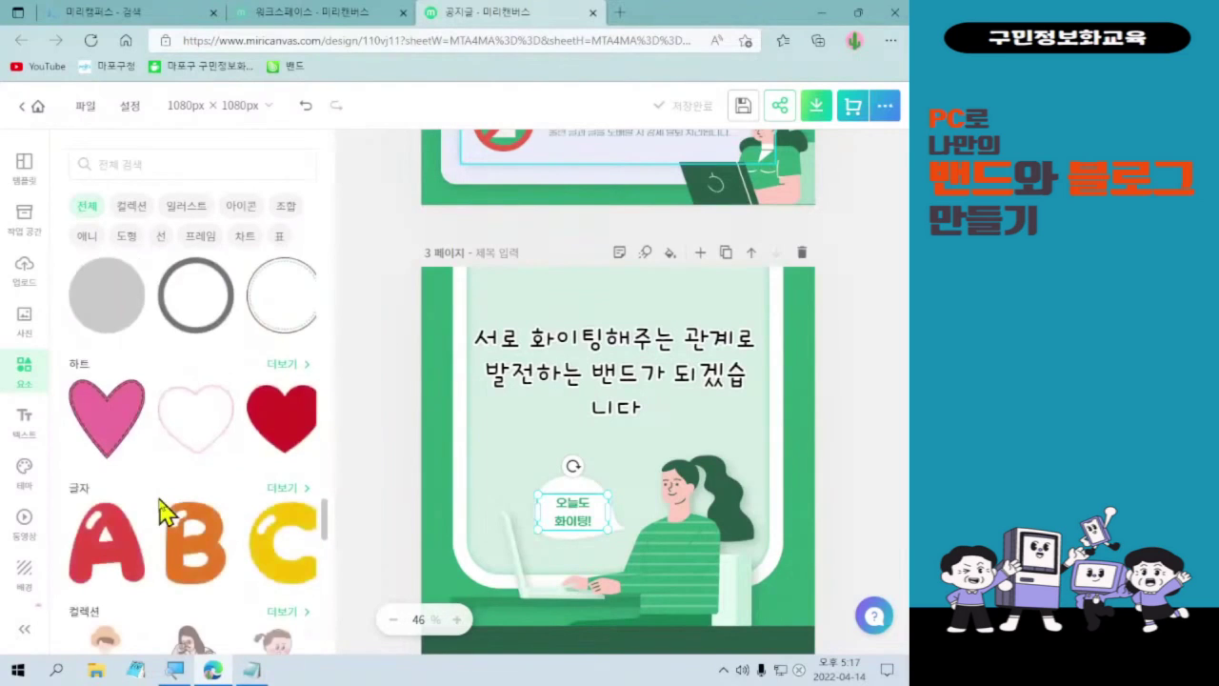
scroll(218, 476, up, 4)
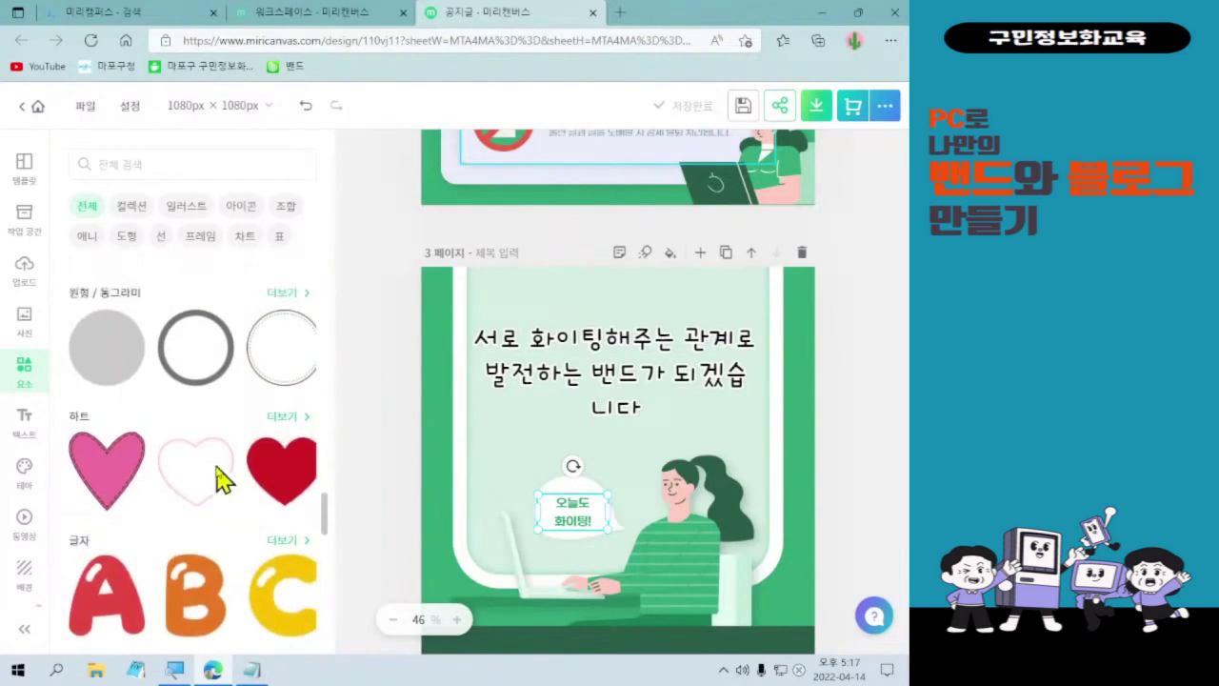
scroll(215, 466, down, 3)
scroll(217, 472, down, 1)
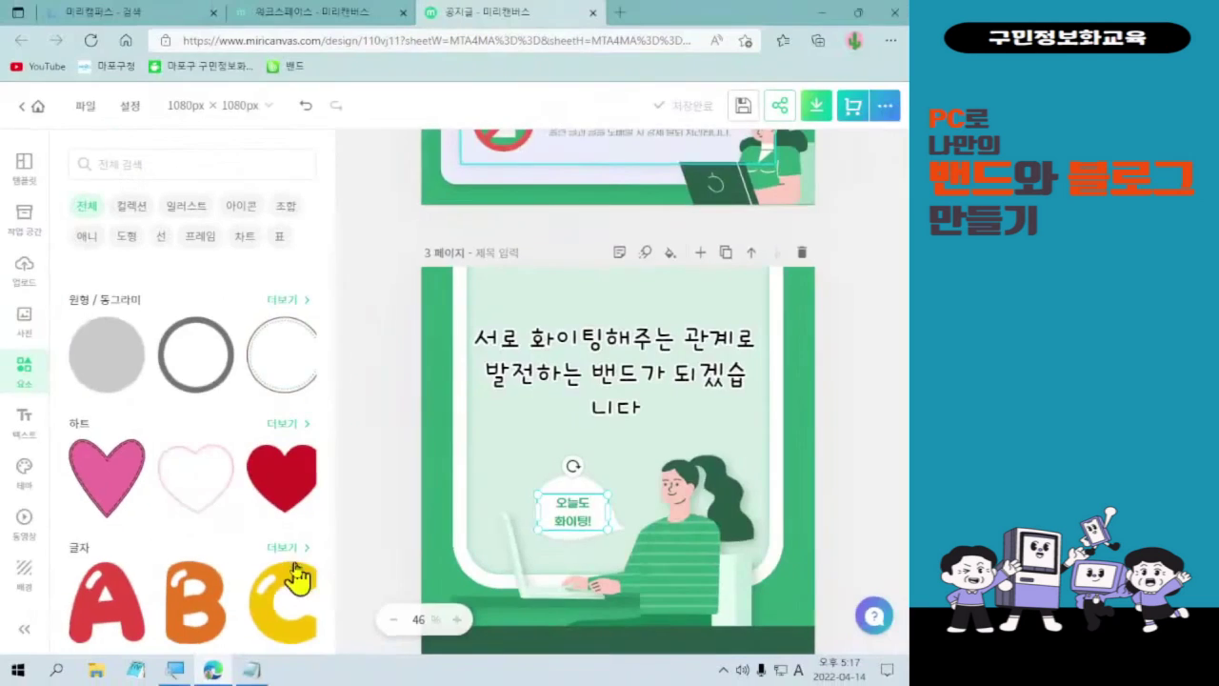
- Insert a finger-heart sticker from Hearts, shrink it and place it right after '니다'
click(291, 428)
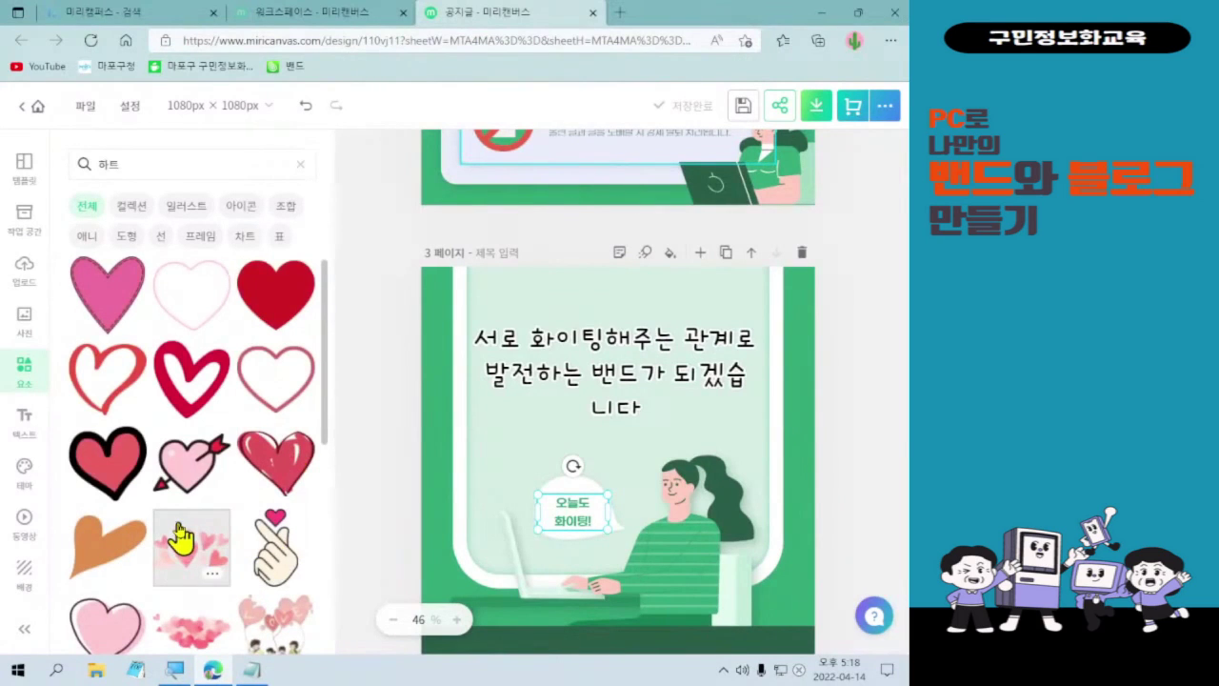
click(276, 562)
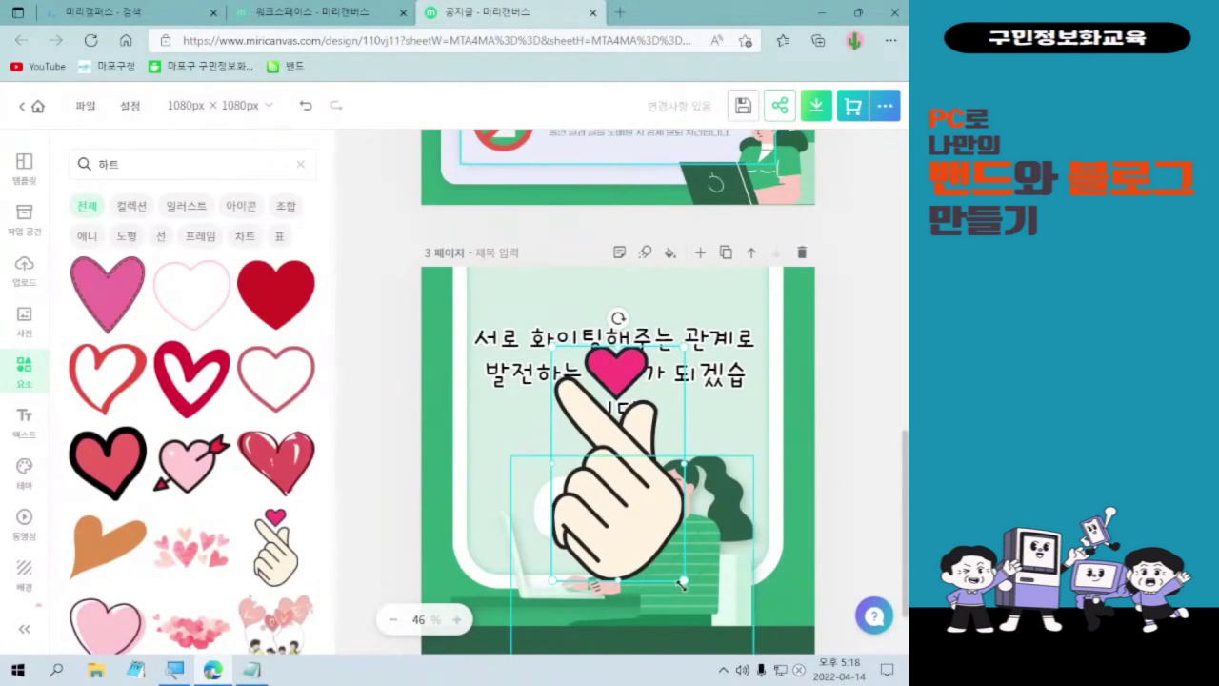
drag(682, 582, 586, 428)
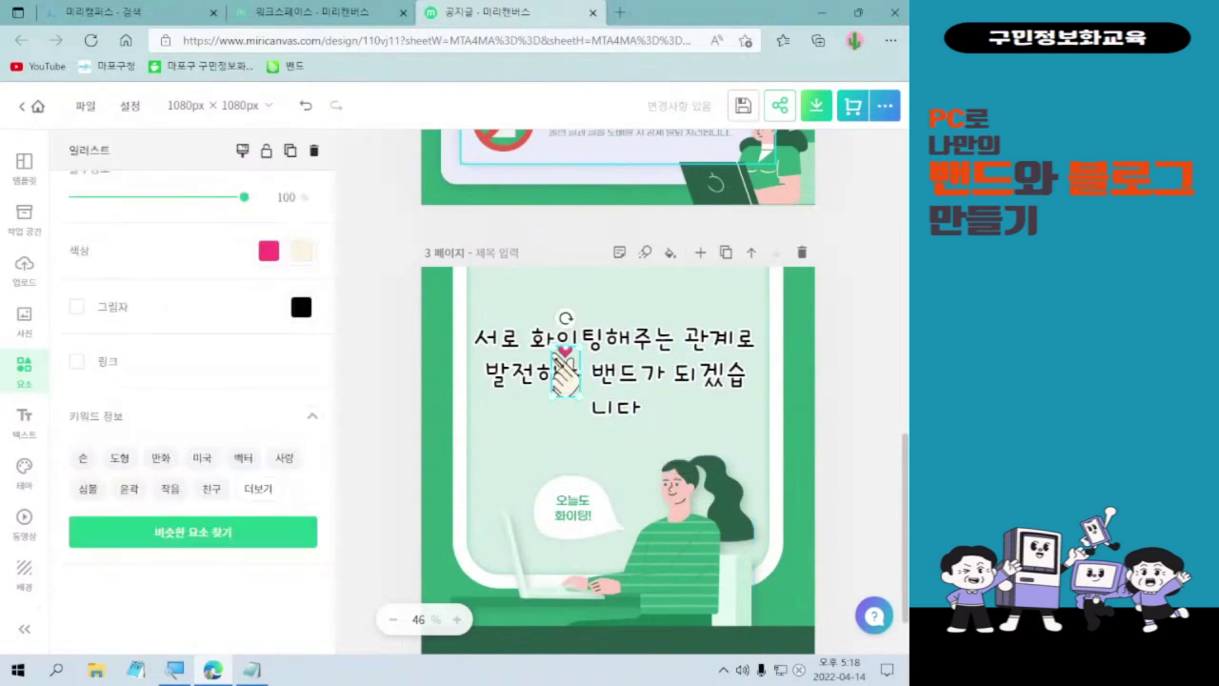
drag(565, 376, 661, 410)
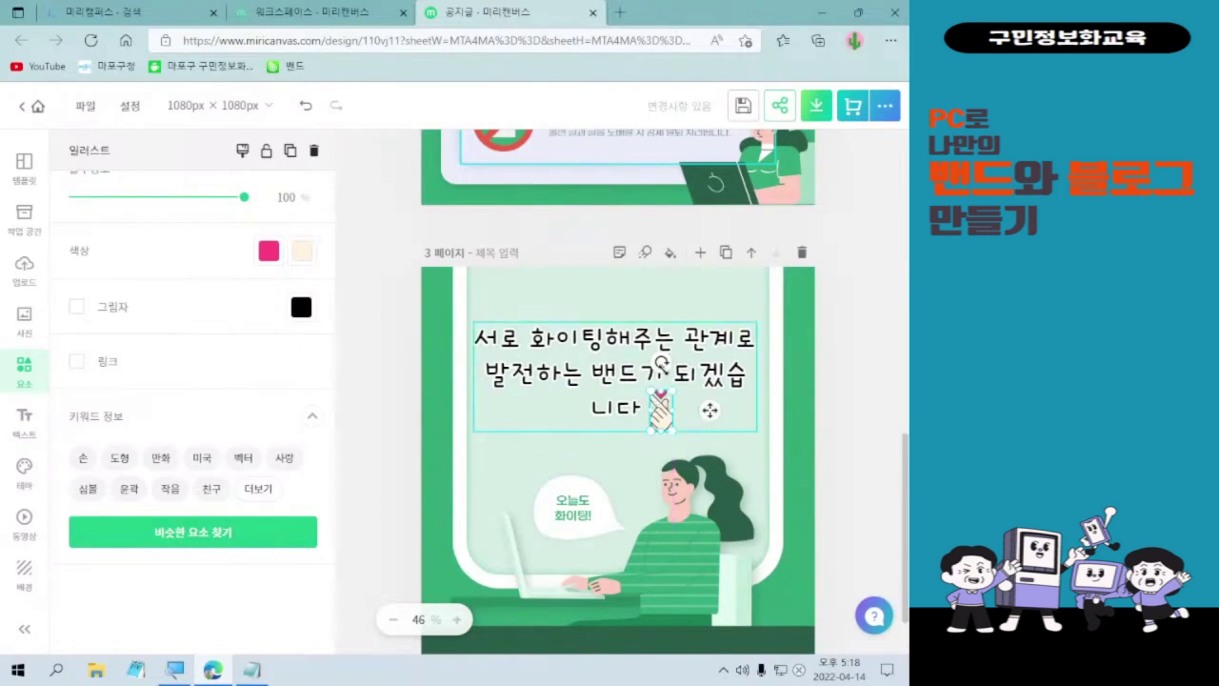
click(675, 370)
- Break the page 3 message after '밴드가' so '되겠습니다' starts its own line
double_click(672, 370)
click(675, 374)
key(Delete)
key(Return)
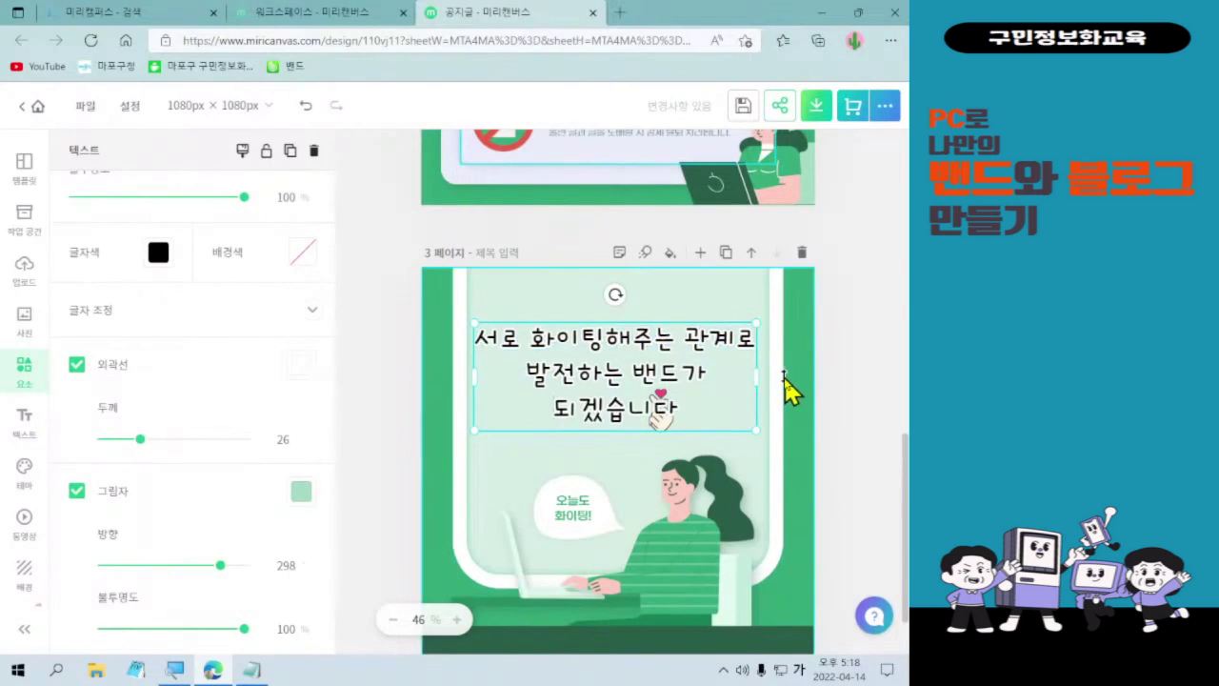
- Move the finger-heart sticker so it sits just after '되겠습니다'
click(662, 412)
drag(653, 412, 691, 408)
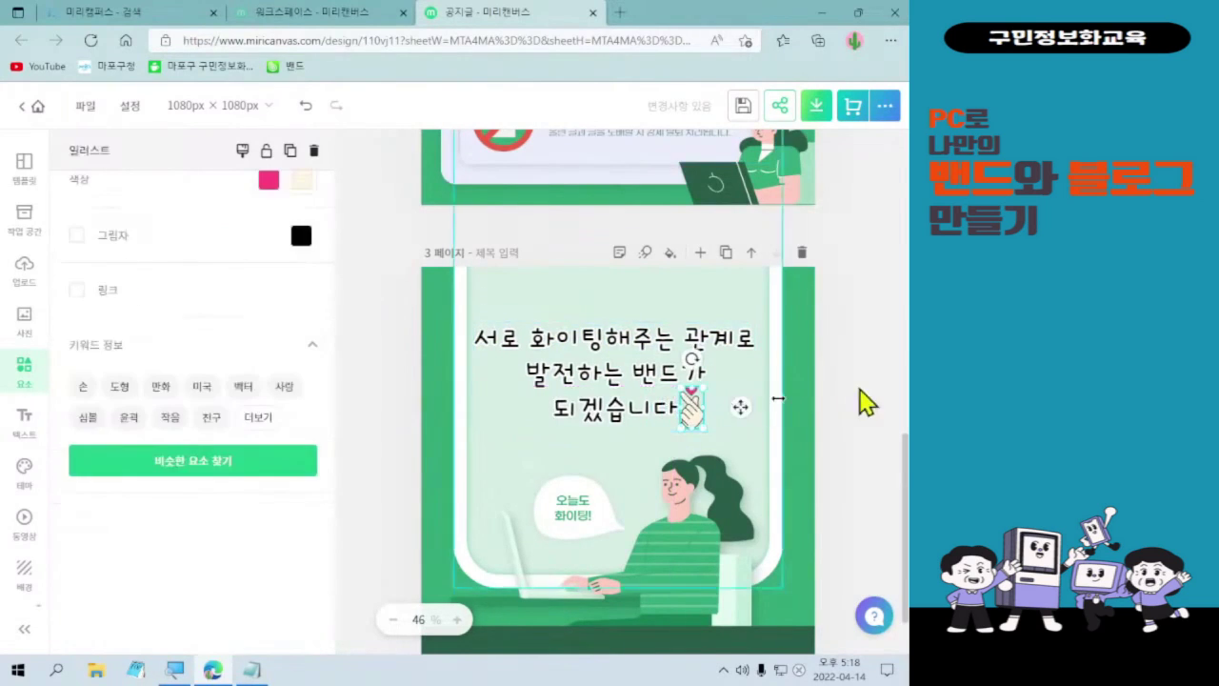
click(830, 408)
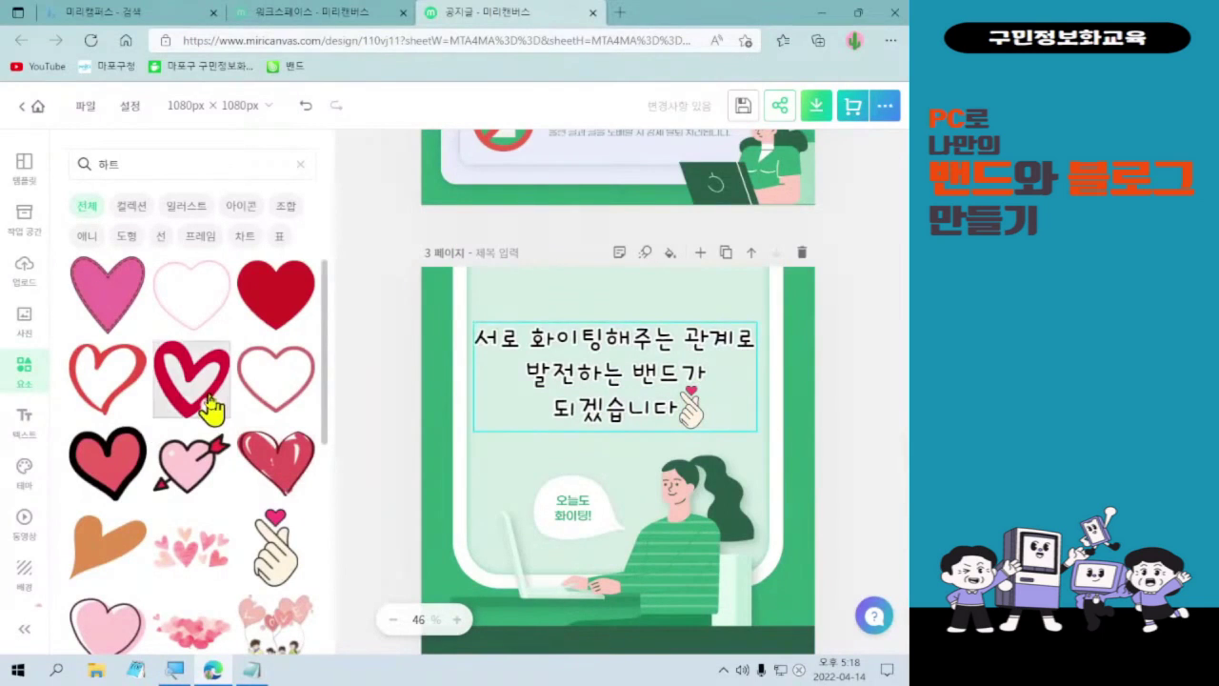
click(879, 389)
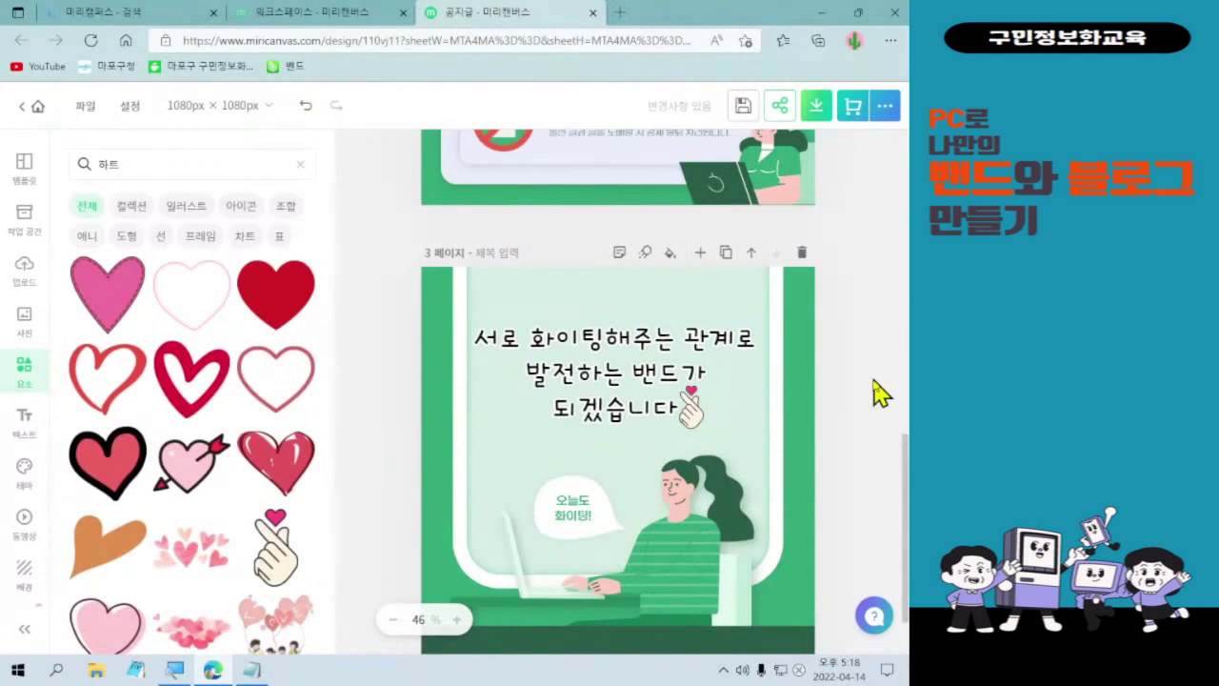
scroll(172, 495, down, 2)
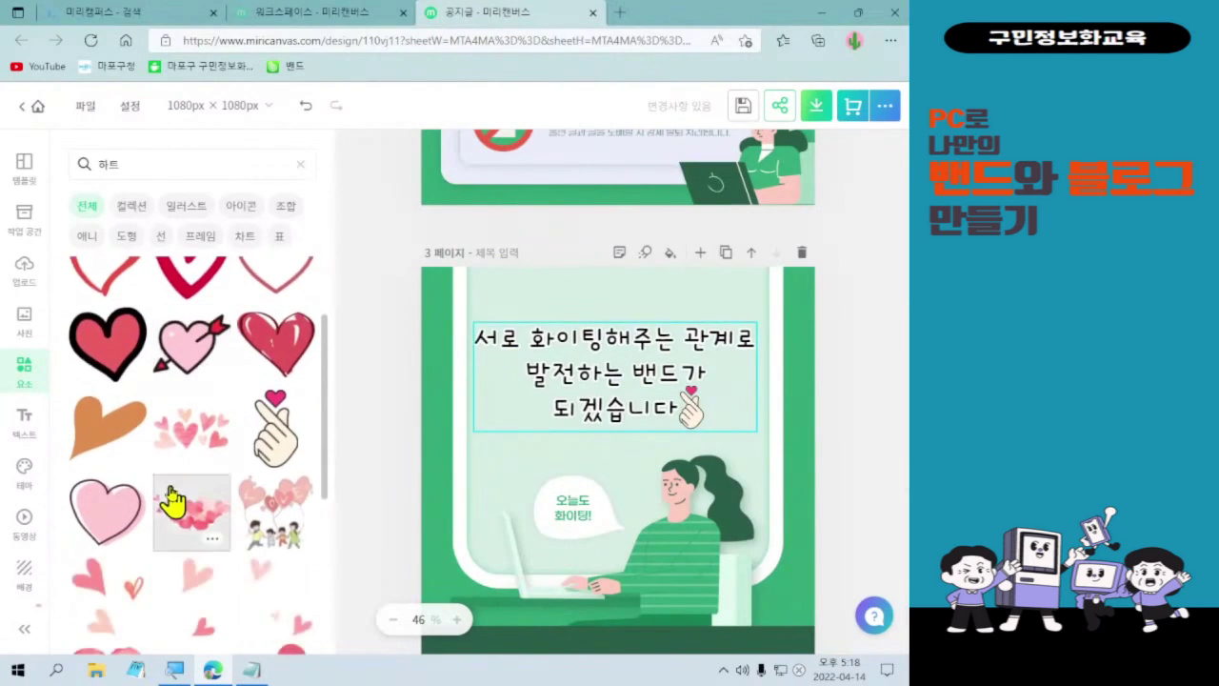
scroll(171, 497, down, 2)
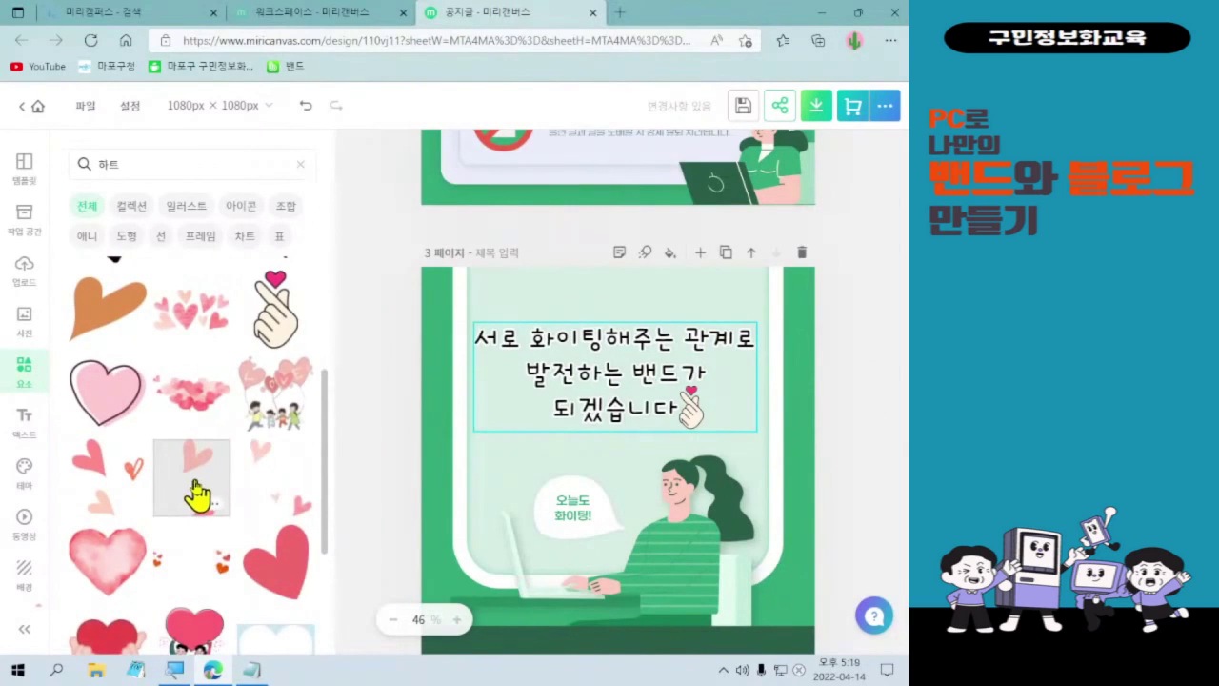
- Insert the two pink hearts sticker, shrink it, and place it beside the woman's hair on page 3
click(197, 494)
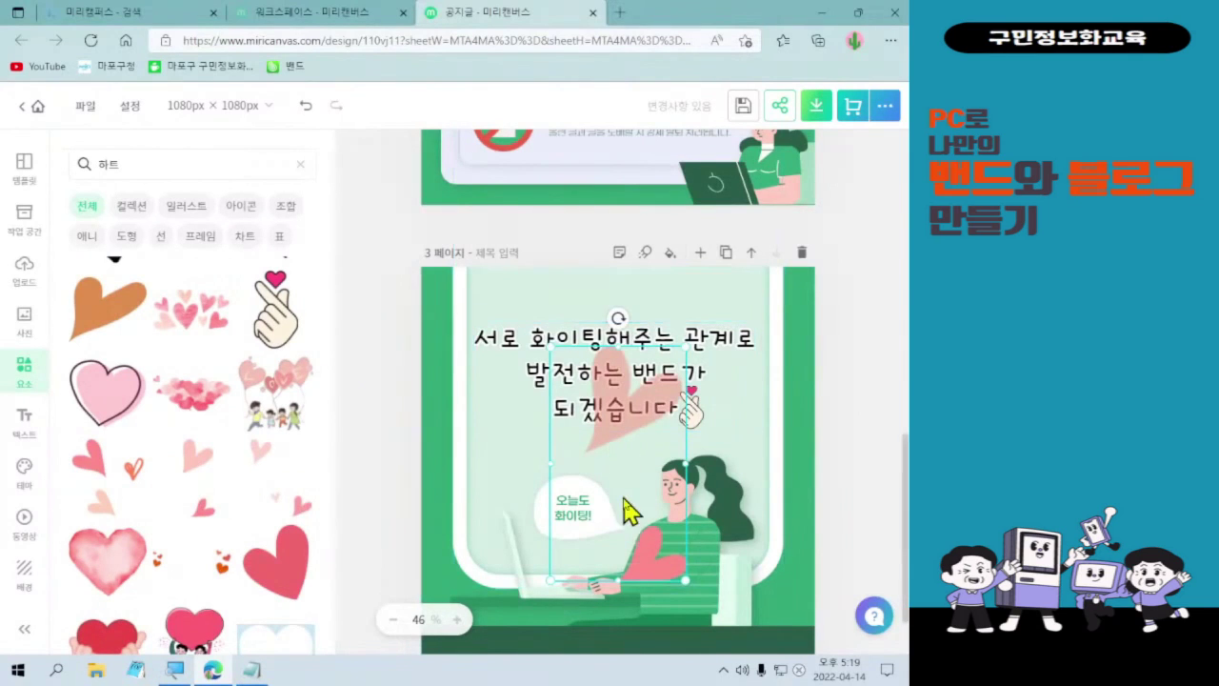
drag(685, 579, 606, 431)
drag(562, 367, 744, 442)
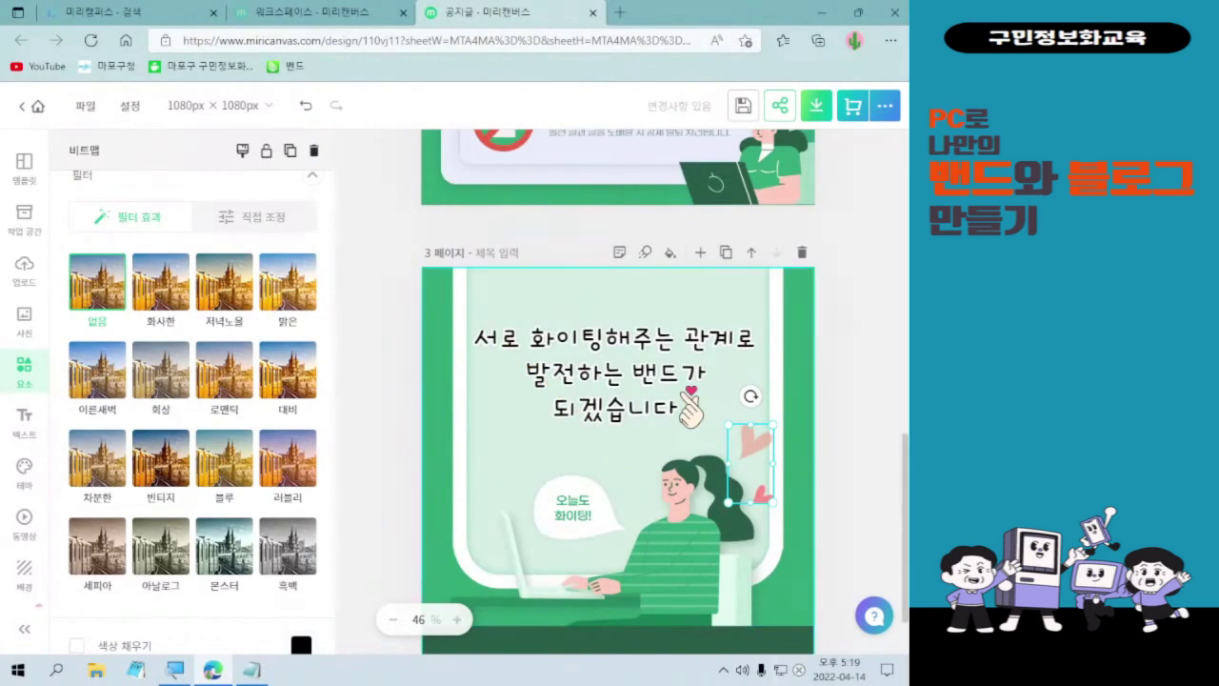
drag(759, 470, 754, 474)
click(830, 467)
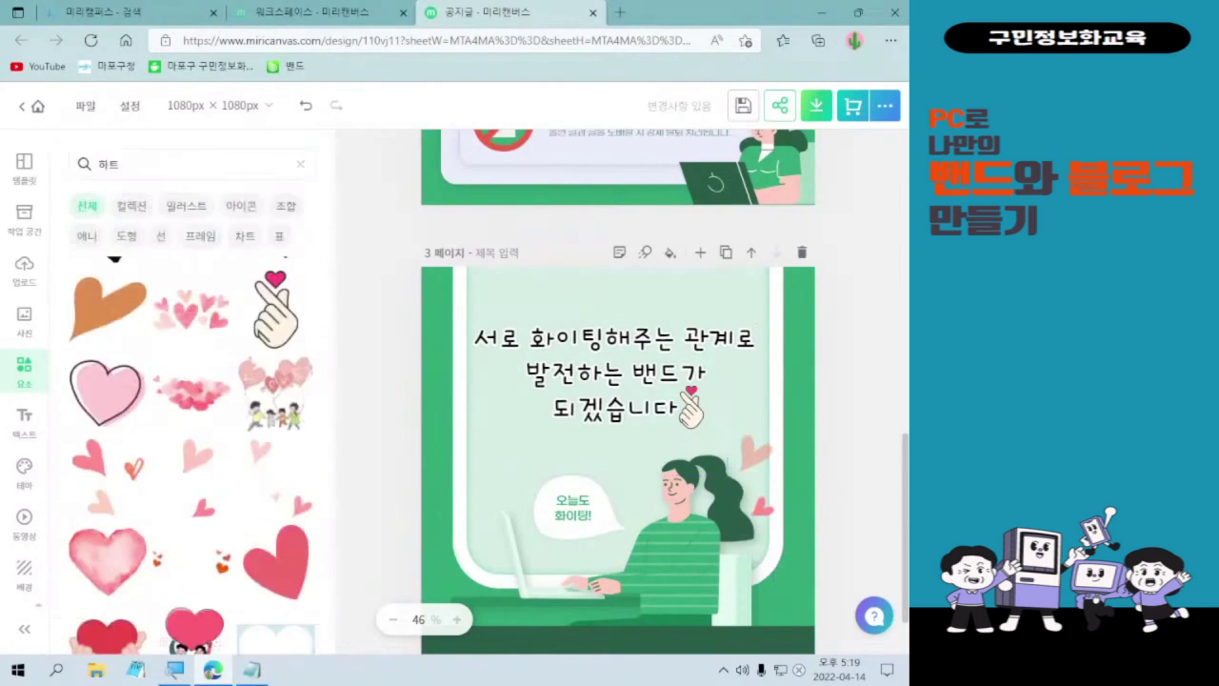
- Narrow the heart search results to icons, then clear the '하트' search term
scroll(176, 569, down, 4)
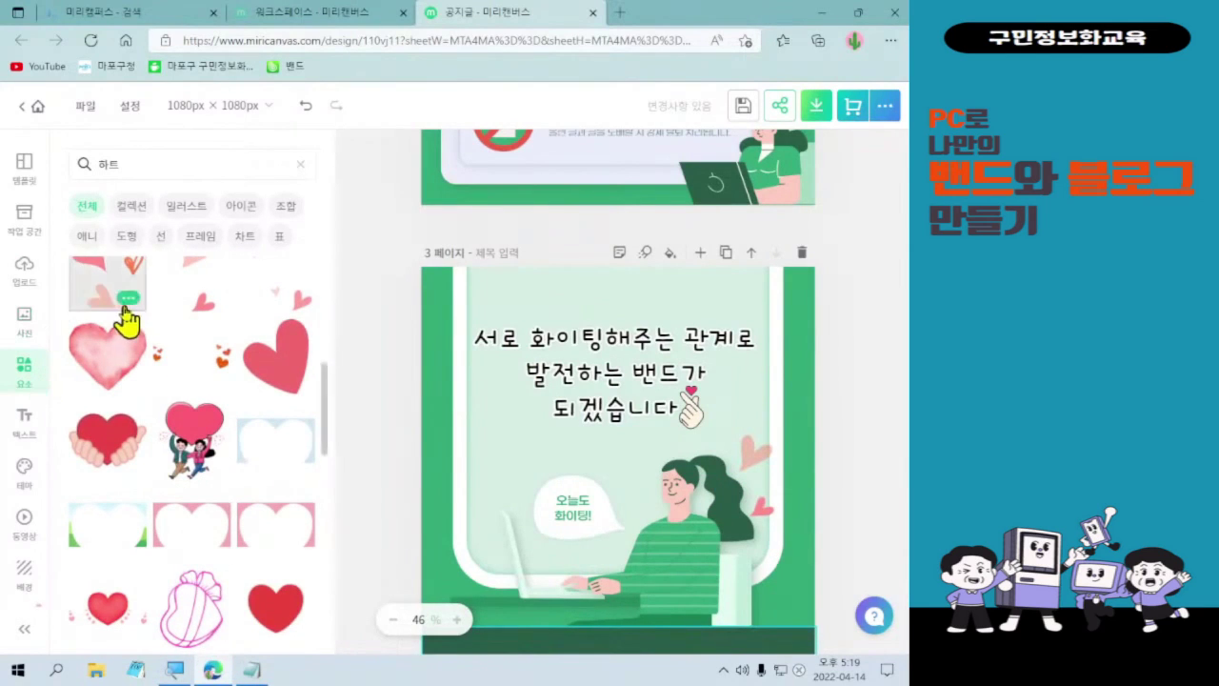
scroll(122, 324, up, 5)
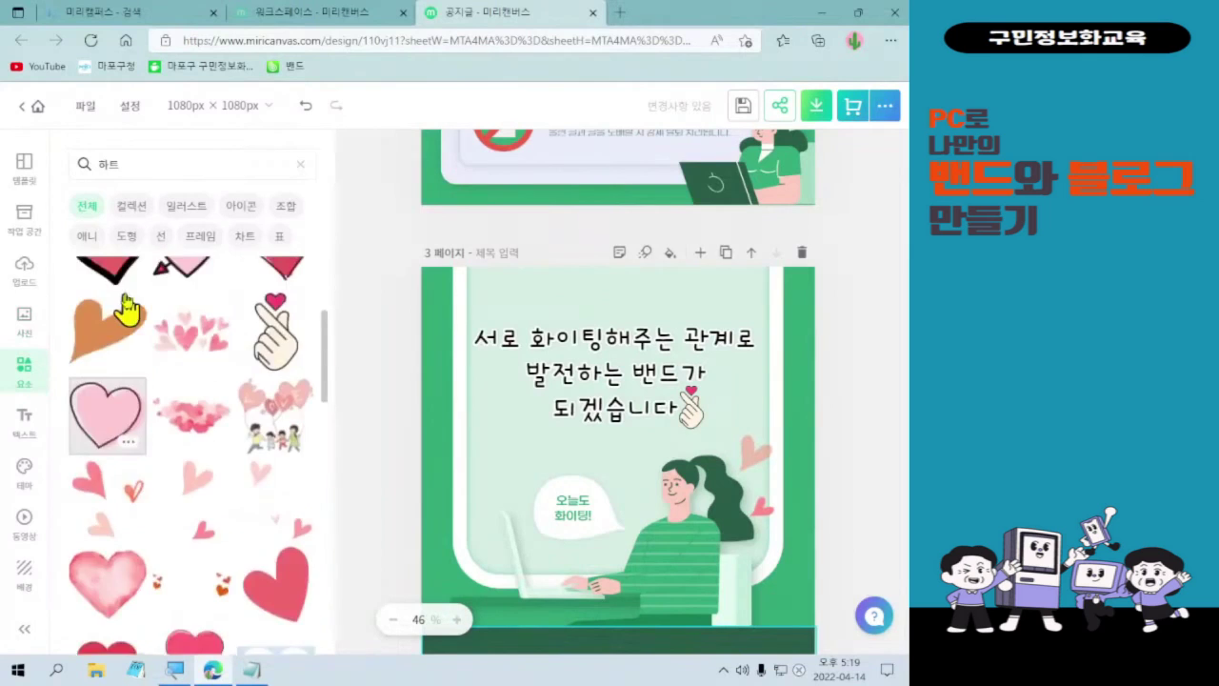
click(255, 207)
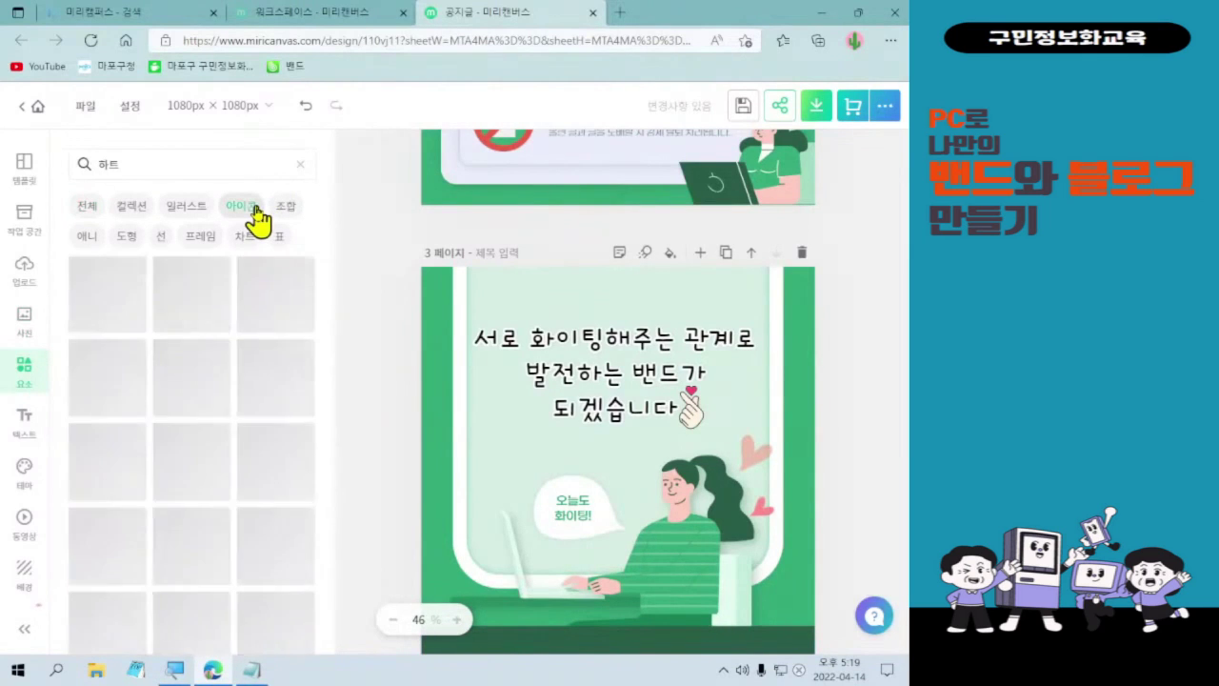
click(300, 163)
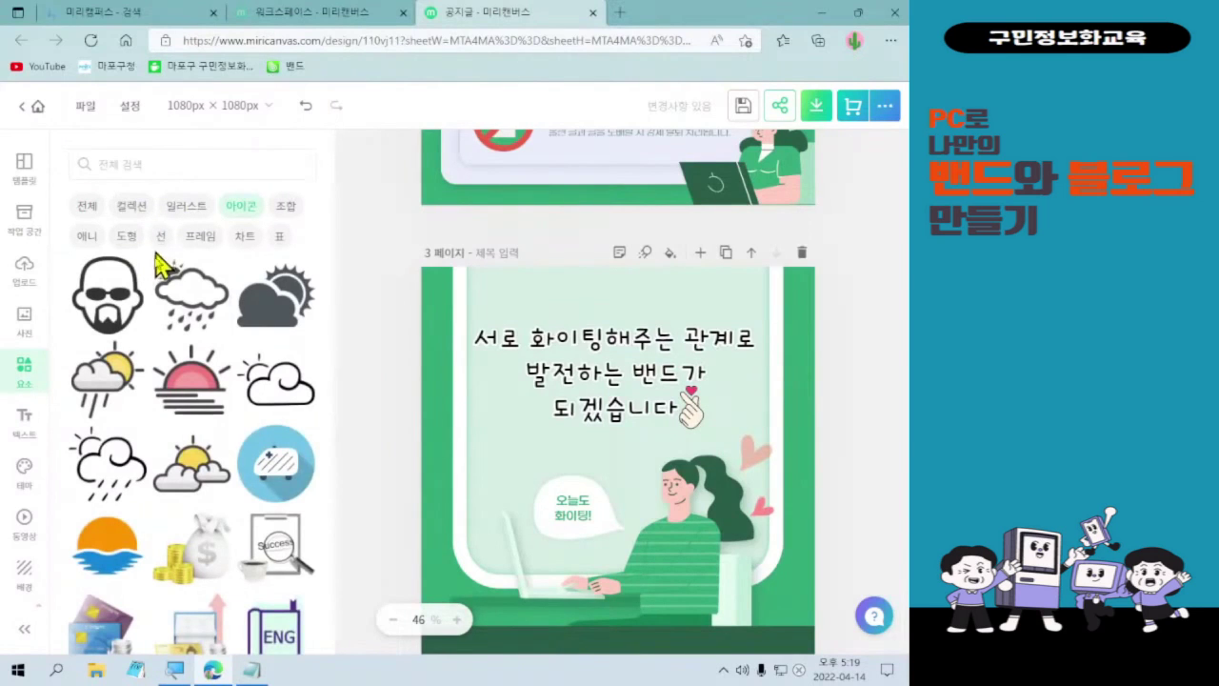
scroll(157, 514, down, 3)
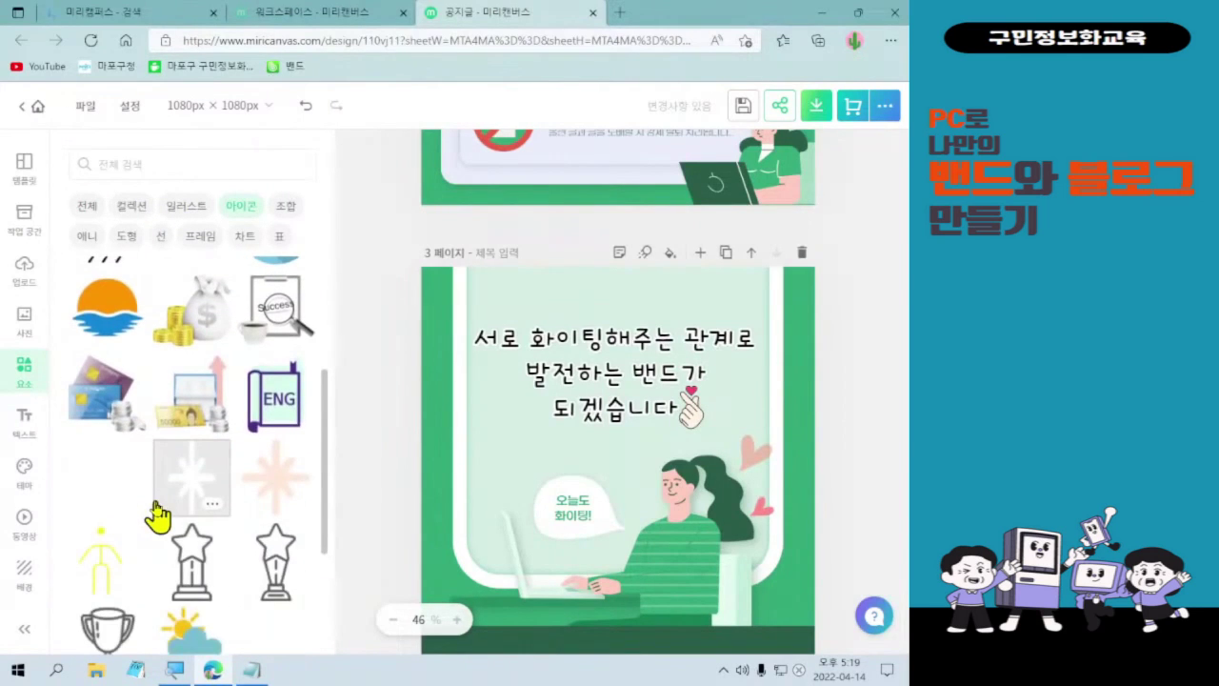
scroll(154, 490, up, 3)
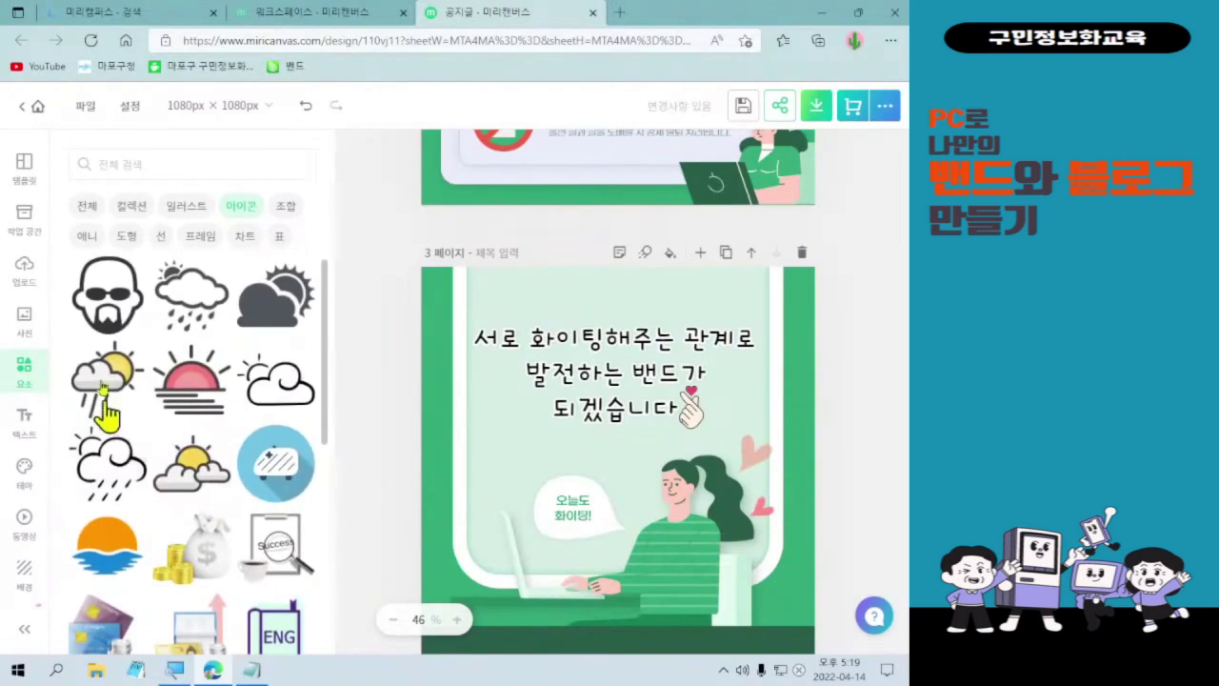
click(169, 161)
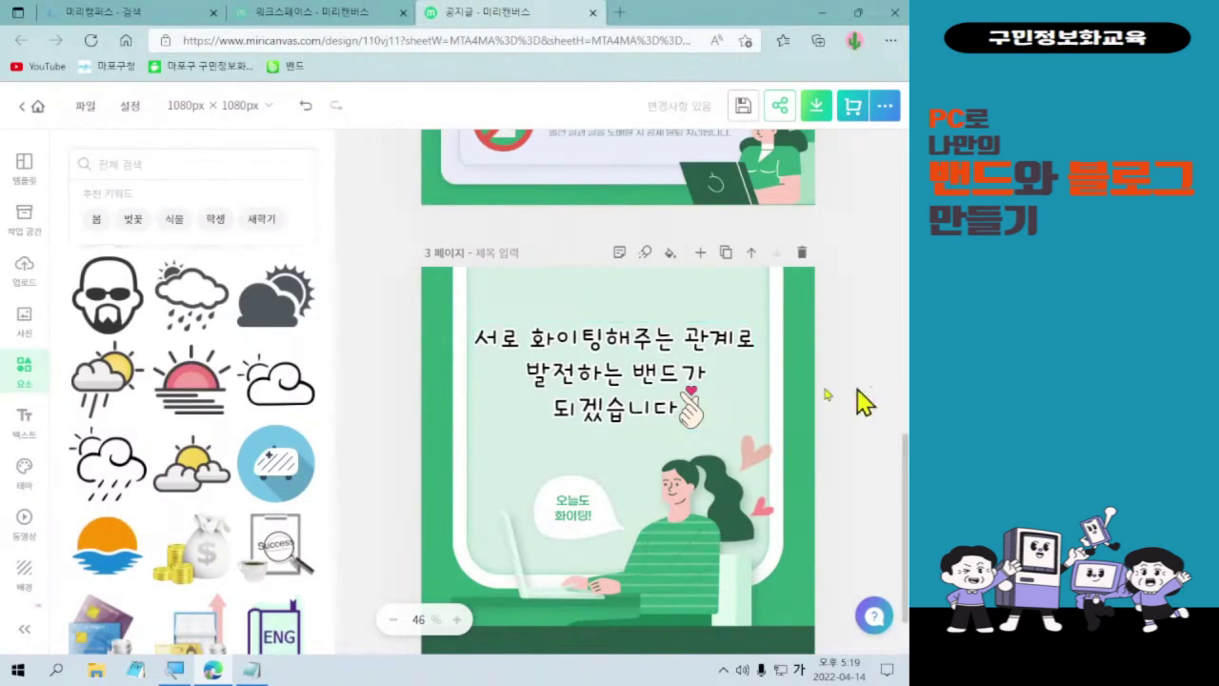
click(115, 159)
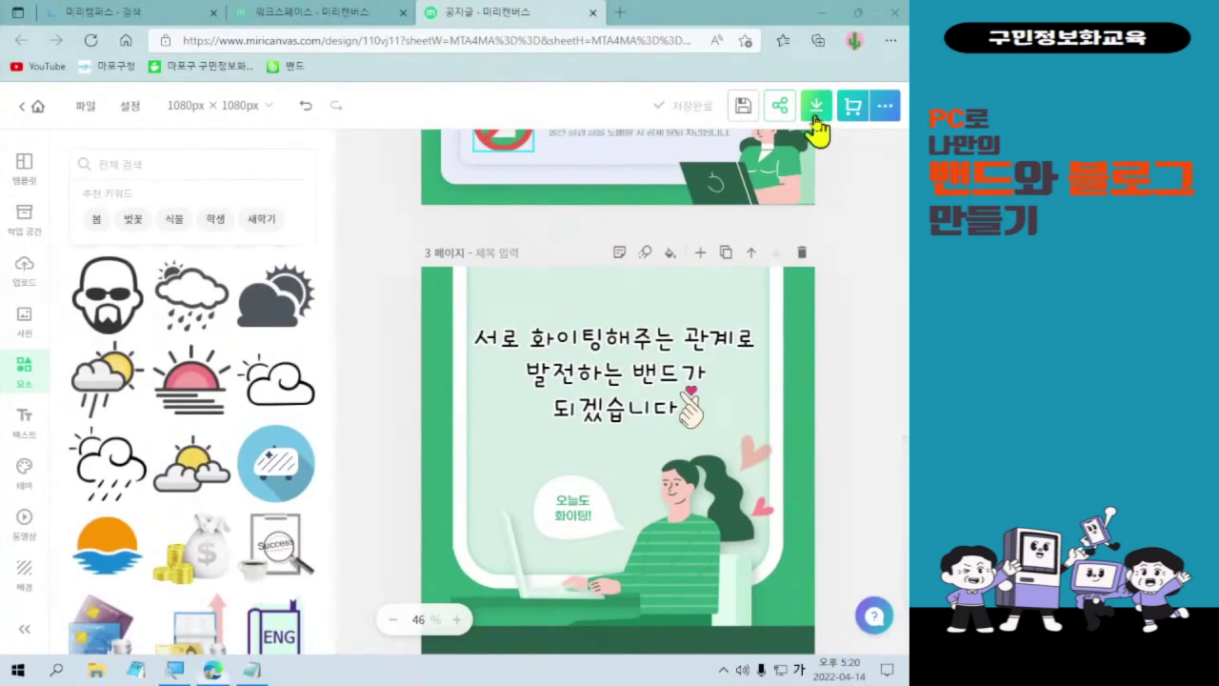
- Download all pages (1~3) as PNG with 빠른 다운로드, then minimize the browser
click(816, 106)
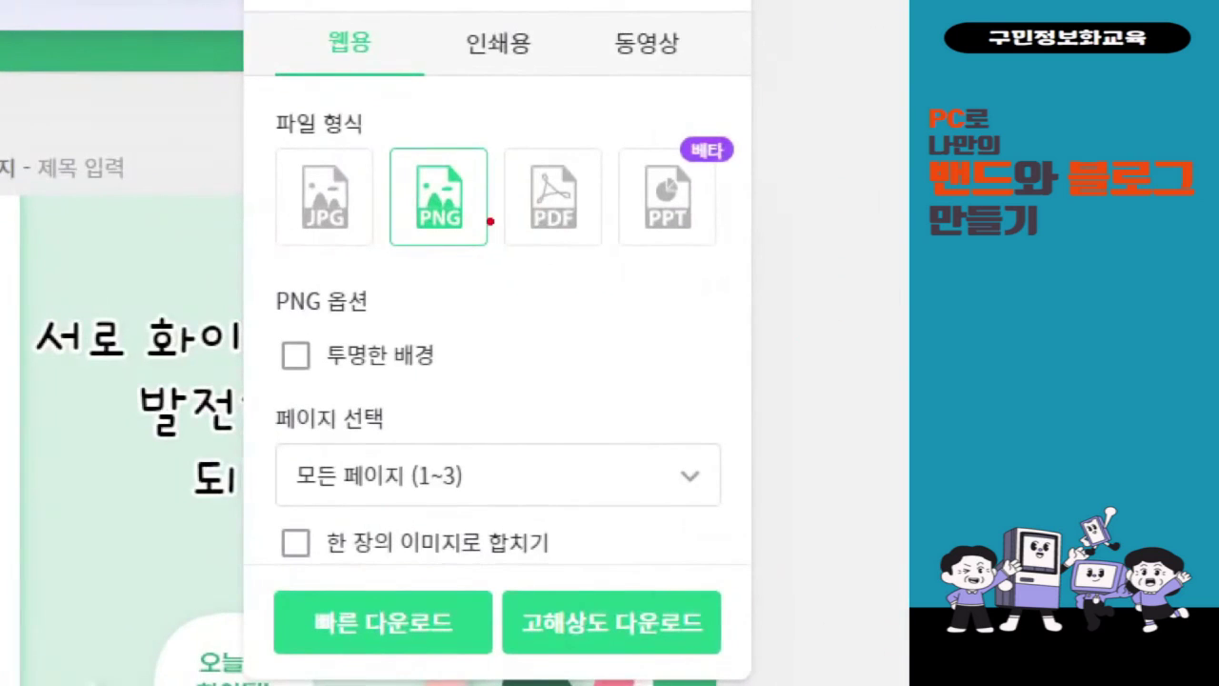
drag(260, 143, 495, 263)
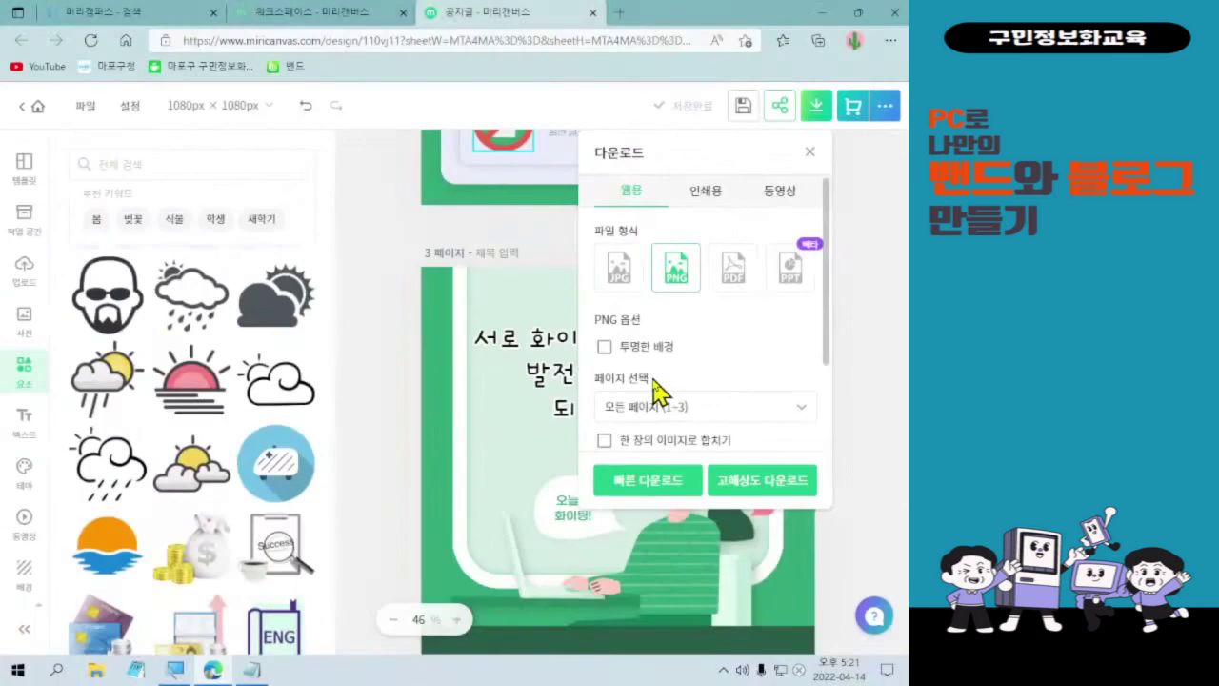
click(643, 481)
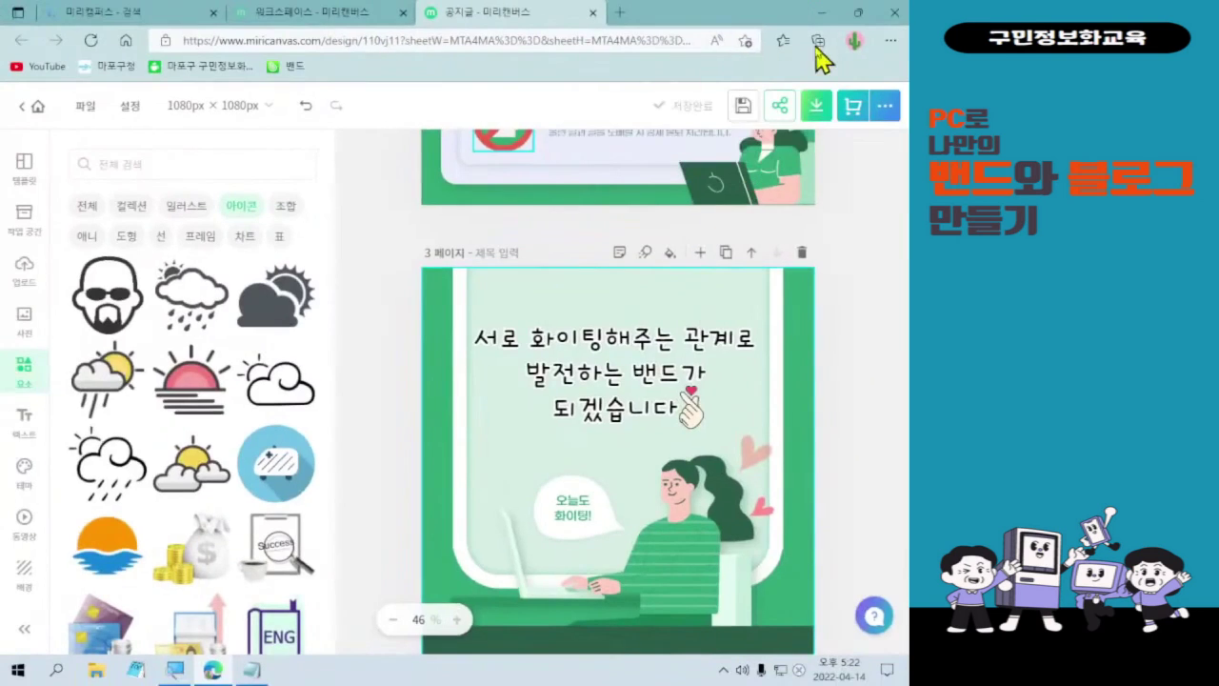
click(731, 27)
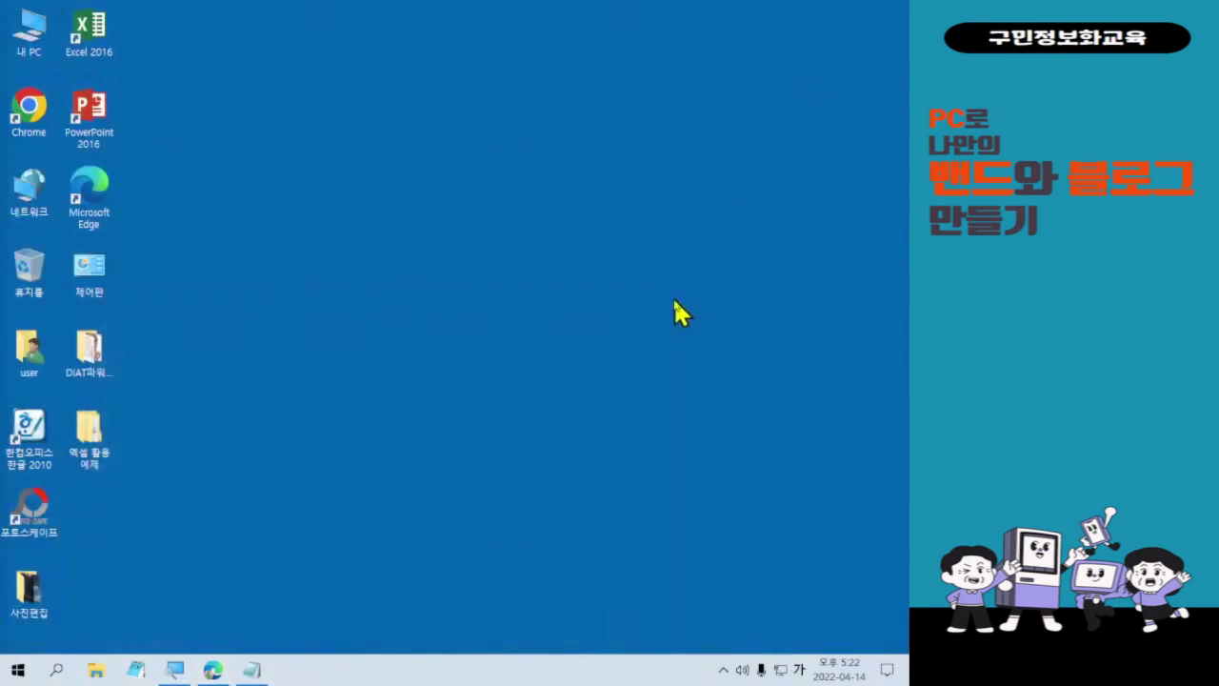
- Open the Downloads folder in File Explorer and find the 공지글 zip
key(Hangul)
click(31, 43)
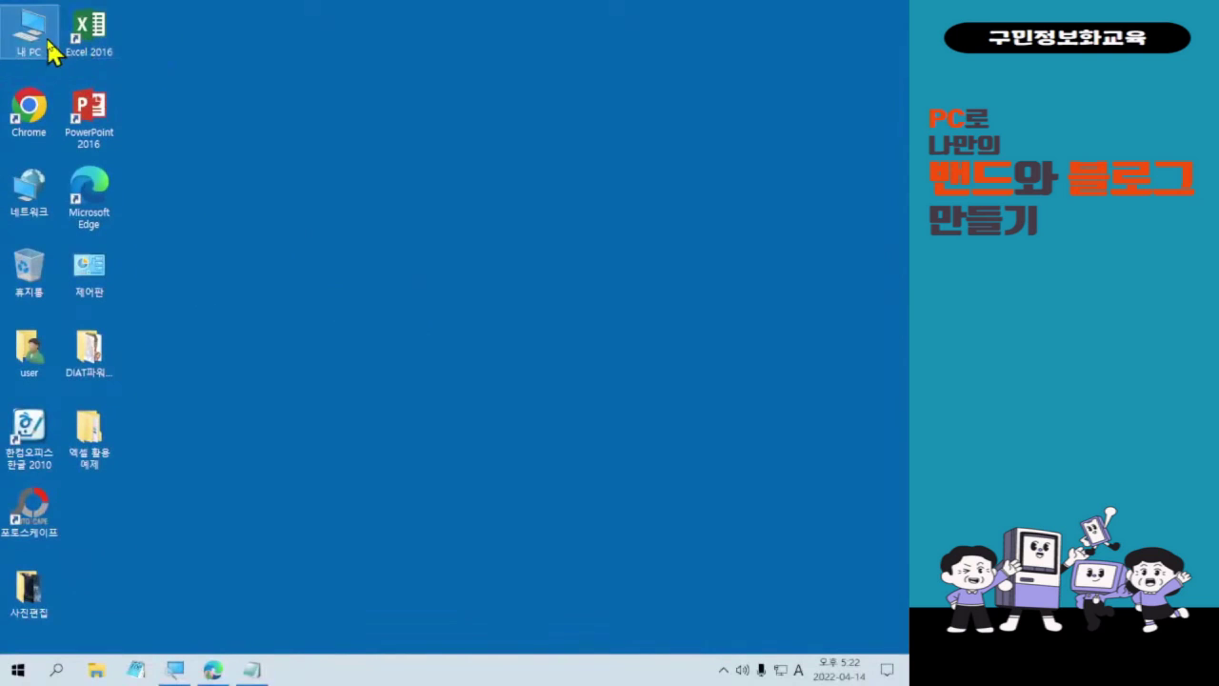
key(super+e)
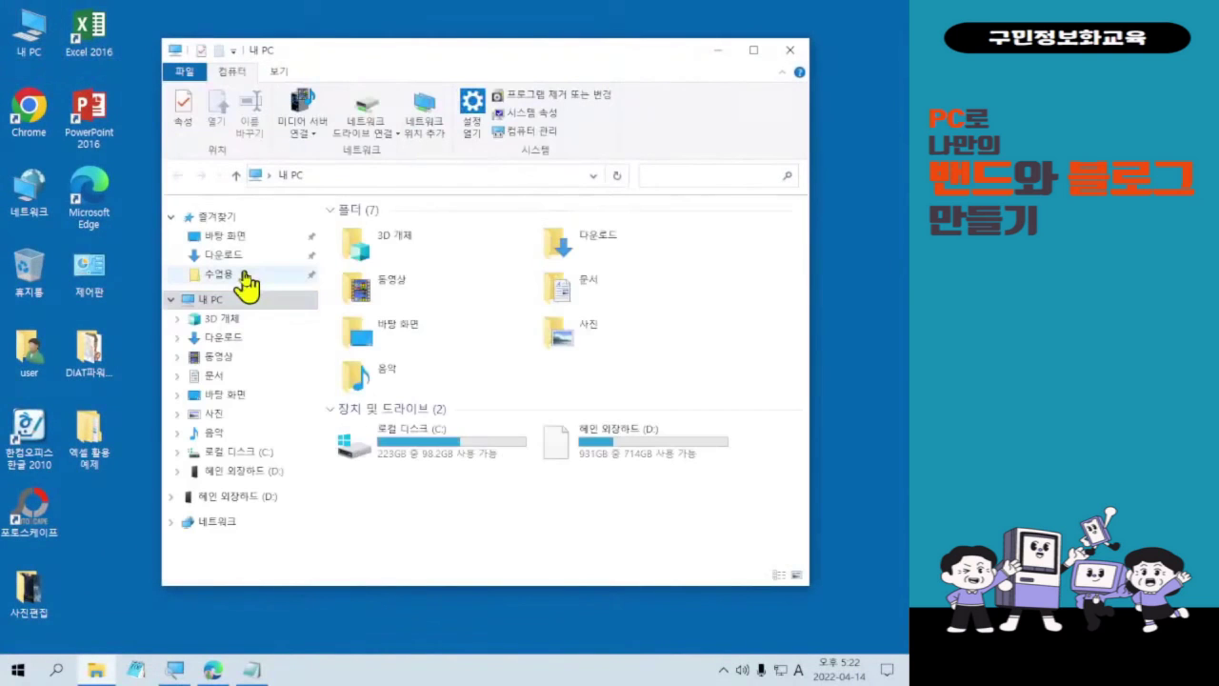
click(243, 259)
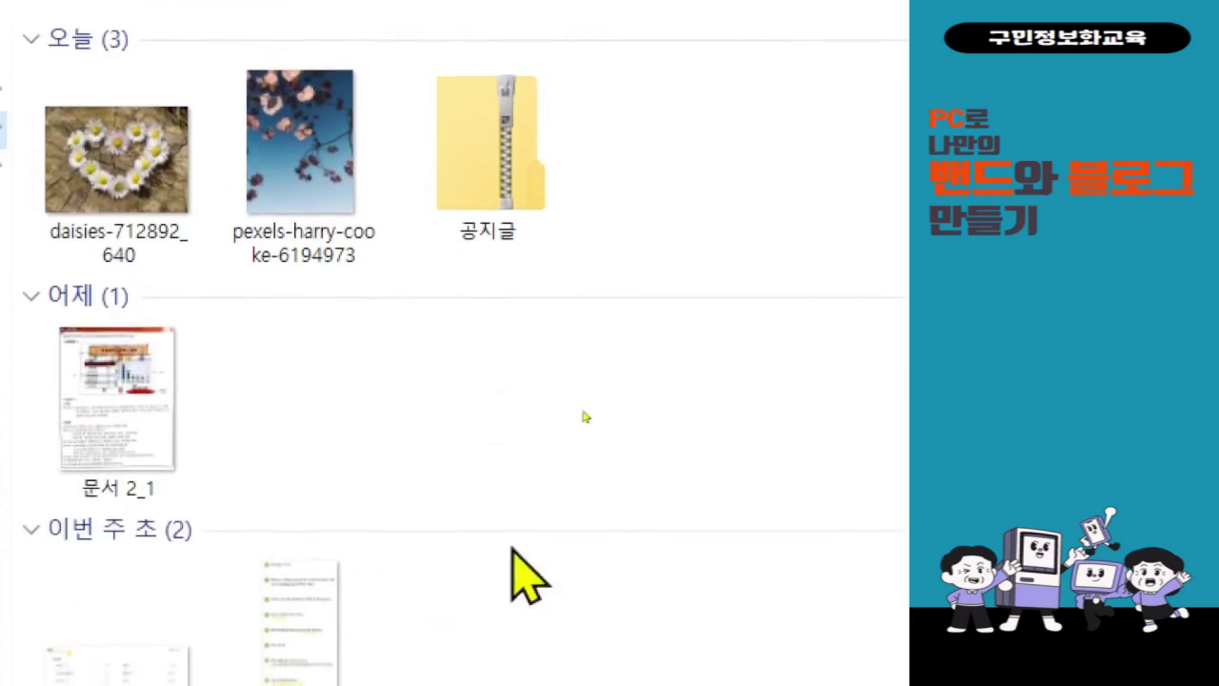
double_click(527, 183)
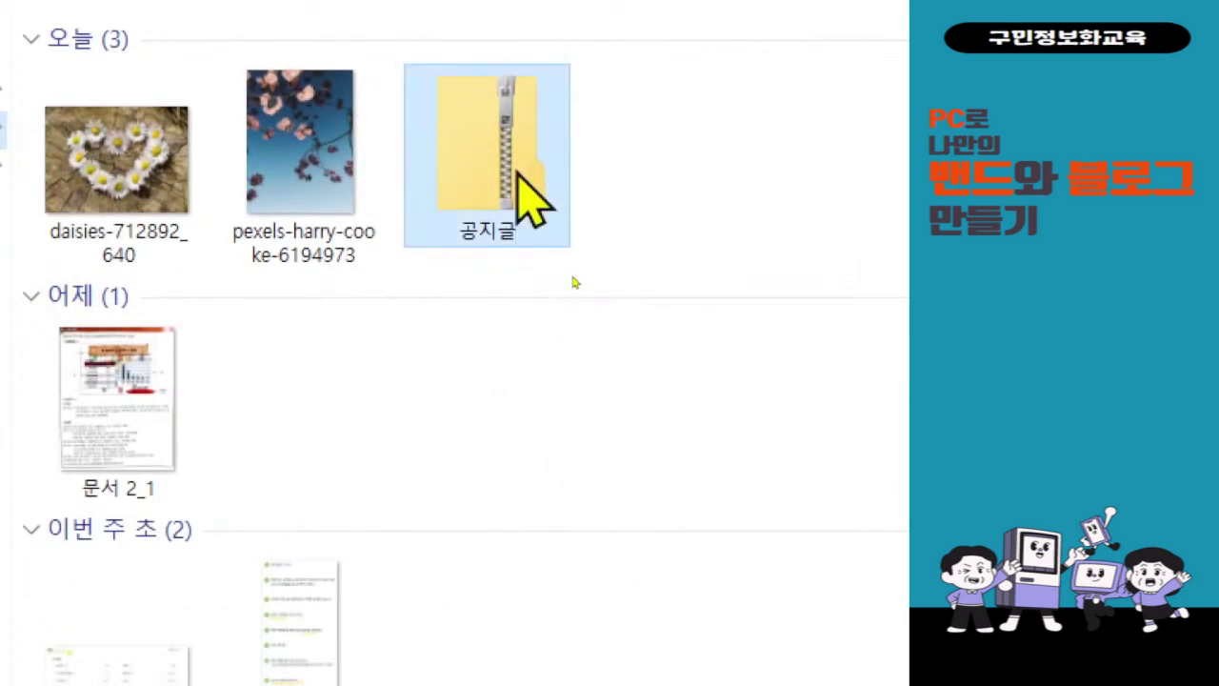
right_click(517, 170)
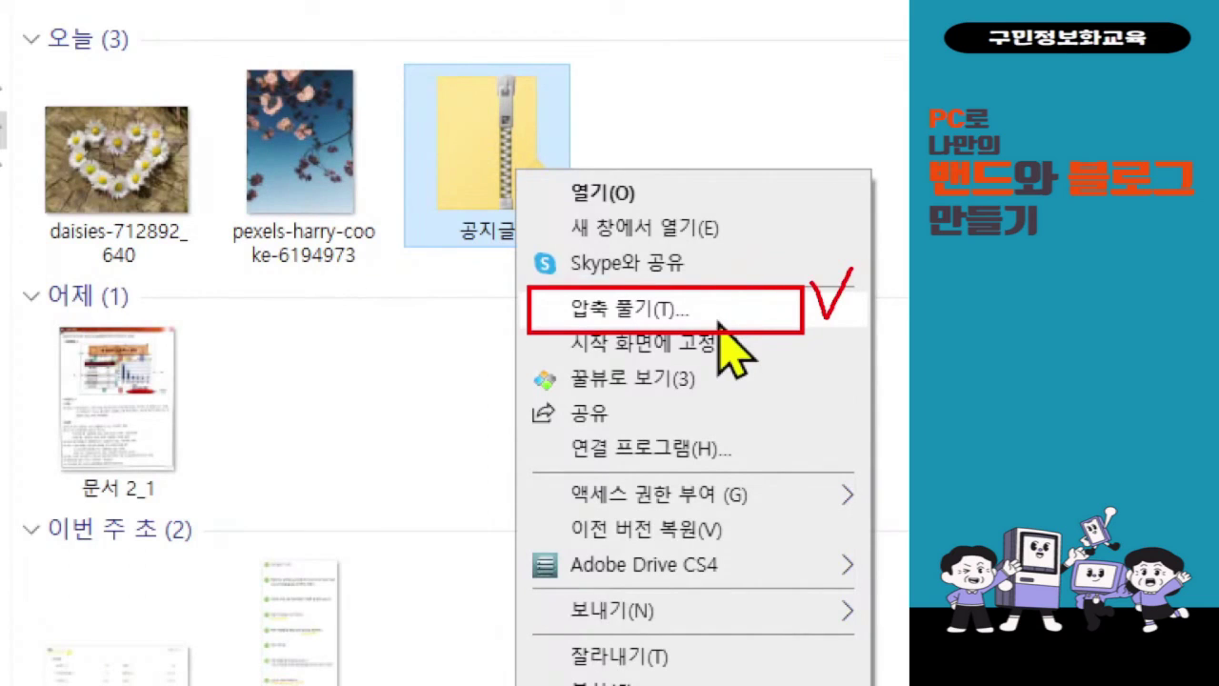
- Extract the 공지글 zip to the default 공지글 folder in Downloads and select image 001
click(719, 314)
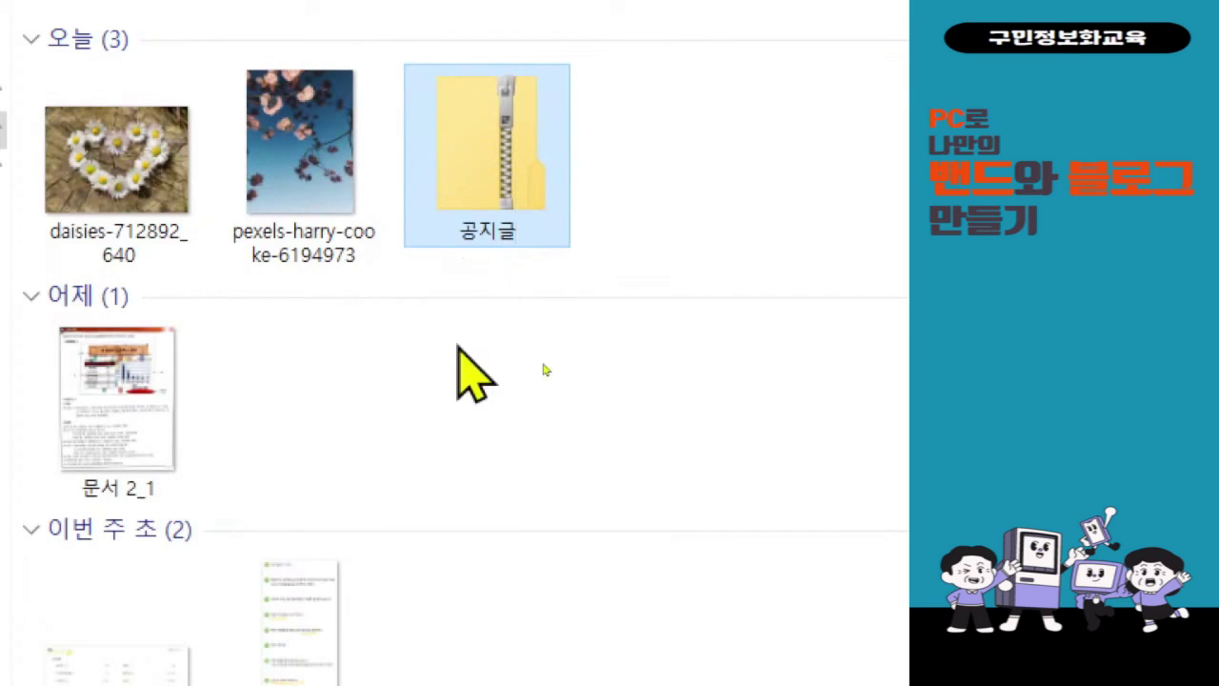
right_click(486, 158)
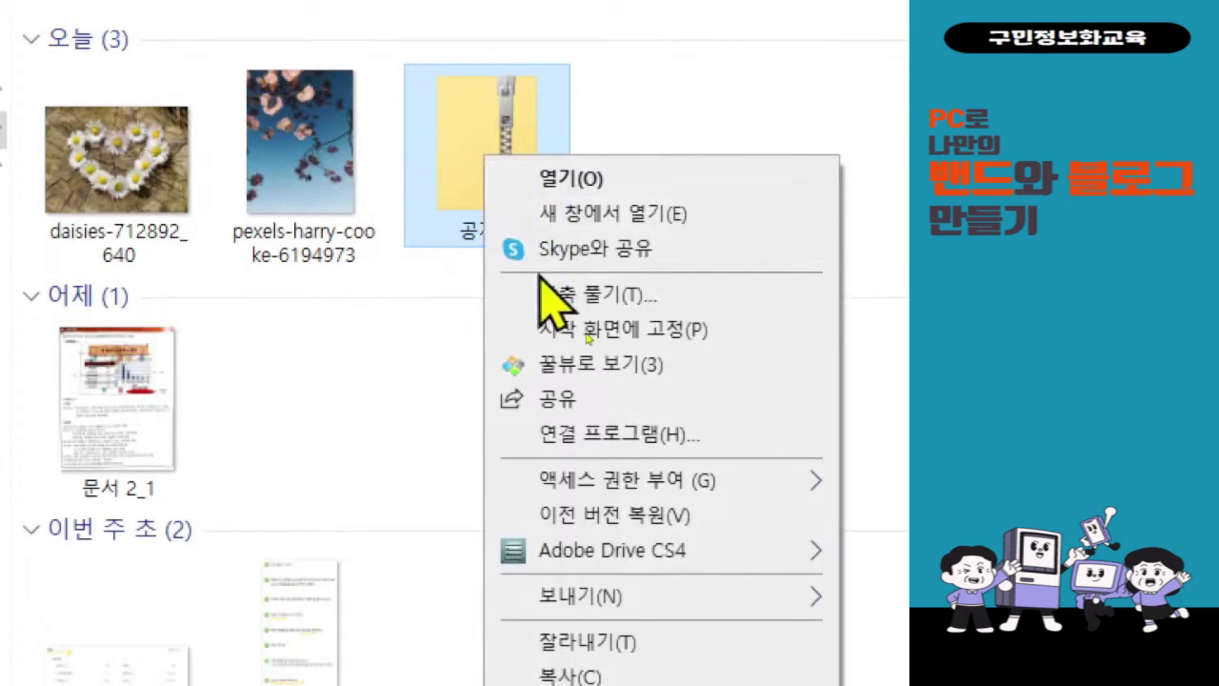
click(550, 295)
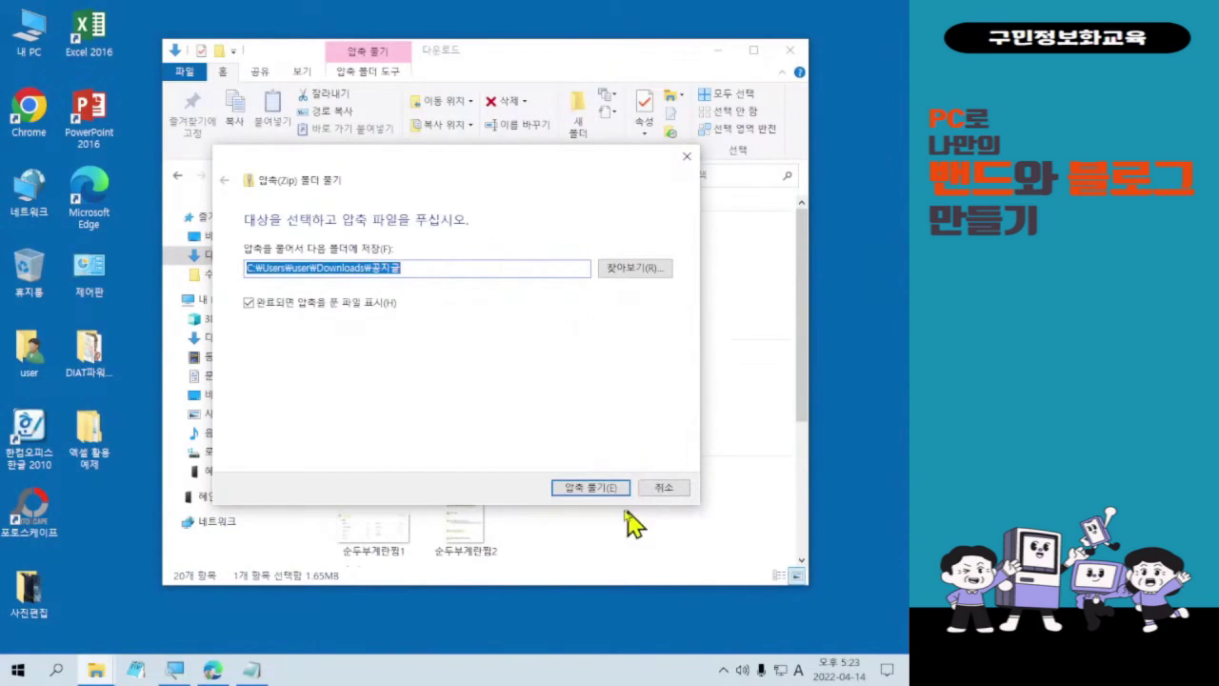
click(591, 487)
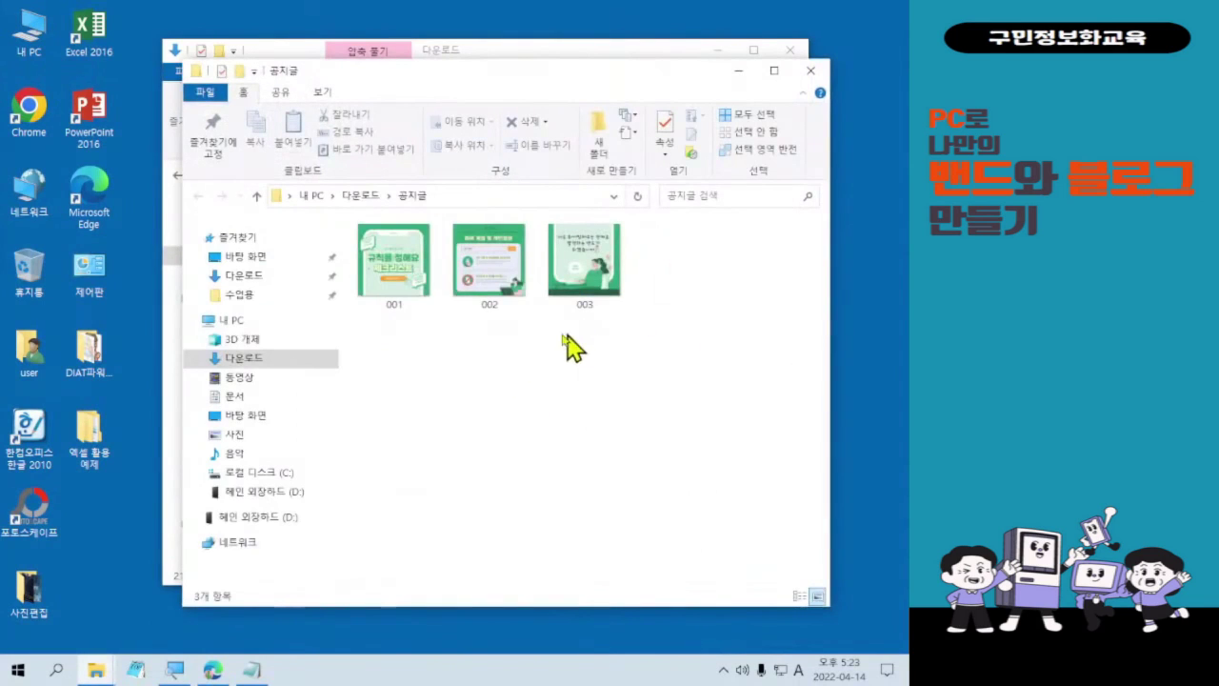
click(416, 279)
- View card-news images 001, 002 and 003 in Photos
double_click(415, 279)
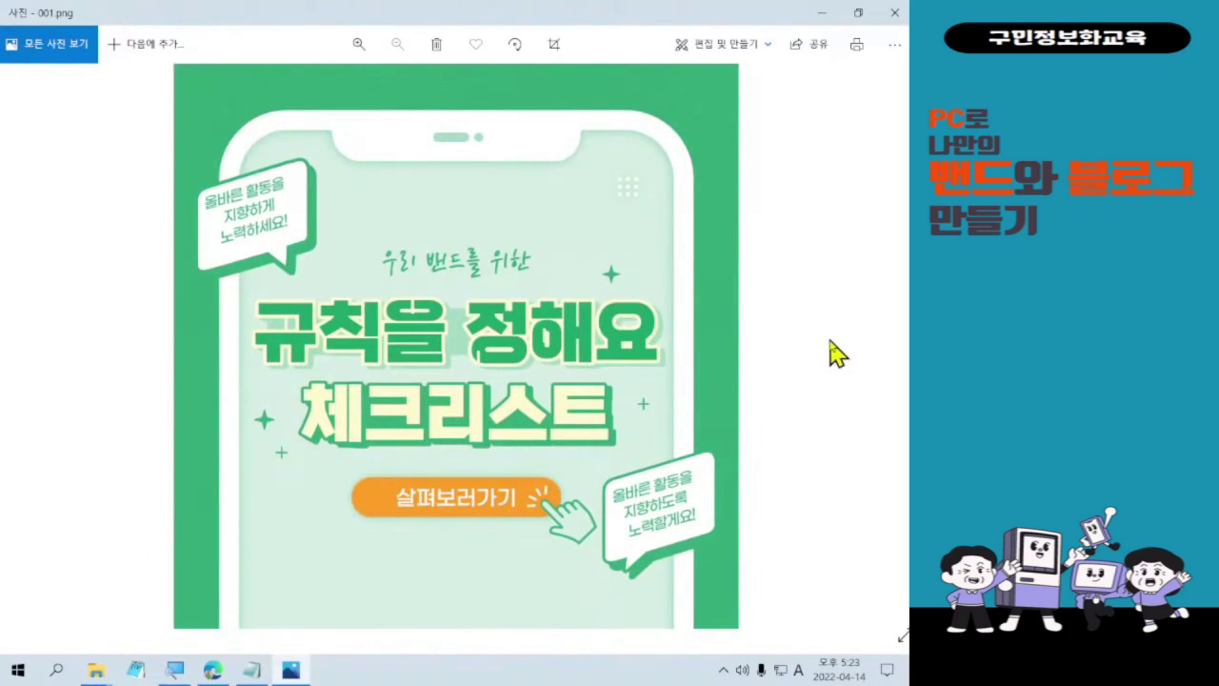
click(889, 344)
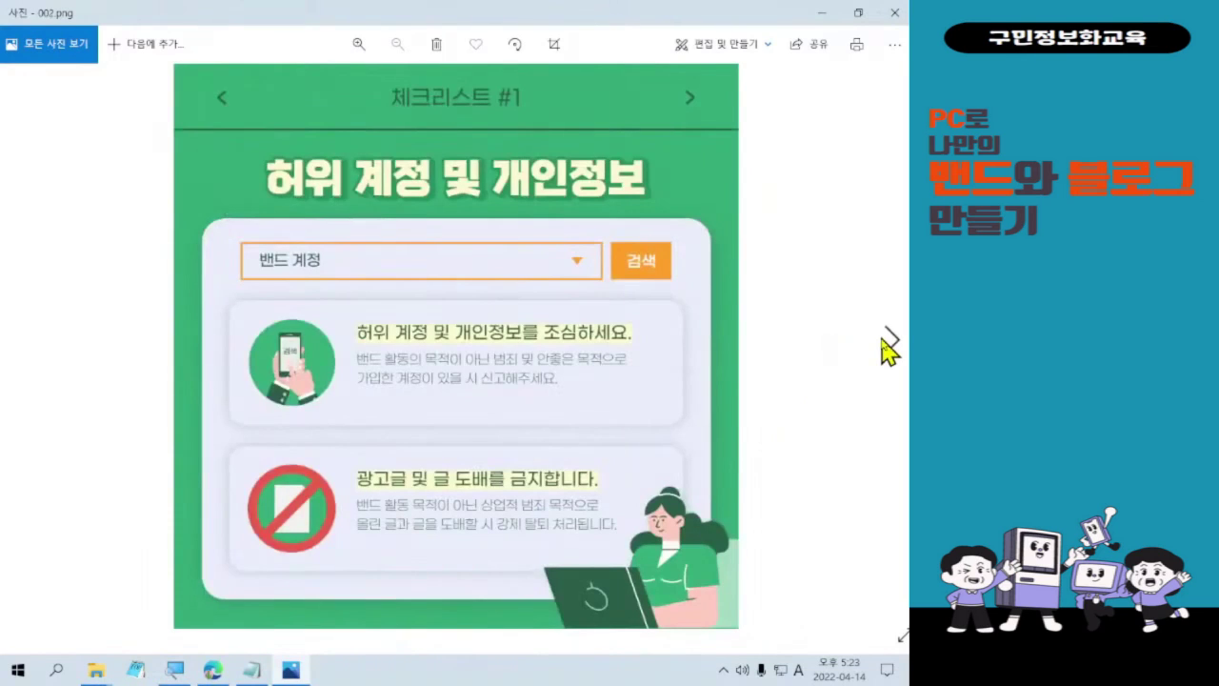
click(888, 348)
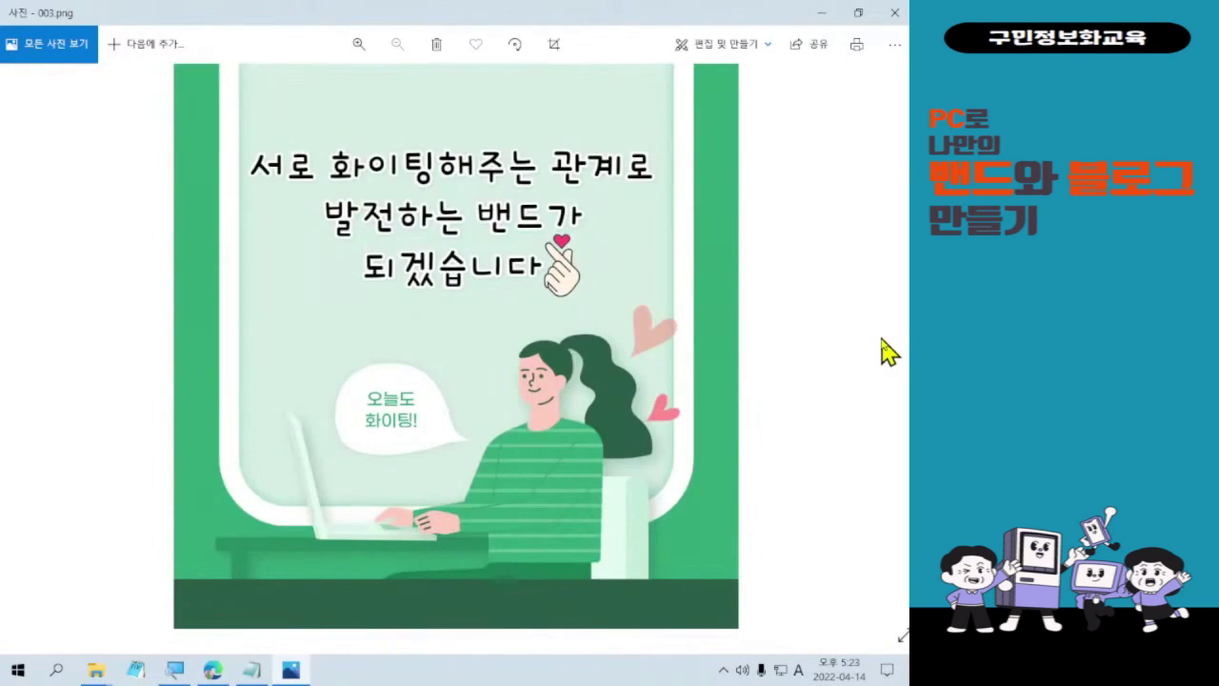
- Close Photos, the 공지글 folder window and the Downloads window
click(894, 12)
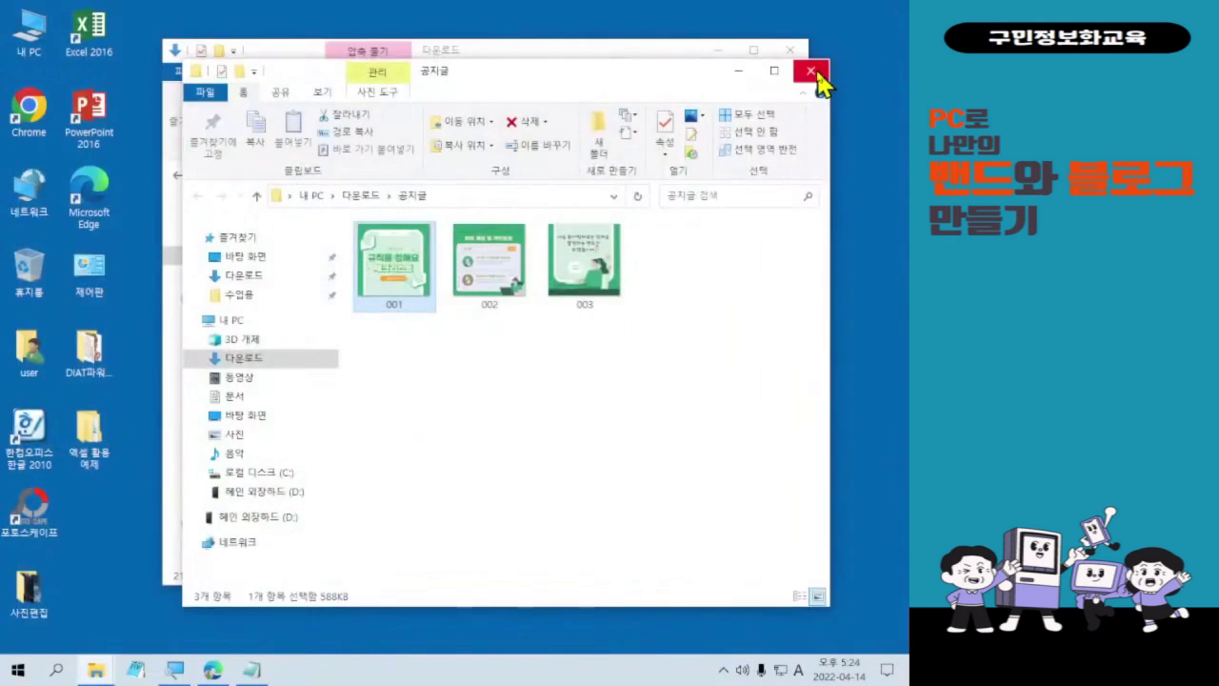
click(813, 73)
click(791, 49)
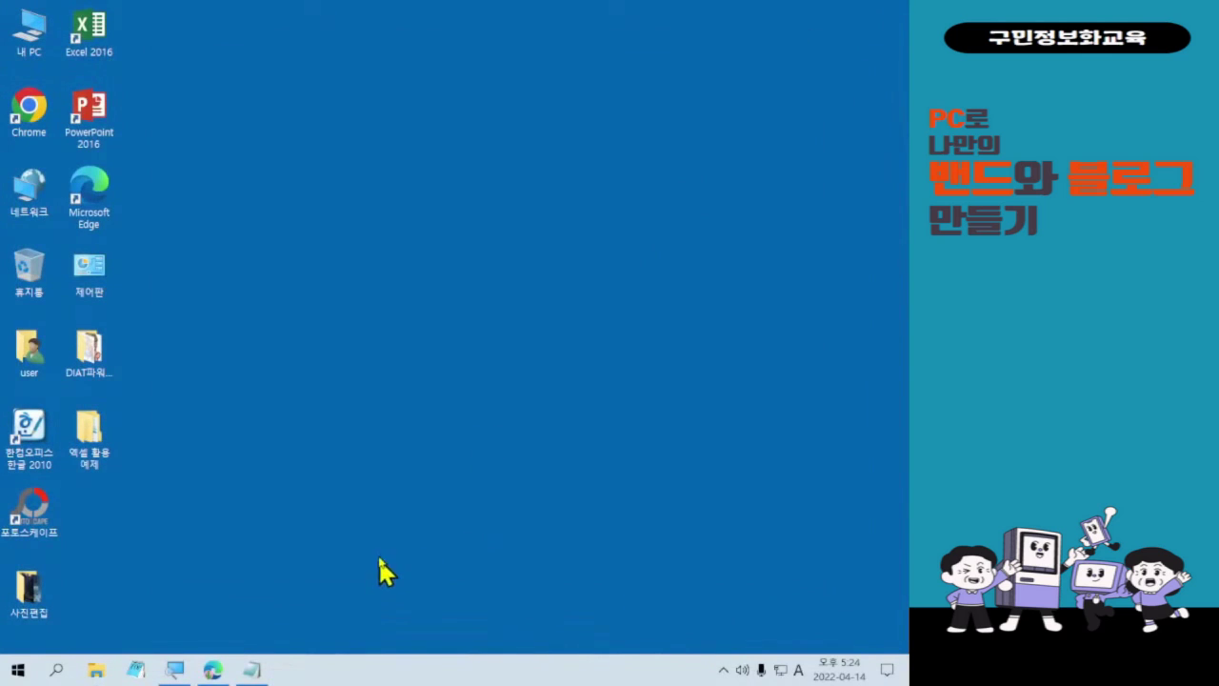
mouse_move(211, 669)
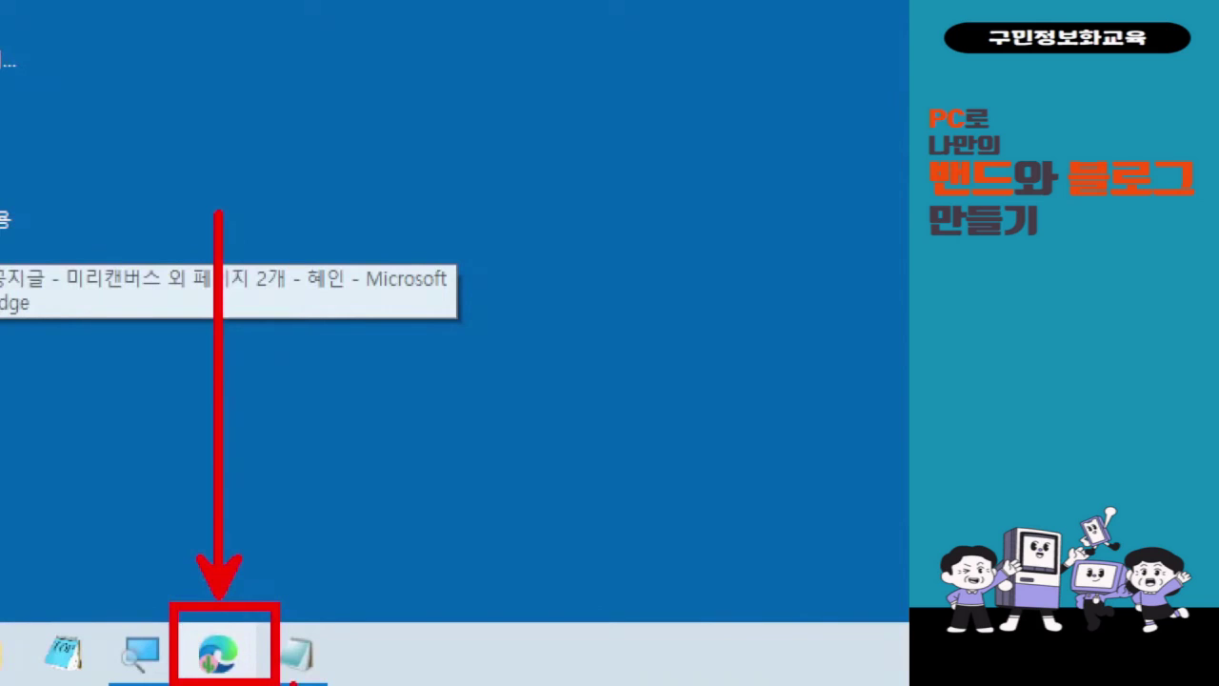
- Restore Edge, open the BAND home page in a new tab, and pick the 오늘의 명언 band
click(217, 652)
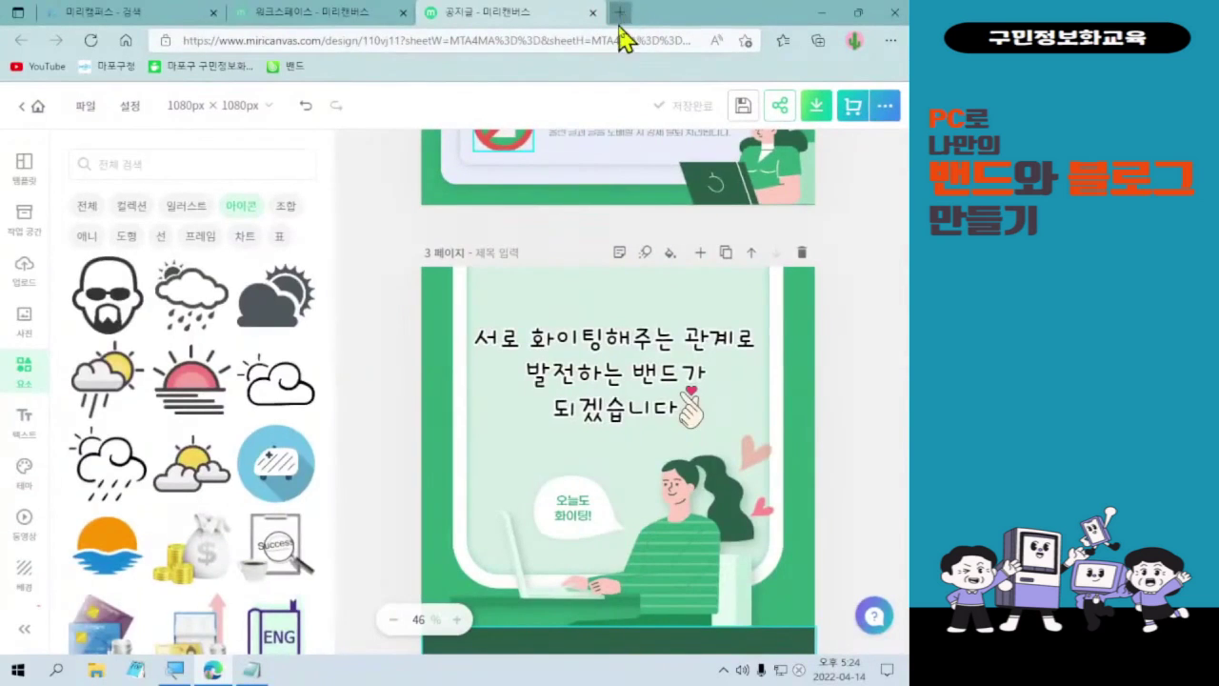
click(524, 25)
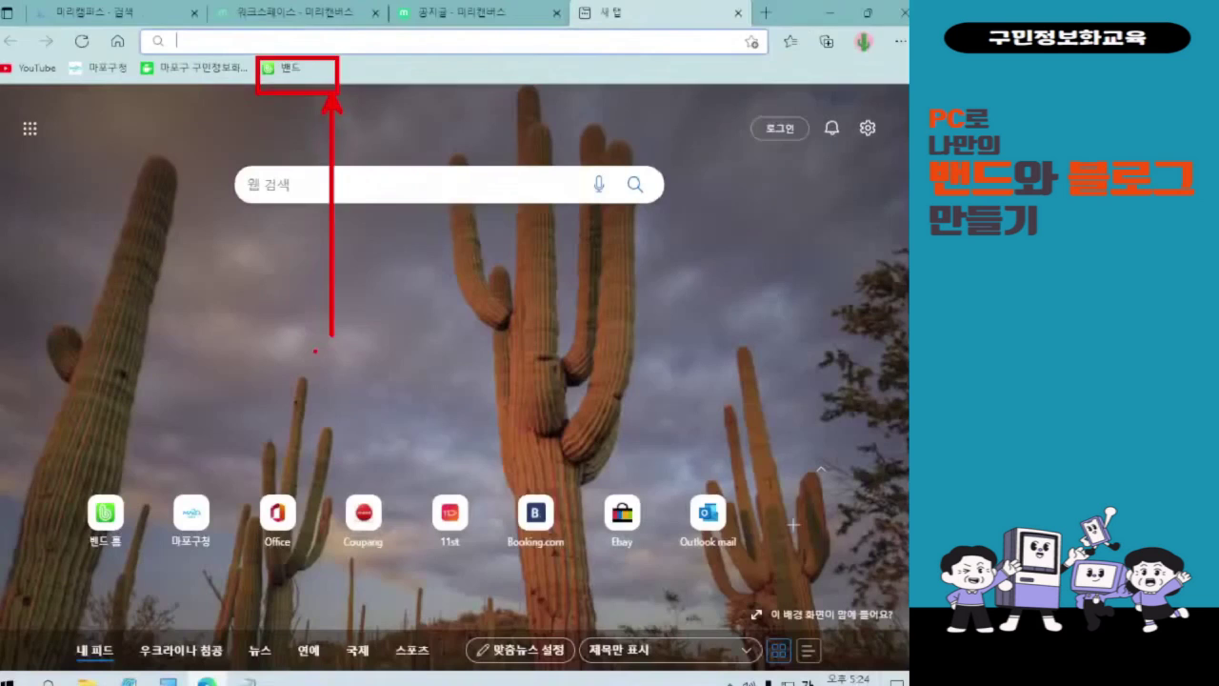
click(133, 133)
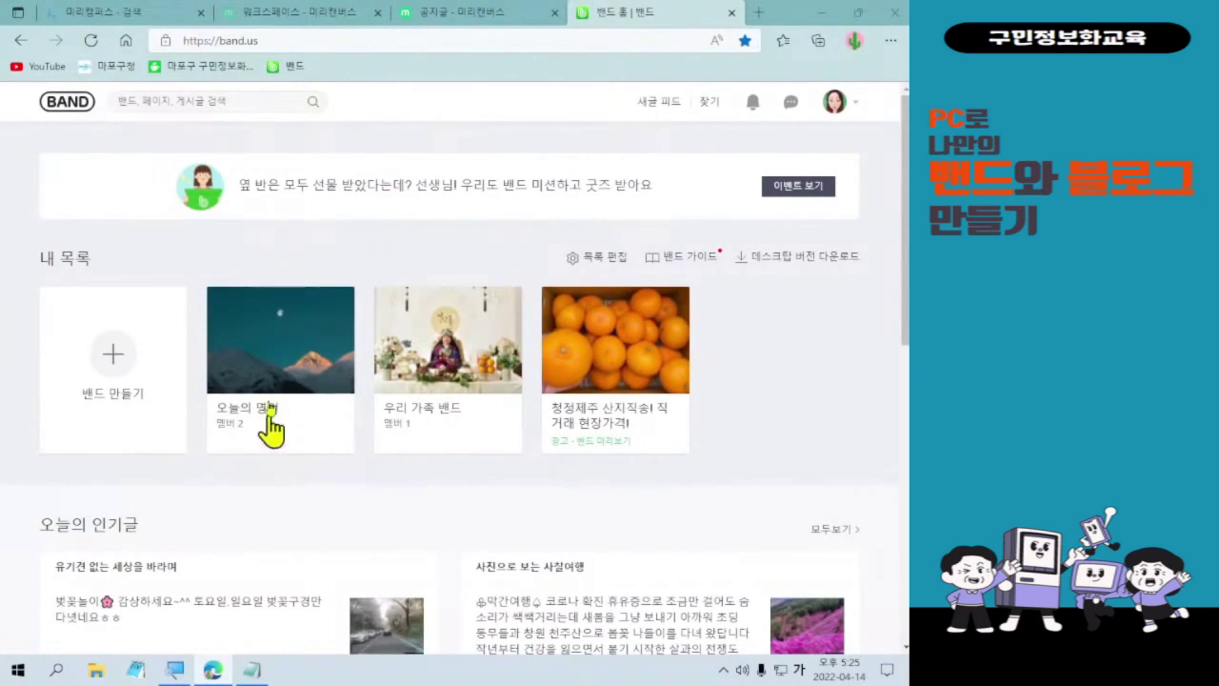
click(271, 405)
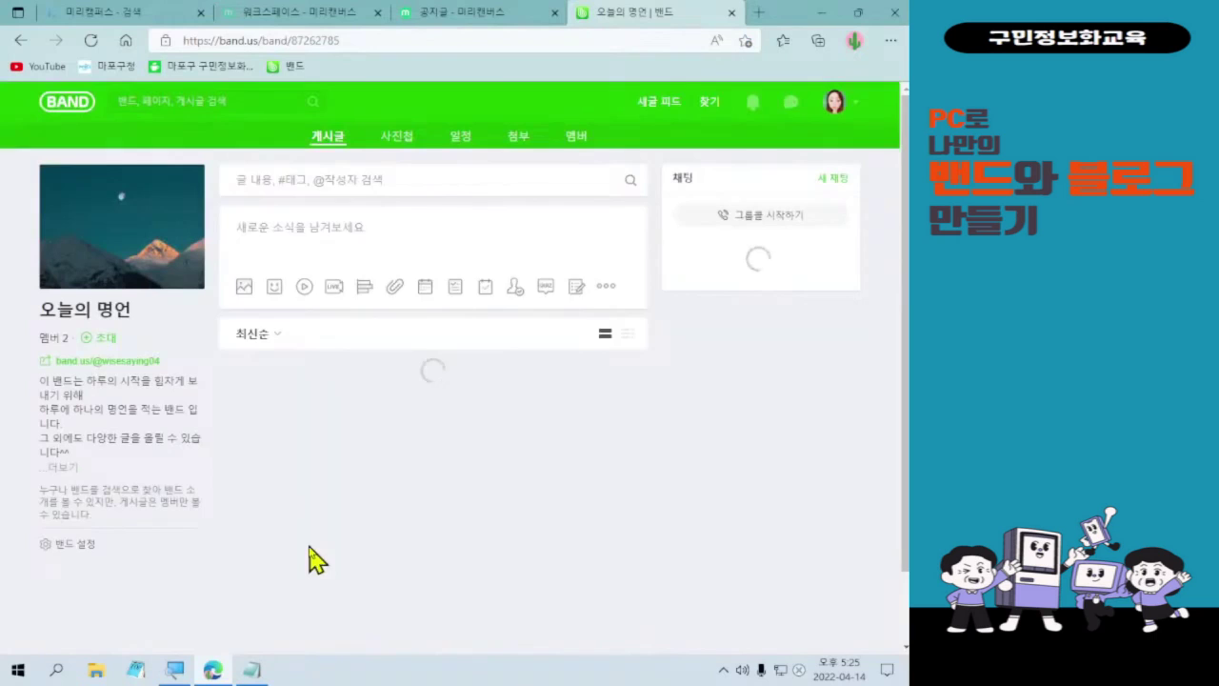
- Open the 글쓰기 new-post editor in the 오늘의 명언 band
click(292, 304)
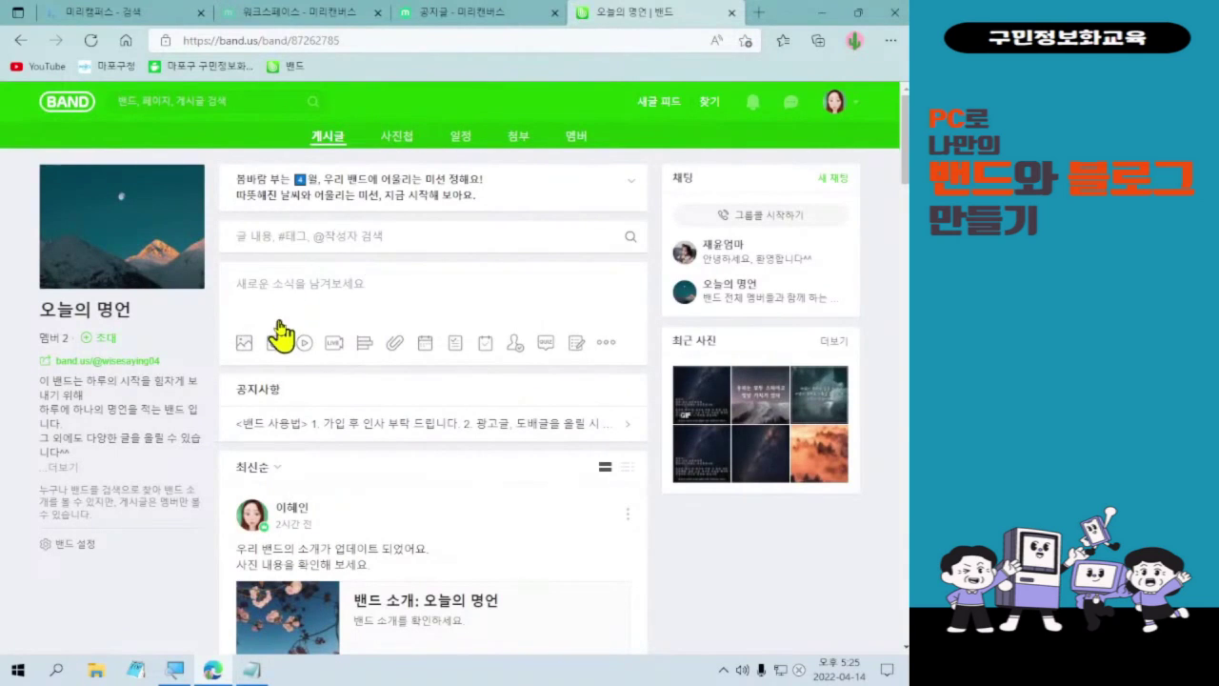
click(292, 299)
click(295, 303)
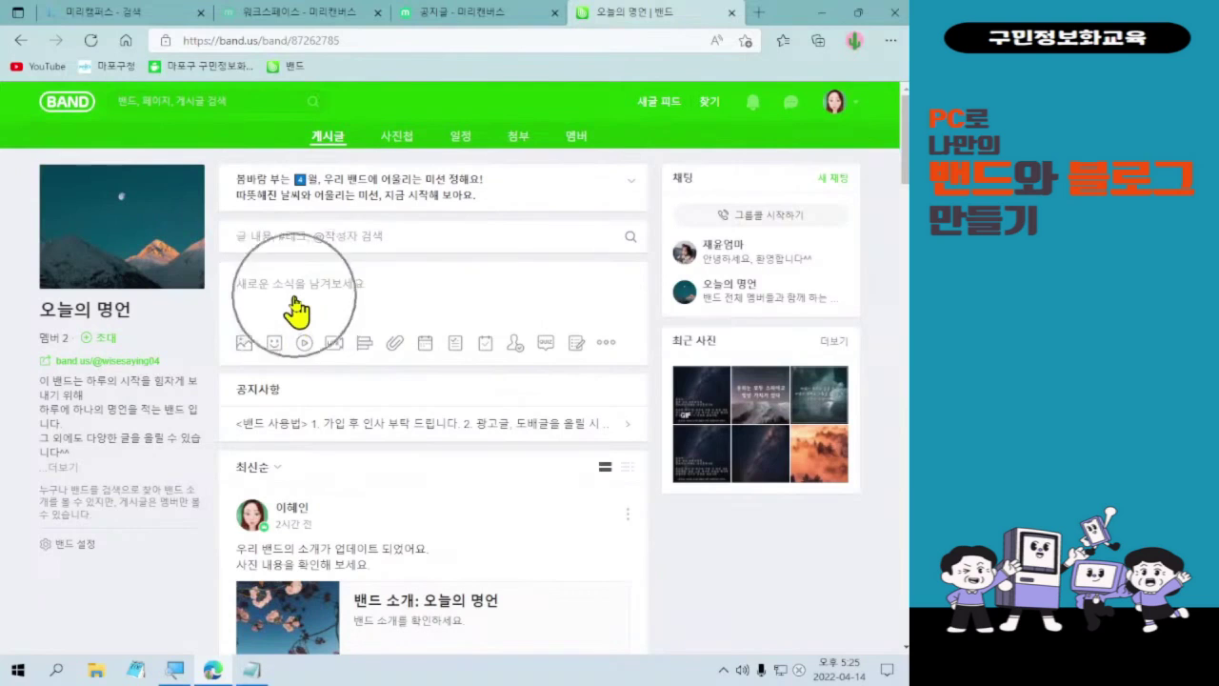
click(295, 305)
click(295, 306)
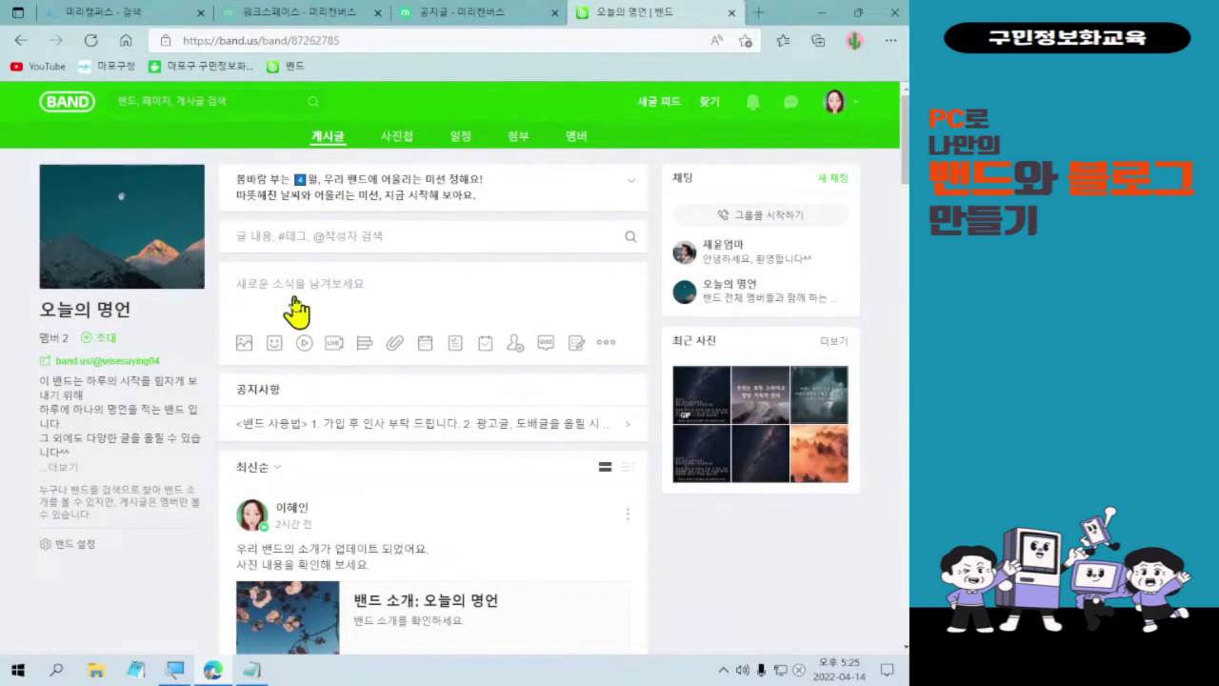
click(296, 305)
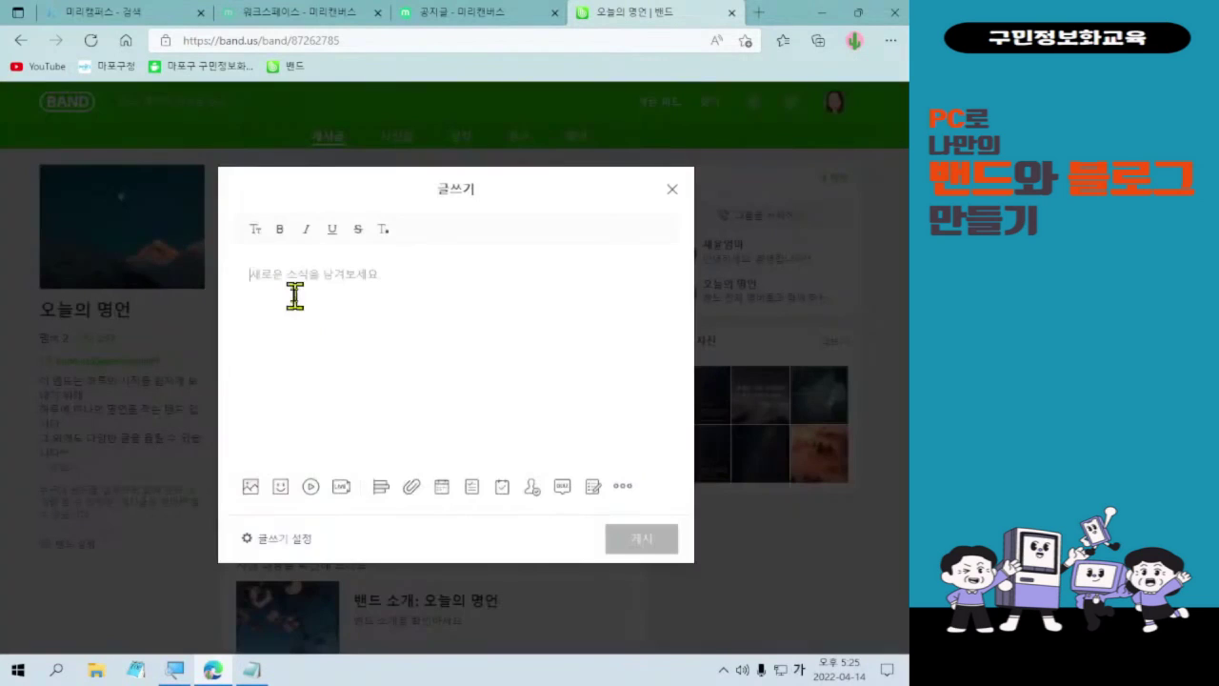
- Type the two-line post '우리 밴드 공지사항입니다.' and '보시고 참고해세요.'
click(331, 303)
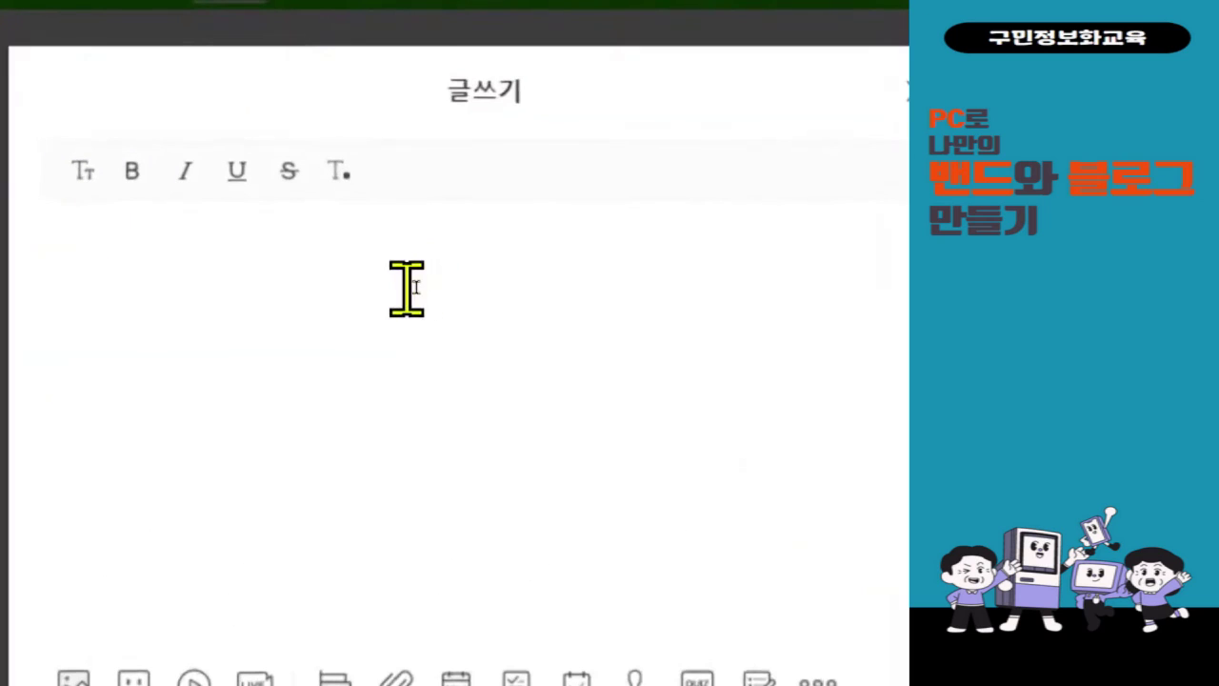
text(의)
key(BackSpace)
key(BackSpace)
text(우리 밴드 공지사항입니다.)
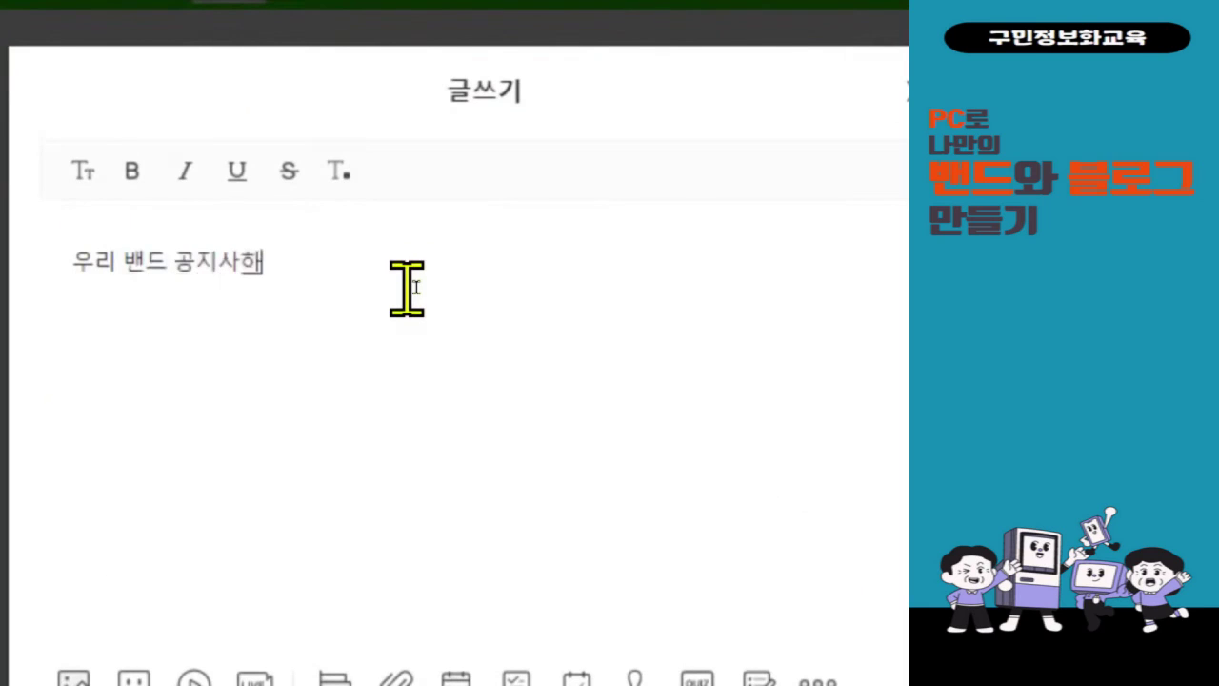
key(Return)
text(보시고)
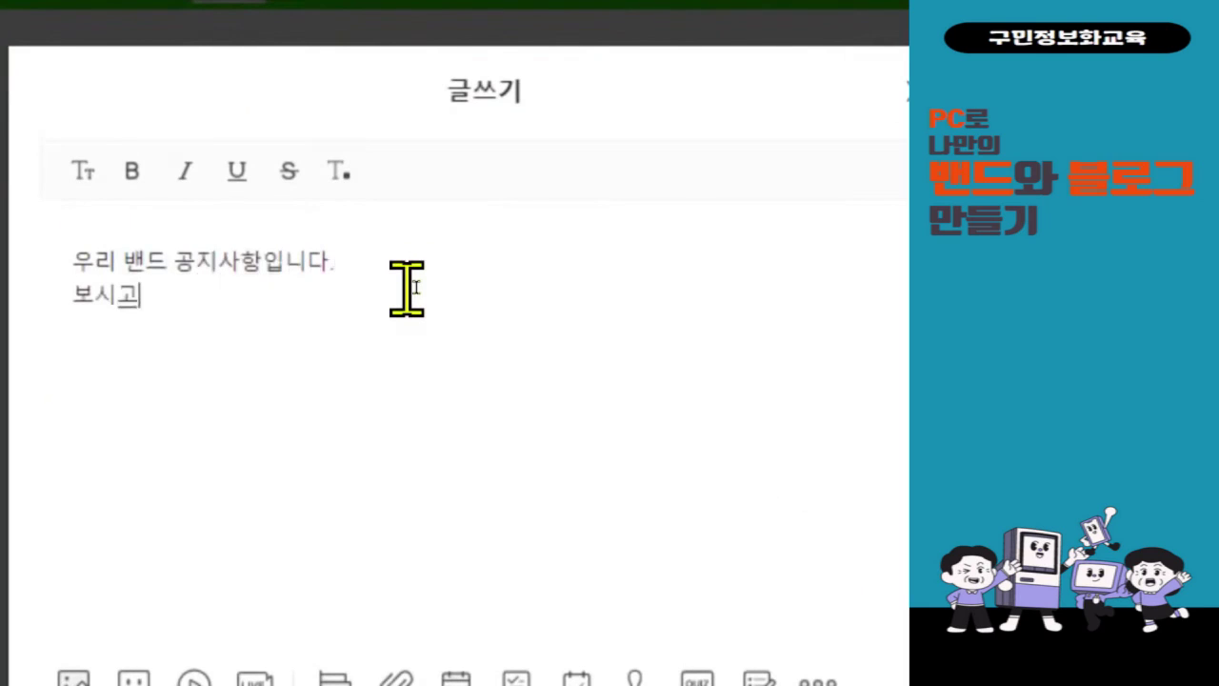
text( 참고해세요.)
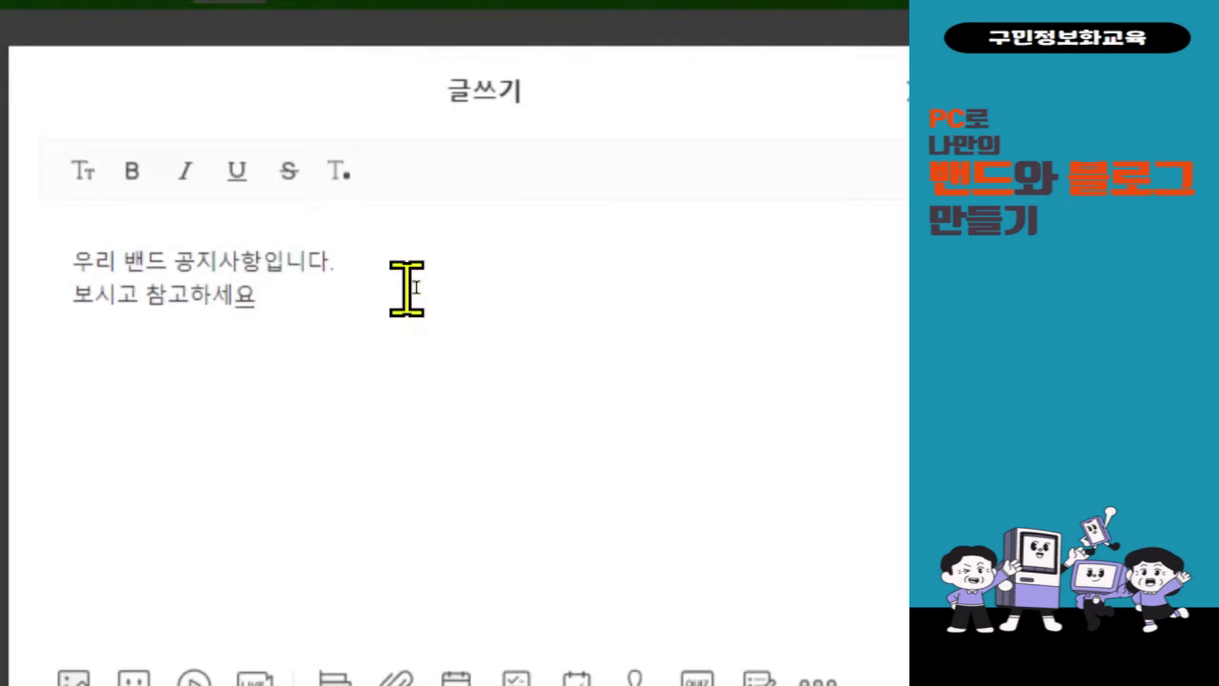
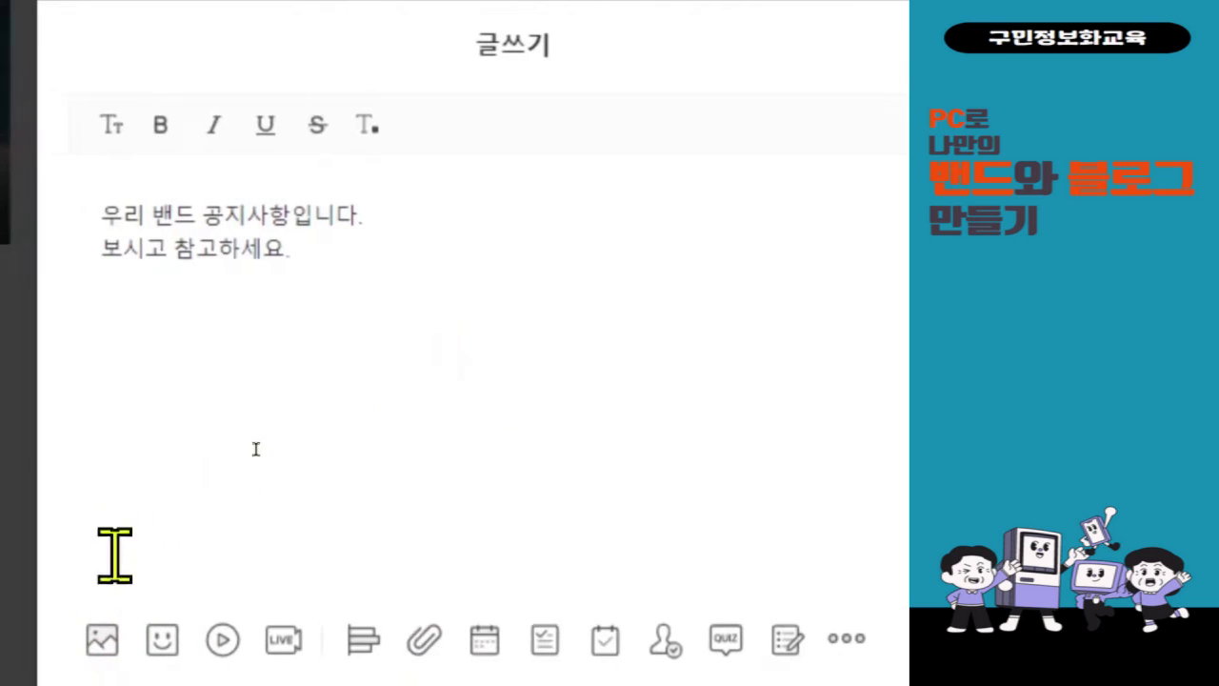
- Select images 001, 002 and 003 from Downloads > 공지글 for upload to the post
click(76, 640)
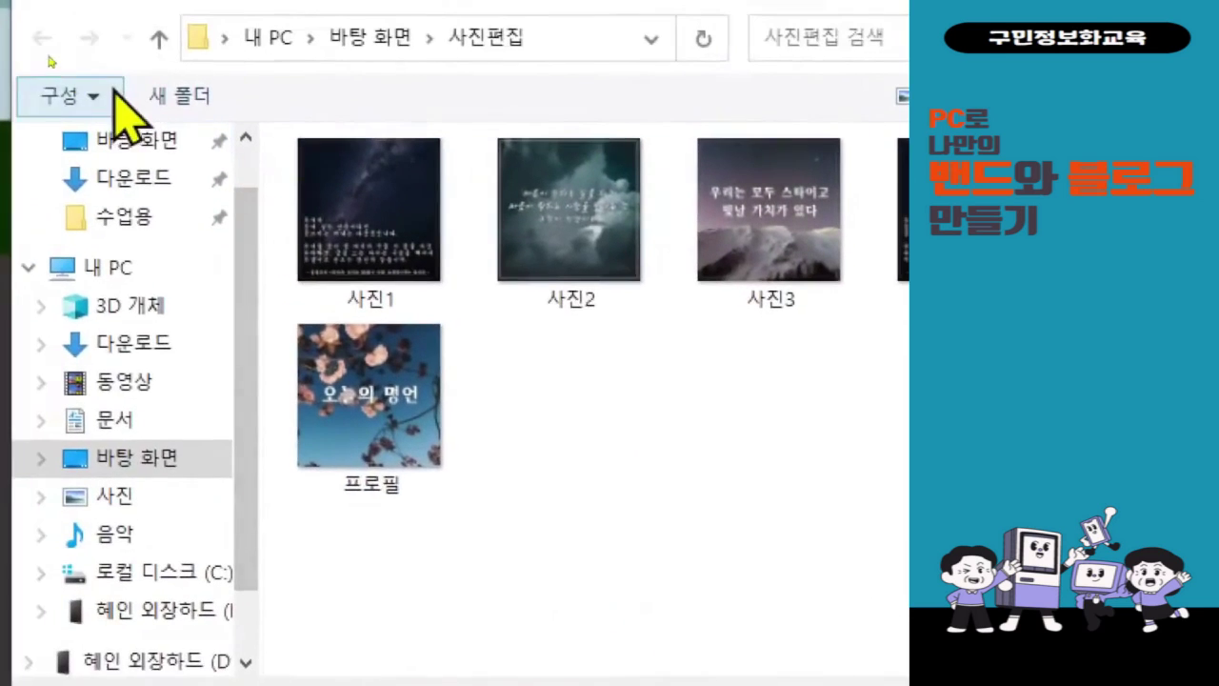
click(116, 400)
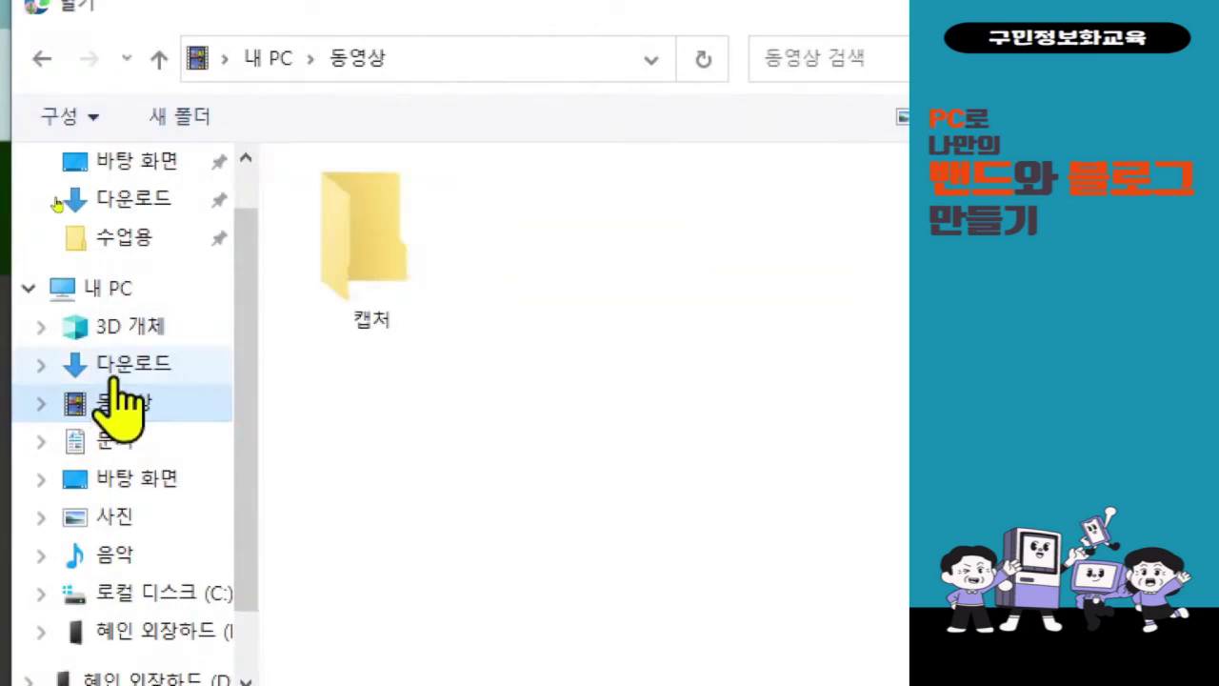
click(114, 366)
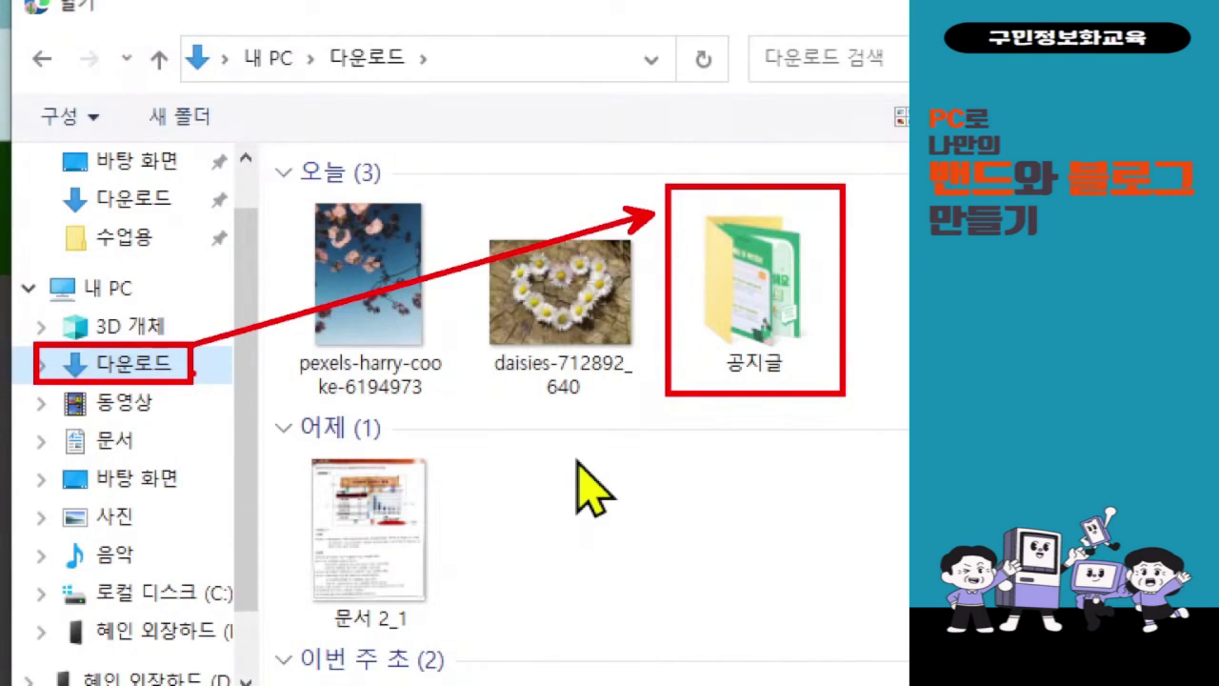
double_click(750, 325)
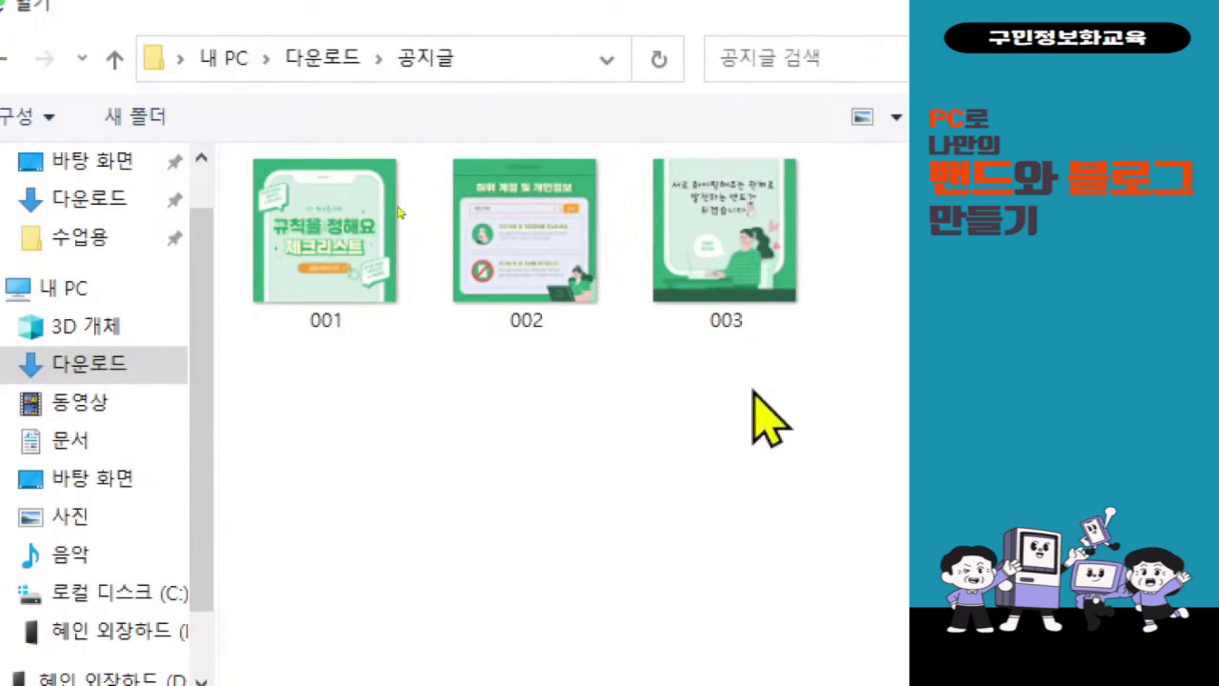
drag(754, 390, 254, 154)
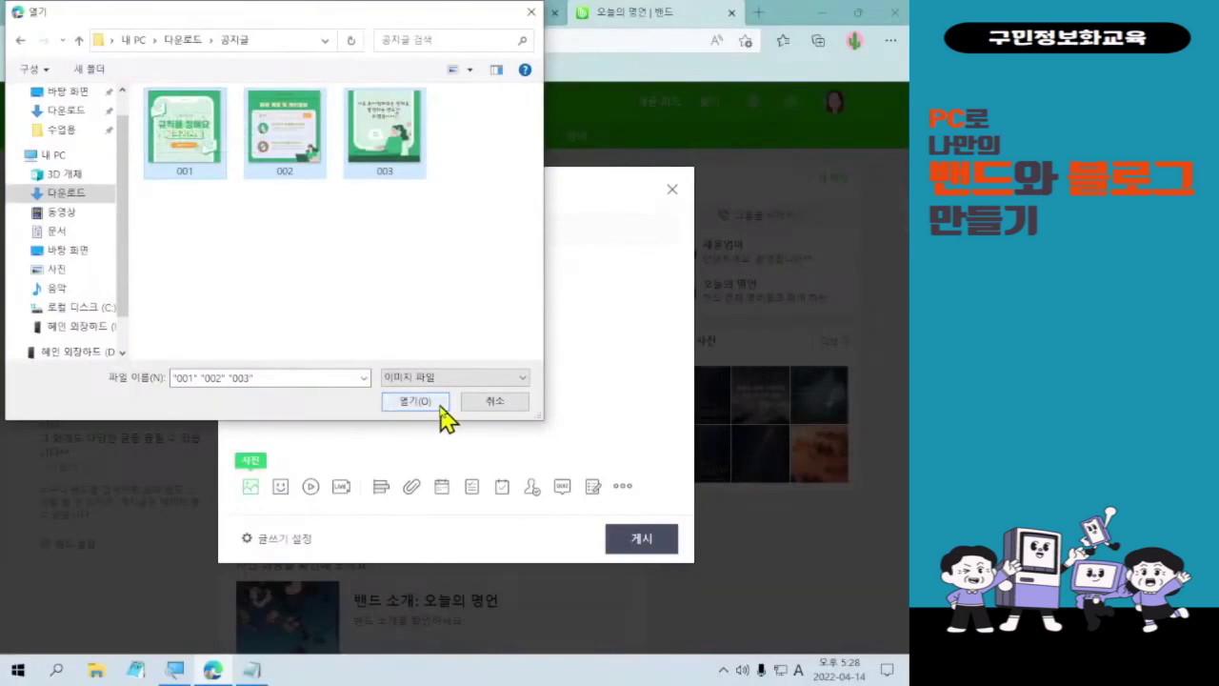
click(441, 407)
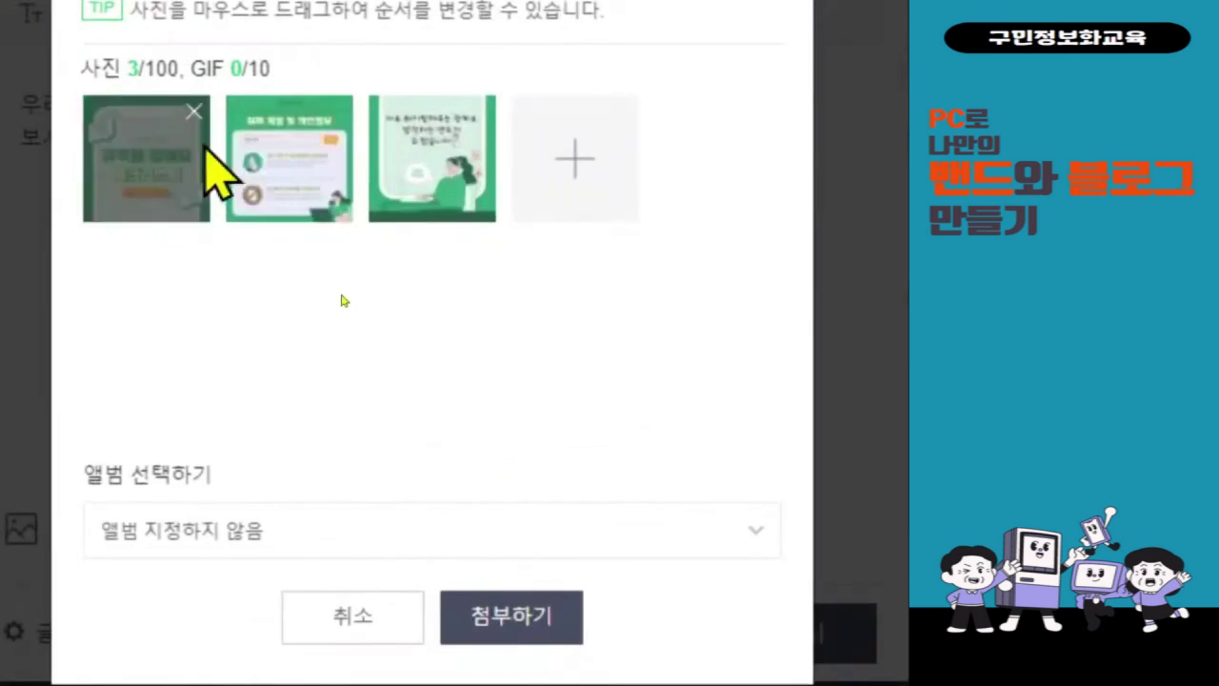
- Create a new album named 공지사항 for the three images and attach them to the post
click(290, 534)
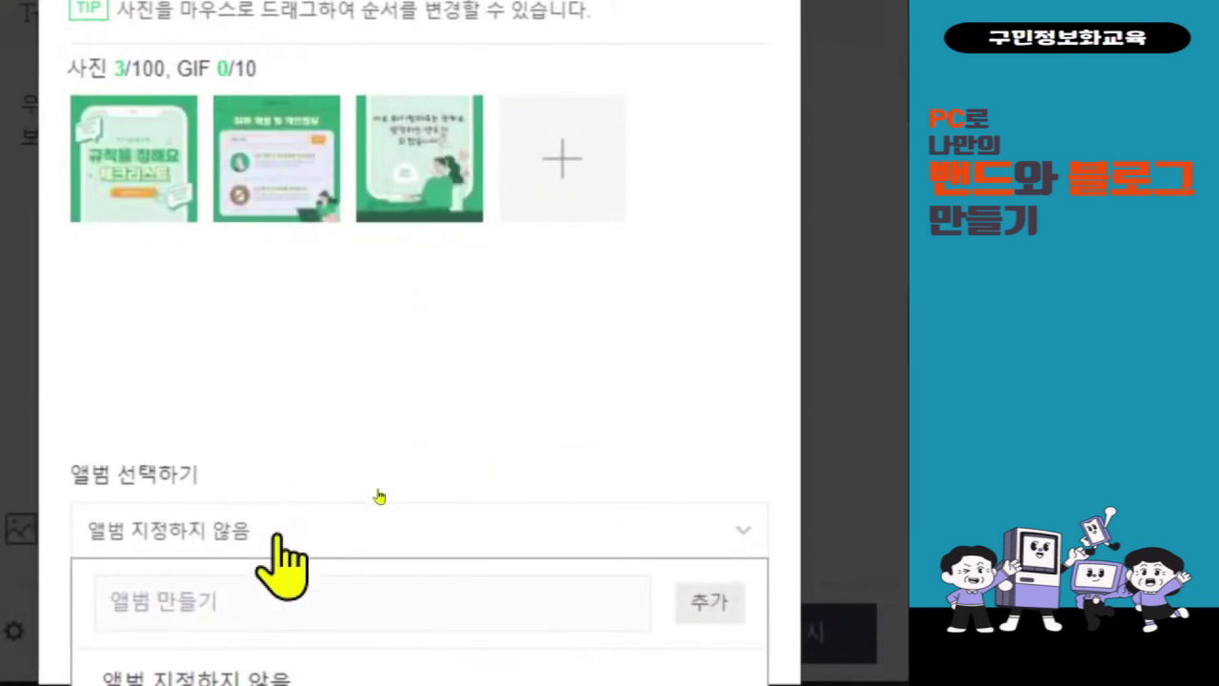
click(278, 535)
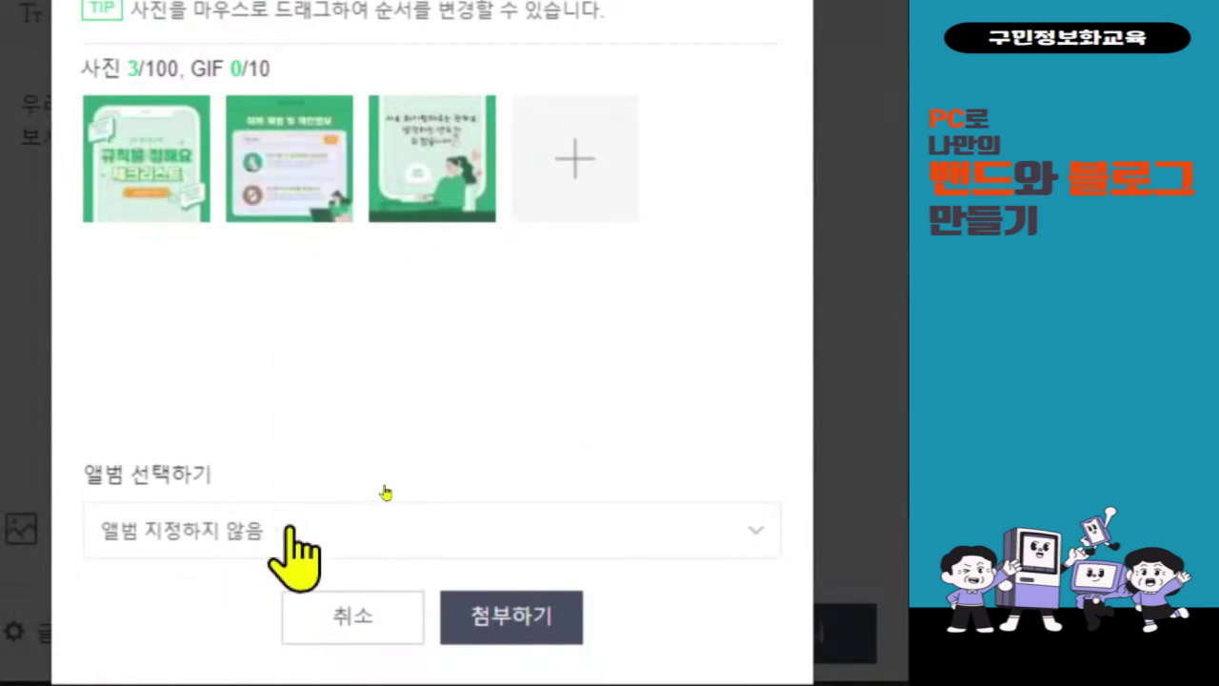
scroll(384, 571, down, 1)
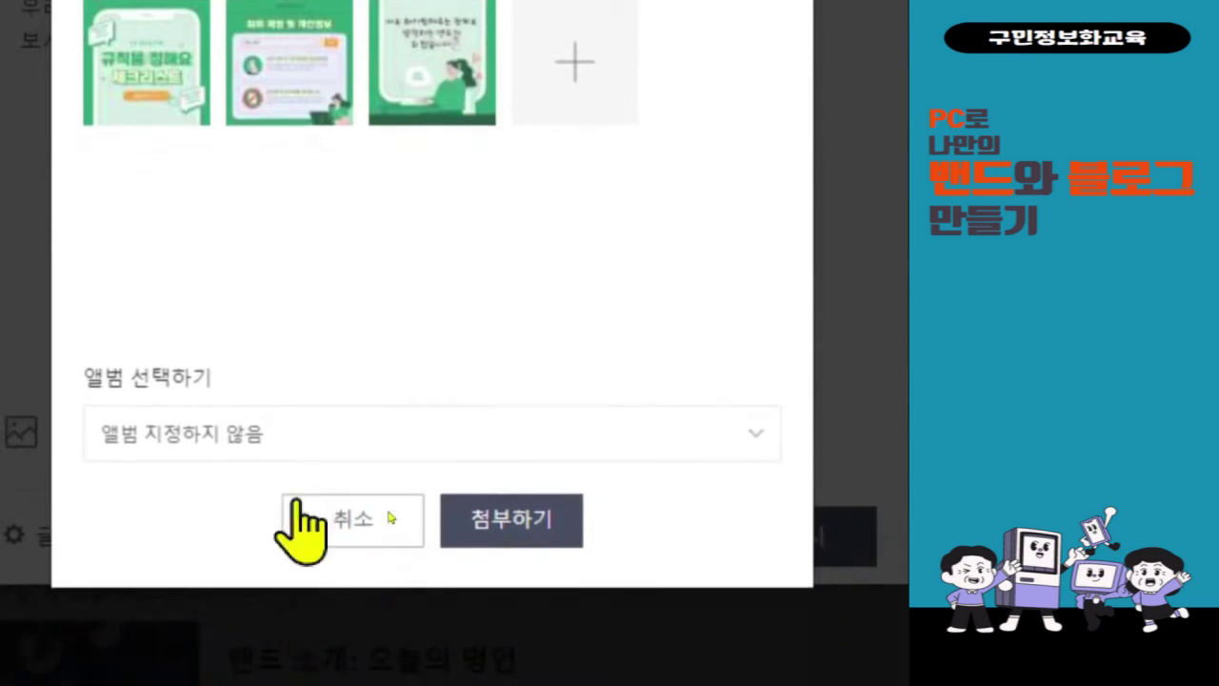
click(291, 440)
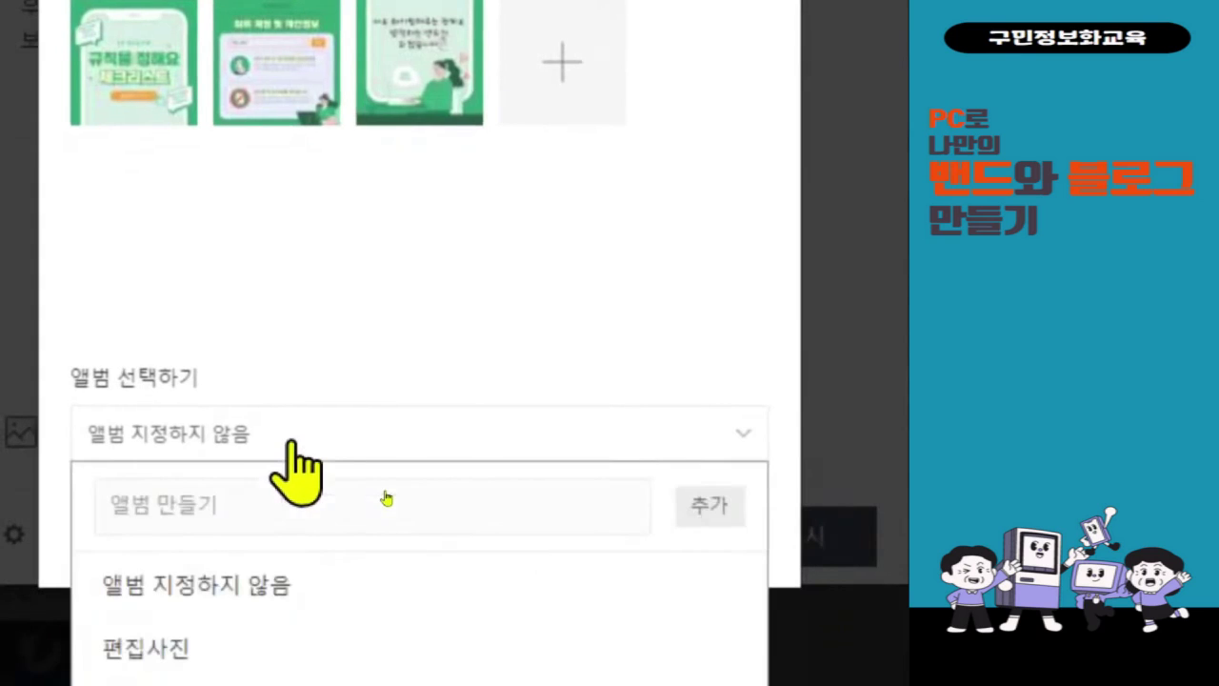
click(365, 514)
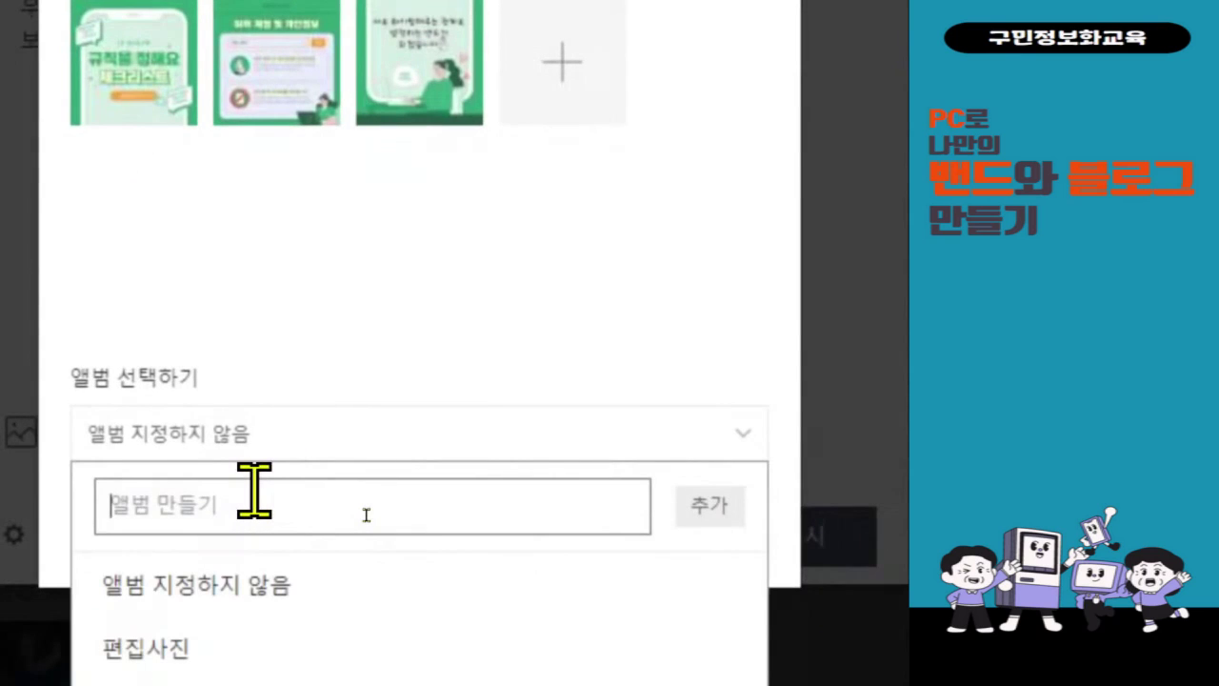
text(공지사항)
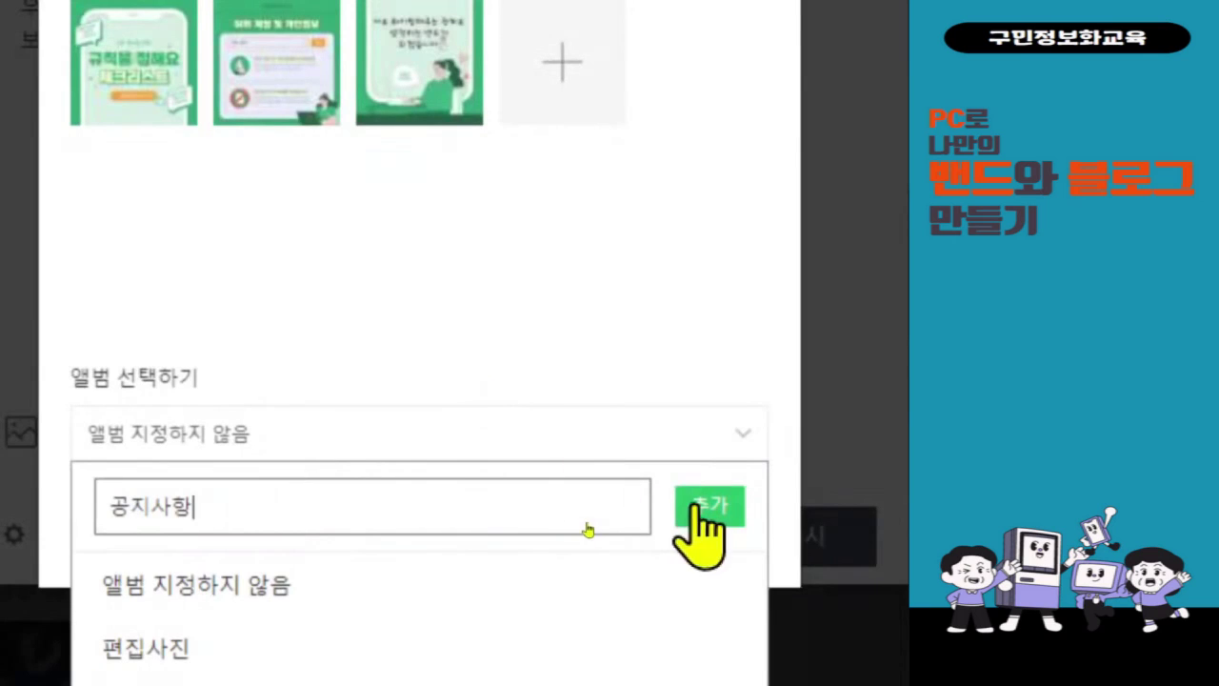
click(705, 509)
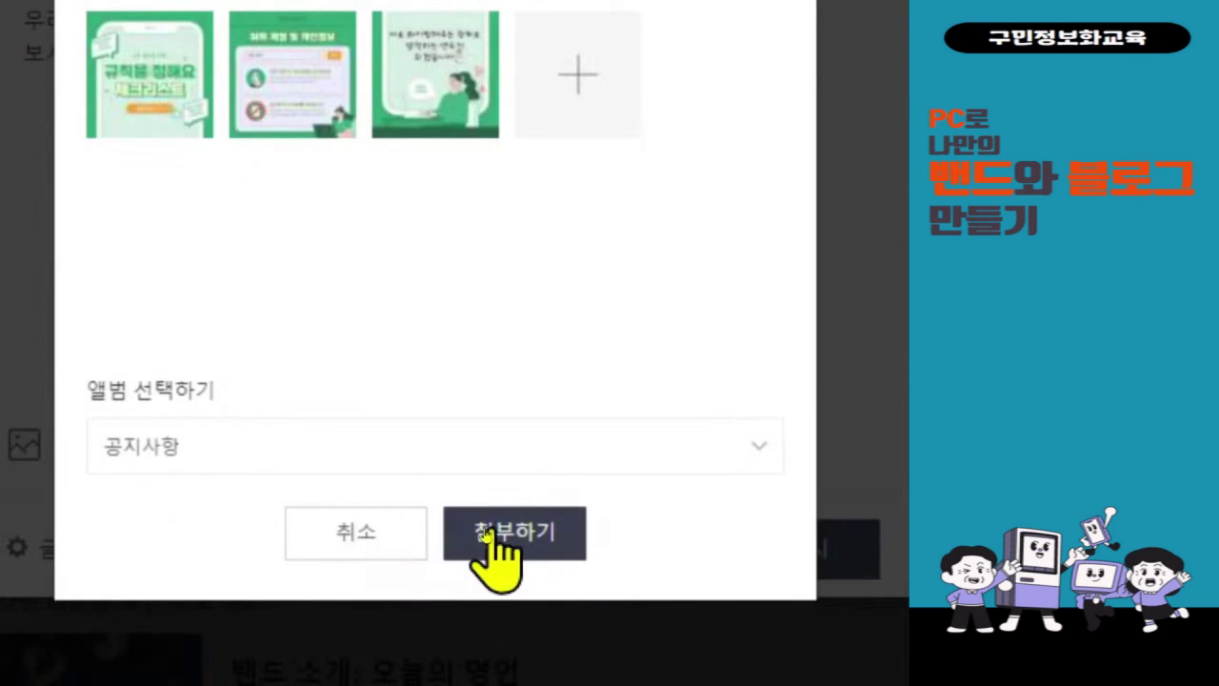
click(490, 533)
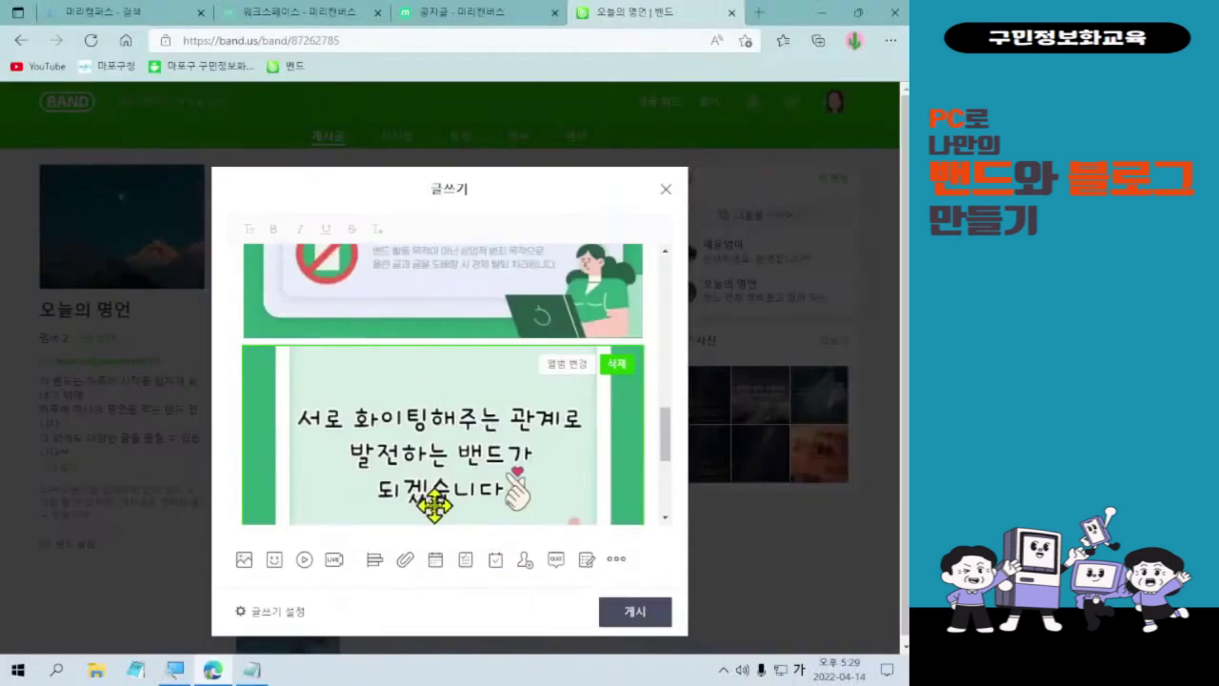
- Publish the notice post with its three images to the 오늘의 명언 band
scroll(405, 466, up, 5)
scroll(443, 502, up, 5)
scroll(449, 499, down, 5)
scroll(460, 499, down, 10)
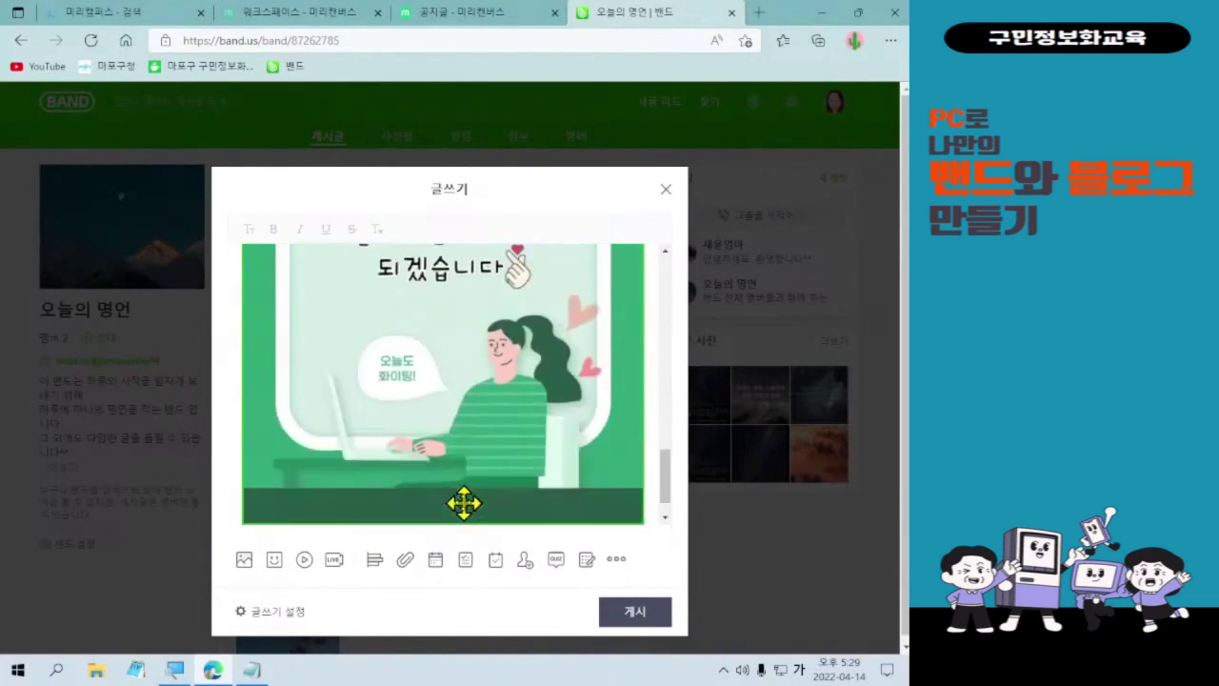
click(635, 627)
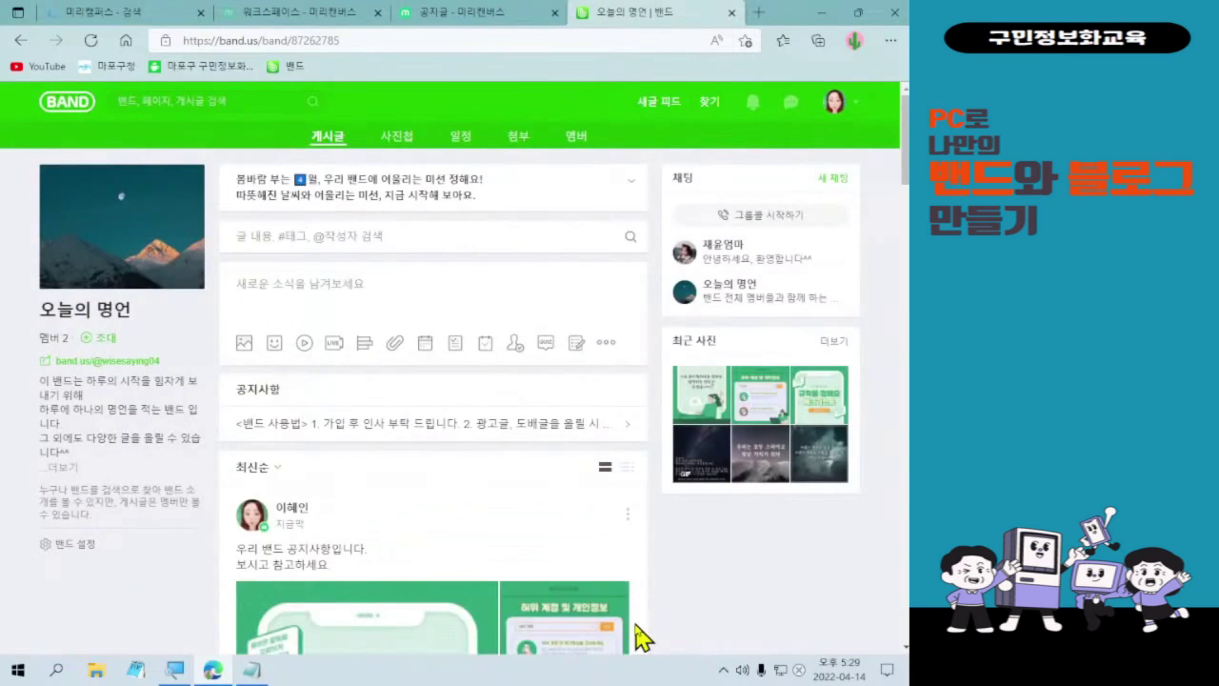
- Open the new notice post from the band feed in its full post view
scroll(640, 636, down, 5)
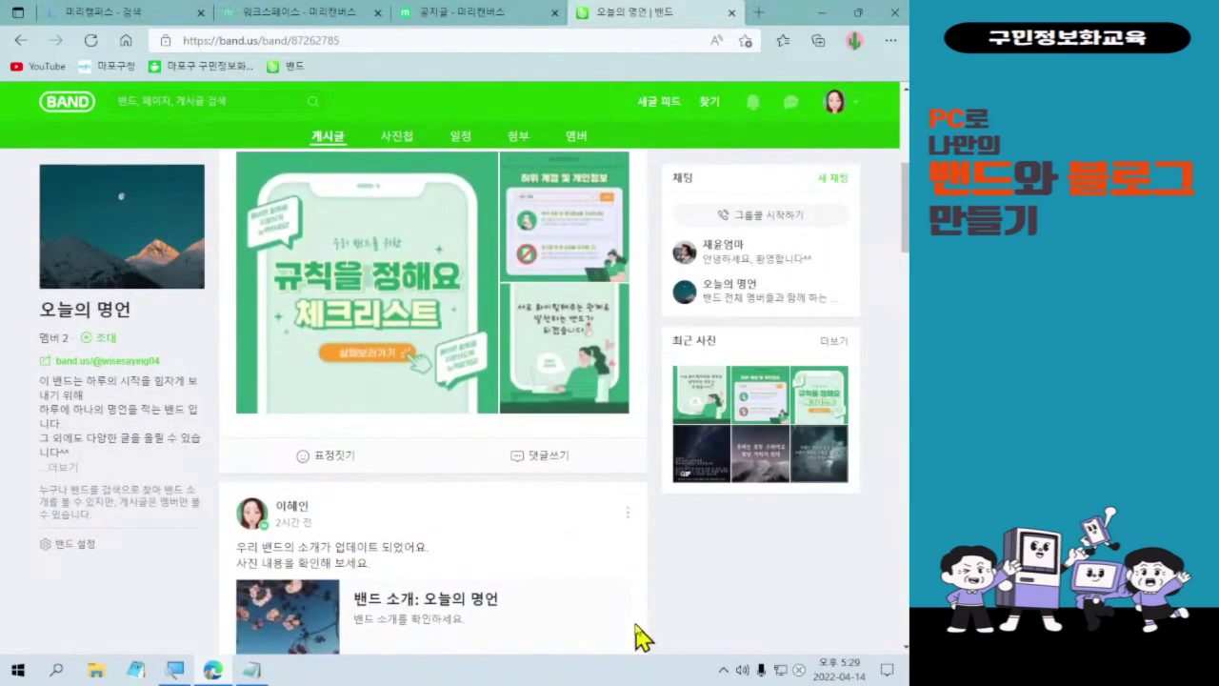
scroll(607, 627, up, 1)
scroll(607, 627, up, 1)
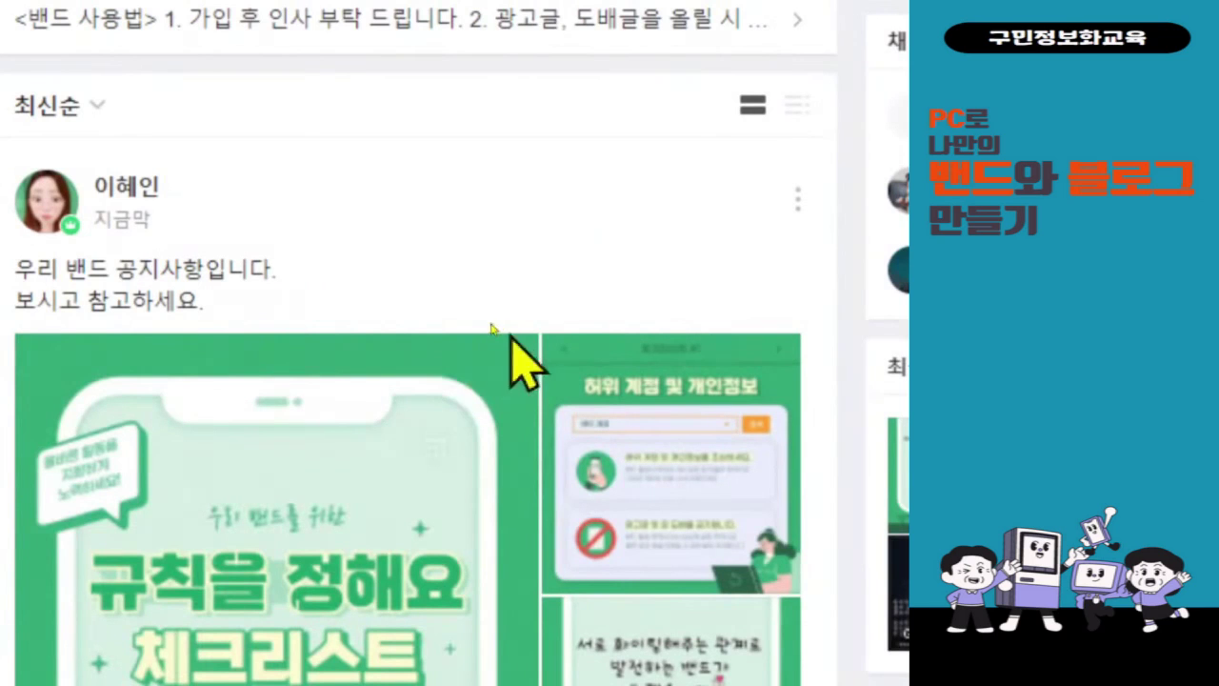
click(628, 274)
scroll(628, 274, down, 1)
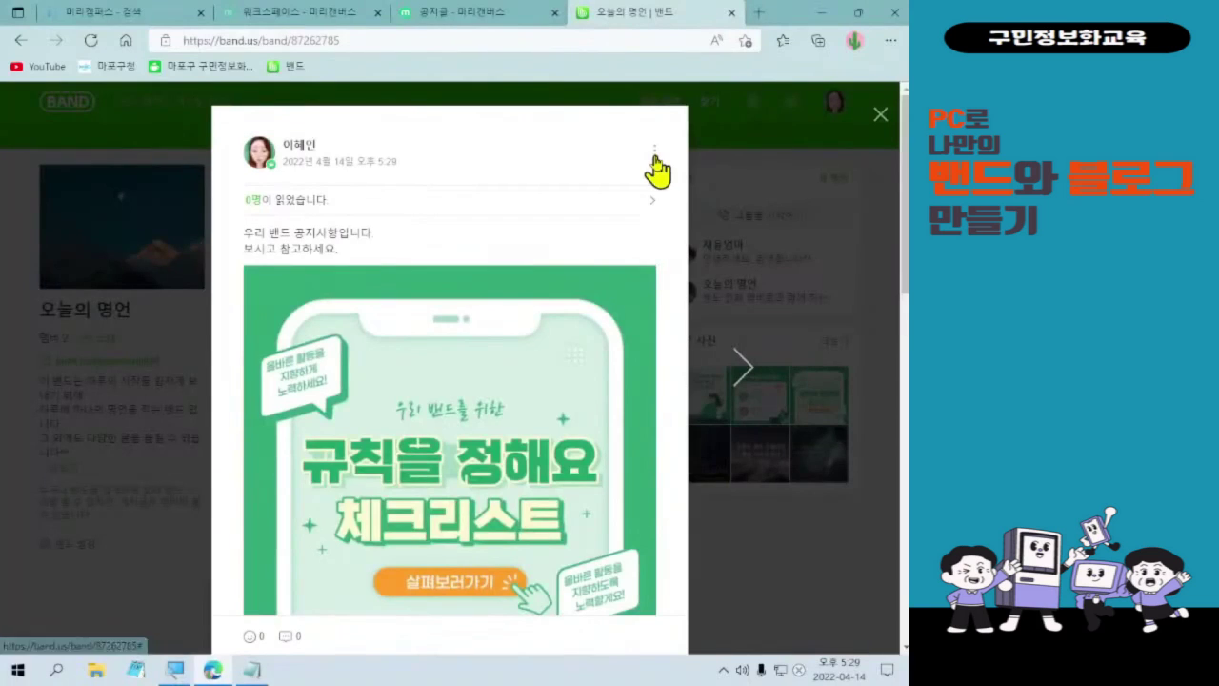
- Choose 공지로 등록 from the post's ⋮ menu, switch notice on and tick 중요 공지로 등록
click(849, 1)
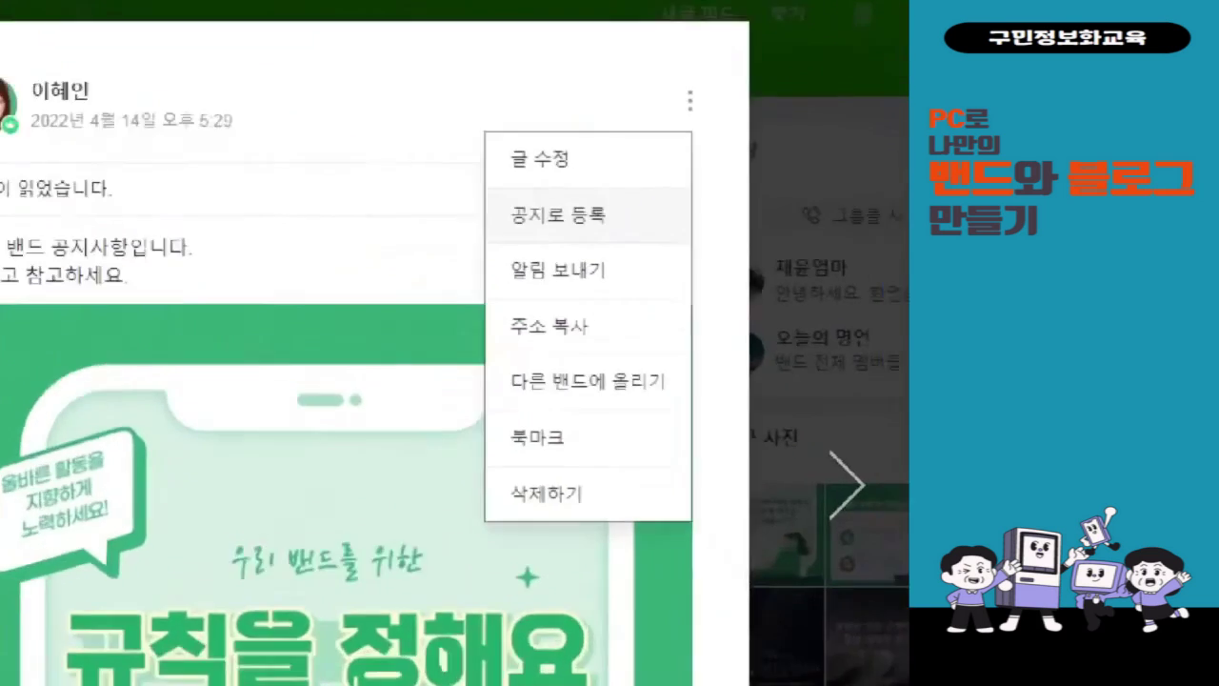
drag(478, 176, 624, 244)
mouse_move(631, 162)
mouse_down()
mouse_move(635, 185)
mouse_move(701, 149)
mouse_up()
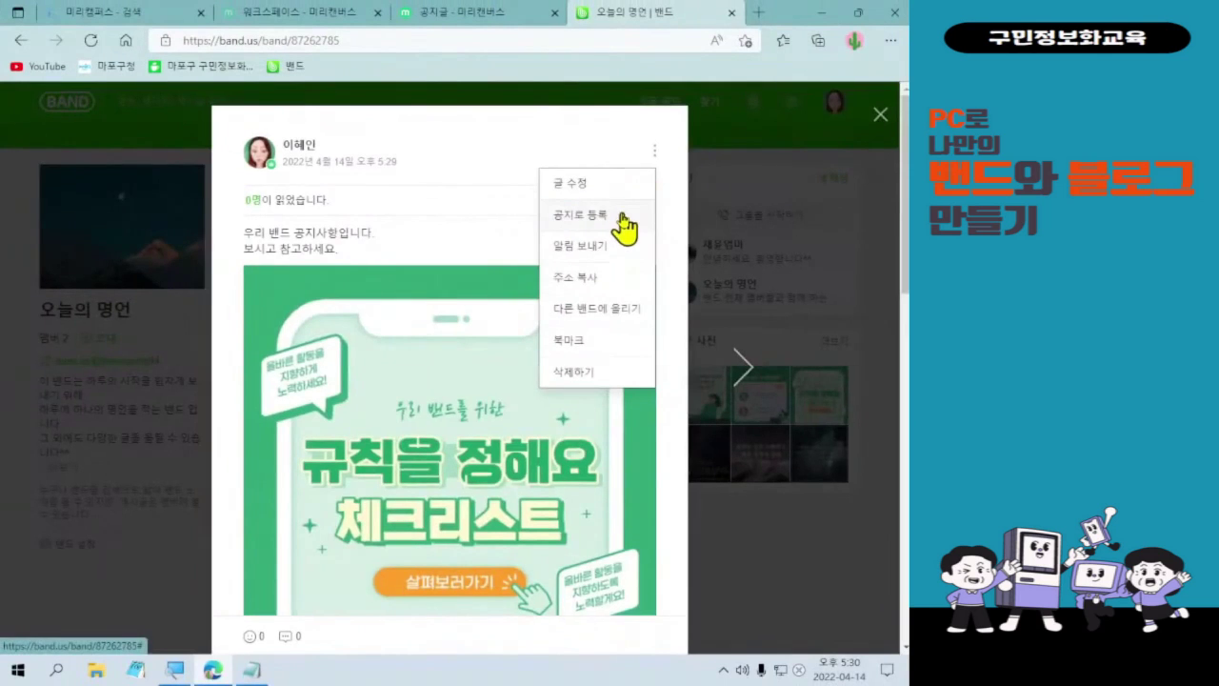
click(616, 220)
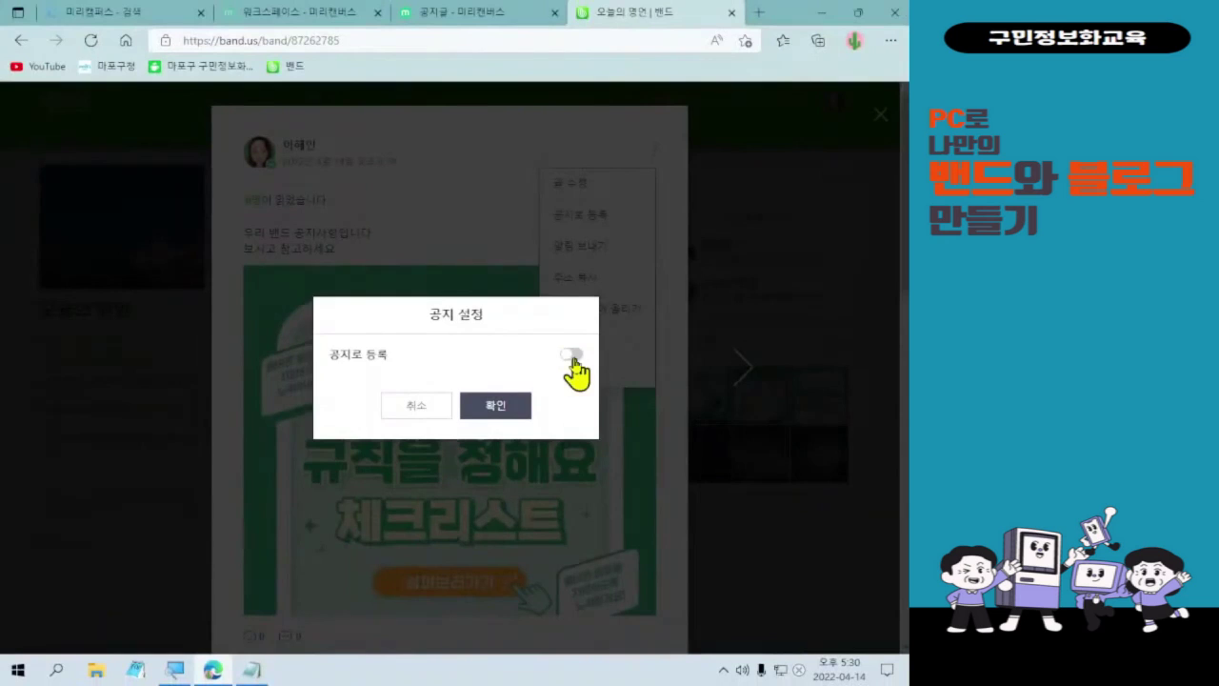
click(569, 354)
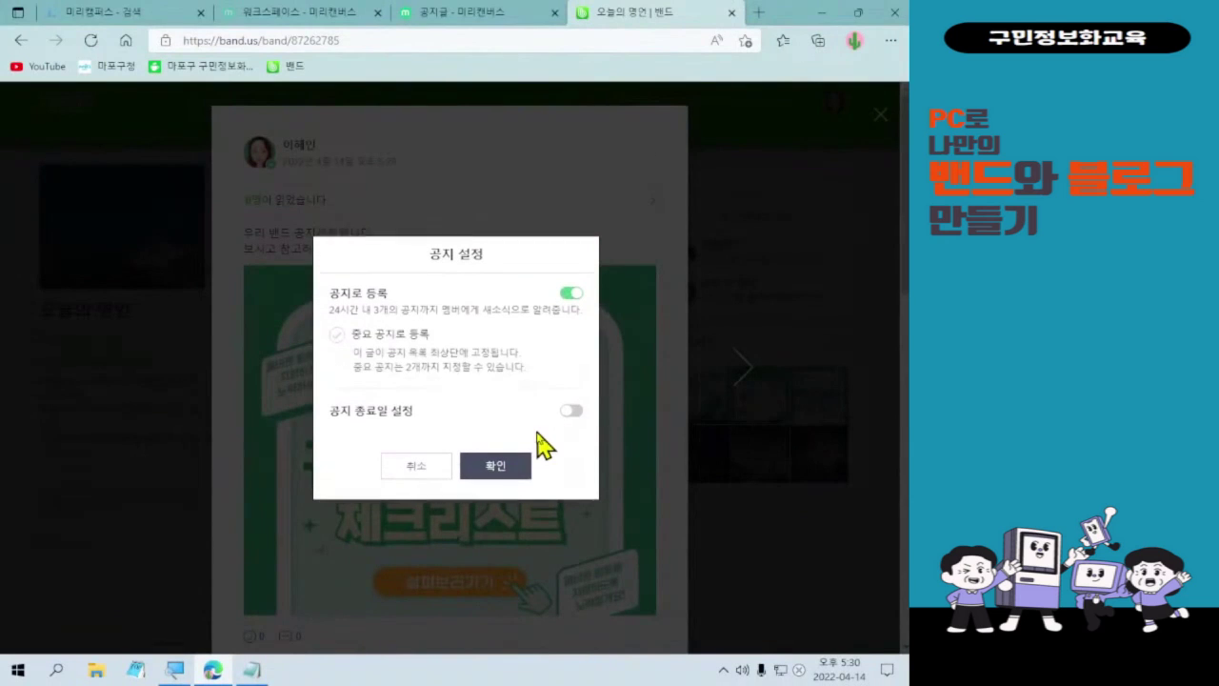
click(337, 335)
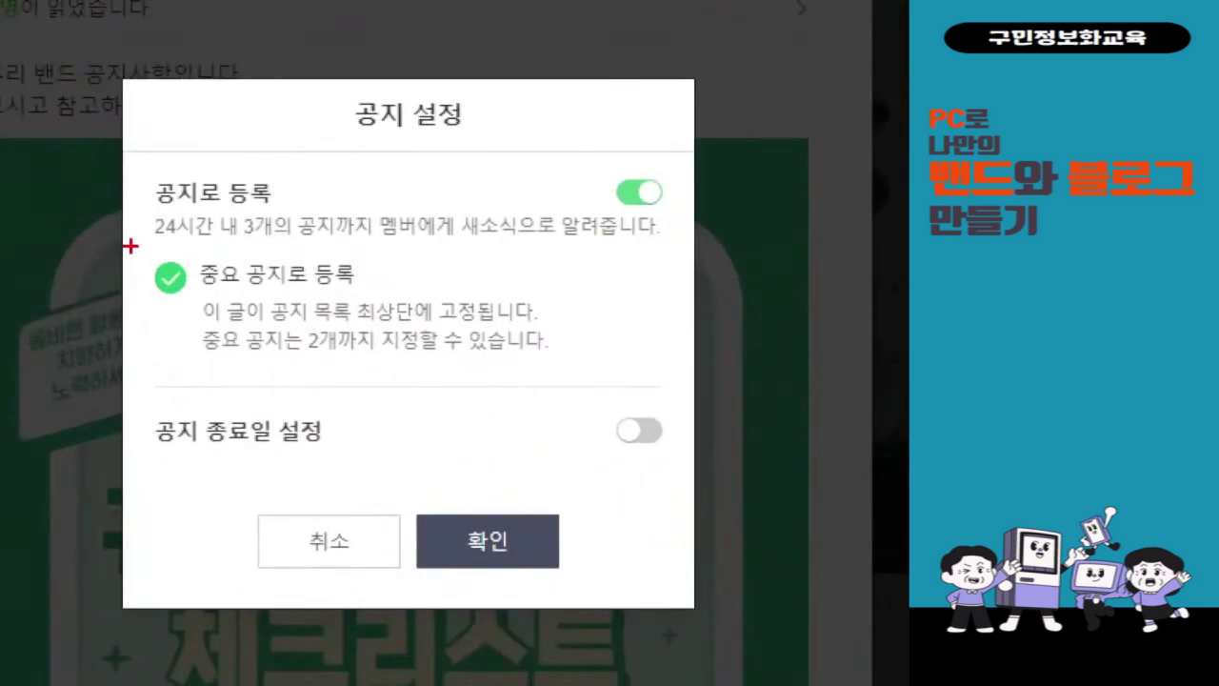
- Confirm the important-notice settings, accept the registered alert, and close the post view
drag(593, 150, 672, 224)
drag(693, 183, 755, 143)
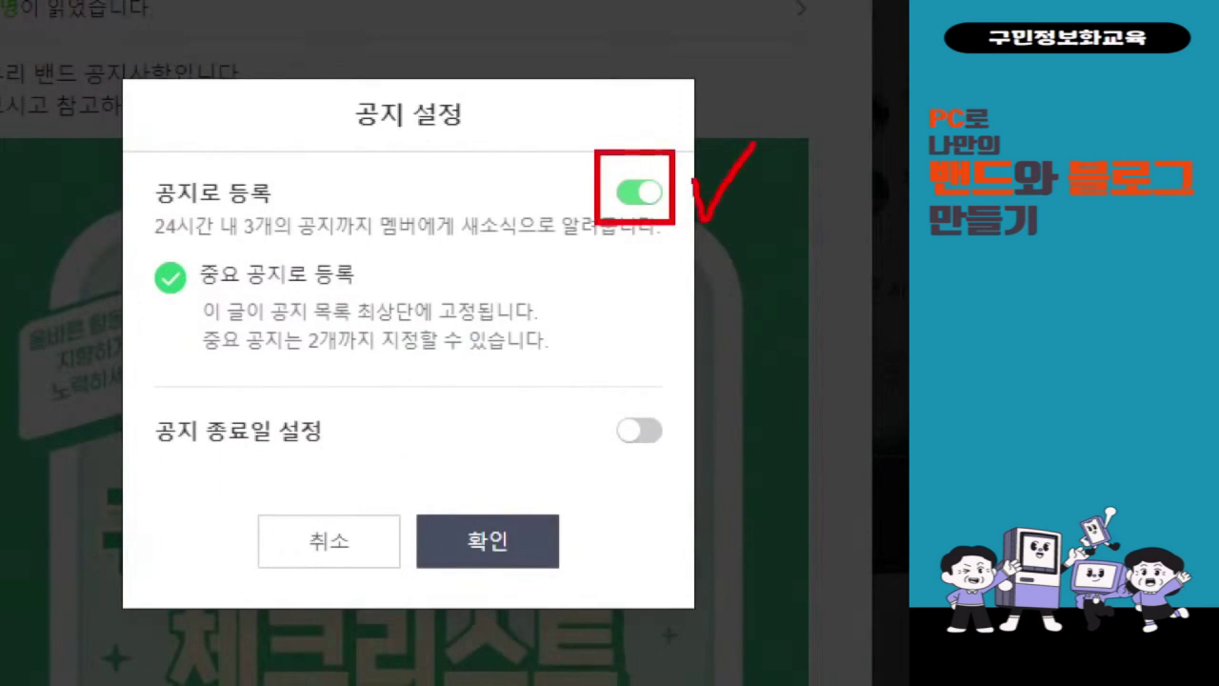
drag(127, 250, 426, 306)
mouse_move(440, 265)
mouse_down()
mouse_move(440, 297)
mouse_move(481, 250)
mouse_up()
mouse_move(543, 535)
mouse_down()
mouse_move(432, 624)
mouse_move(519, 458)
mouse_move(524, 597)
mouse_up()
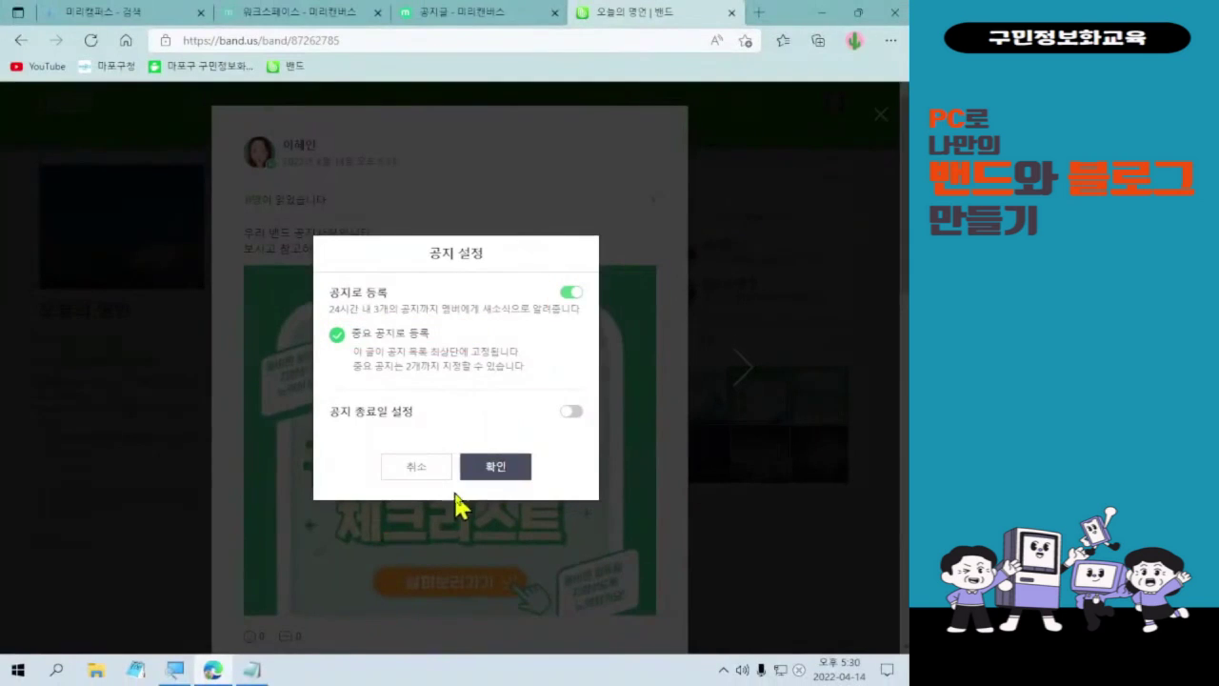
click(487, 540)
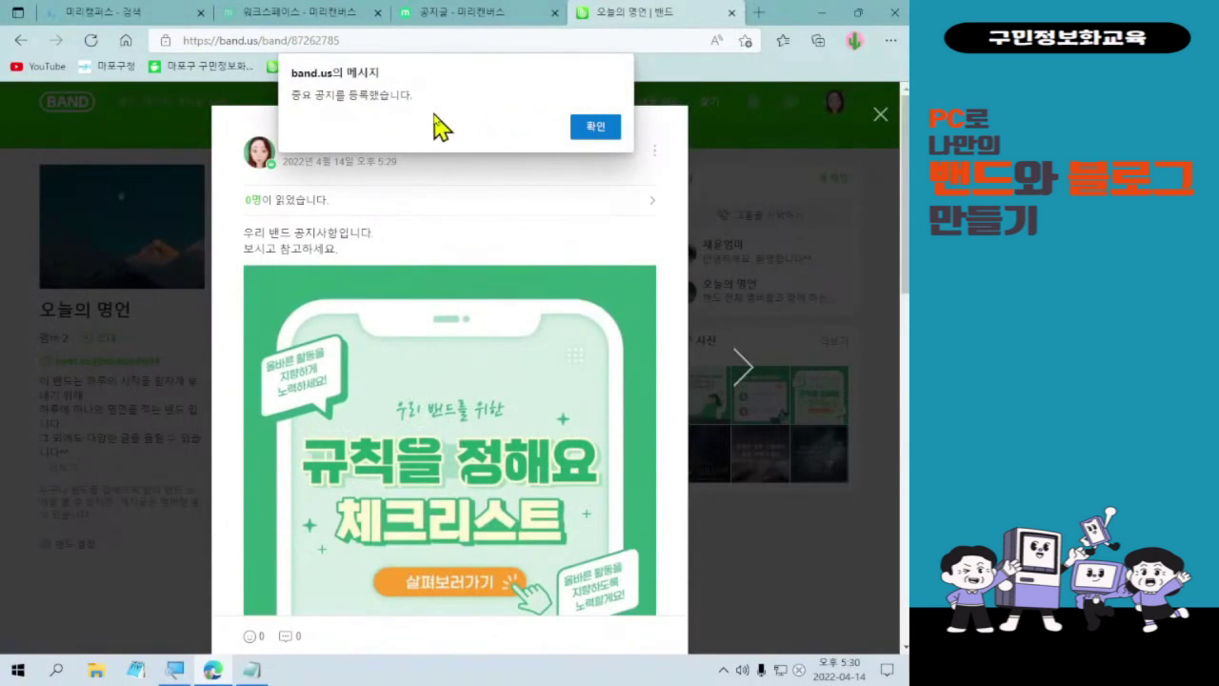
click(592, 127)
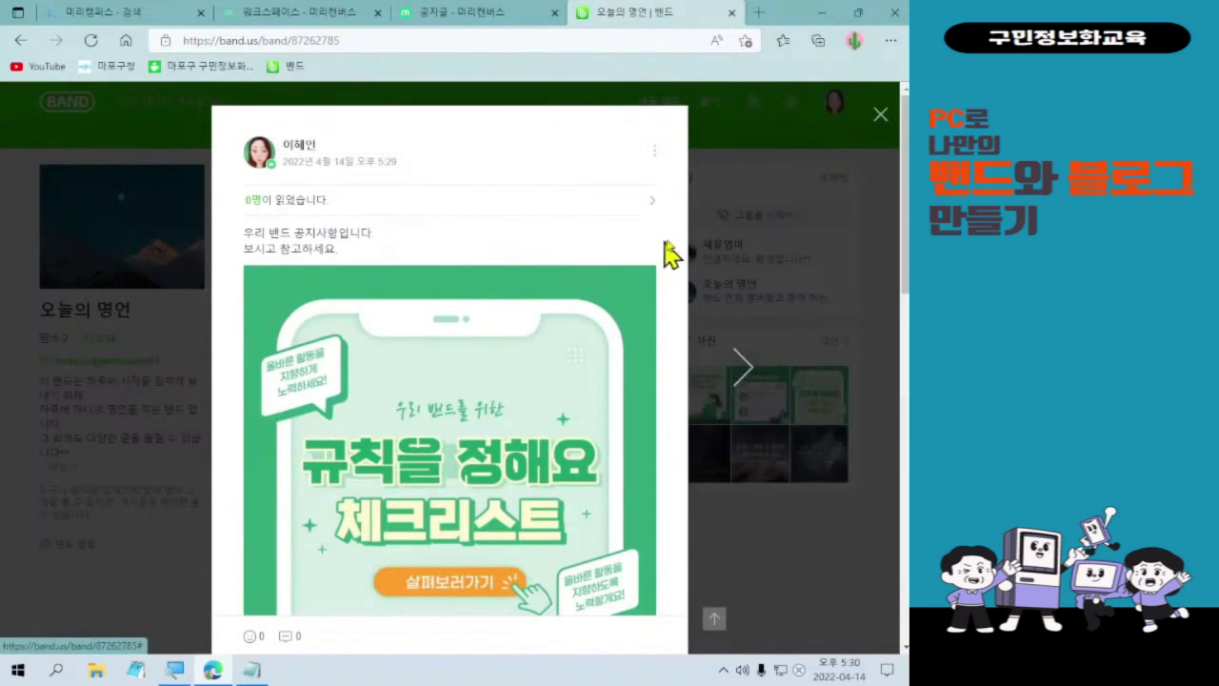
click(880, 116)
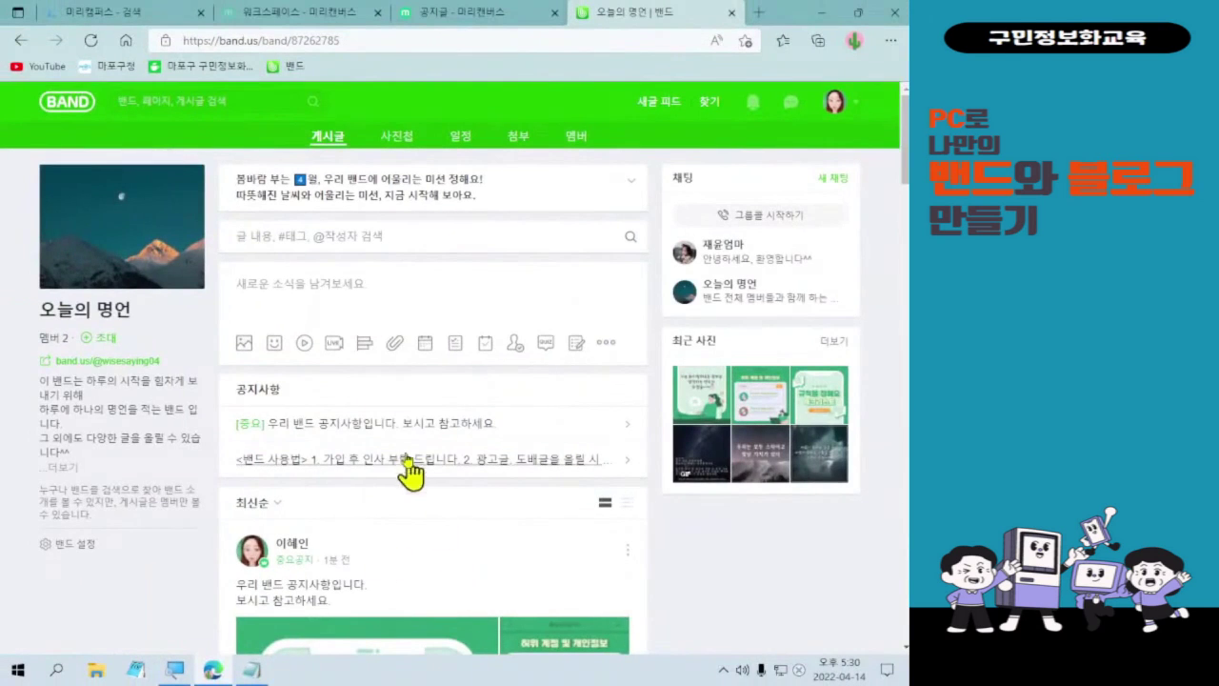
- Check the three images in the [중요] notice, then return to the '공지글 - 미리캔버스' tab
click(405, 428)
scroll(528, 524, down, 8)
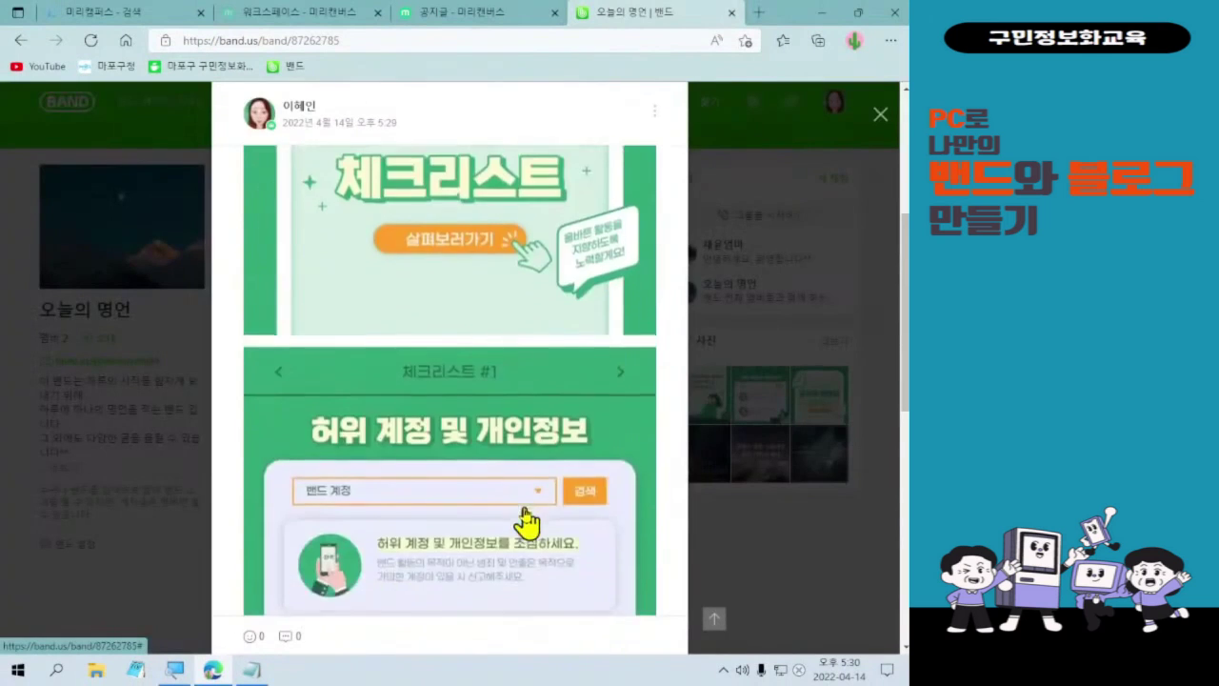
scroll(503, 533, down, 5)
scroll(525, 539, up, 10)
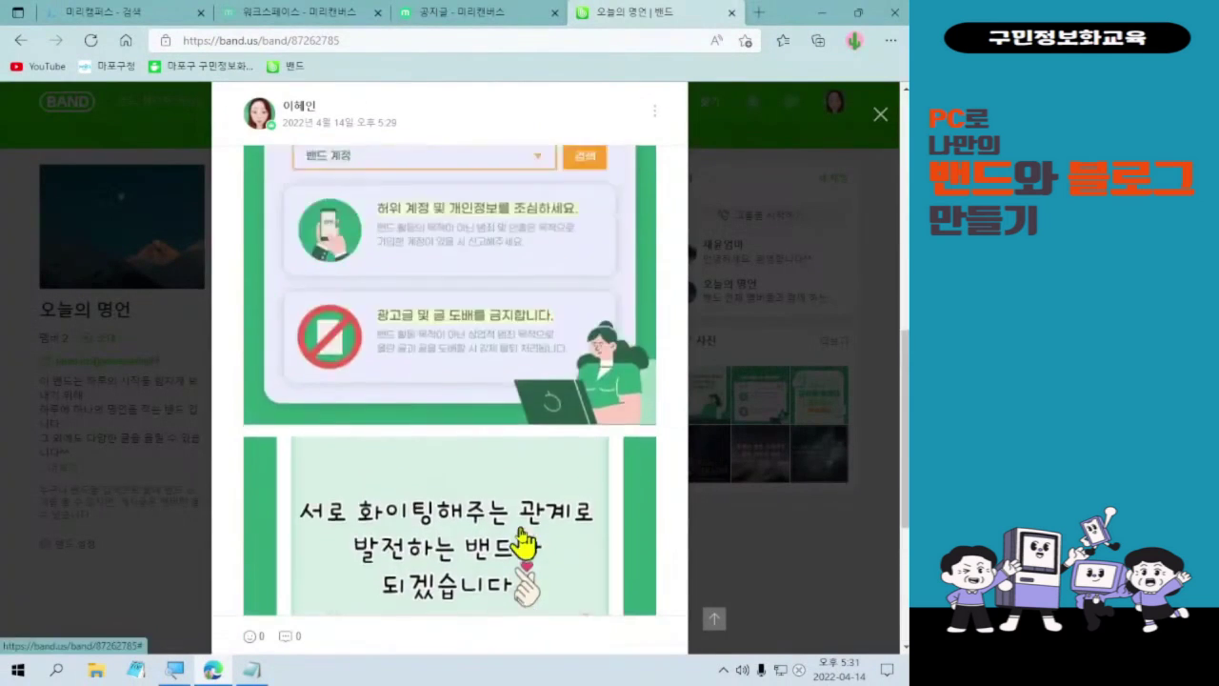
scroll(529, 514, up, 2)
scroll(535, 490, down, 6)
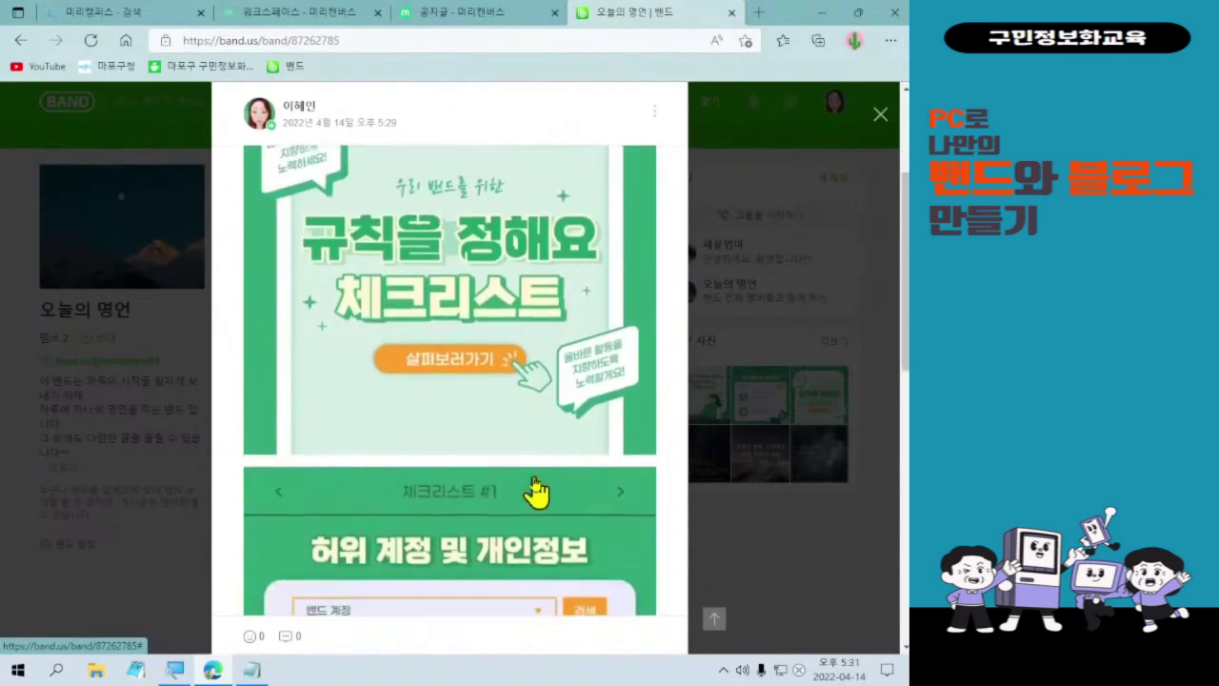
scroll(463, 495, down, 2)
scroll(533, 476, up, 4)
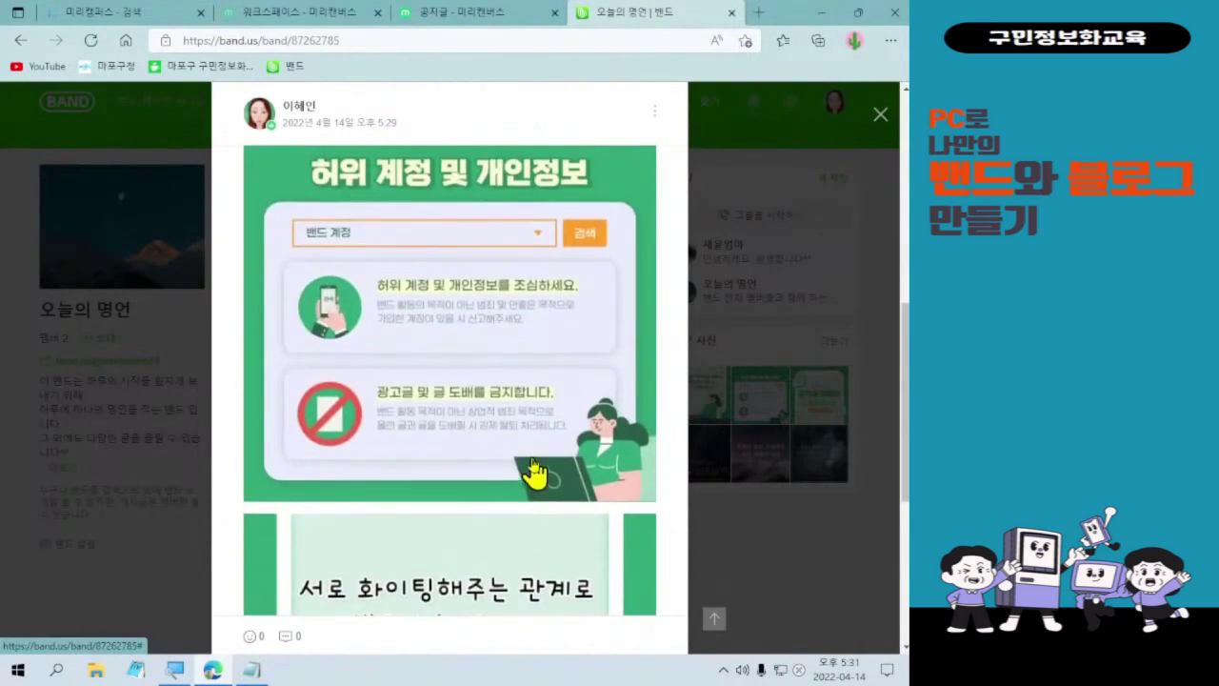
scroll(530, 467, up, 5)
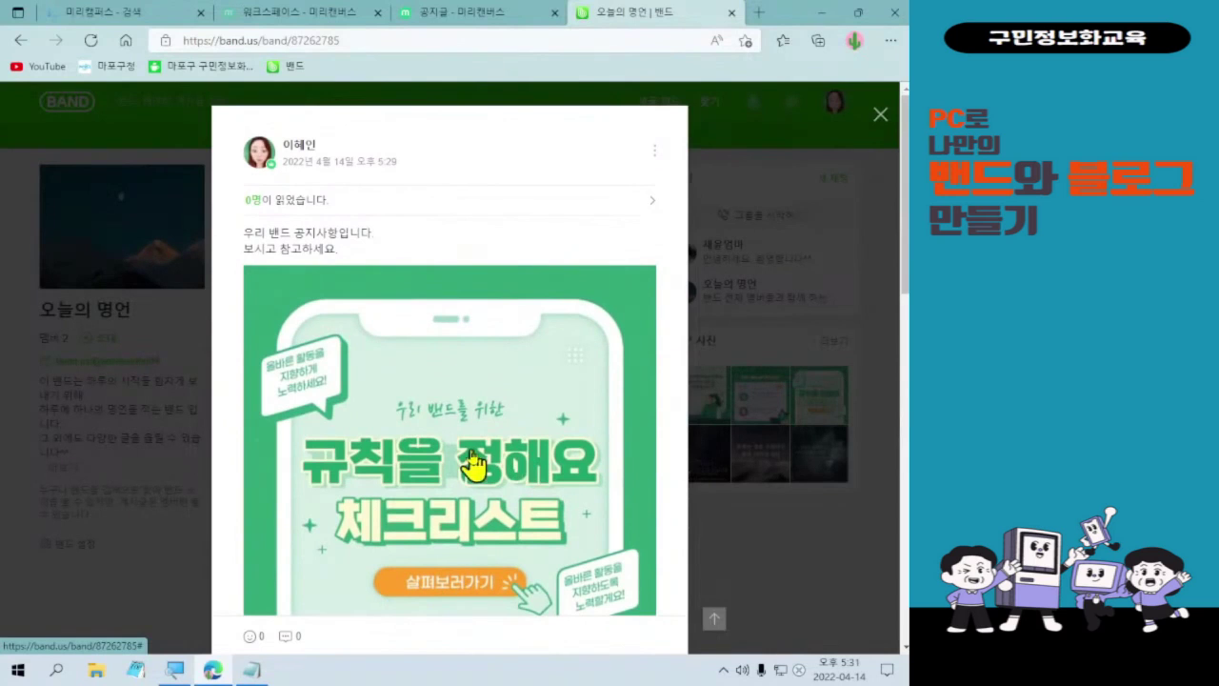
click(434, 15)
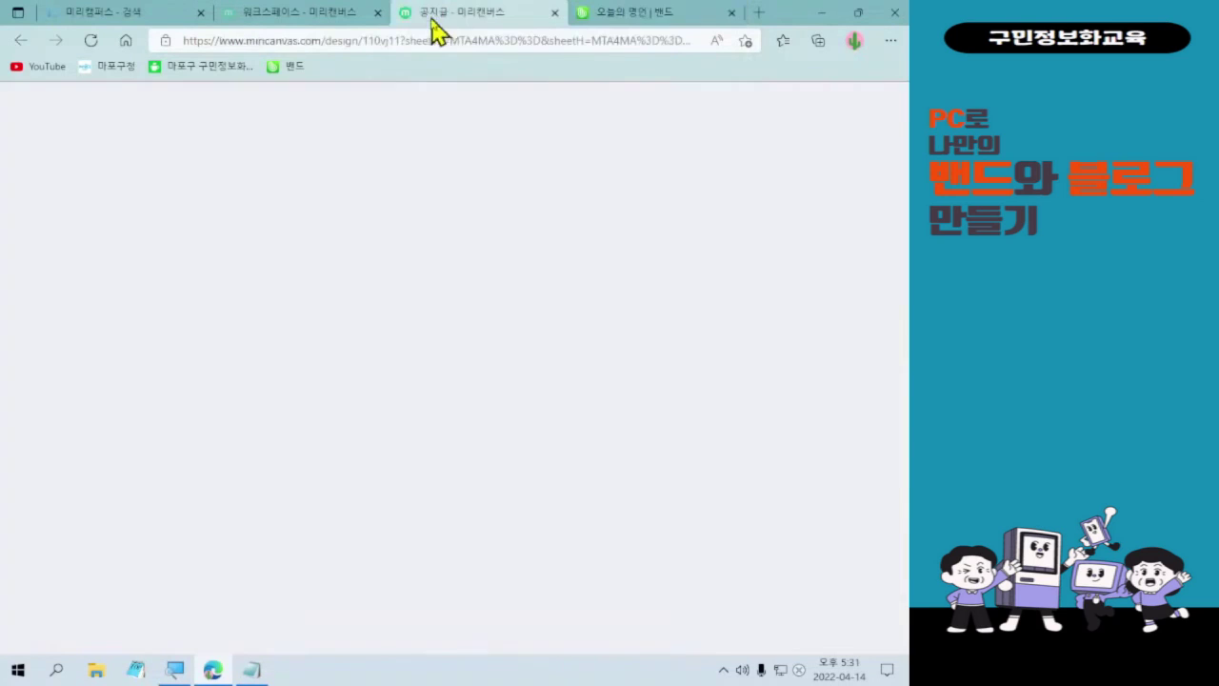